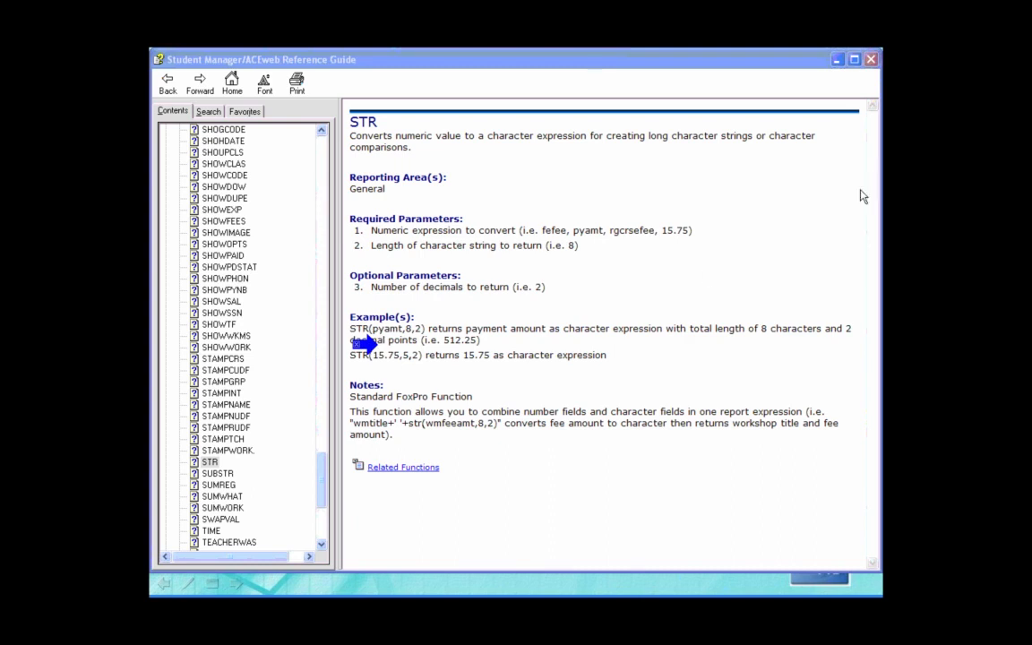
{"action": "left_click_drag", "start_coordinate": [373, 331], "coordinate": [397, 330]}
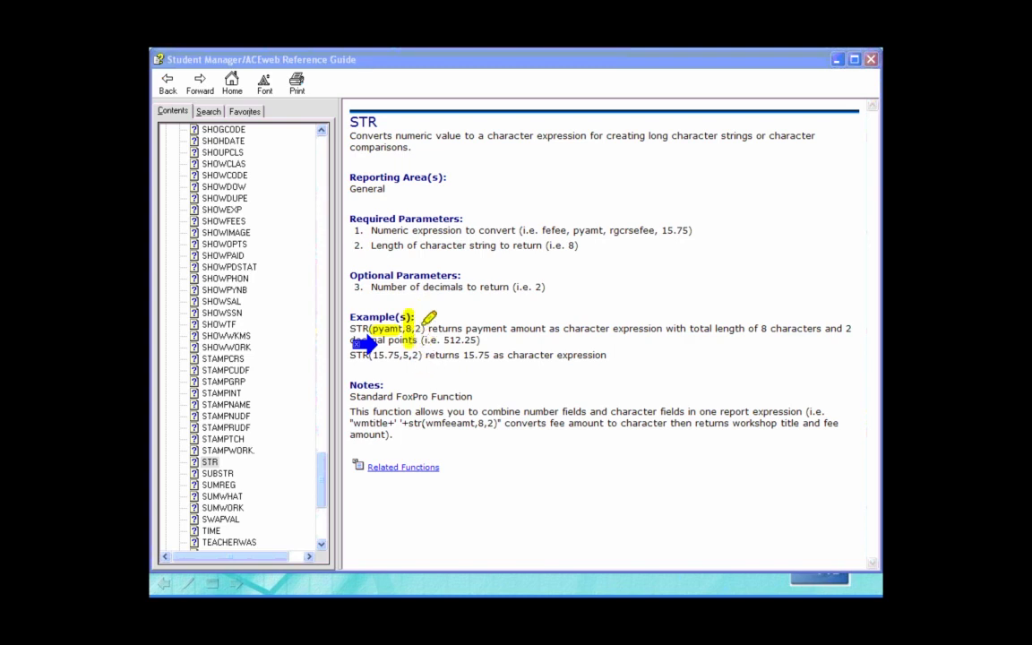
{"action": "left_click_drag", "start_coordinate": [420, 319], "coordinate": [421, 360]}
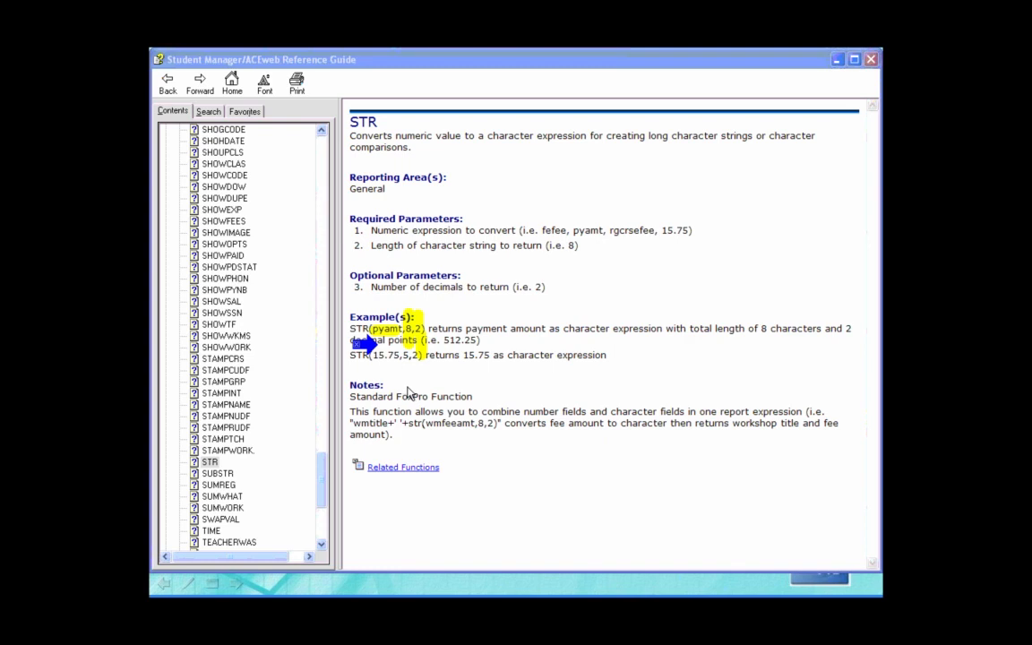
Switch from the reference guide to Student Manager and close the open name record
{"action": "key", "text": "alt+Tab"}
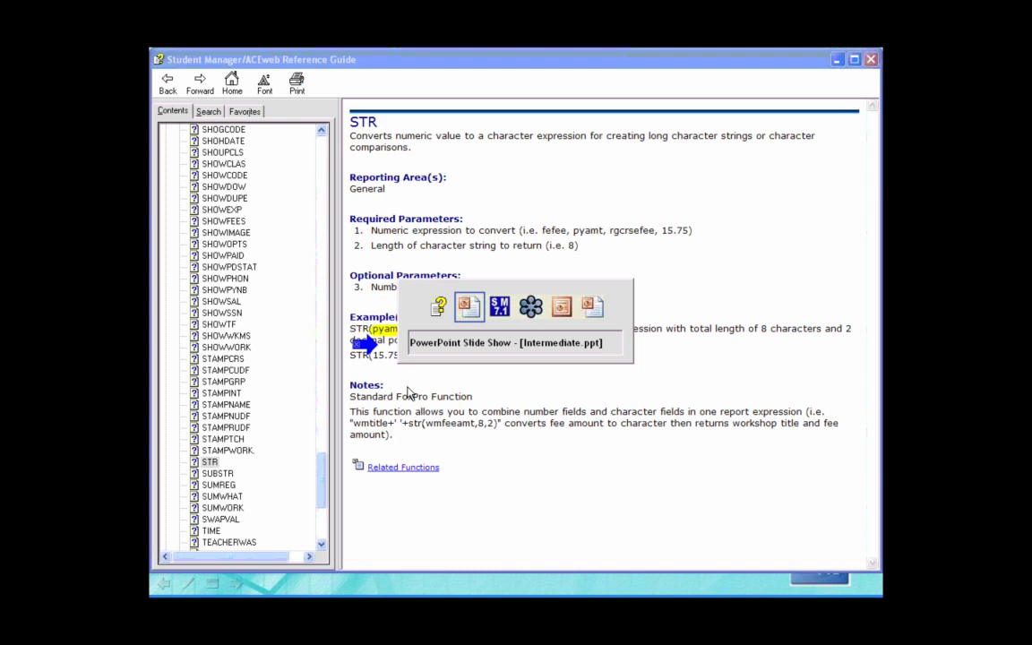
{"action": "key", "text": "alt+Tab"}
{"action": "key", "text": "alt+Tab"}
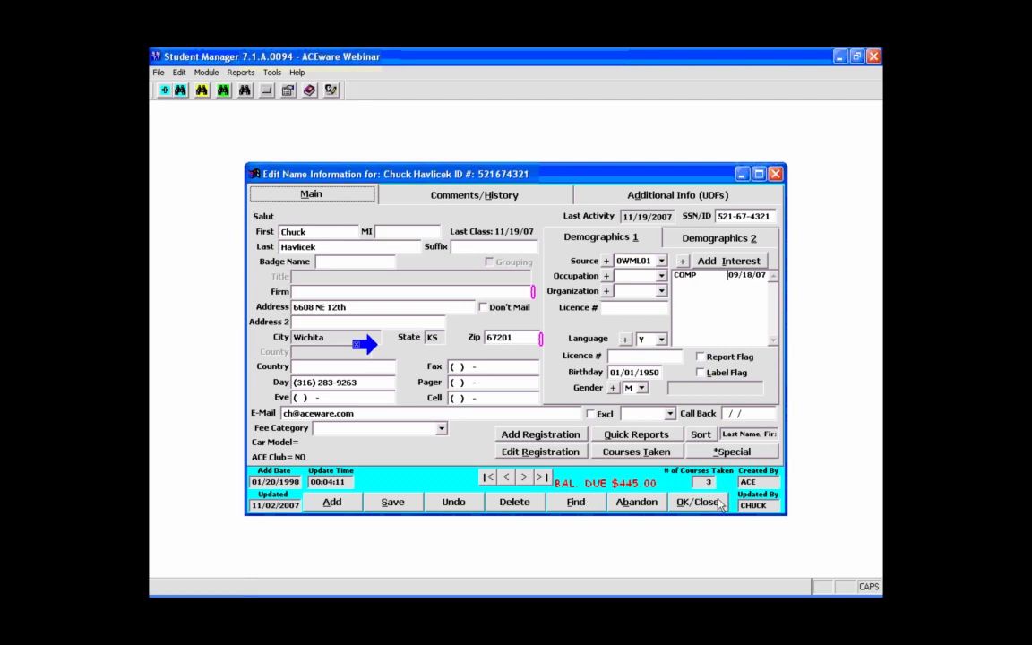
{"action": "left_click", "coordinate": [701, 562]}
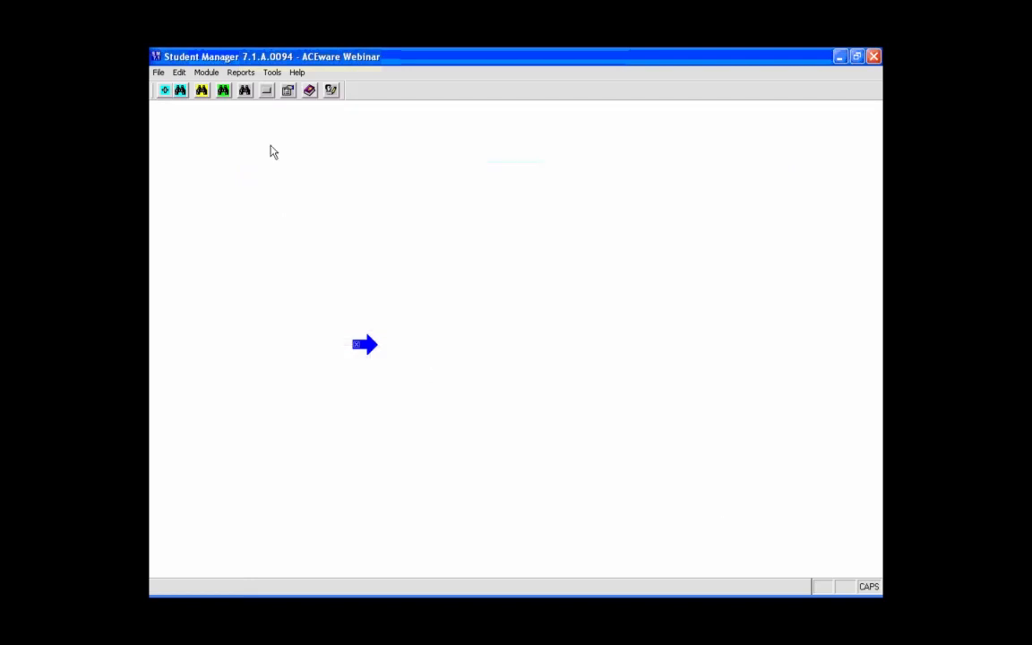
Start the Special 1 Reg/1 Line (Deadbeat) accounting report with the default report and Modify Report enabled
{"action": "left_click", "coordinate": [239, 73]}
{"action": "mouse_move", "coordinate": [240, 89]}
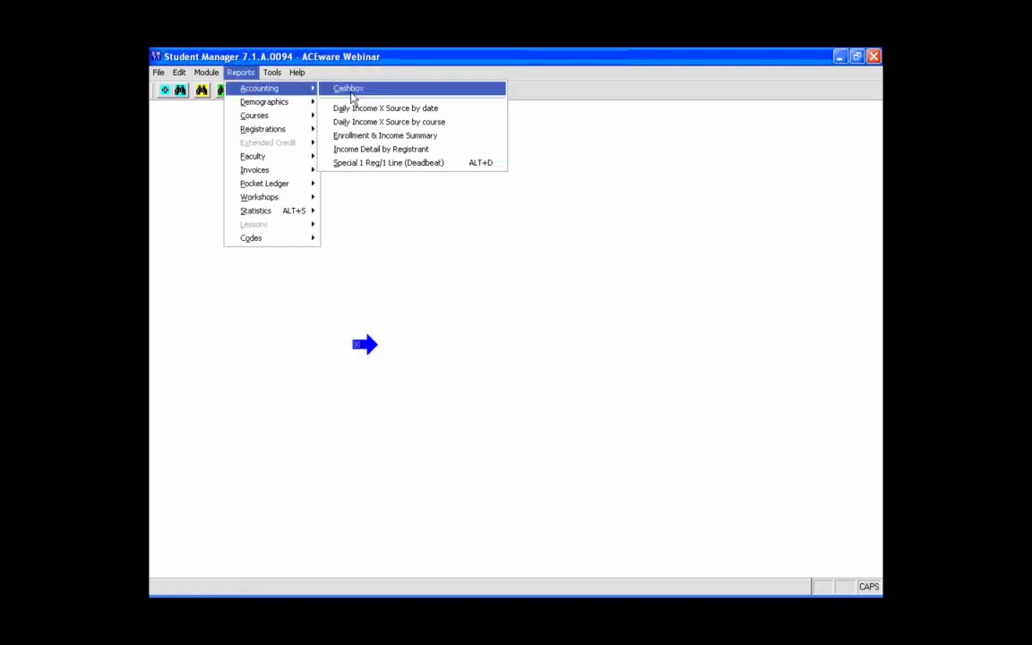
{"action": "left_click", "coordinate": [377, 147]}
{"action": "left_click", "coordinate": [500, 386]}
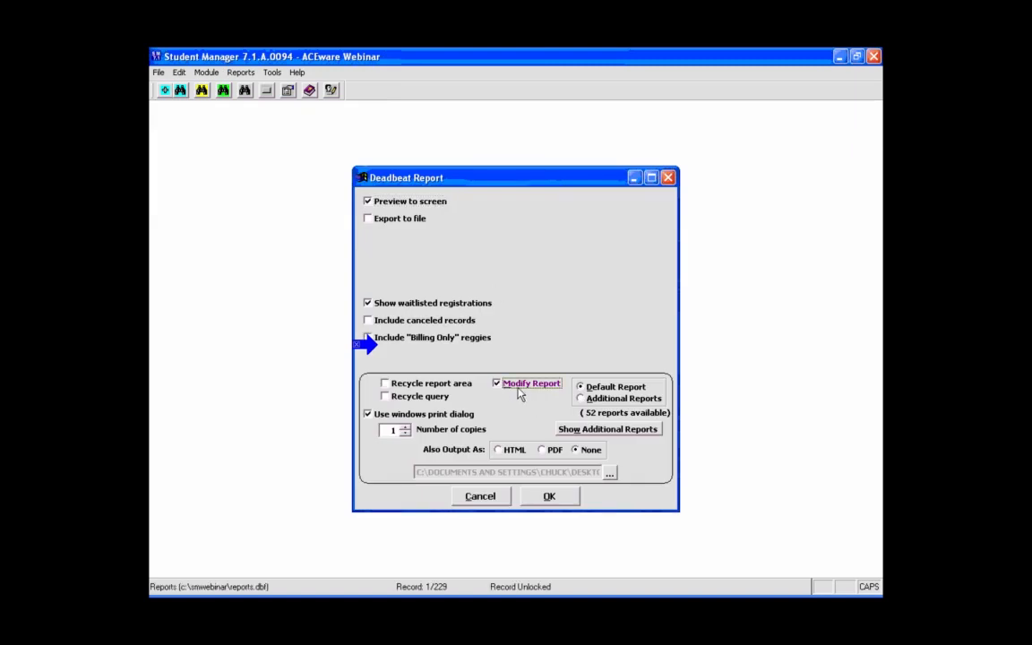
{"action": "left_click", "coordinate": [548, 496]}
Run the "Course Number Begins With.." query with the value 07 and have the DUE and PAID amounts created automatically
{"action": "left_click", "coordinate": [365, 244]}
{"action": "left_click", "coordinate": [343, 477]}
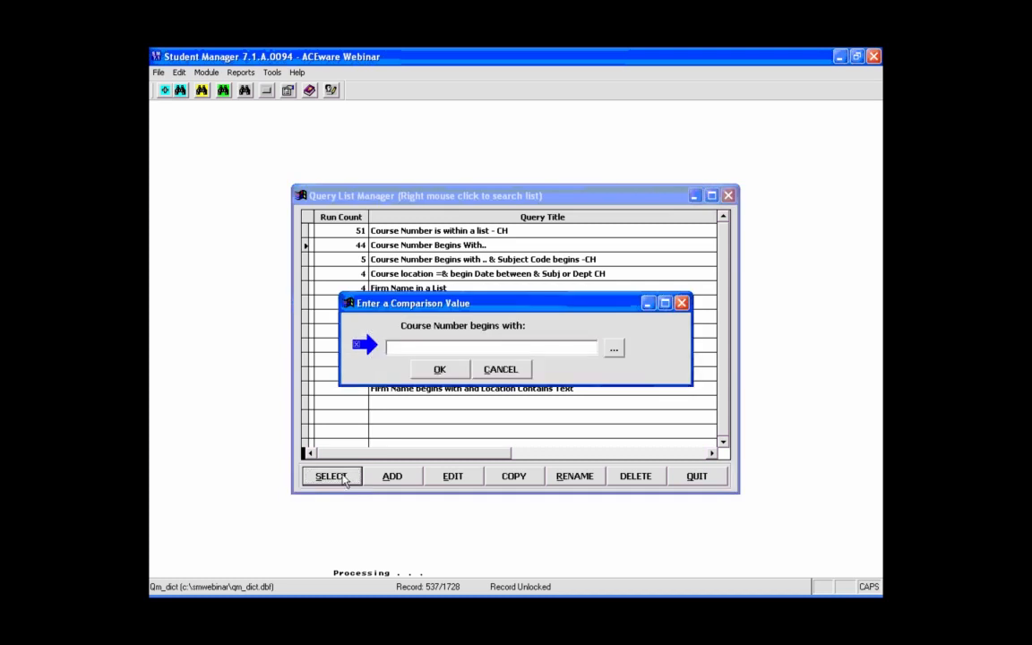
{"action": "type", "text": "07"}
{"action": "key", "text": "Return"}
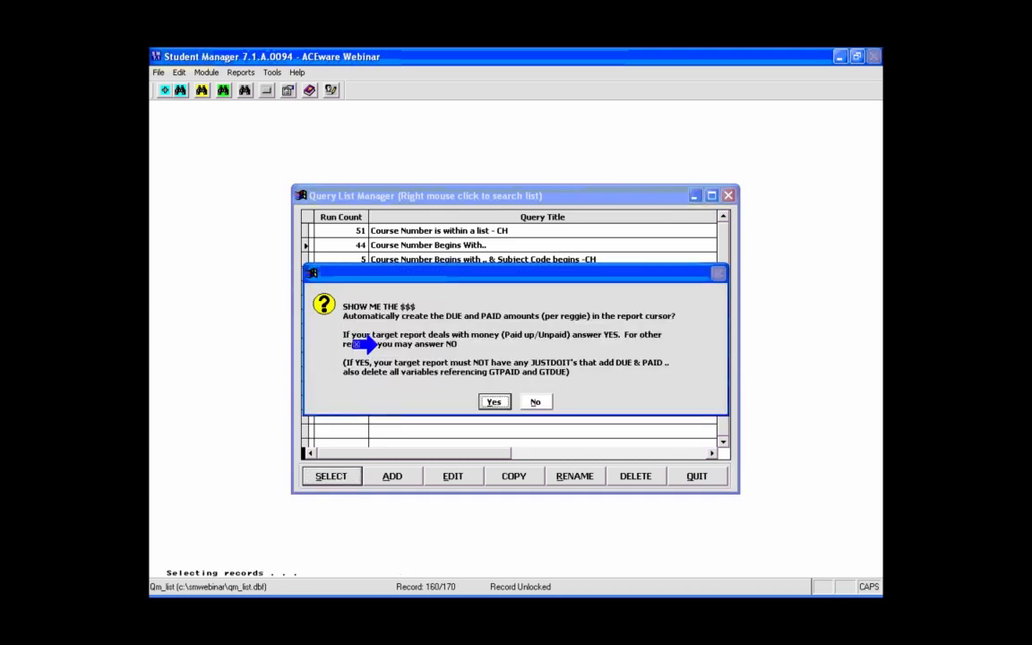
{"action": "left_click", "coordinate": [494, 403]}
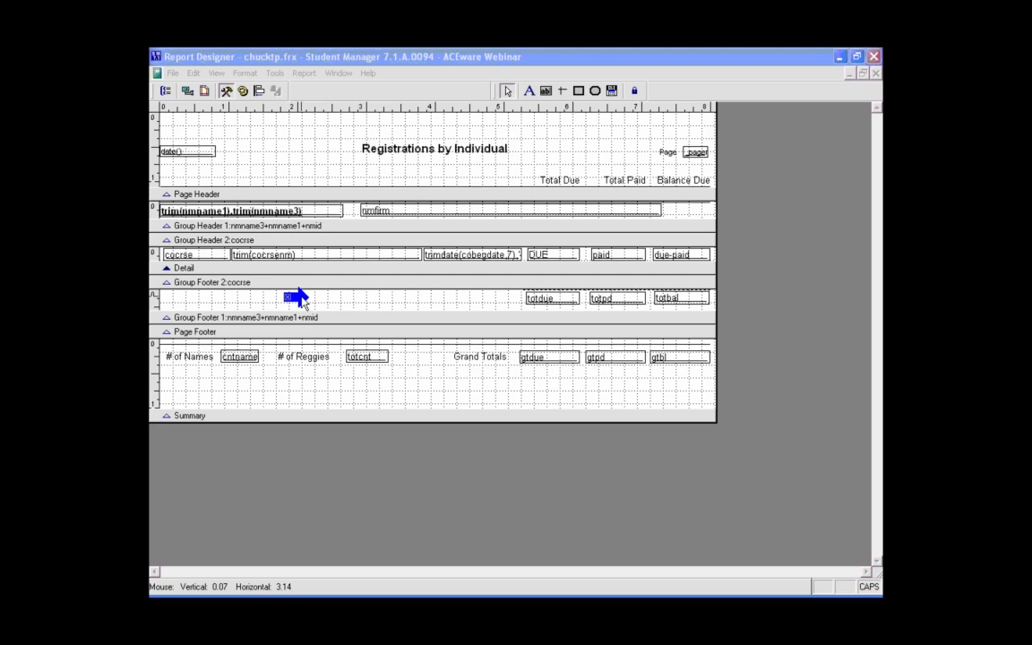
Examine the expression of the trim(nmname1),trim(nmname3) field in the Group Header 1 band
{"action": "double_click", "coordinate": [320, 216]}
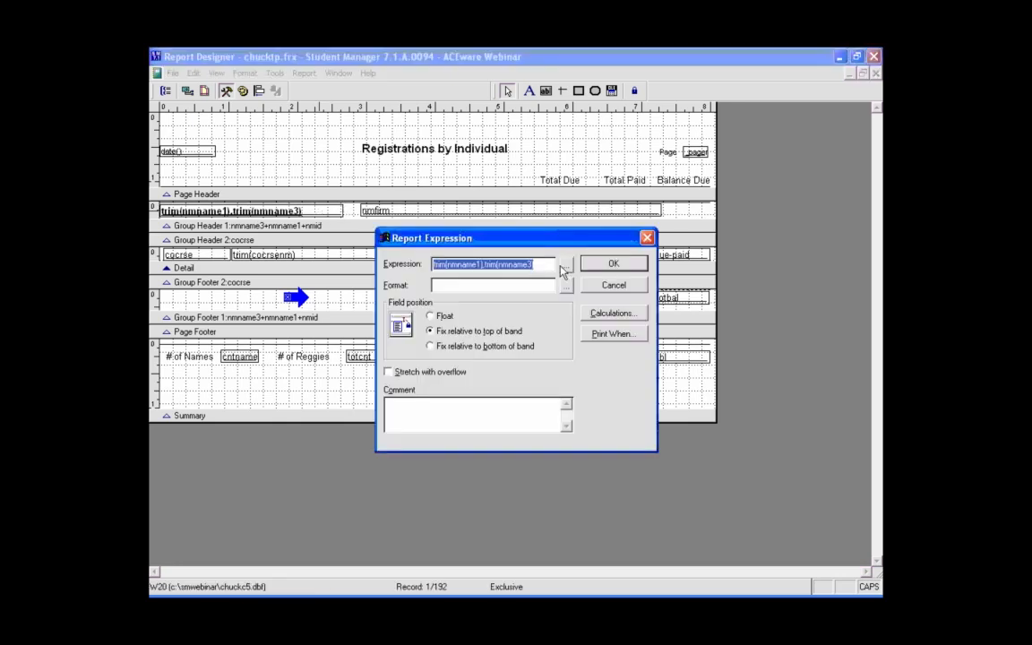
{"action": "left_click", "coordinate": [543, 264]}
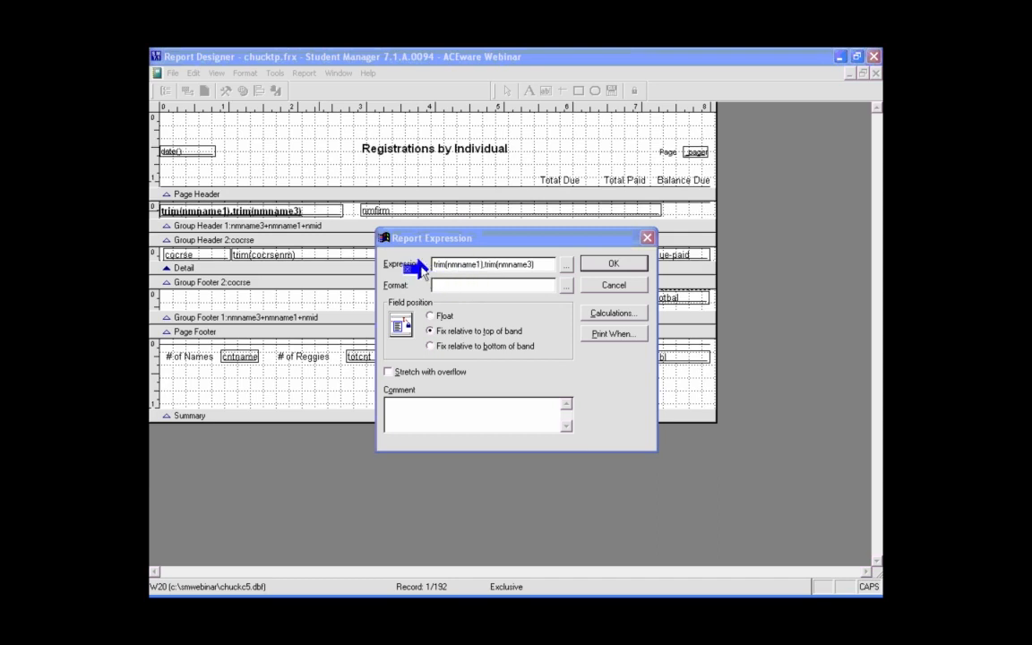
{"action": "left_click", "coordinate": [481, 265]}
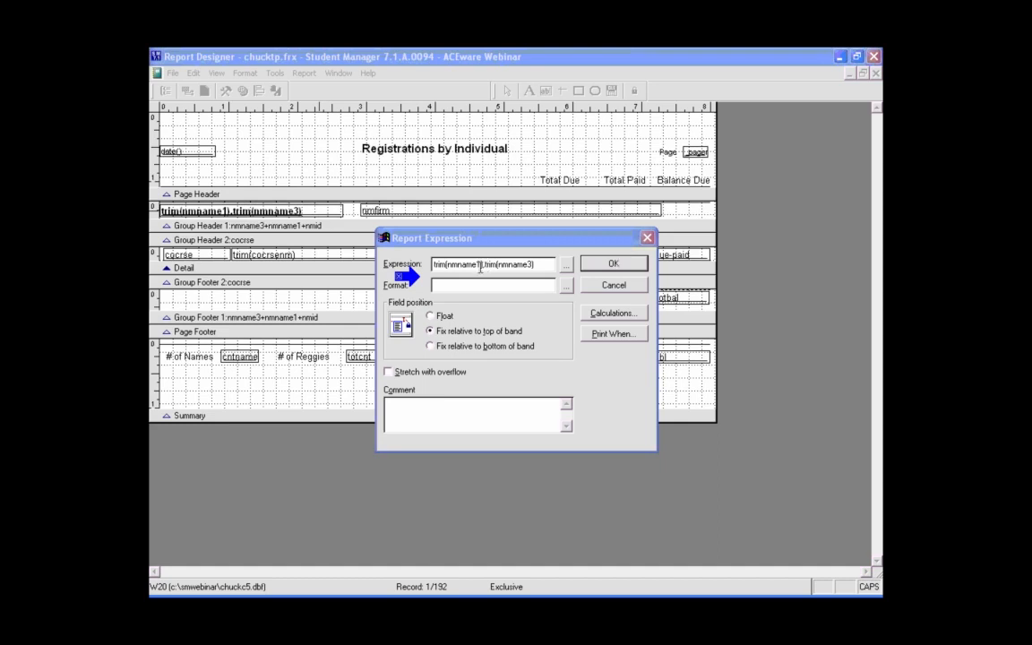
{"action": "left_click", "coordinate": [613, 264]}
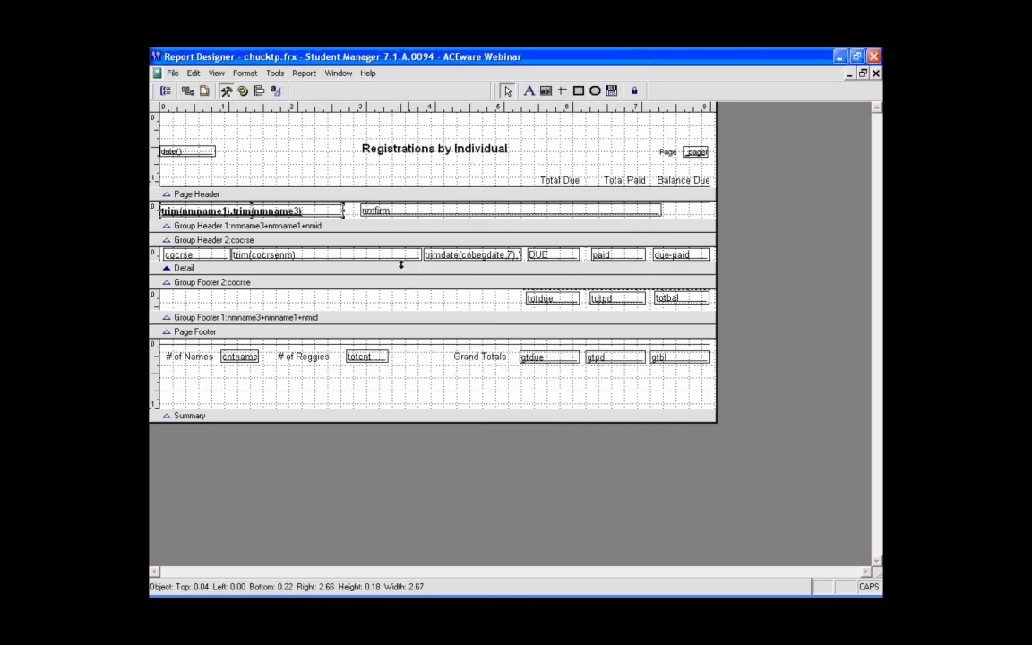
Enlarge the Group Header 1 band enough to fit a second row below the name field
{"action": "left_click", "coordinate": [873, 168]}
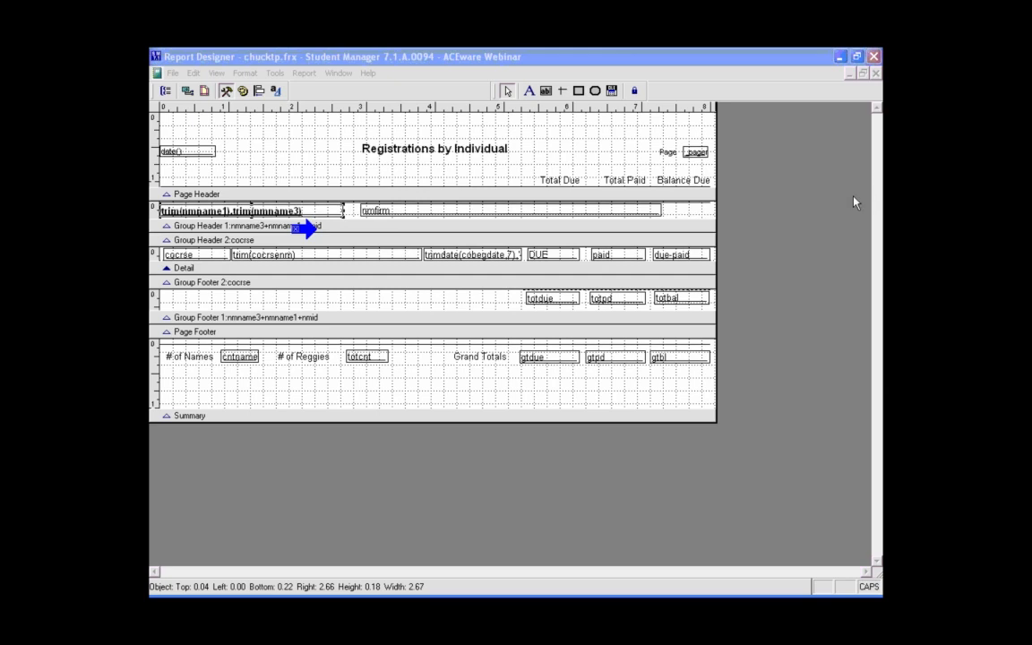
{"action": "left_click", "coordinate": [337, 226]}
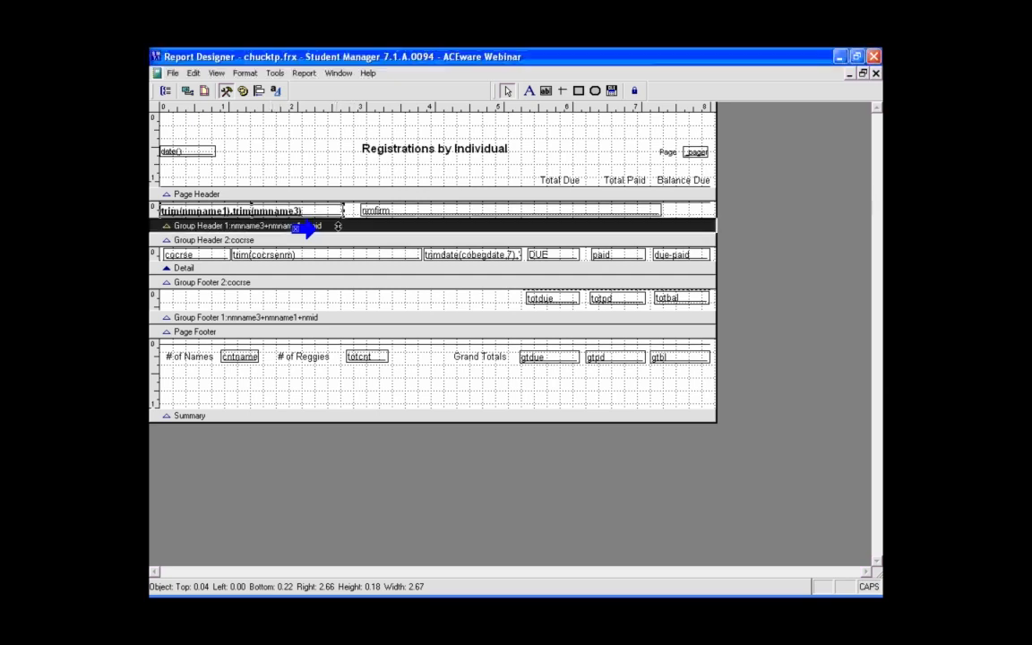
{"action": "mouse_move", "coordinate": [337, 233]}
{"action": "left_mouse_down"}
{"action": "mouse_move", "coordinate": [273, 235]}
{"action": "mouse_move", "coordinate": [213, 266]}
{"action": "left_mouse_up"}
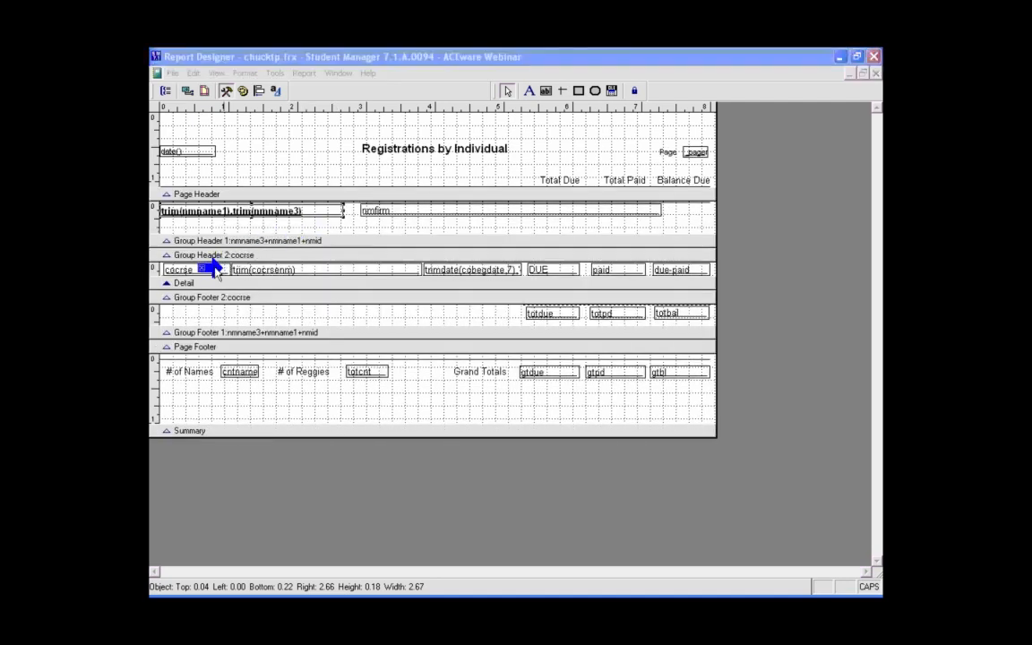
Add a field about 2.7 inches wide below the trimmed name field, with the expression NMNAME1,NMNAME3
{"action": "left_click", "coordinate": [546, 90]}
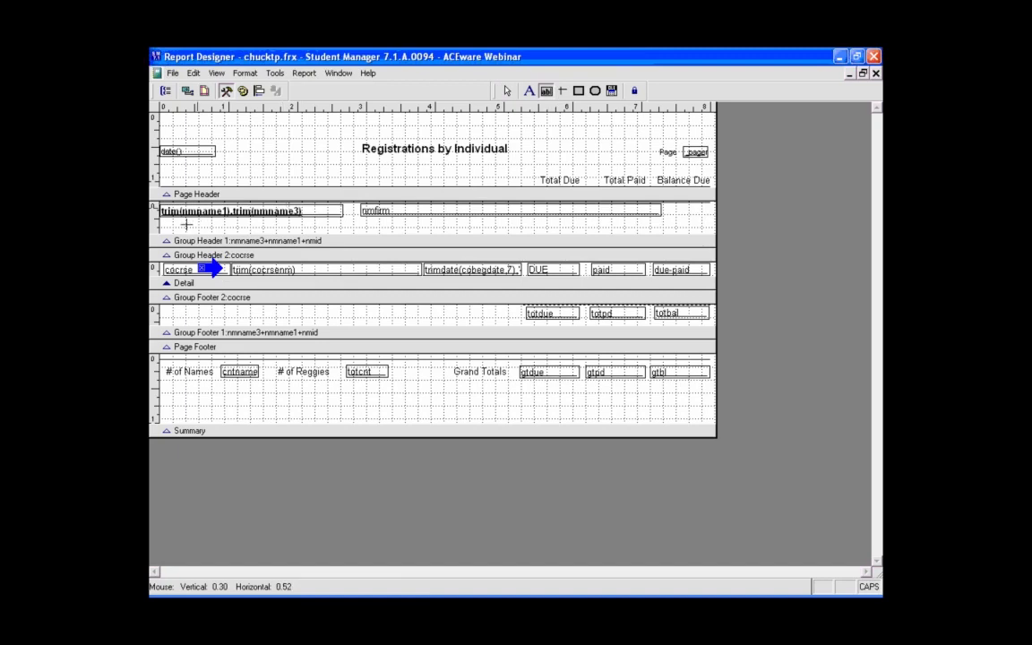
{"action": "left_click_drag", "start_coordinate": [160, 218], "coordinate": [346, 230]}
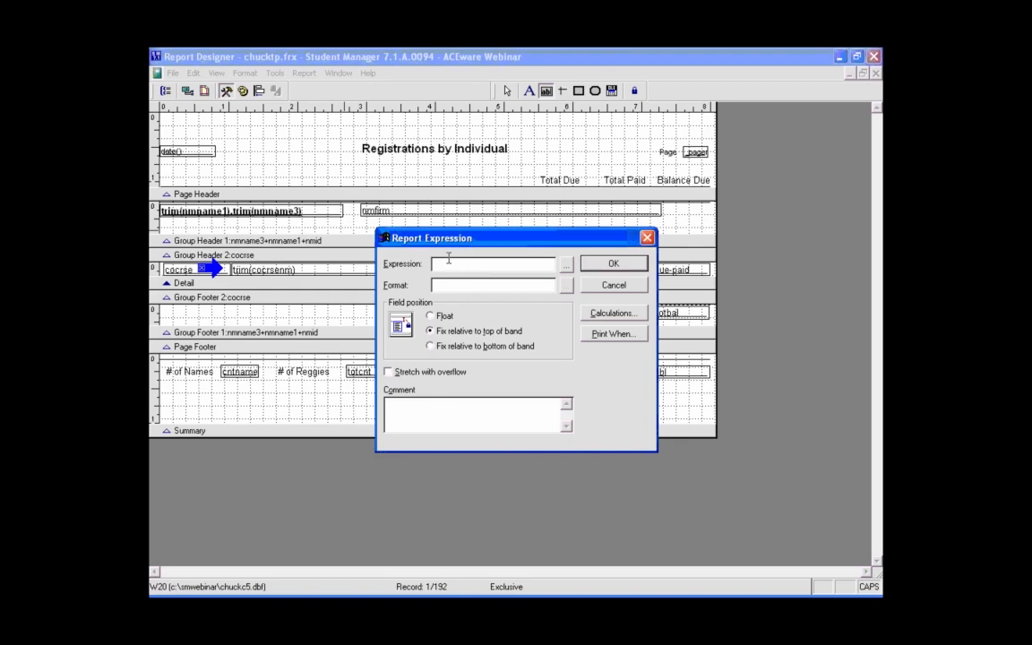
{"action": "type", "text": "NMNAME1,NMNAME3"}
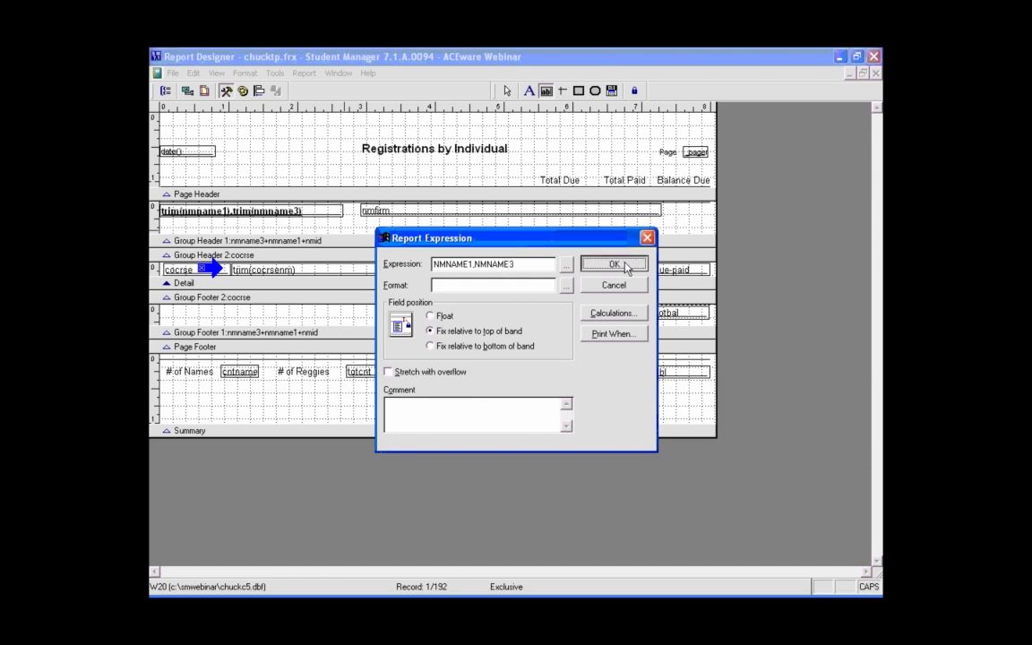
{"action": "left_click", "coordinate": [619, 264]}
{"action": "left_click_drag", "start_coordinate": [246, 227], "coordinate": [342, 226]}
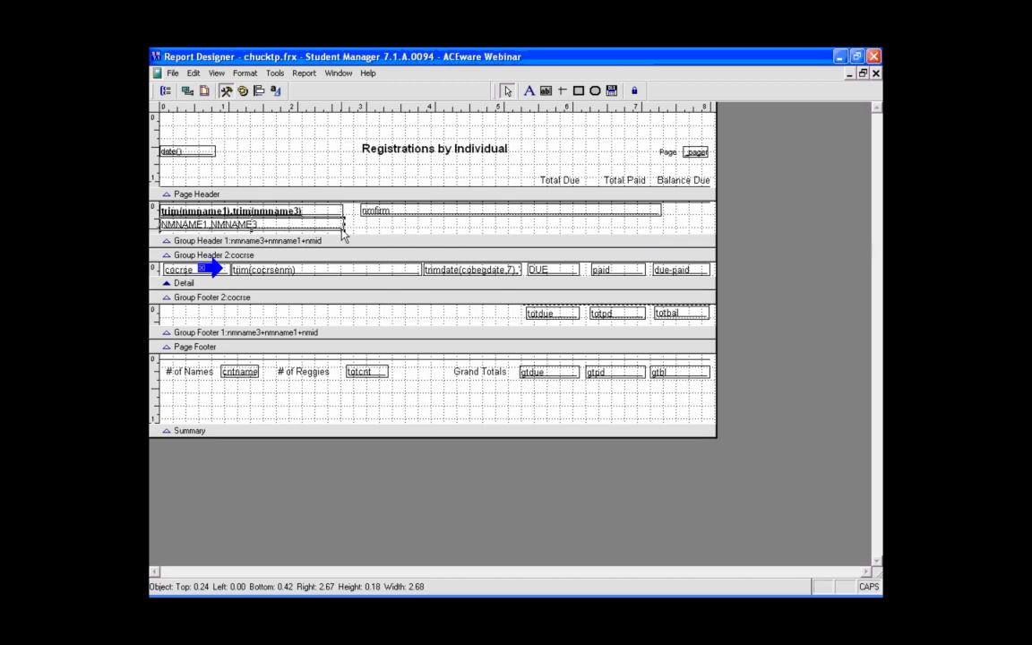
Preview the report and review the expression of the NMNAME1,NMNAME3 field without changing it
{"action": "key", "text": "ctrl+i"}
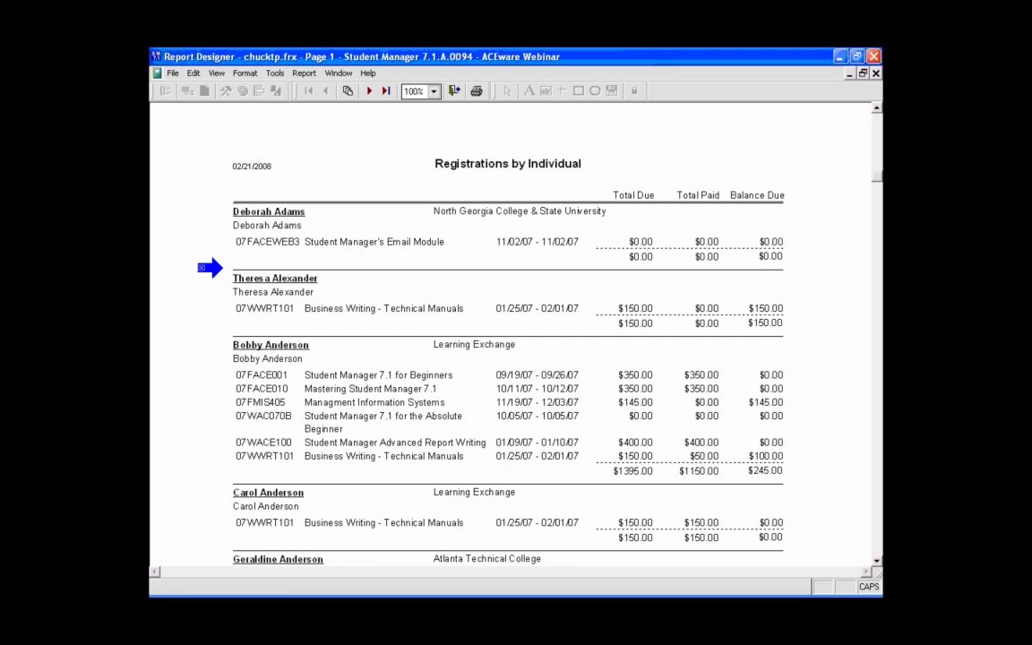
{"action": "key", "text": "Escape"}
{"action": "double_click", "coordinate": [210, 225]}
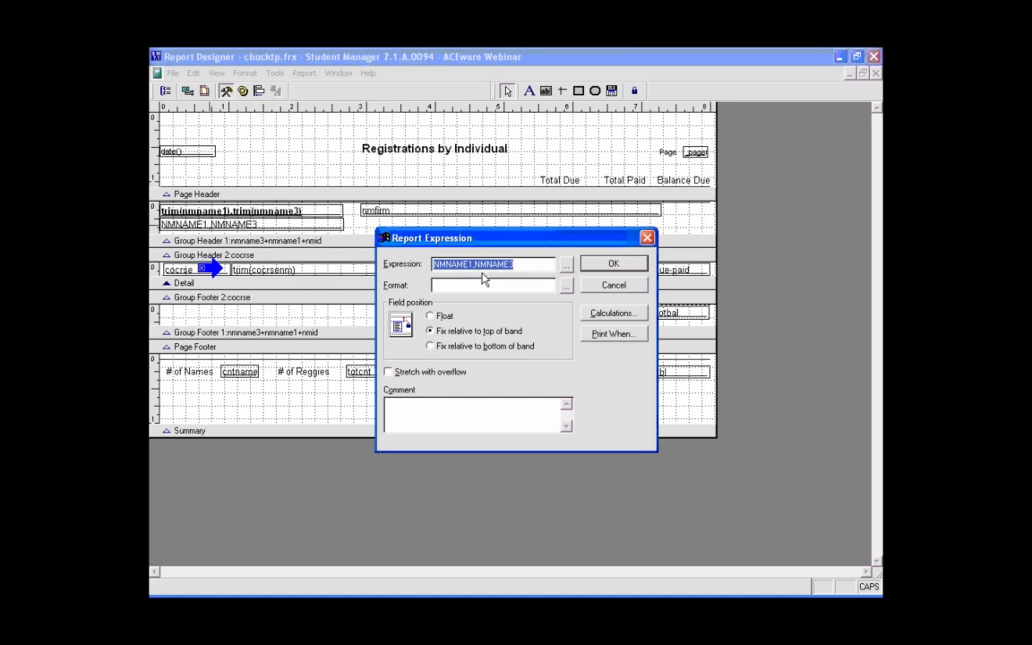
{"action": "left_click", "coordinate": [475, 265]}
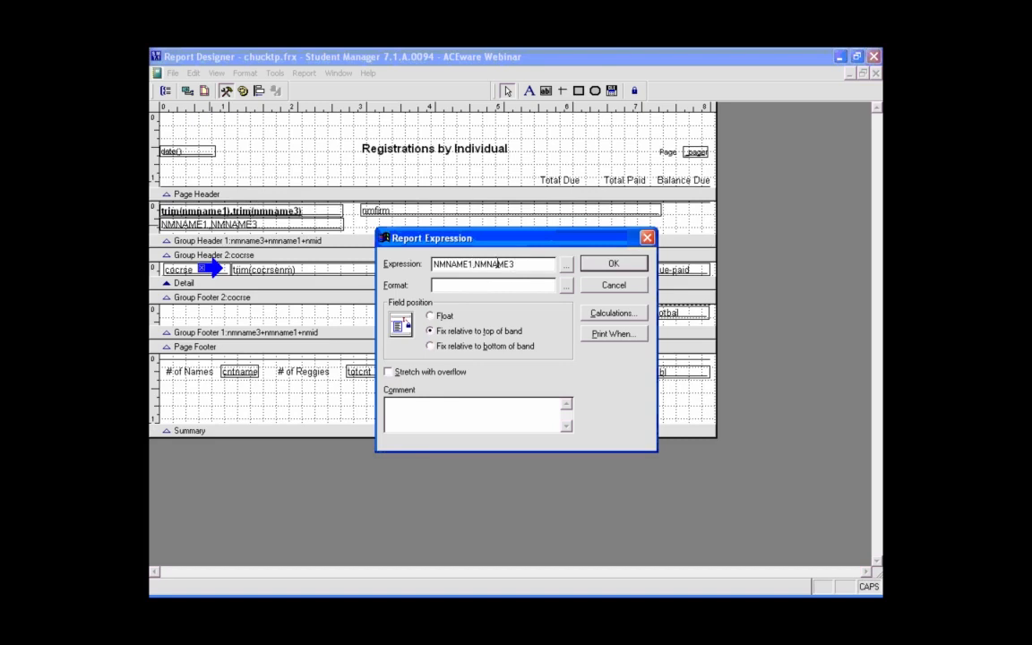
{"action": "left_click", "coordinate": [614, 285]}
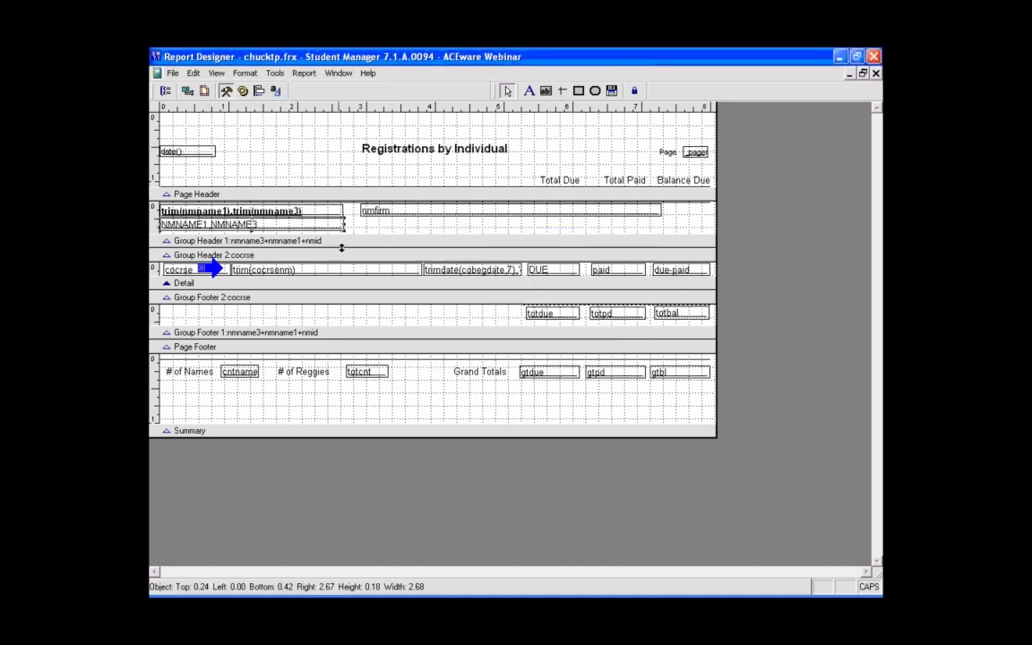
Extend the Group Header 1 band to about 2 inches high and select the NMNAME1,NMNAME3 field
{"action": "left_click_drag", "start_coordinate": [341, 248], "coordinate": [341, 355]}
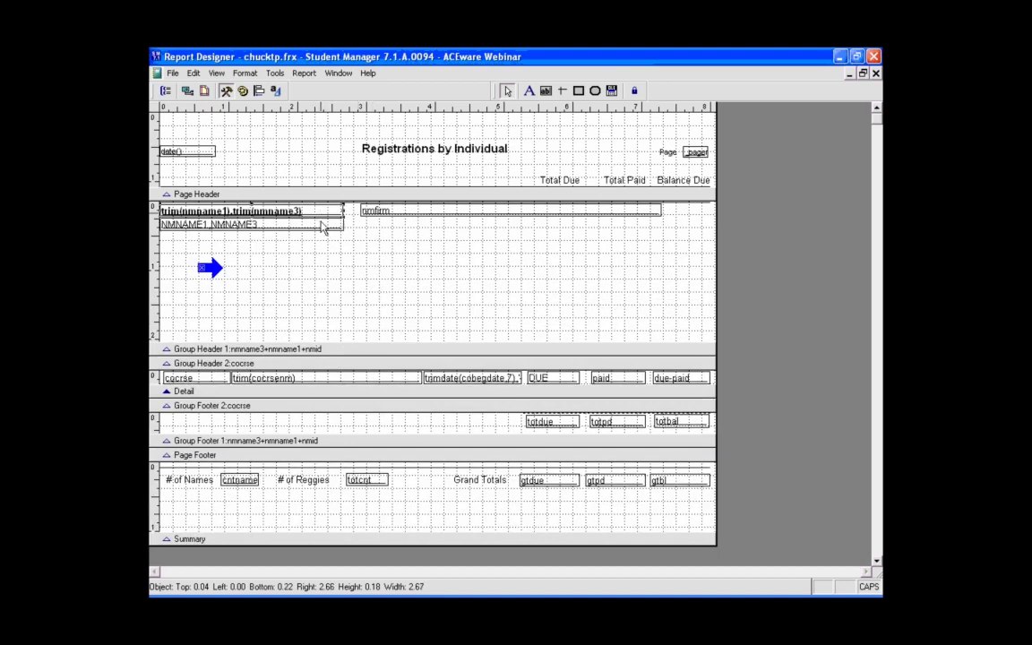
{"action": "left_click", "coordinate": [323, 228]}
{"action": "left_click_drag", "start_coordinate": [206, 267], "coordinate": [292, 268]}
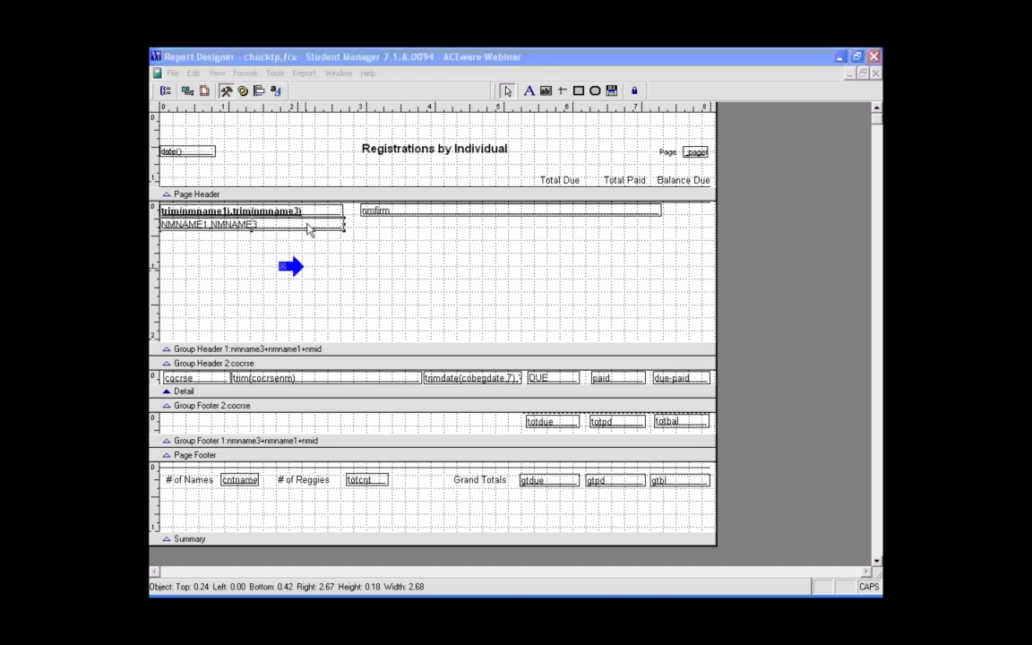
{"action": "mouse_move", "coordinate": [293, 268]}
{"action": "left_mouse_down"}
{"action": "mouse_move", "coordinate": [277, 229]}
{"action": "mouse_move", "coordinate": [279, 254]}
{"action": "left_mouse_up"}
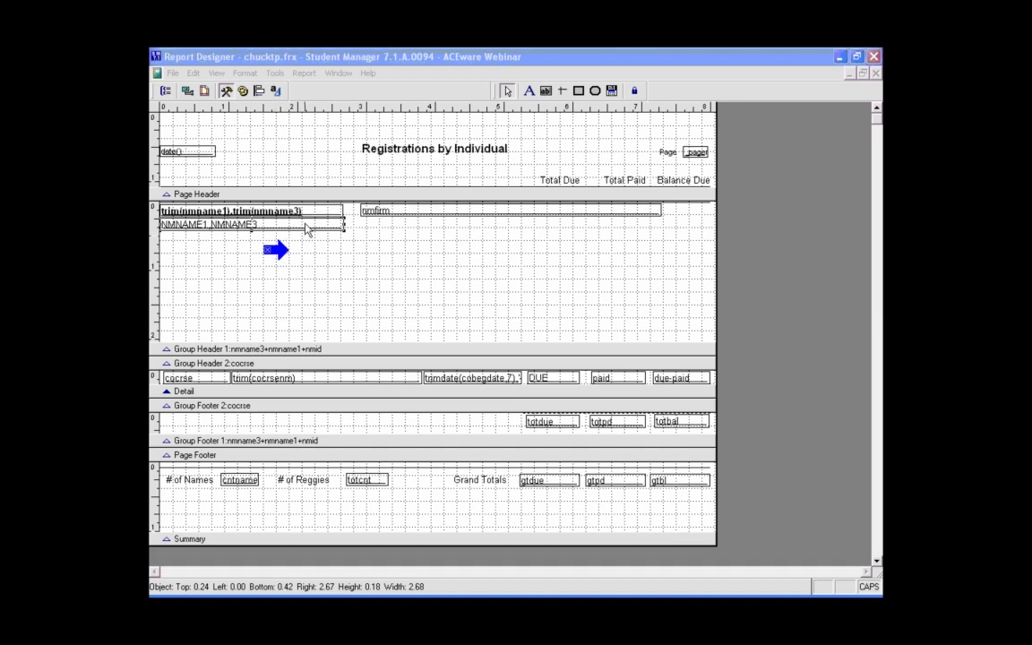
Copy the NMNAME1,NMNAME3 field and place the duplicate left-aligned just below the original, about 0.47 inches from the band's upper edge
{"action": "right_click", "coordinate": [305, 229]}
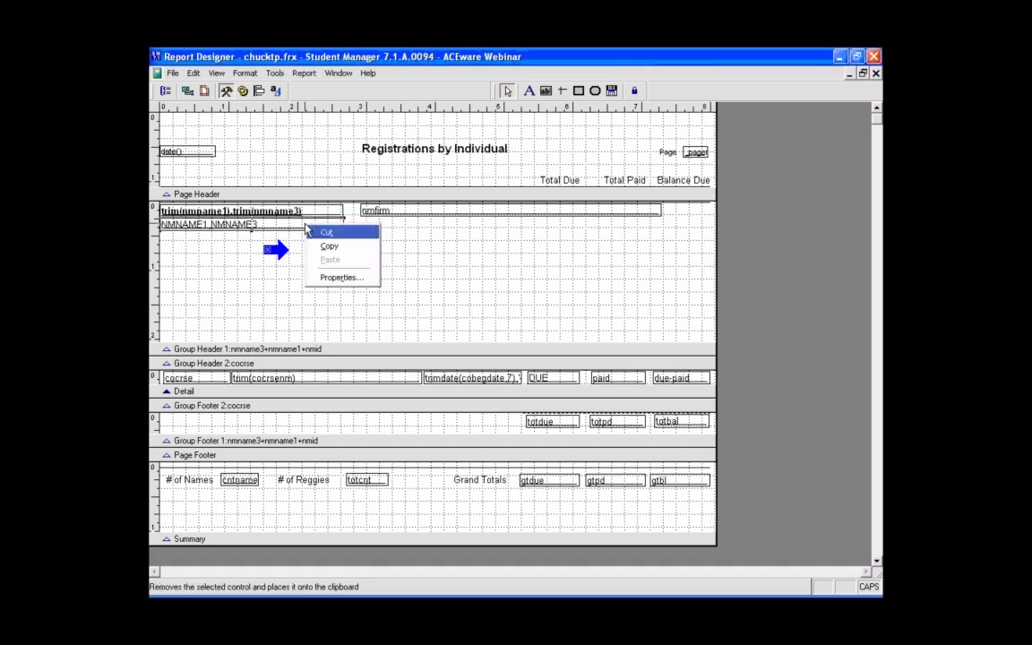
{"action": "left_click", "coordinate": [330, 247]}
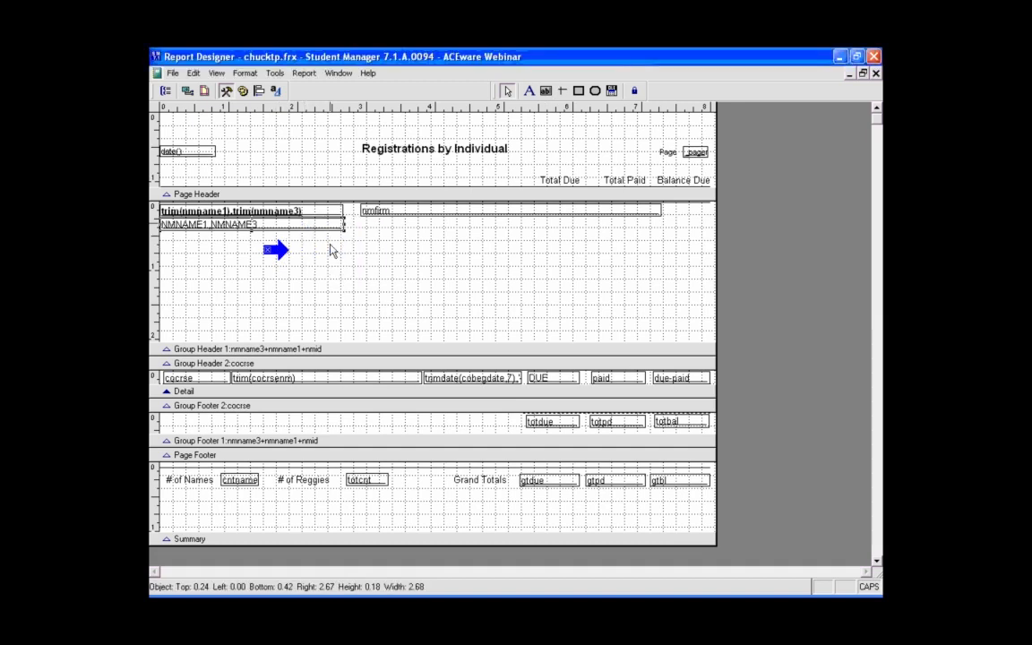
{"action": "right_click", "coordinate": [190, 265]}
{"action": "left_click", "coordinate": [208, 268]}
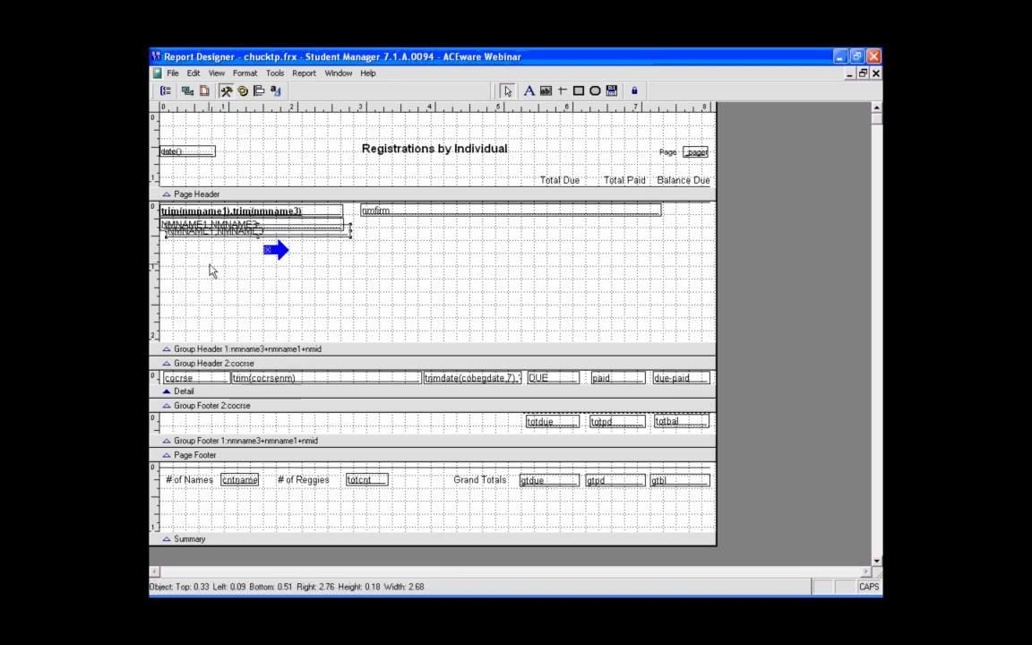
{"action": "left_click_drag", "start_coordinate": [229, 234], "coordinate": [223, 243]}
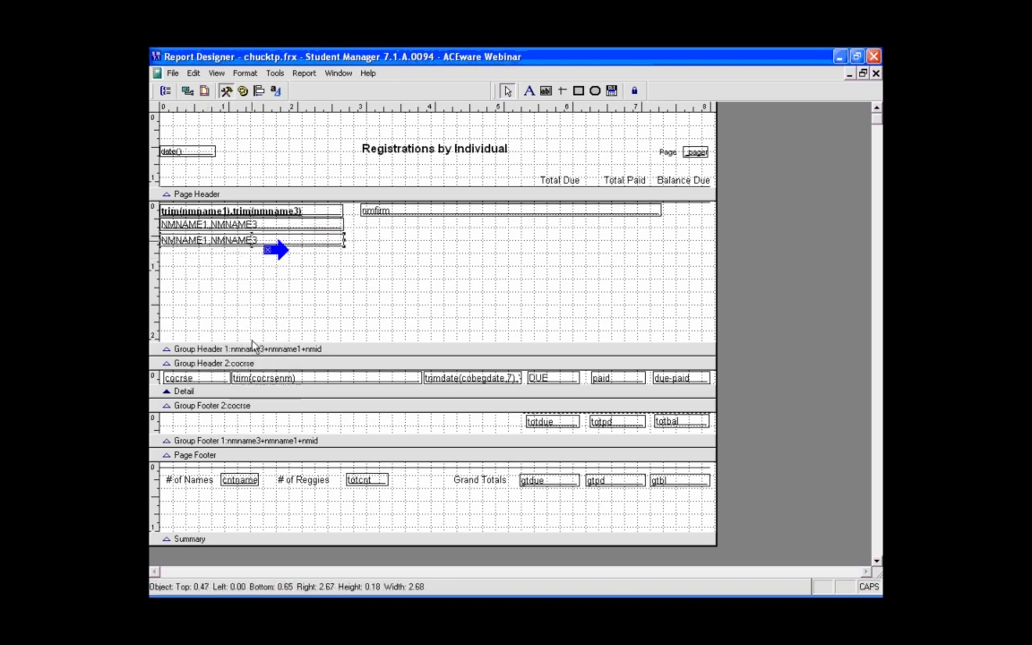
Set the duplicated field's expression to NMNAME1+NMNAME3
{"action": "double_click", "coordinate": [269, 246]}
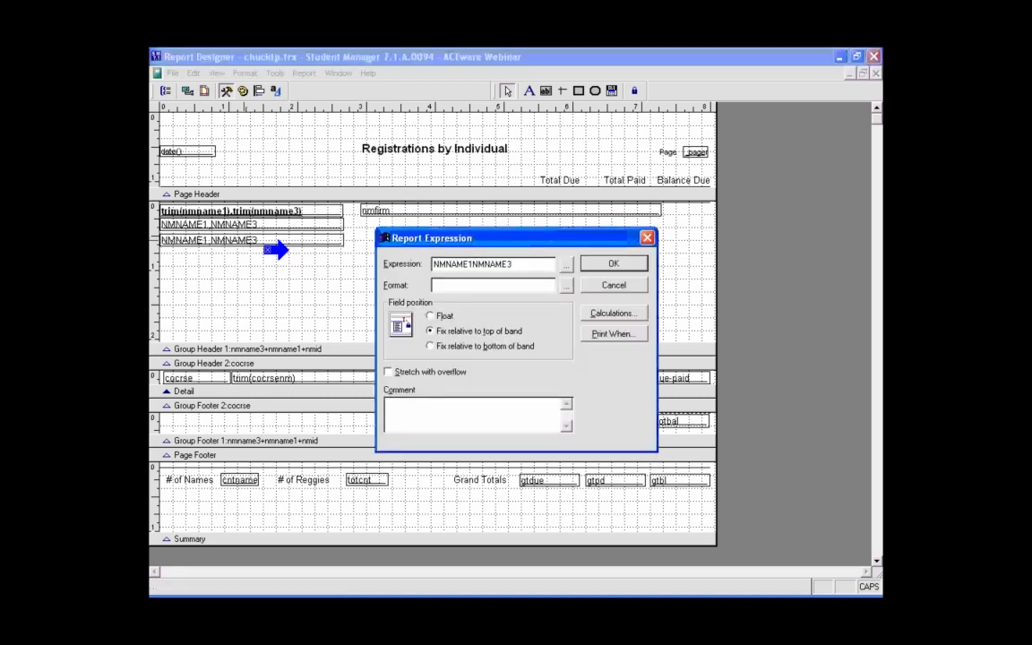
{"action": "type", "text": "+"}
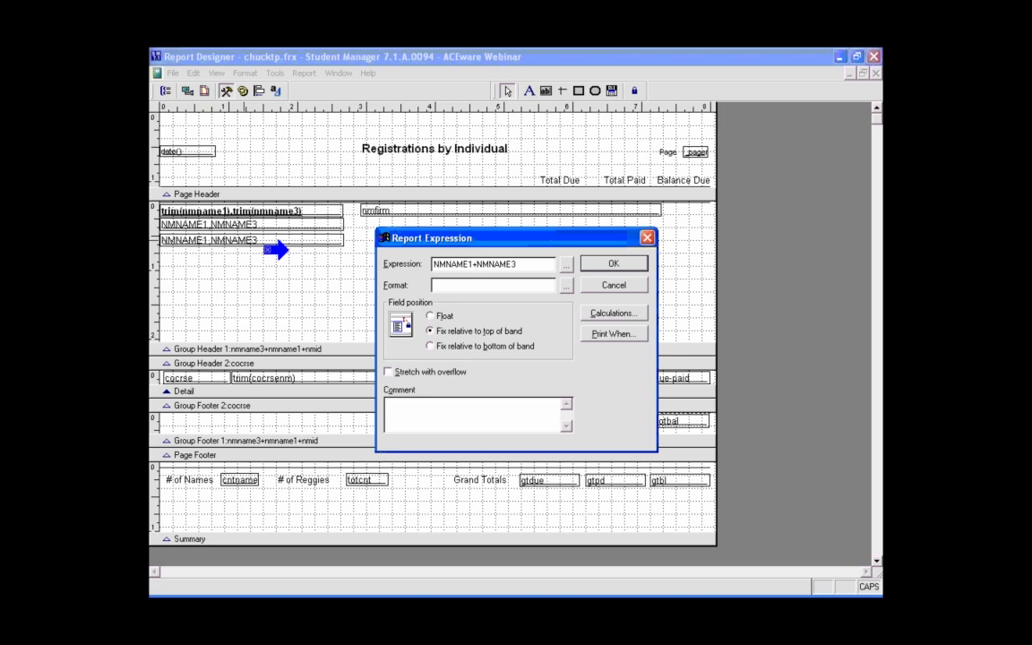
{"action": "left_click", "coordinate": [613, 264]}
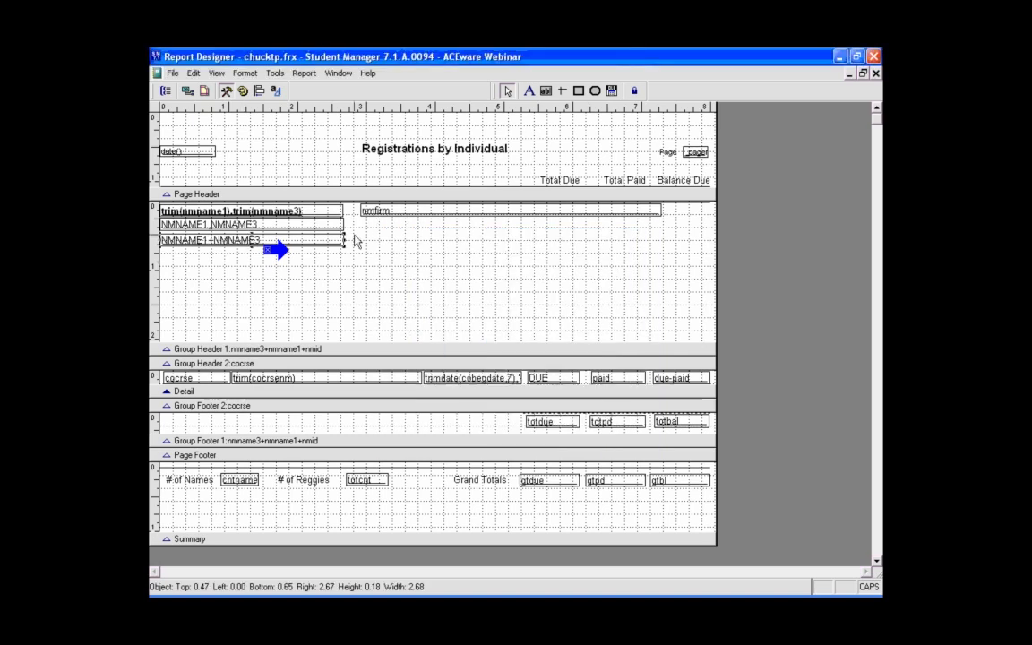
Preview the report to check how the NMNAME1+NMNAME3 field prints, and return to the design layout
{"action": "key", "text": "ctrl+i"}
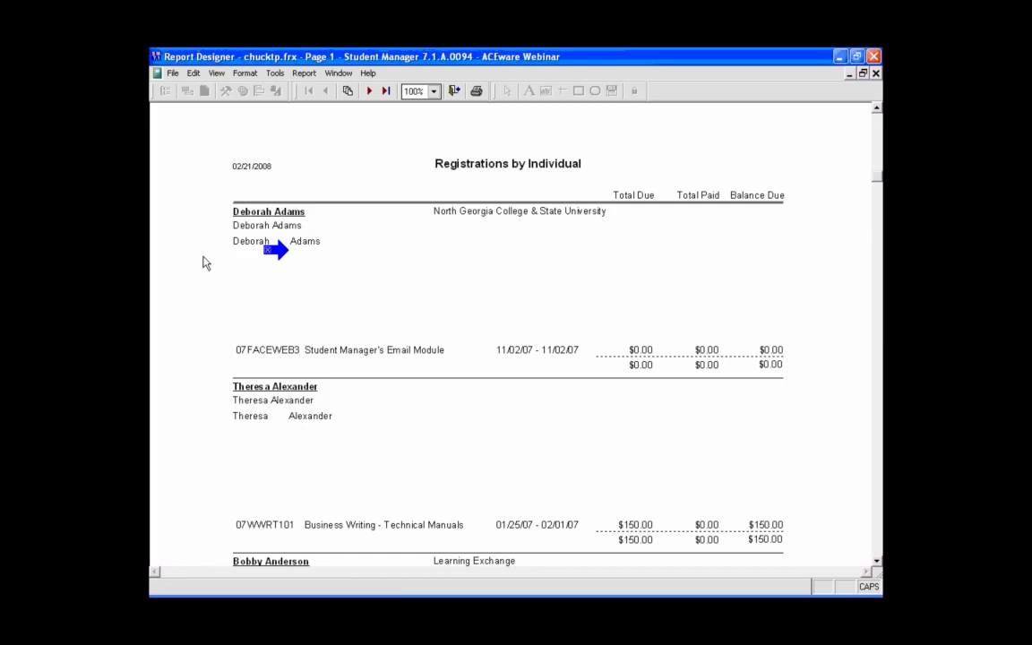
{"action": "mouse_move", "coordinate": [280, 250]}
{"action": "left_mouse_down"}
{"action": "mouse_move", "coordinate": [266, 261]}
{"action": "mouse_move", "coordinate": [259, 245]}
{"action": "mouse_move", "coordinate": [281, 243]}
{"action": "mouse_move", "coordinate": [235, 277]}
{"action": "left_mouse_up"}
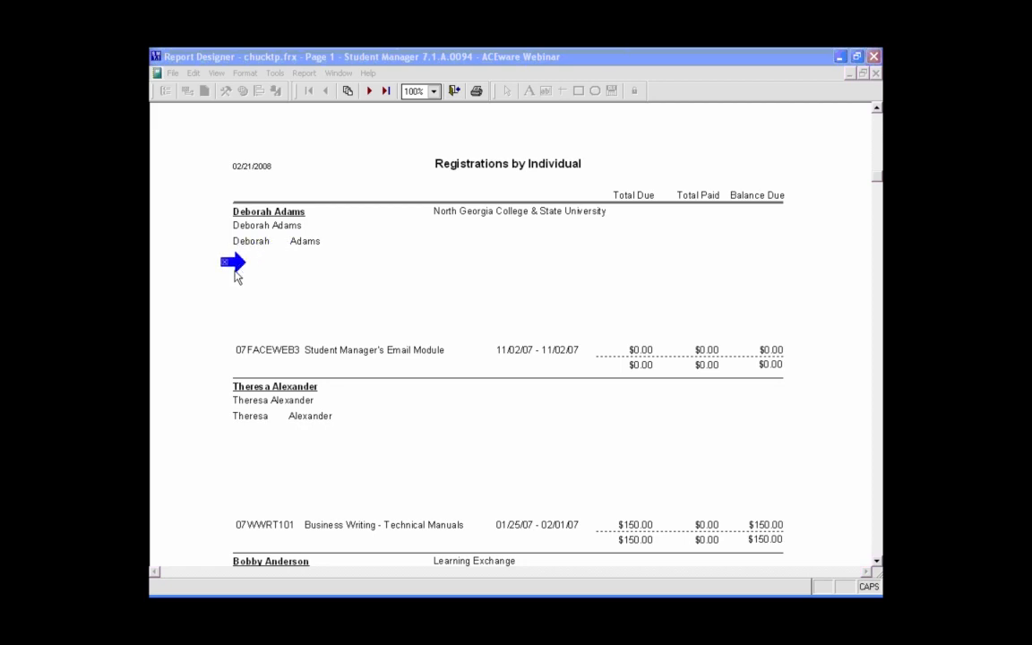
{"action": "left_click", "coordinate": [454, 92]}
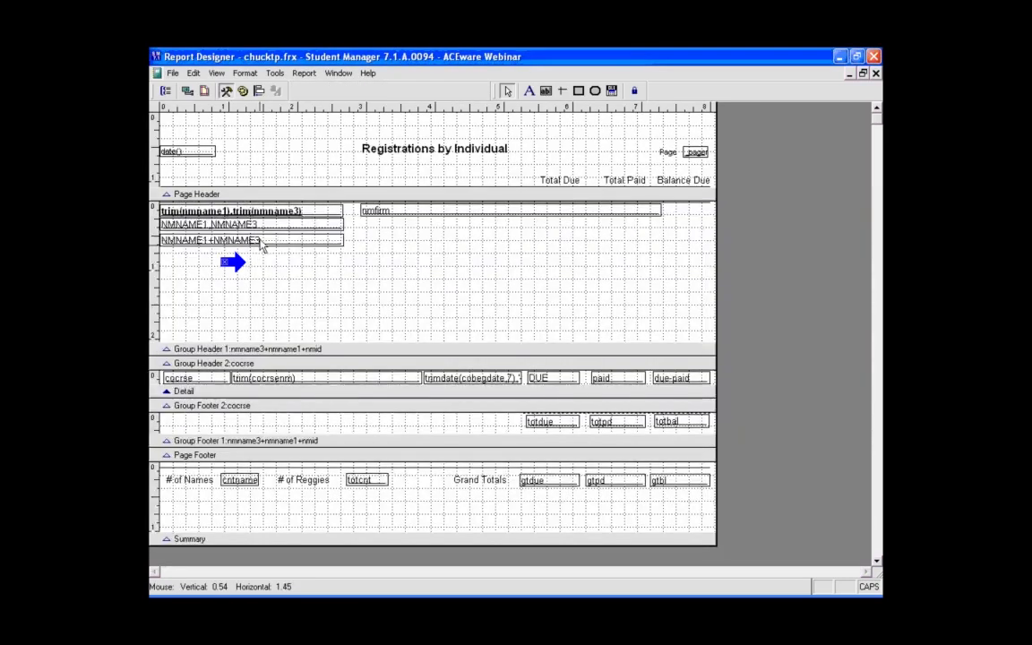
Copy the NMNAME1+NMNAME3 field and place the duplicate left-aligned just below it, about 0.68 inches from the band's upper edge
{"action": "left_click", "coordinate": [261, 244]}
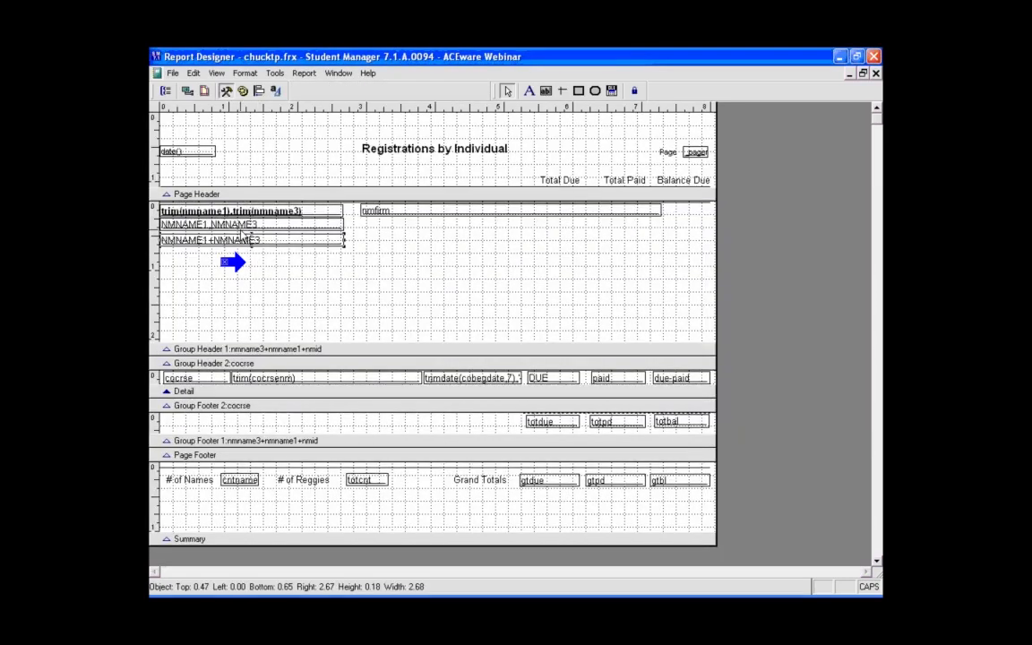
{"action": "left_click_drag", "start_coordinate": [256, 242], "coordinate": [258, 258]}
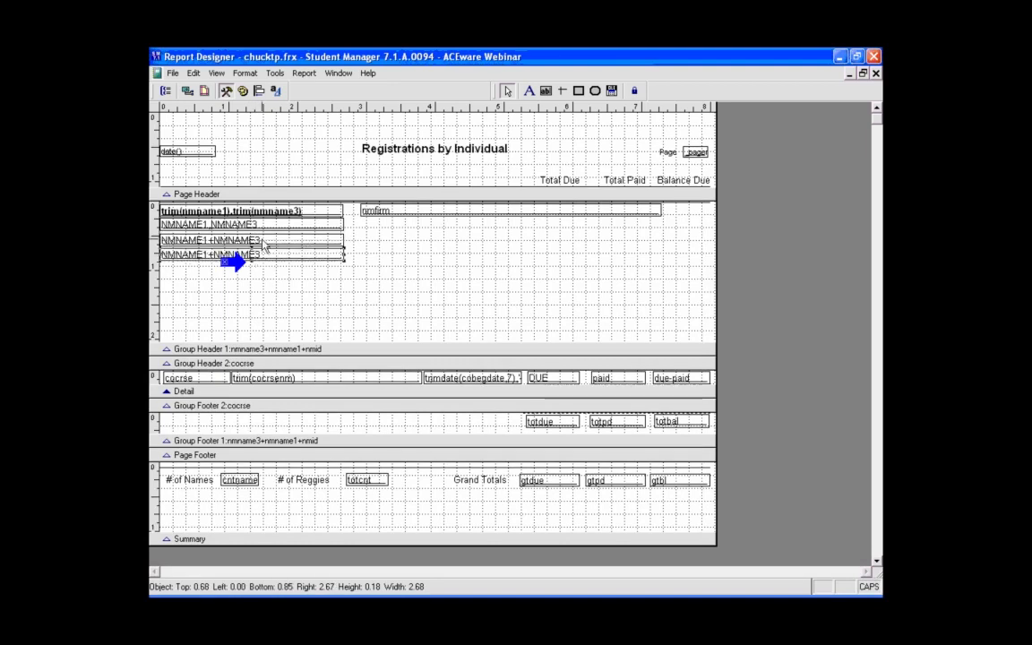
{"action": "left_click", "coordinate": [197, 75]}
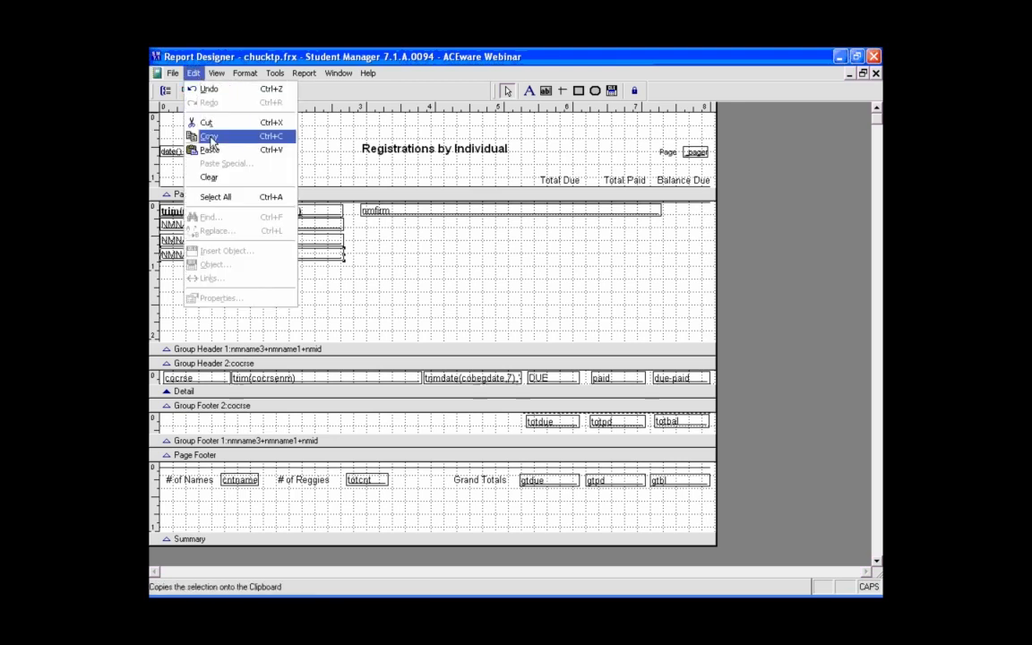
{"action": "left_click", "coordinate": [280, 151]}
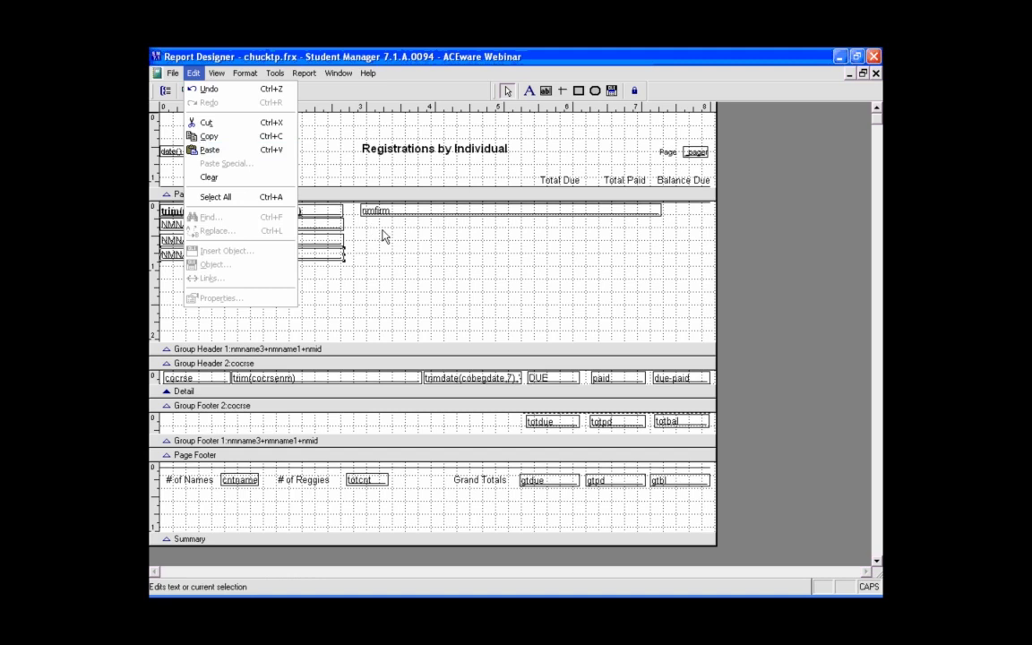
Set the lowest duplicate's expression to NMNAME1;NMNAME3 and preview how the field prints
{"action": "double_click", "coordinate": [326, 262]}
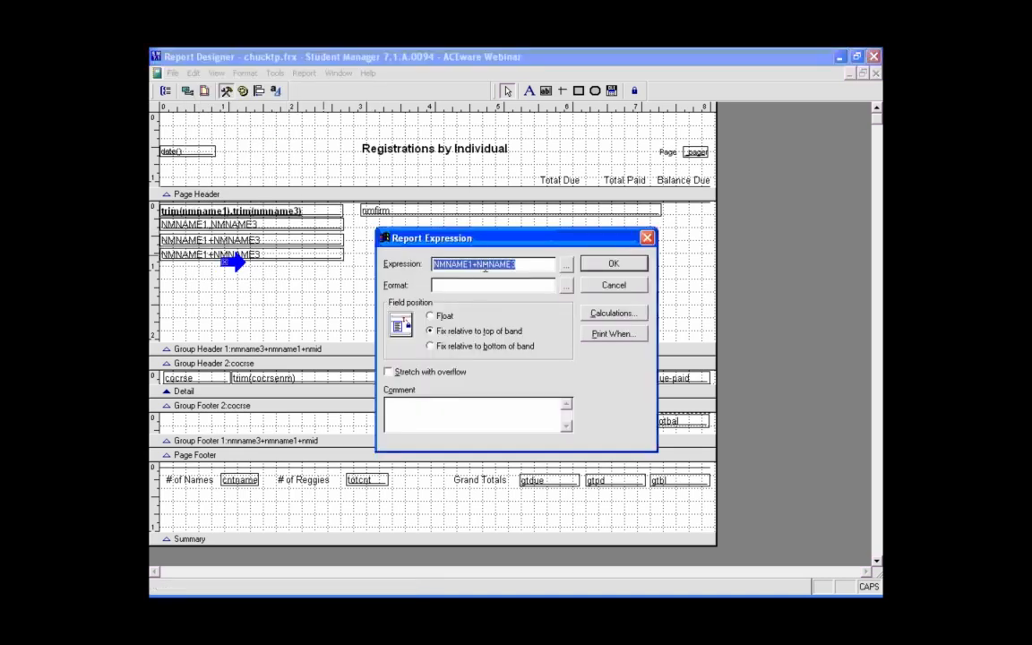
{"action": "left_click", "coordinate": [476, 263]}
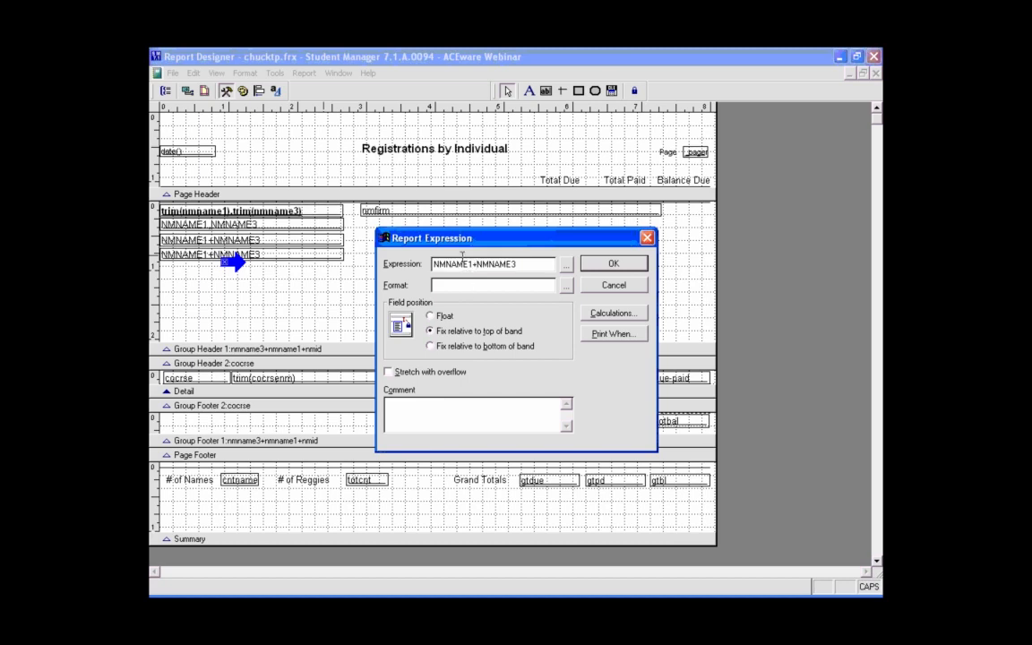
{"action": "key", "text": "BackSpace"}
{"action": "type", "text": ","}
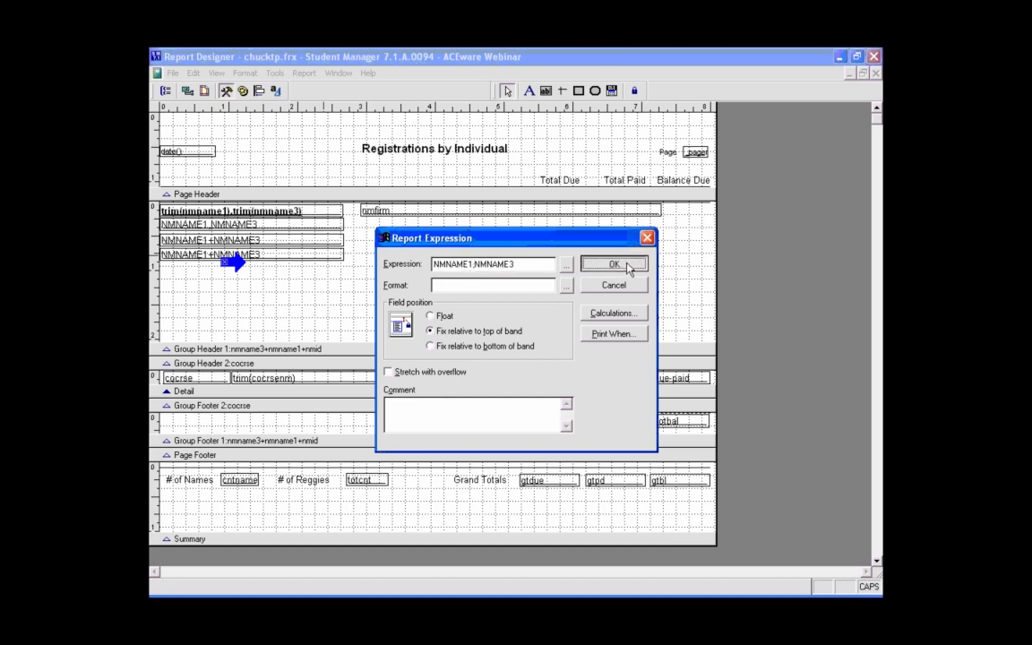
{"action": "key", "text": "Return"}
{"action": "key", "text": "ctrl+i"}
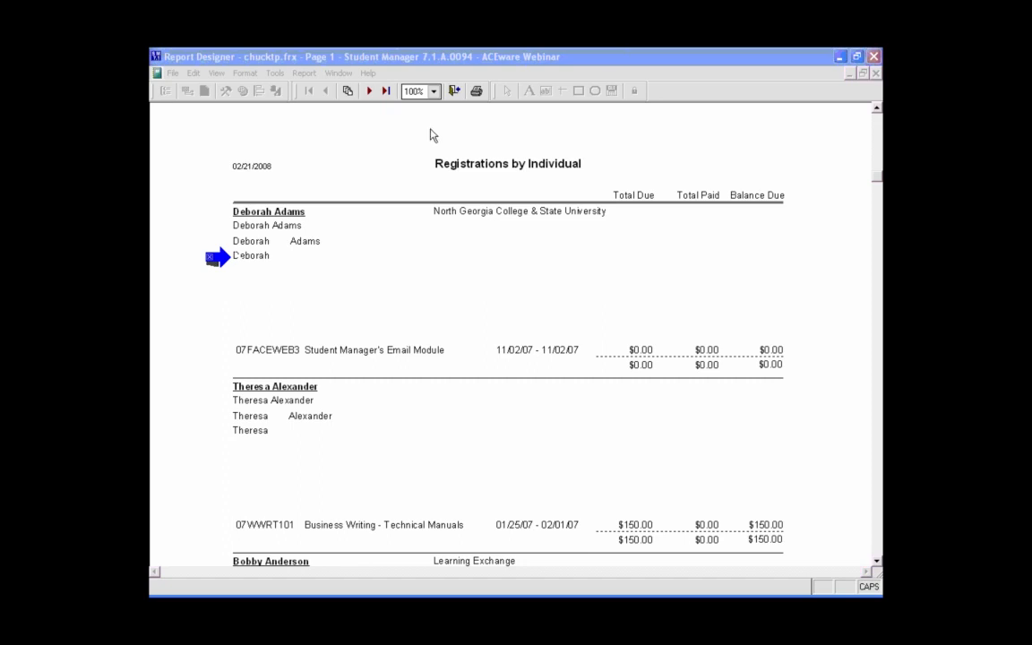
{"action": "left_click", "coordinate": [454, 91]}
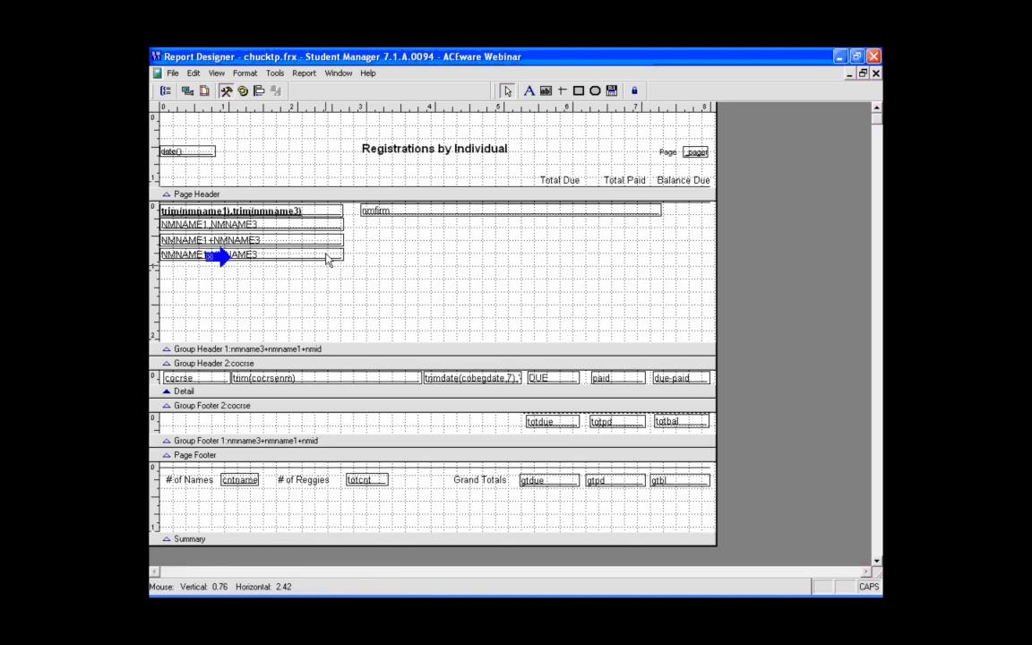
Copy the NMNAME1;NMNAME3 field to below nmfirm, about 2.92 inches from the left edge, and extend the original to about 0.39 inches high
{"action": "left_click", "coordinate": [328, 259]}
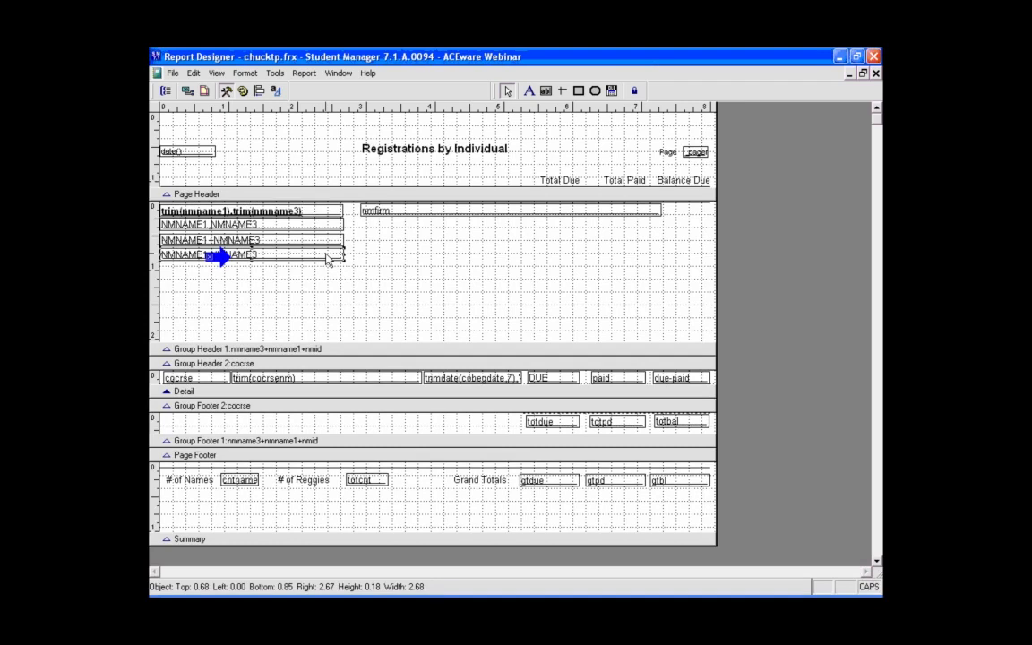
{"action": "left_click_drag", "start_coordinate": [328, 259], "coordinate": [521, 235]}
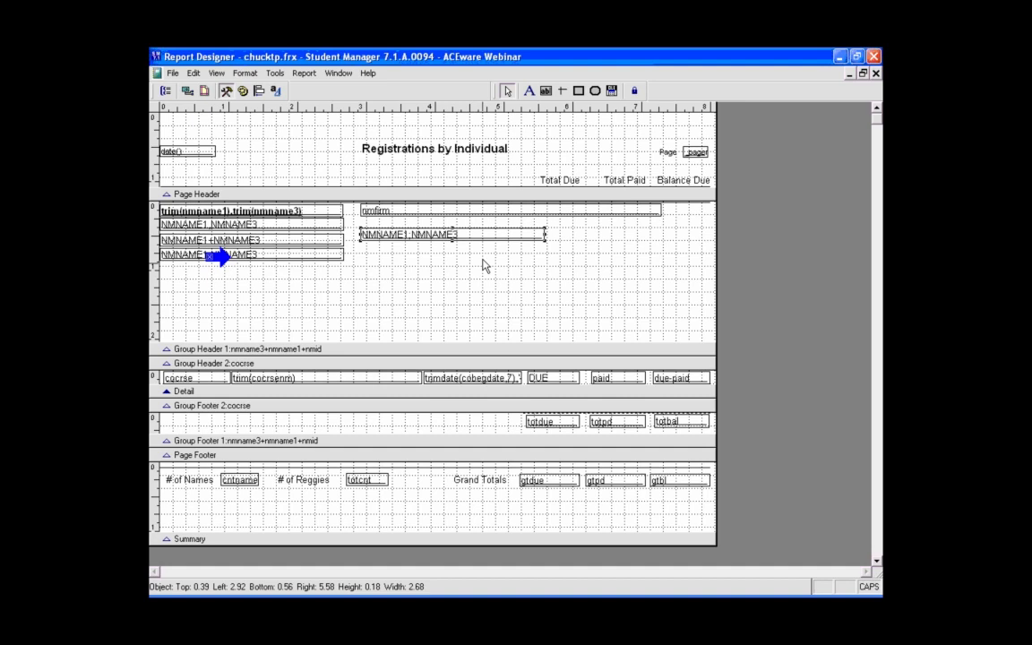
{"action": "left_click", "coordinate": [296, 259]}
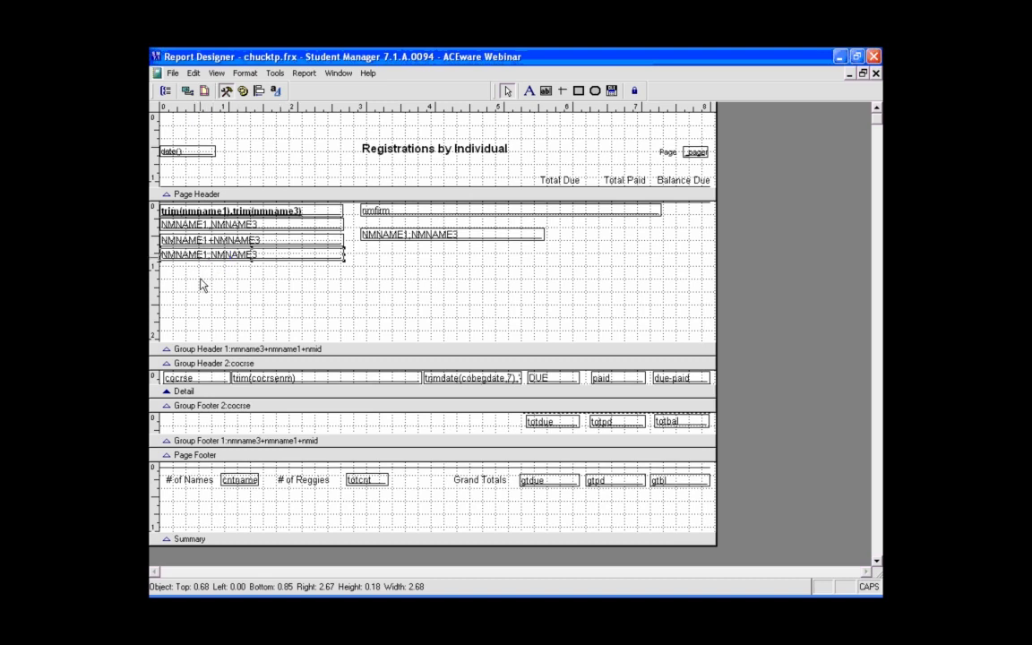
{"action": "left_click", "coordinate": [881, 186]}
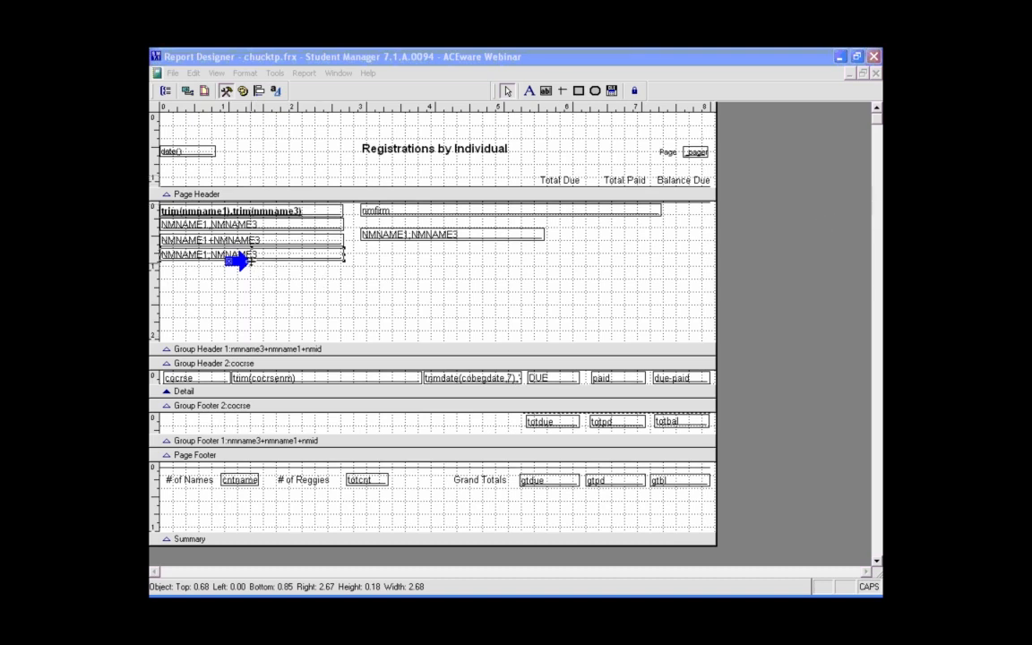
{"action": "left_click_drag", "start_coordinate": [251, 261], "coordinate": [251, 274]}
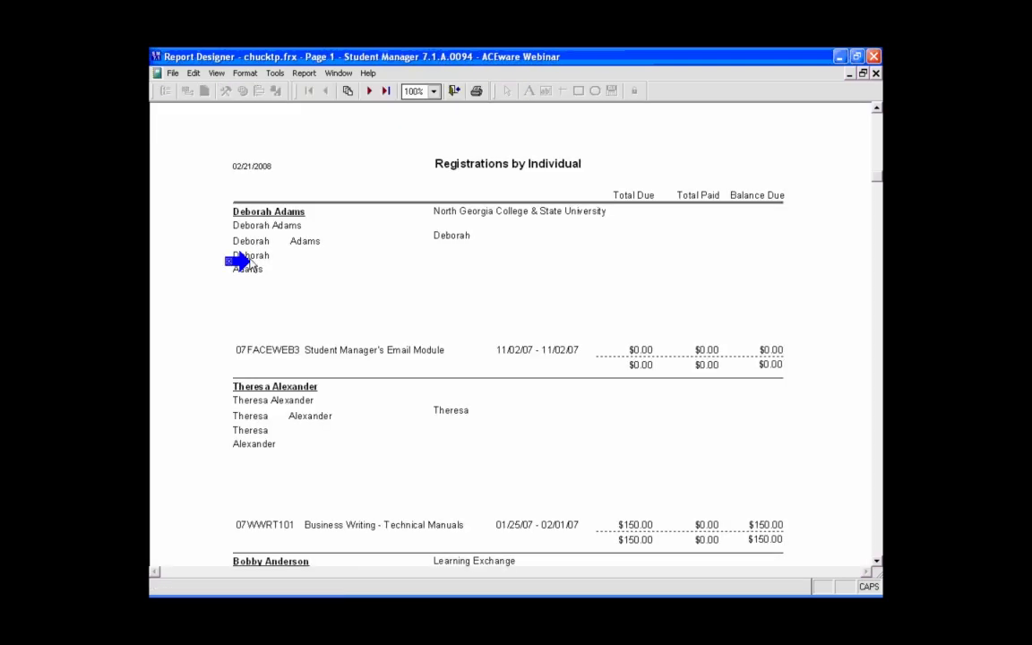
Compare the tall NMNAME1;NMNAME3 field with its single-line copy in the preview, and return to the design layout
{"action": "left_click", "coordinate": [237, 260]}
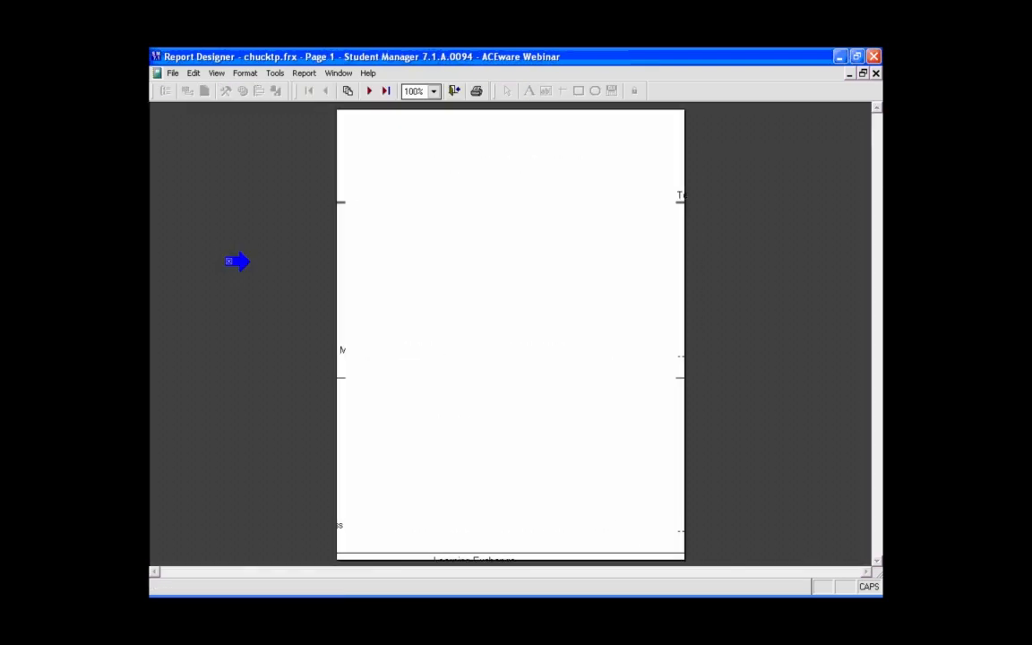
{"action": "left_click", "coordinate": [238, 260]}
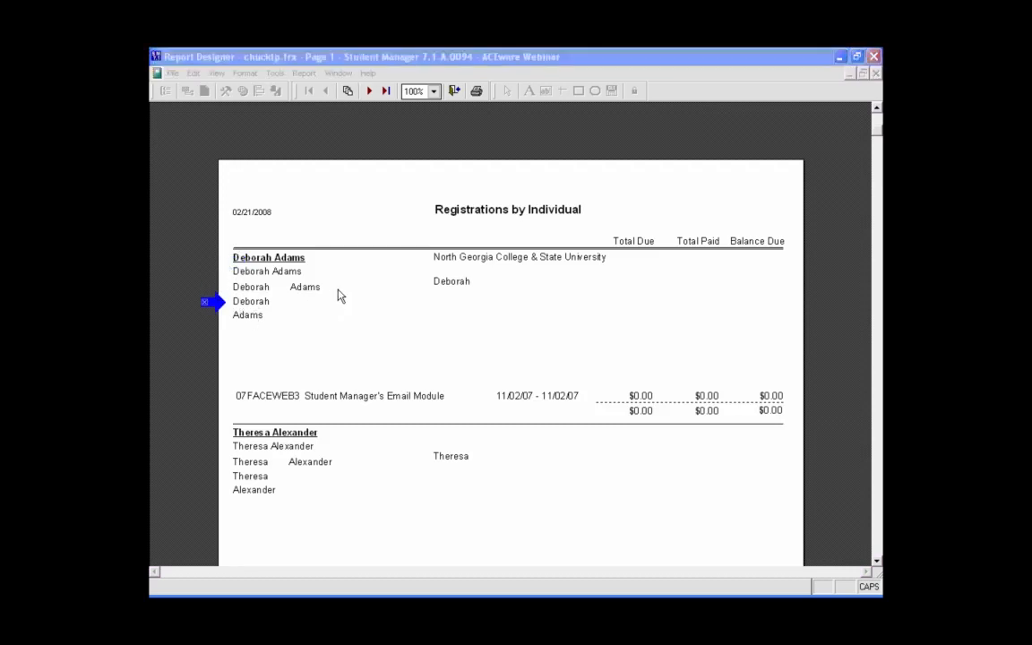
{"action": "left_click", "coordinate": [454, 90]}
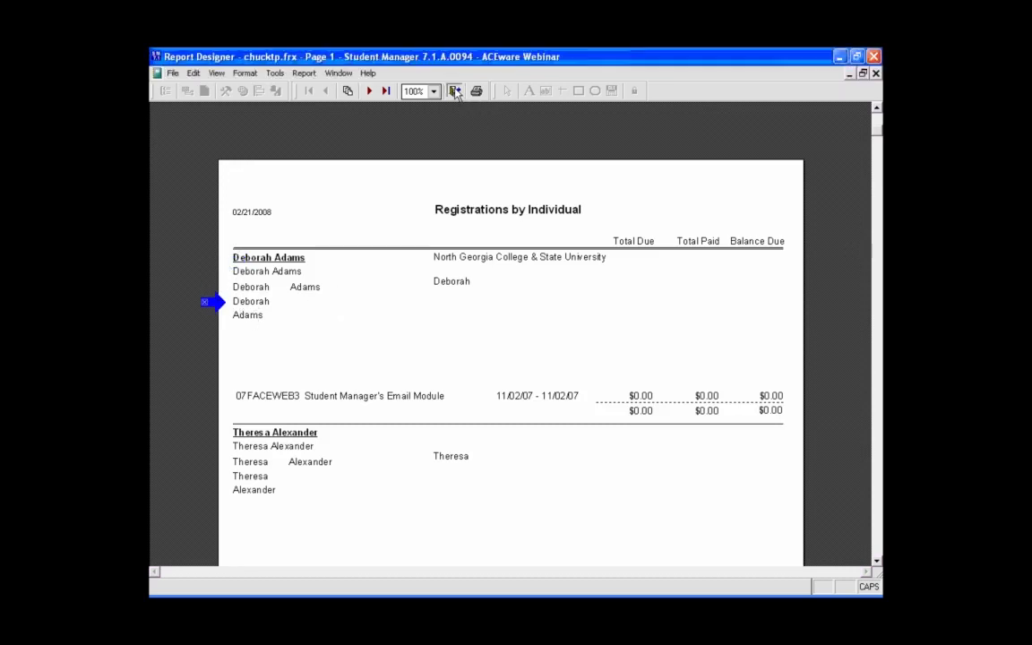
{"action": "left_click", "coordinate": [297, 267]}
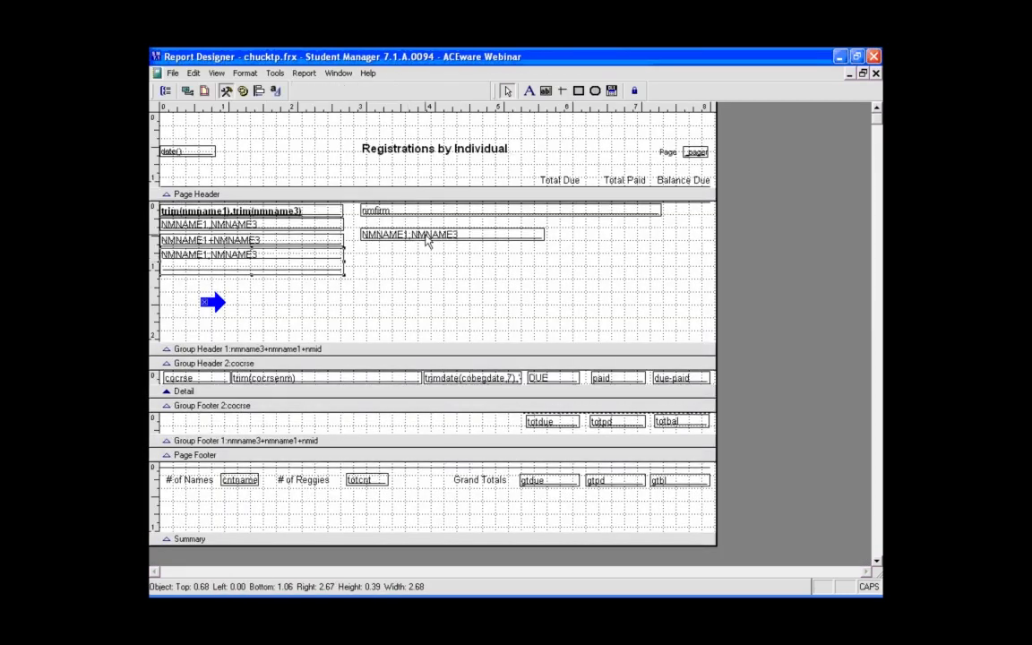
Align the single-line NMNAME1;NMNAME3 copy level with the tall field, about 2.80 inches from the left edge, and enable Stretch with overflow for it
{"action": "left_click_drag", "start_coordinate": [426, 238], "coordinate": [421, 261]}
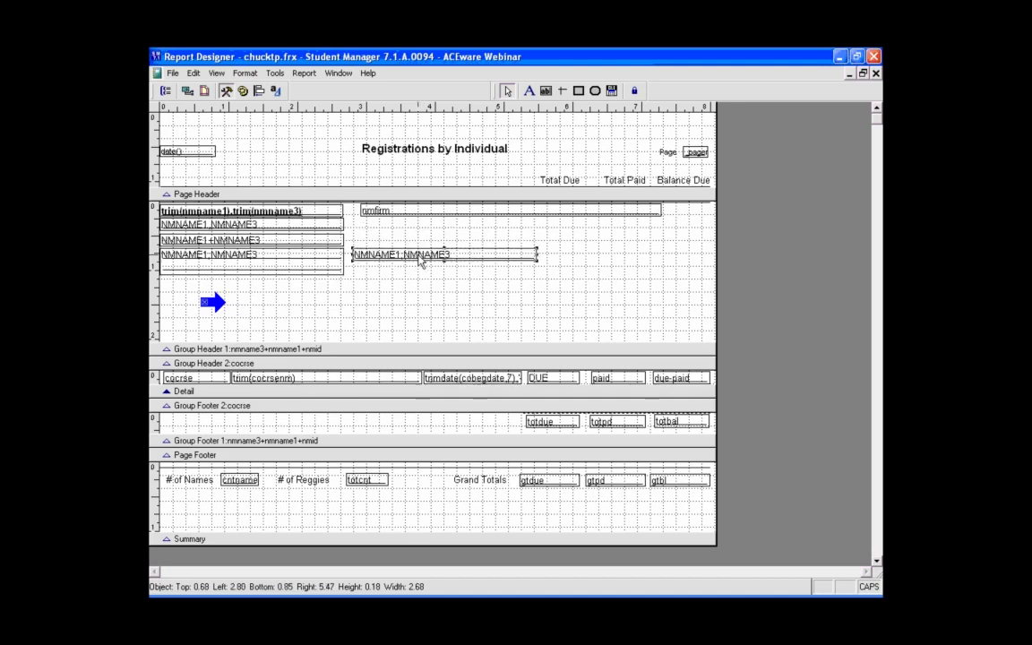
{"action": "double_click", "coordinate": [420, 261]}
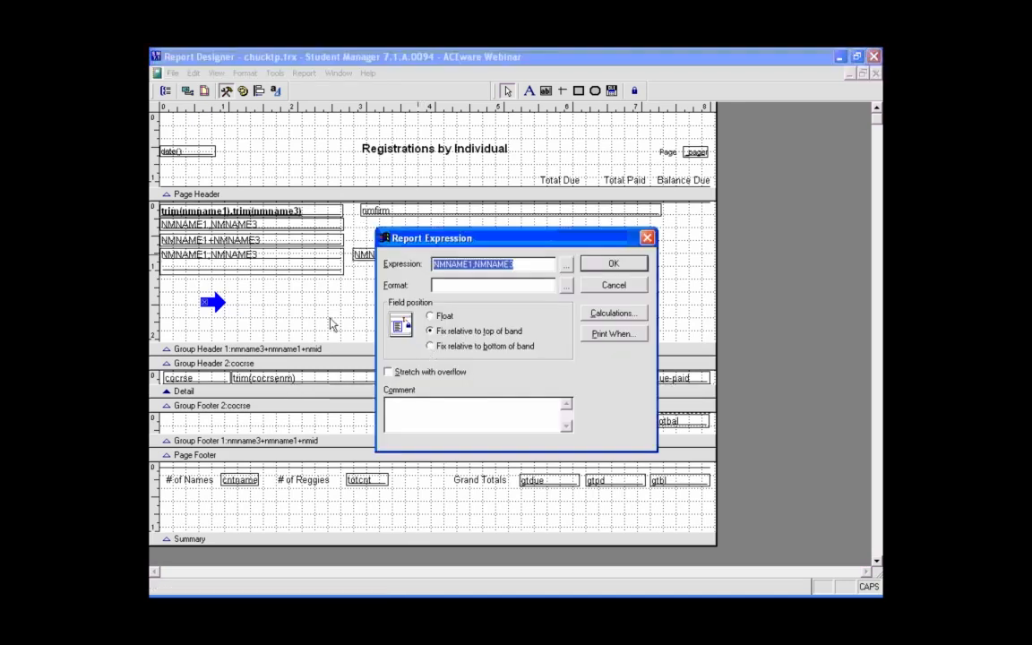
{"action": "mouse_move", "coordinate": [219, 306]}
{"action": "left_mouse_down"}
{"action": "mouse_move", "coordinate": [245, 327]}
{"action": "mouse_move", "coordinate": [372, 372]}
{"action": "left_mouse_up"}
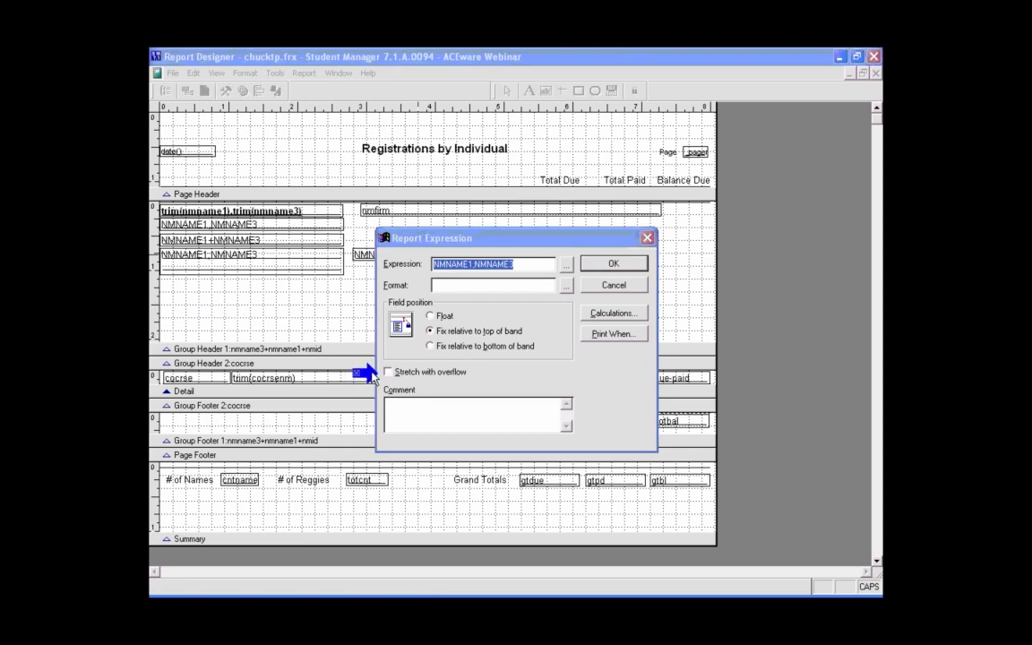
{"action": "left_click", "coordinate": [389, 372]}
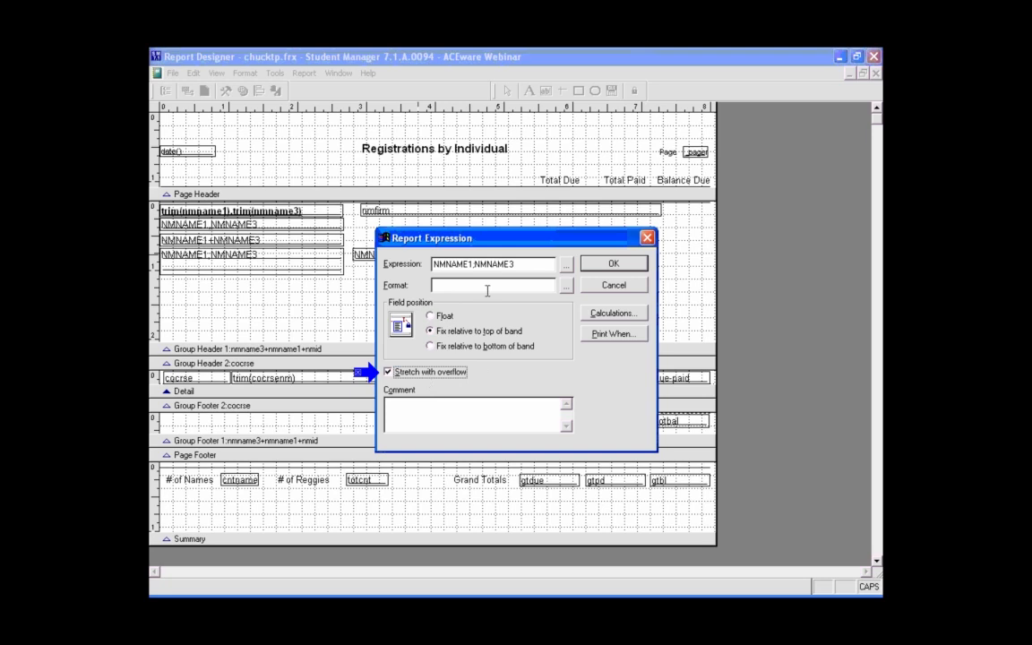
{"action": "left_click", "coordinate": [614, 263]}
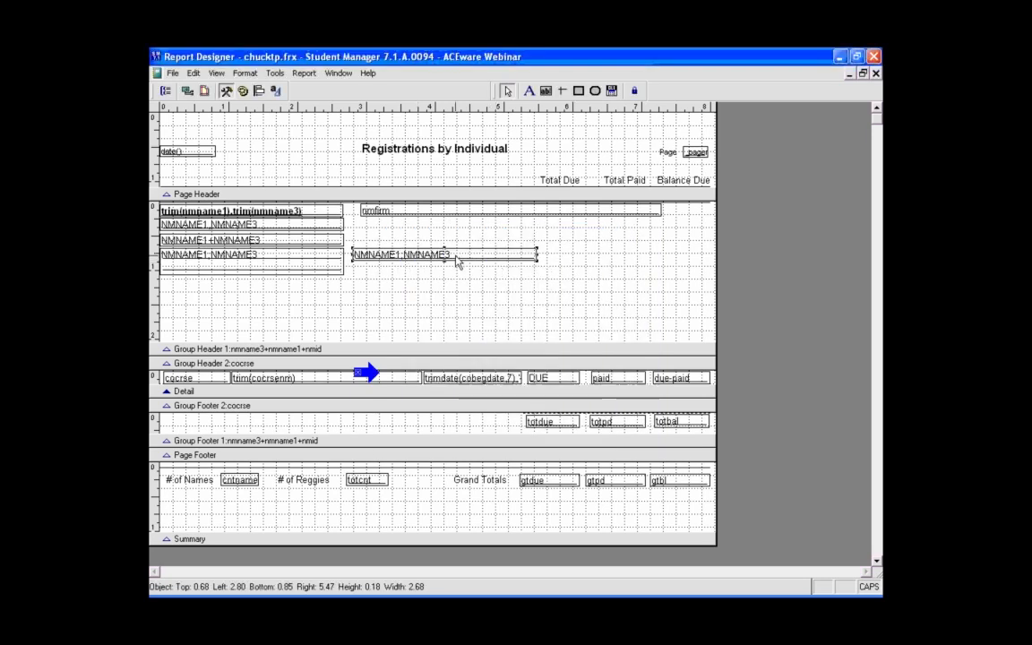
Preview the report to check the stretching NMNAME1;NMNAME3 copy, and return to the design layout
{"action": "left_click_drag", "start_coordinate": [377, 373], "coordinate": [353, 293]}
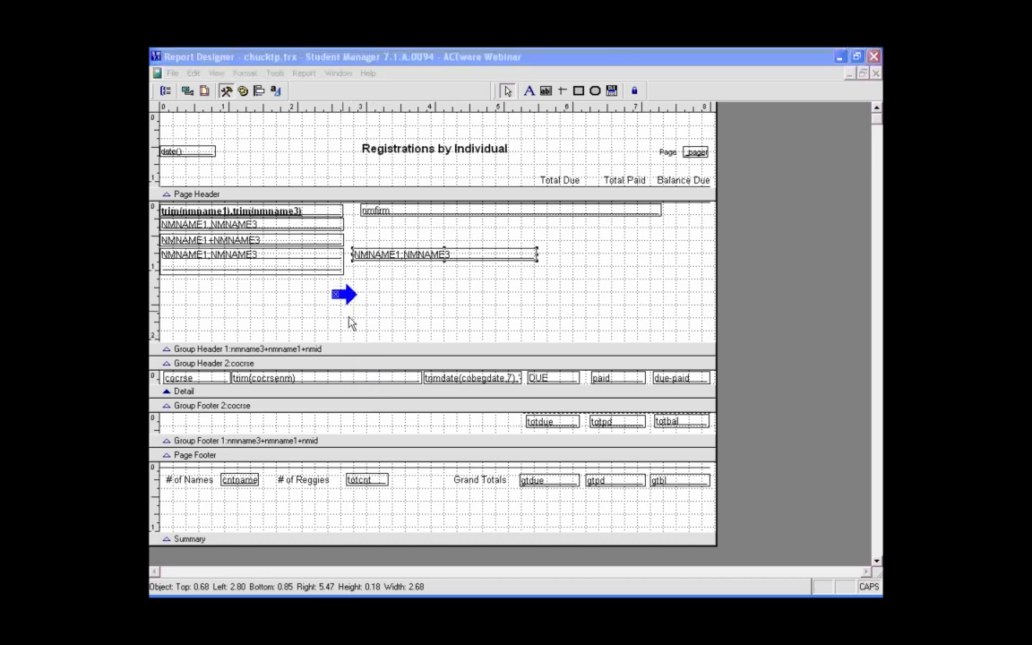
{"action": "left_click", "coordinate": [354, 321]}
{"action": "key", "text": "ctrl+i"}
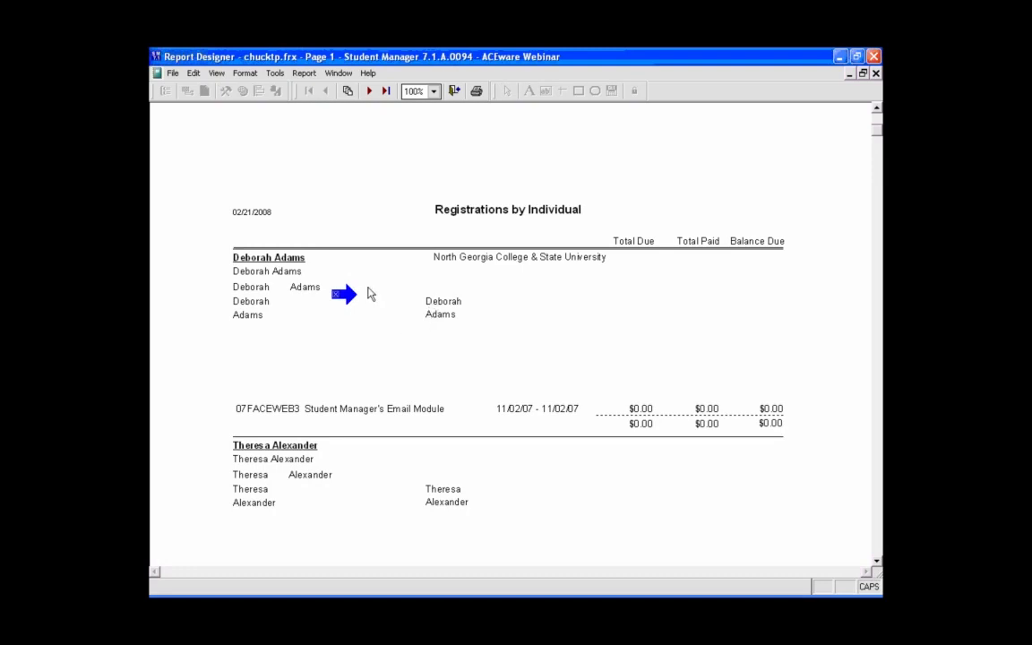
{"action": "key", "text": "Escape"}
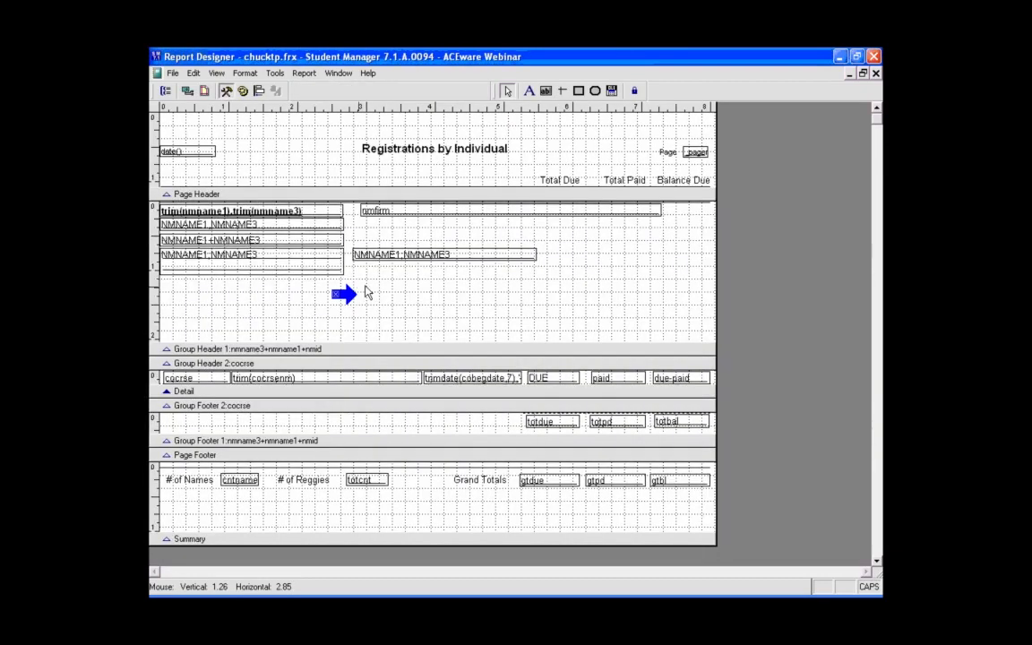
Duplicate the NMNAME1+NMNAME3 field about 1.11 inches from the band's upper edge and set its expression to "First"+NMNAME1+NMNAME3
{"action": "left_click", "coordinate": [270, 241]}
{"action": "left_click_drag", "start_coordinate": [271, 247], "coordinate": [301, 290]}
{"action": "double_click", "coordinate": [302, 286]}
{"action": "left_click", "coordinate": [538, 263]}
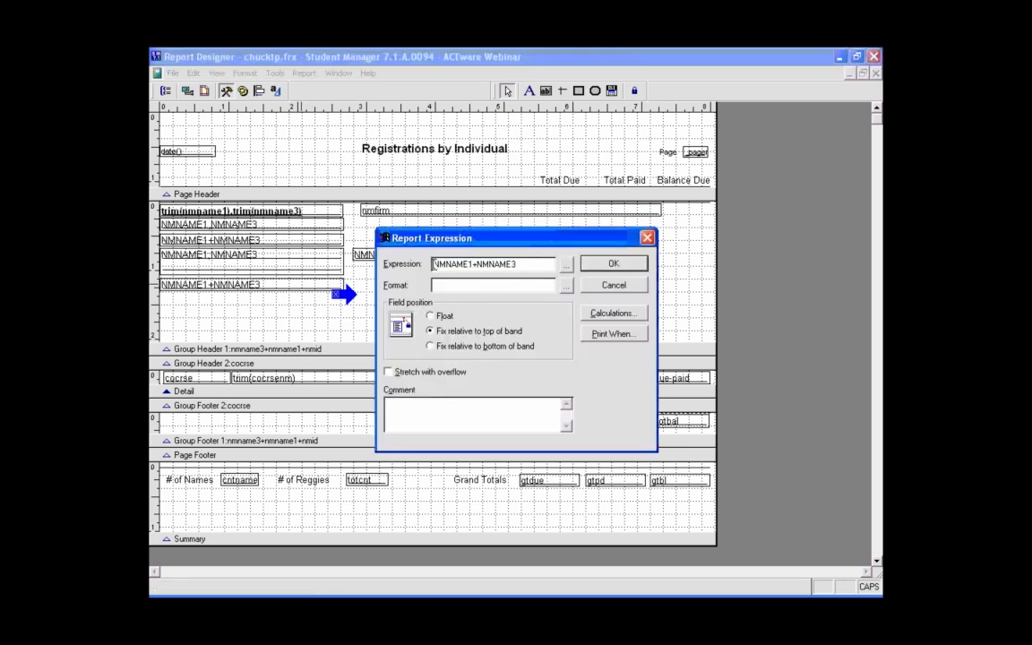
{"action": "type", "text": "'"}
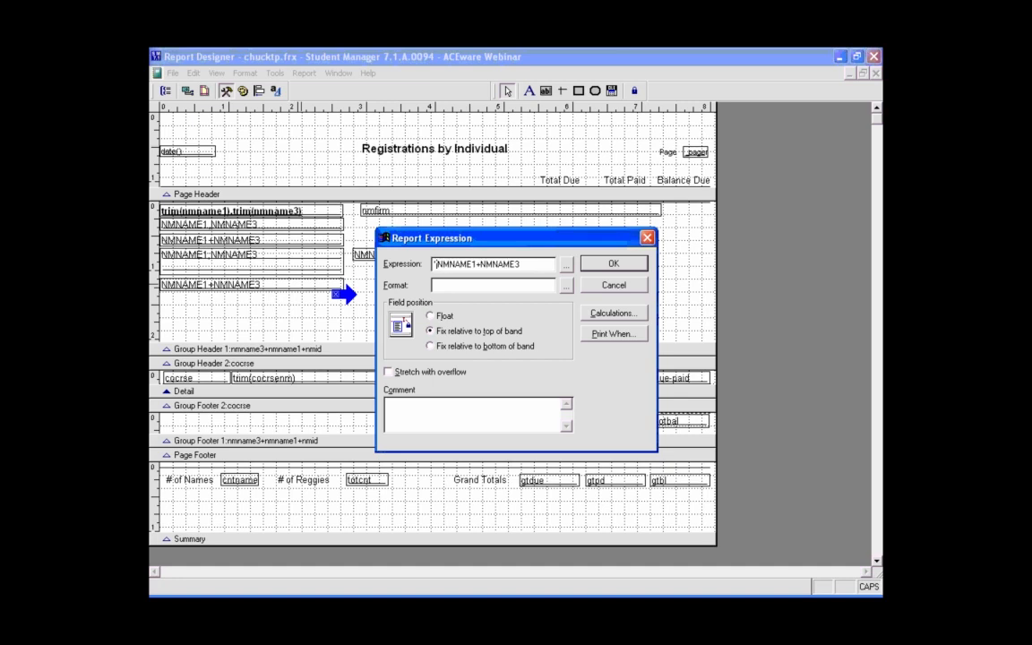
{"action": "type", "text": "First\"+"}
{"action": "left_click", "coordinate": [614, 265]}
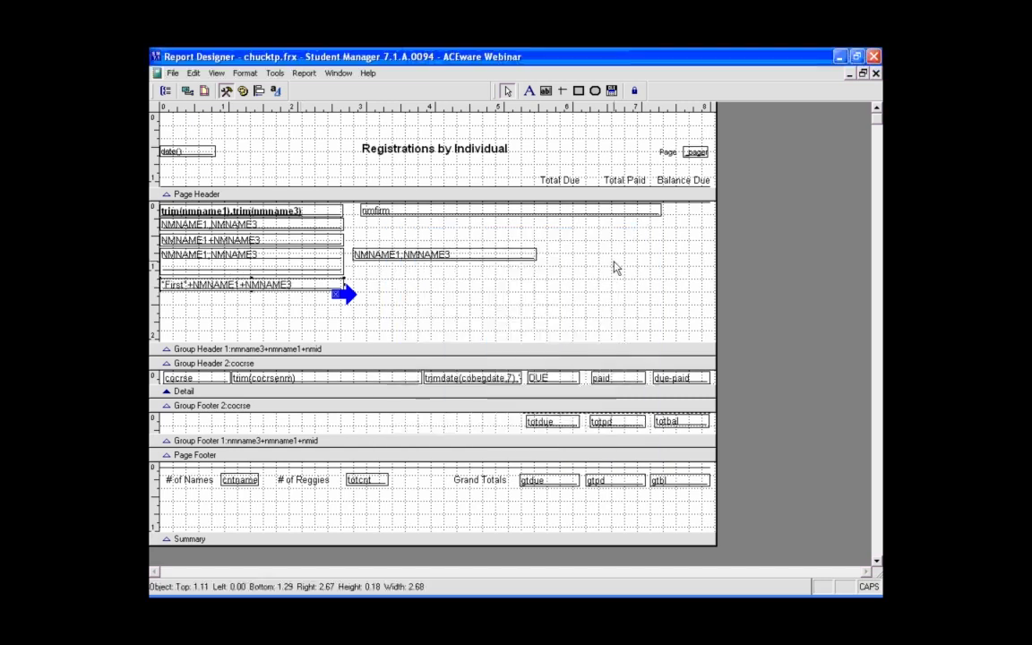
Preview the "First"+NMNAME1+NMNAME3 field, change its expression to "First",NMNAME1+NMNAME3, and check the new version in the preview
{"action": "key", "text": "ctrl+i"}
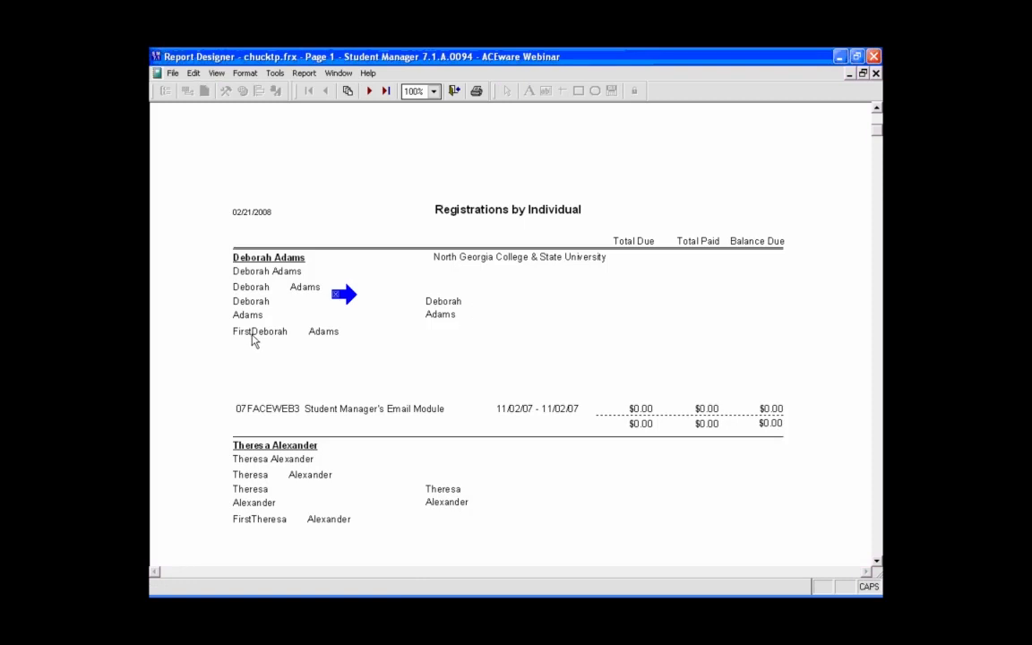
{"action": "key", "text": "Escape"}
{"action": "double_click", "coordinate": [295, 286]}
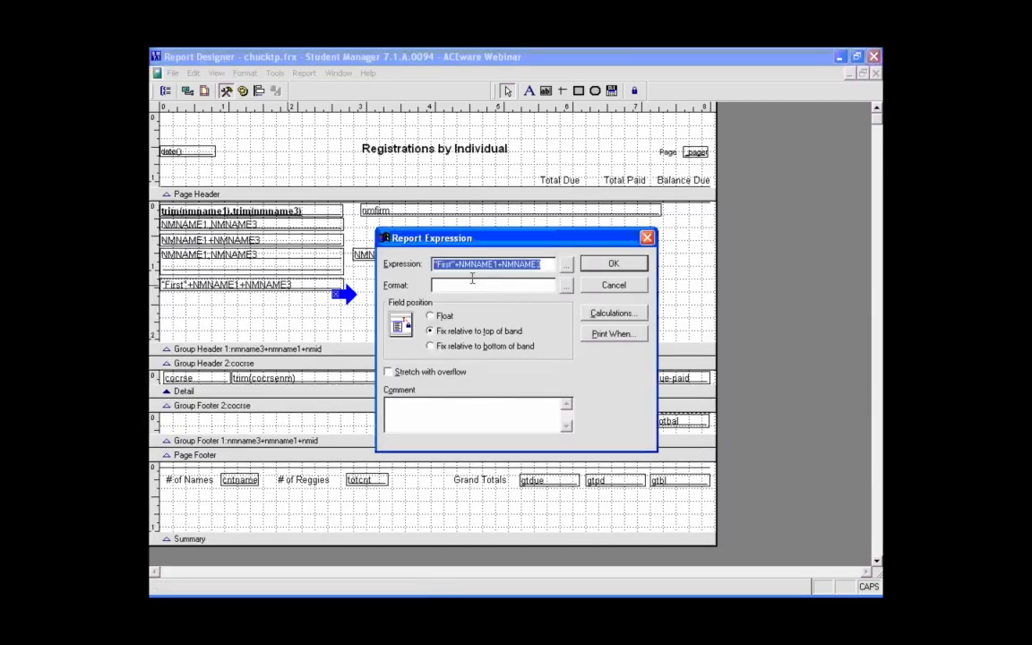
{"action": "left_click", "coordinate": [450, 267]}
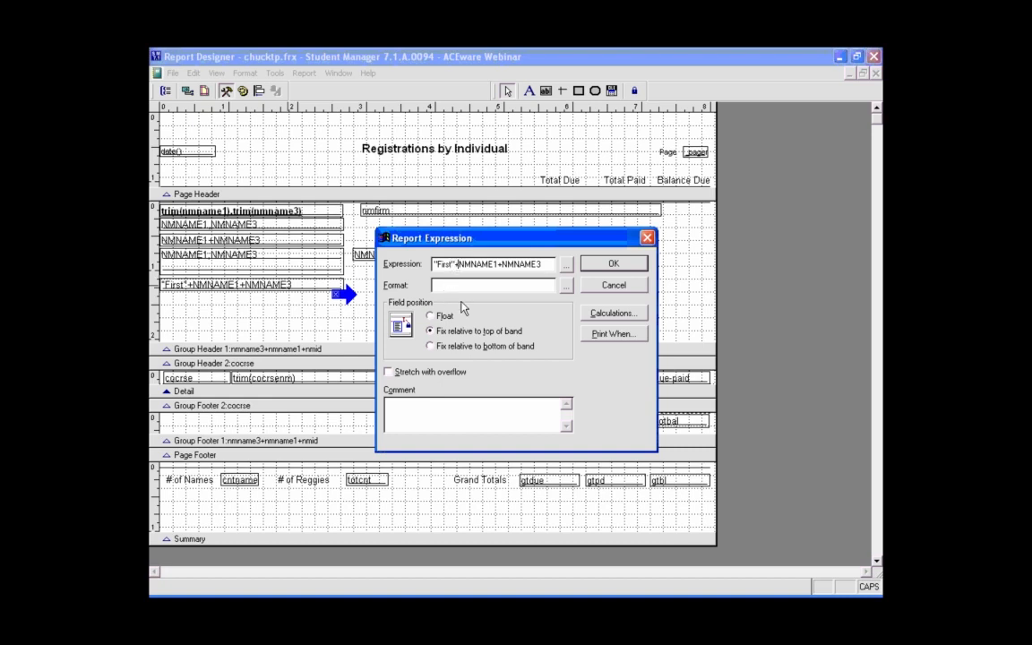
{"action": "key", "text": "BackSpace"}
{"action": "type", "text": ","}
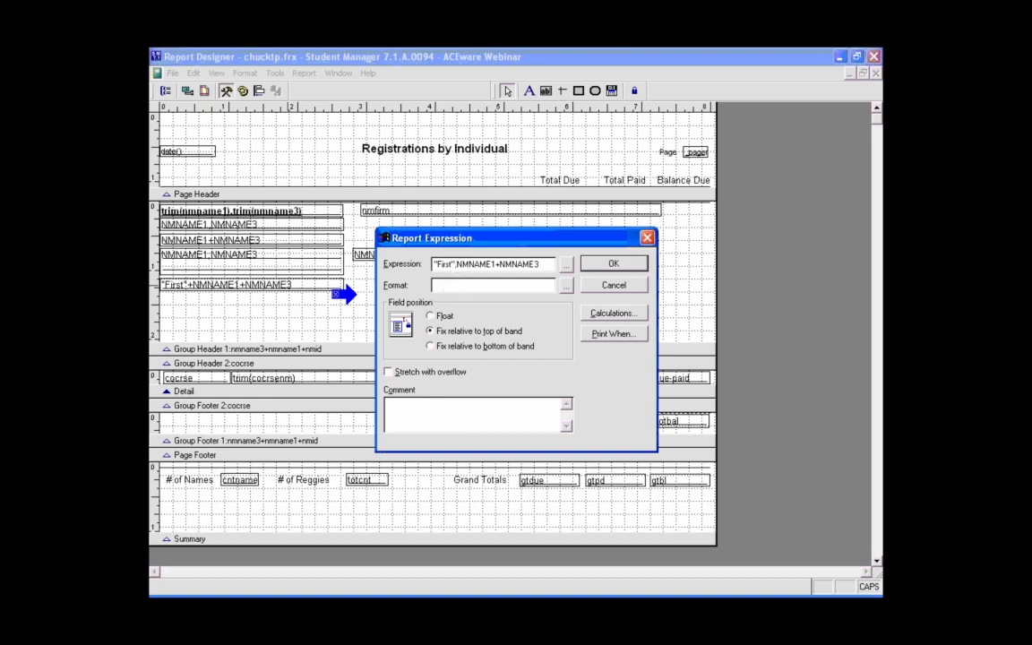
{"action": "left_click", "coordinate": [591, 263]}
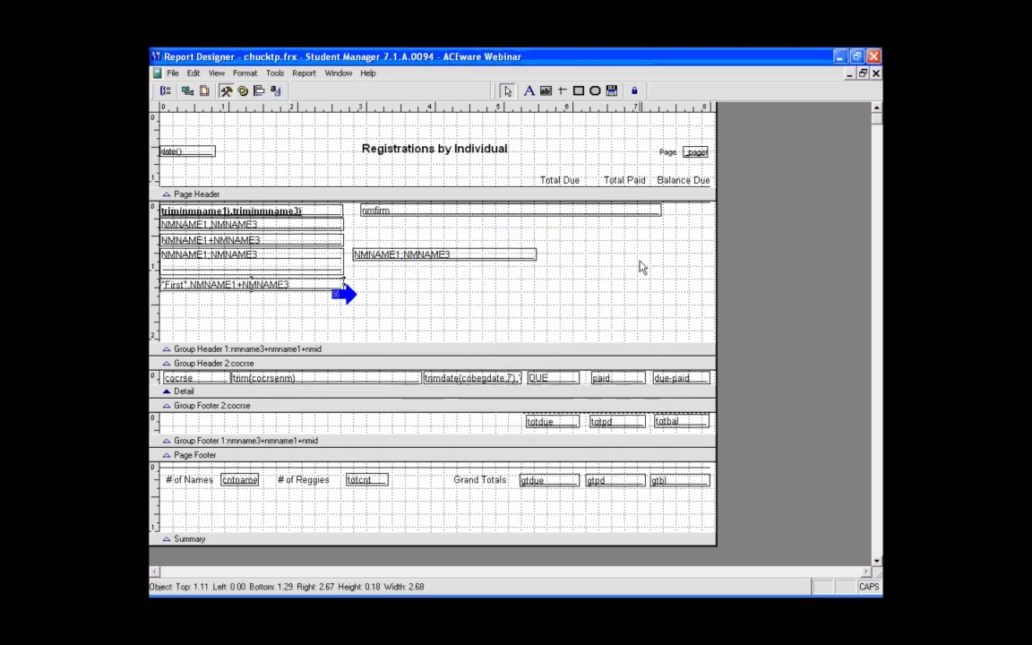
{"action": "key", "text": "ctrl+i"}
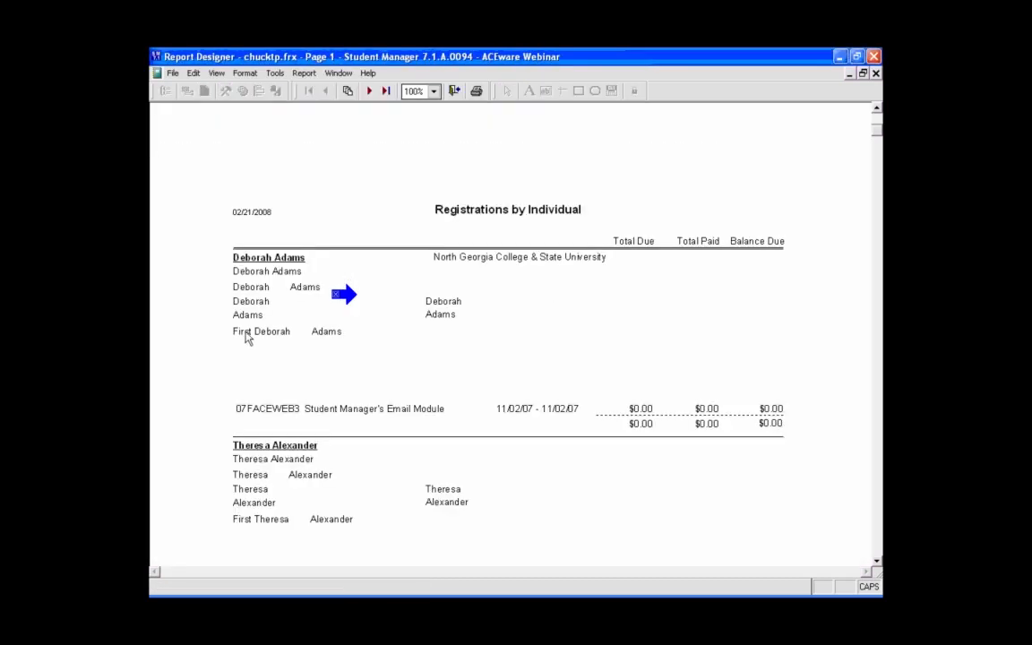
{"action": "key", "text": "Escape"}
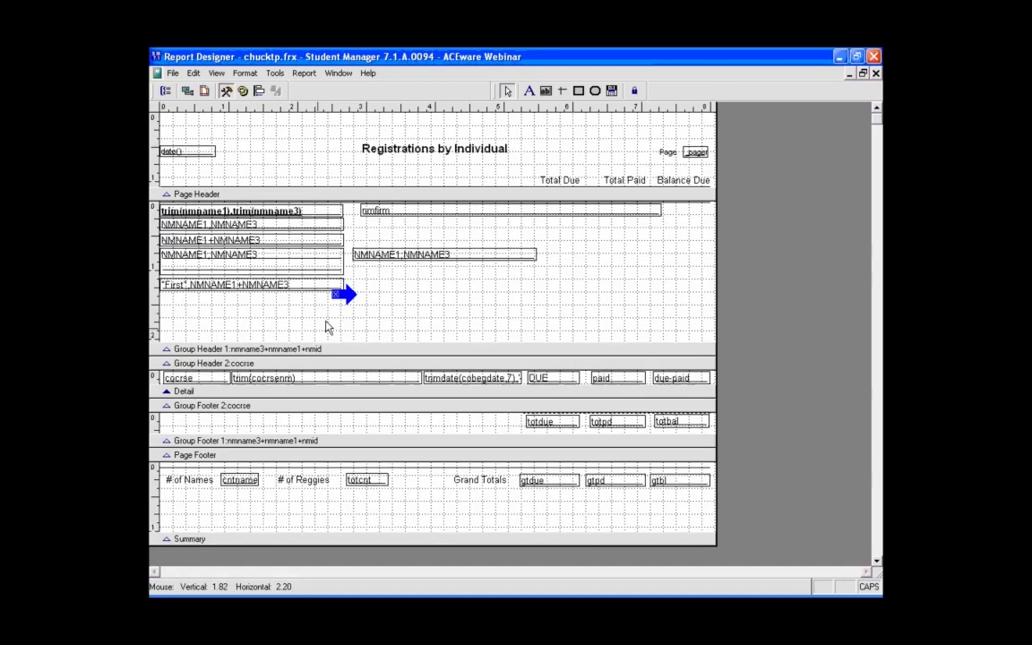
Set the field's expression to "First: "+NMNAME1+NMNAME3 and check it in the report preview before returning to the design layout
{"action": "double_click", "coordinate": [199, 287]}
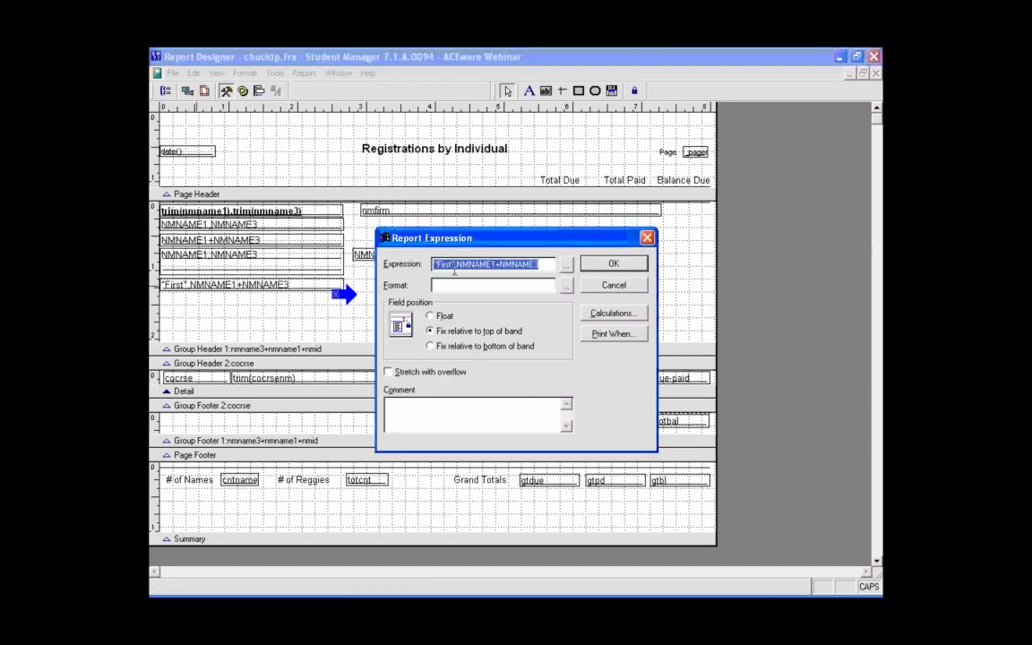
{"action": "left_click", "coordinate": [454, 267]}
{"action": "key", "text": "Delete"}
{"action": "type", "text": "+"}
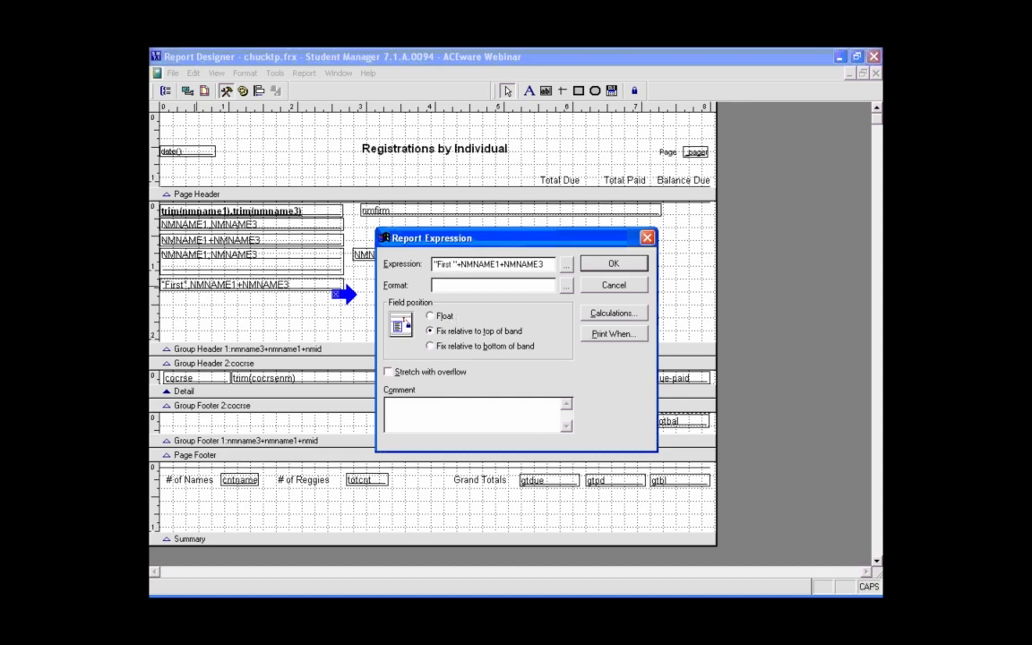
{"action": "key", "text": "Left"}
{"action": "type", "text": ":"}
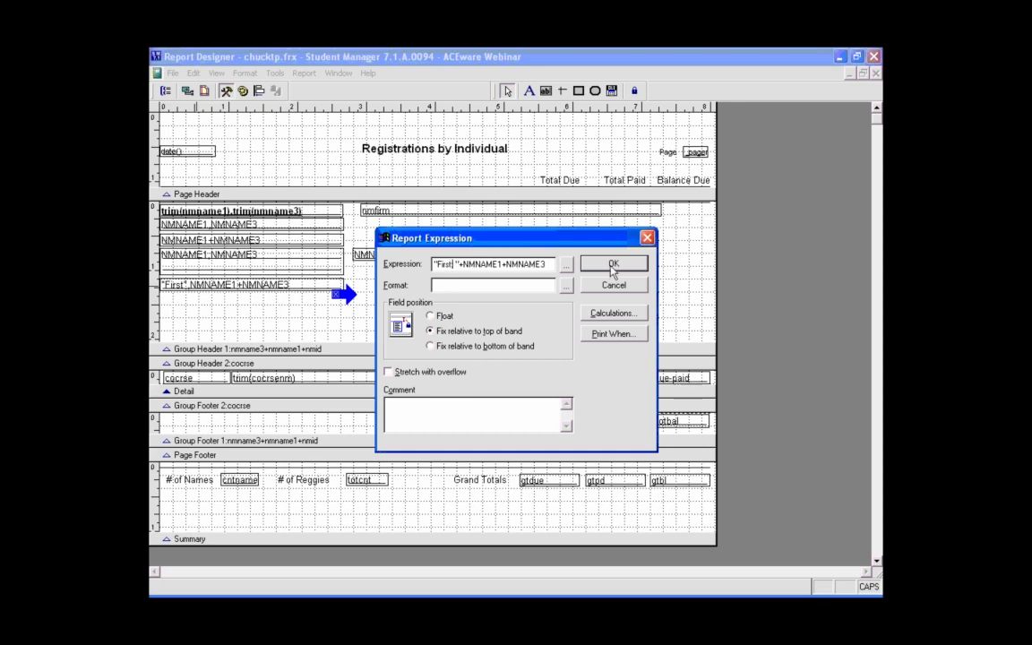
{"action": "left_click", "coordinate": [613, 262]}
{"action": "key", "text": "ctrl+i"}
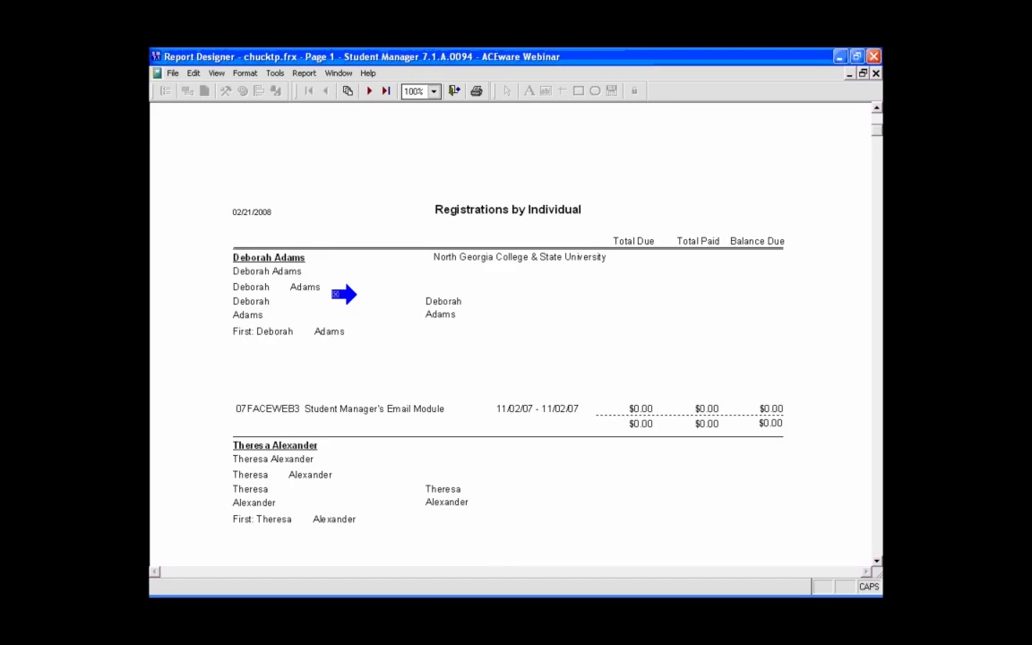
{"action": "mouse_move", "coordinate": [351, 299]}
{"action": "left_mouse_down"}
{"action": "mouse_move", "coordinate": [239, 345]}
{"action": "mouse_move", "coordinate": [224, 340]}
{"action": "mouse_move", "coordinate": [246, 340]}
{"action": "mouse_move", "coordinate": [227, 334]}
{"action": "mouse_move", "coordinate": [232, 308]}
{"action": "mouse_move", "coordinate": [204, 314]}
{"action": "mouse_move", "coordinate": [199, 333]}
{"action": "left_mouse_up"}
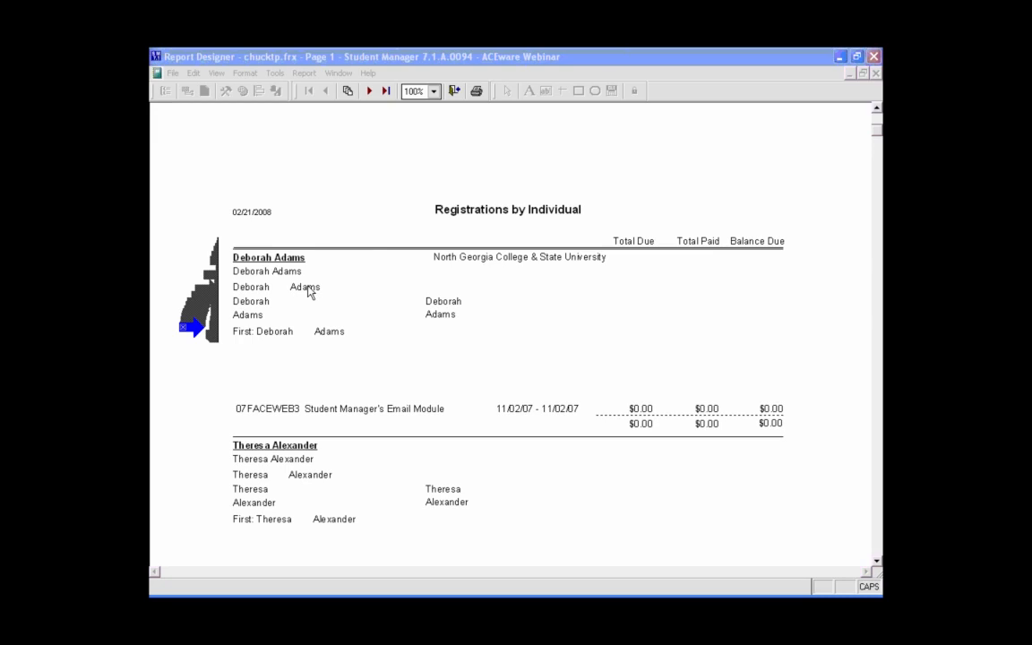
{"action": "left_click", "coordinate": [453, 91]}
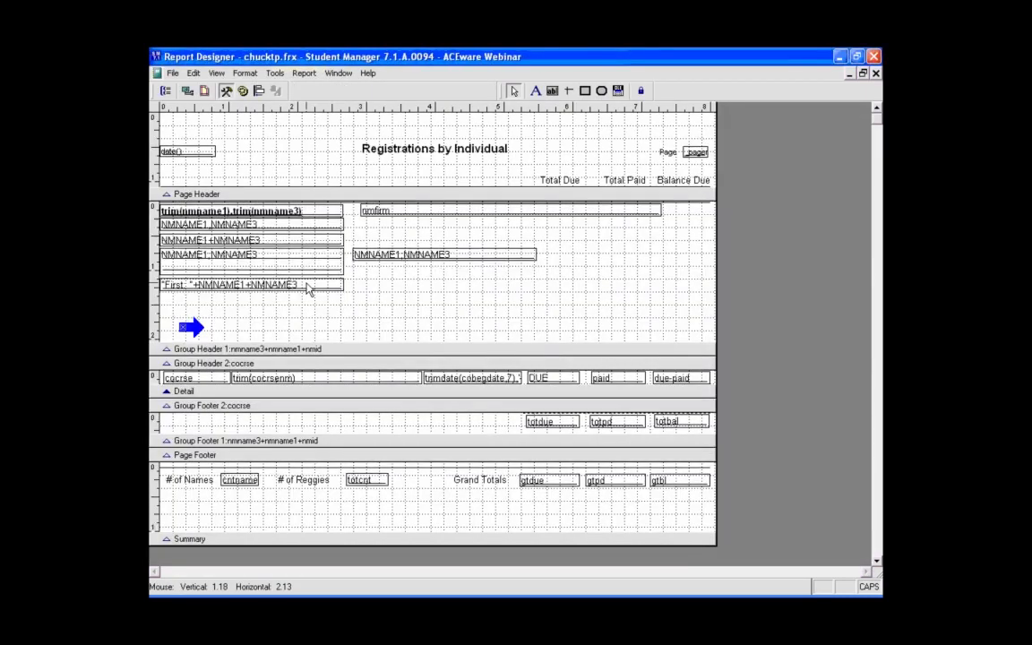
Duplicate the "First: "+NMNAME1+NMNAME3 field about 1.36 inches from the band's upper edge and set the copy's expression to NAMER(NMID)
{"action": "left_click", "coordinate": [260, 287]}
{"action": "left_click_drag", "start_coordinate": [260, 287], "coordinate": [266, 309]}
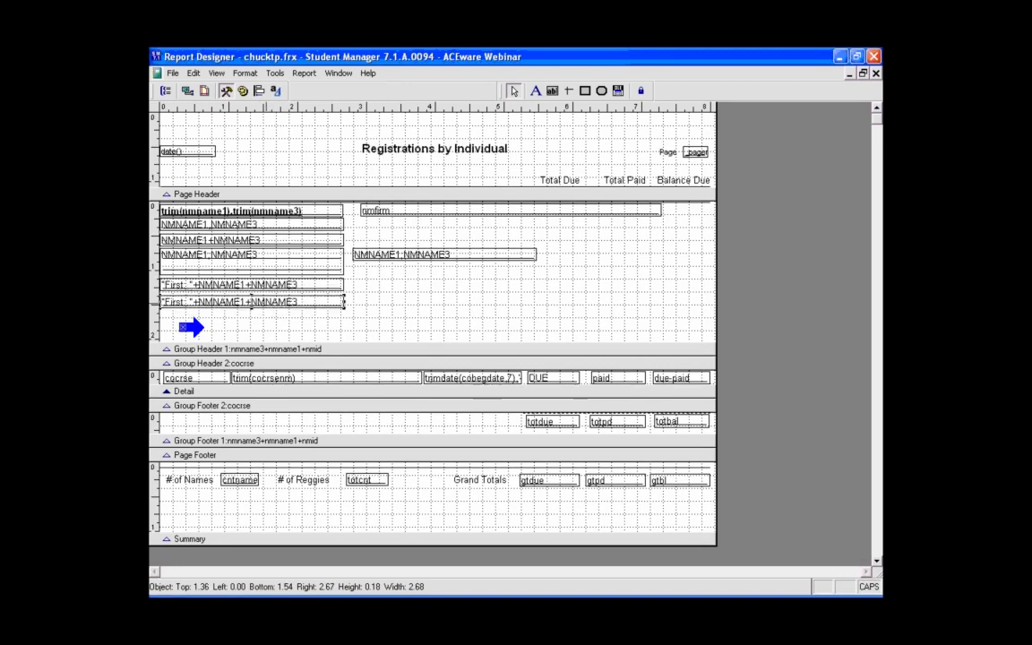
{"action": "double_click", "coordinate": [252, 302]}
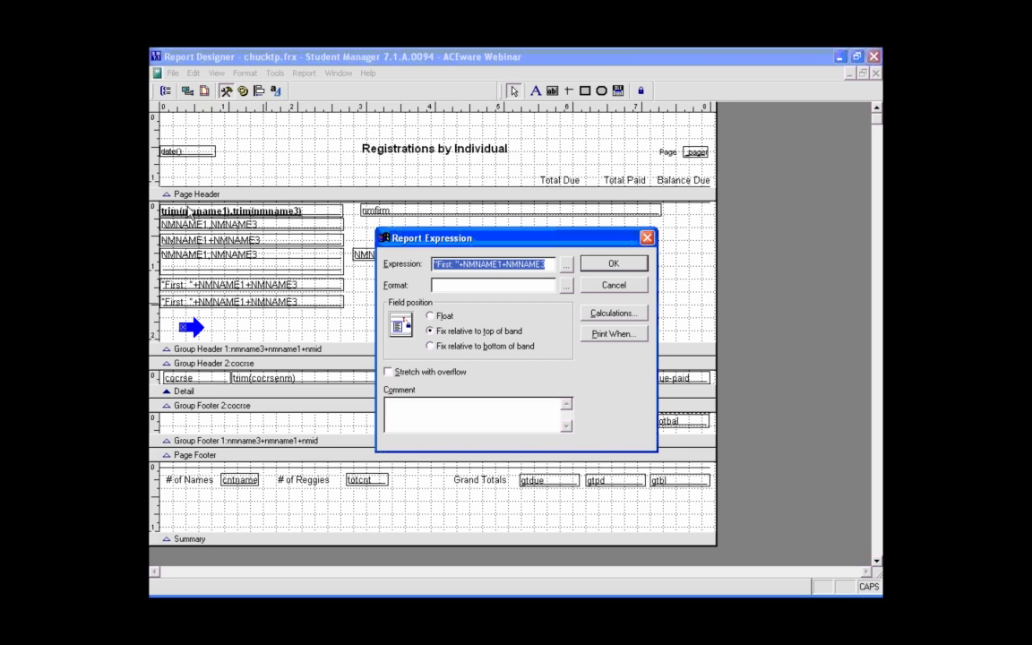
{"action": "type", "text": "NAMEF(NMID"}
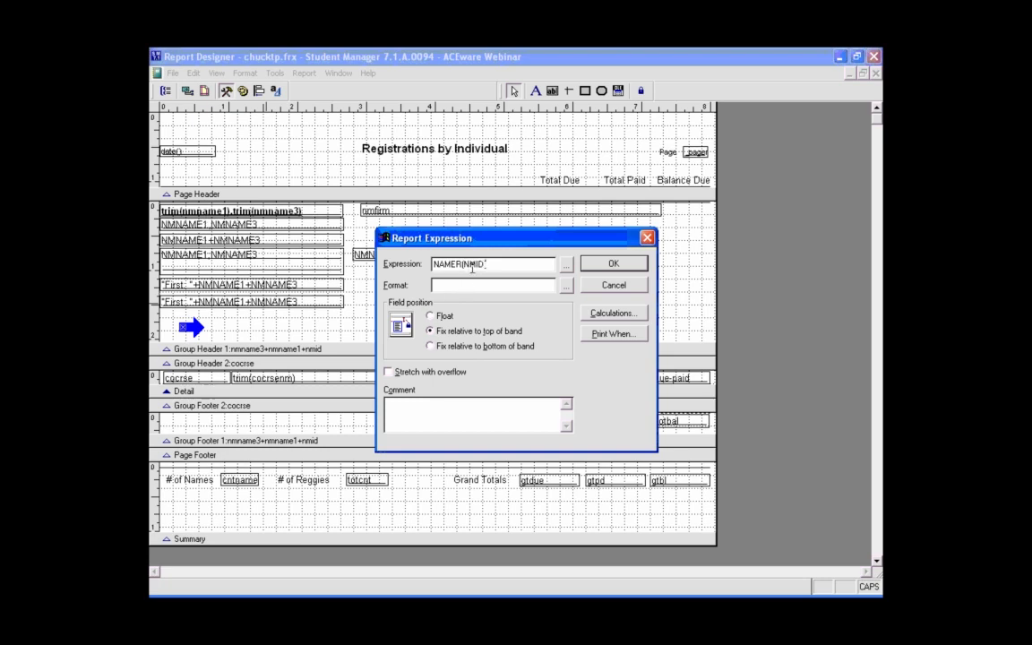
{"action": "left_click", "coordinate": [613, 263]}
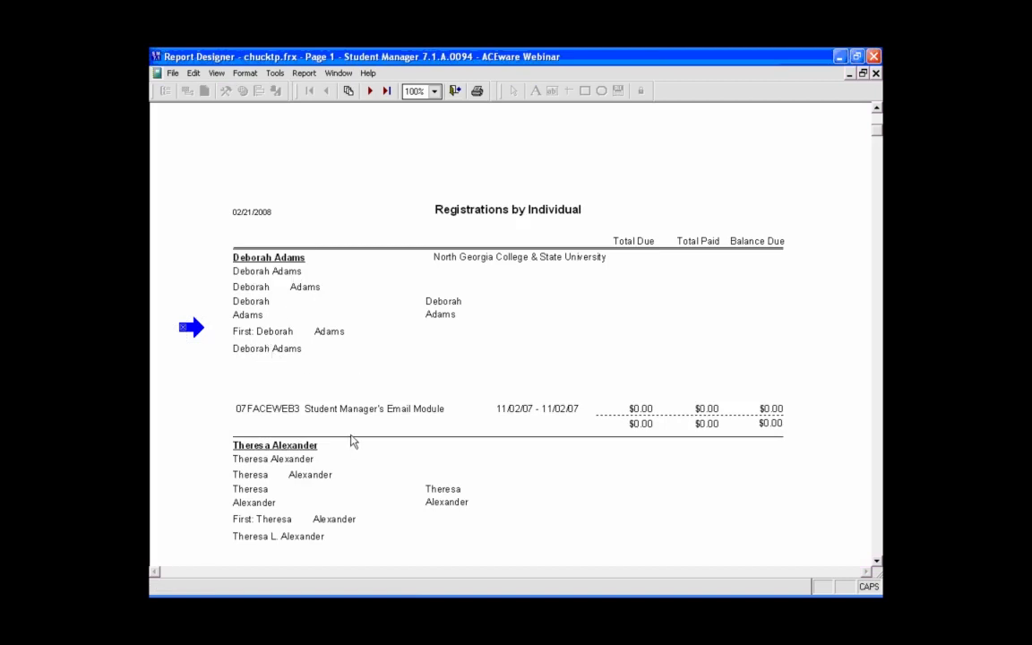
Examine how the NAMER(NMID) field prints names across preview pages 1 to 3, and return to the design layout
{"action": "scroll", "coordinate": [350, 428], "scroll_direction": "down", "scroll_amount": 3}
{"action": "scroll", "coordinate": [352, 435], "scroll_direction": "down", "scroll_amount": 8}
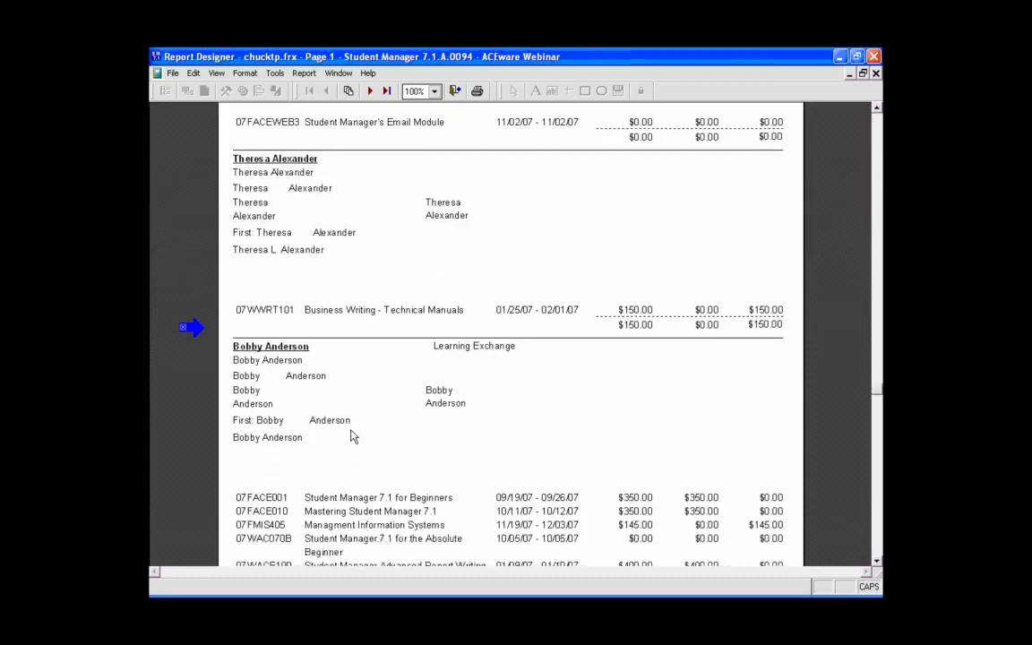
{"action": "scroll", "coordinate": [352, 435], "scroll_direction": "up", "scroll_amount": 4}
{"action": "left_click", "coordinate": [371, 90]}
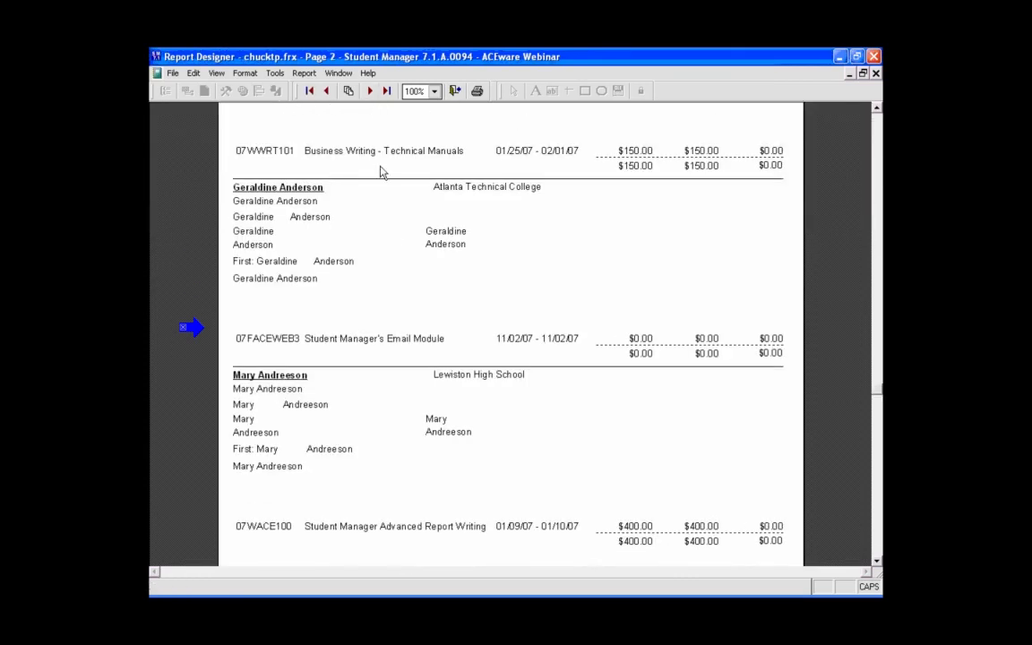
{"action": "scroll", "coordinate": [402, 298], "scroll_direction": "down", "scroll_amount": 2}
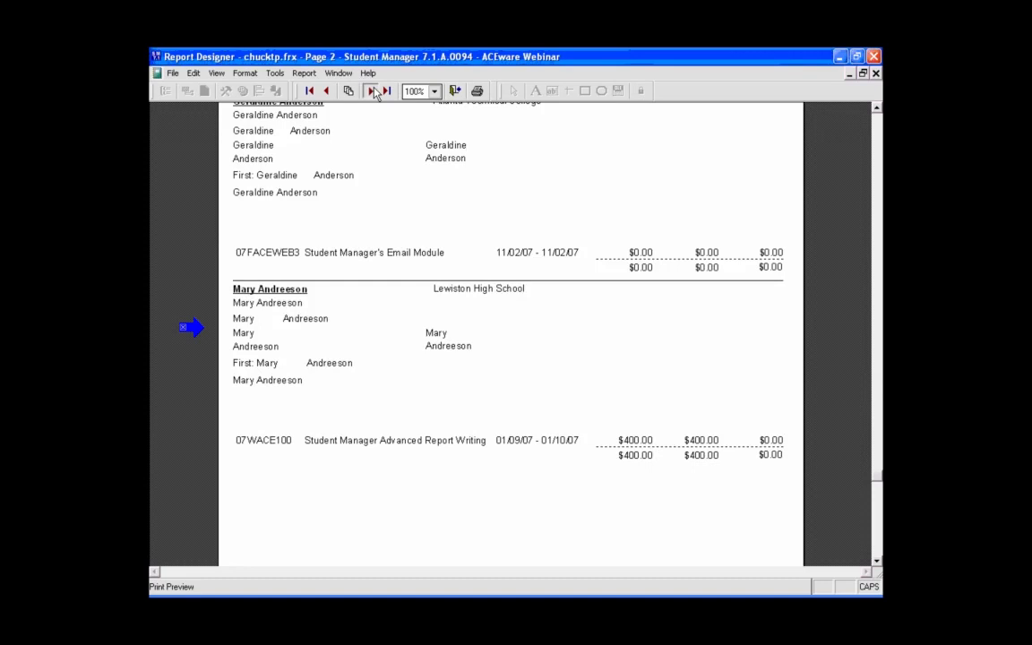
{"action": "left_click", "coordinate": [370, 90]}
{"action": "scroll", "coordinate": [374, 244], "scroll_direction": "up", "scroll_amount": 2}
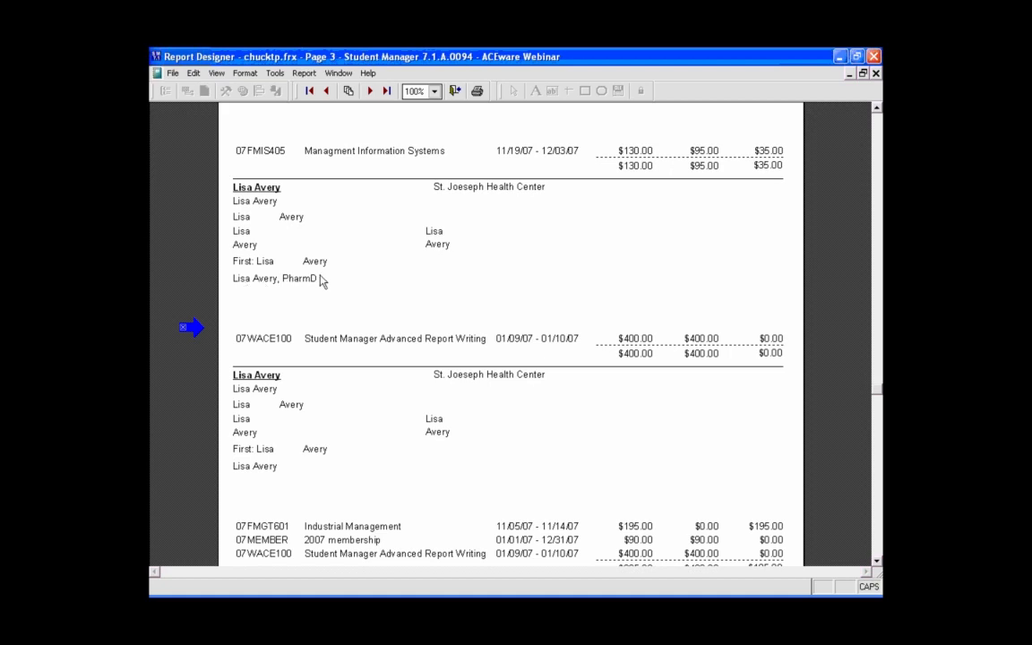
{"action": "left_click", "coordinate": [310, 90]}
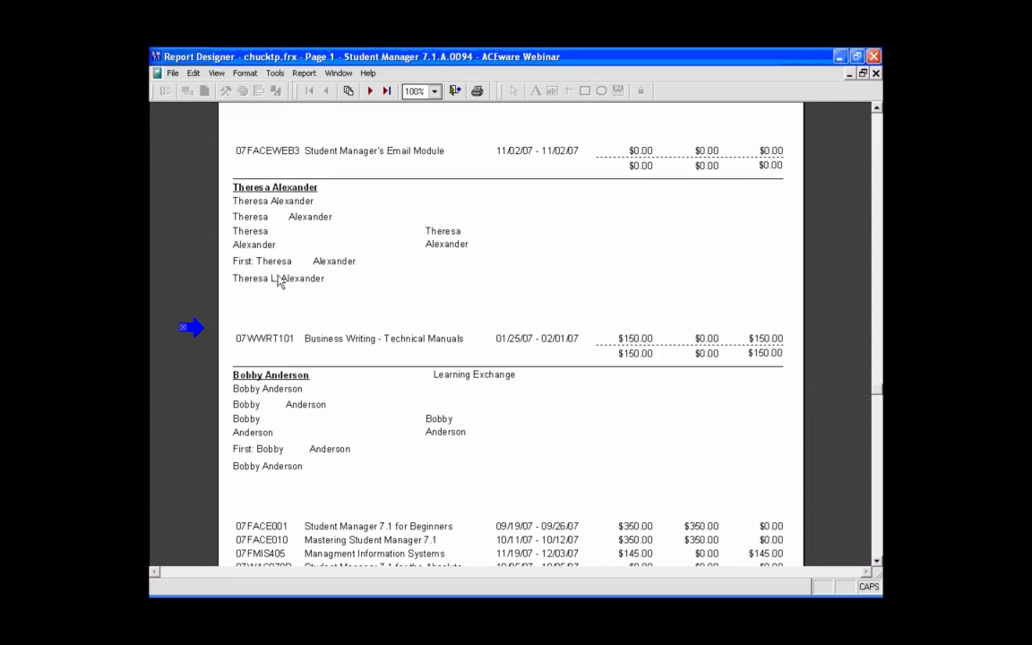
{"action": "left_click", "coordinate": [454, 91]}
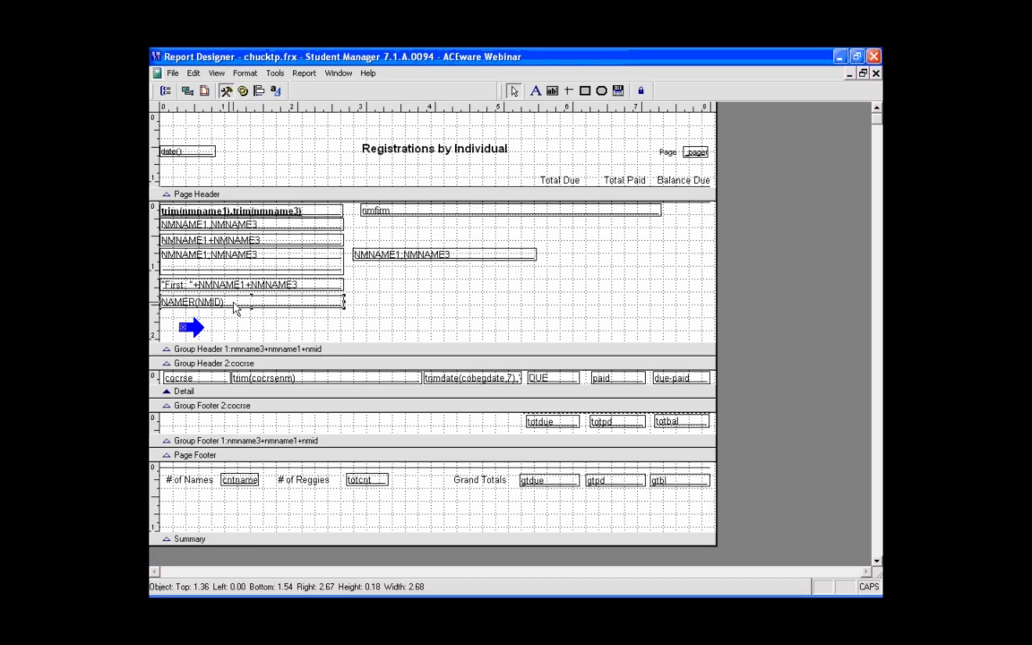
Shorten the Group Header 1 band slightly and review the expression of the trim(nmname1),trim(nmname3) field
{"action": "mouse_move", "coordinate": [272, 349]}
{"action": "left_mouse_down"}
{"action": "mouse_move", "coordinate": [274, 330]}
{"action": "mouse_move", "coordinate": [281, 348]}
{"action": "left_mouse_up"}
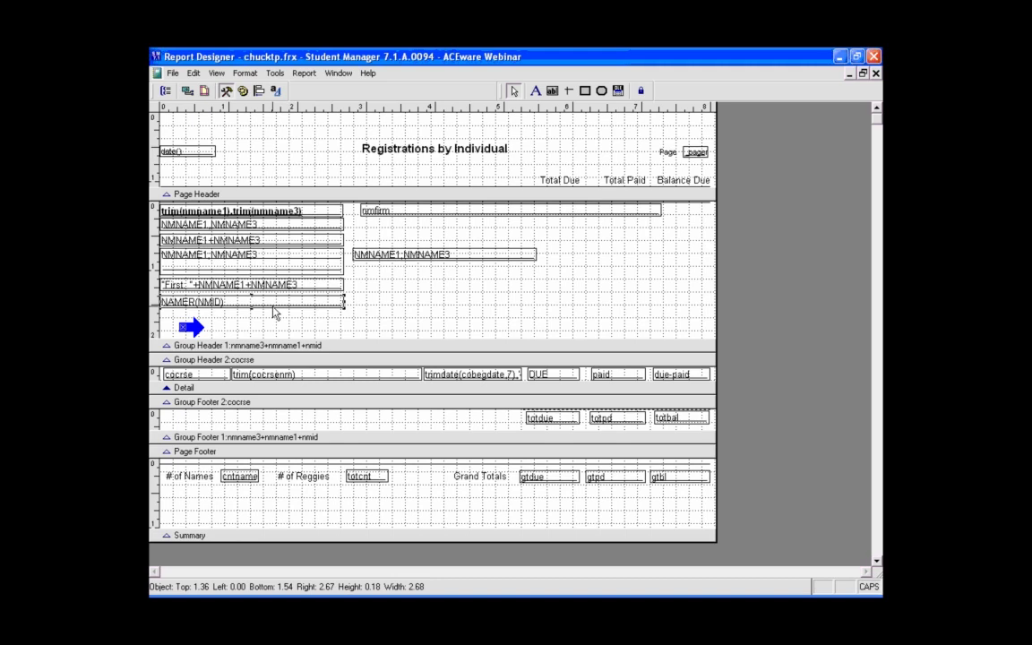
{"action": "left_click", "coordinate": [262, 213]}
{"action": "double_click", "coordinate": [252, 212]}
{"action": "left_click", "coordinate": [547, 265]}
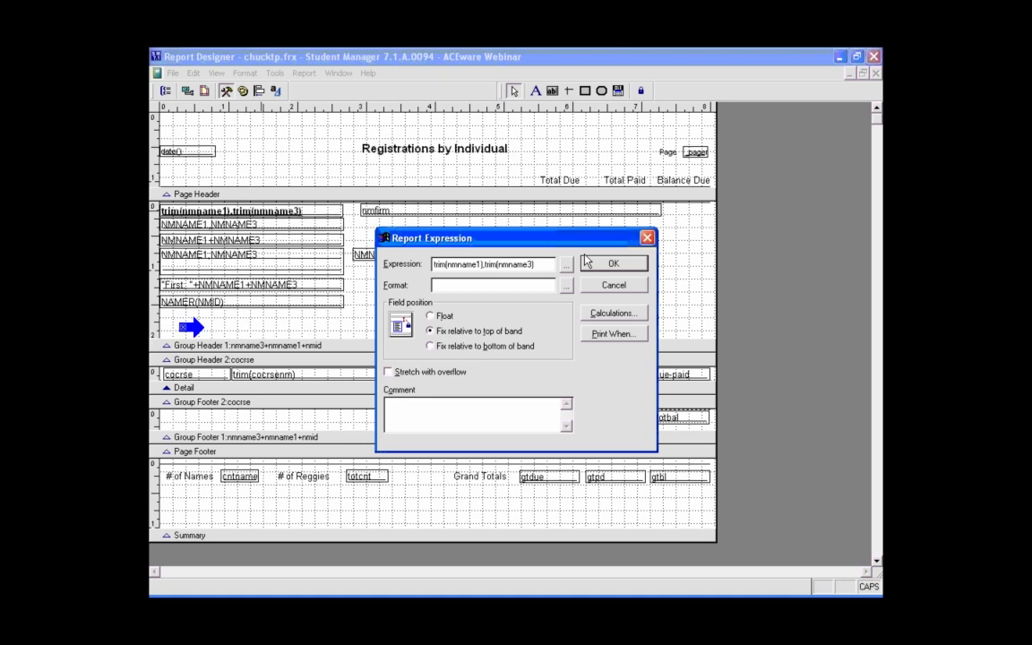
{"action": "left_click", "coordinate": [612, 267]}
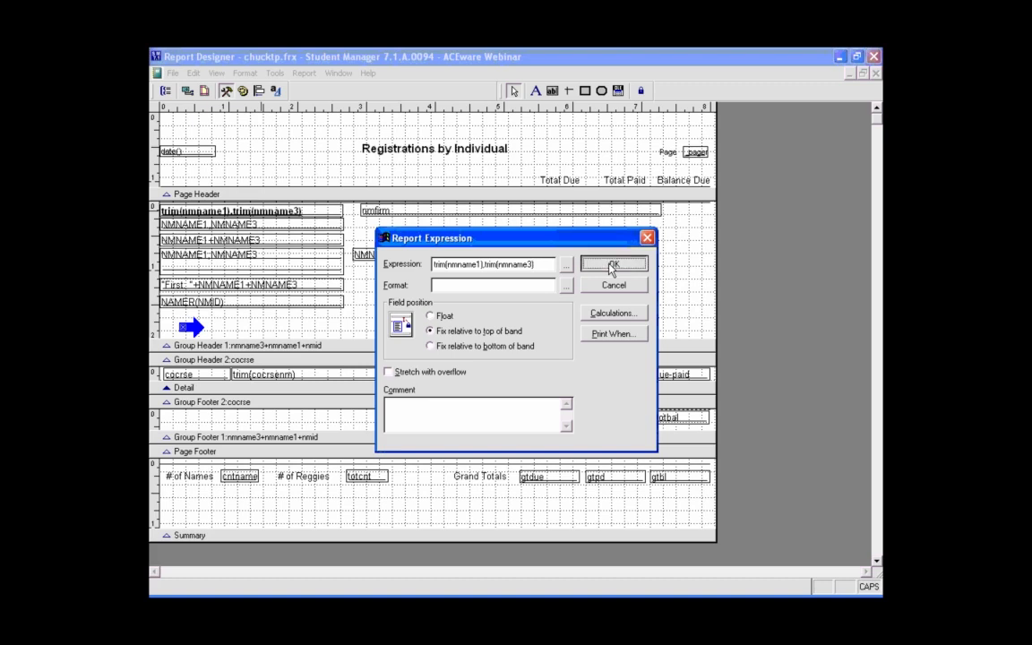
{"action": "left_click", "coordinate": [612, 266]}
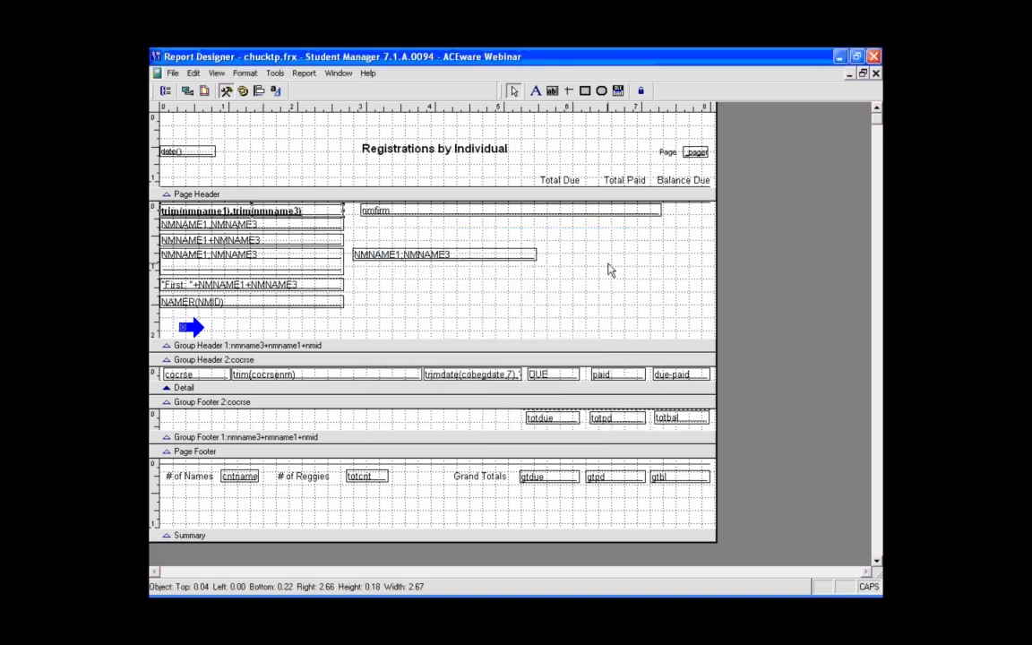
Reduce the single-line NMNAME1;NMNAME3 copy's expression to NMNAME3 and narrow the field to about 2.36 inches
{"action": "double_click", "coordinate": [456, 259]}
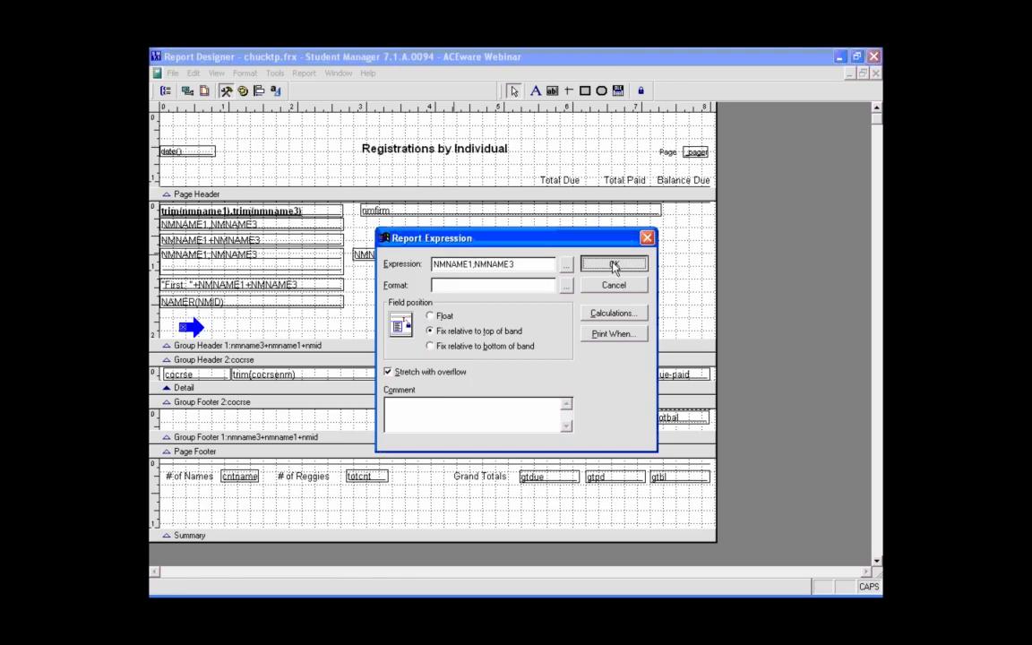
{"action": "left_click", "coordinate": [615, 264]}
{"action": "double_click", "coordinate": [409, 259]}
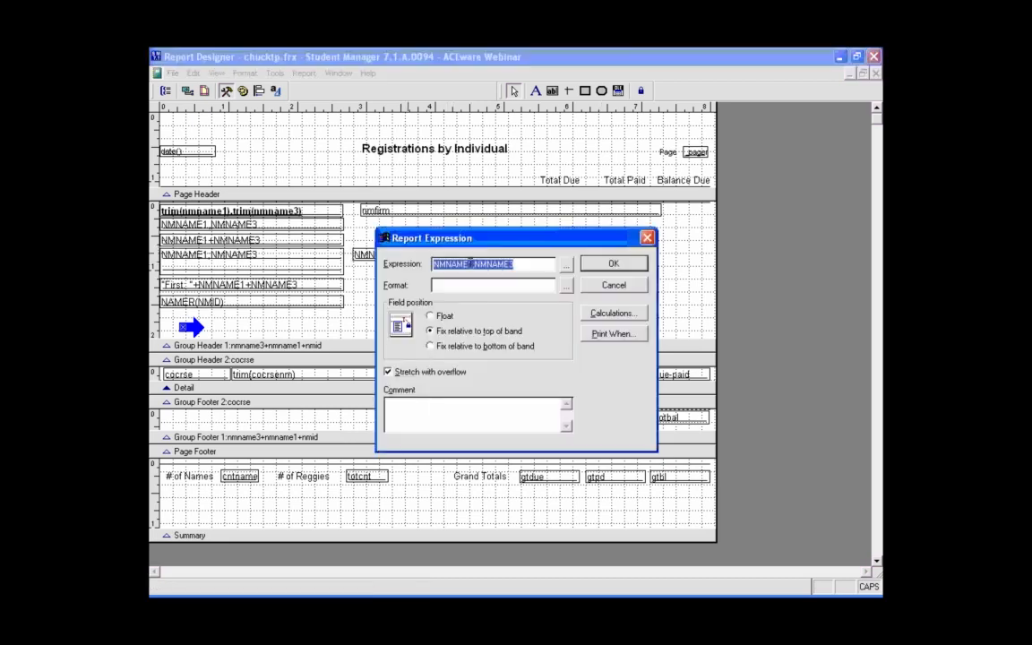
{"action": "left_click", "coordinate": [470, 263]}
{"action": "left_click_drag", "start_coordinate": [472, 263], "coordinate": [433, 264]}
{"action": "key", "text": "Delete"}
{"action": "left_click", "coordinate": [623, 267]}
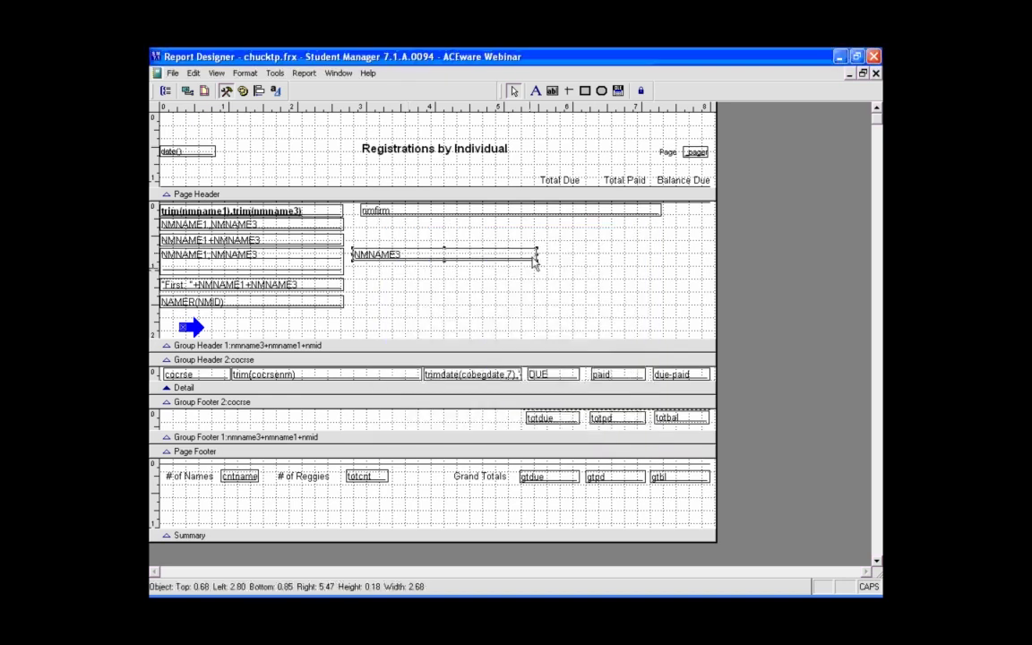
{"action": "left_click_drag", "start_coordinate": [536, 255], "coordinate": [517, 260]}
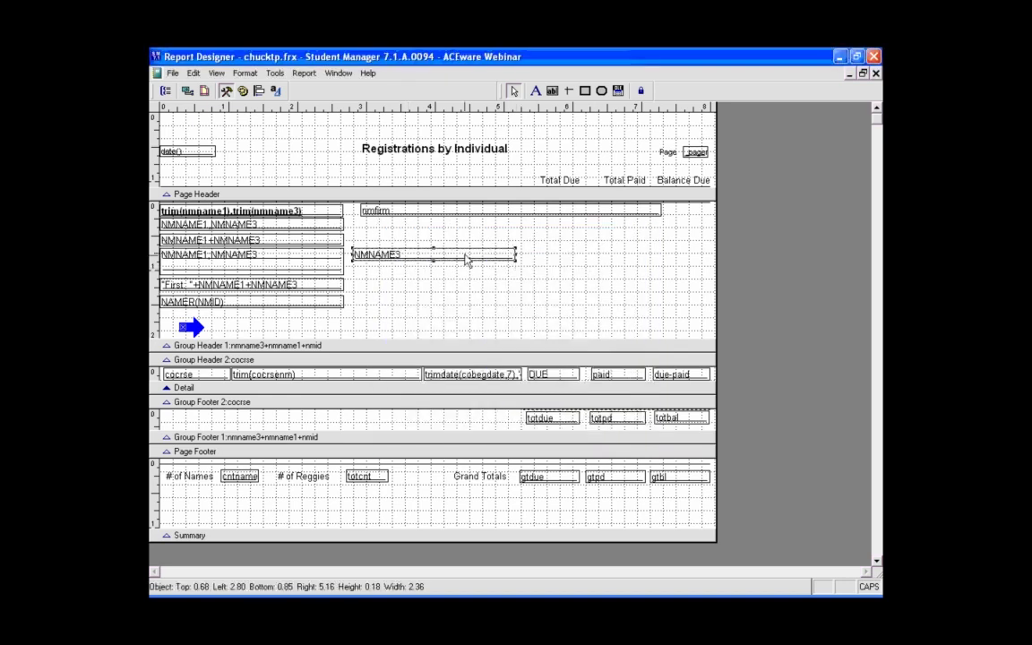
Add a copy of the NMNAME3 field directly below it, about 0.63 inches wide, and preview the report
{"action": "mouse_move", "coordinate": [466, 260]}
{"action": "left_mouse_down"}
{"action": "mouse_move", "coordinate": [462, 274]}
{"action": "mouse_move", "coordinate": [472, 274]}
{"action": "left_mouse_up"}
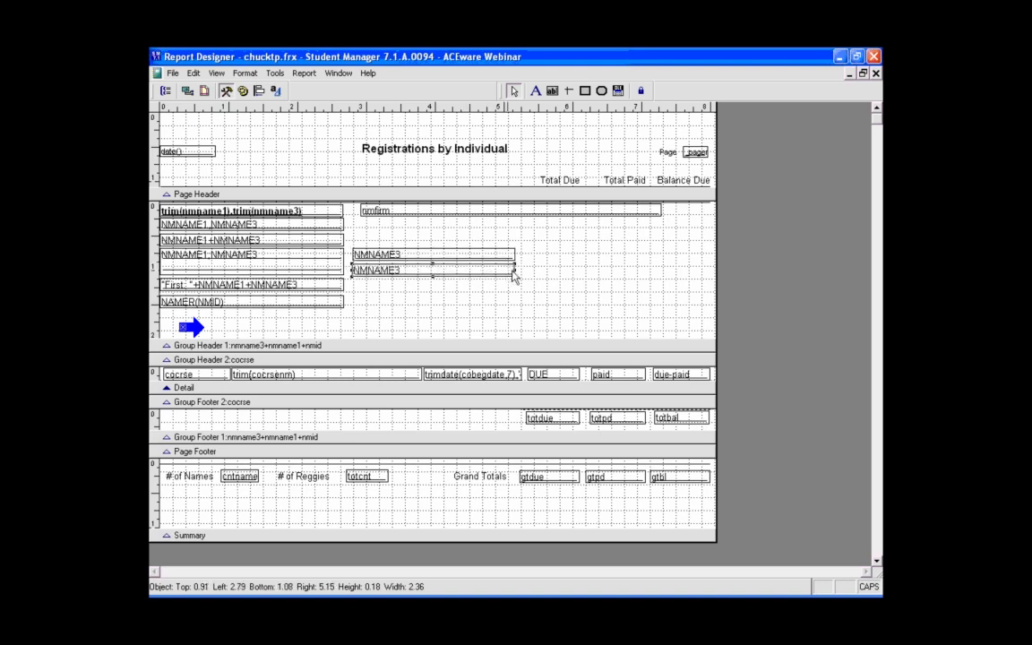
{"action": "left_click_drag", "start_coordinate": [386, 269], "coordinate": [395, 270]}
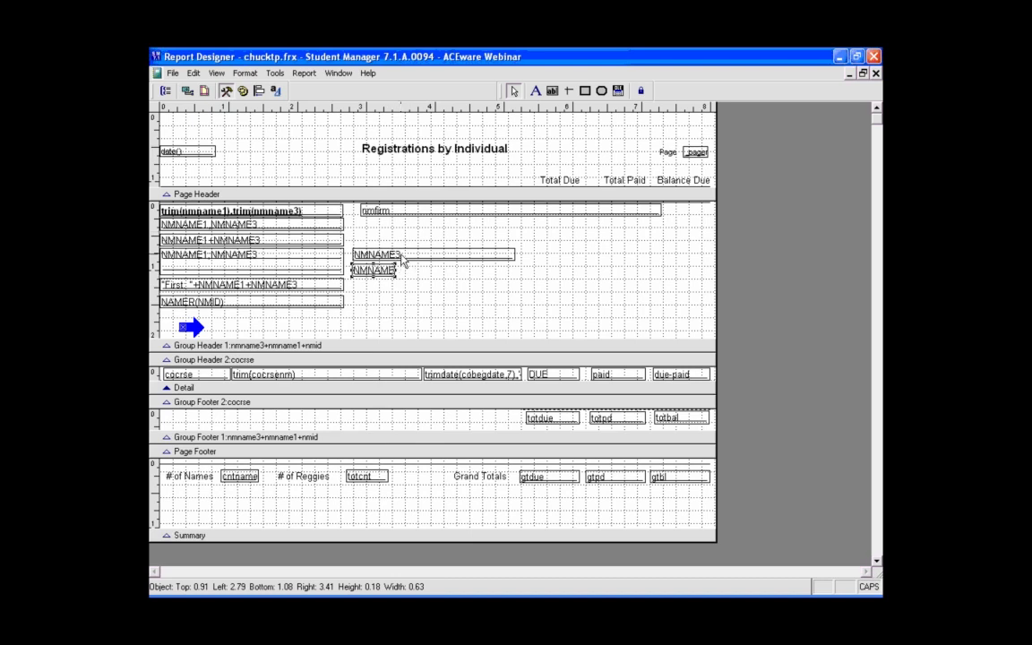
{"action": "left_click", "coordinate": [402, 257]}
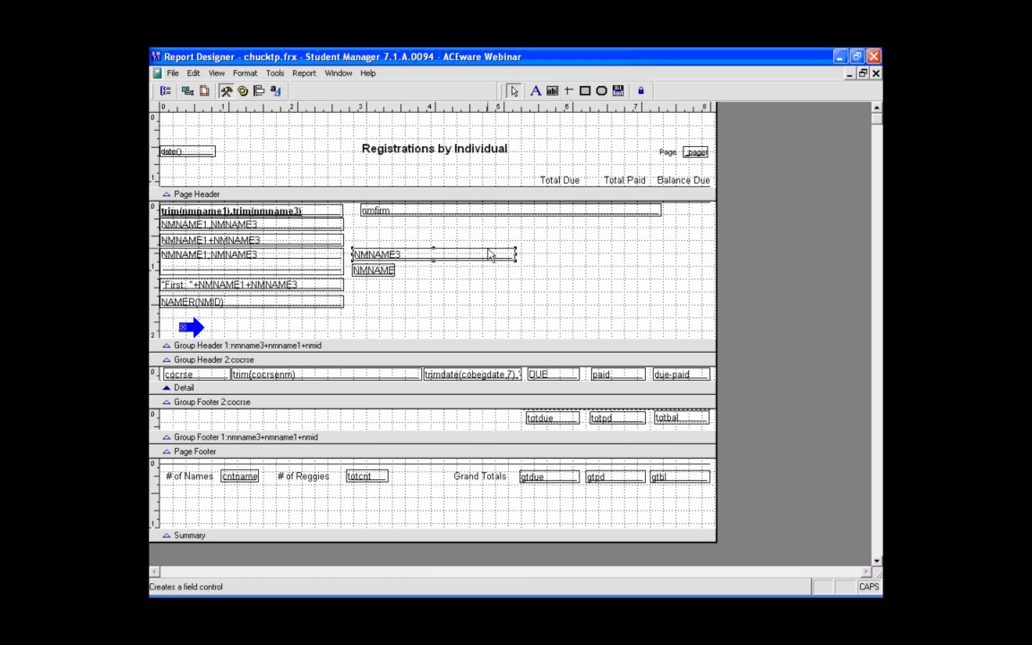
{"action": "key", "text": "ctrl+i"}
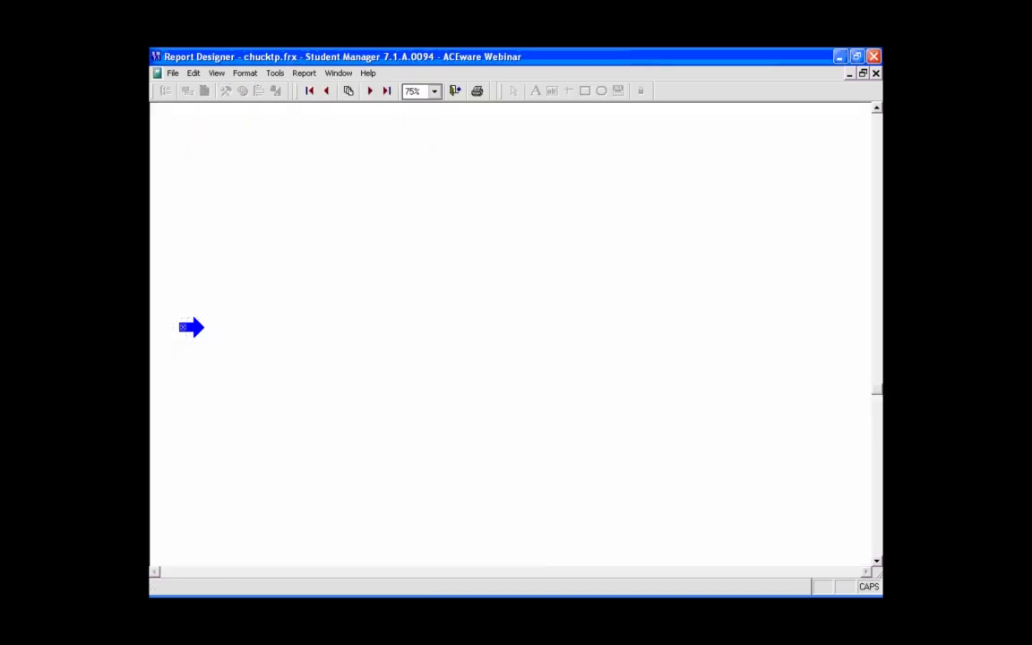
Let the small NMNAME3 field stretch with overflow, narrow it to about 0.30 inches, and preview the report
{"action": "key", "text": "Escape"}
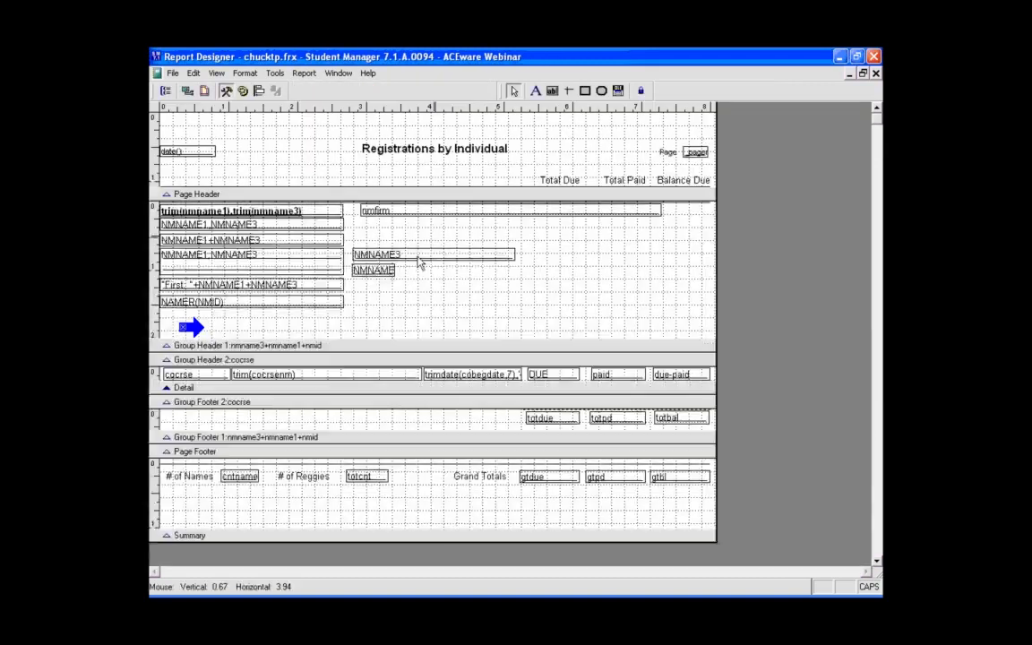
{"action": "double_click", "coordinate": [373, 270]}
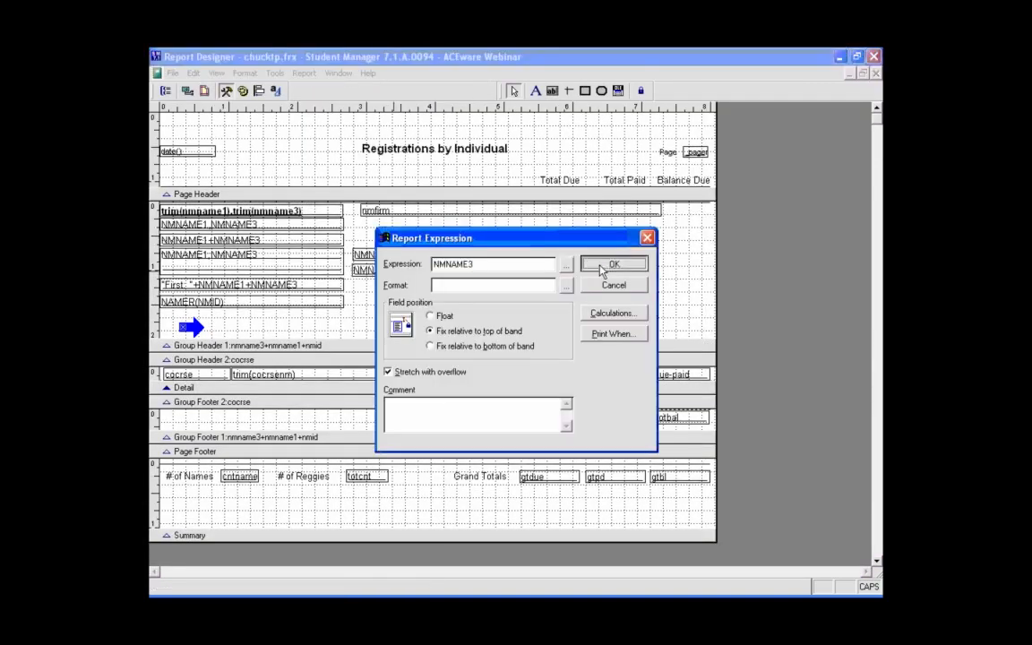
{"action": "left_click", "coordinate": [606, 264]}
{"action": "left_click_drag", "start_coordinate": [395, 270], "coordinate": [373, 271]}
{"action": "key", "text": "ctrl+i"}
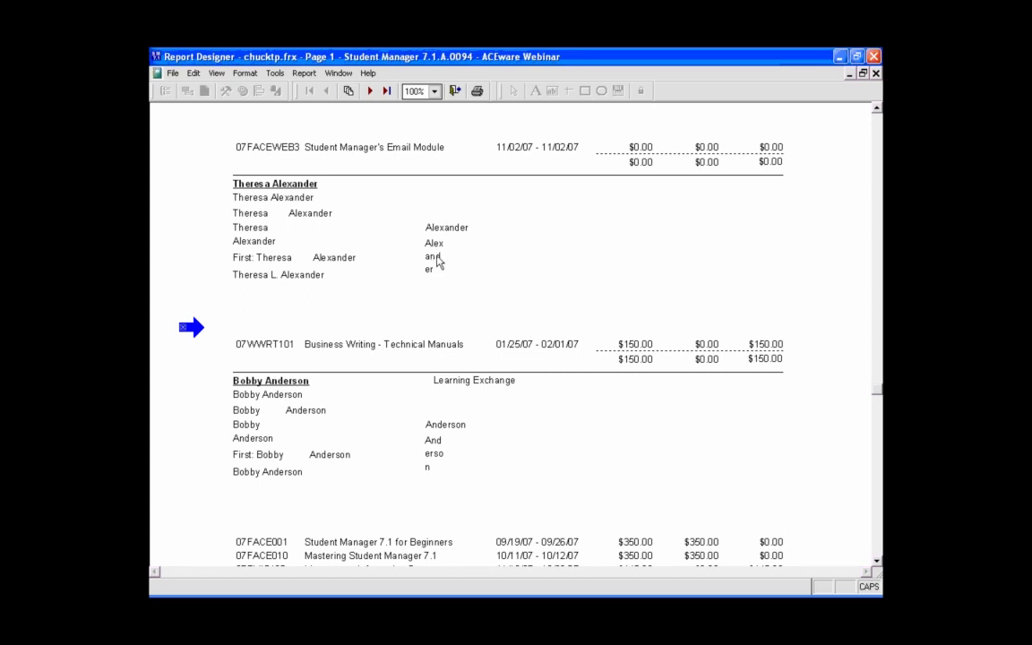
{"action": "key", "text": "Escape"}
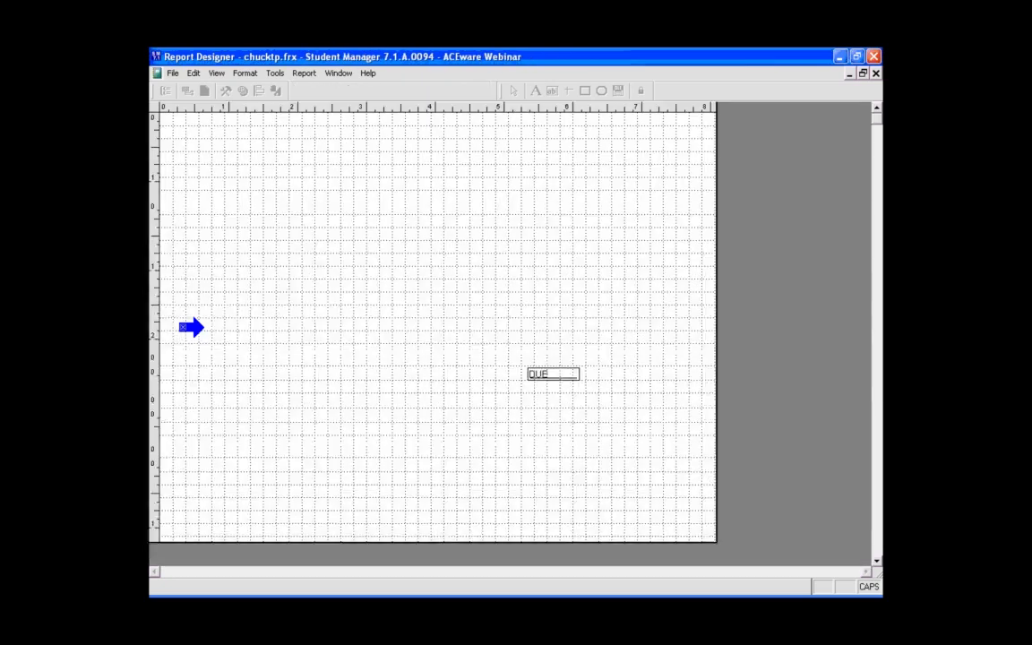
Add a copy of the narrow NMNAME3 field beside it with Stretch with overflow turned off, and preview the report
{"action": "double_click", "coordinate": [375, 280]}
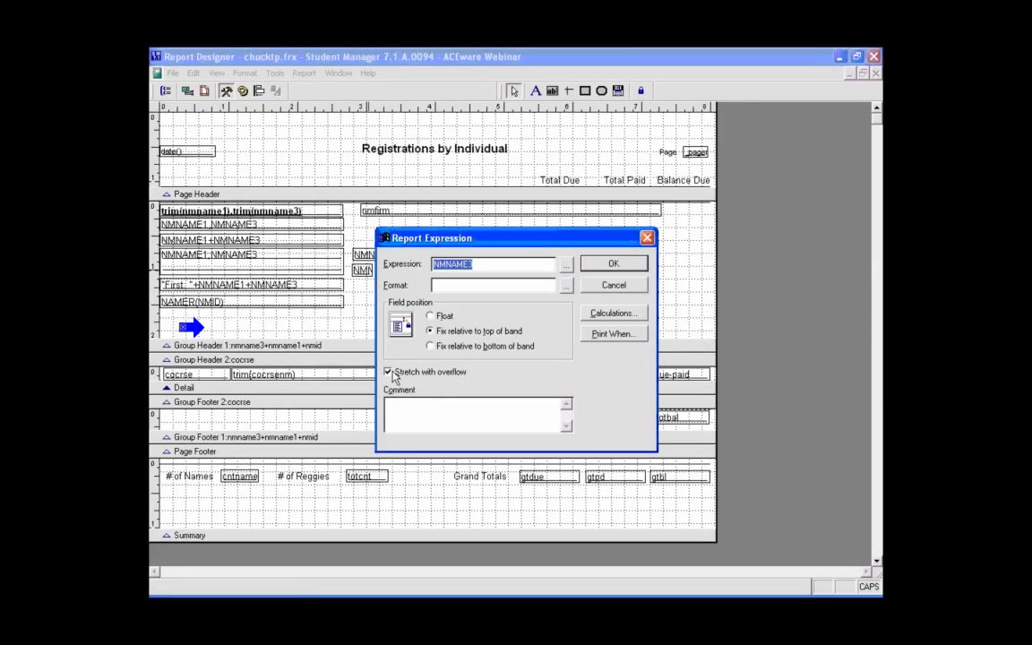
{"action": "left_click", "coordinate": [613, 263]}
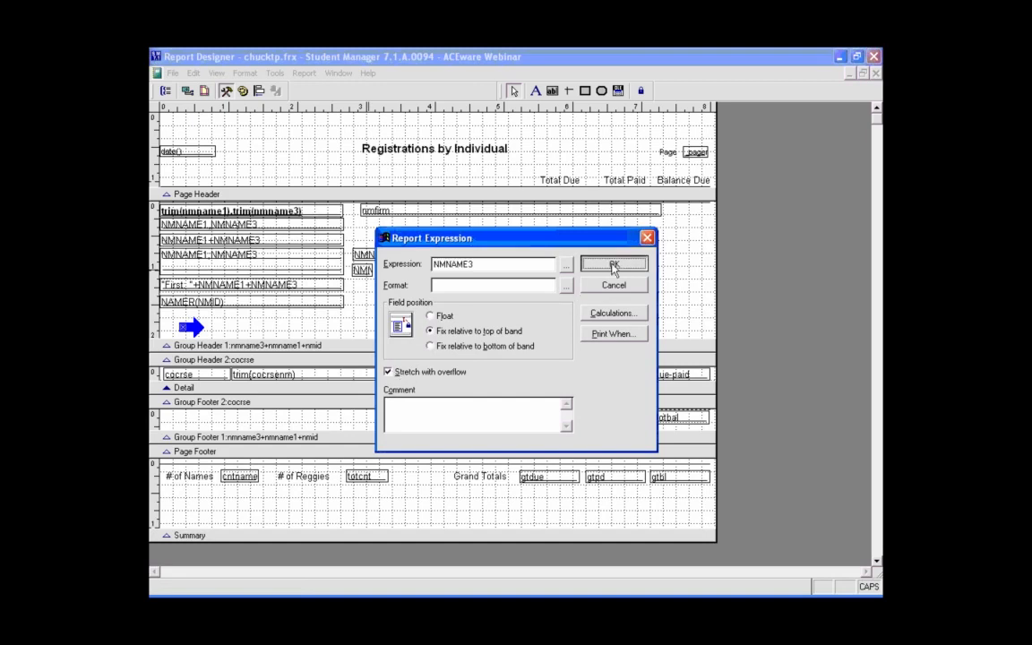
{"action": "mouse_move", "coordinate": [373, 280]}
{"action": "left_mouse_down"}
{"action": "mouse_move", "coordinate": [396, 277]}
{"action": "mouse_move", "coordinate": [369, 272]}
{"action": "left_mouse_up"}
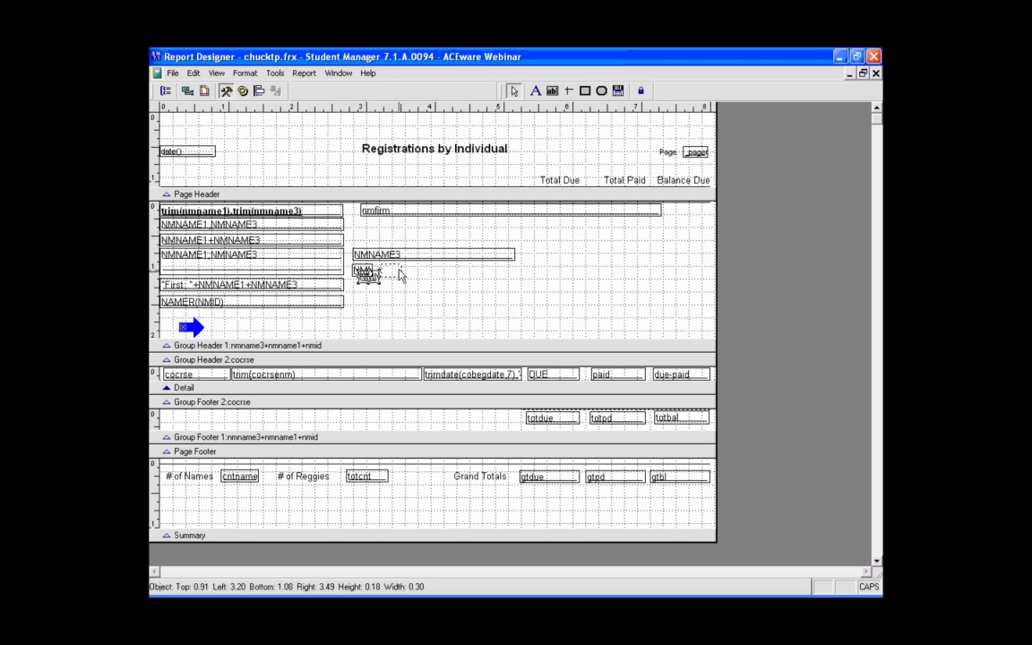
{"action": "double_click", "coordinate": [367, 271]}
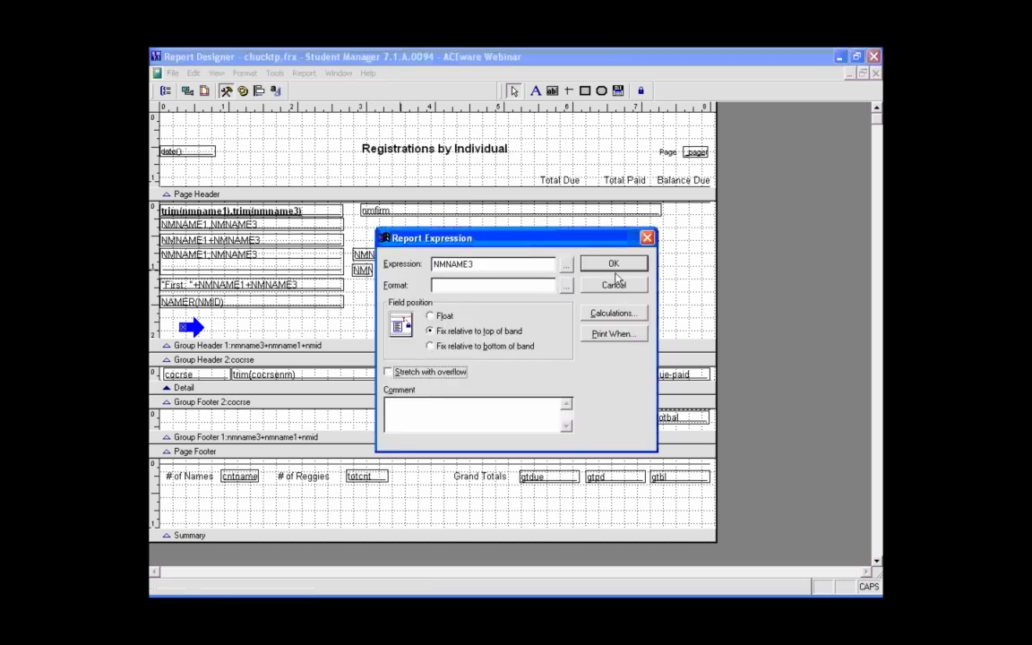
{"action": "left_click", "coordinate": [616, 266]}
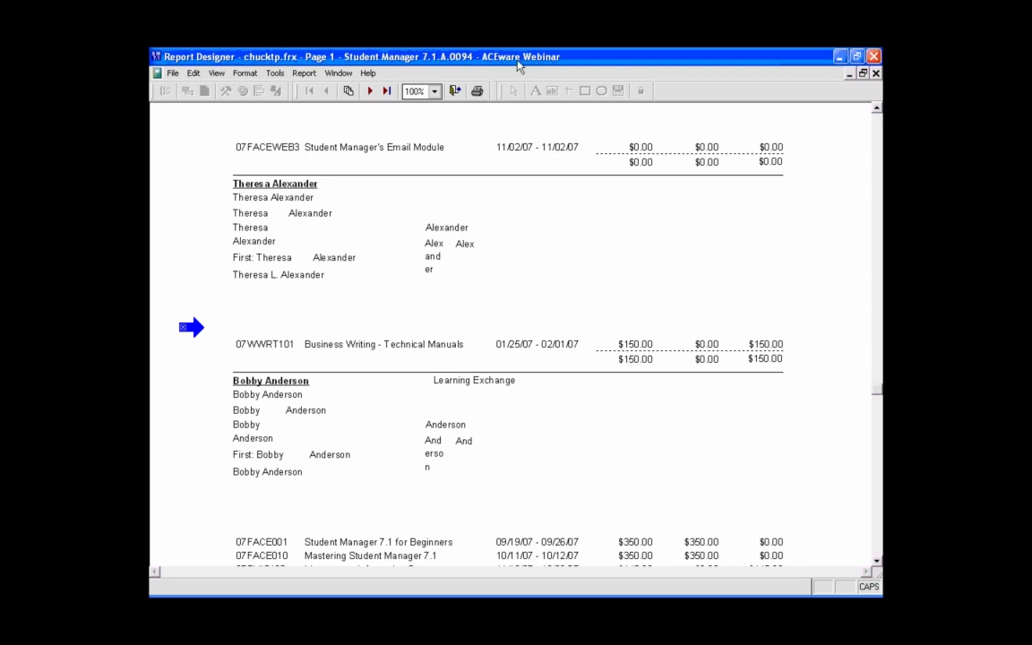
{"action": "left_click", "coordinate": [455, 93]}
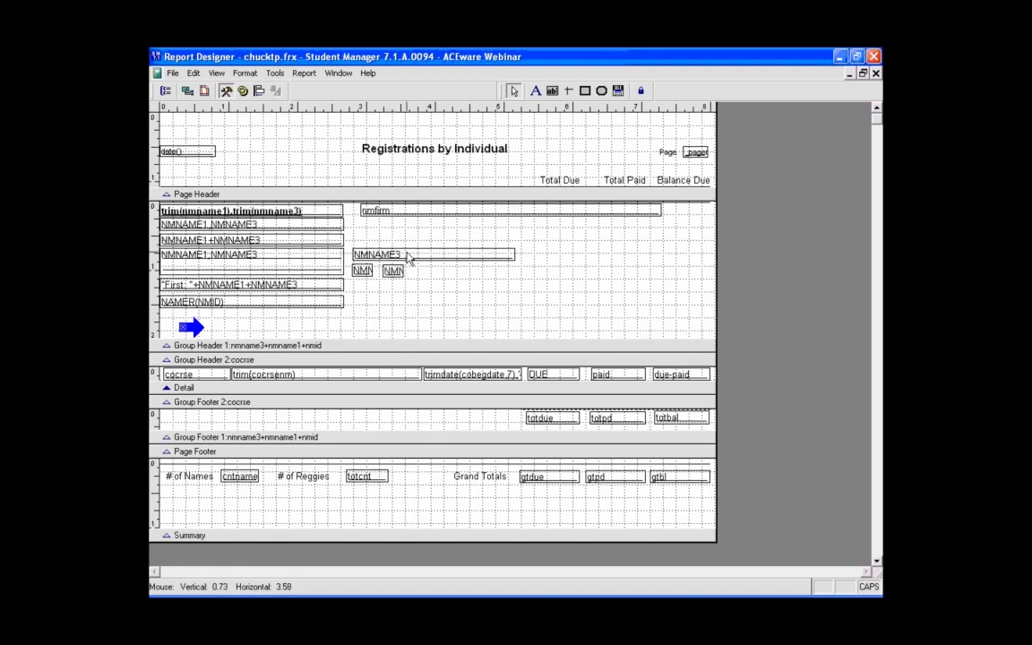
Review the settings of the new NMNAME3 copy and the expression of the NMNAME1+NMNAME3 field without changing them
{"action": "left_click", "coordinate": [397, 271]}
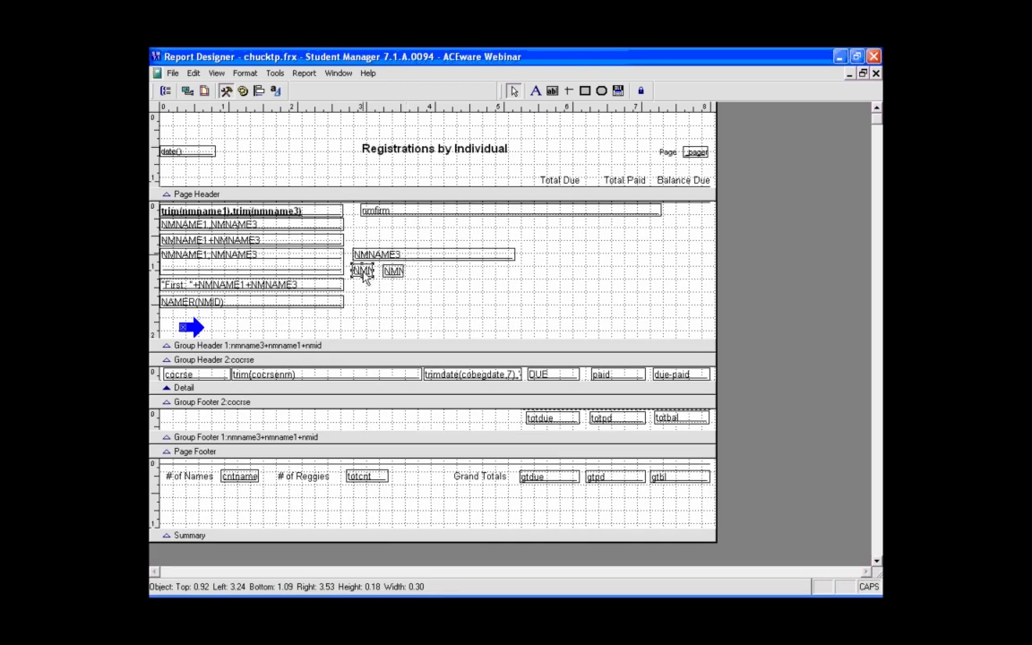
{"action": "double_click", "coordinate": [394, 271]}
{"action": "left_click", "coordinate": [612, 266]}
{"action": "double_click", "coordinate": [235, 240]}
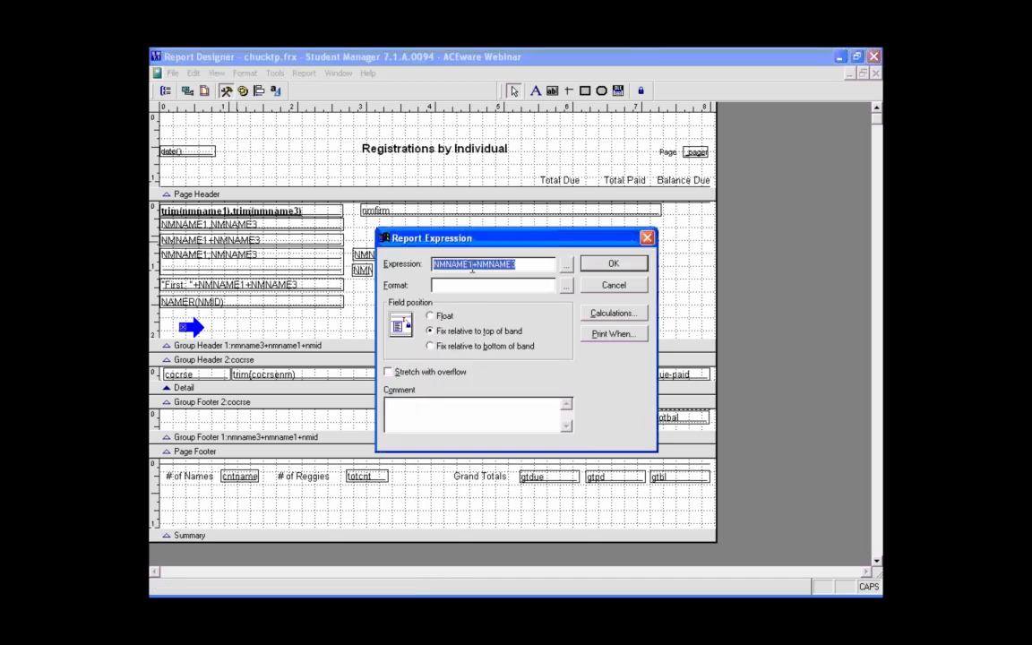
{"action": "left_click", "coordinate": [470, 264]}
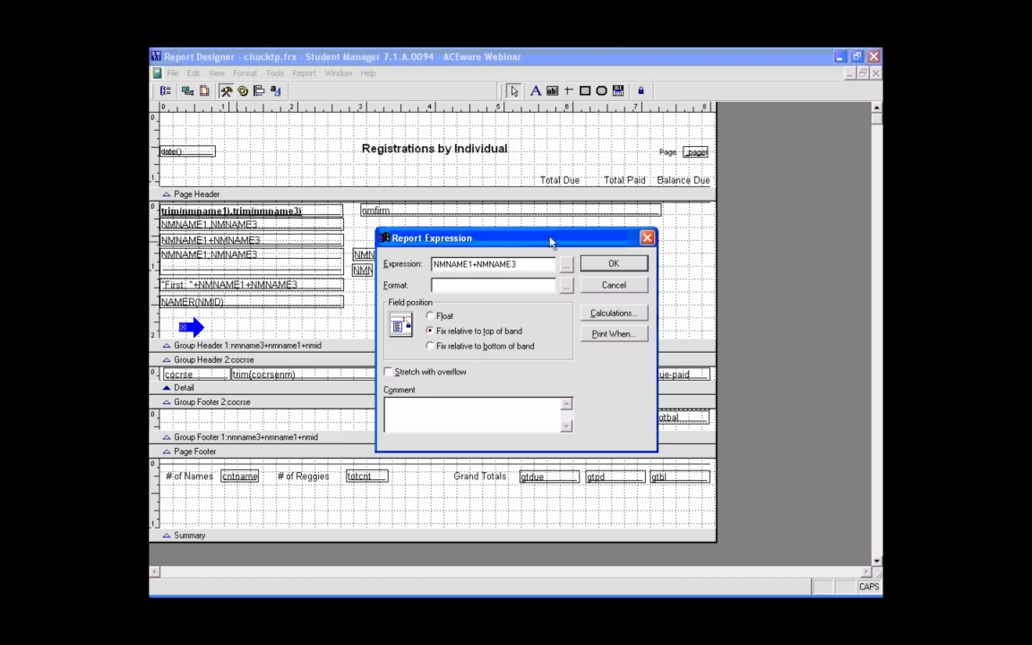
{"action": "left_click", "coordinate": [613, 287]}
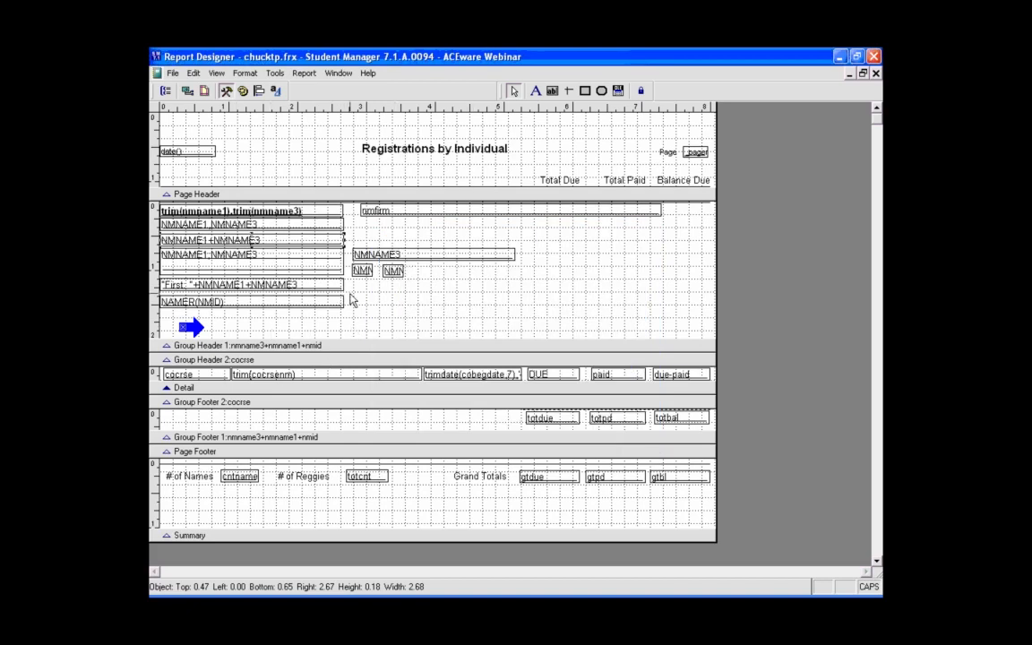
{"action": "key", "text": "alt+Tab"}
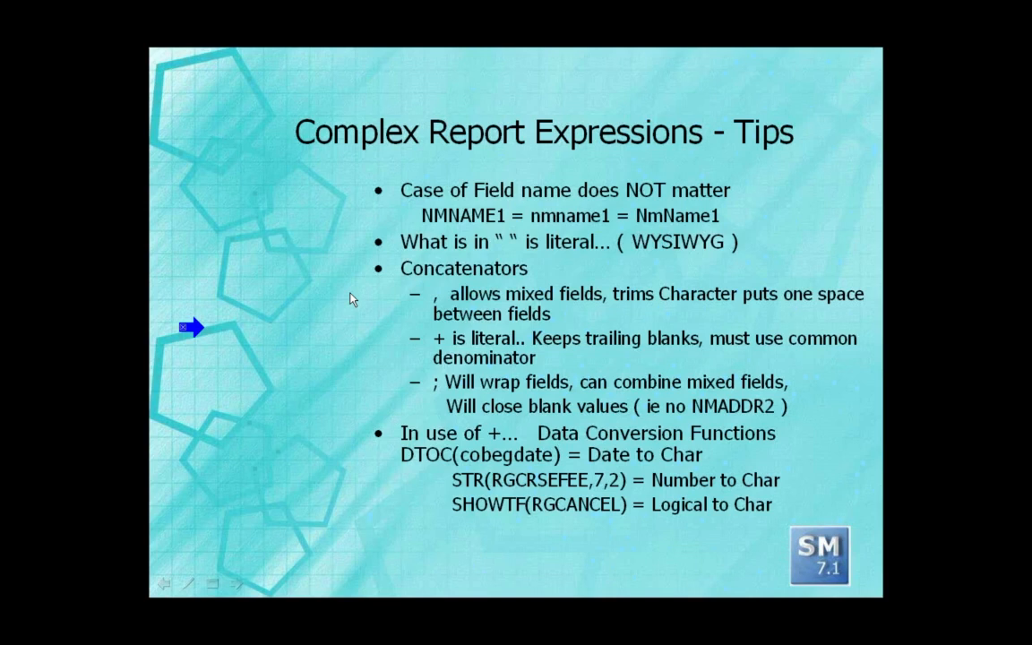
{"action": "left_click", "coordinate": [236, 585]}
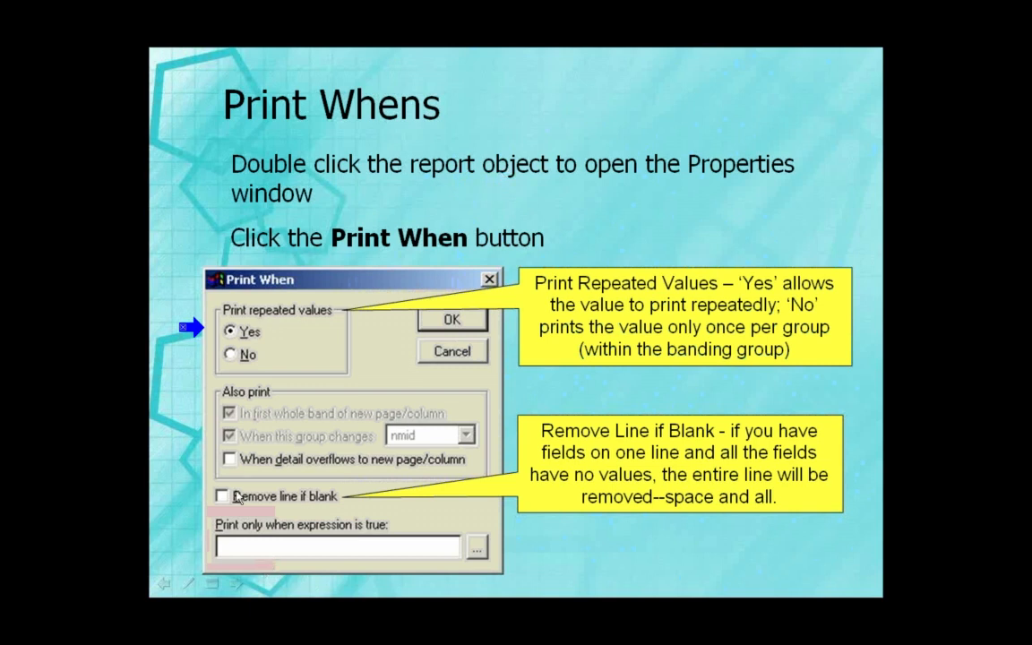
{"action": "key", "text": "alt+Tab"}
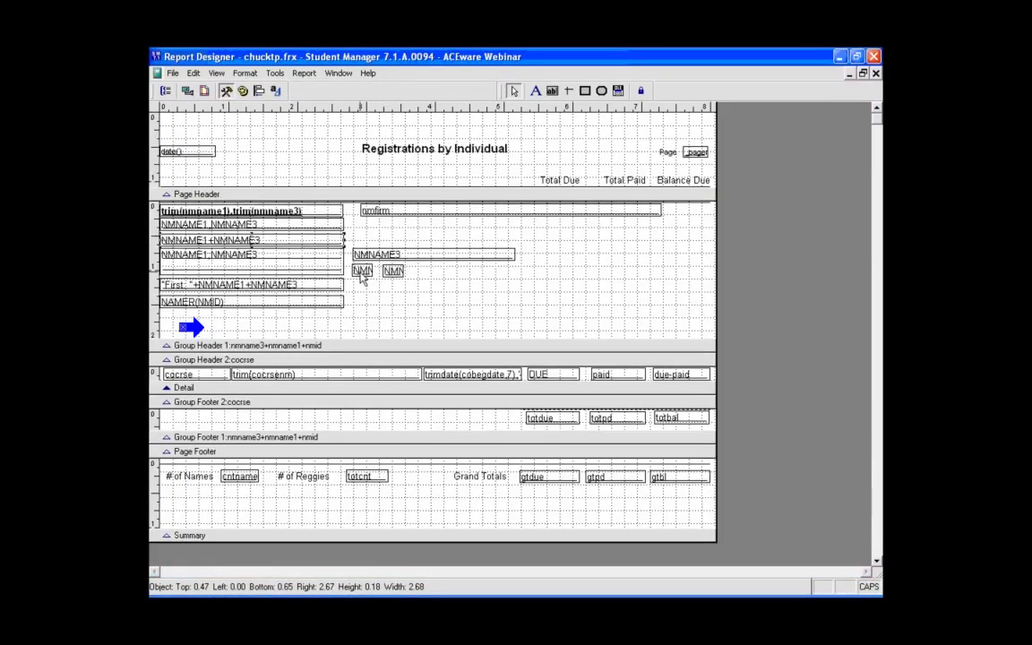
Set the text colour of the first narrow NMNAME3 field, the one that stretches with overflow, to red
{"action": "left_click", "coordinate": [362, 278]}
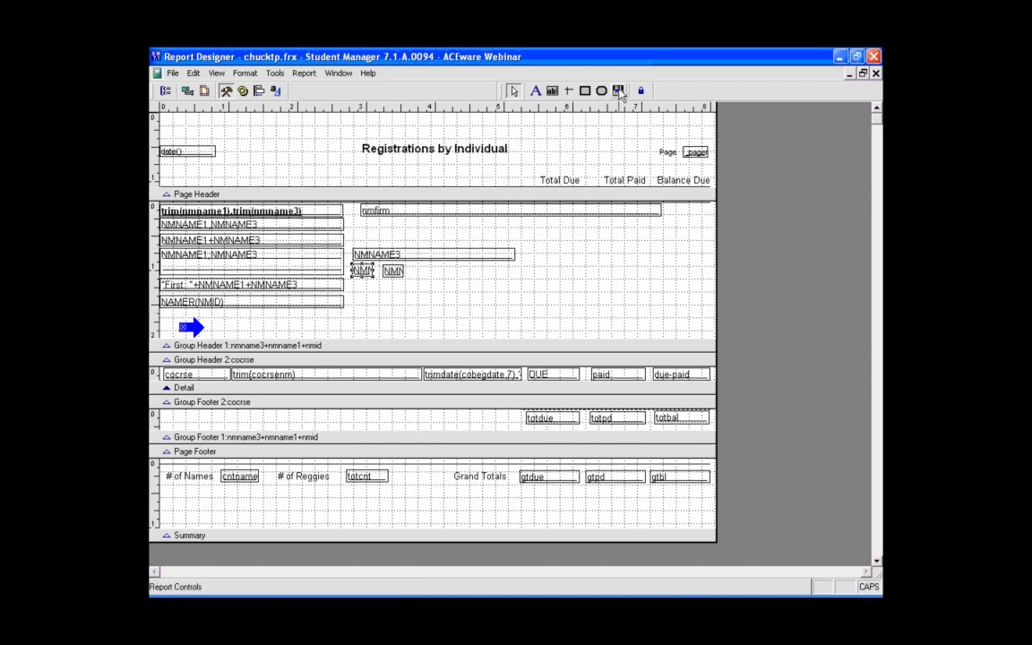
{"action": "left_click", "coordinate": [243, 90]}
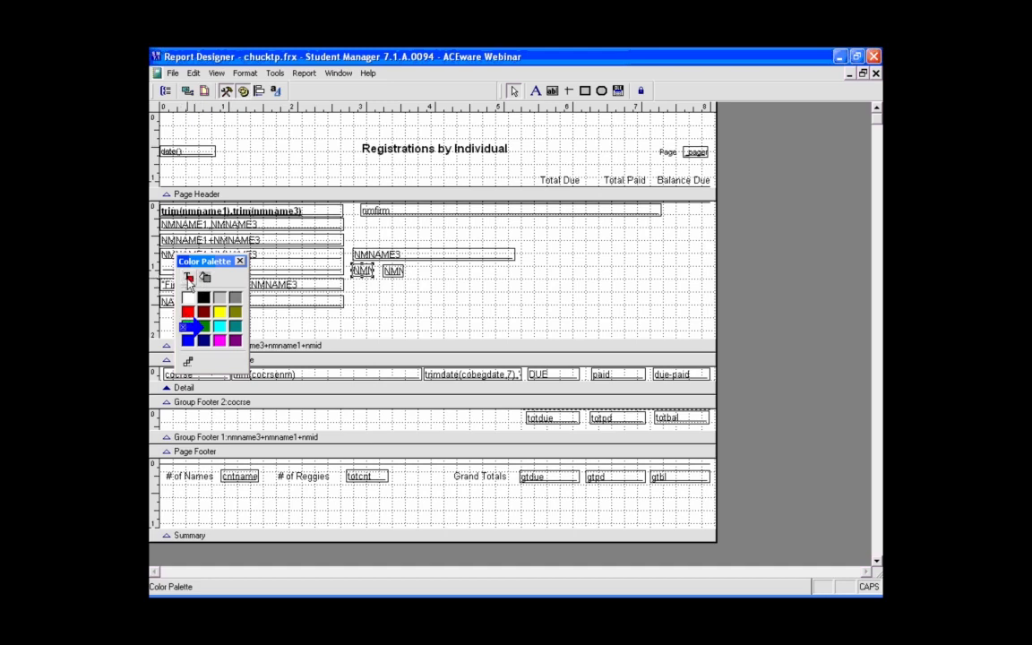
{"action": "left_click", "coordinate": [363, 305]}
{"action": "left_click", "coordinate": [363, 271]}
{"action": "left_click", "coordinate": [187, 311]}
{"action": "left_click", "coordinate": [424, 300]}
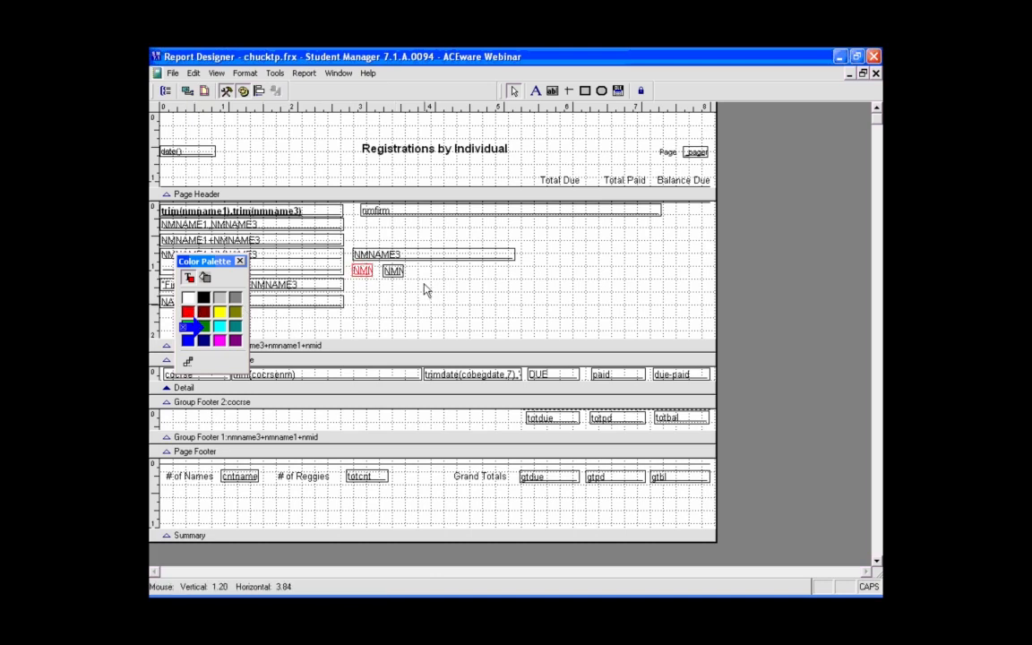
Set the text colour of the second narrow NMNAME3 field to magenta and close the colour palette
{"action": "left_click", "coordinate": [399, 277]}
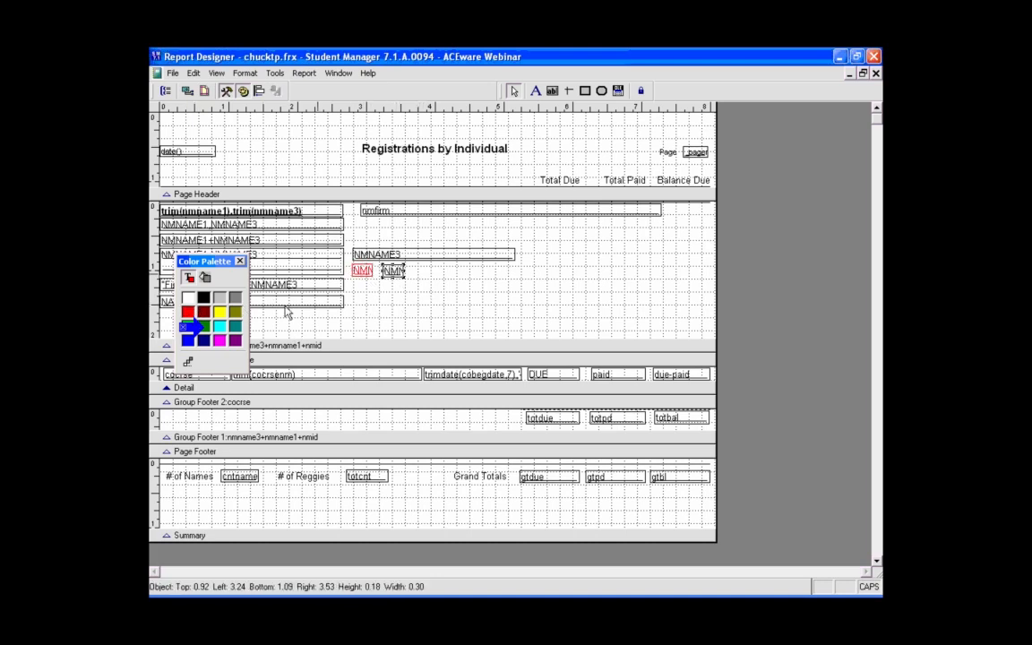
{"action": "left_click", "coordinate": [221, 342]}
{"action": "left_click", "coordinate": [404, 327]}
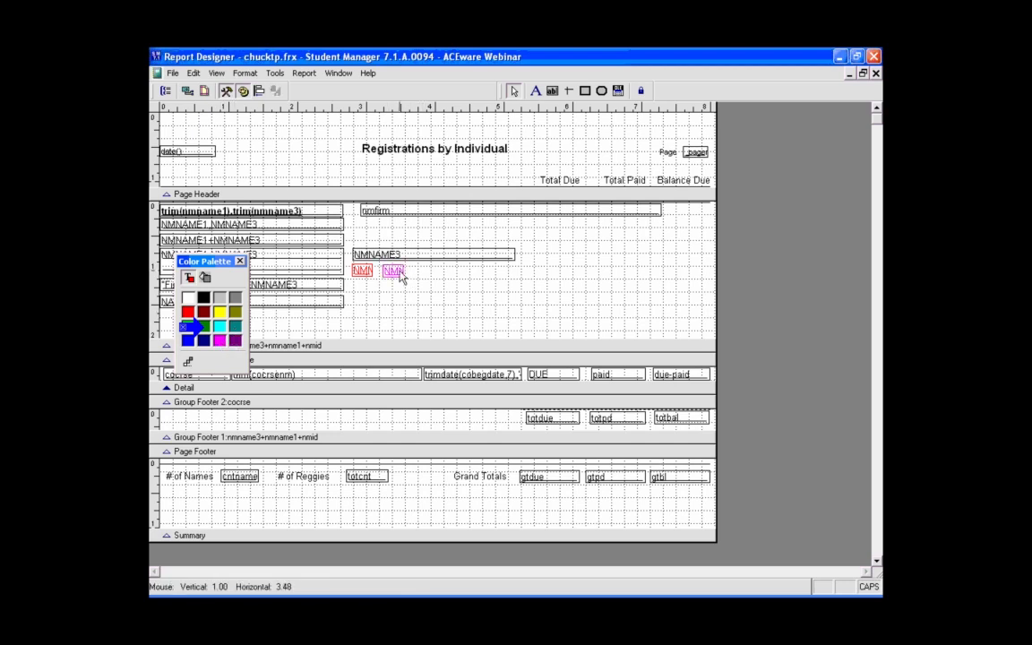
{"action": "left_click", "coordinate": [239, 261]}
Review the Print When options of the magenta NMNAME3 field, including repeated values and Remove line if blank
{"action": "double_click", "coordinate": [399, 277]}
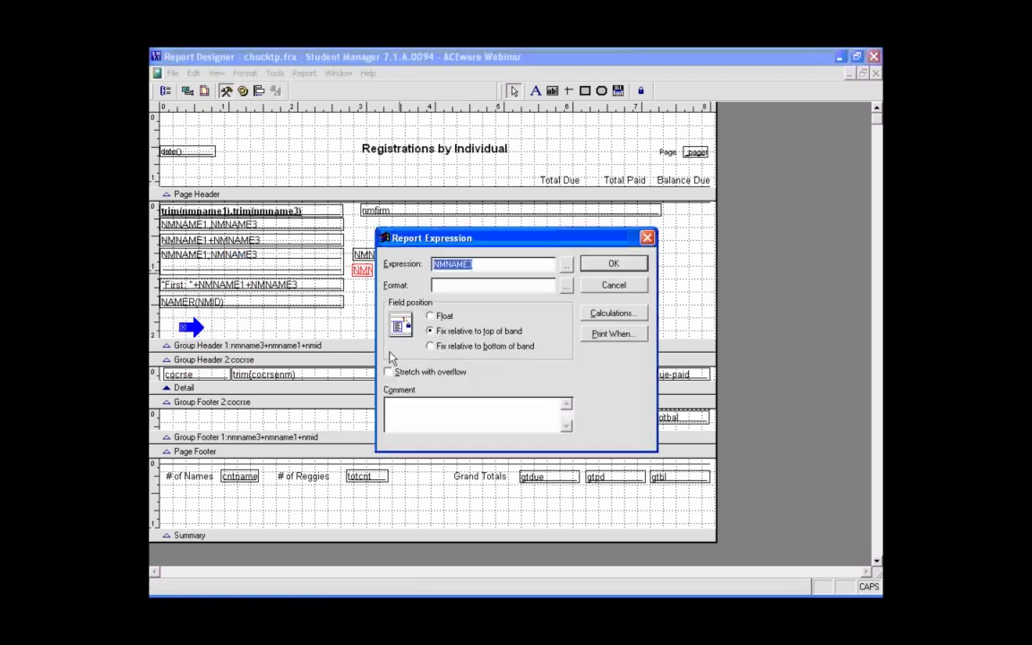
{"action": "left_click", "coordinate": [612, 335]}
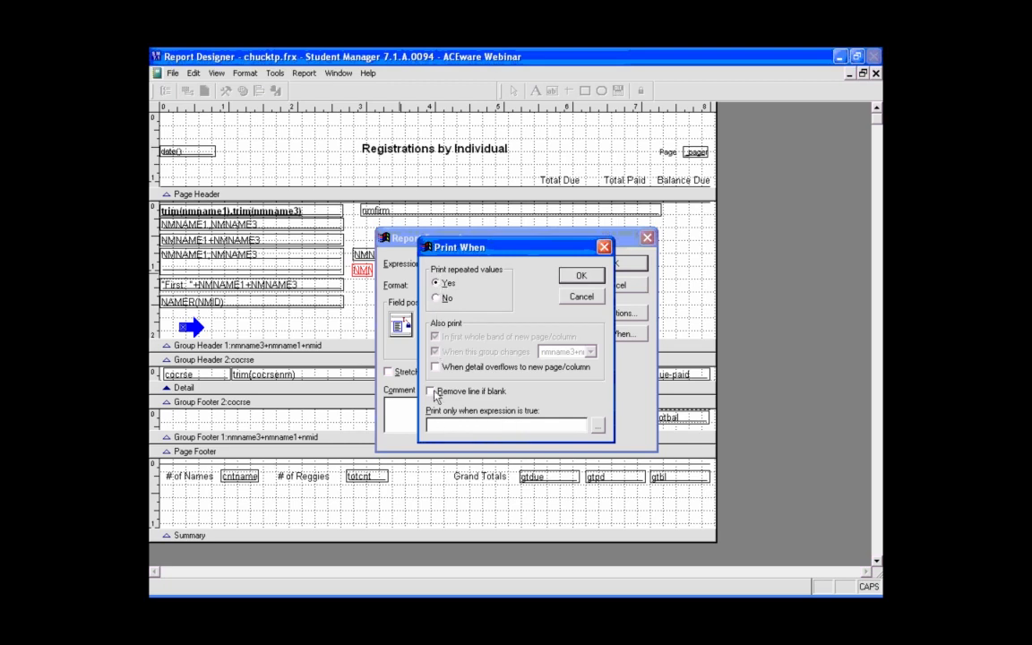
{"action": "left_click", "coordinate": [585, 278]}
{"action": "left_click", "coordinate": [618, 269]}
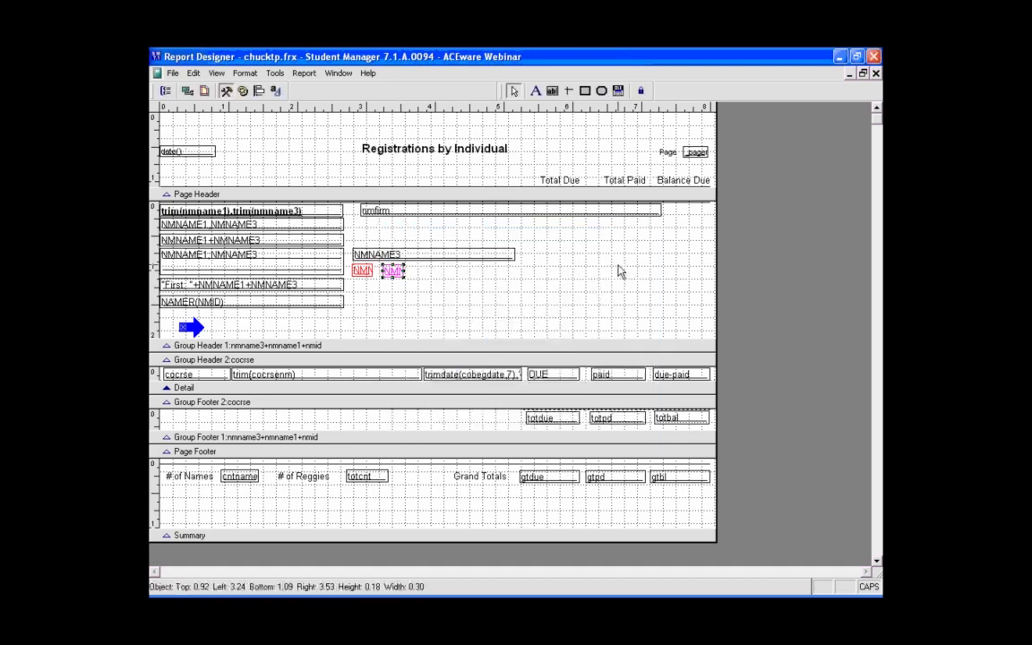
Review the Print When options of the # of Reggies text label in the Summary band
{"action": "left_click", "coordinate": [309, 478]}
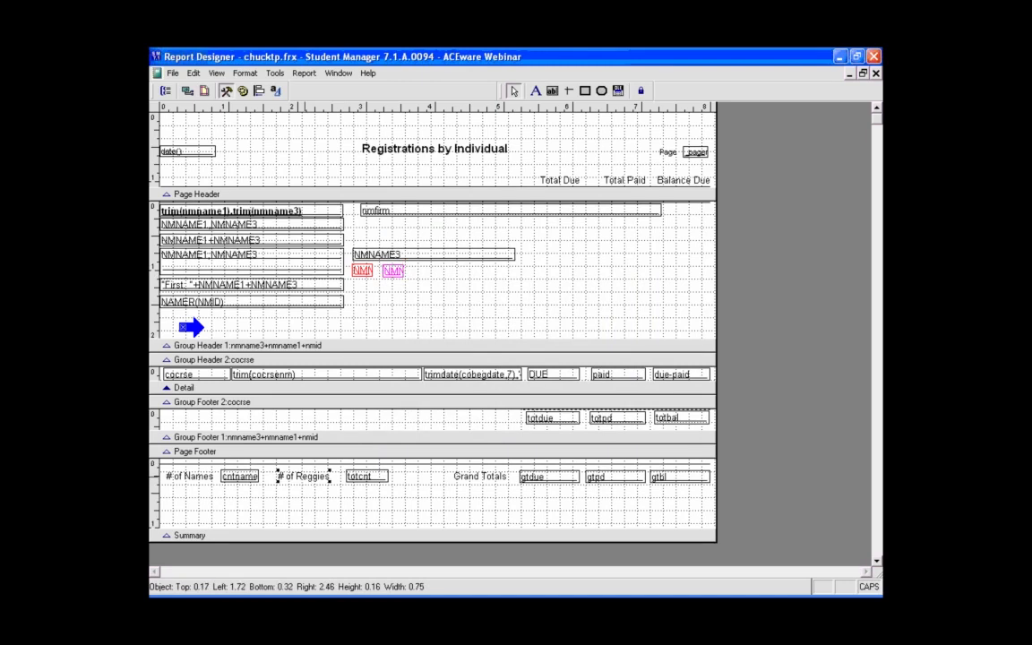
{"action": "double_click", "coordinate": [304, 477]}
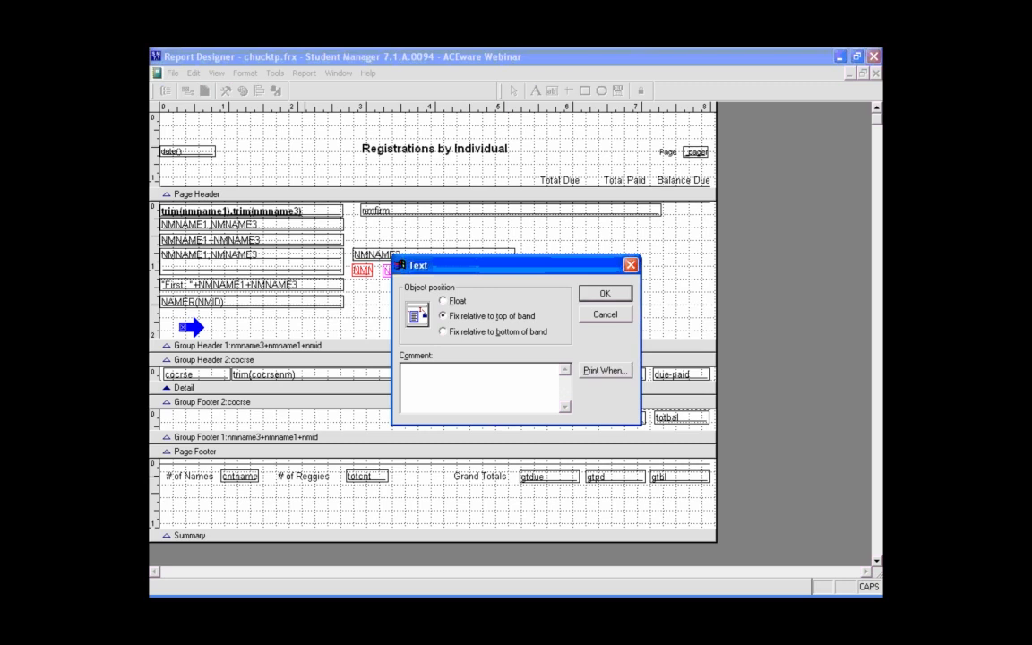
{"action": "left_click", "coordinate": [606, 371]}
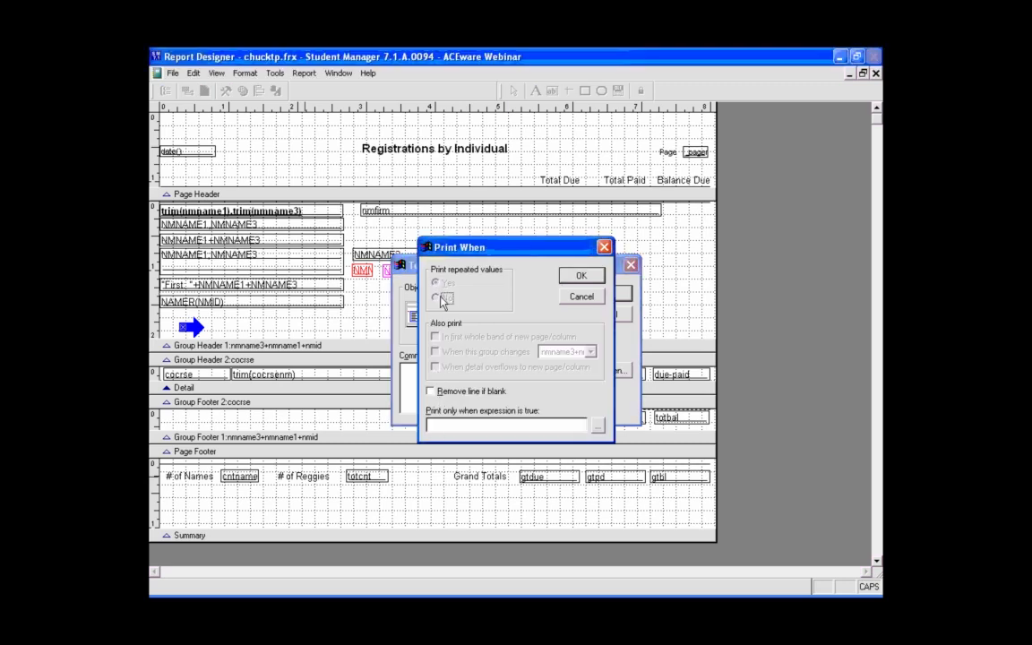
{"action": "left_click", "coordinate": [581, 297]}
{"action": "left_click", "coordinate": [605, 294]}
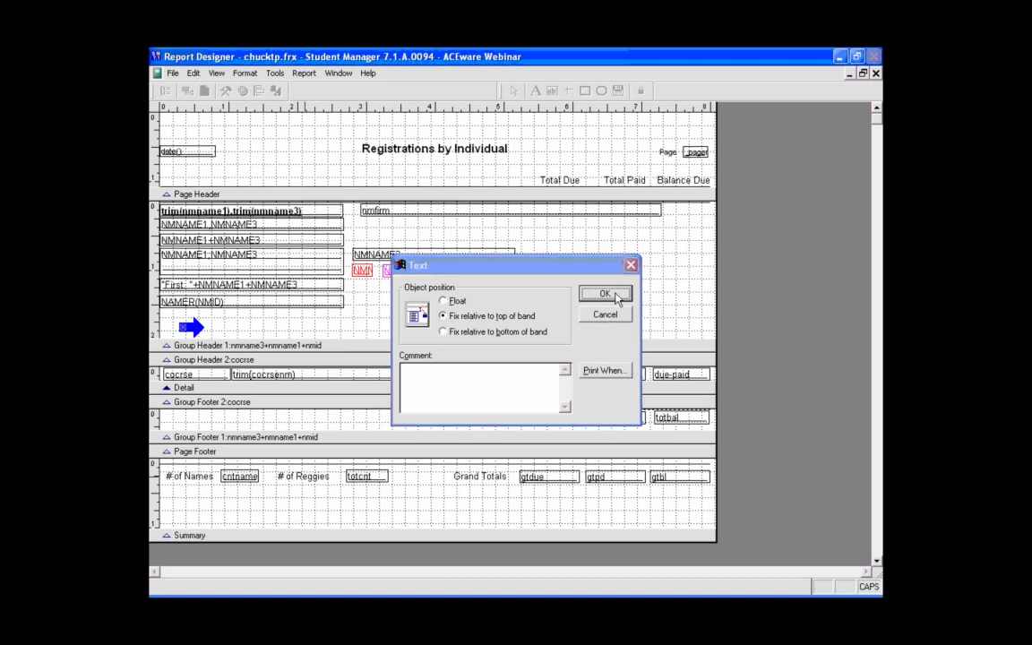
Review the expression of the page number field in the Page Header band
{"action": "left_click", "coordinate": [698, 153]}
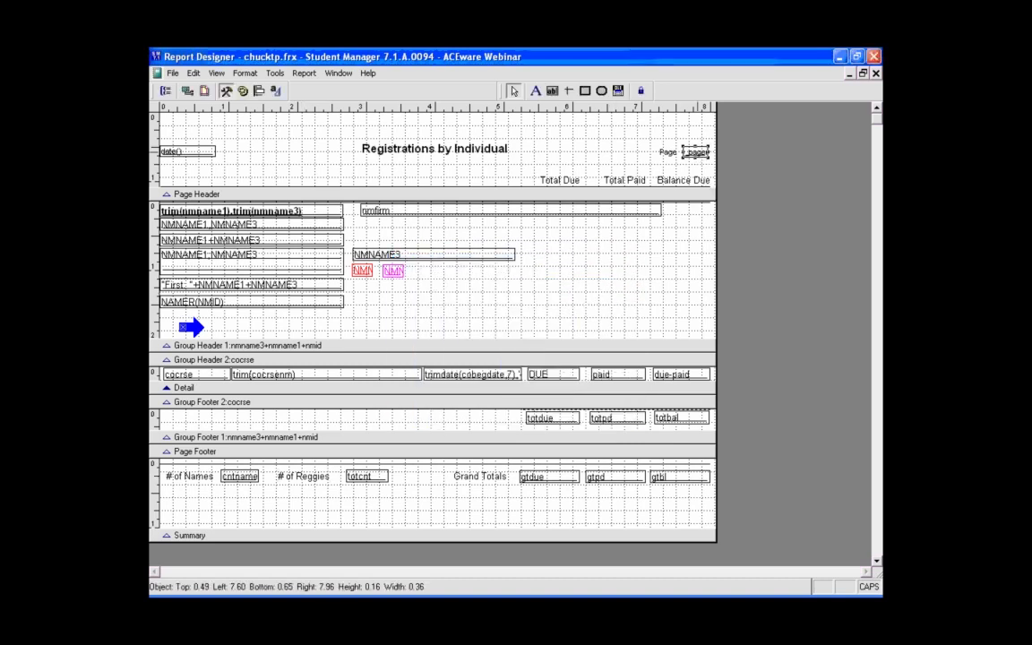
{"action": "double_click", "coordinate": [698, 152]}
{"action": "left_click", "coordinate": [510, 265]}
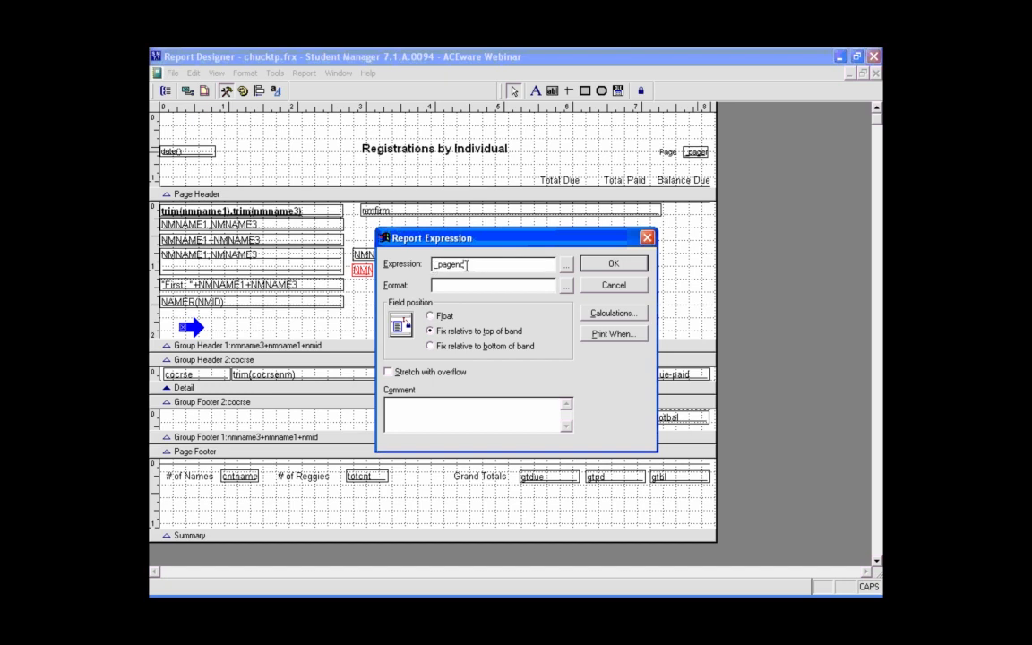
{"action": "left_click", "coordinate": [619, 265]}
Preview the report as whole pages and page forward from page 1 to compare the page number in the headers
{"action": "key", "text": "ctrl+i"}
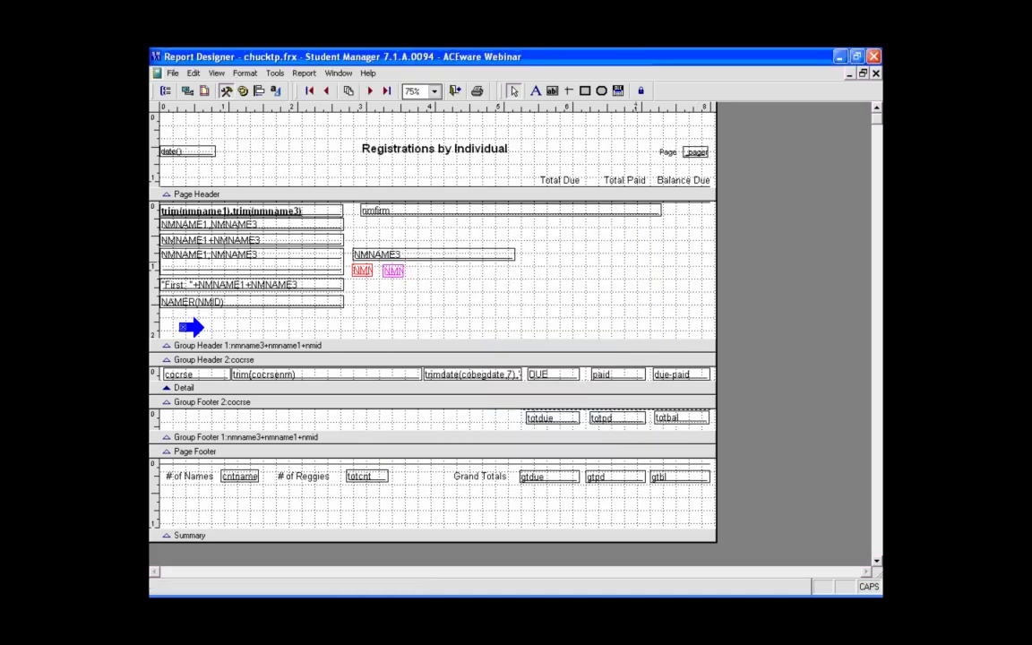
{"action": "left_click", "coordinate": [673, 148]}
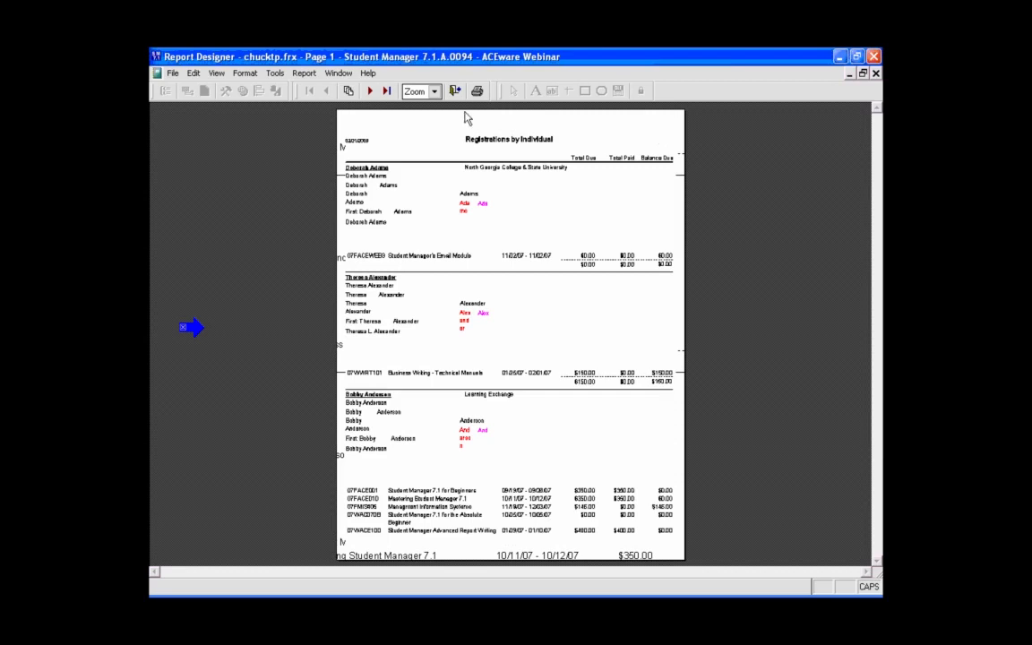
{"action": "left_click", "coordinate": [369, 91]}
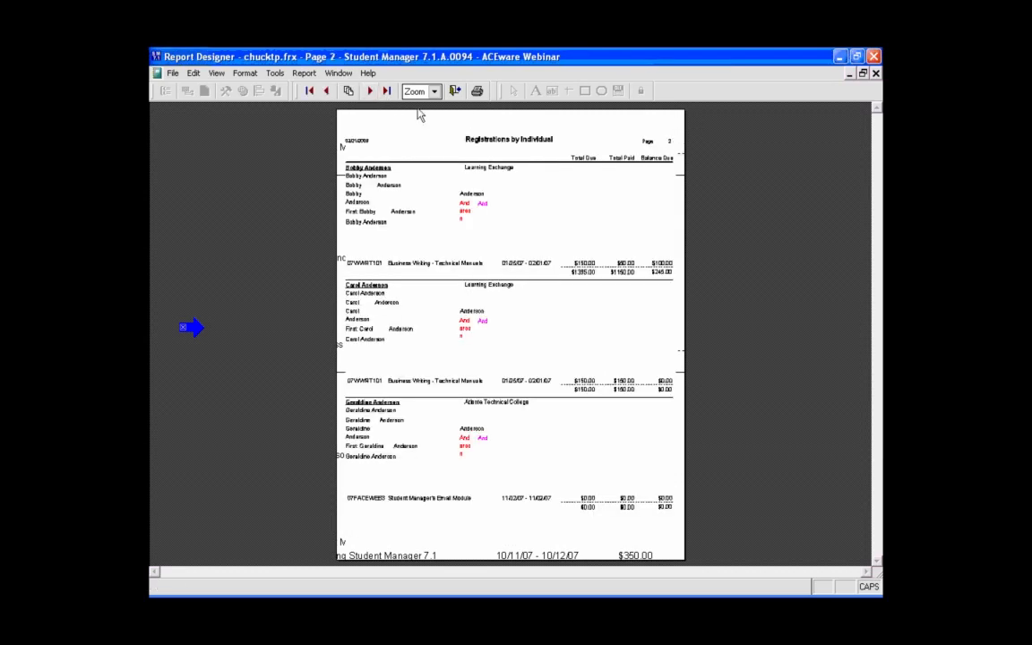
{"action": "left_click", "coordinate": [369, 90]}
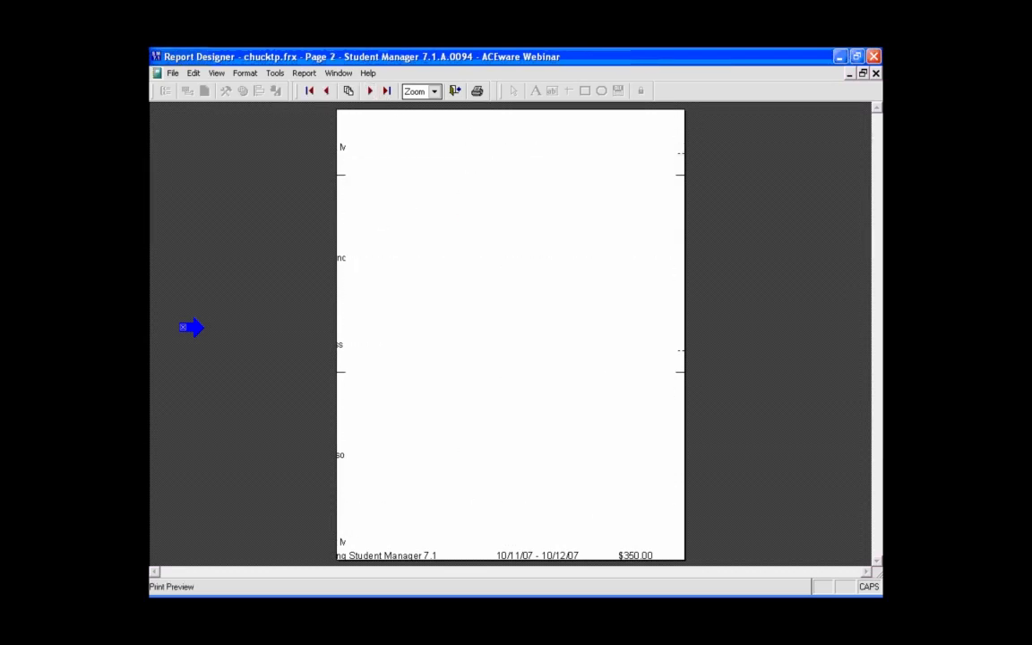
Close the preview and review the Print When condition of the Page text label in the Page Header band
{"action": "left_click", "coordinate": [454, 91]}
{"action": "left_click", "coordinate": [667, 153]}
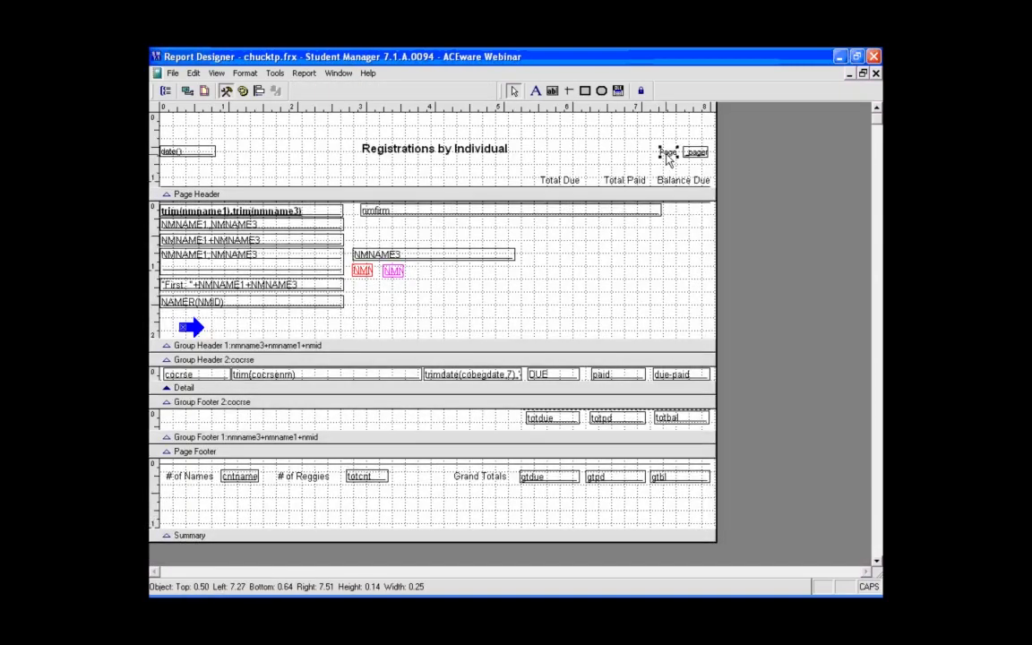
{"action": "double_click", "coordinate": [668, 154]}
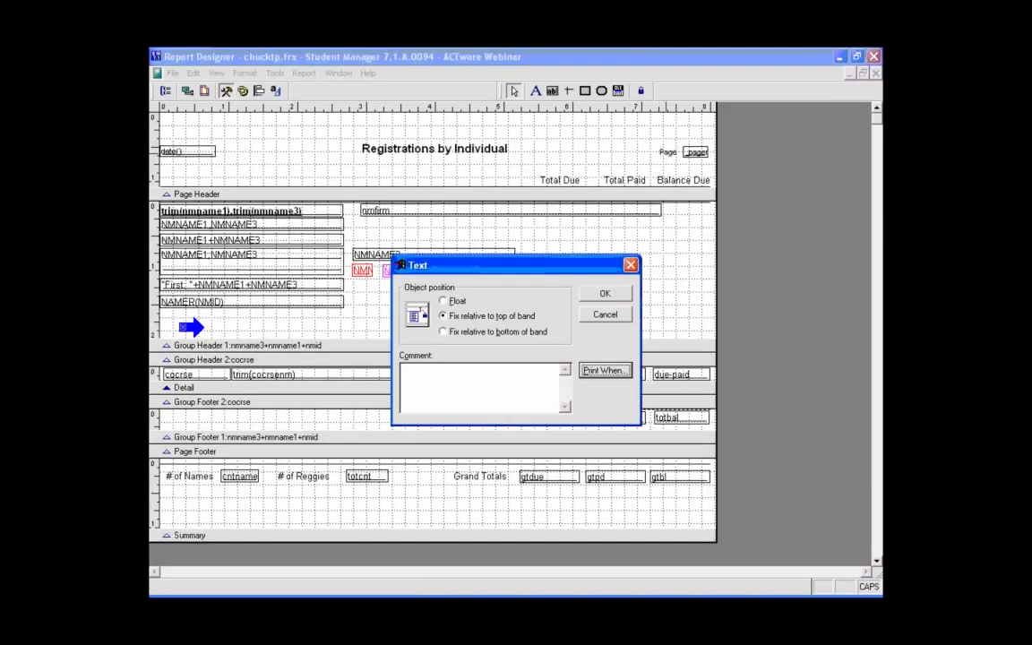
{"action": "left_click", "coordinate": [602, 369]}
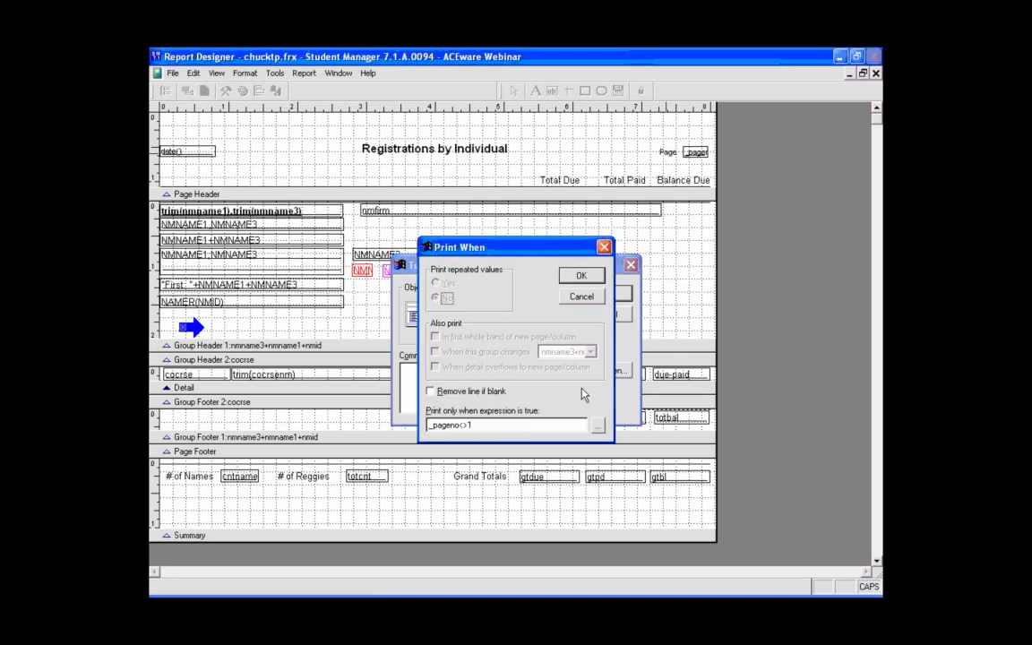
{"action": "left_click", "coordinate": [496, 424]}
{"action": "left_click", "coordinate": [580, 275]}
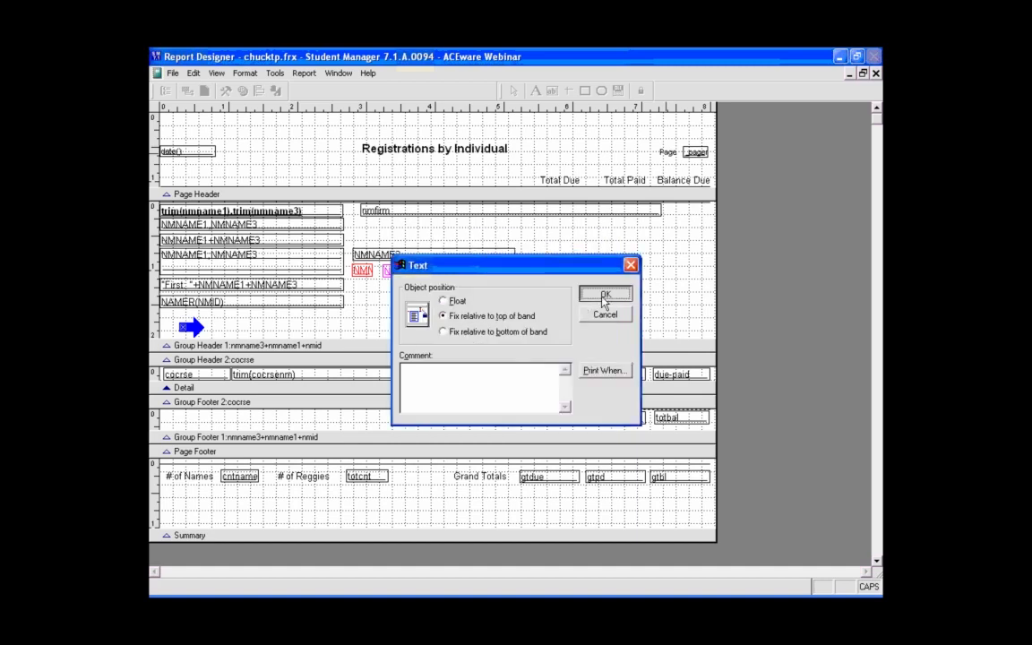
{"action": "left_click", "coordinate": [605, 296]}
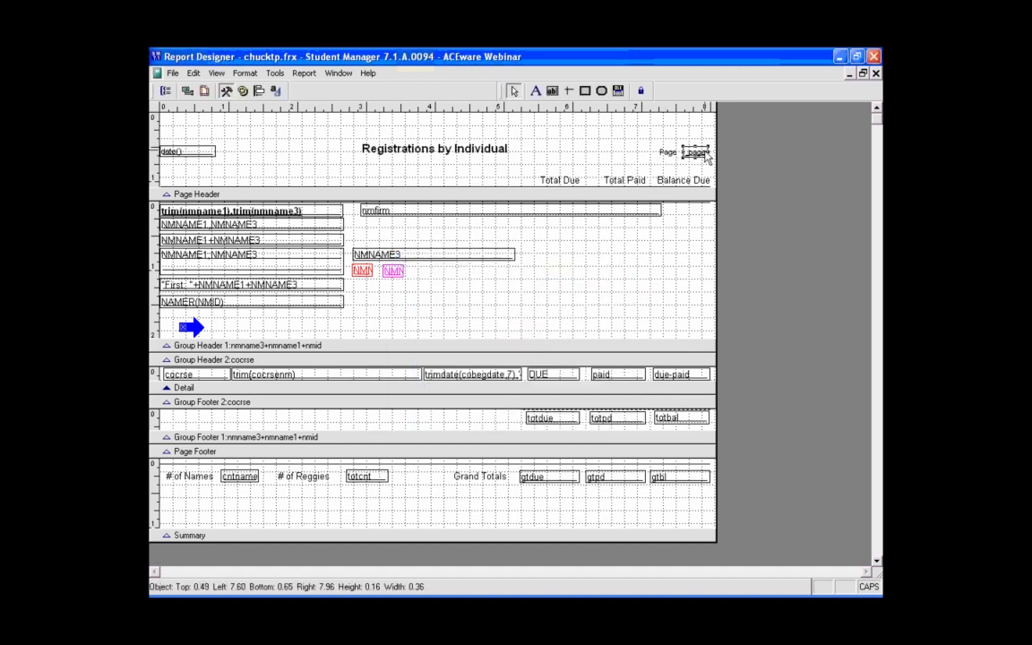
Review the expression and Print When condition of the _pageno field in the Page Header band
{"action": "double_click", "coordinate": [704, 154]}
{"action": "left_click", "coordinate": [479, 267]}
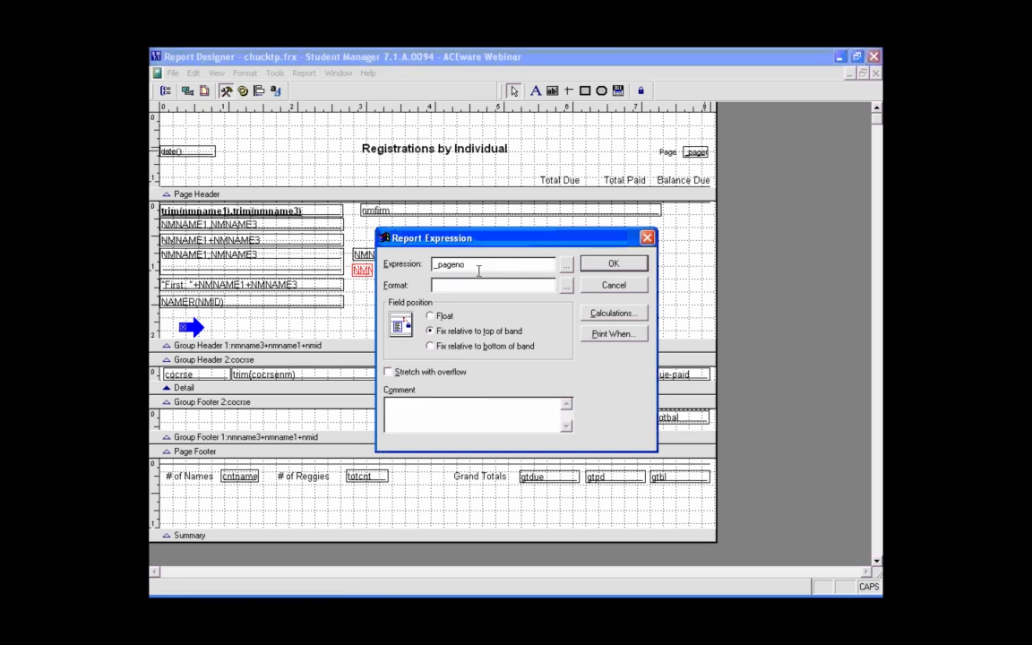
{"action": "left_click", "coordinate": [601, 339]}
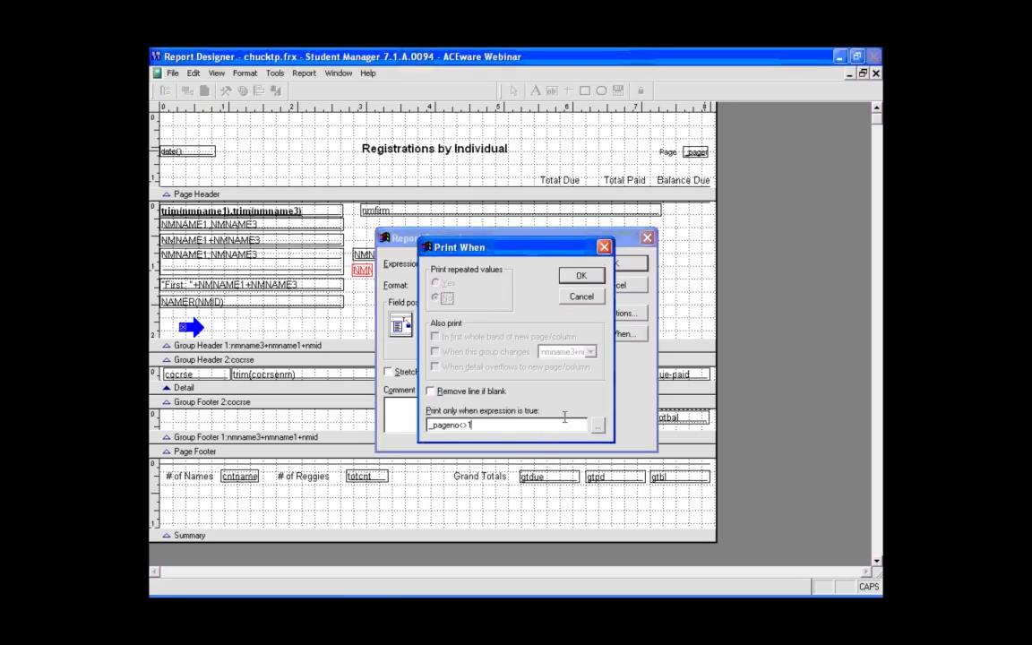
{"action": "left_click", "coordinate": [584, 298]}
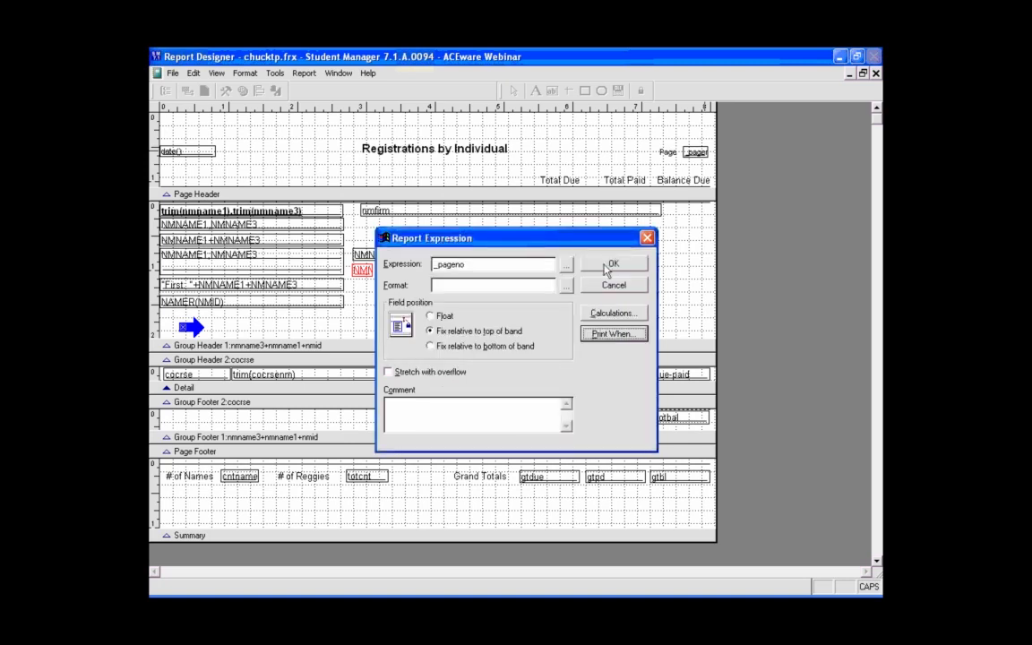
{"action": "left_click", "coordinate": [608, 264]}
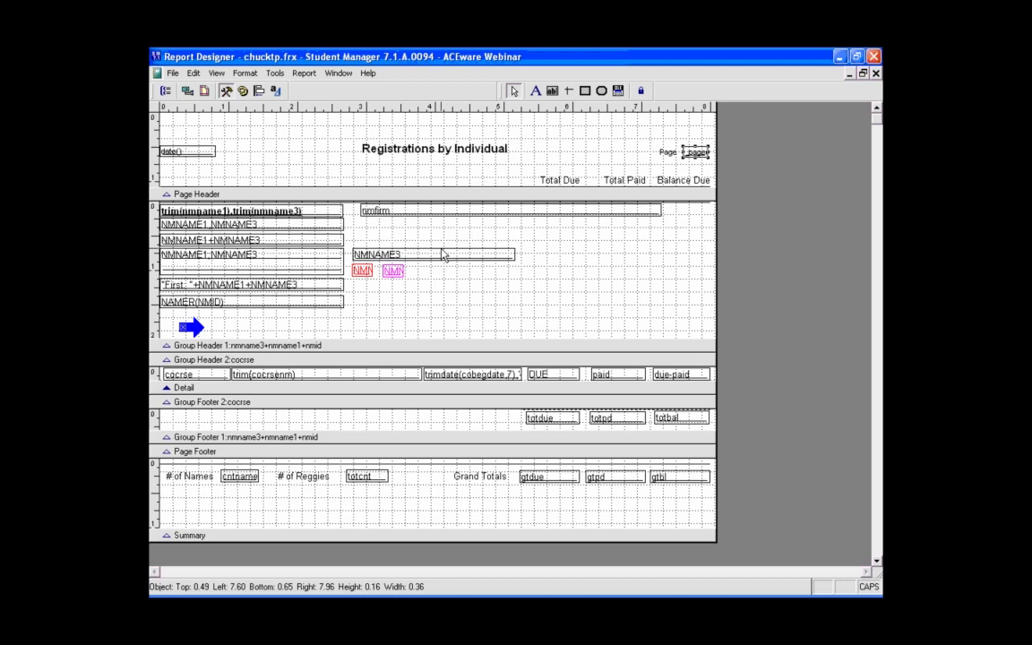
Add the label "NOTE: THIS IS A GENERAL REPORT.. IT REALLY IS not A DEADBEAT .. OWEING MONEY" above the title in the Page Header band
{"action": "left_click", "coordinate": [536, 91]}
{"action": "left_click", "coordinate": [224, 125]}
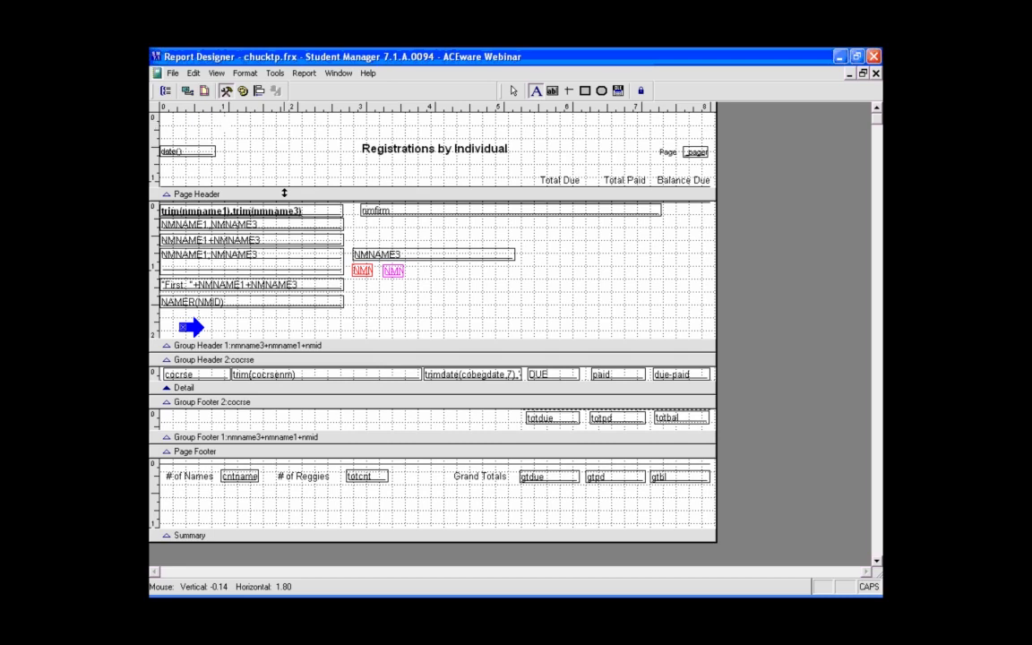
{"action": "type", "text": "noTE"}
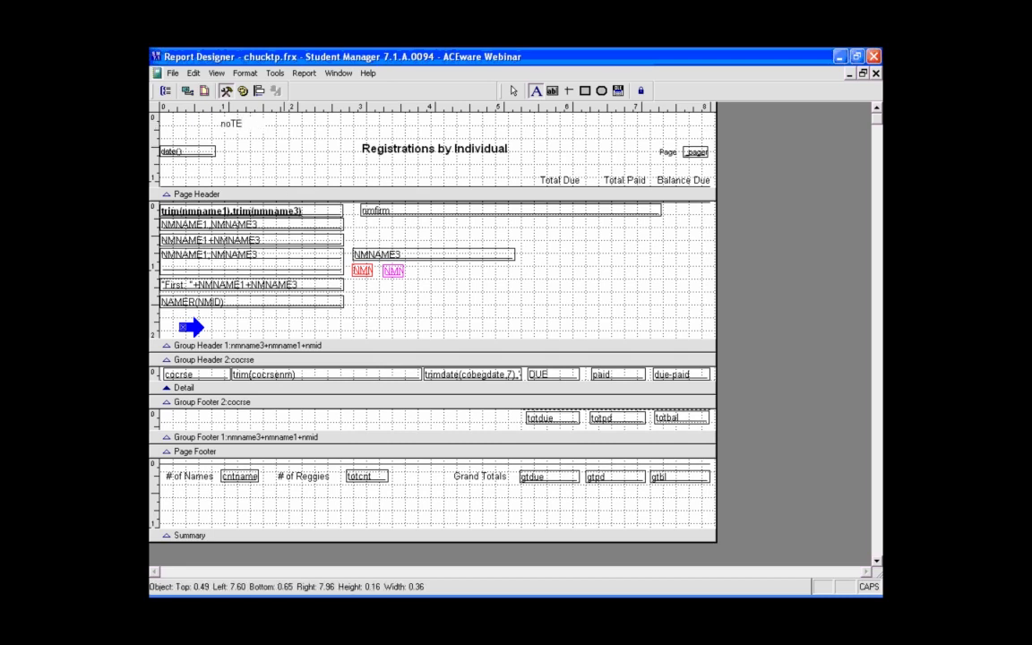
{"action": "key", "text": "BackSpace"}
{"action": "key", "text": "BackSpace"}
{"action": "type", "text": "NM"}
{"action": "key", "text": "BackSpace"}
{"action": "type", "text": "OTE: THIS IS A GENERAL REPORT.. IT REALLY IS "}
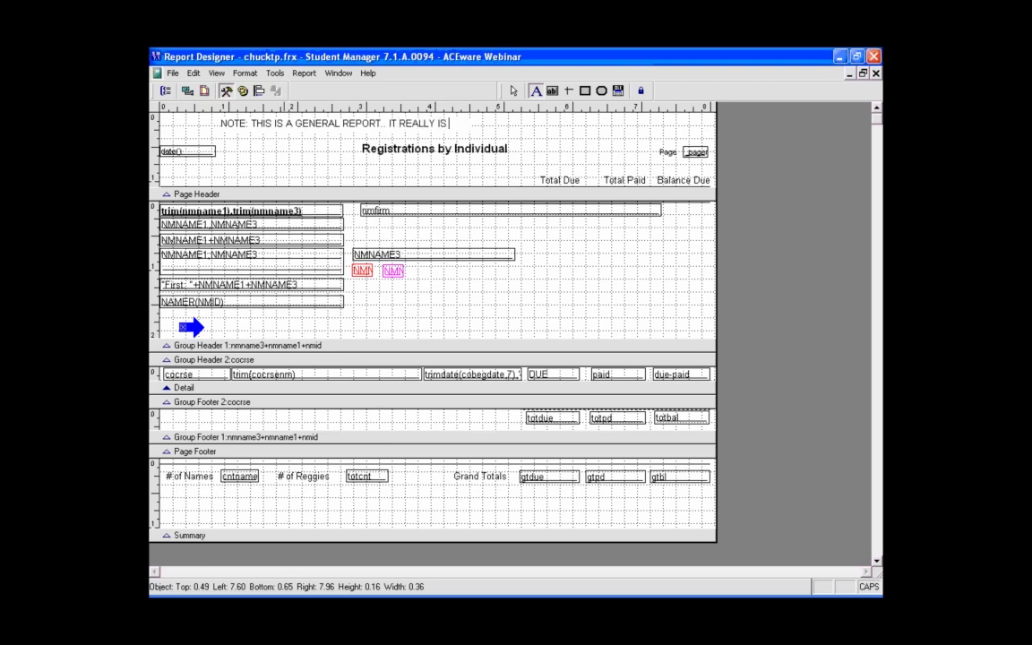
{"action": "type", "text": "not A DEADBEAT . OWEING MONEYH"}
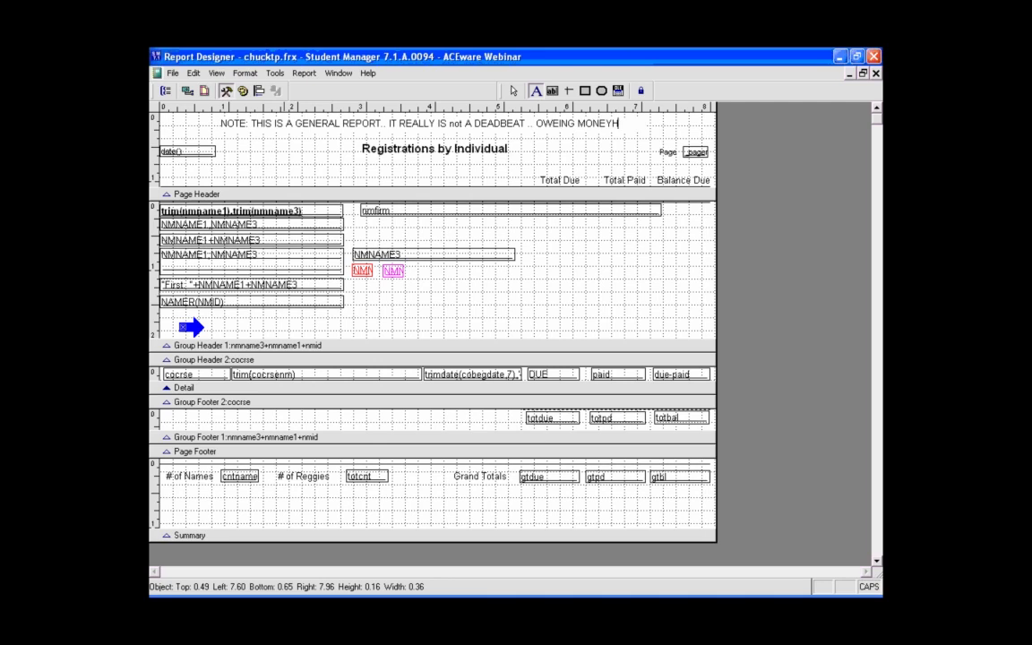
{"action": "key", "text": "BackSpace"}
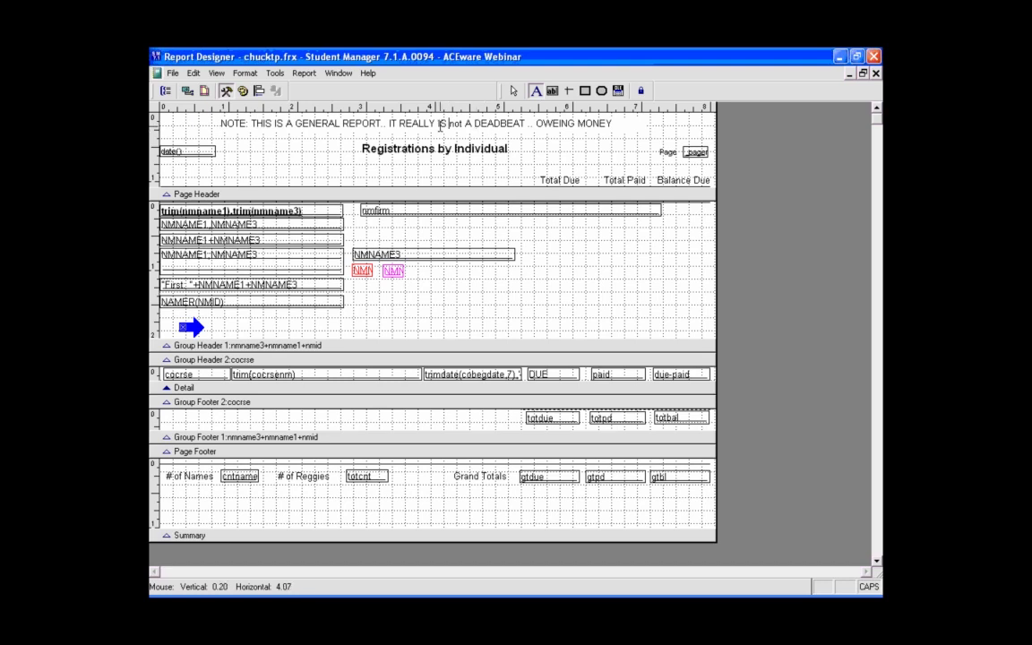
Preview the report at 100% to check how the note prints above the title, and return to the layout
{"action": "key", "text": "ctrl+i"}
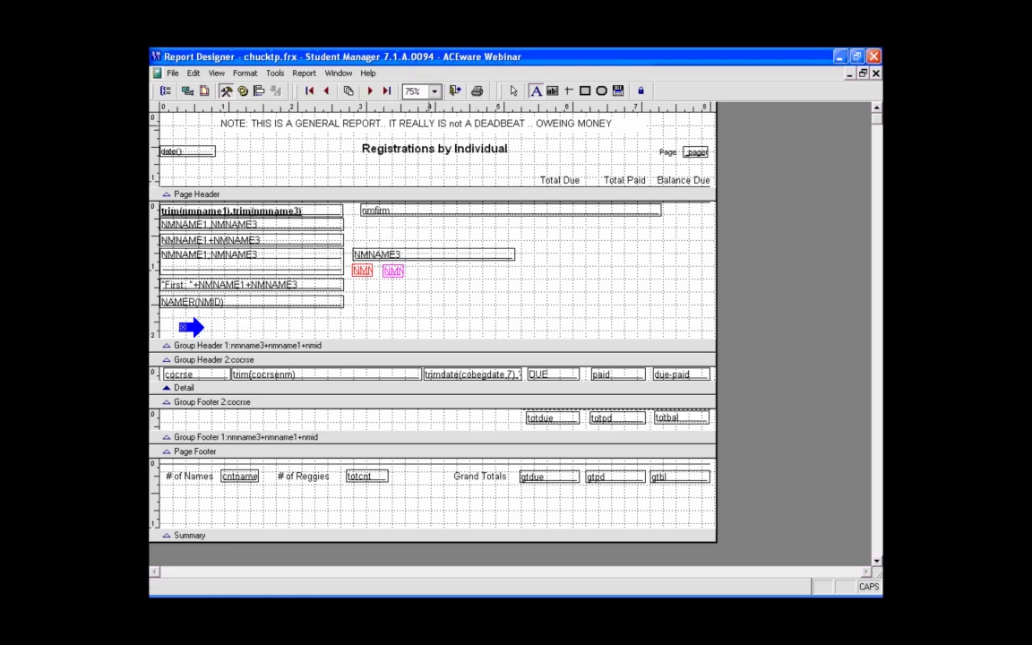
{"action": "left_click", "coordinate": [419, 128]}
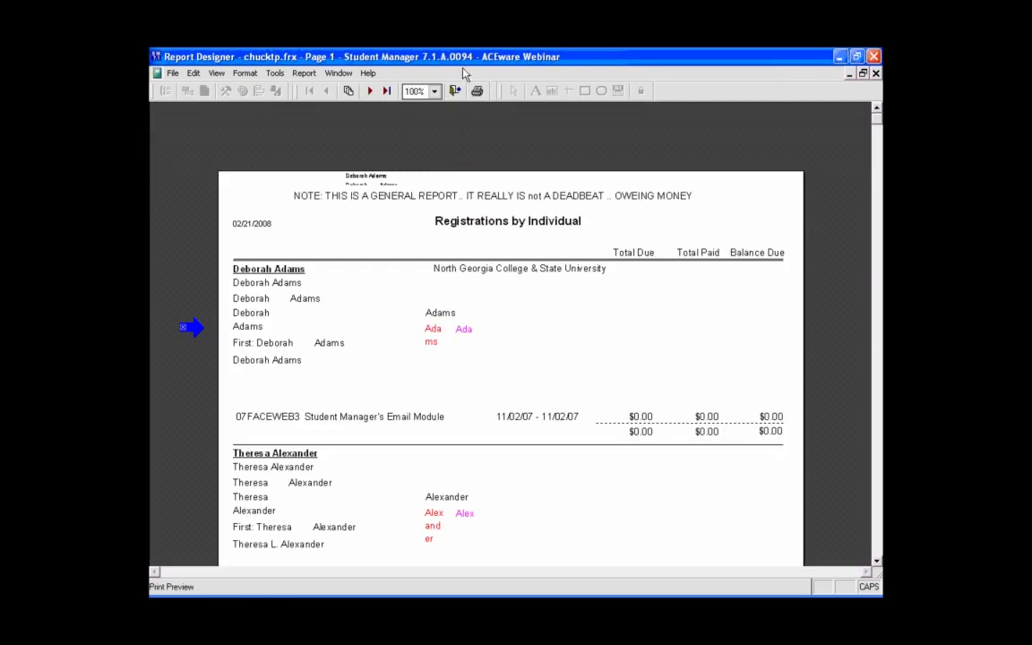
{"action": "left_click", "coordinate": [456, 91]}
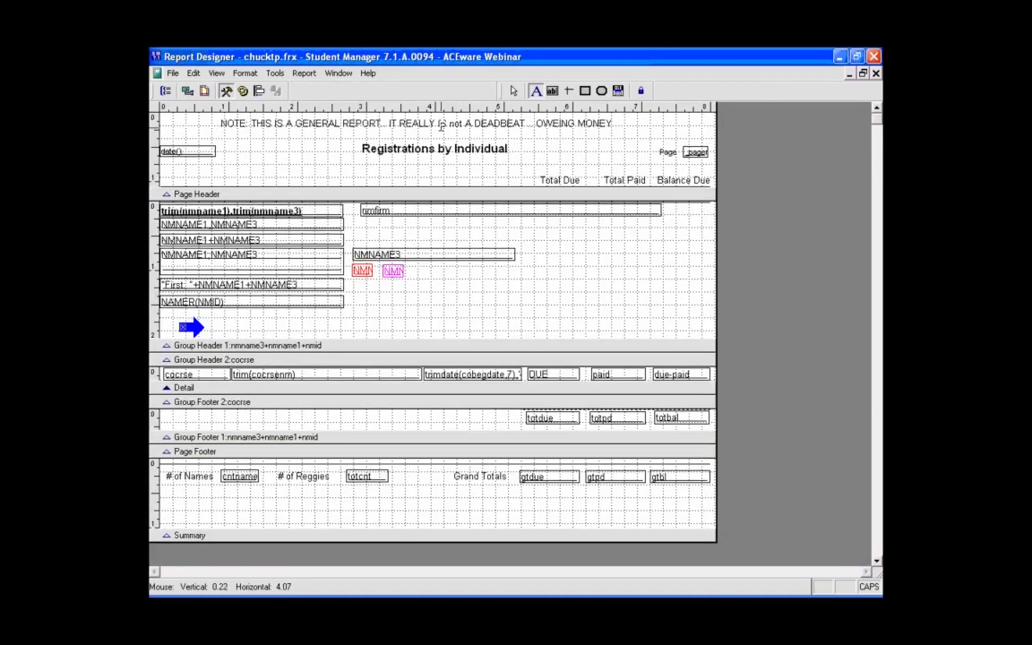
Give the note label in the Page Header an always-false print-only-when expression so that it is left out of the printed report
{"action": "left_click", "coordinate": [514, 91]}
{"action": "double_click", "coordinate": [411, 120]}
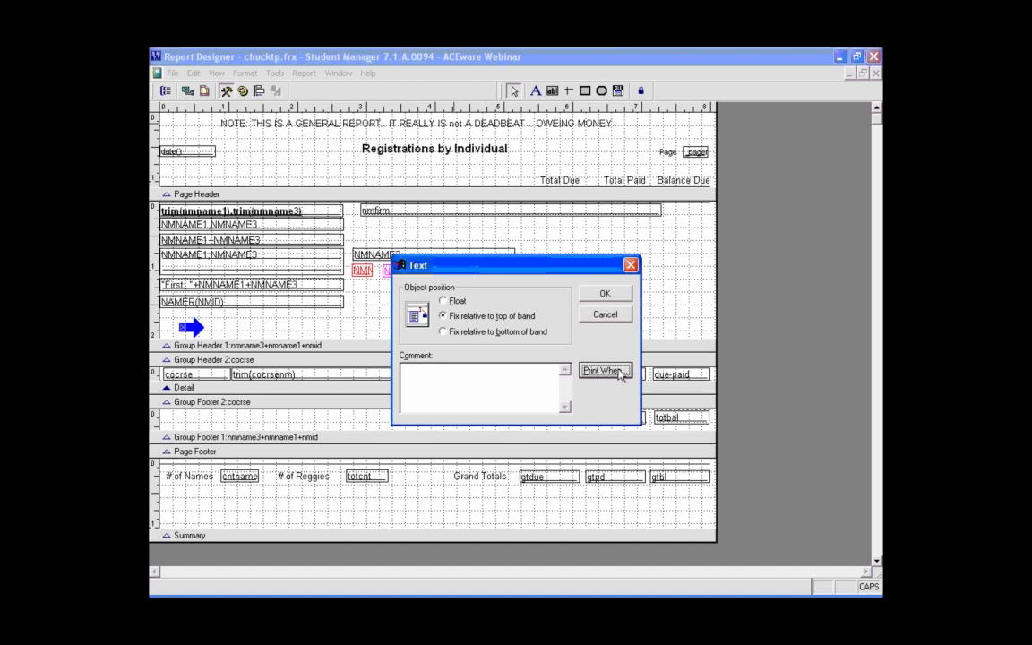
{"action": "left_click", "coordinate": [604, 371]}
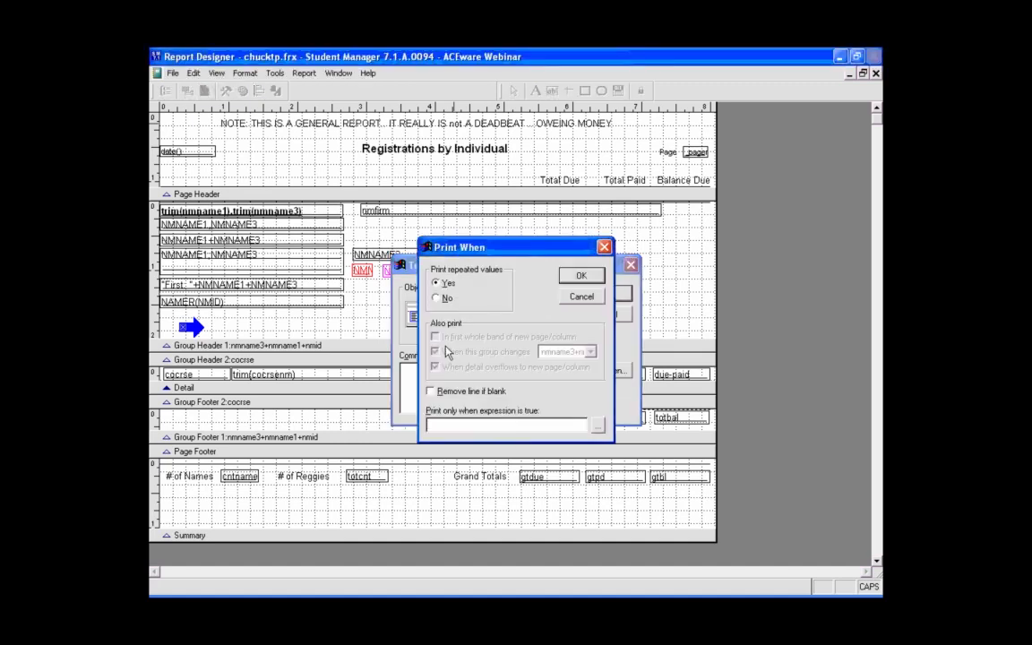
{"action": "type", "text": "f"}
{"action": "key", "text": "Return"}
{"action": "left_click", "coordinate": [599, 299]}
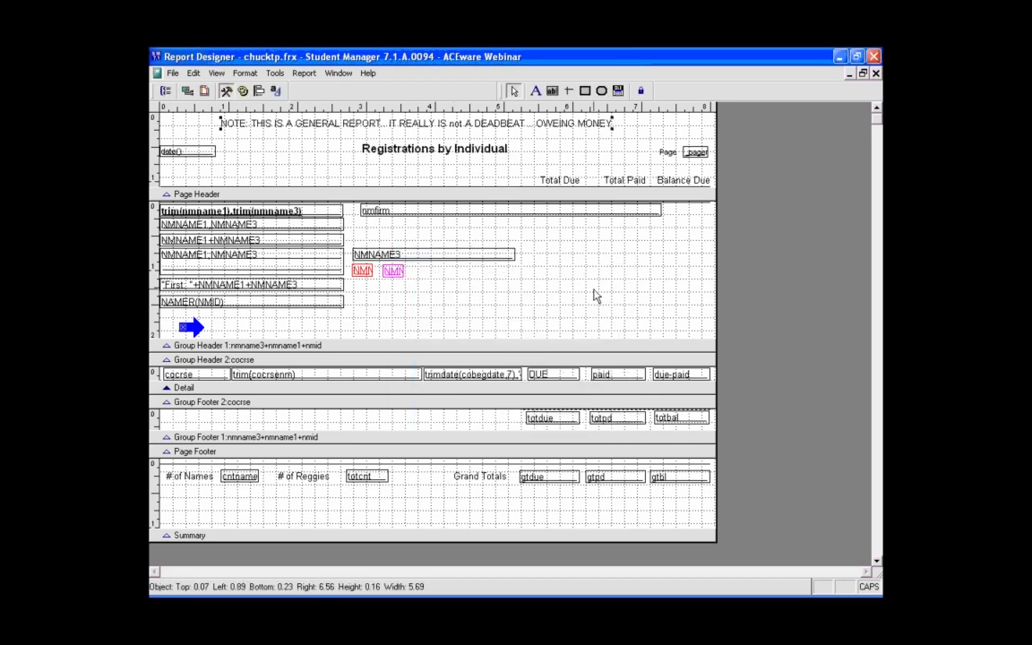
Preview the report to check the note in the page header and the blank space between names and course lines
{"action": "key", "text": "ctrl+i"}
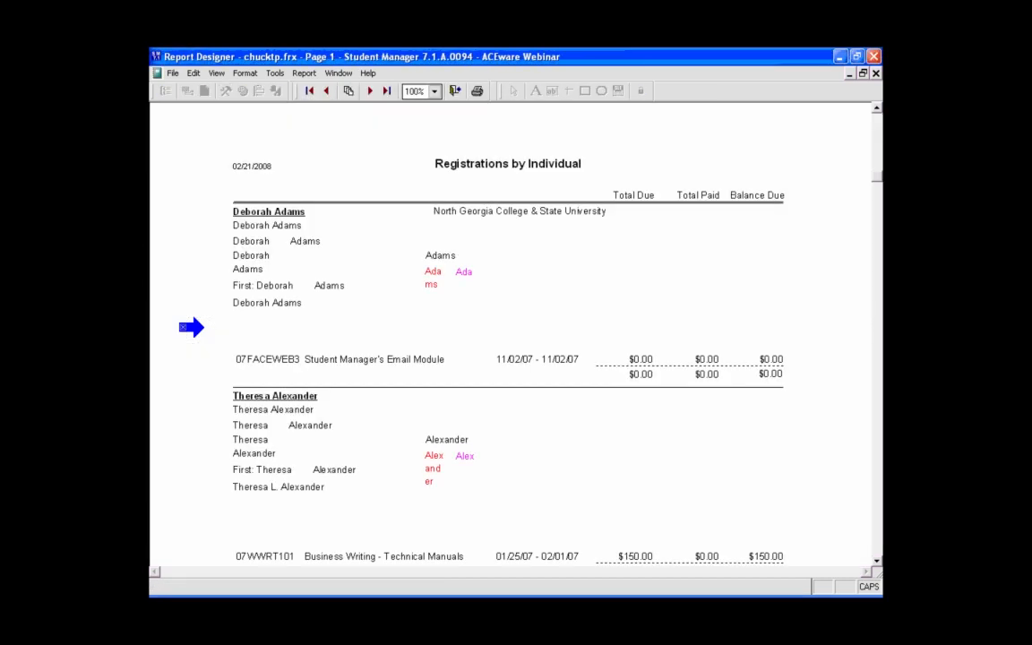
{"action": "left_click", "coordinate": [454, 91]}
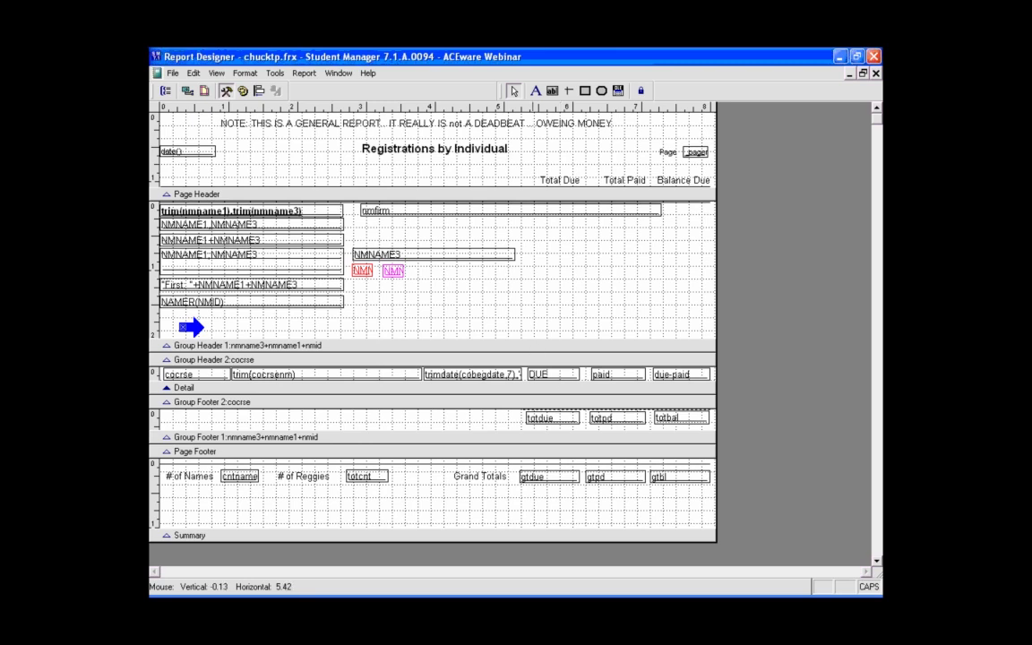
{"action": "key", "text": "ctrl+i"}
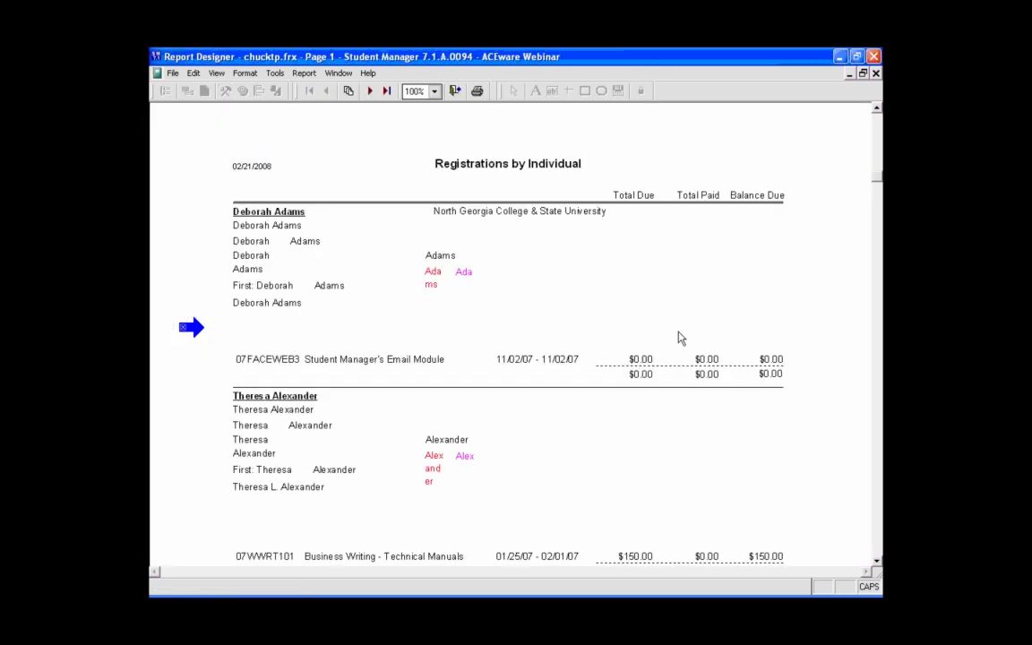
{"action": "scroll", "coordinate": [604, 304], "scroll_direction": "down", "scroll_amount": 3}
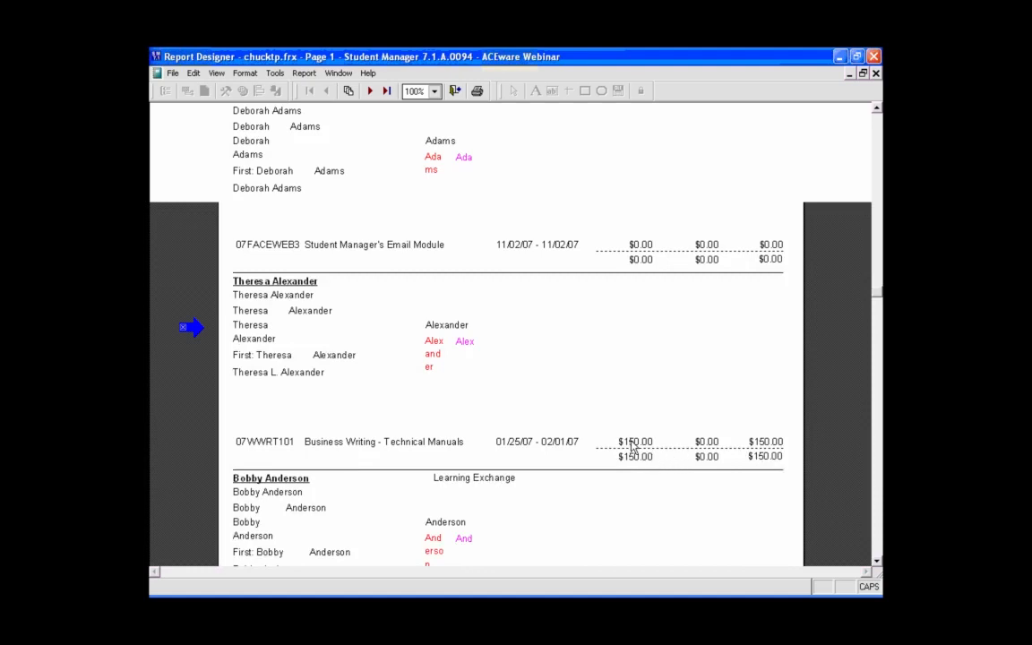
{"action": "key", "text": "Escape"}
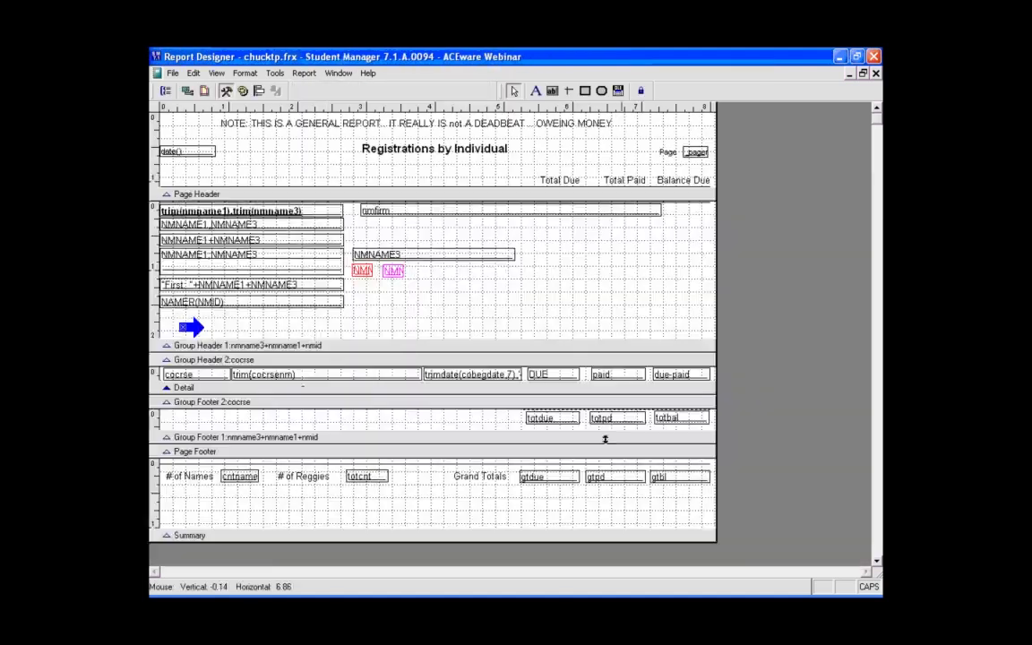
Shorten the Group Header 1 band to end just below the NAMER(NMID) field, and preview the tighter spacing
{"action": "left_click_drag", "start_coordinate": [302, 347], "coordinate": [312, 311]}
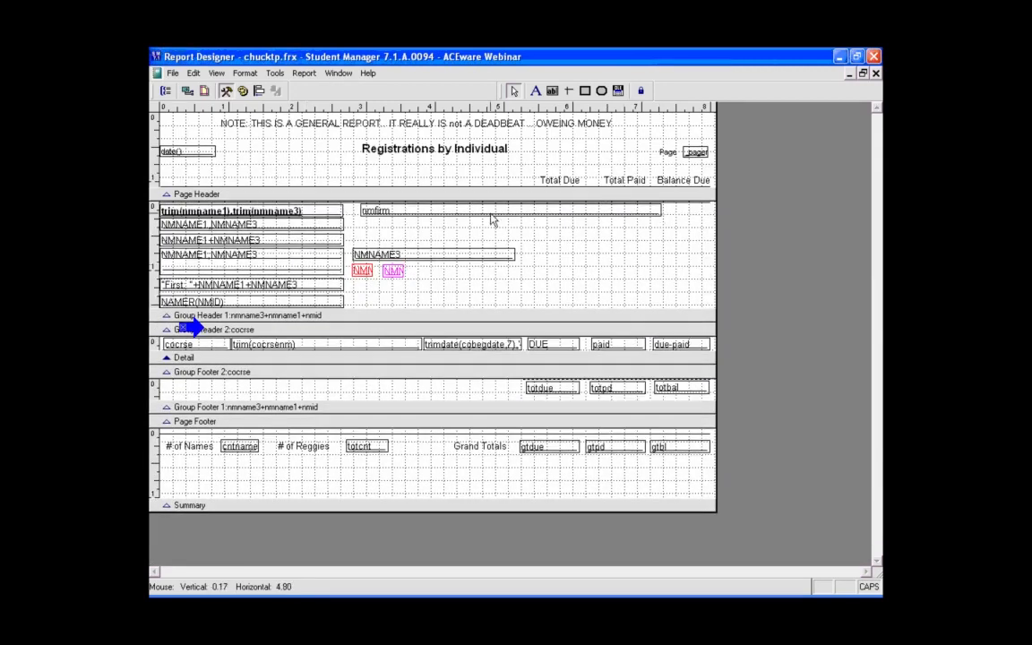
{"action": "key", "text": "ctrl+i"}
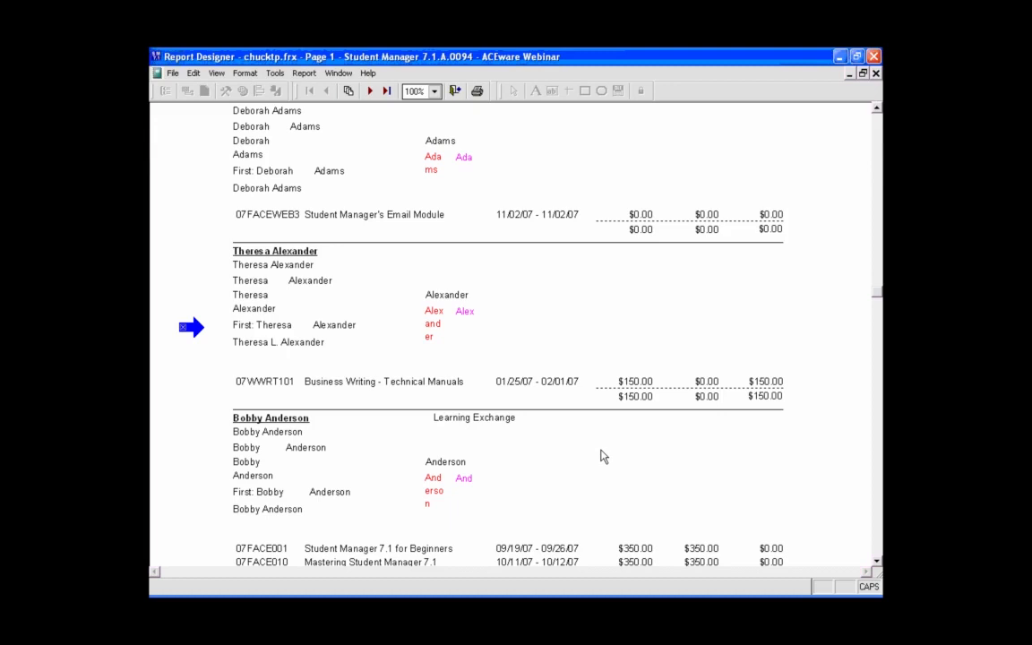
{"action": "scroll", "coordinate": [605, 459], "scroll_direction": "down", "scroll_amount": 3}
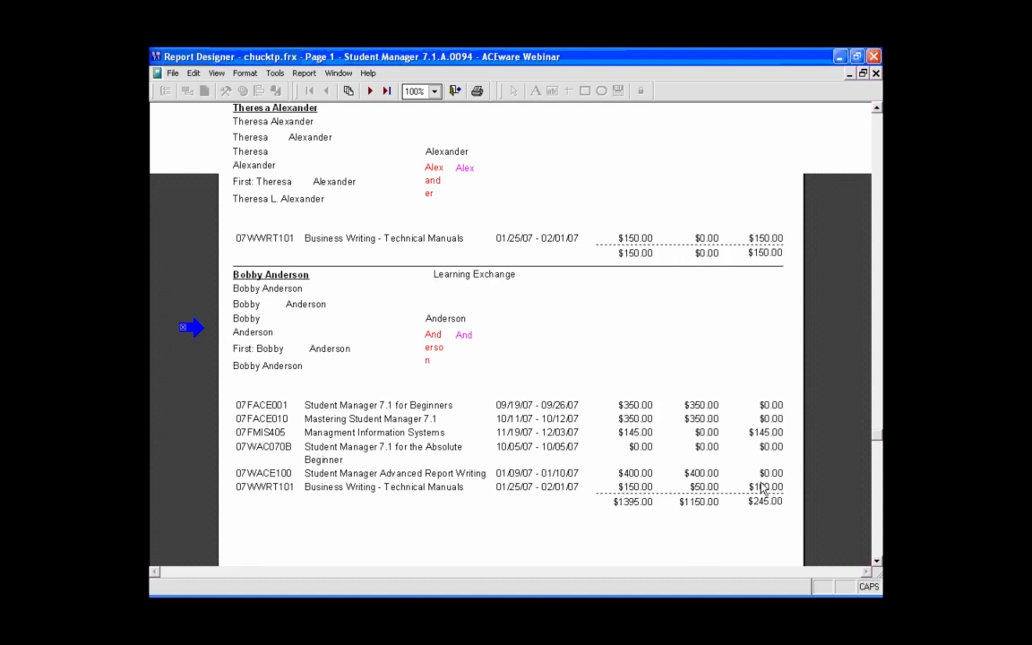
{"action": "key", "text": "Escape"}
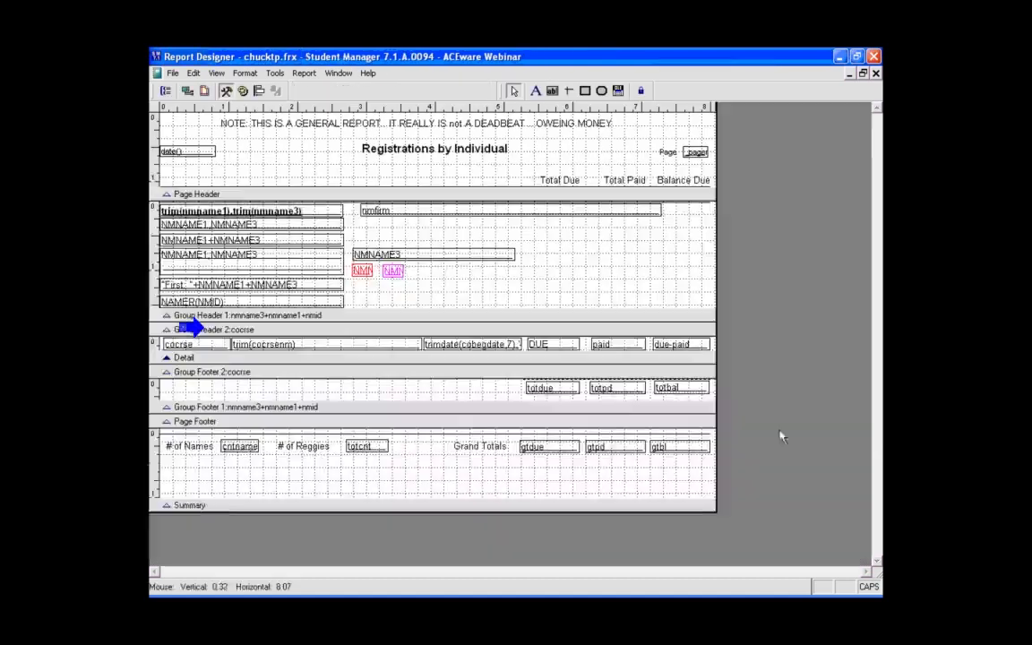
Set the due-paid field in the Detail band to print only when DUE-PAID<>0, and preview the Balance Due column
{"action": "double_click", "coordinate": [686, 346]}
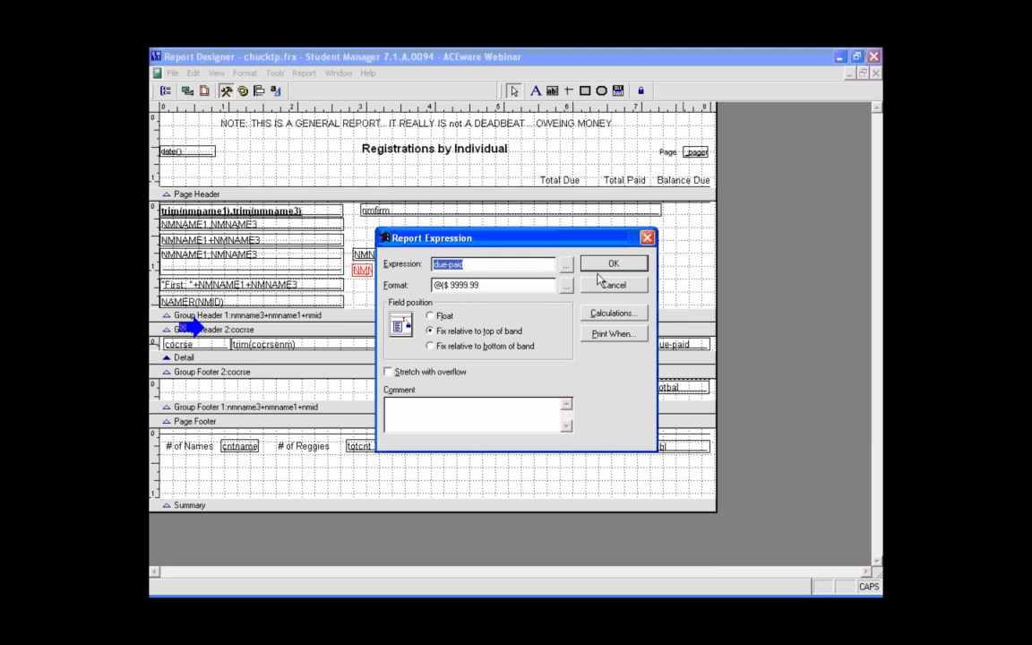
{"action": "left_click", "coordinate": [614, 334]}
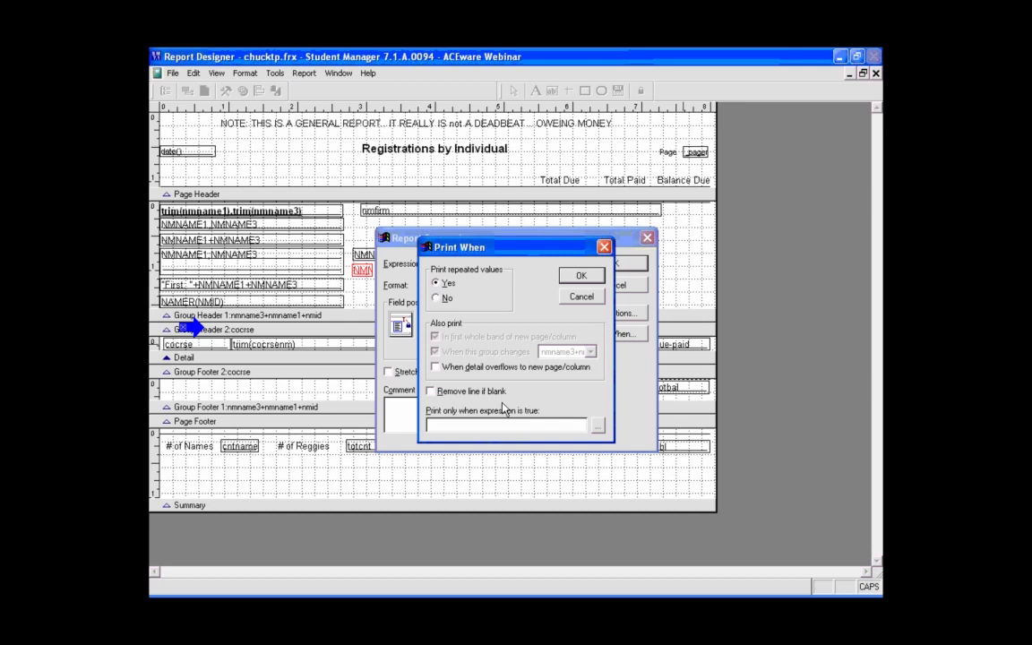
{"action": "type", "text": "DUE-PAID<>0"}
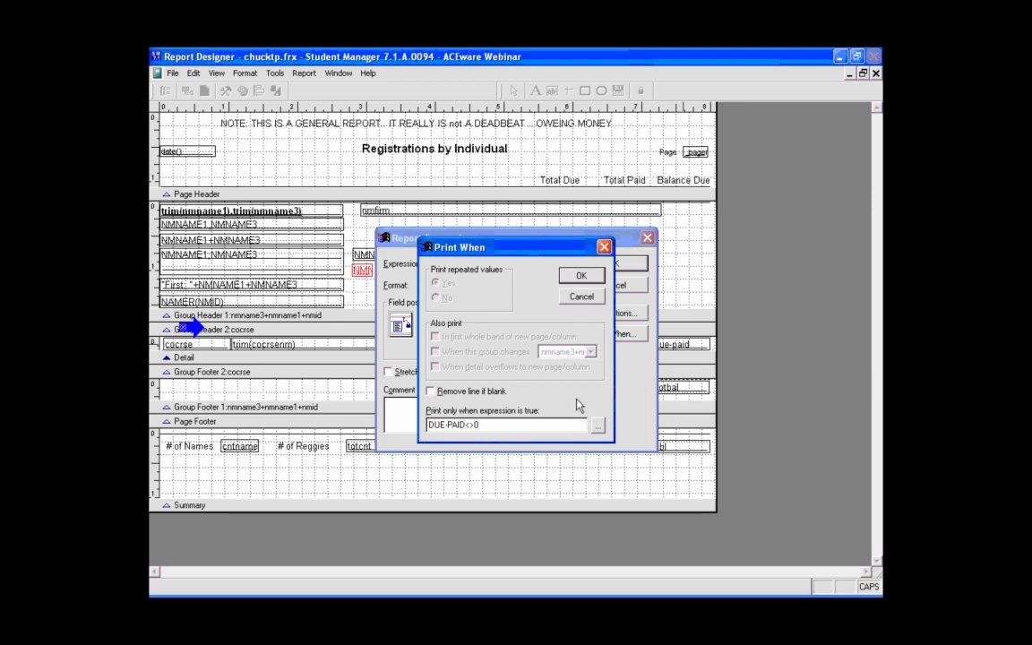
{"action": "left_click", "coordinate": [581, 275]}
{"action": "left_click", "coordinate": [614, 265]}
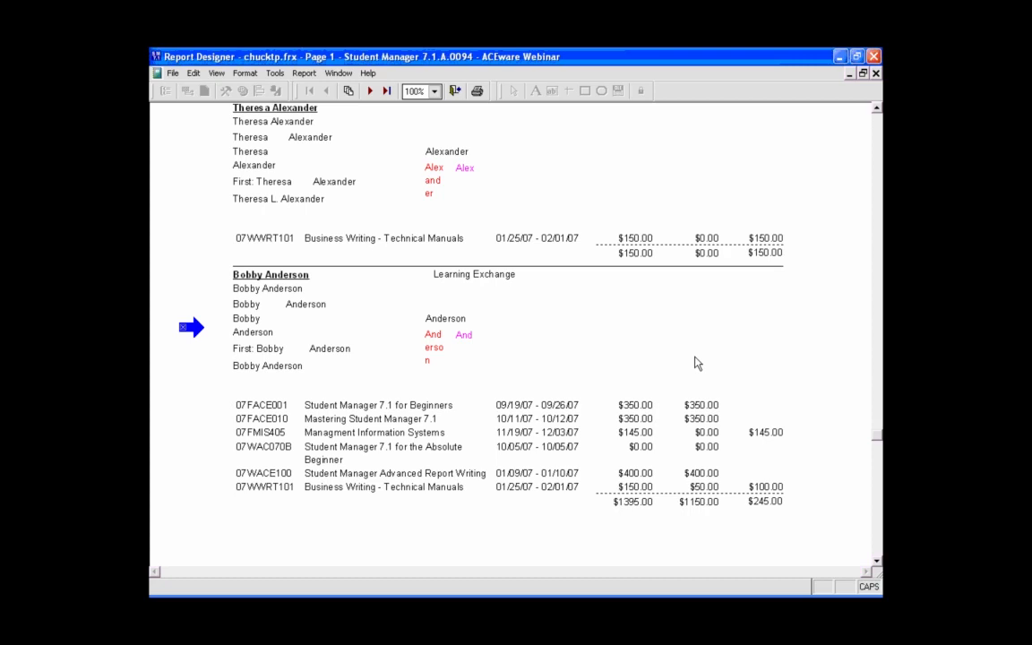
{"action": "key", "text": "Escape"}
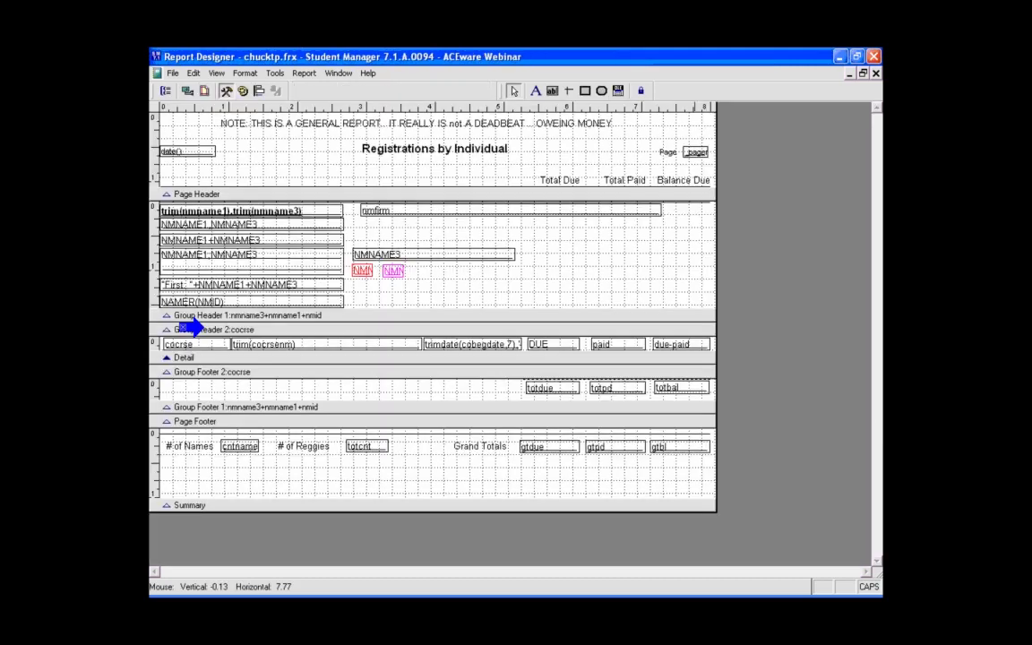
{"action": "left_click", "coordinate": [679, 347]}
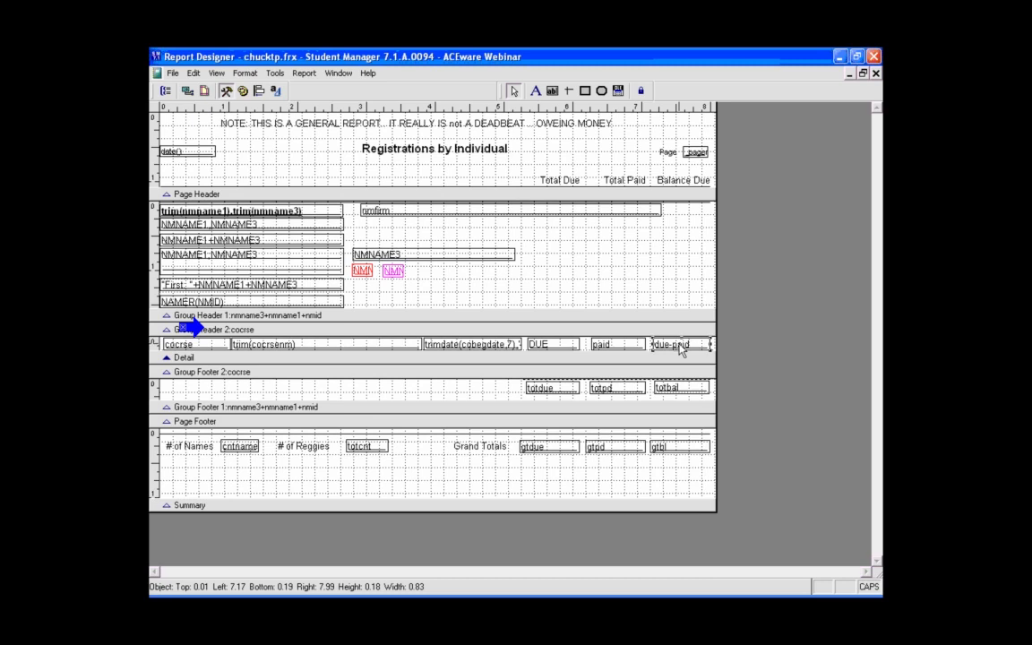
Extend the Detail band to leave blank space below its fields, and colour the due-paid field's text red
{"action": "left_click_drag", "start_coordinate": [677, 359], "coordinate": [678, 379]}
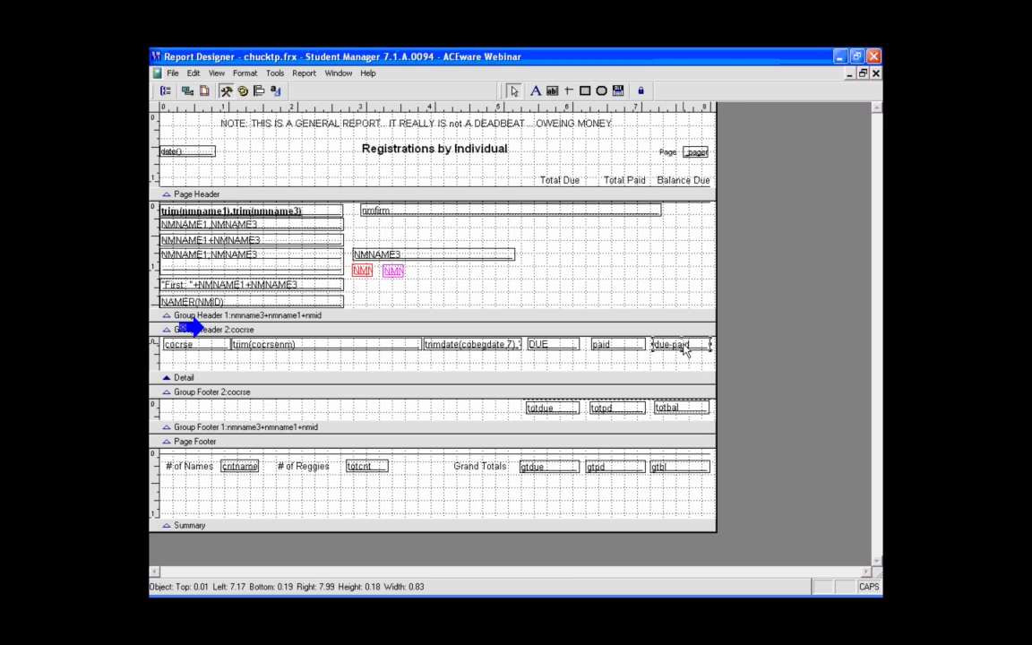
{"action": "double_click", "coordinate": [684, 347]}
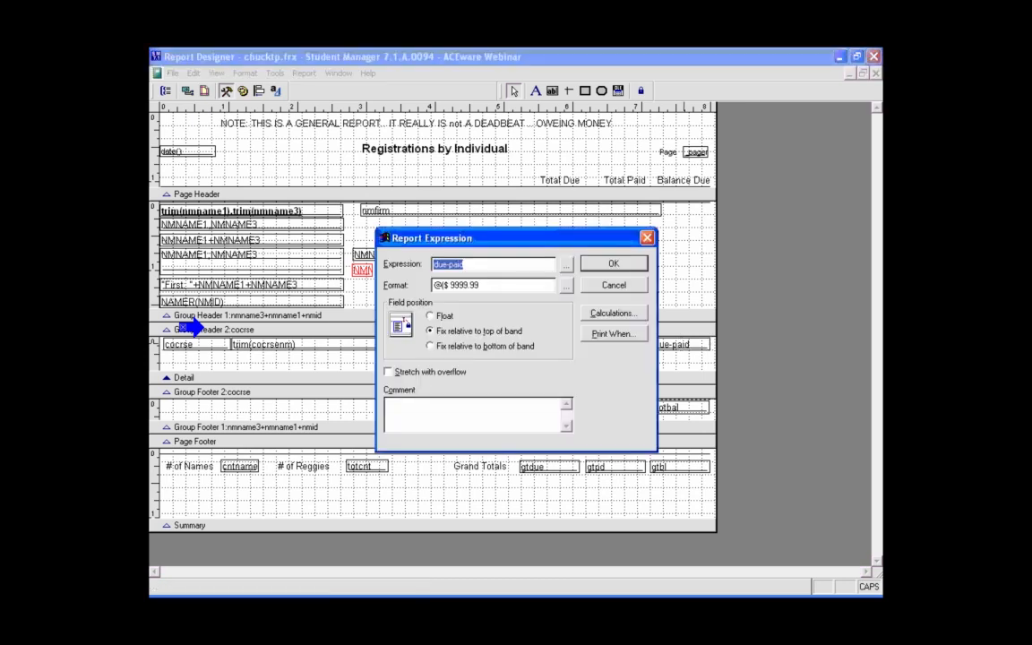
{"action": "left_click", "coordinate": [623, 286]}
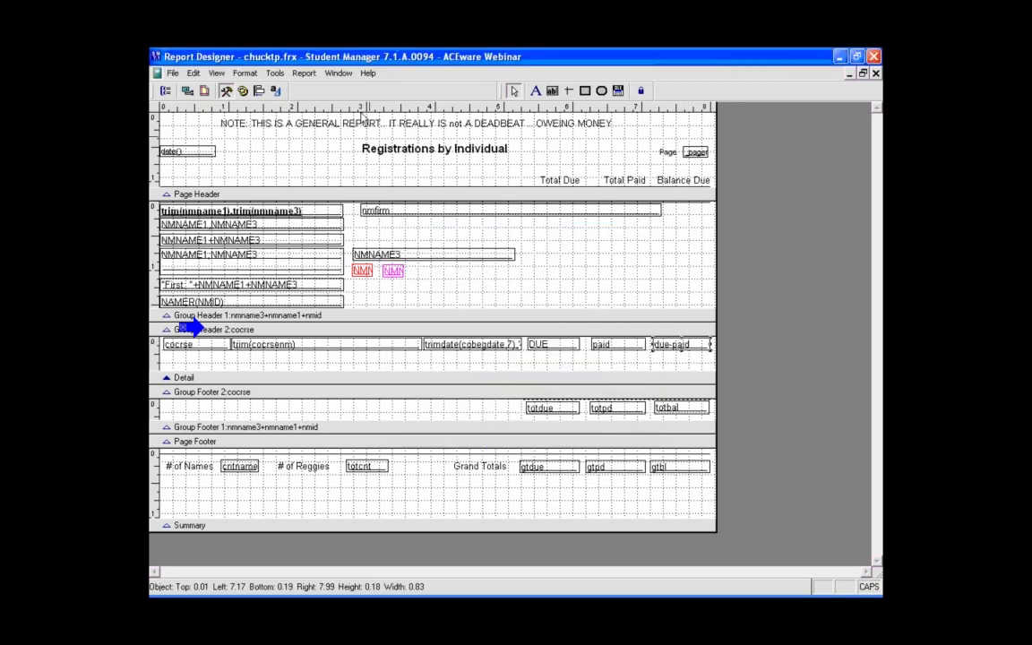
{"action": "left_click", "coordinate": [226, 92]}
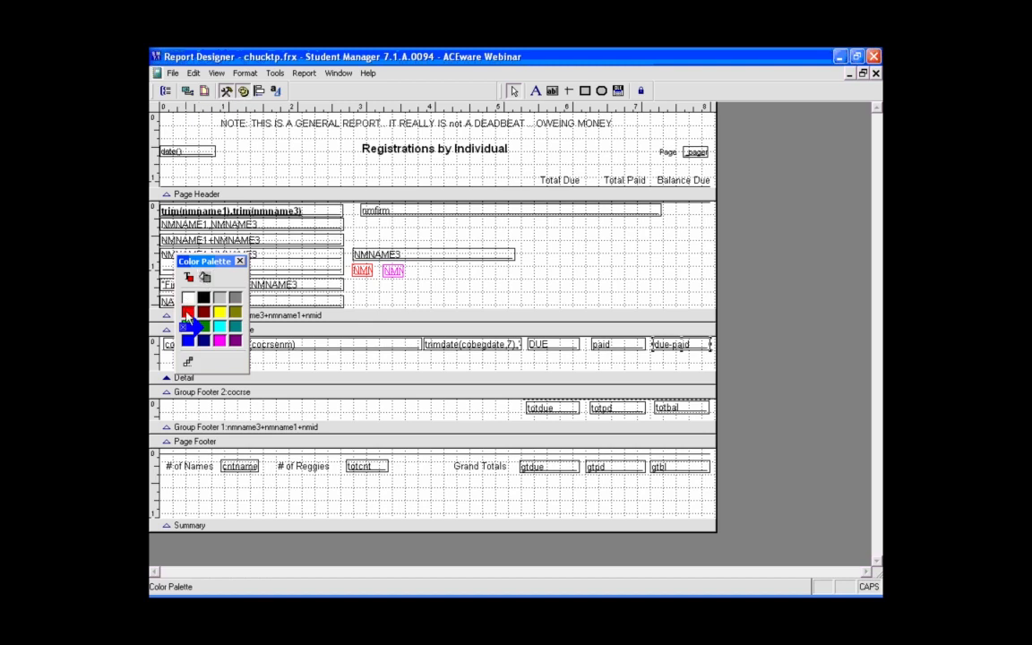
{"action": "left_click", "coordinate": [188, 278]}
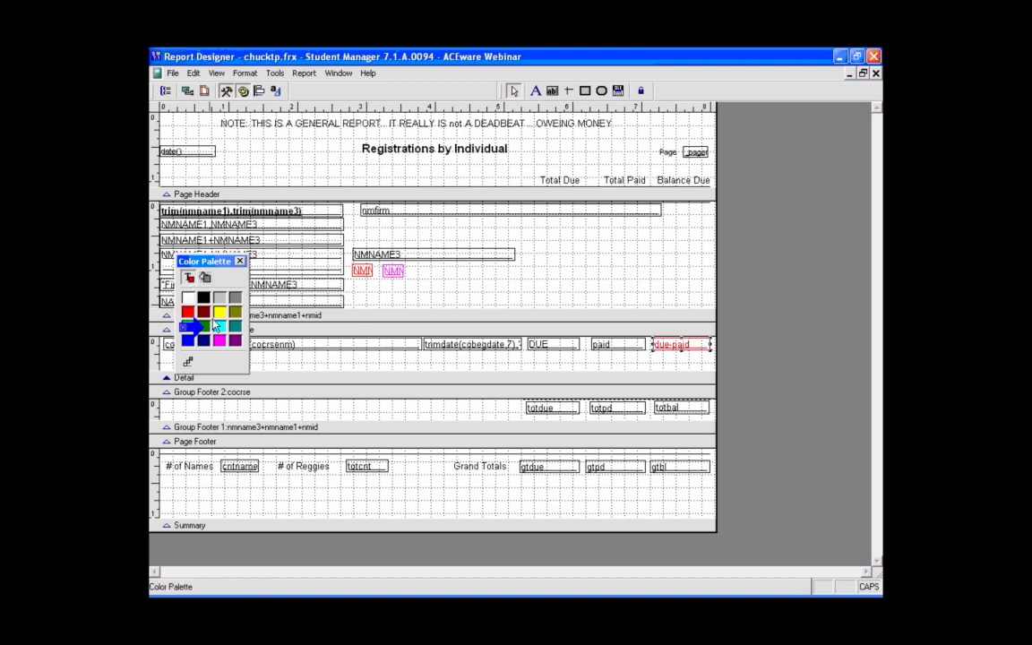
{"action": "left_click", "coordinate": [240, 261]}
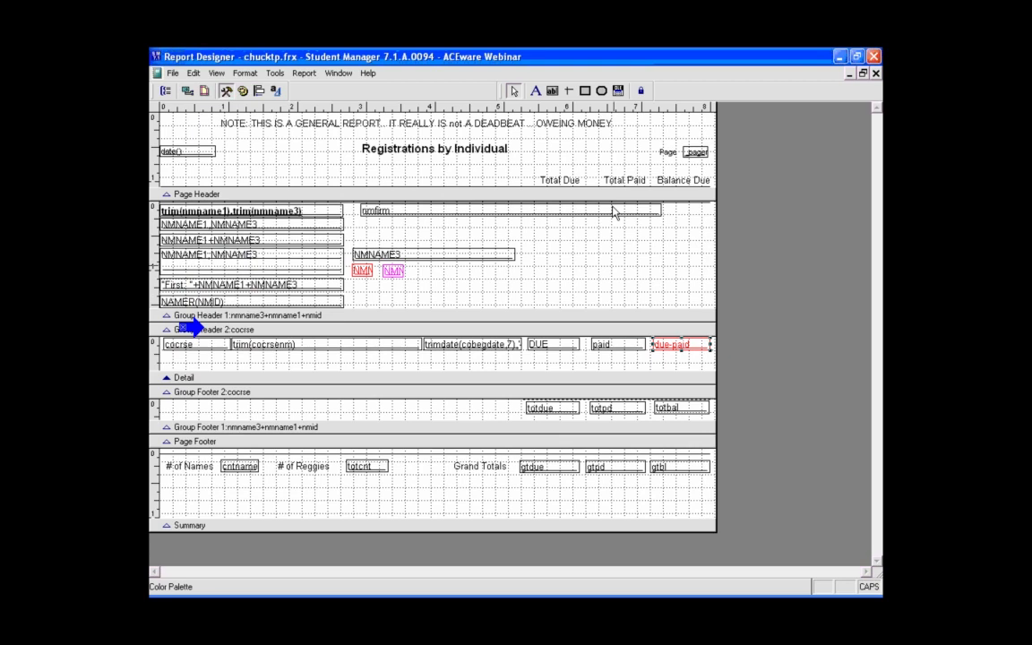
Preview the report to check the red balance amounts and the spacing between course lines
{"action": "key", "text": "ctrl+i"}
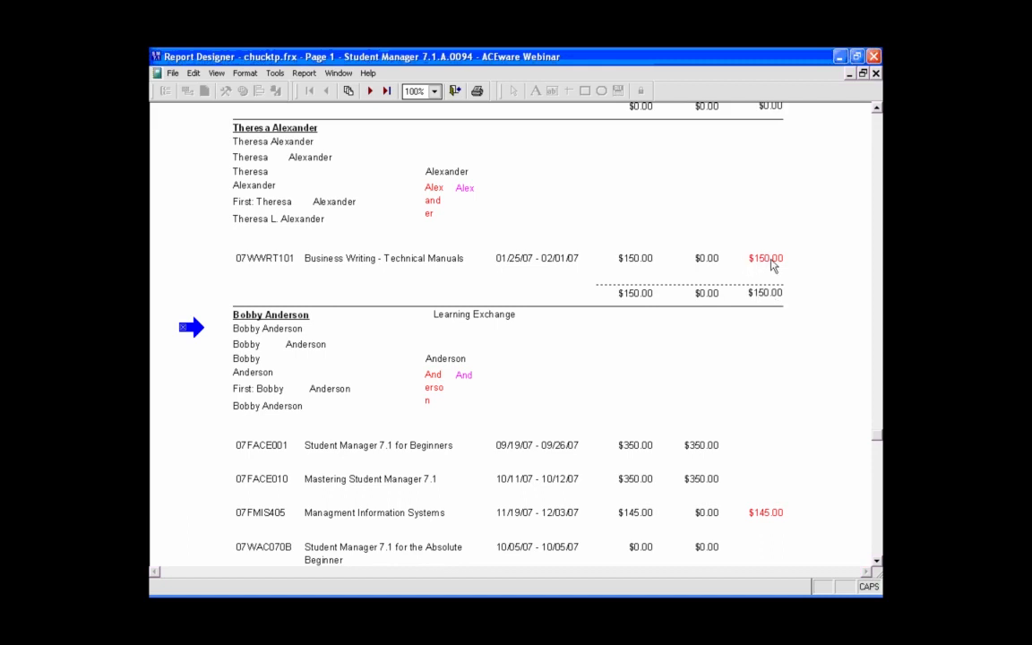
{"action": "scroll", "coordinate": [751, 449], "scroll_direction": "down", "scroll_amount": 3}
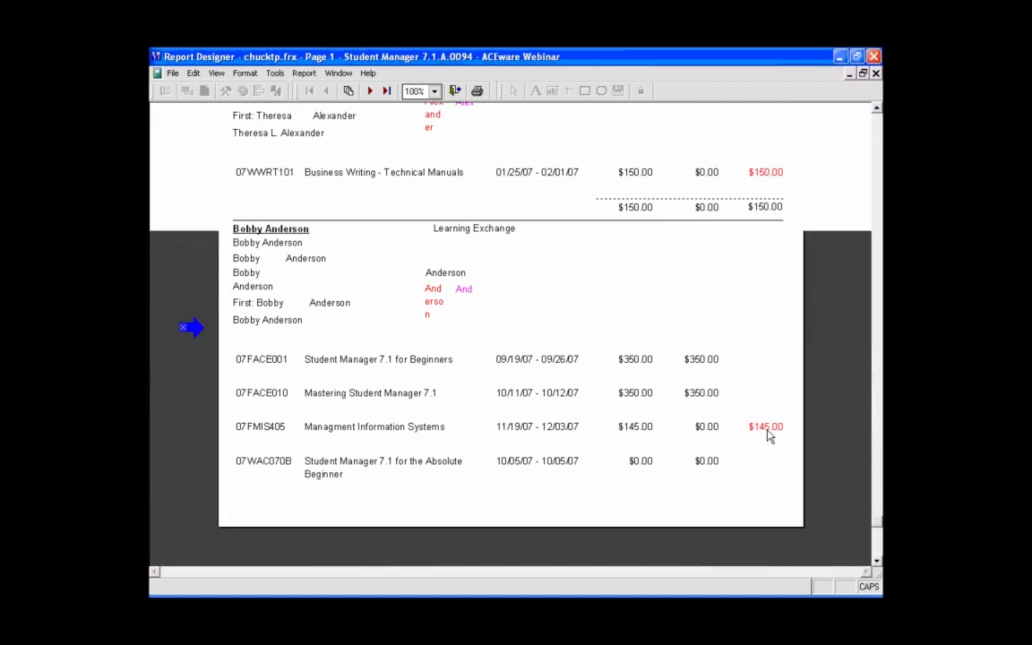
{"action": "scroll", "coordinate": [767, 417], "scroll_direction": "up", "scroll_amount": 8}
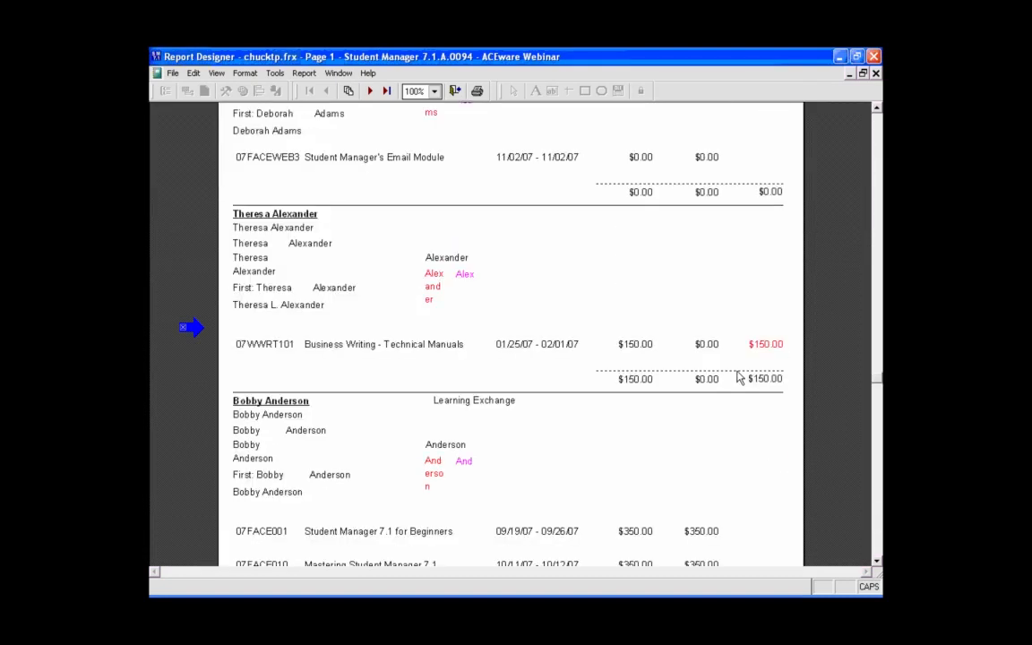
{"action": "left_click", "coordinate": [454, 92]}
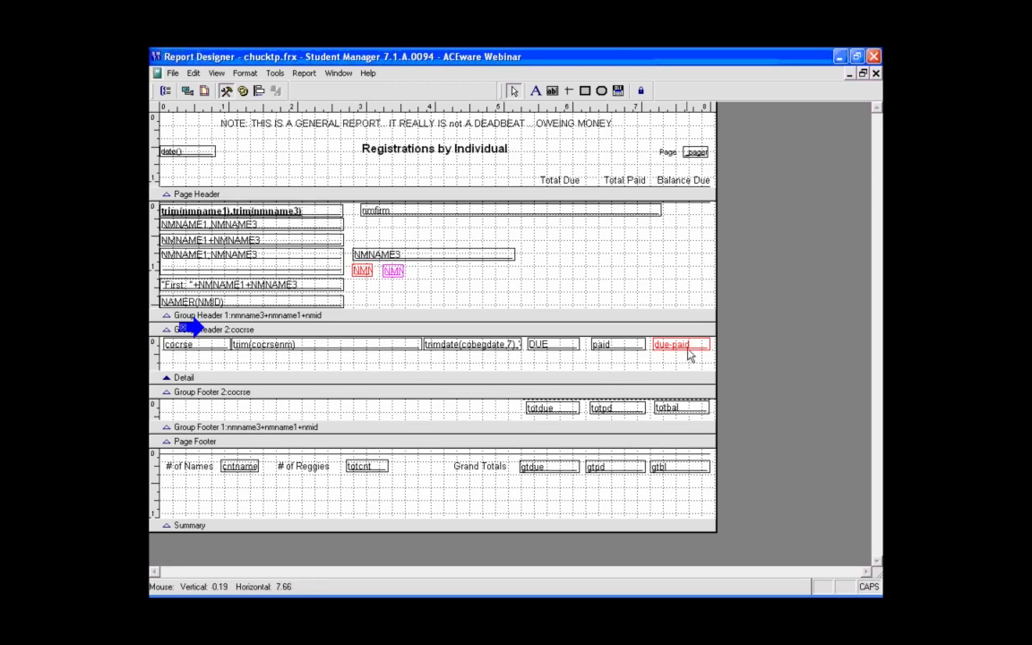
Shorten the Detail band to end just below its fields, and preview the course line spacing
{"action": "left_click_drag", "start_coordinate": [663, 378], "coordinate": [661, 357]}
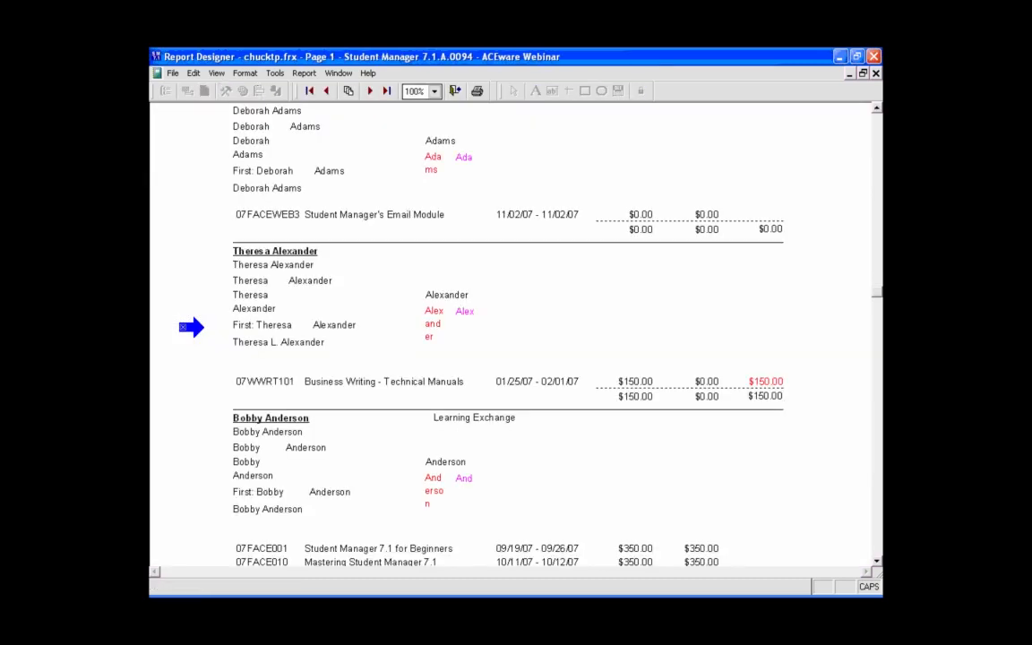
{"action": "scroll", "coordinate": [567, 360], "scroll_direction": "down", "scroll_amount": 2}
{"action": "scroll", "coordinate": [564, 358], "scroll_direction": "down", "scroll_amount": 3}
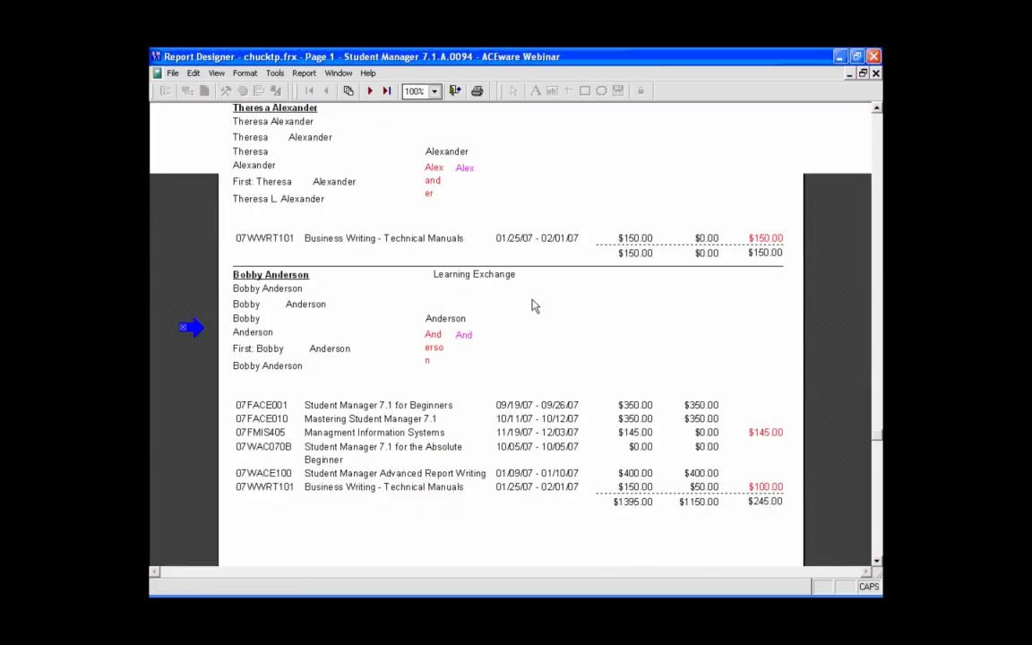
{"action": "scroll", "coordinate": [527, 296], "scroll_direction": "up", "scroll_amount": 2}
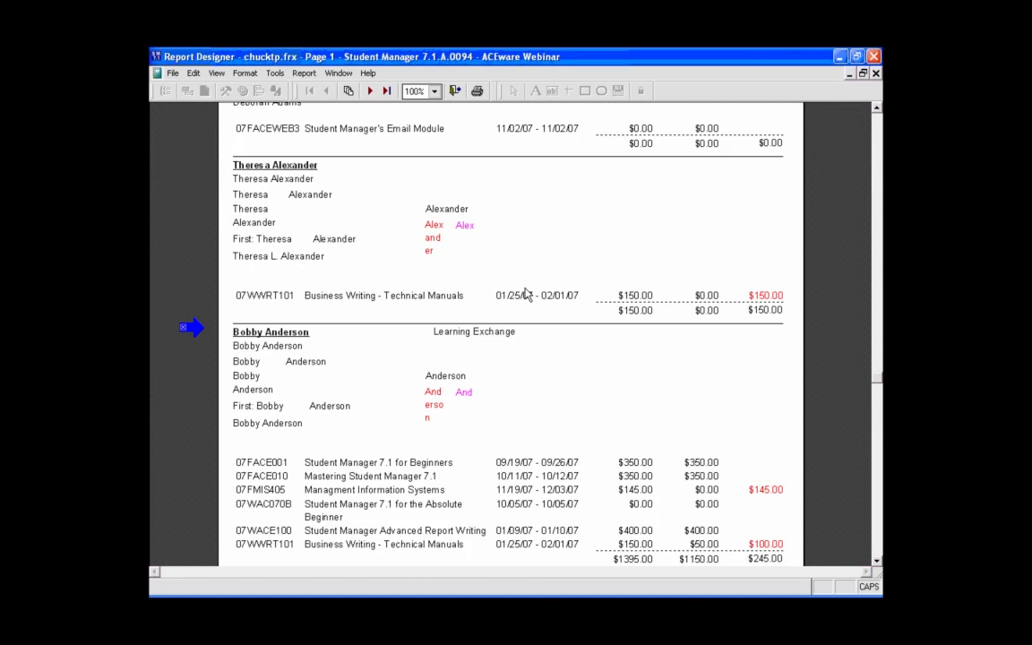
{"action": "key", "text": "Escape"}
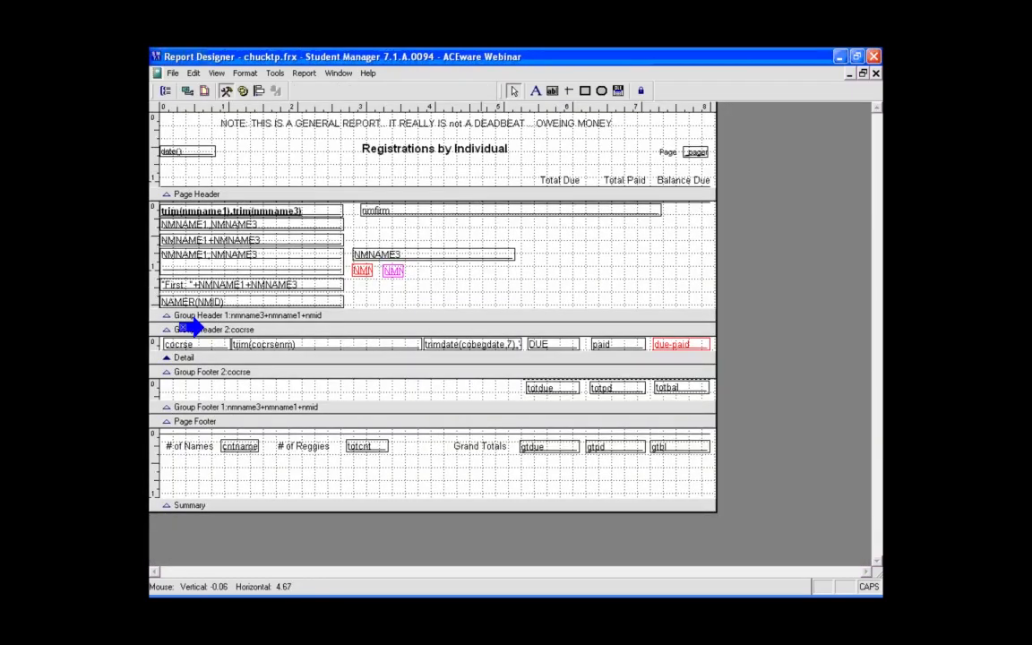
Preview the report through page 7 and return to page 6, examining how the balance amounts and totals print for each person
{"action": "key", "text": "ctrl+i"}
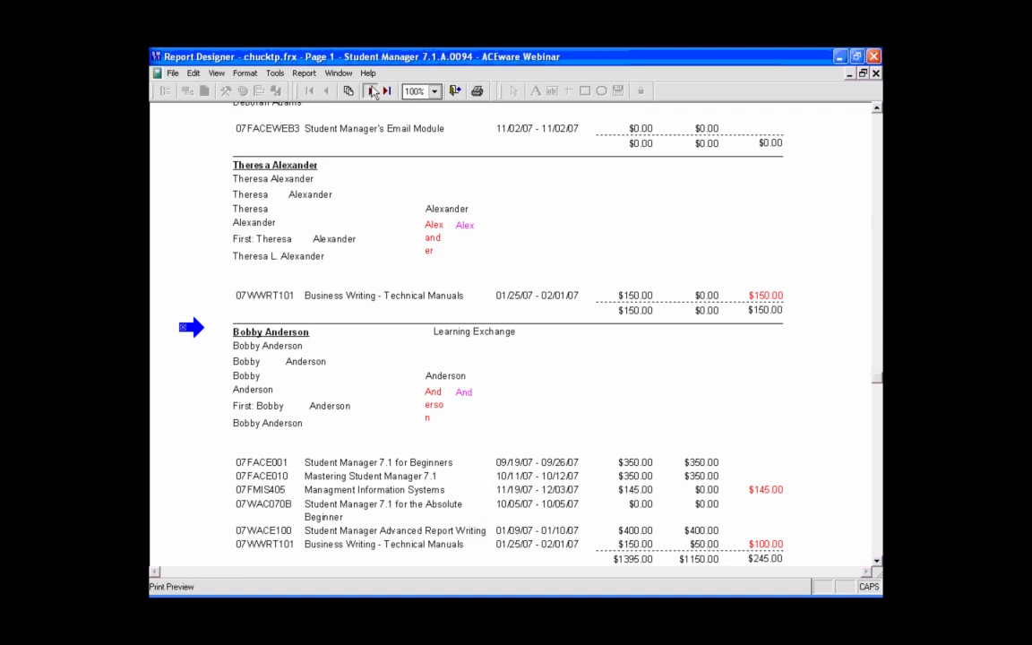
{"action": "left_click", "coordinate": [372, 90]}
{"action": "left_click", "coordinate": [372, 91]}
{"action": "left_click", "coordinate": [372, 91]}
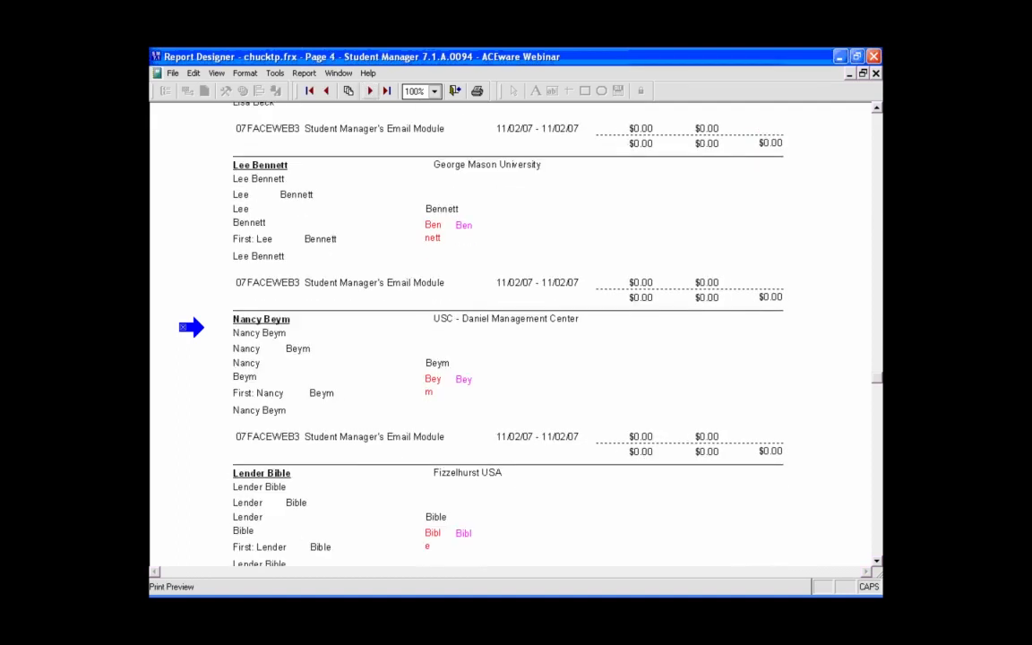
{"action": "left_click", "coordinate": [370, 90]}
{"action": "left_click", "coordinate": [370, 90]}
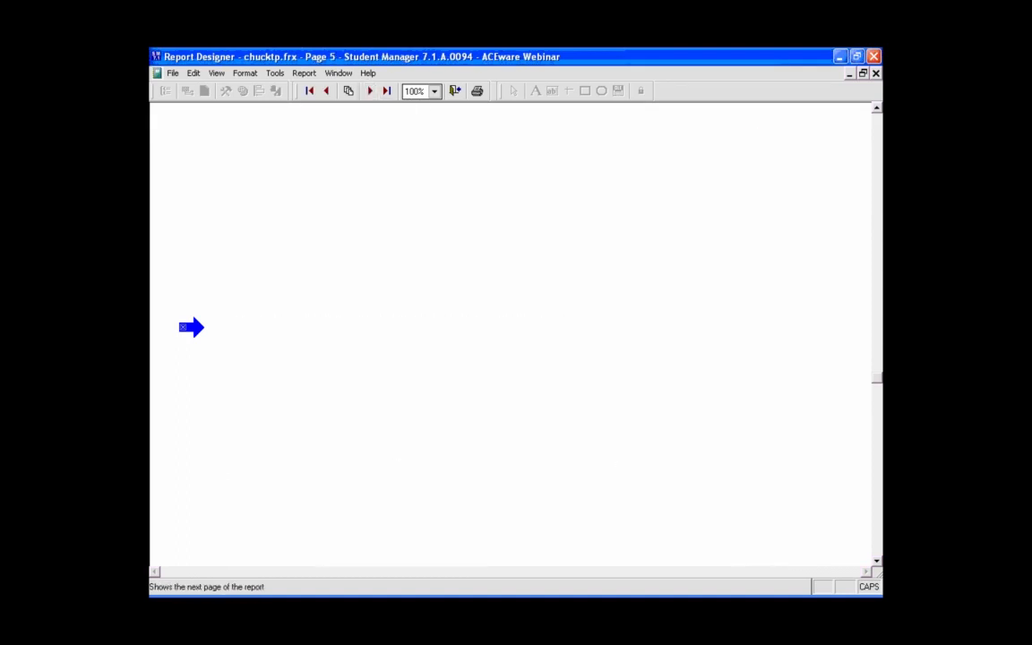
{"action": "left_click", "coordinate": [370, 91]}
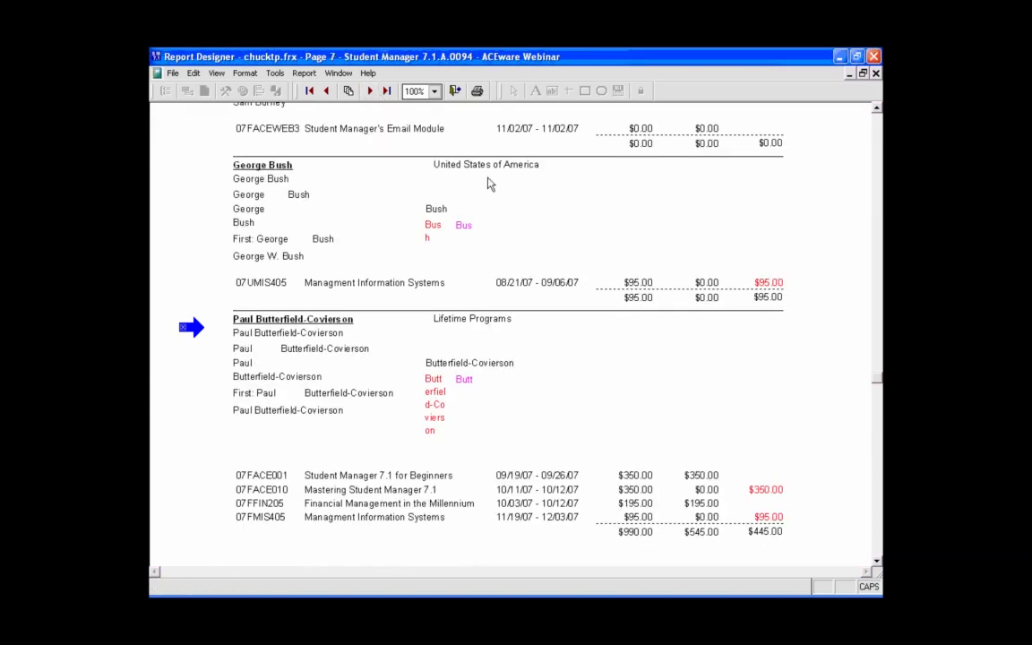
{"action": "left_click", "coordinate": [326, 90]}
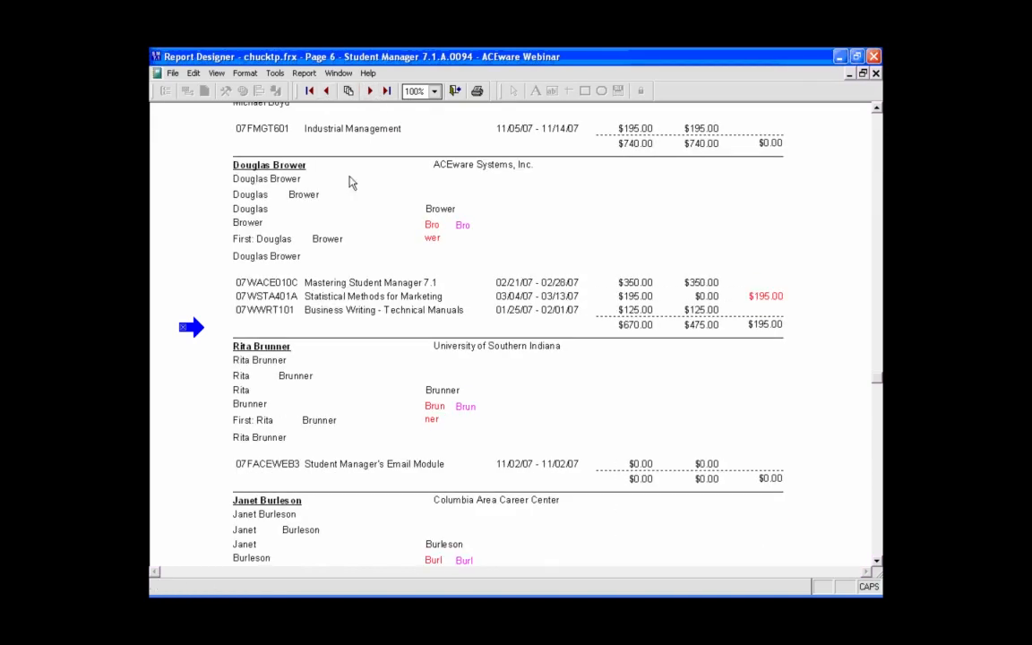
{"action": "left_click", "coordinate": [454, 91]}
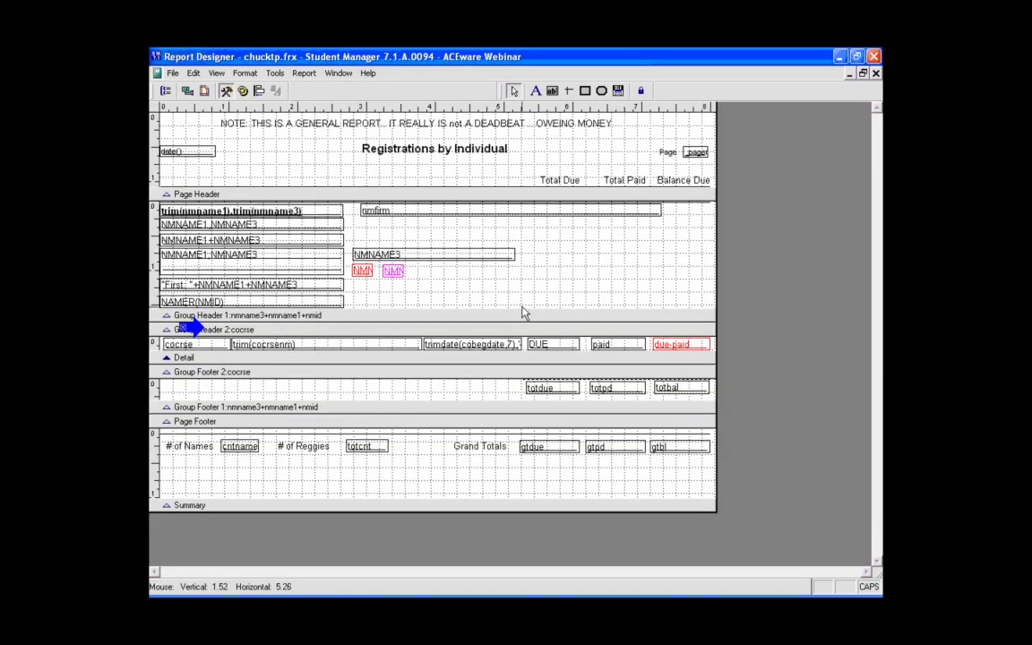
Insert the picture ace64.ico into the Group Header 1 band below the nmfirm field, and preview the report
{"action": "left_click", "coordinate": [619, 91]}
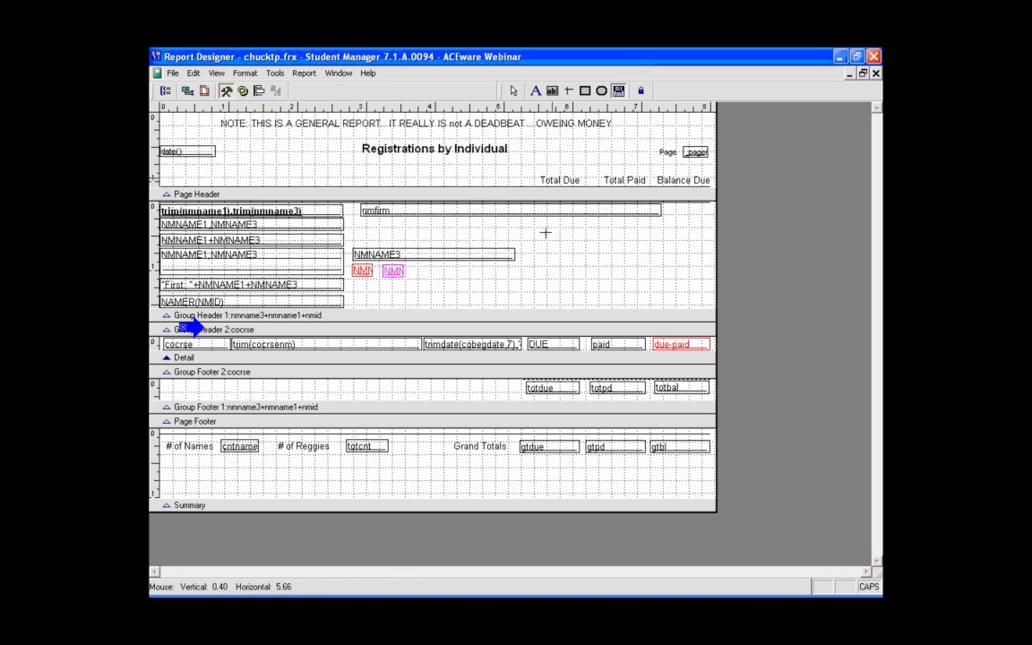
{"action": "left_click_drag", "start_coordinate": [532, 223], "coordinate": [625, 297]}
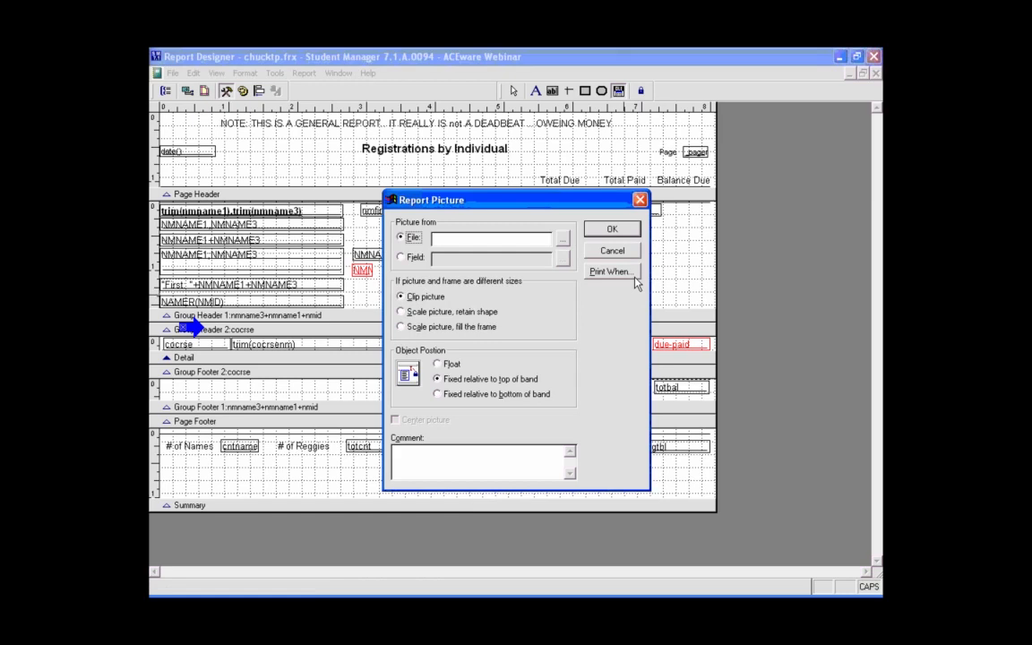
{"action": "left_click", "coordinate": [562, 238]}
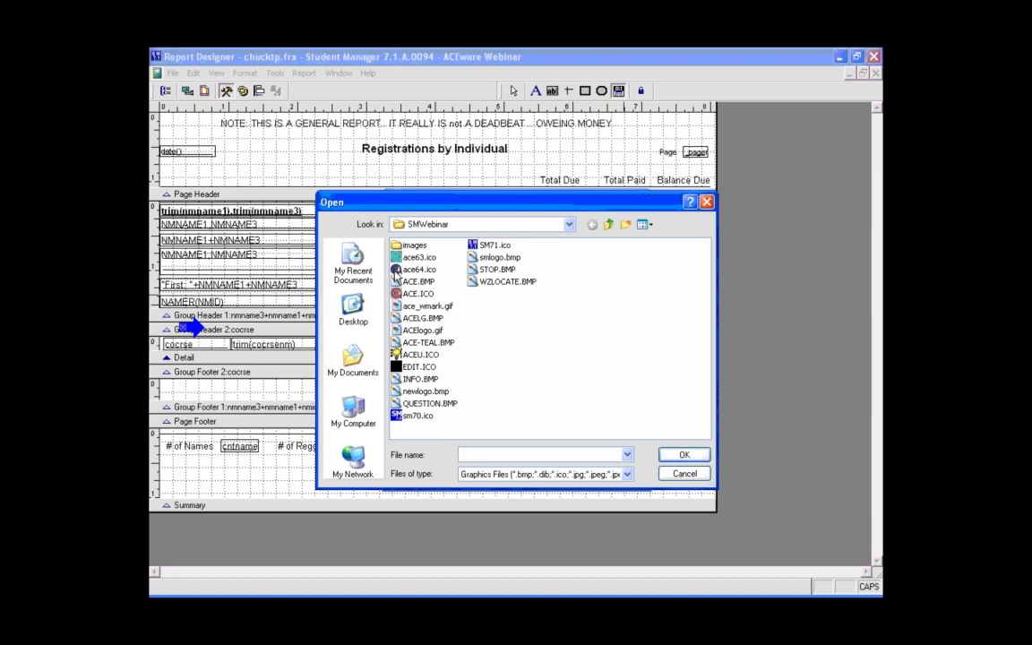
{"action": "left_click", "coordinate": [399, 269]}
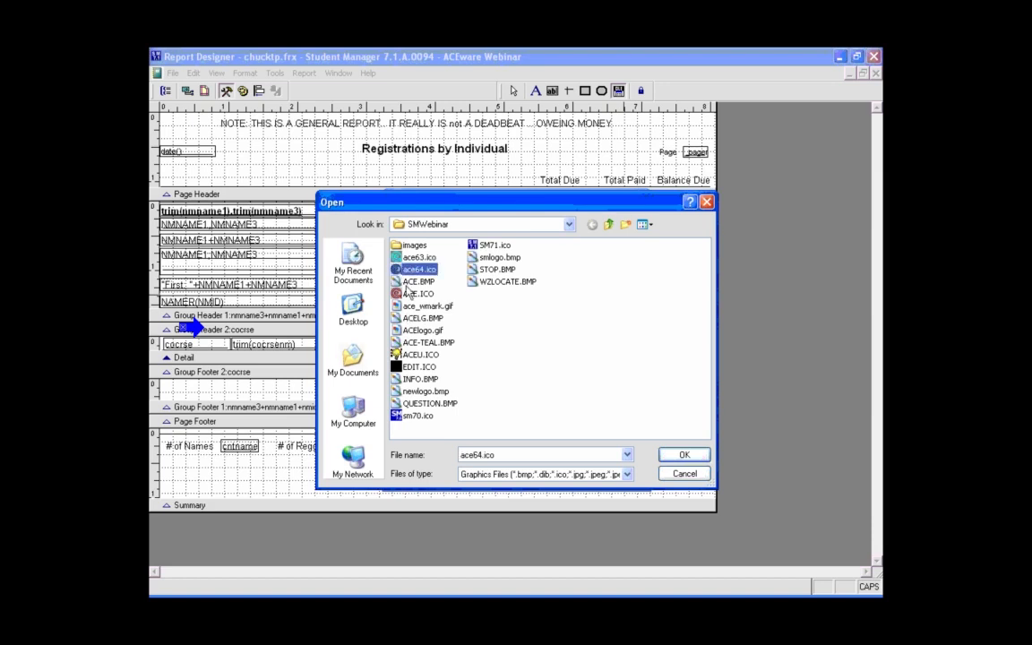
{"action": "left_click", "coordinate": [684, 457]}
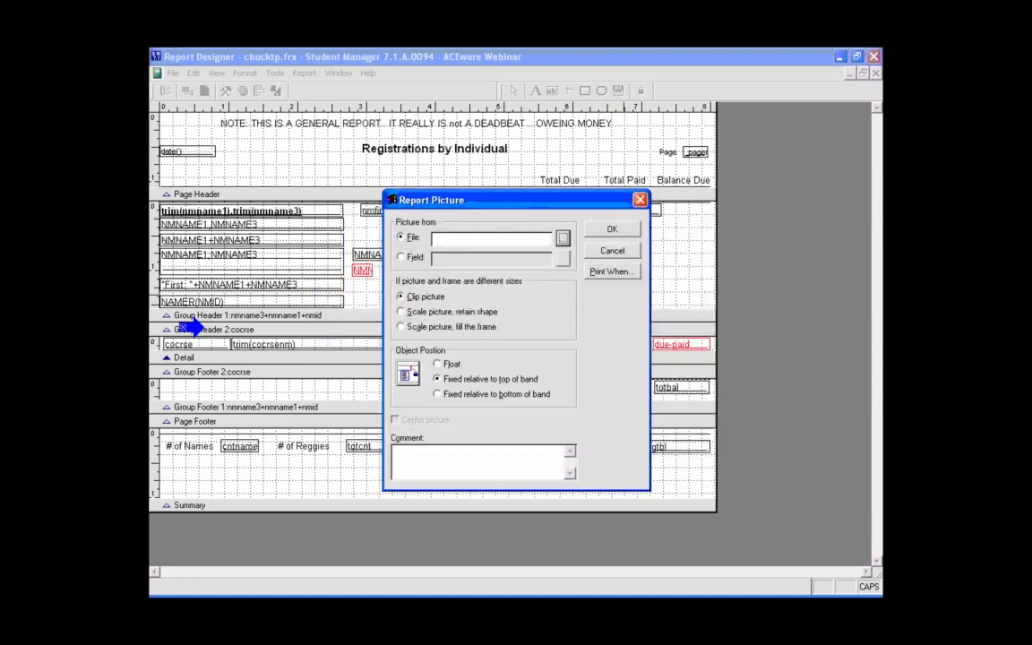
{"action": "left_click", "coordinate": [612, 229]}
{"action": "key", "text": "ctrl+i"}
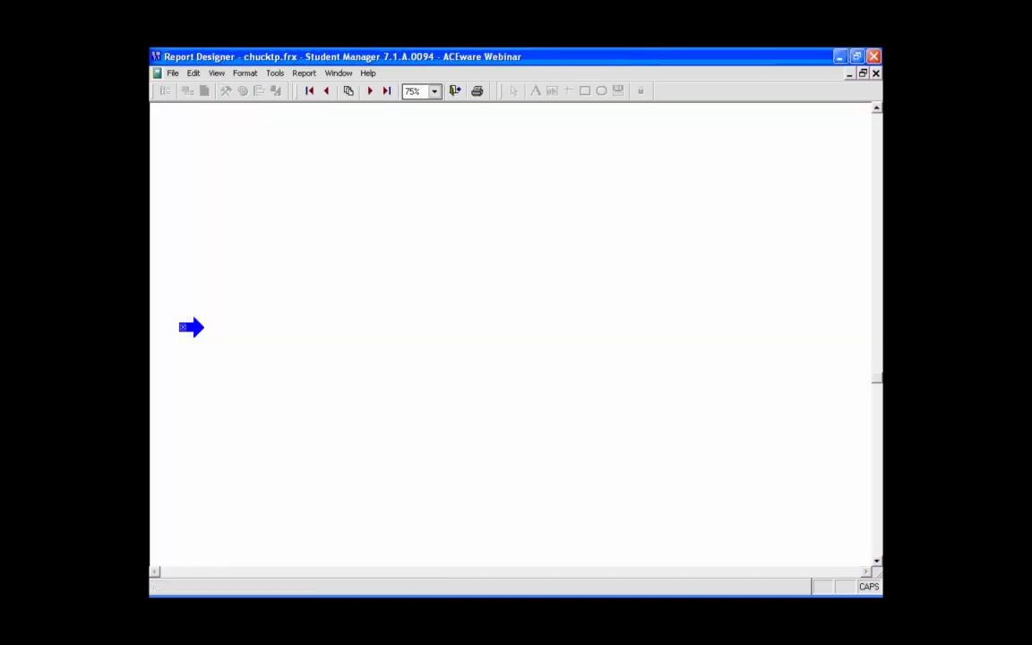
{"action": "key", "text": "Escape"}
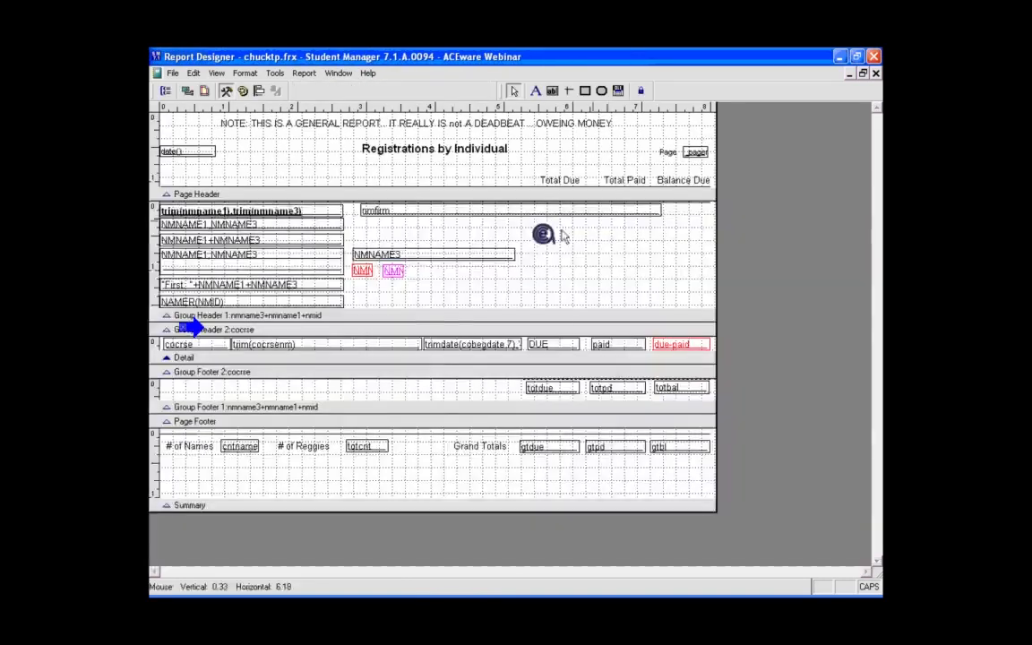
Replace the Group Header 1 picture with ACE.BMP, and preview how it prints beside each person's name
{"action": "double_click", "coordinate": [543, 238]}
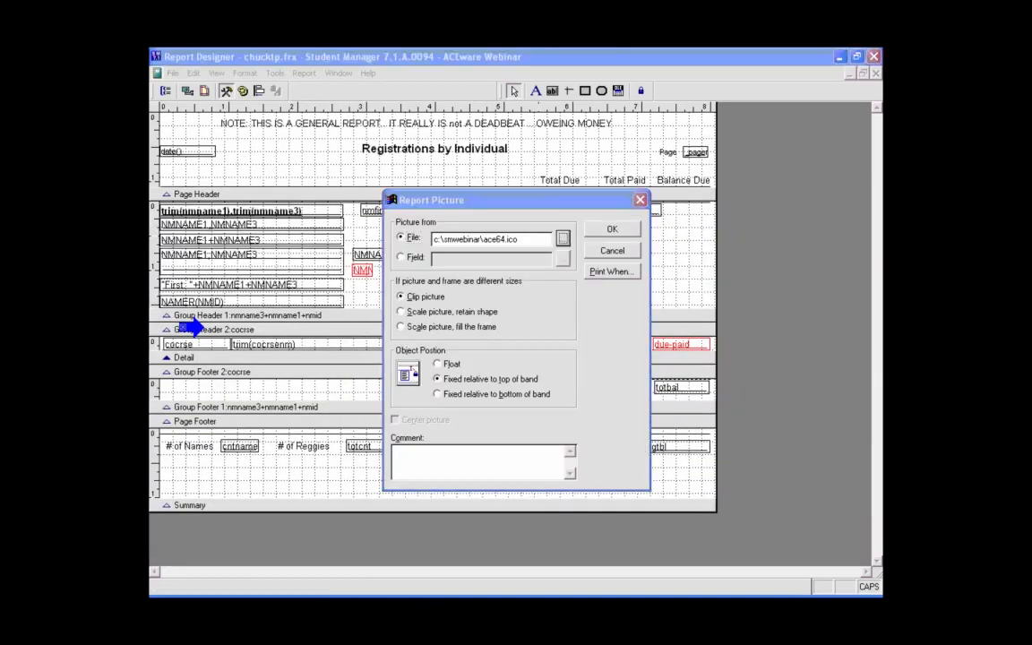
{"action": "left_click", "coordinate": [562, 239]}
{"action": "double_click", "coordinate": [419, 282]}
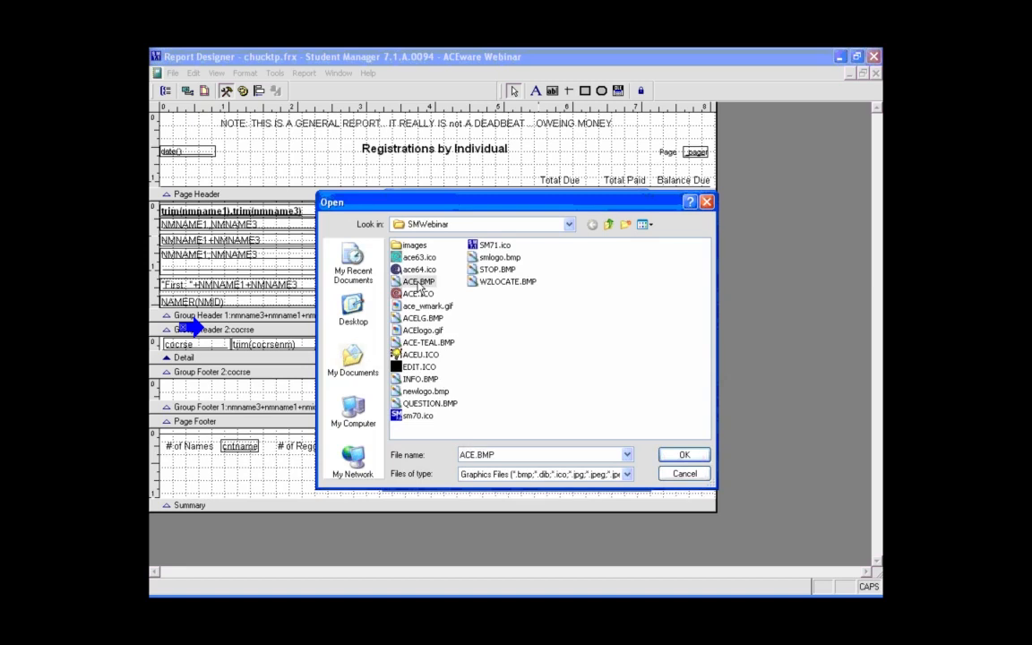
{"action": "left_click", "coordinate": [613, 230]}
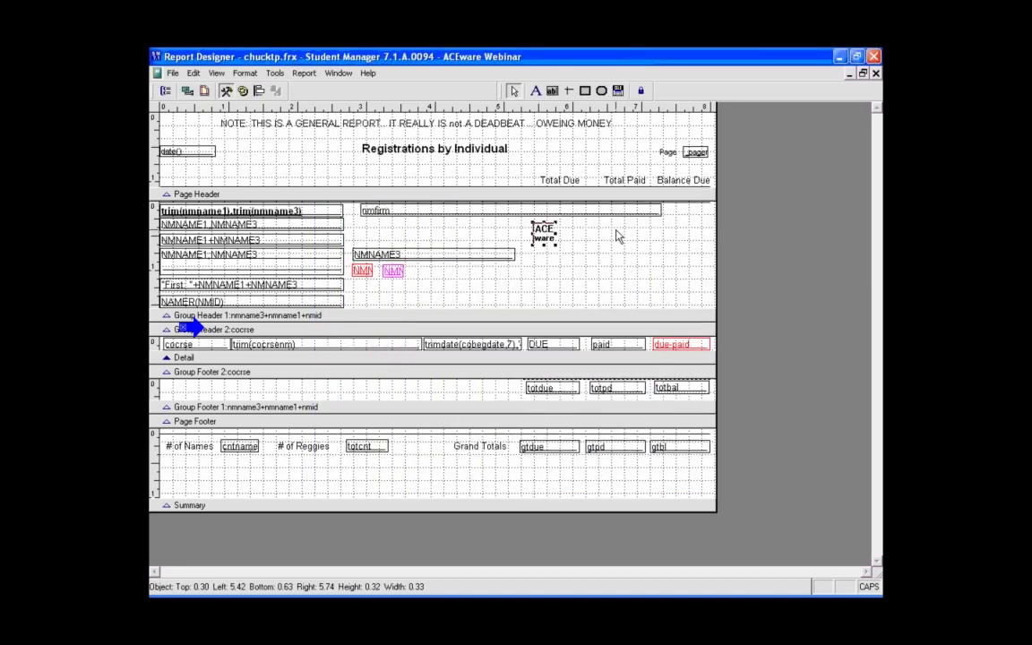
{"action": "key", "text": "ctrl+i"}
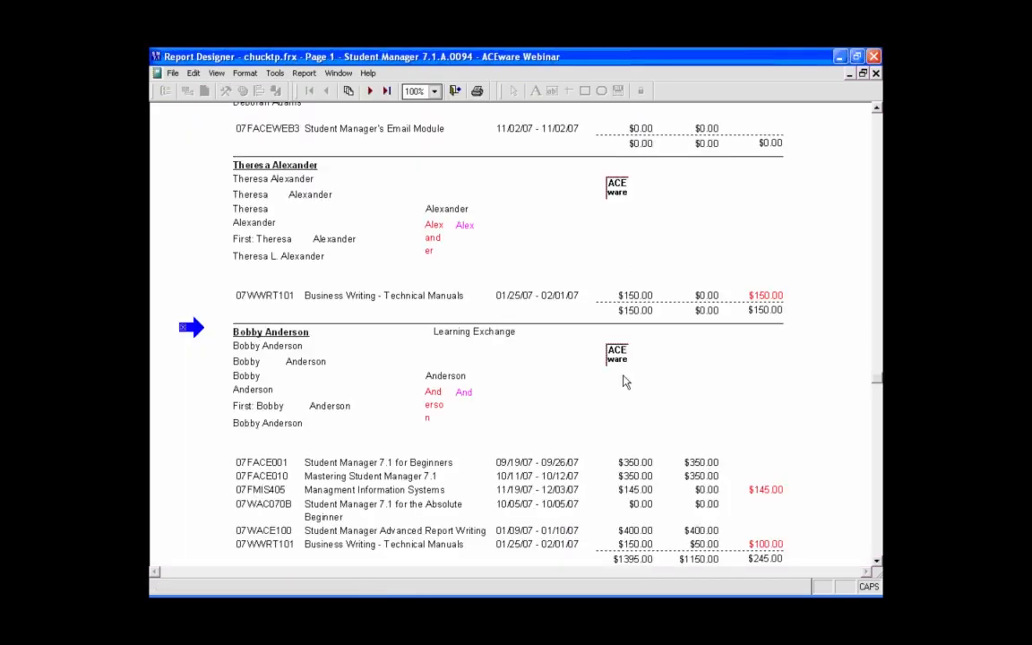
{"action": "key", "text": "Escape"}
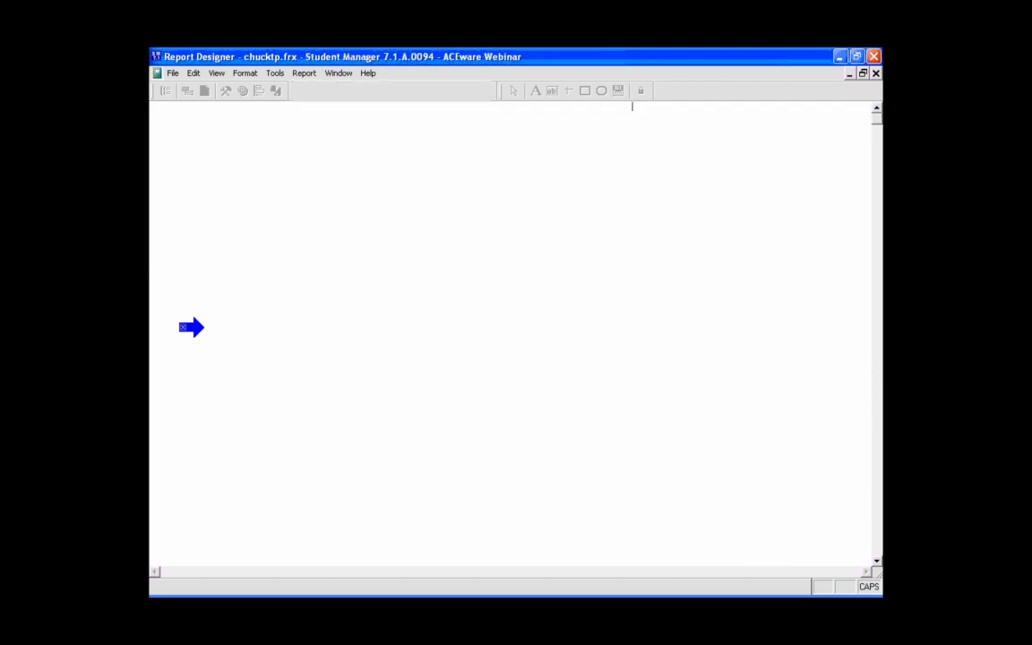
Set the ACE picture's Print When expression to NMFIRM='ACEware'
{"action": "double_click", "coordinate": [543, 235]}
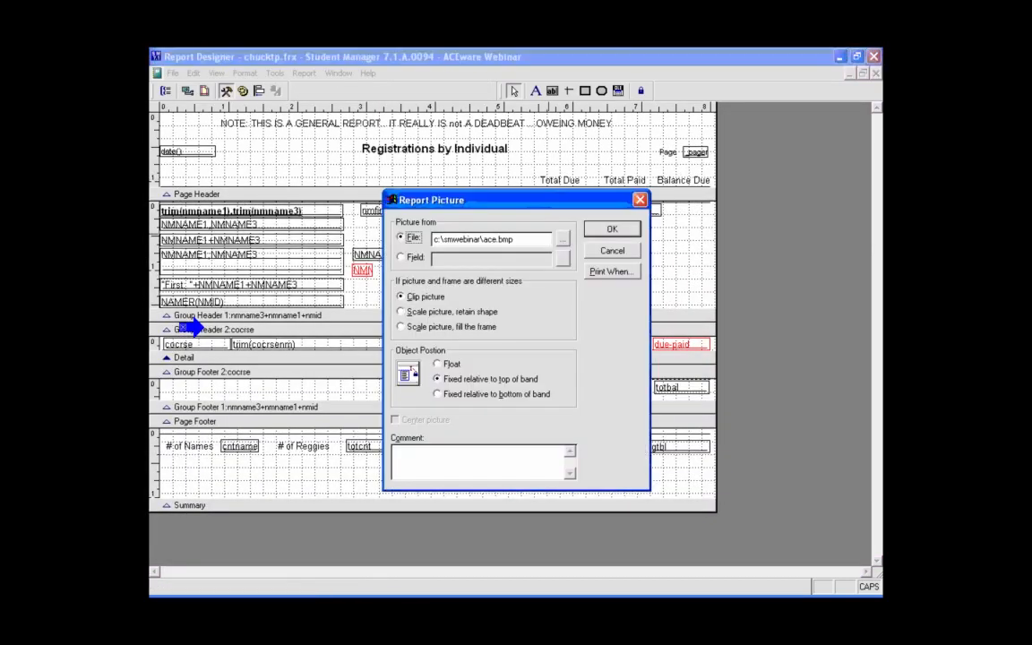
{"action": "left_click", "coordinate": [608, 272]}
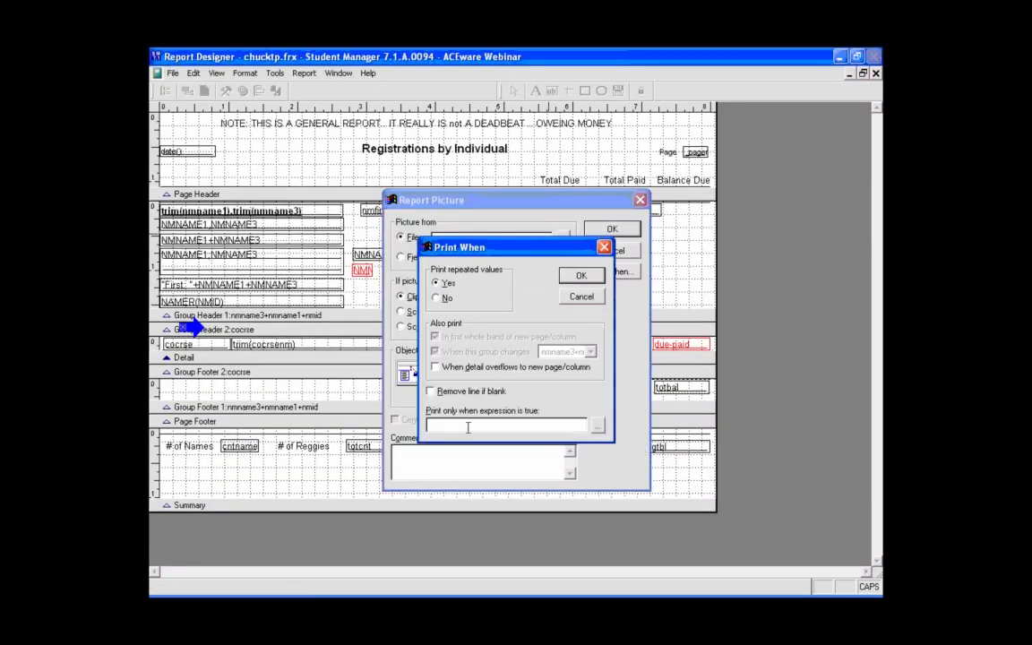
{"action": "type", "text": "NM"}
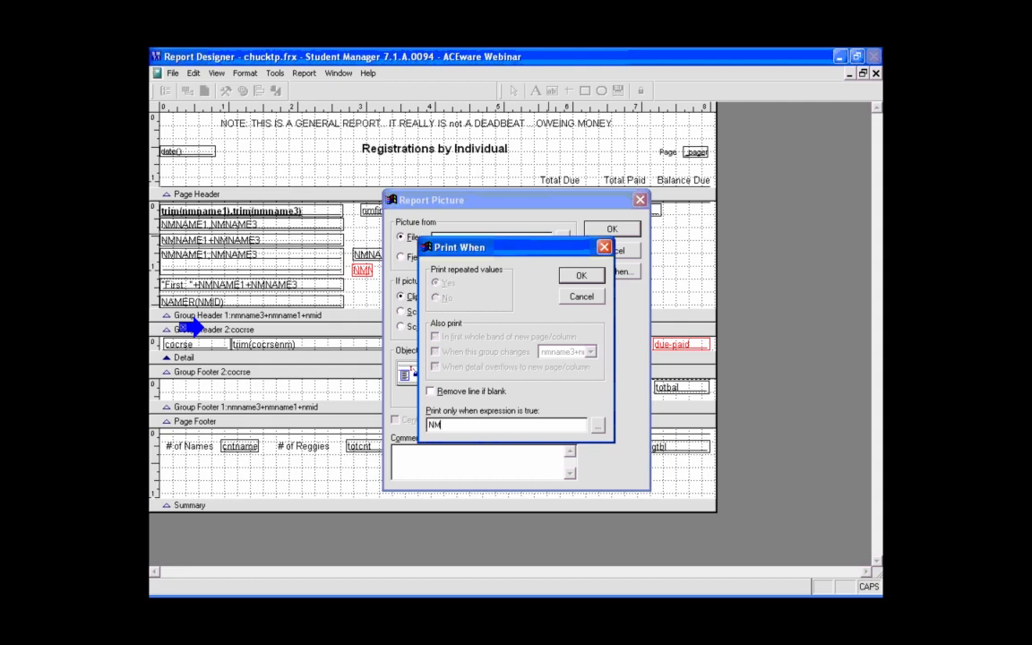
{"action": "type", "text": "FIRM"}
{"action": "type", "text": "='c"}
{"action": "type", "text": "CE"}
{"action": "type", "text": "ware"}
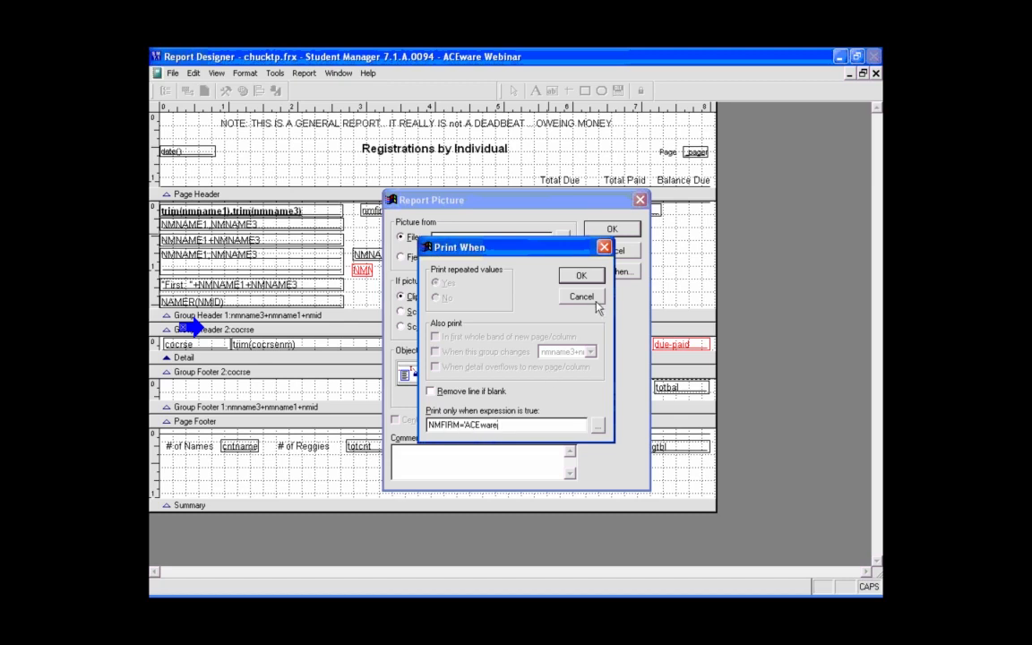
{"action": "left_click", "coordinate": [581, 276]}
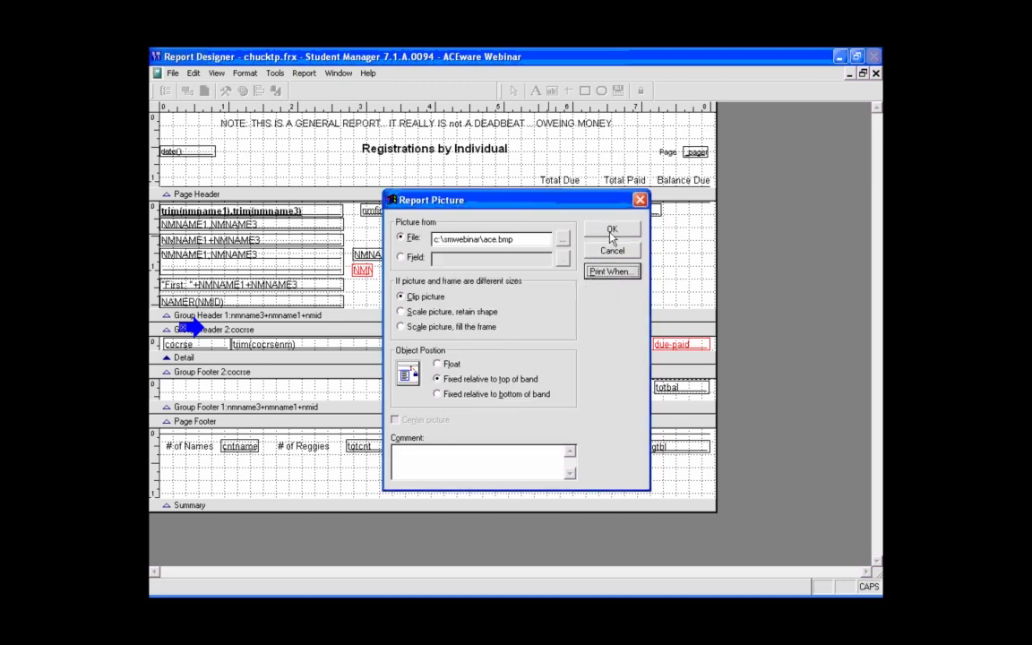
{"action": "left_click", "coordinate": [612, 231]}
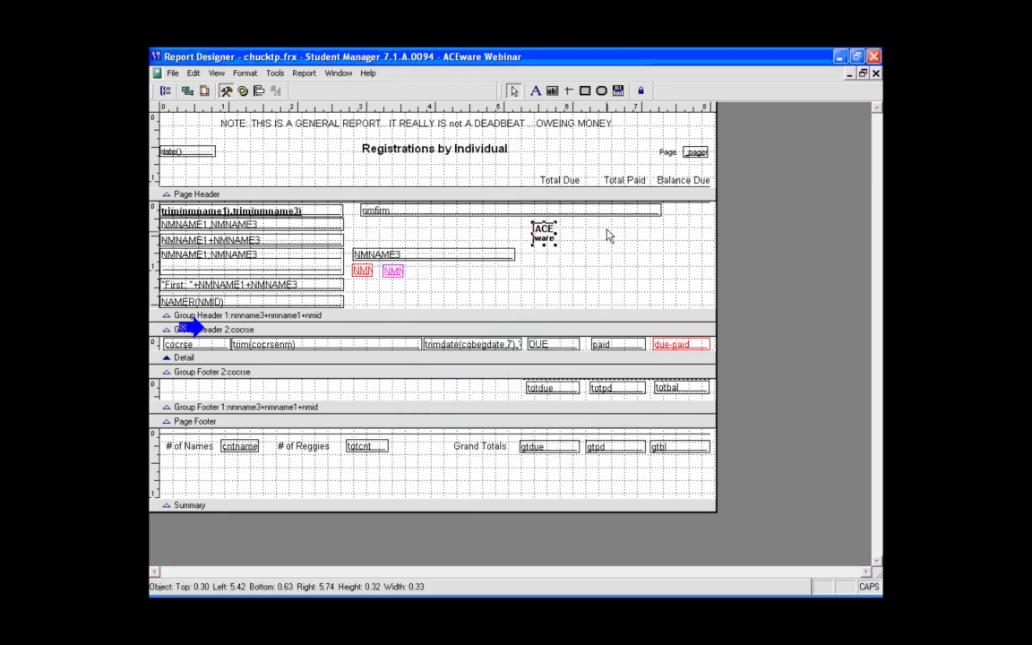
Preview the report through page 10, examining which people's entries print the ACE picture
{"action": "key", "text": "ctrl+i"}
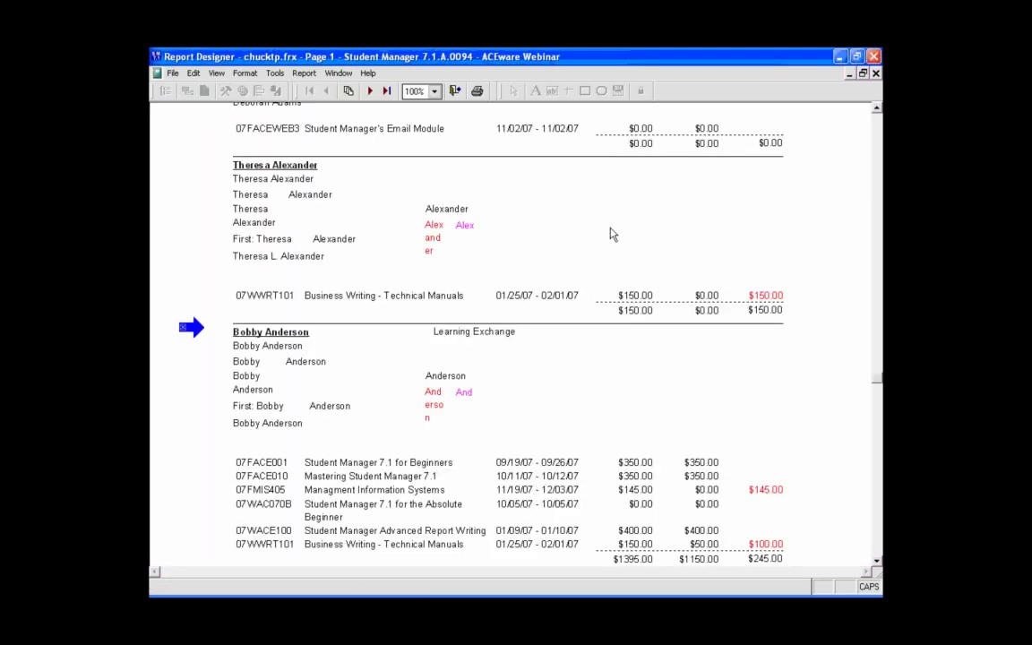
{"action": "left_click", "coordinate": [610, 234]}
{"action": "left_click", "coordinate": [370, 90]}
{"action": "left_click", "coordinate": [370, 91]}
{"action": "left_click", "coordinate": [371, 90]}
{"action": "left_click", "coordinate": [370, 90]}
{"action": "left_click", "coordinate": [370, 90]}
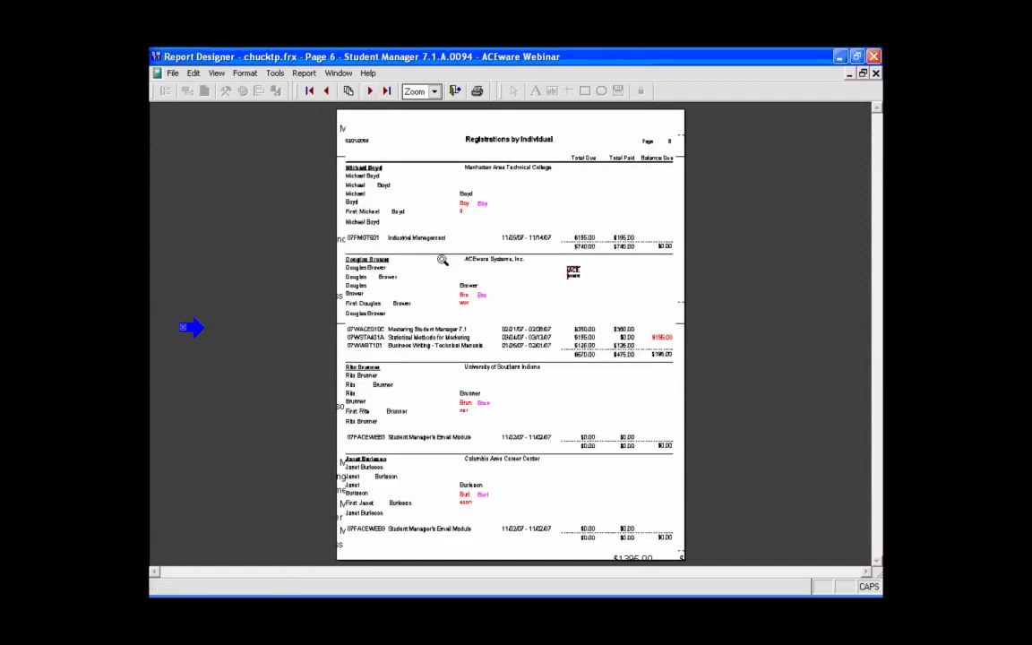
{"action": "left_click", "coordinate": [370, 91]}
{"action": "left_click", "coordinate": [370, 91]}
{"action": "left_click", "coordinate": [370, 91]}
{"action": "left_click", "coordinate": [370, 91]}
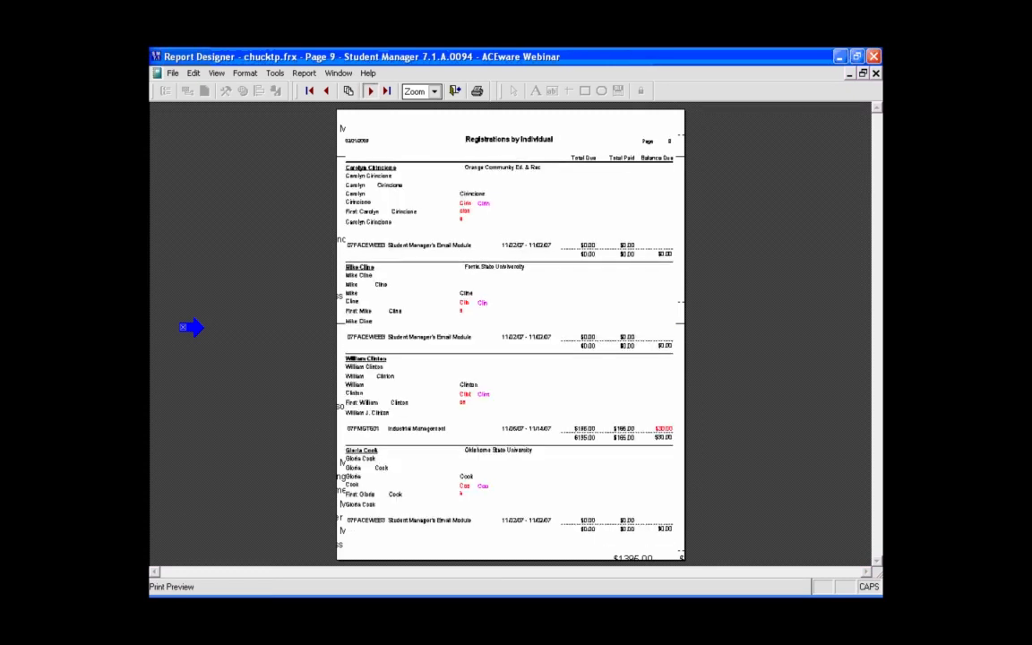
{"action": "left_click", "coordinate": [370, 91]}
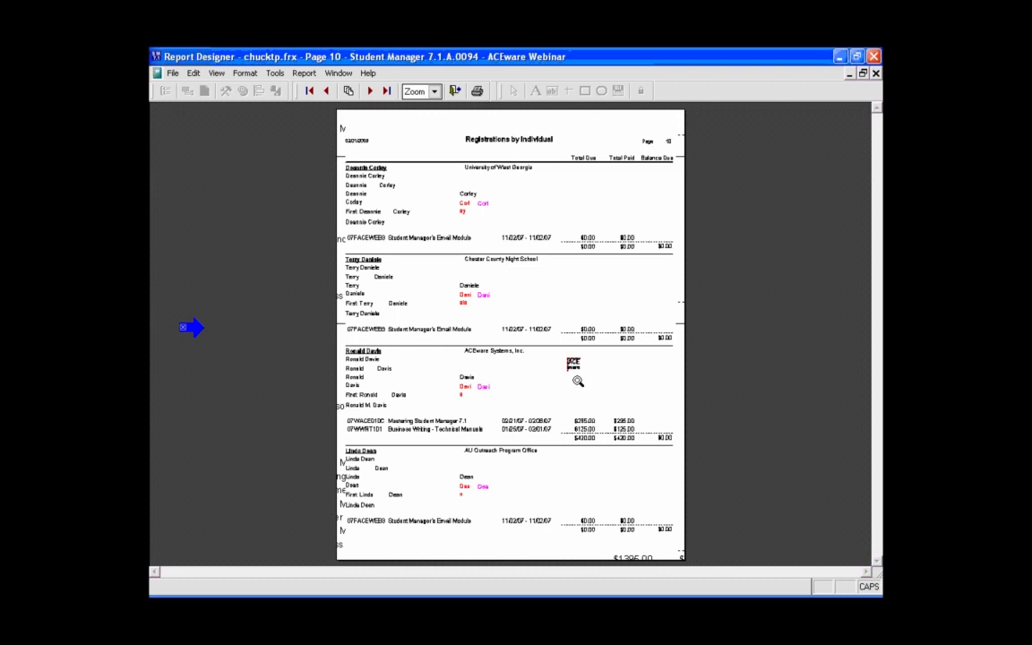
{"action": "left_click", "coordinate": [456, 91]}
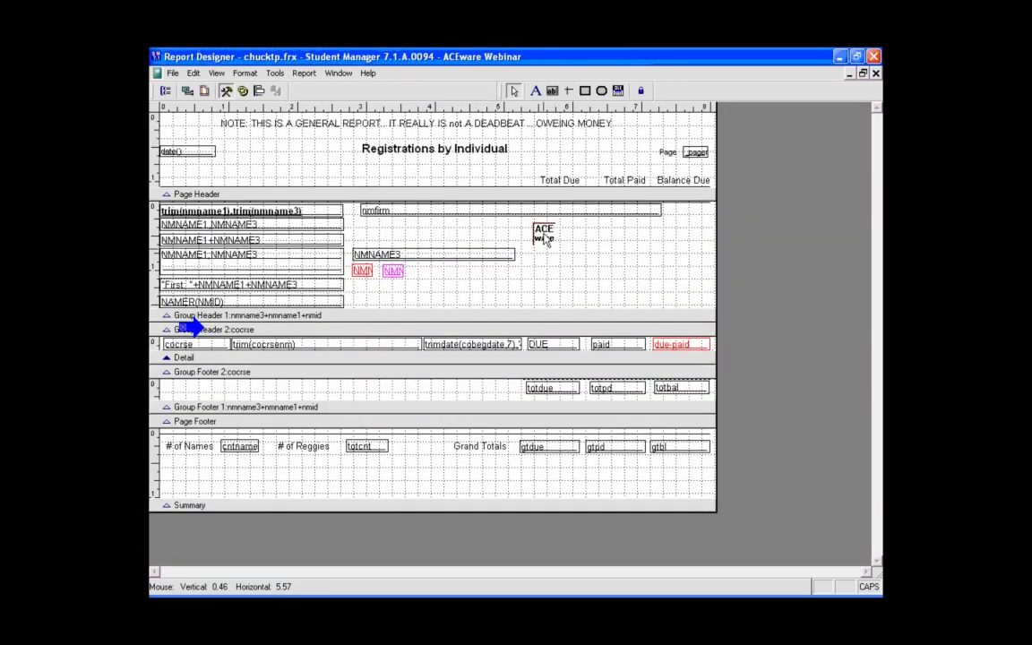
Review the ACE picture's Print When expression and picture settings without changing them
{"action": "left_click", "coordinate": [544, 238]}
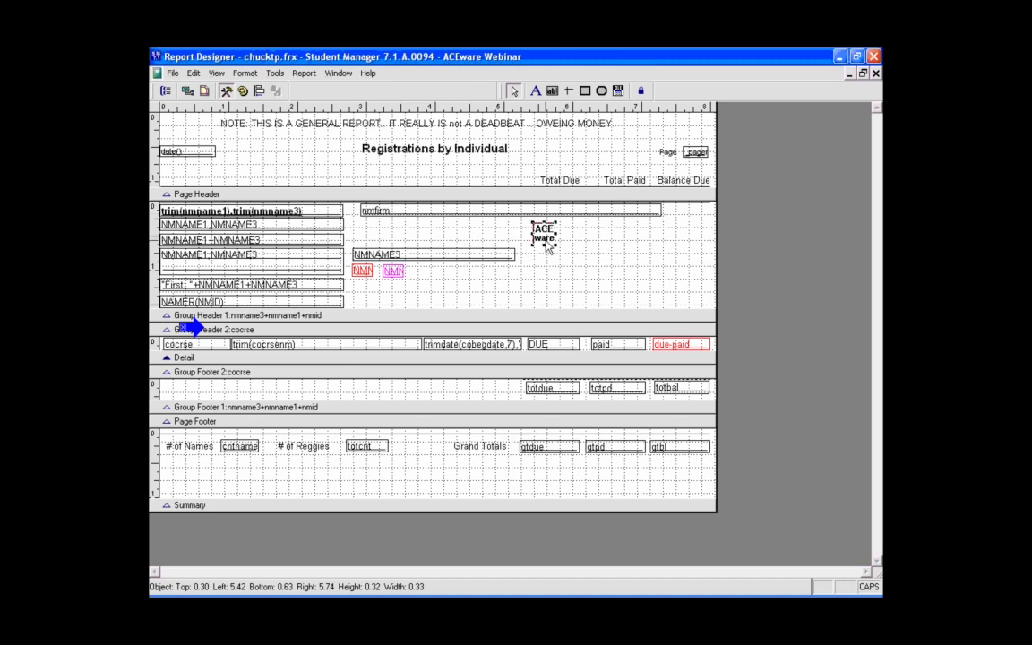
{"action": "double_click", "coordinate": [547, 249]}
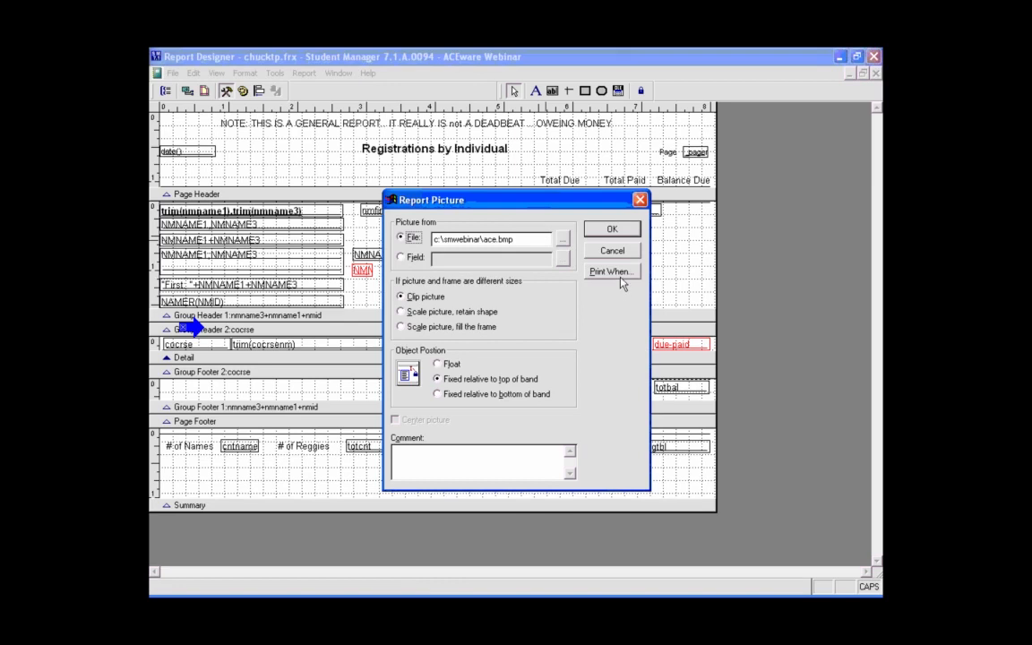
{"action": "left_click", "coordinate": [615, 273]}
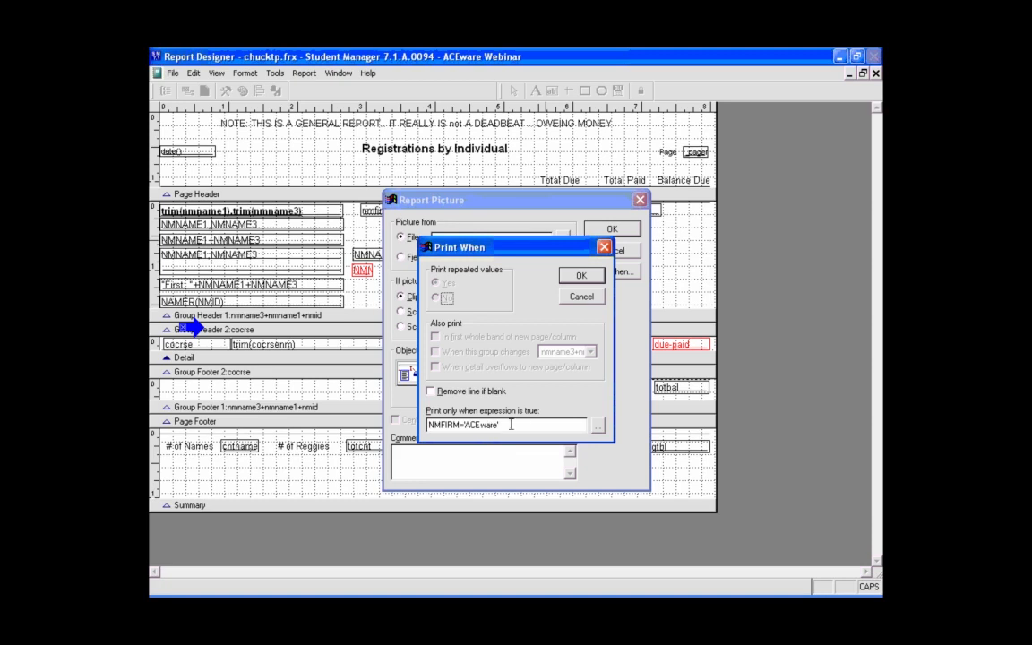
{"action": "left_click", "coordinate": [582, 296]}
{"action": "left_click", "coordinate": [613, 252]}
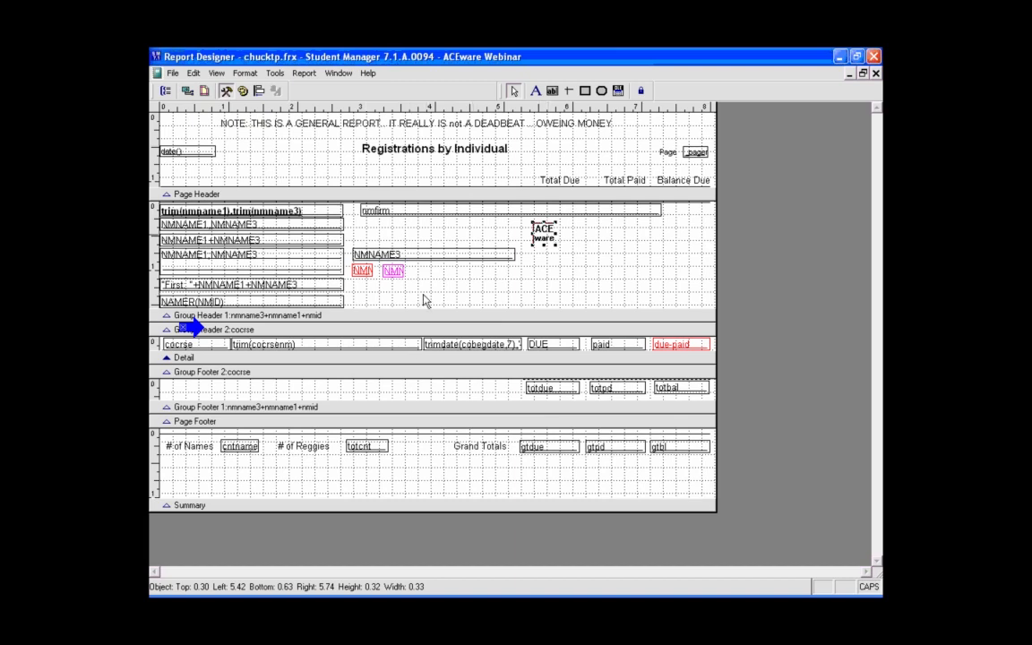
{"action": "double_click", "coordinate": [552, 238]}
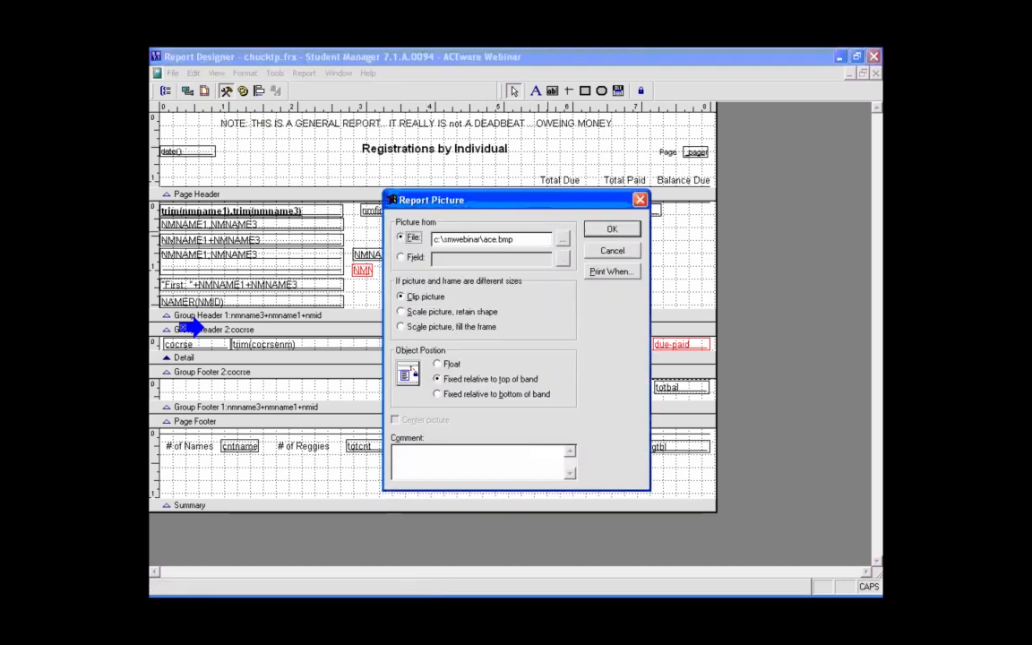
{"action": "left_click", "coordinate": [613, 250]}
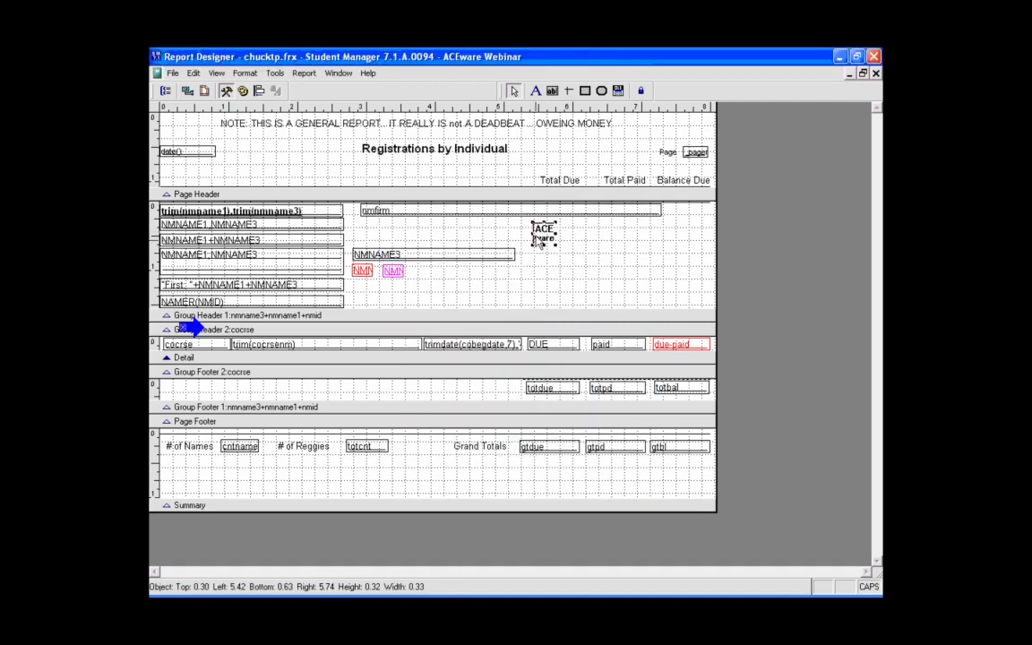
Delete the ACE picture and add a DEADBEAT text label below the nmfirm field in the Group Header 1 band
{"action": "key", "text": "Delete"}
{"action": "left_click", "coordinate": [537, 91]}
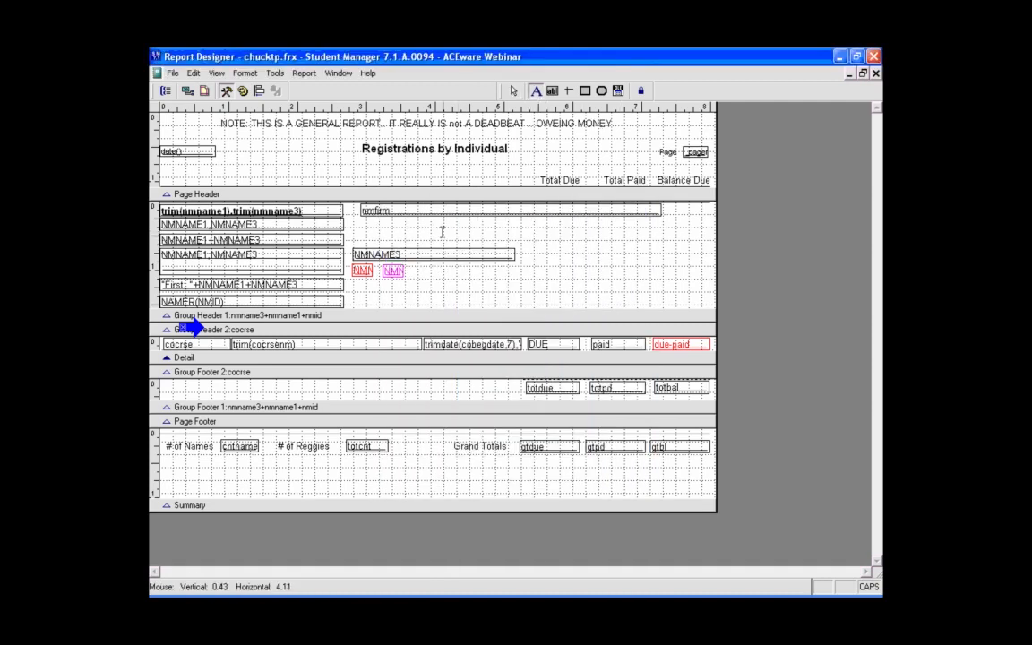
{"action": "left_click", "coordinate": [440, 232]}
{"action": "type", "text": "dEADB"}
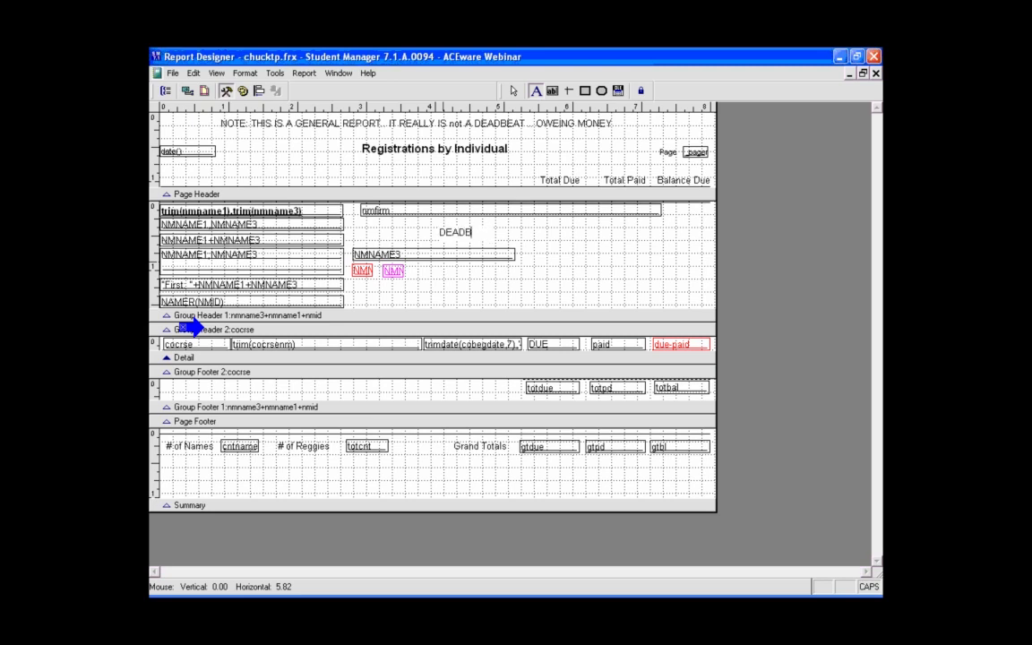
{"action": "type", "text": "EAT"}
Format the DEADBEAT label in Arial Bold Italic at a much larger font size
{"action": "left_click", "coordinate": [514, 91]}
{"action": "left_click", "coordinate": [465, 232]}
{"action": "left_click", "coordinate": [244, 73]}
{"action": "left_click", "coordinate": [260, 245]}
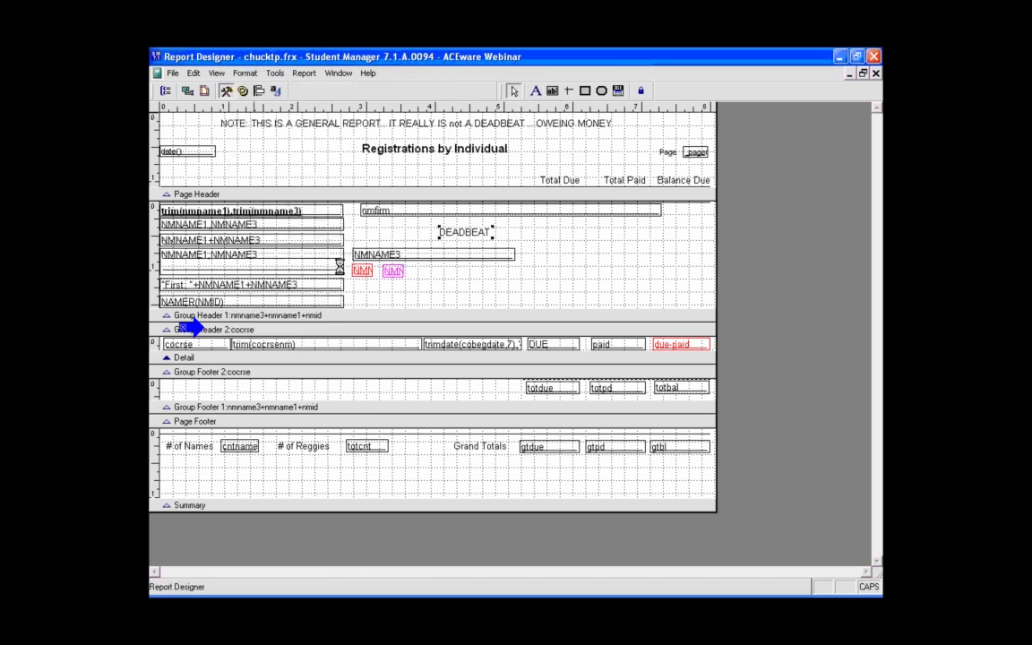
{"action": "left_click", "coordinate": [305, 232]}
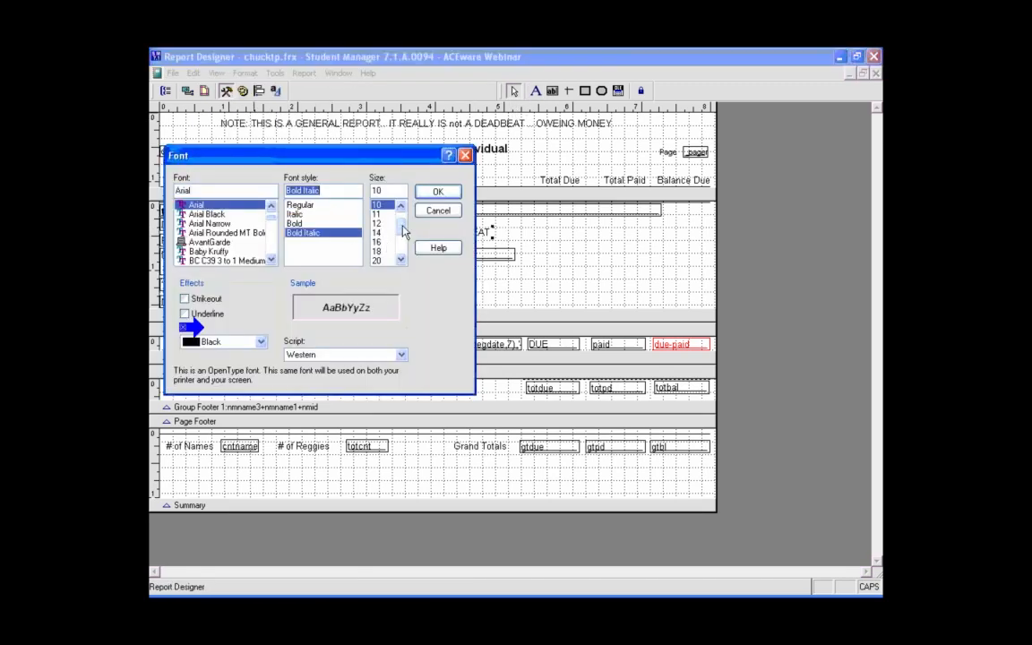
{"action": "left_click_drag", "start_coordinate": [401, 225], "coordinate": [401, 247]}
{"action": "left_click", "coordinate": [378, 252]}
{"action": "left_click", "coordinate": [443, 192]}
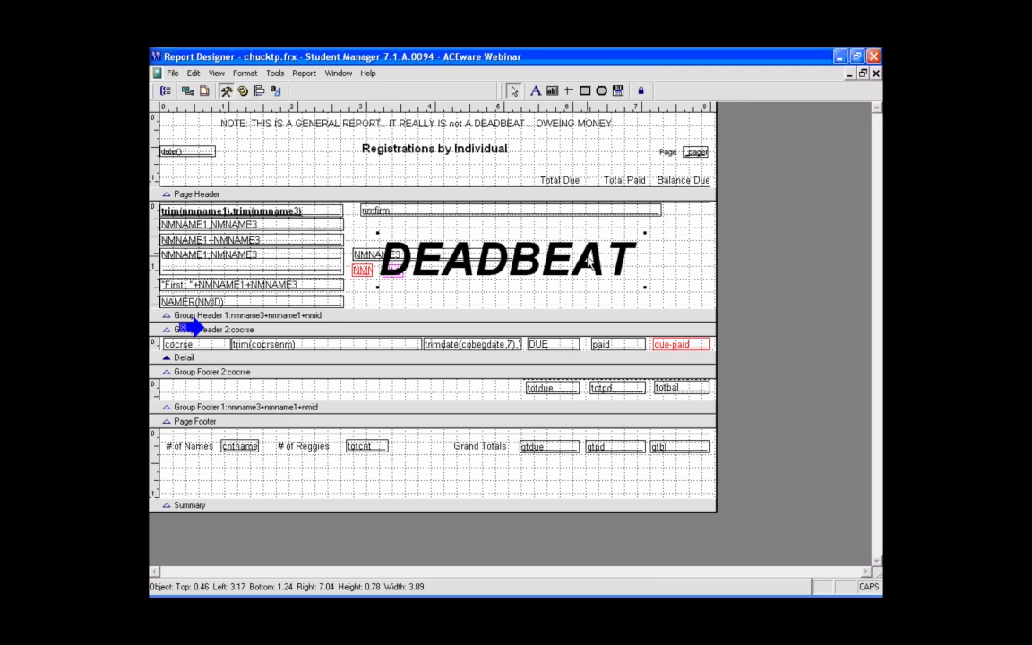
Set the DEADBEAT label's Print When expression to GTBAL(RGCRSE,RGID)<>0, and preview the report
{"action": "double_click", "coordinate": [507, 260]}
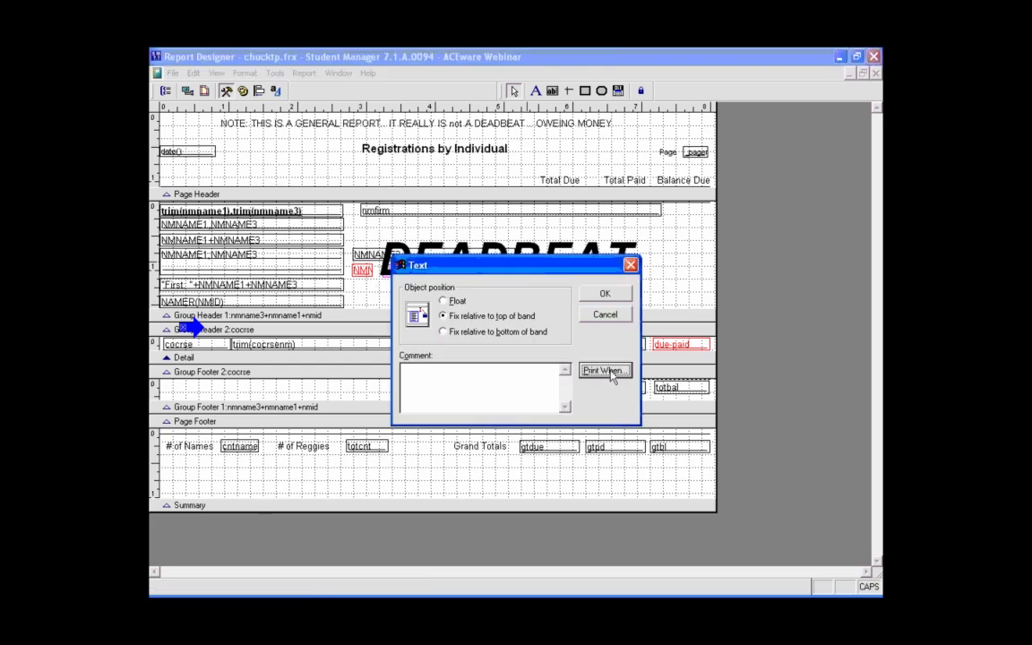
{"action": "left_click", "coordinate": [610, 372]}
{"action": "type", "text": "GTBAL."}
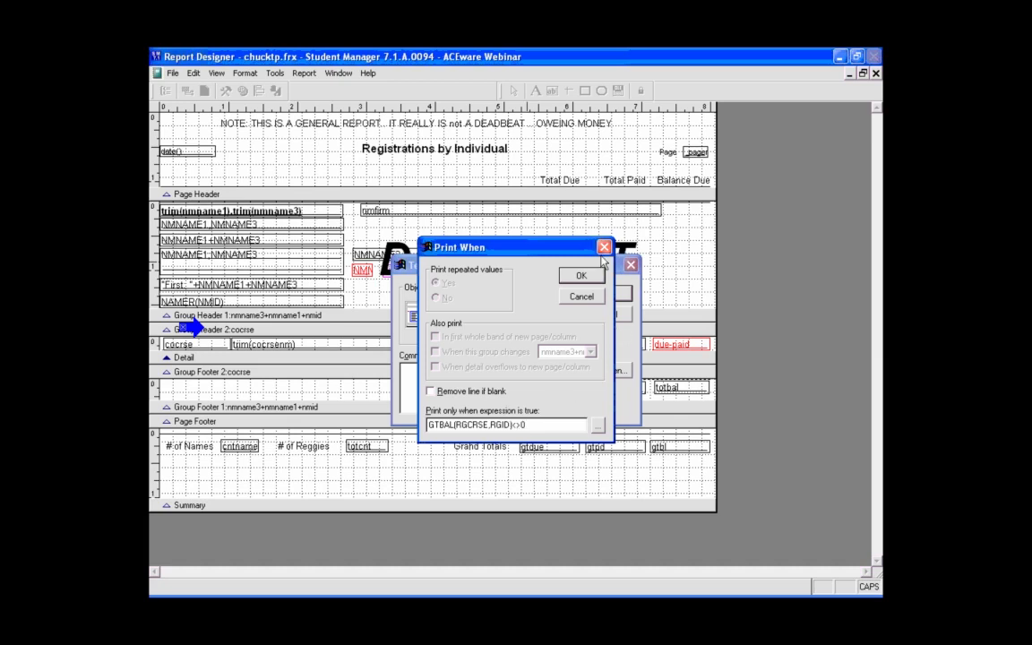
{"action": "left_click", "coordinate": [580, 275]}
{"action": "left_click", "coordinate": [601, 291]}
{"action": "key", "text": "ctrl+i"}
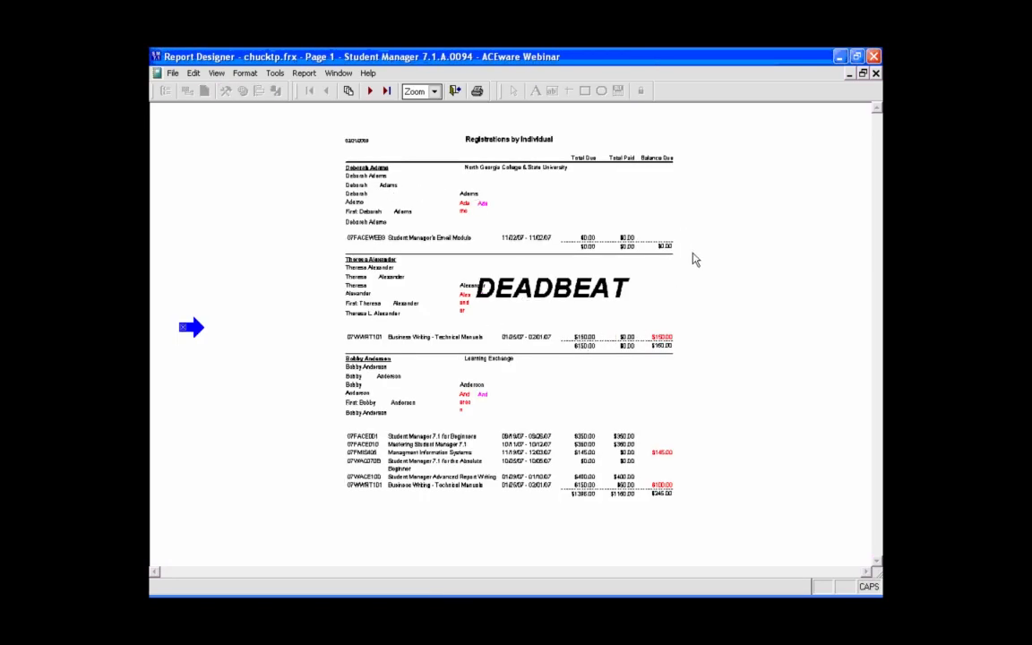
{"action": "left_click", "coordinate": [455, 91]}
Increase the Detail band's height to about 1 inch and move the DEADBEAT label into it below the course fields
{"action": "left_click_drag", "start_coordinate": [400, 356], "coordinate": [400, 410]}
{"action": "left_click_drag", "start_coordinate": [492, 254], "coordinate": [478, 370]}
Preview the report through page 4, examining which course lines print the DEADBEAT label
{"action": "key", "text": "ctrl+i"}
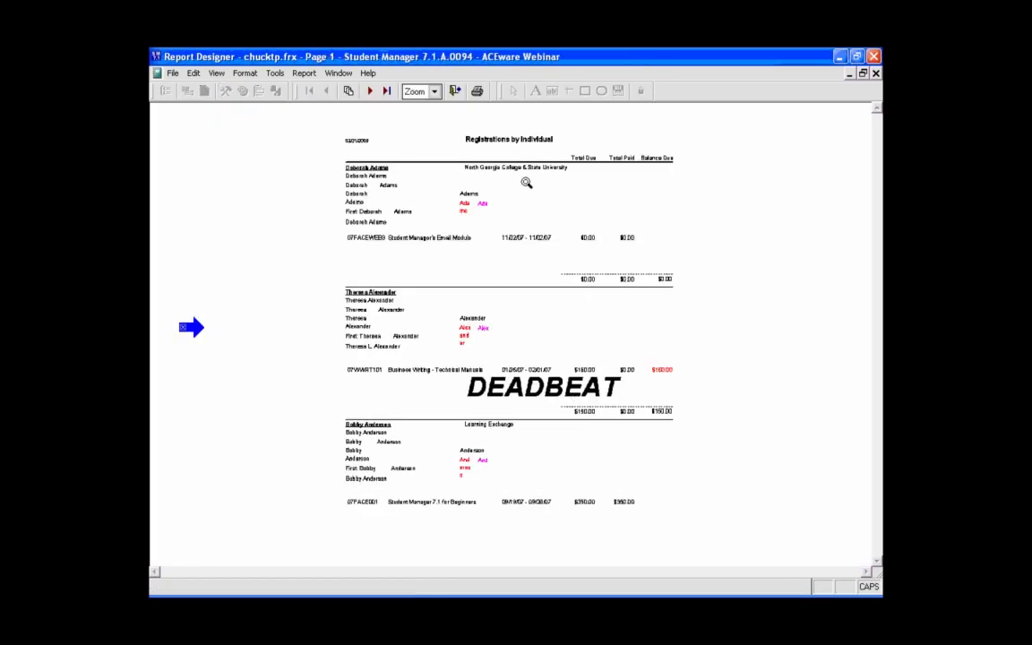
{"action": "left_click", "coordinate": [371, 90]}
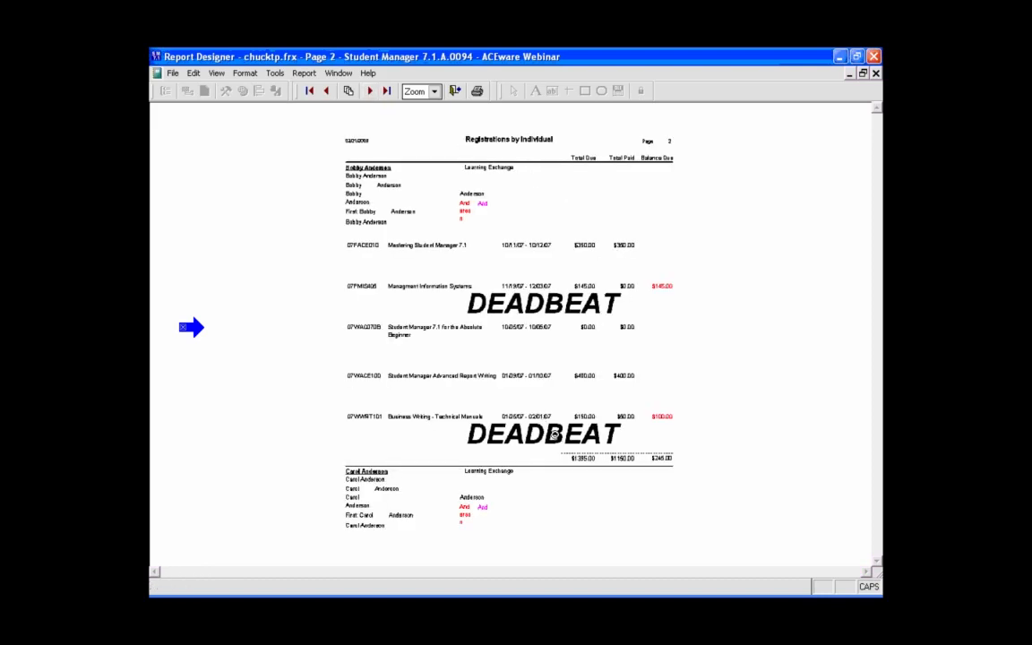
{"action": "left_click", "coordinate": [371, 90]}
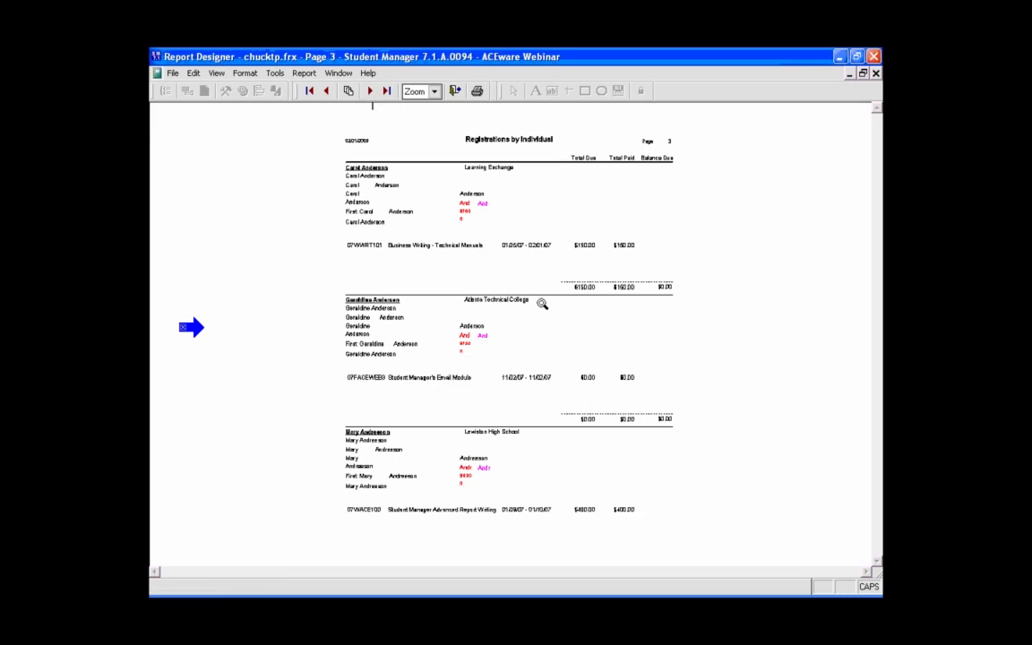
{"action": "left_click", "coordinate": [371, 91]}
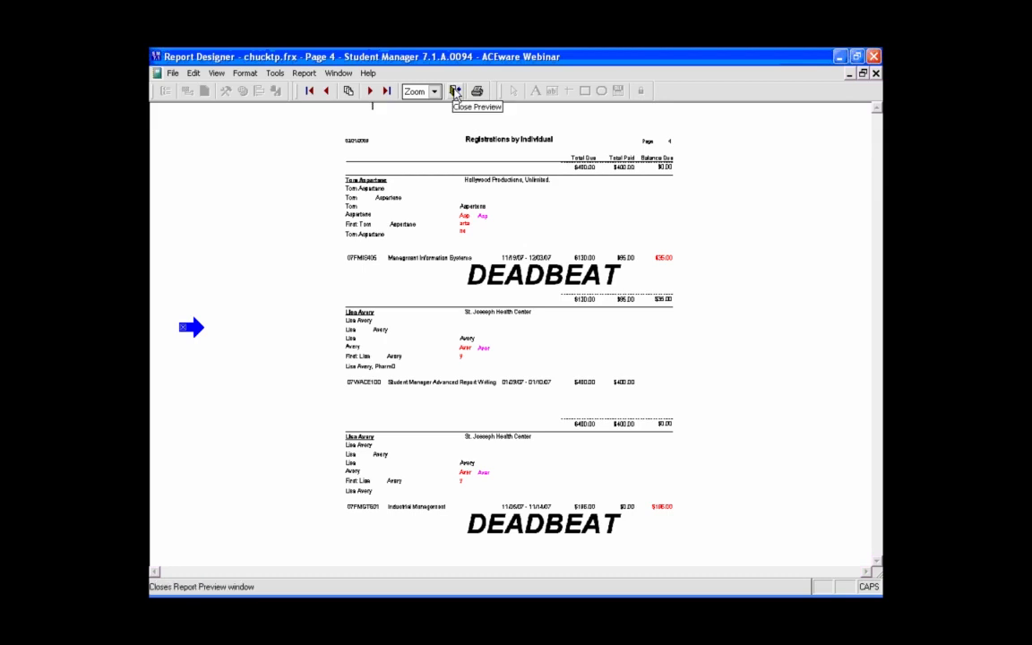
{"action": "left_click", "coordinate": [455, 90]}
Delete the DEADBEAT label and draw a rounded rectangle about 2.95 by 0.79 inches around the NMNAME3 fields in Group Header 1
{"action": "left_click_drag", "start_coordinate": [527, 400], "coordinate": [568, 261]}
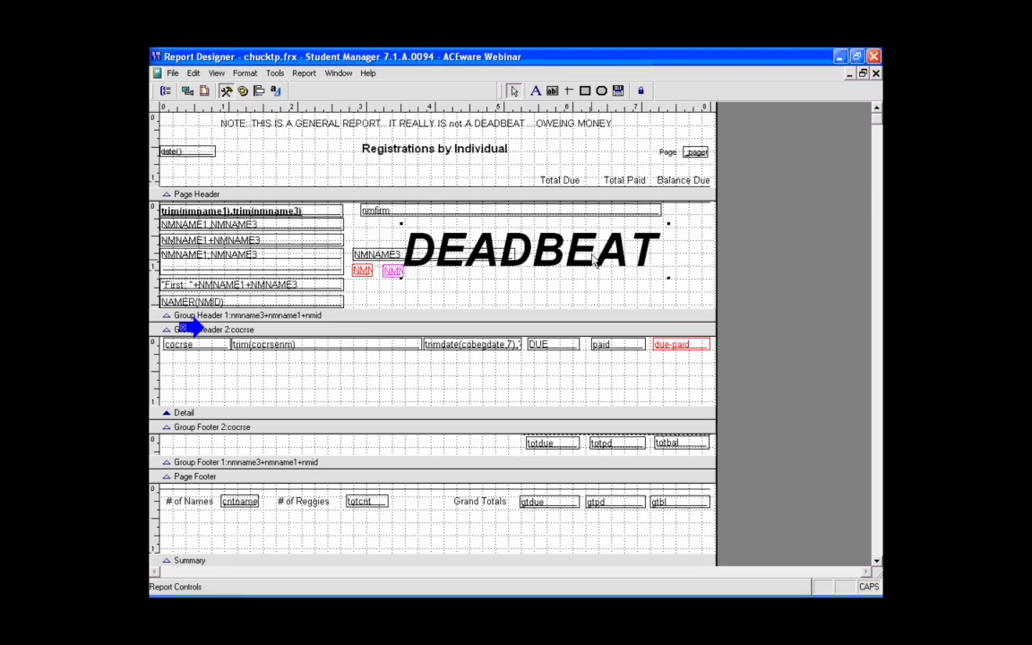
{"action": "key", "text": "Delete"}
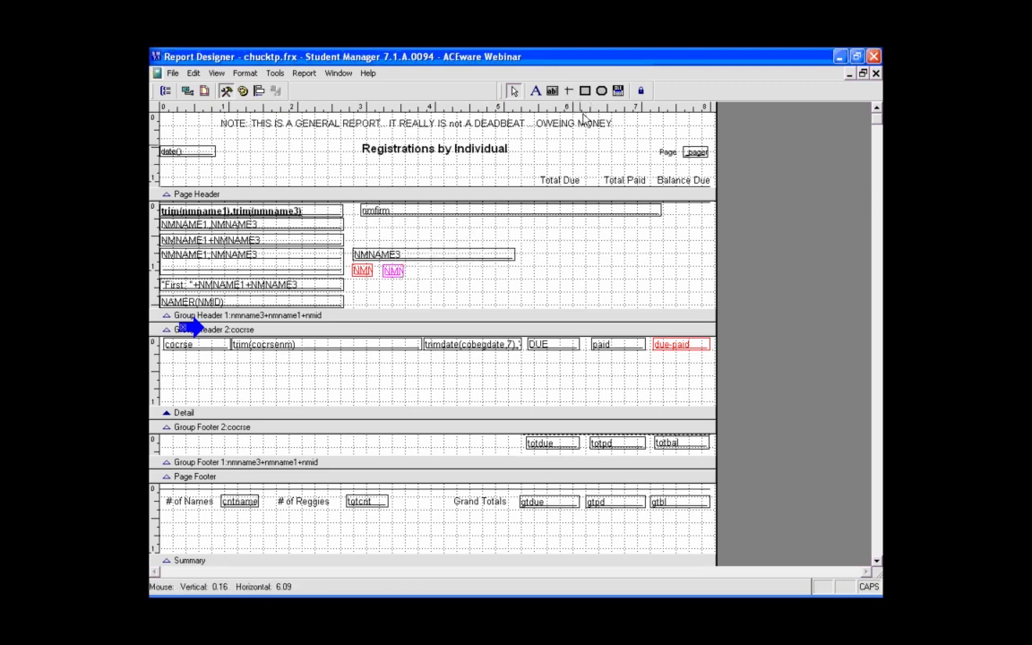
{"action": "left_click", "coordinate": [602, 91]}
{"action": "left_click_drag", "start_coordinate": [346, 231], "coordinate": [544, 285]}
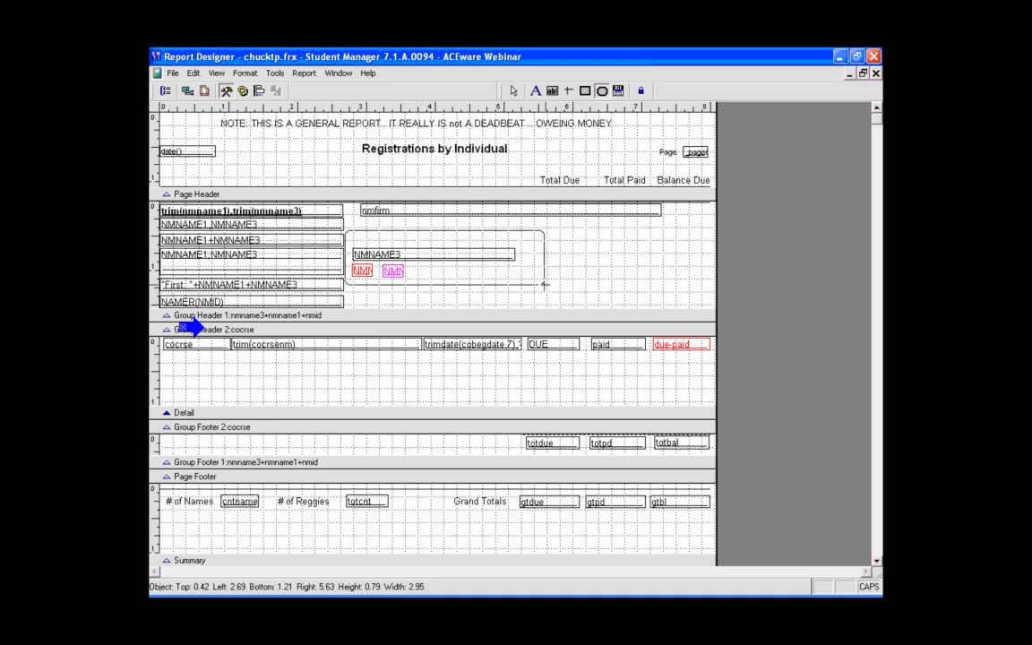
{"action": "right_click", "coordinate": [529, 242]}
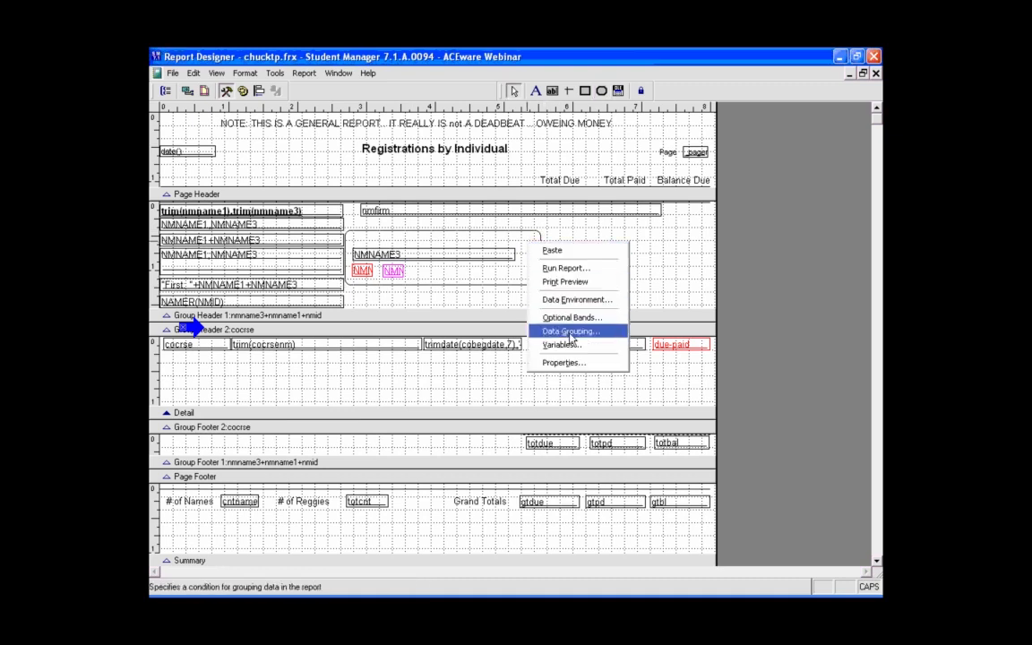
{"action": "left_click", "coordinate": [563, 362]}
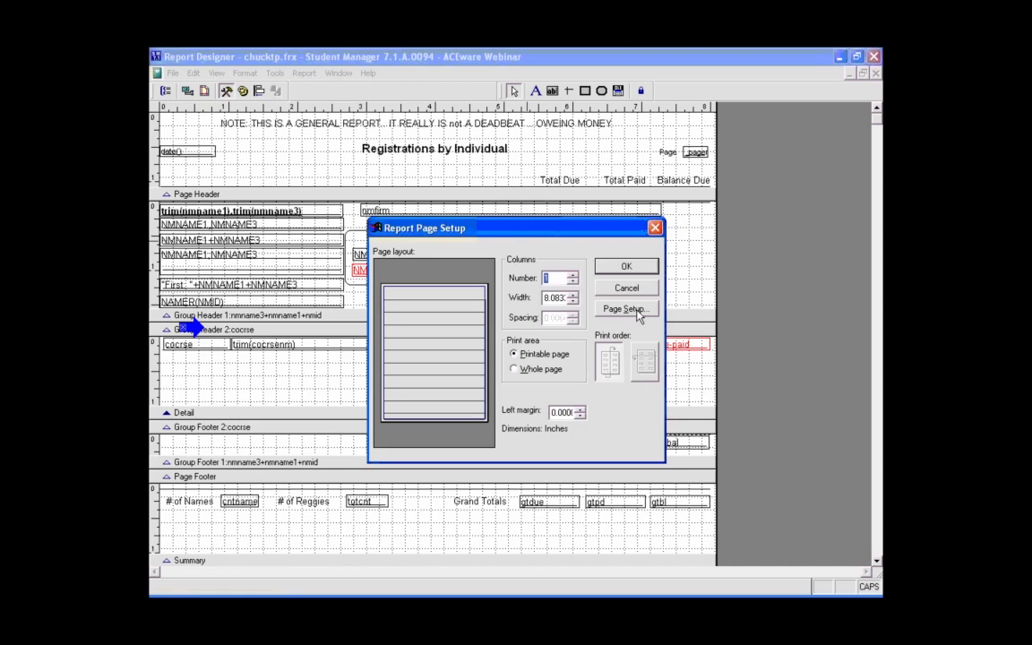
{"action": "left_click", "coordinate": [648, 287]}
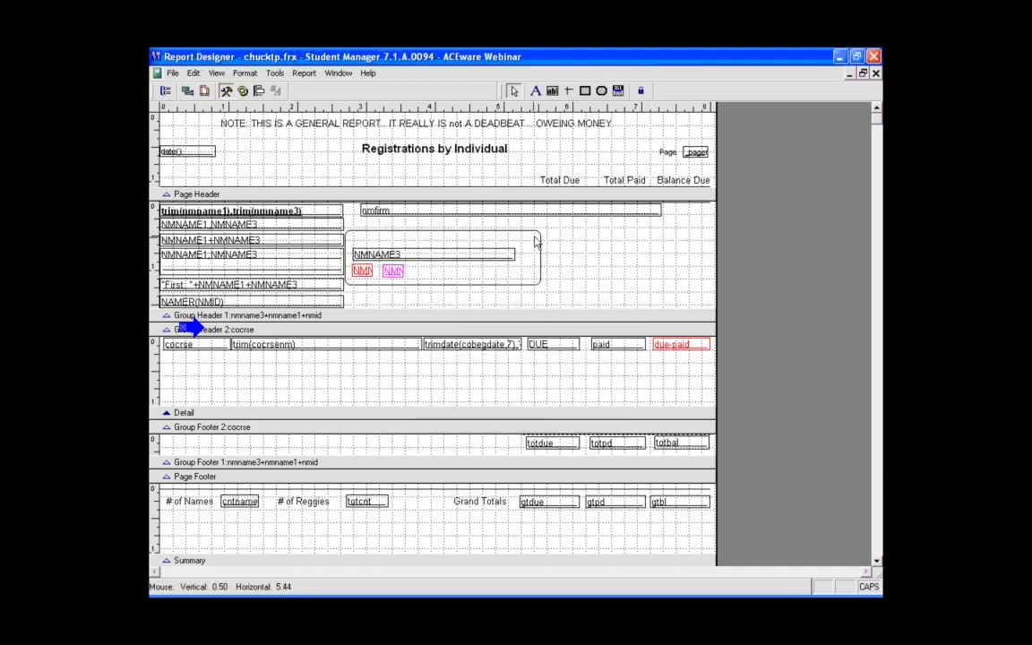
Set the backstyle of the rounded rectangle around the NMNAME3 fields to Transparent
{"action": "left_click", "coordinate": [530, 237]}
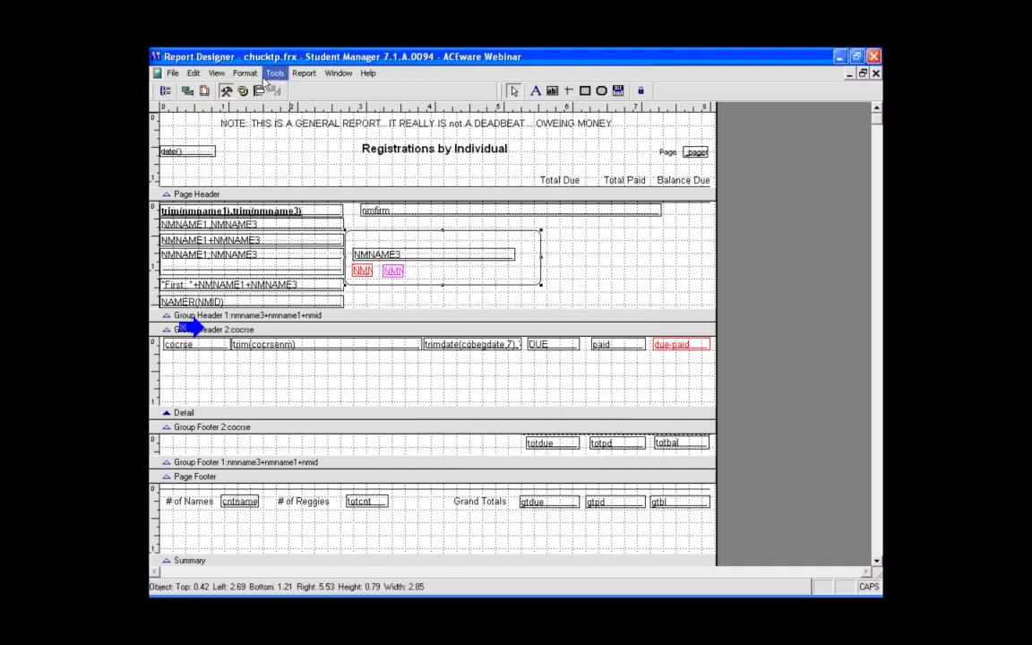
{"action": "left_click", "coordinate": [237, 73]}
{"action": "mouse_move", "coordinate": [274, 312]}
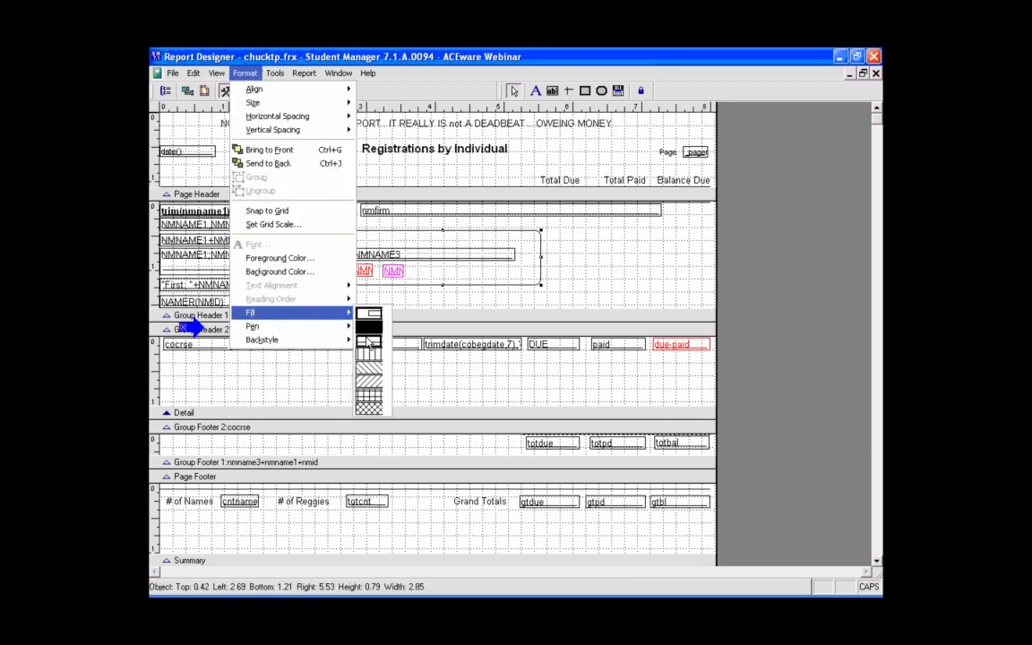
{"action": "mouse_move", "coordinate": [351, 333]}
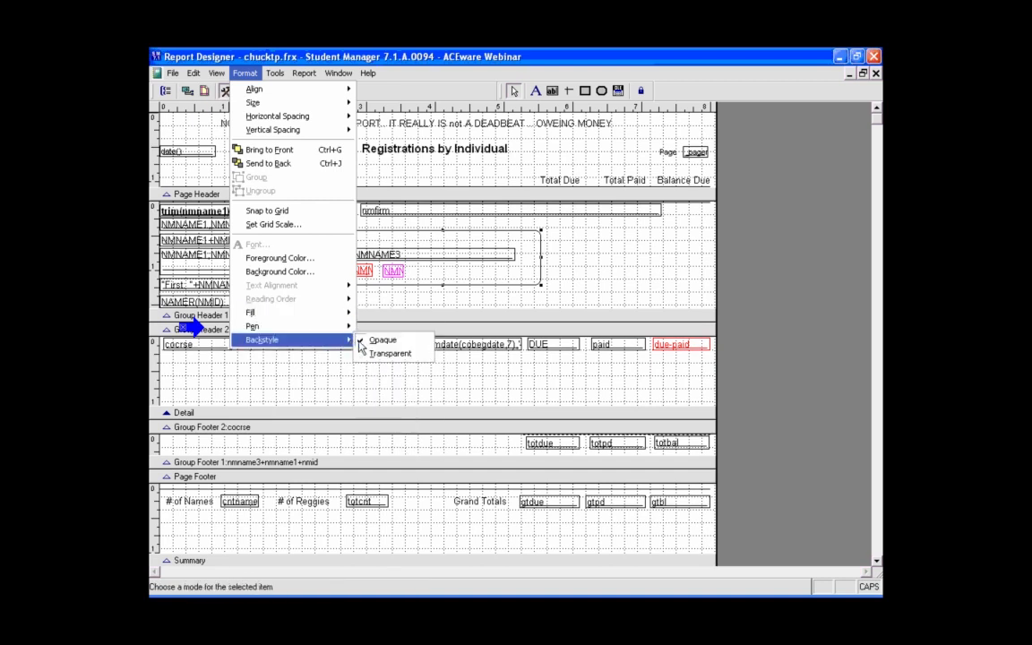
{"action": "left_click", "coordinate": [375, 353]}
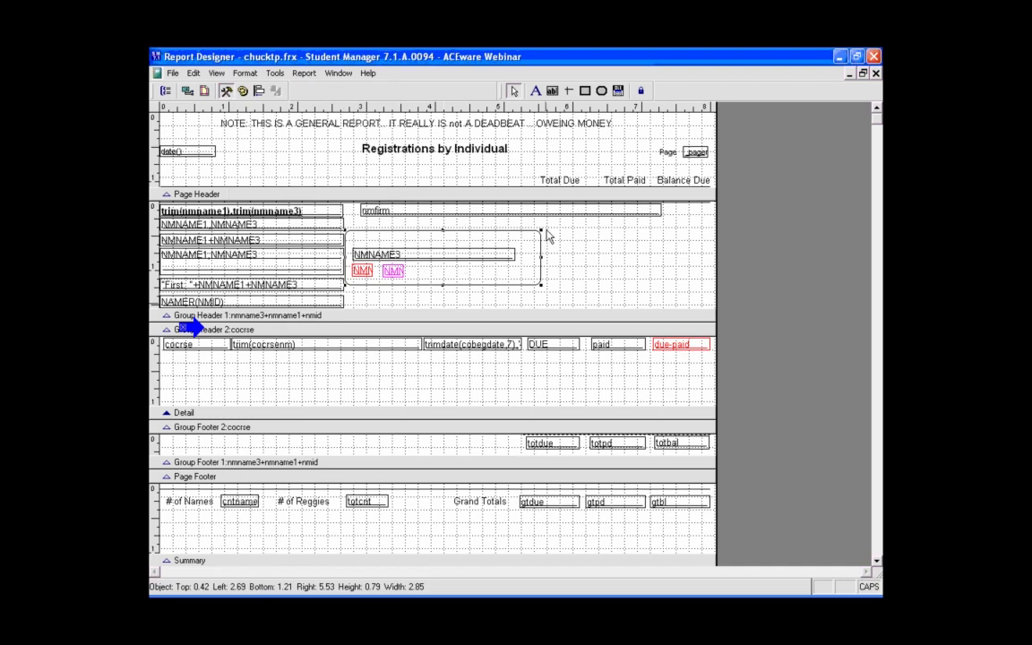
{"action": "right_click", "coordinate": [522, 240]}
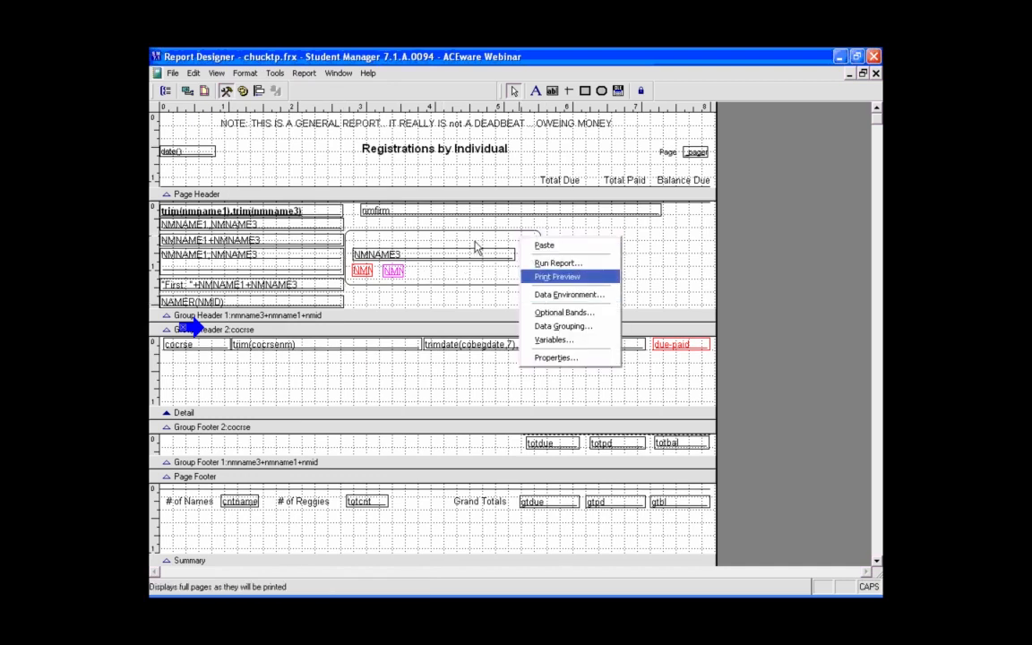
{"action": "left_click", "coordinate": [541, 359]}
{"action": "left_click", "coordinate": [628, 289]}
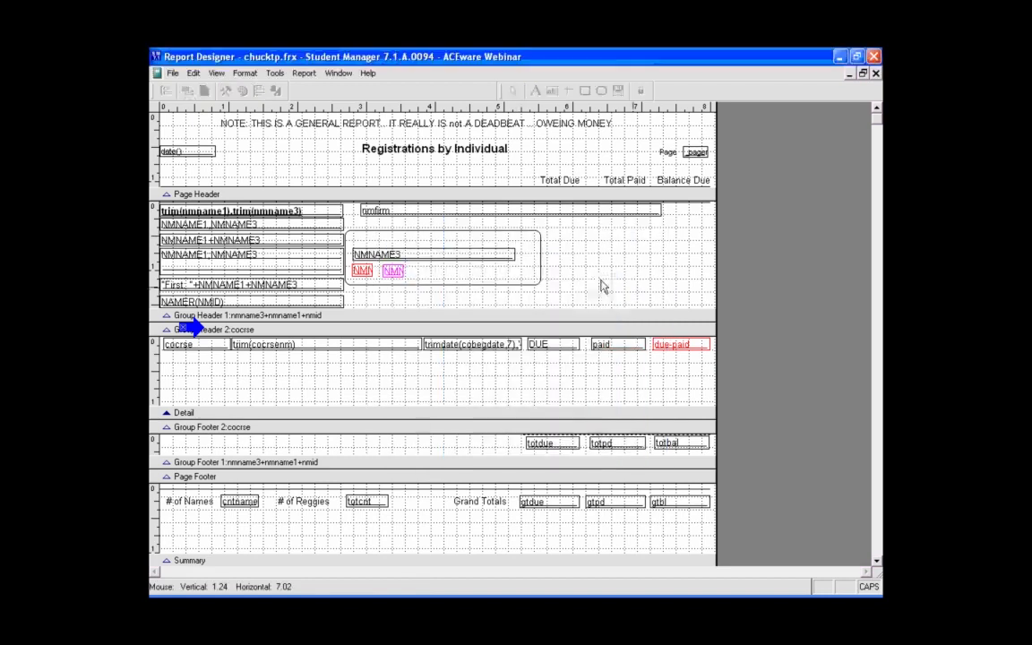
Give the rounded rectangle in Group Header 1 a light magenta-pink background colour
{"action": "left_click", "coordinate": [244, 76]}
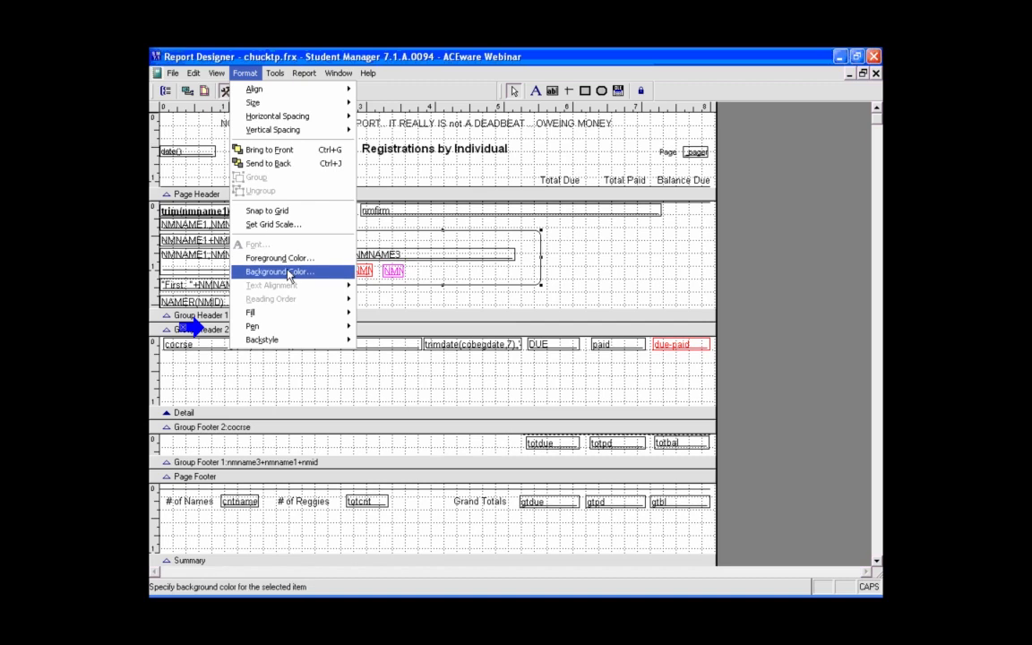
{"action": "left_click", "coordinate": [284, 272]}
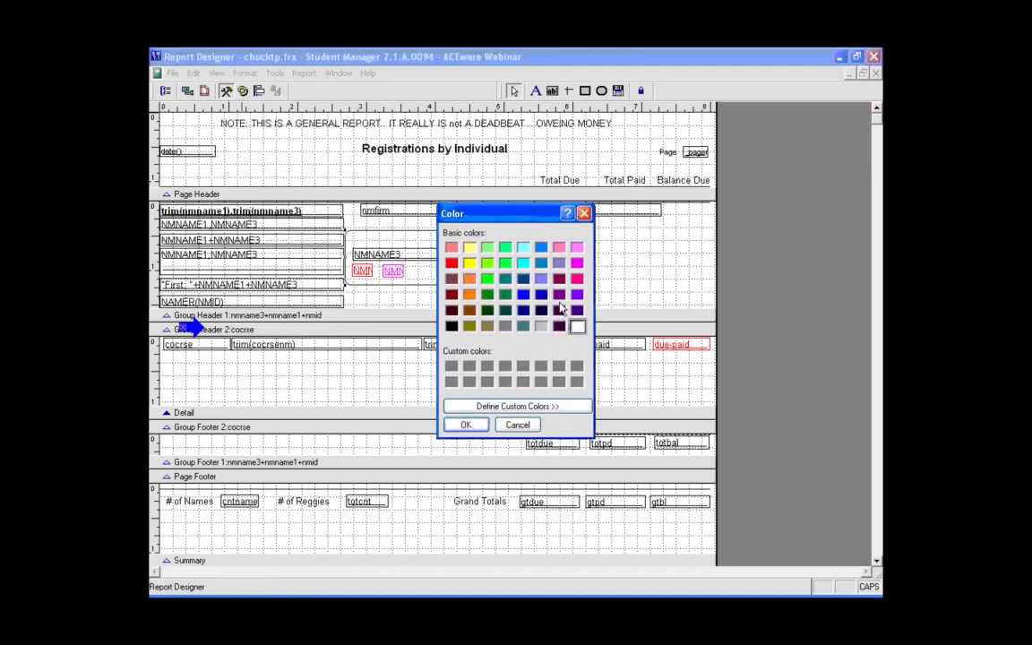
{"action": "left_click", "coordinate": [577, 248]}
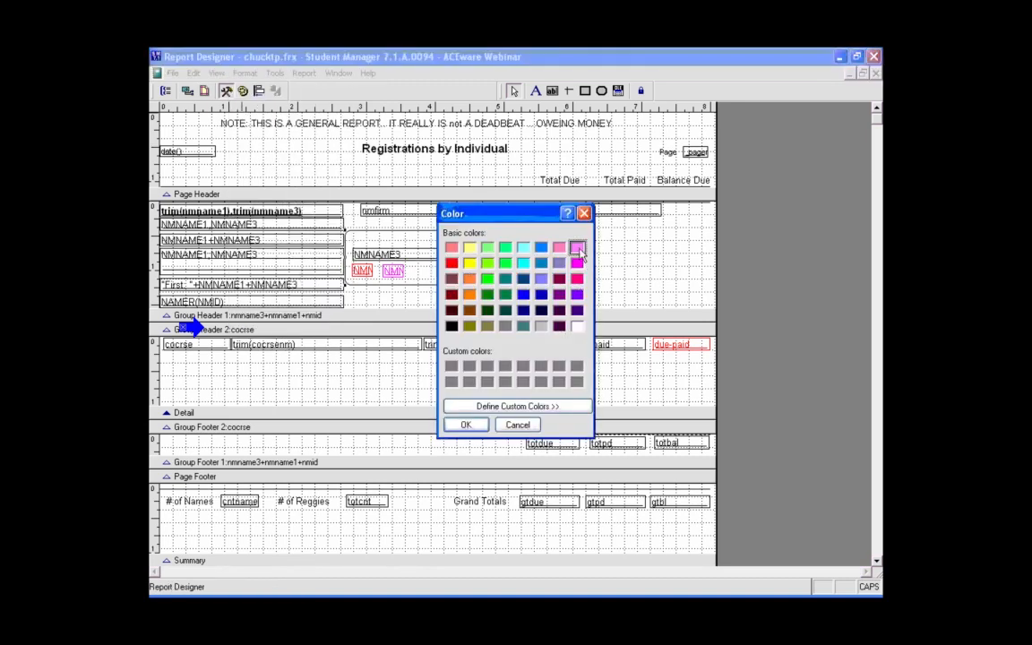
{"action": "left_click", "coordinate": [466, 425]}
{"action": "right_click", "coordinate": [450, 258]}
{"action": "left_click", "coordinate": [502, 239]}
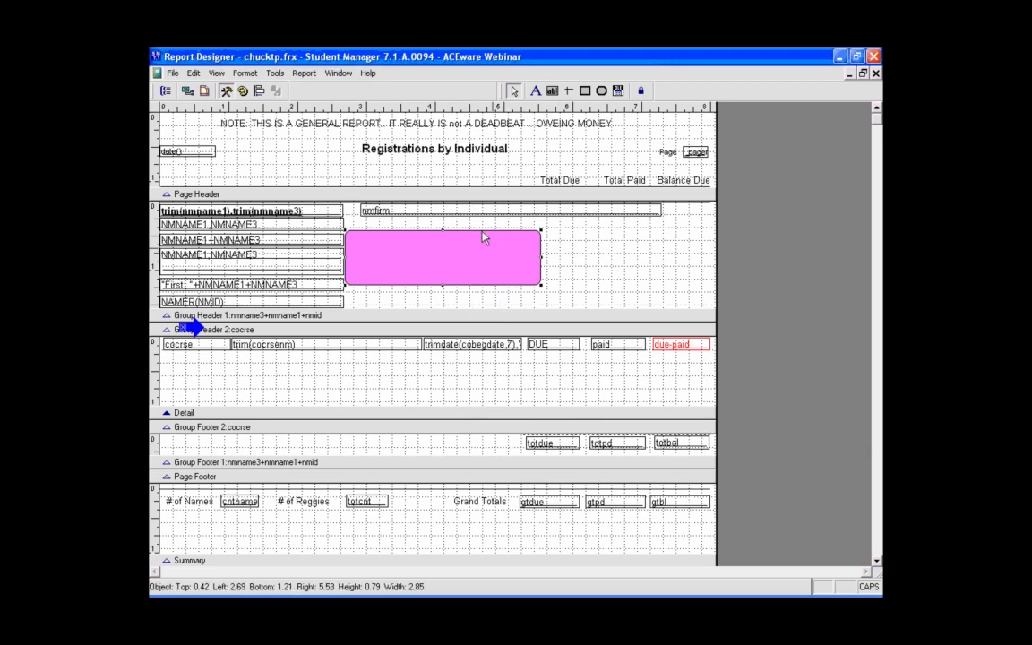
Send the pink rounded rectangle to the back, behind the NMNAME3 fields, and check it in a print preview
{"action": "left_click", "coordinate": [245, 72]}
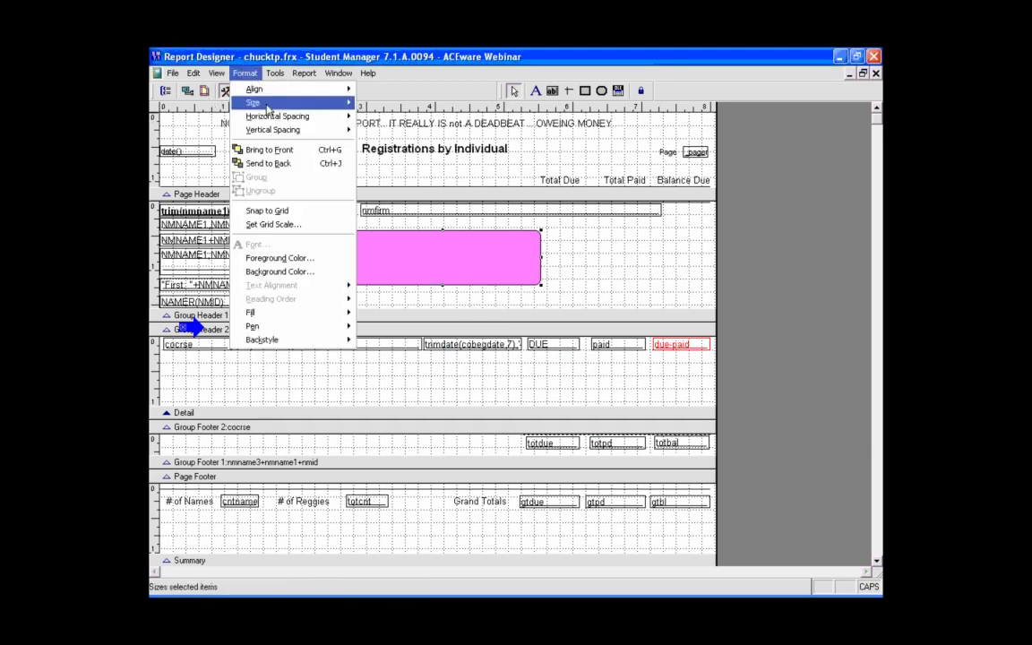
{"action": "left_click", "coordinate": [280, 166]}
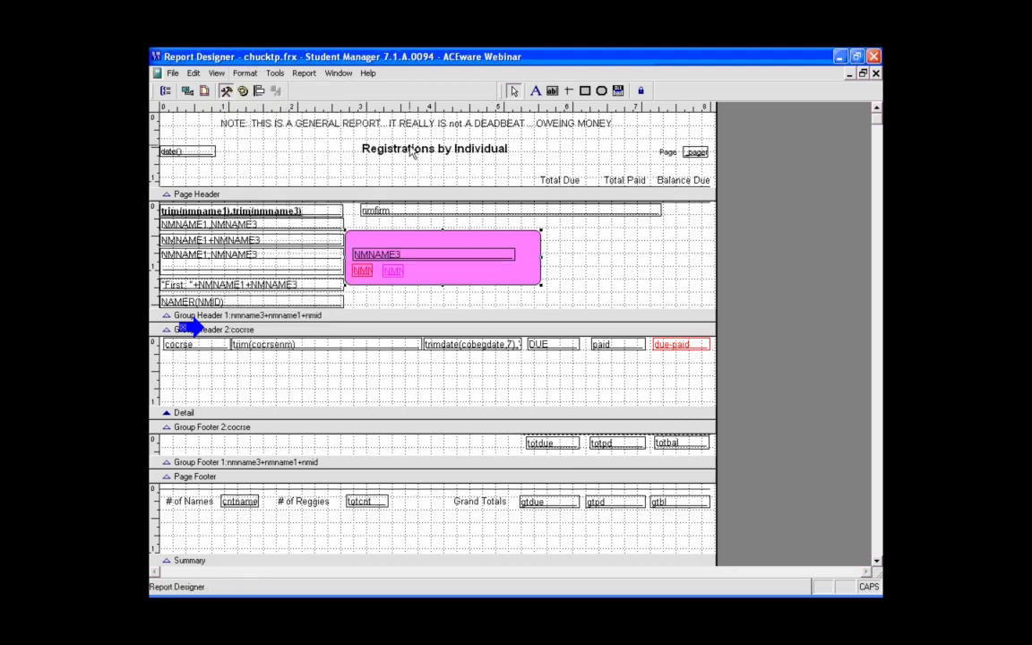
{"action": "key", "text": "ctrl+i"}
{"action": "key", "text": "Escape"}
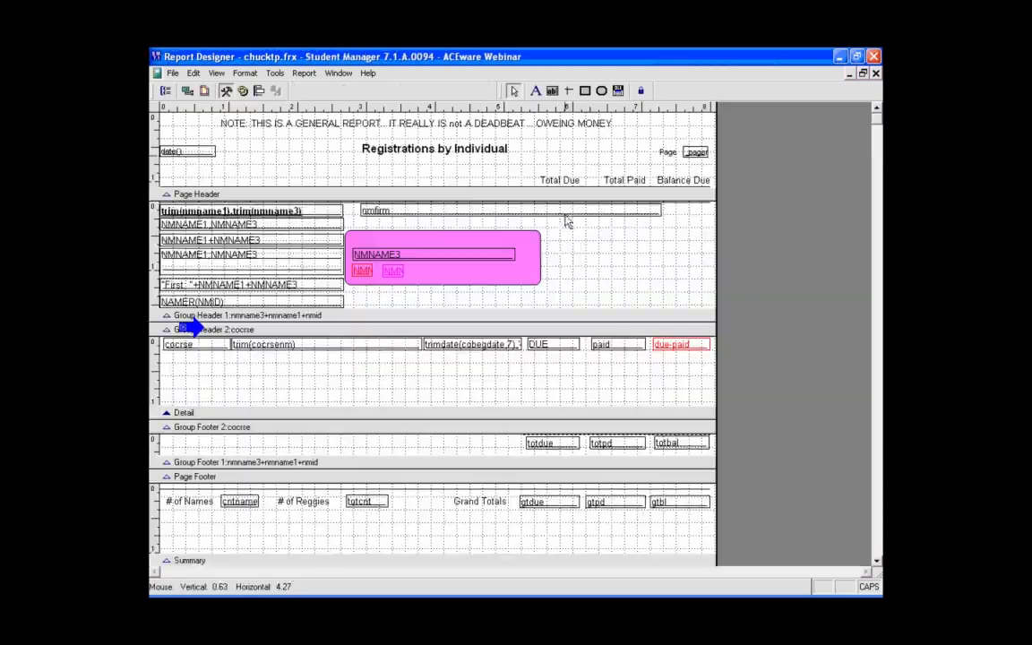
Set the rounded rectangle's Print When expression to NMSTATE='KS'
{"action": "double_click", "coordinate": [538, 240]}
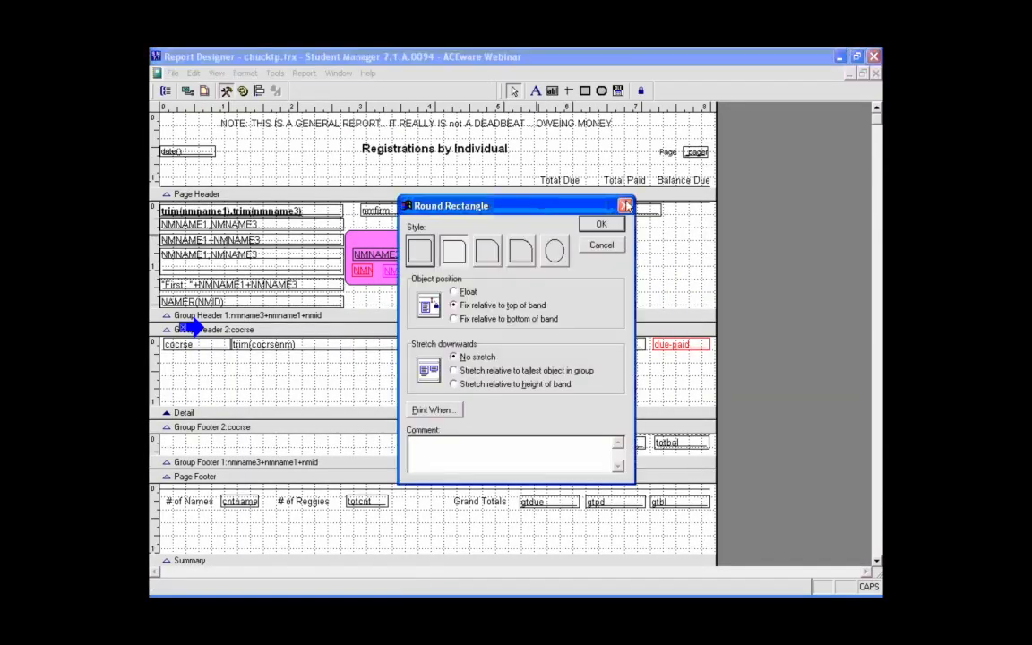
{"action": "left_click", "coordinate": [625, 206]}
{"action": "double_click", "coordinate": [526, 239]}
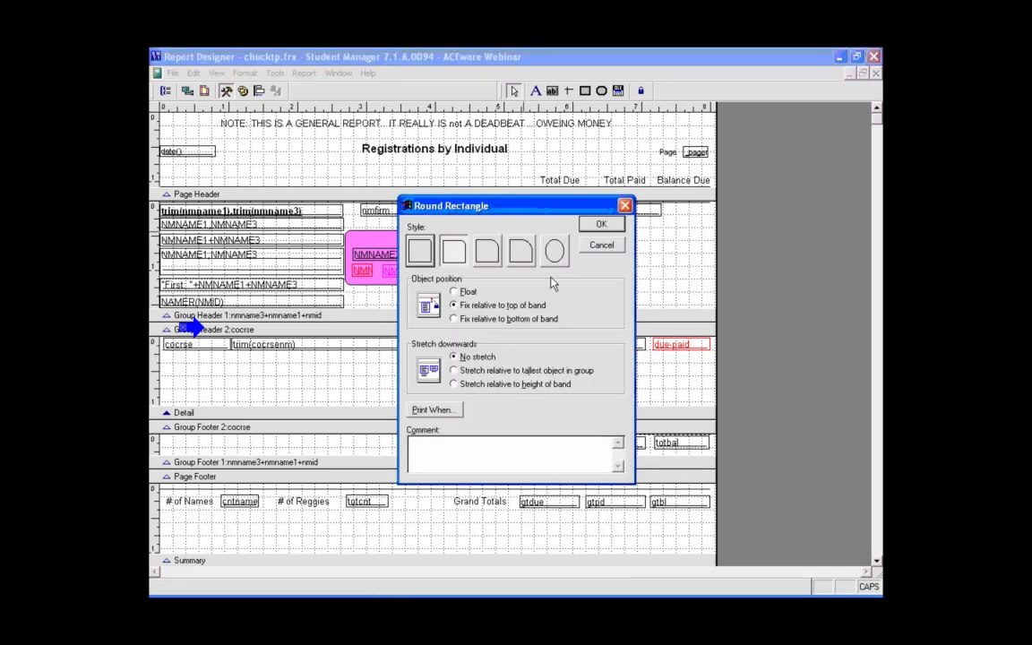
{"action": "left_click", "coordinate": [433, 410]}
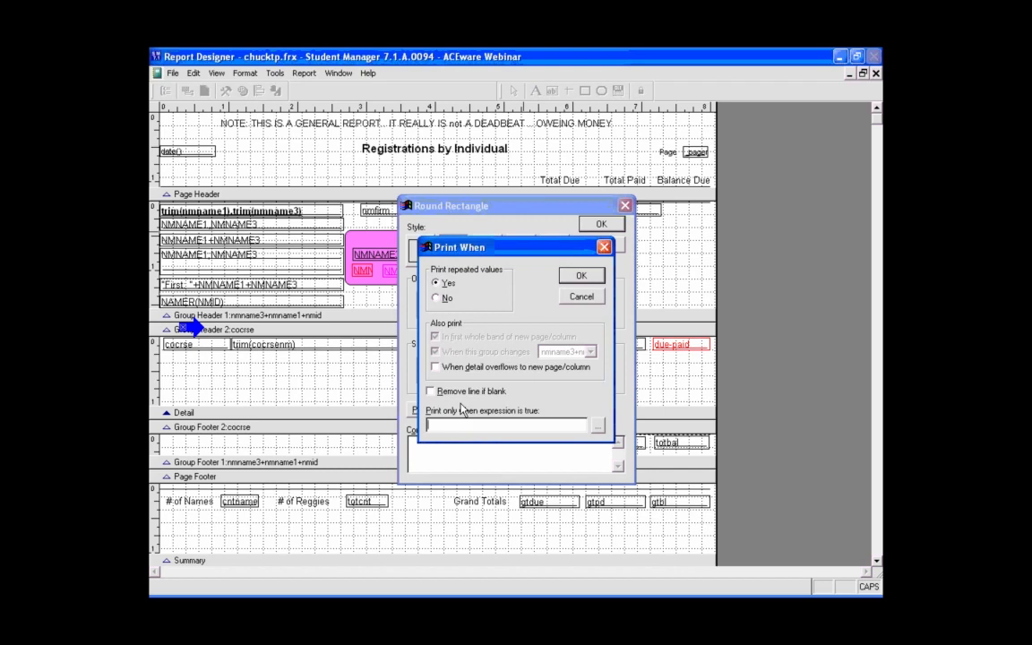
{"action": "type", "text": "NMSTATE=KS"}
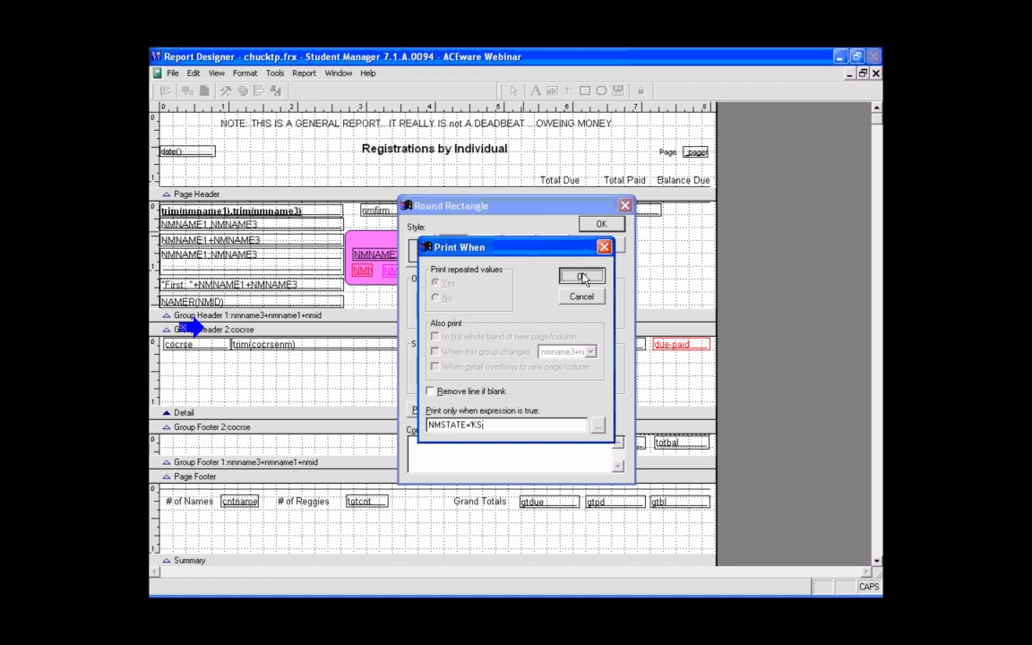
{"action": "left_click", "coordinate": [581, 275]}
{"action": "left_click", "coordinate": [602, 224]}
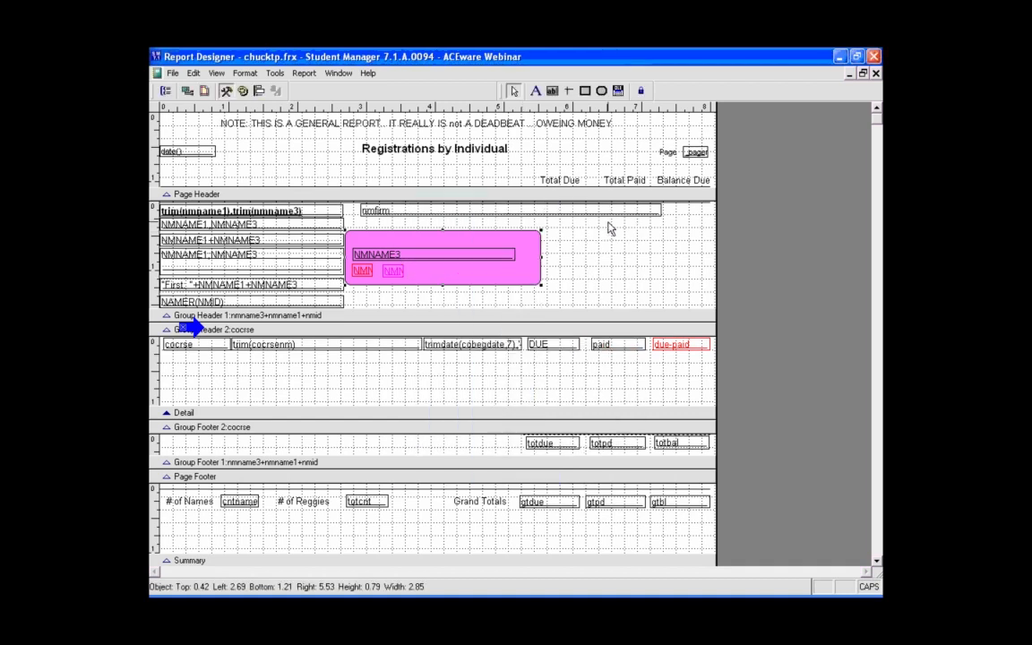
Preview the report through page 3, examining which individuals print with the pink rectangle
{"action": "key", "text": "ctrl+i"}
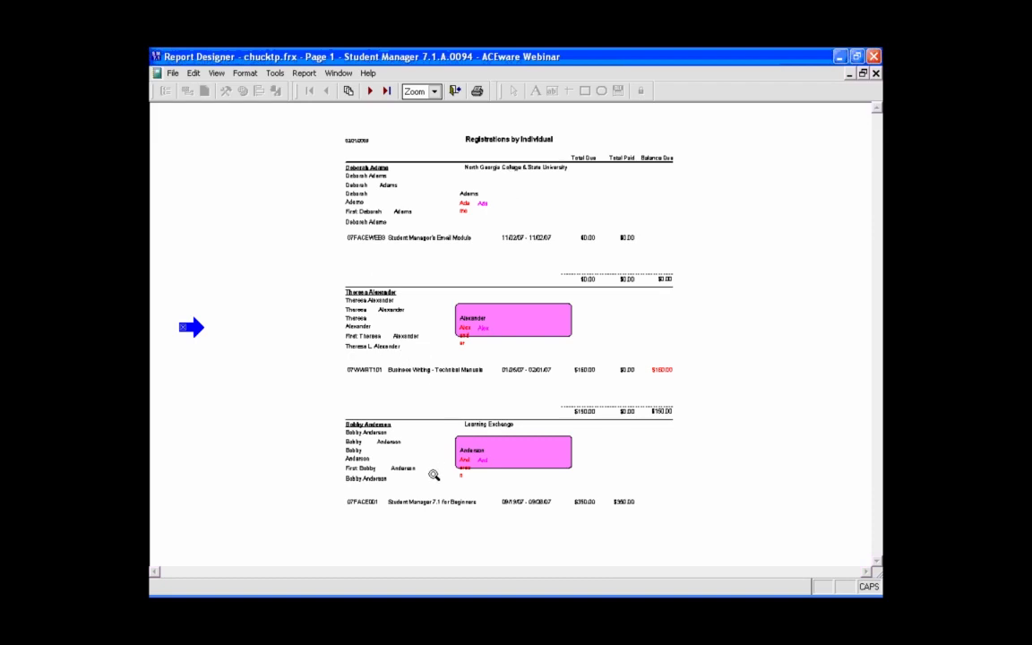
{"action": "left_click", "coordinate": [369, 90]}
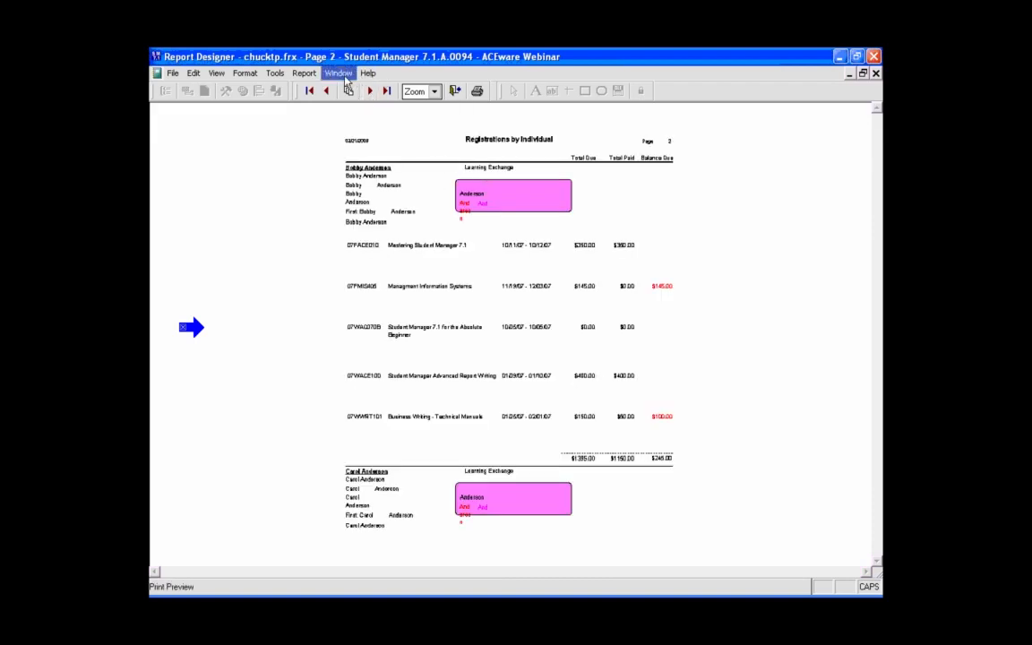
{"action": "left_click", "coordinate": [371, 91]}
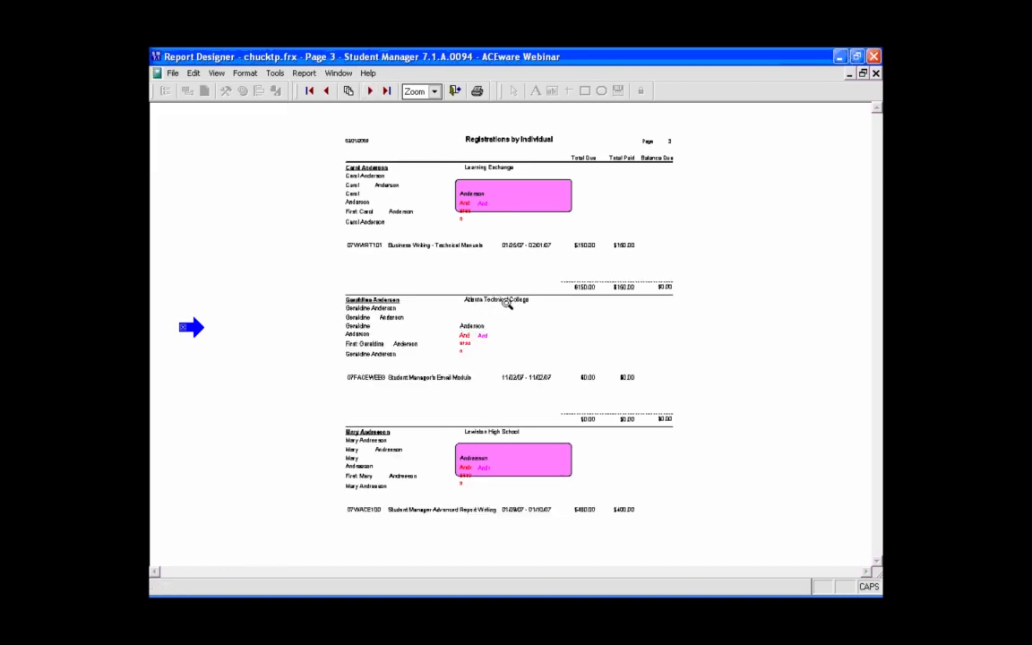
{"action": "left_click", "coordinate": [454, 91]}
Reduce the Detail band's height to fit the single row of course fields
{"action": "left_click", "coordinate": [469, 242]}
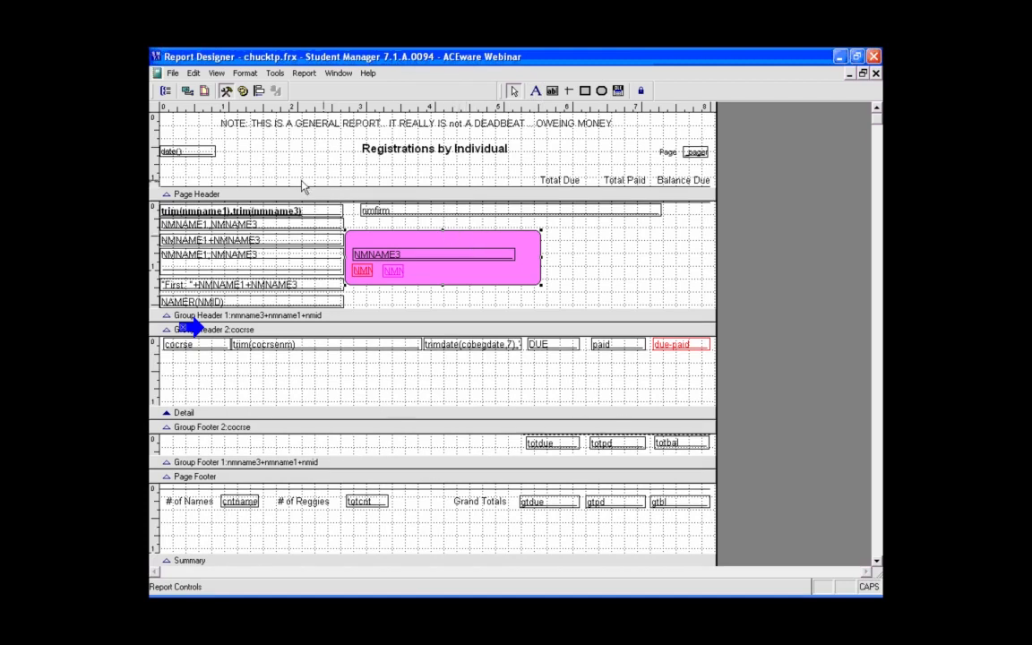
{"action": "left_click_drag", "start_coordinate": [400, 411], "coordinate": [429, 342]}
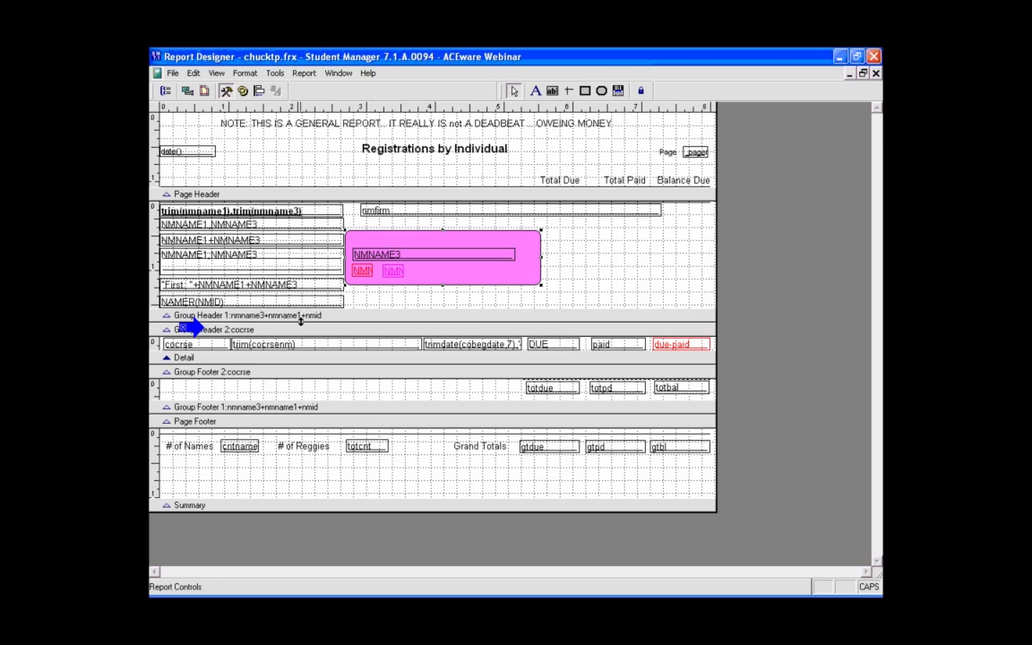
Edit the quotation marks around KS in the rounded rectangle's Print When expression and accept the settings
{"action": "double_click", "coordinate": [536, 260]}
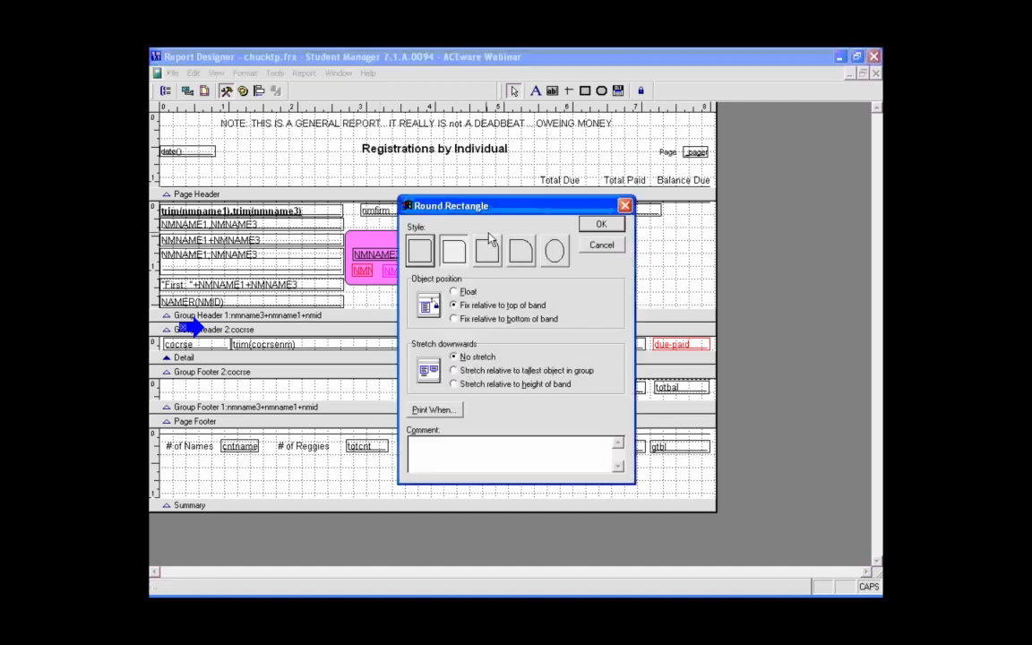
{"action": "left_click", "coordinate": [444, 409]}
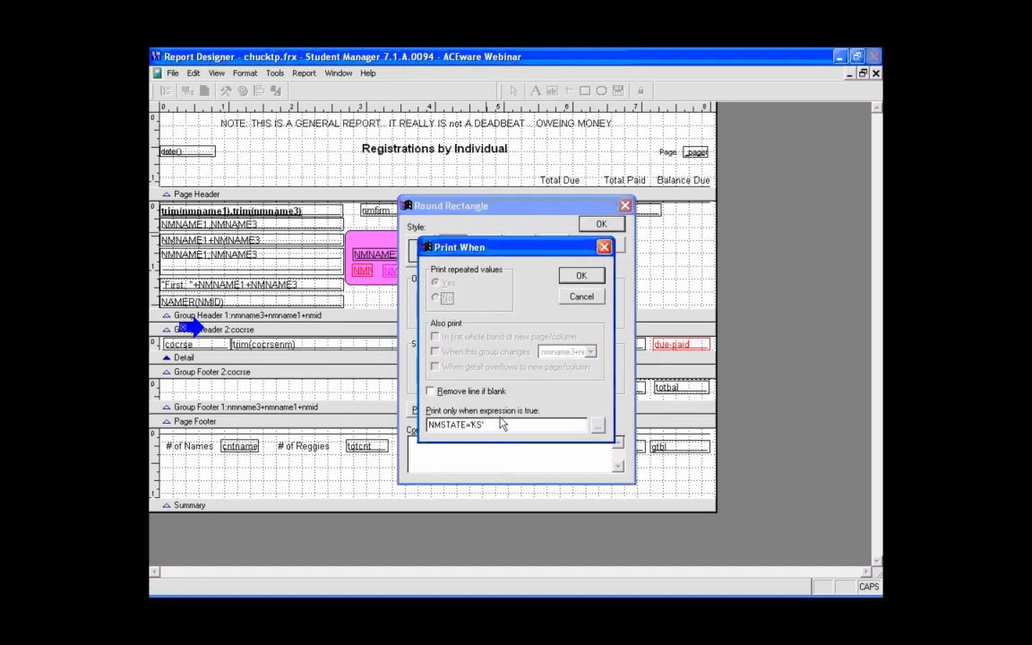
{"action": "type", "text": "'"}
{"action": "key", "text": "BackSpace"}
{"action": "type", "text": "\"KS"}
{"action": "left_click_drag", "start_coordinate": [481, 425], "coordinate": [487, 425]}
{"action": "type", "text": "'"}
{"action": "left_click", "coordinate": [581, 276]}
{"action": "left_click", "coordinate": [601, 224]}
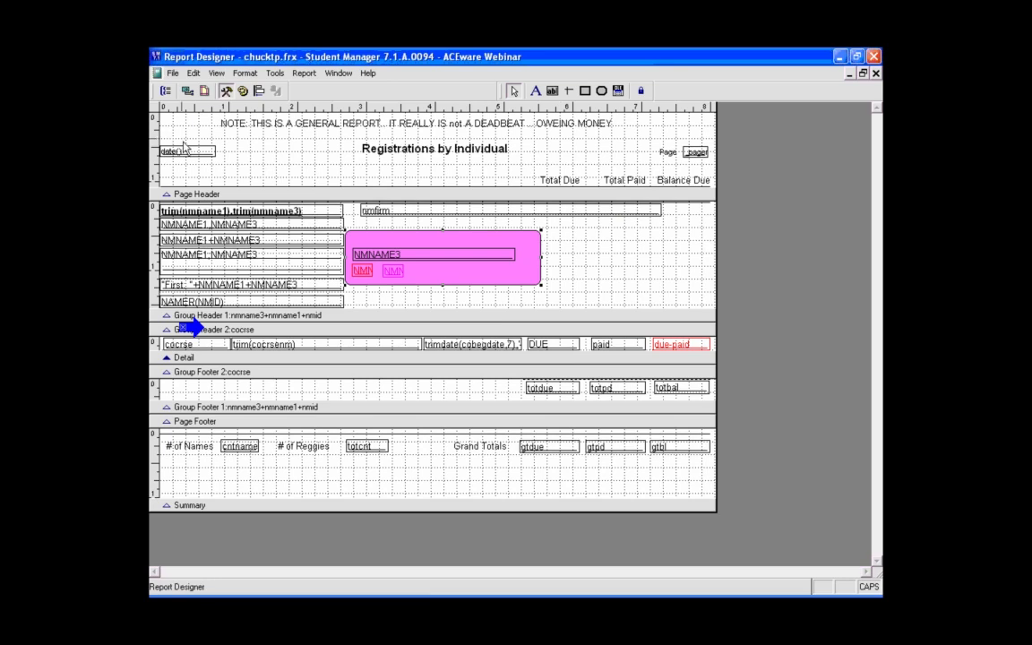
Switch to the PowerPoint slide show Intermediate.ppt
{"action": "key", "text": "alt+Tab"}
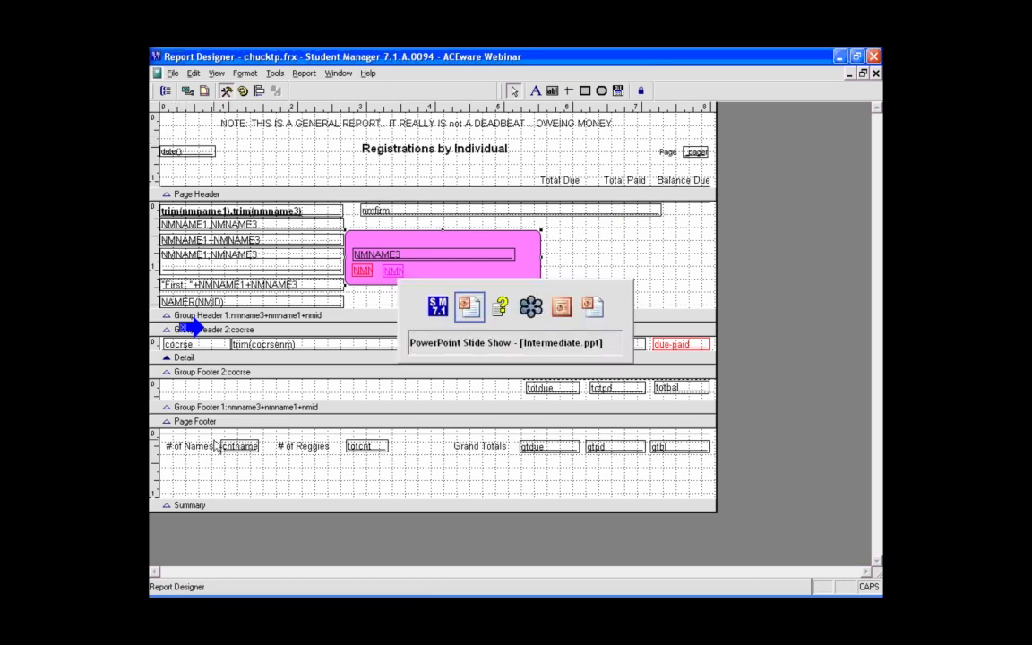
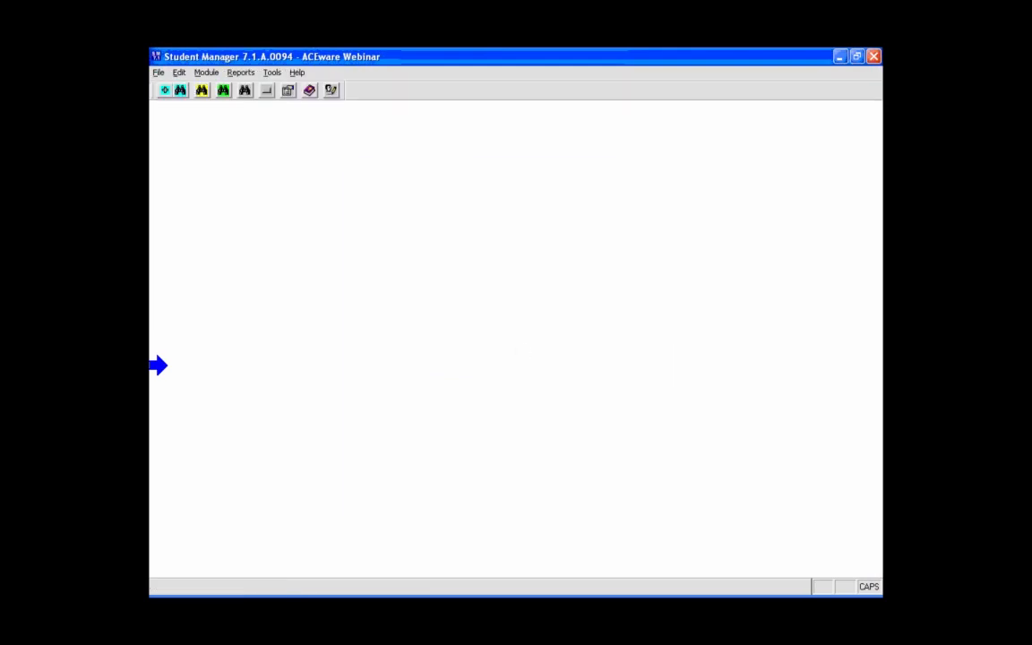
Run the default Deadbeat Report with Modify Report enabled, choosing the query "Course Number Begins With.."
{"action": "left_click", "coordinate": [495, 387]}
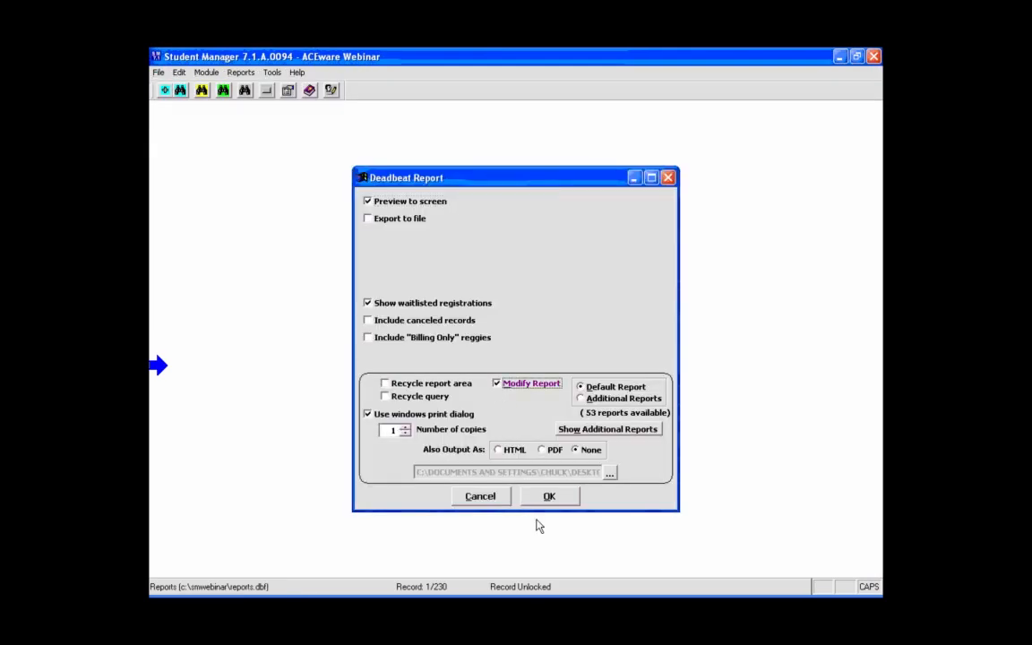
{"action": "left_click", "coordinate": [548, 496]}
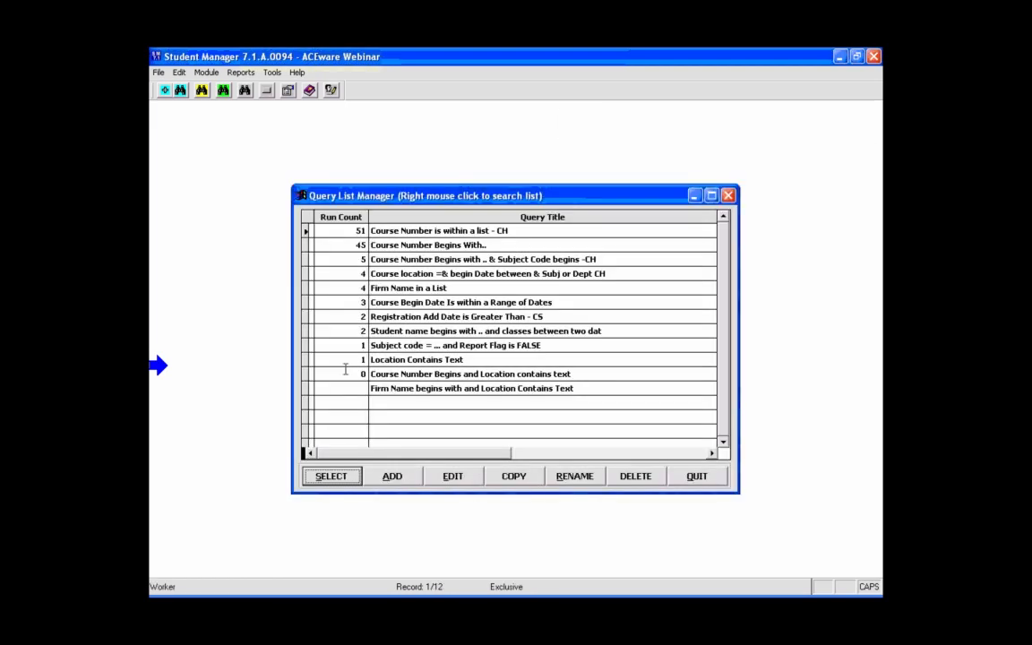
{"action": "left_click", "coordinate": [360, 245]}
{"action": "left_click", "coordinate": [331, 480]}
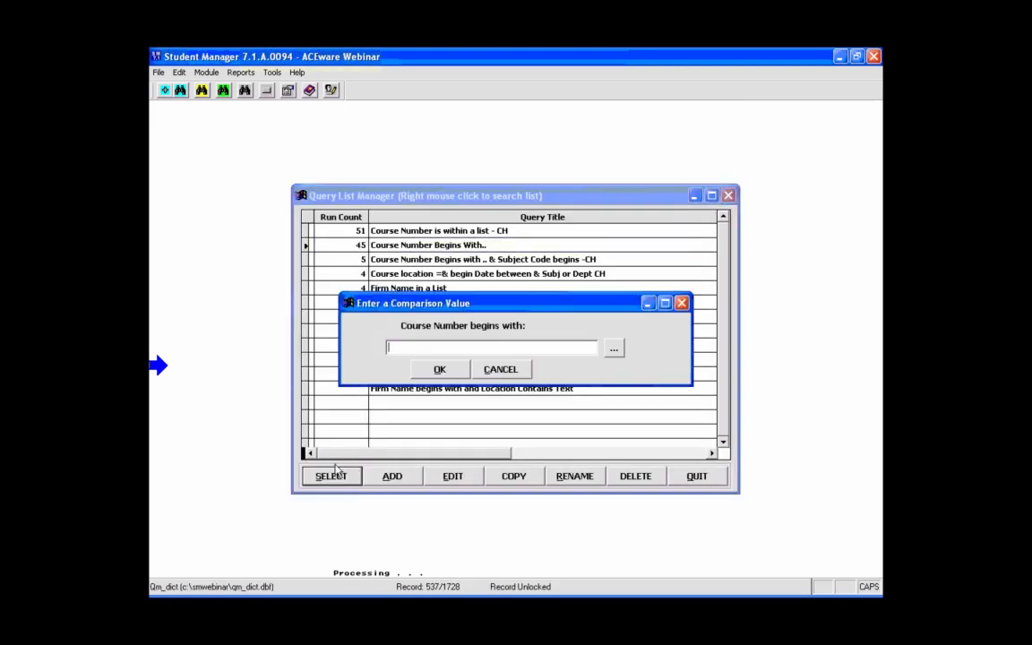
Enter 4 as the course number's beginning and choose to create the DUE and PAID amounts automatically
{"action": "type", "text": "4"}
{"action": "key", "text": "Return"}
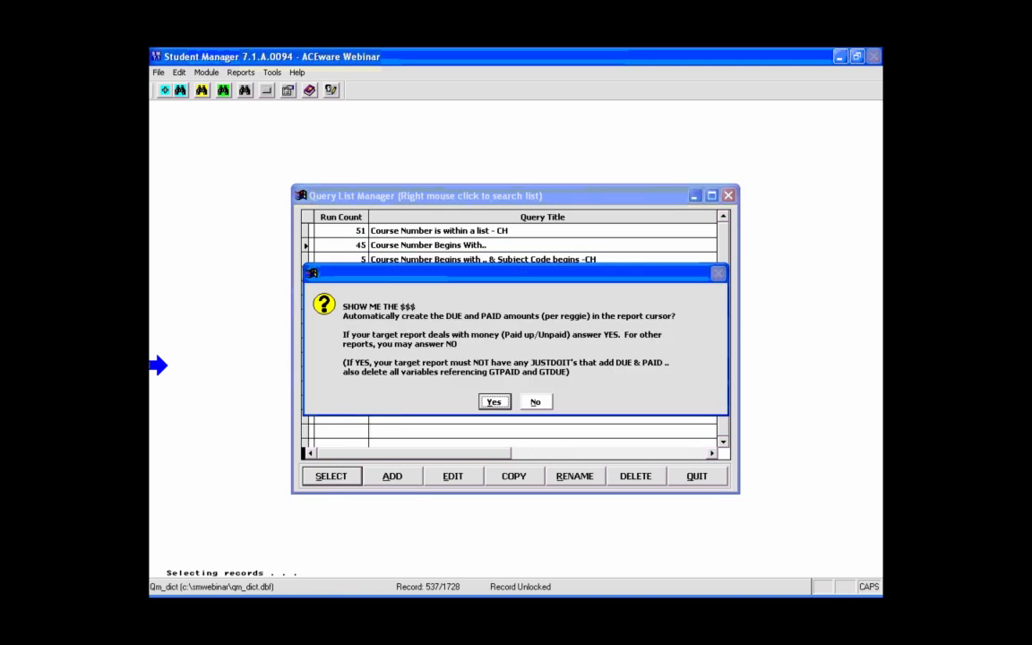
{"action": "left_click", "coordinate": [495, 403]}
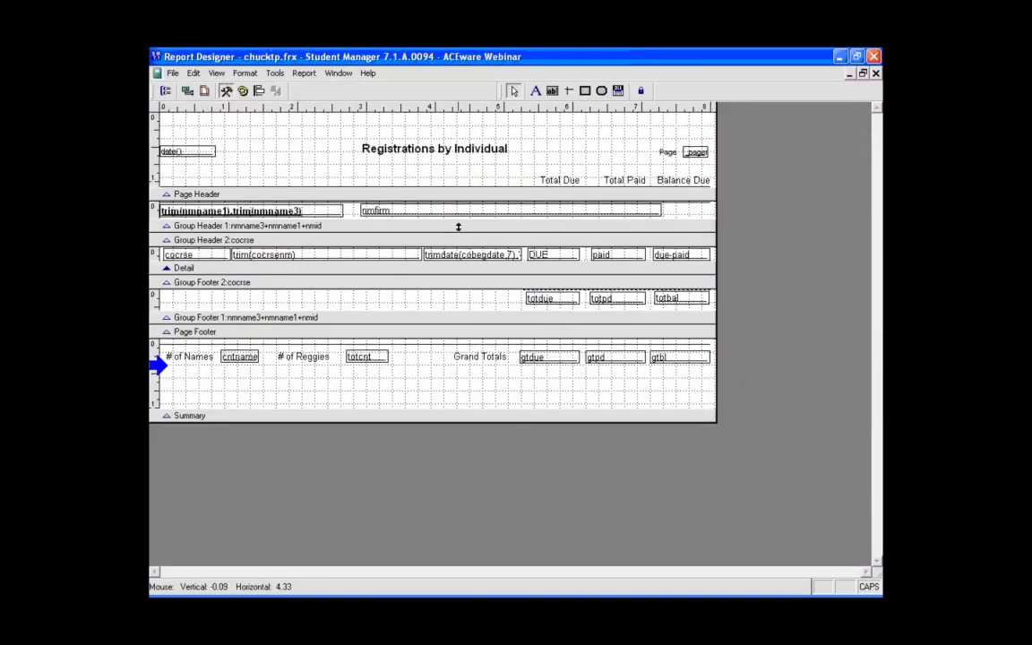
Browse the data table behind the report, pointing out the name columns of the registration records
{"action": "key", "text": "F10"}
{"action": "key", "text": "e"}
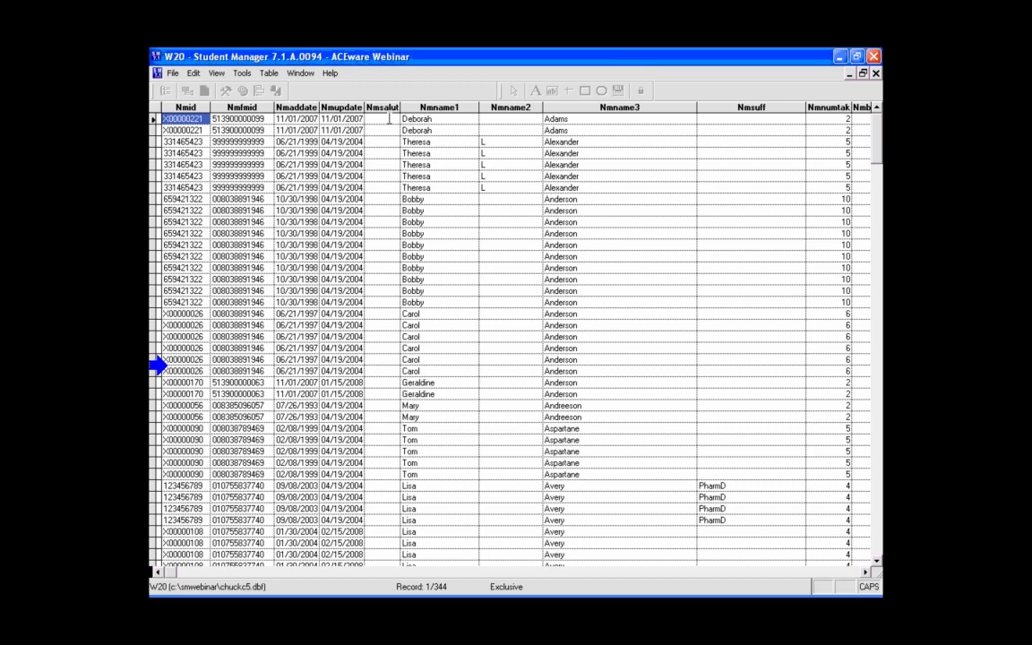
{"action": "mouse_move", "coordinate": [161, 363]}
{"action": "left_mouse_down"}
{"action": "mouse_move", "coordinate": [262, 297]}
{"action": "mouse_move", "coordinate": [374, 170]}
{"action": "mouse_move", "coordinate": [502, 92]}
{"action": "mouse_move", "coordinate": [525, 108]}
{"action": "mouse_move", "coordinate": [531, 189]}
{"action": "mouse_move", "coordinate": [524, 167]}
{"action": "left_mouse_up"}
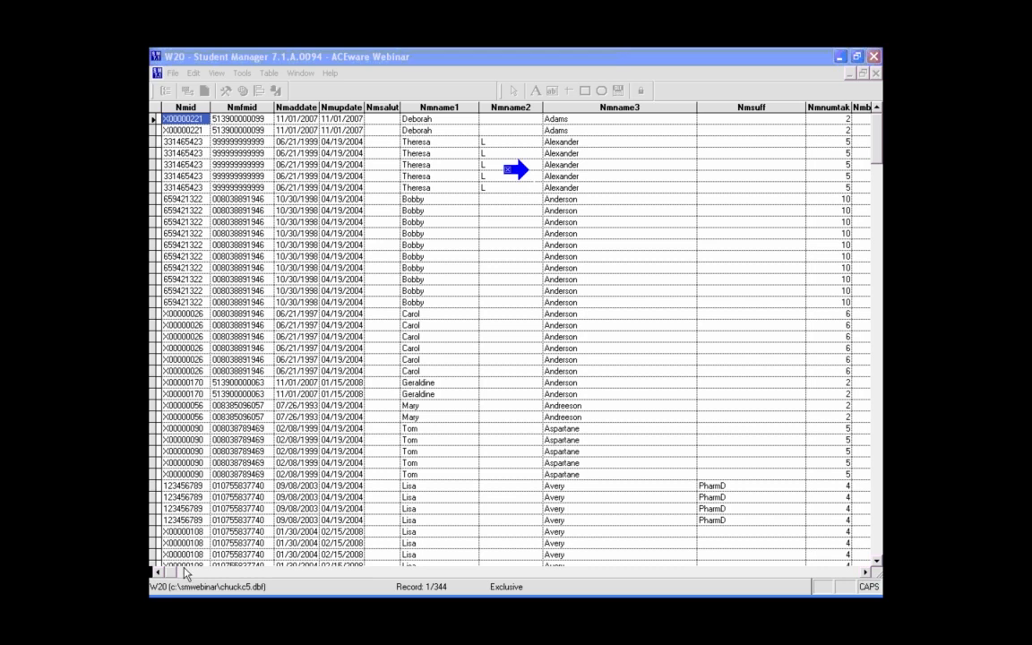
Inspect the course code and course name columns in the report's data table, review the ID columns, and return to the report layout
{"action": "left_click_drag", "start_coordinate": [171, 574], "coordinate": [185, 576]}
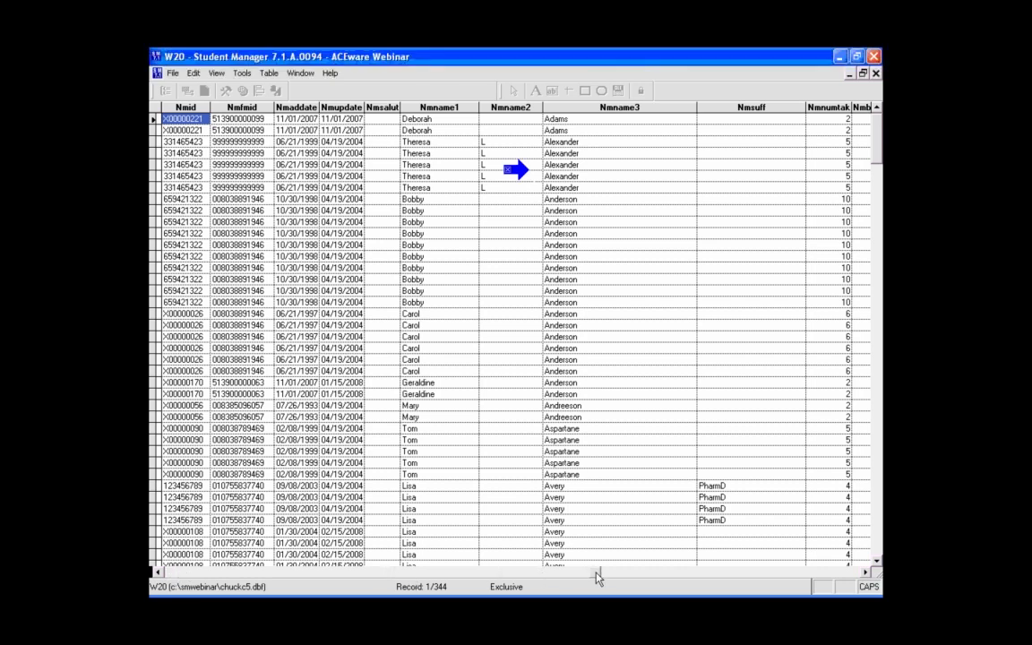
{"action": "left_click_drag", "start_coordinate": [598, 579], "coordinate": [595, 574]}
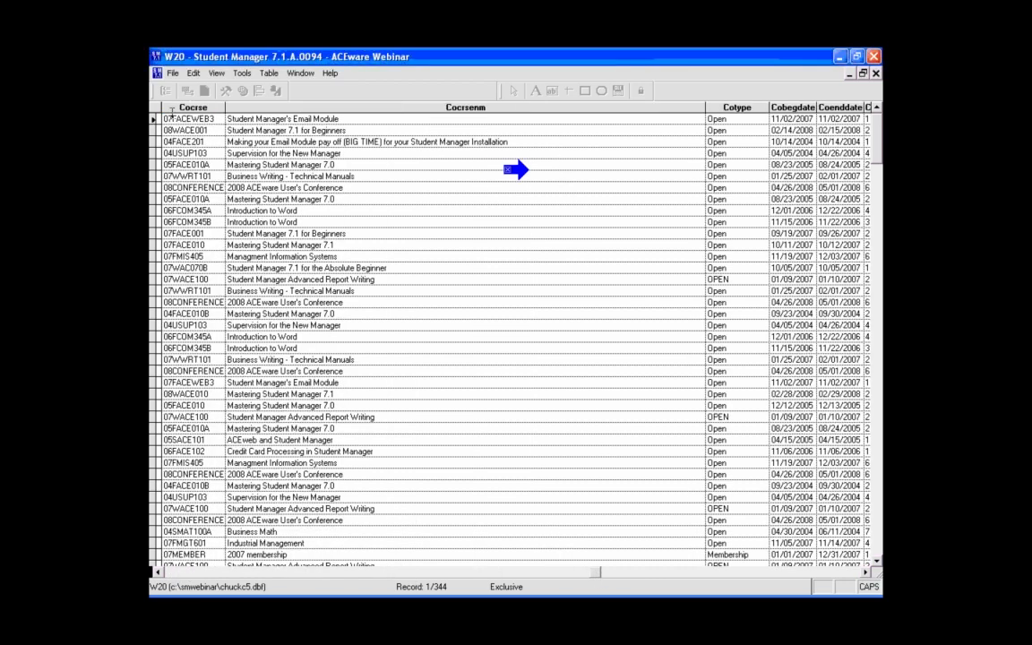
{"action": "mouse_move", "coordinate": [508, 170]}
{"action": "left_mouse_down"}
{"action": "mouse_move", "coordinate": [153, 134]}
{"action": "mouse_move", "coordinate": [152, 121]}
{"action": "mouse_move", "coordinate": [153, 172]}
{"action": "left_mouse_up"}
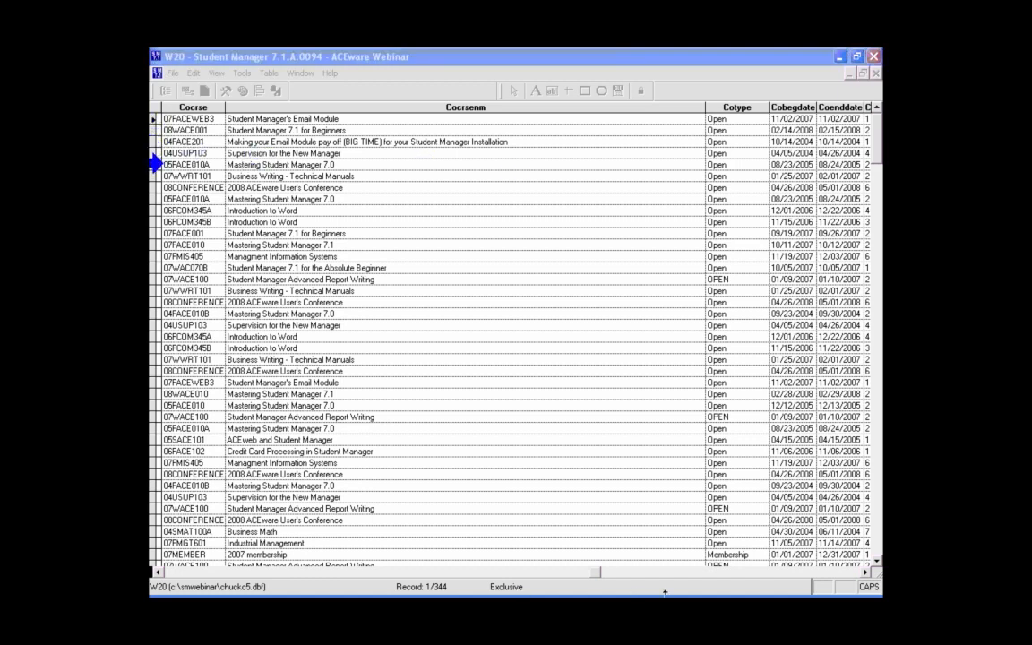
{"action": "left_click_drag", "start_coordinate": [597, 573], "coordinate": [154, 527]}
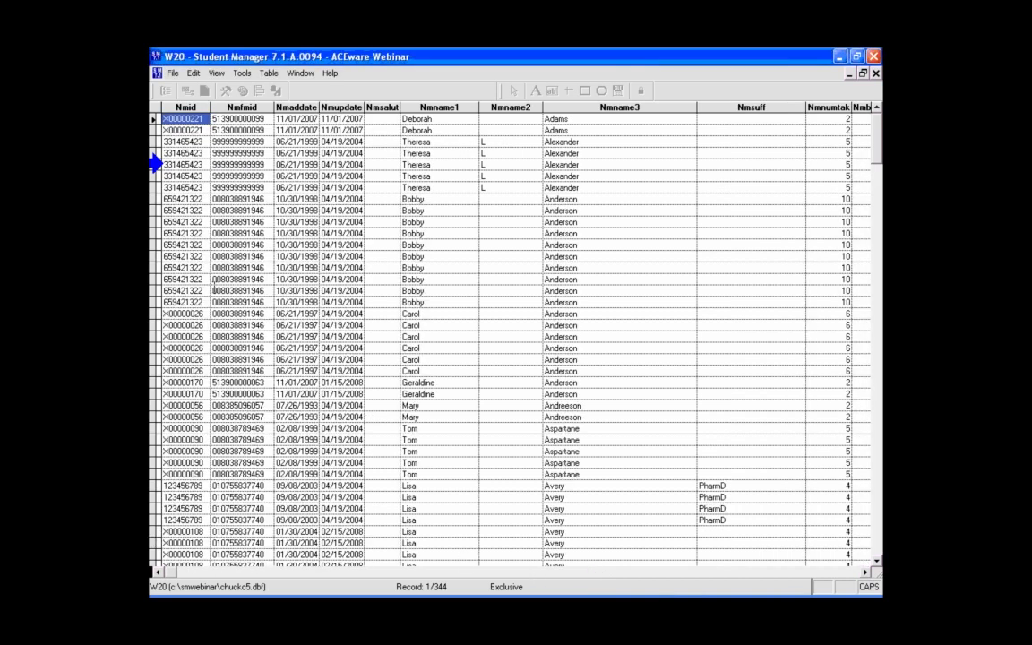
{"action": "left_click_drag", "start_coordinate": [161, 167], "coordinate": [204, 136]}
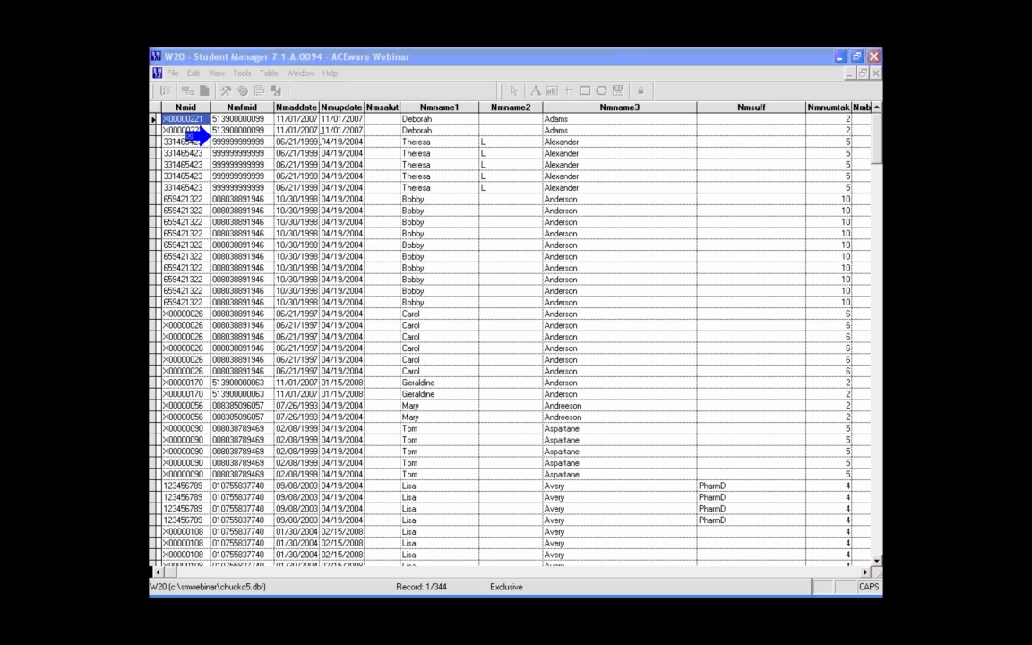
{"action": "left_click", "coordinate": [490, 211]}
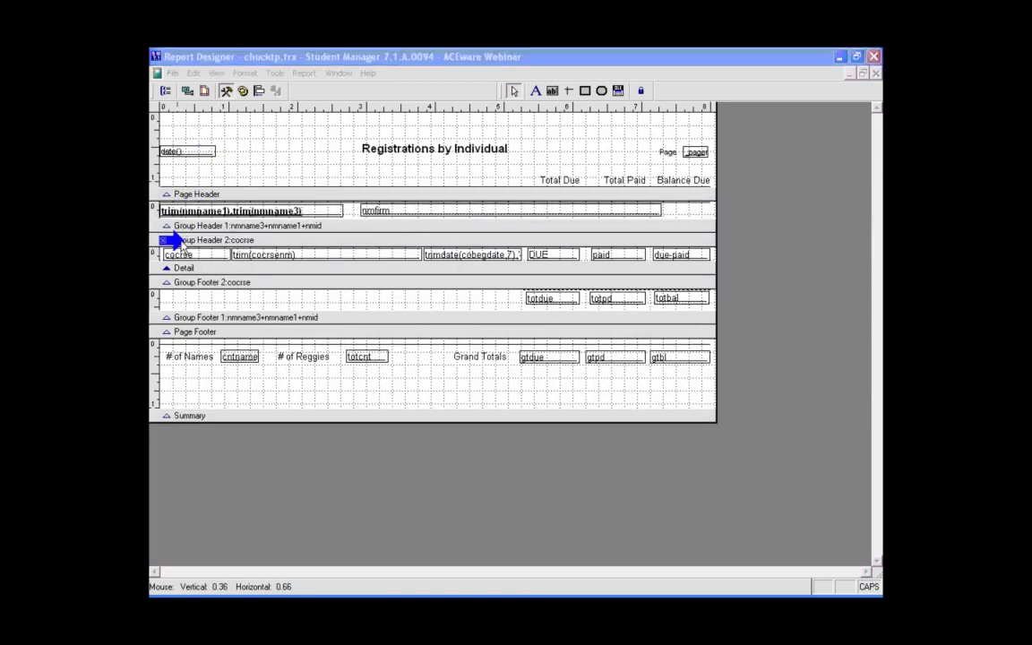
Preview the Registrations by Individual report on screen, and close the preview and the report designer
{"action": "left_click", "coordinate": [552, 91]}
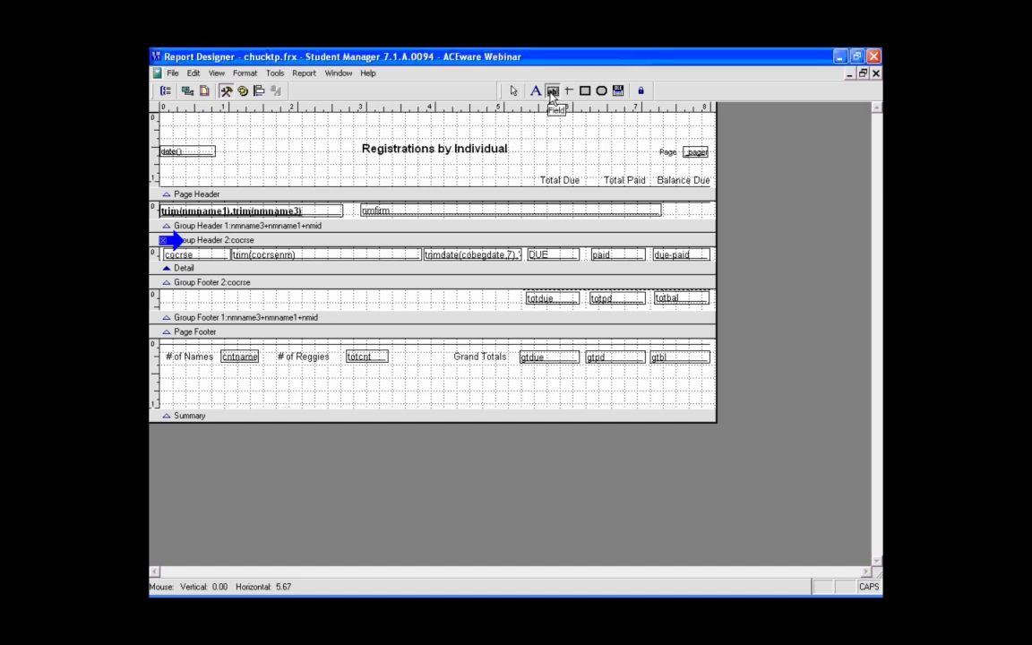
{"action": "left_click", "coordinate": [173, 75]}
{"action": "left_click", "coordinate": [185, 90]}
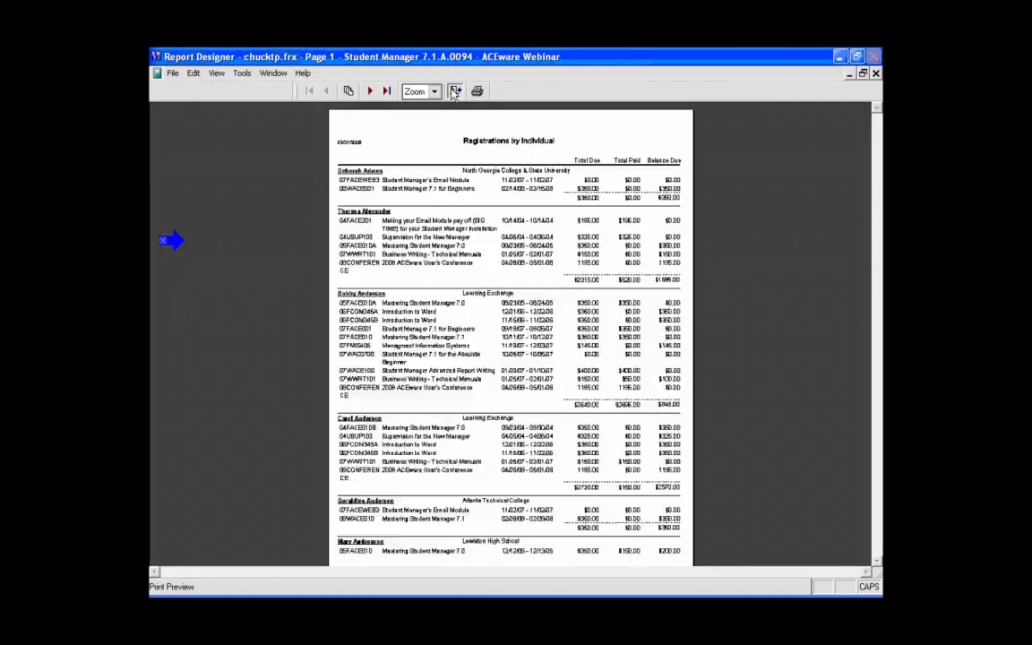
{"action": "key", "text": "Escape"}
{"action": "left_click", "coordinate": [535, 354]}
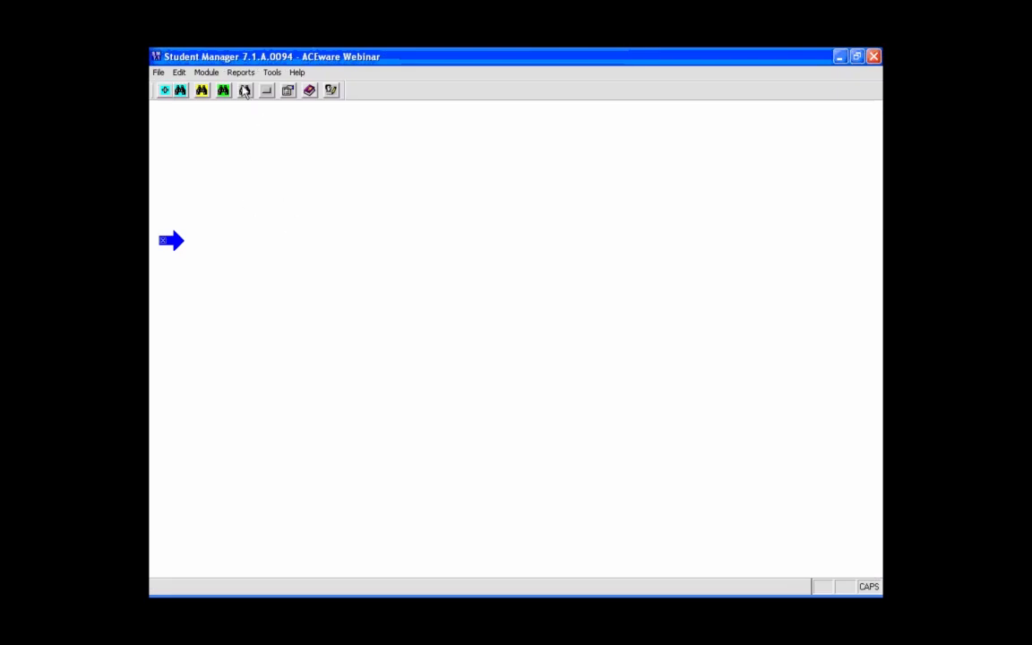
Open the Deadbeat Report options again and point out the Recycle report area setting
{"action": "left_click", "coordinate": [237, 74]}
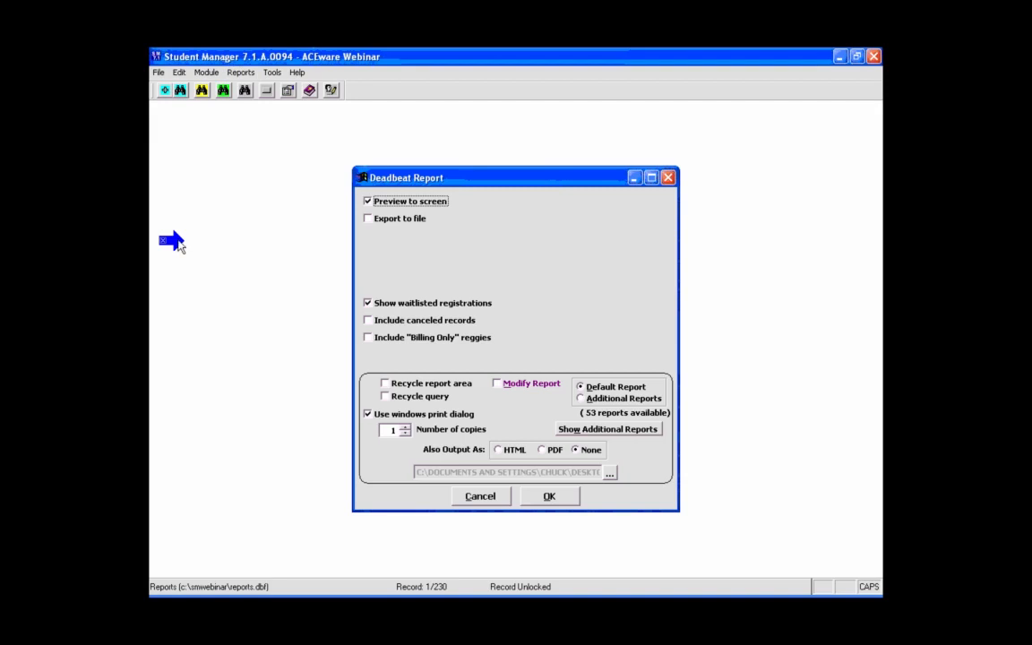
{"action": "mouse_move", "coordinate": [172, 240]}
{"action": "left_mouse_down"}
{"action": "mouse_move", "coordinate": [218, 333]}
{"action": "mouse_move", "coordinate": [255, 354]}
{"action": "mouse_move", "coordinate": [357, 286]}
{"action": "mouse_move", "coordinate": [343, 406]}
{"action": "mouse_move", "coordinate": [357, 333]}
{"action": "mouse_move", "coordinate": [375, 338]}
{"action": "mouse_move", "coordinate": [364, 364]}
{"action": "left_mouse_up"}
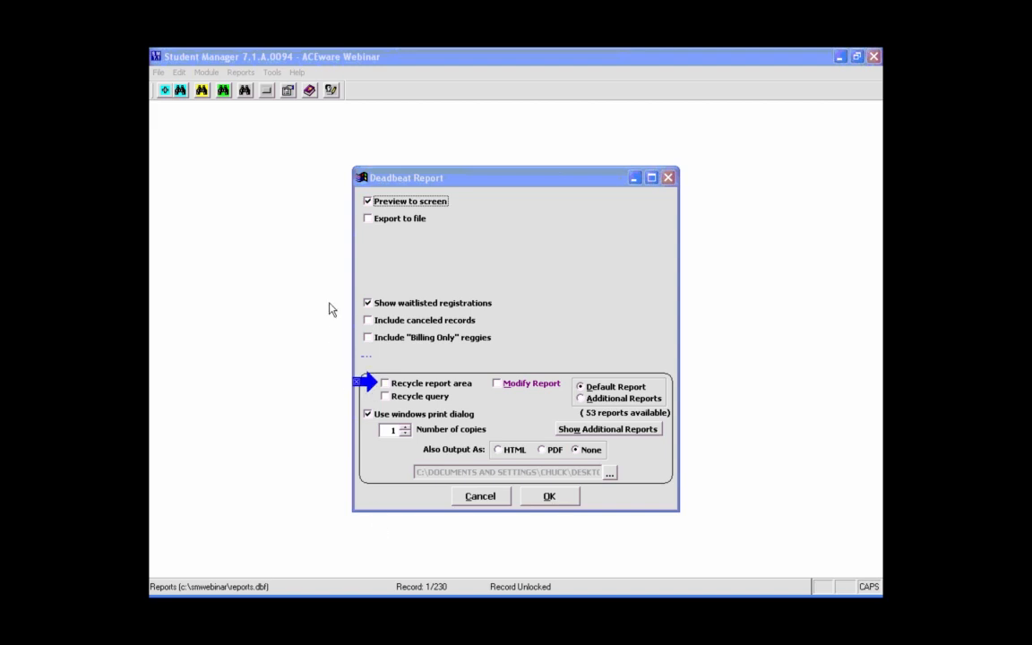
{"action": "left_click", "coordinate": [344, 362]}
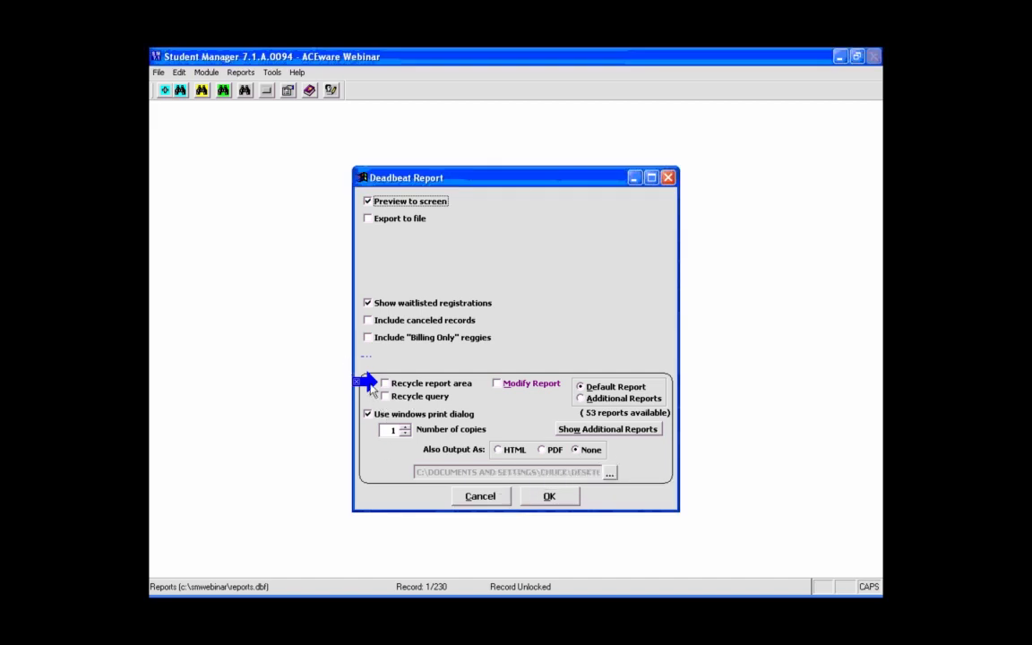
Set the Deadbeat Report to recycle the report area, modify the report and use additional reports, and accept the settings
{"action": "left_click", "coordinate": [385, 385]}
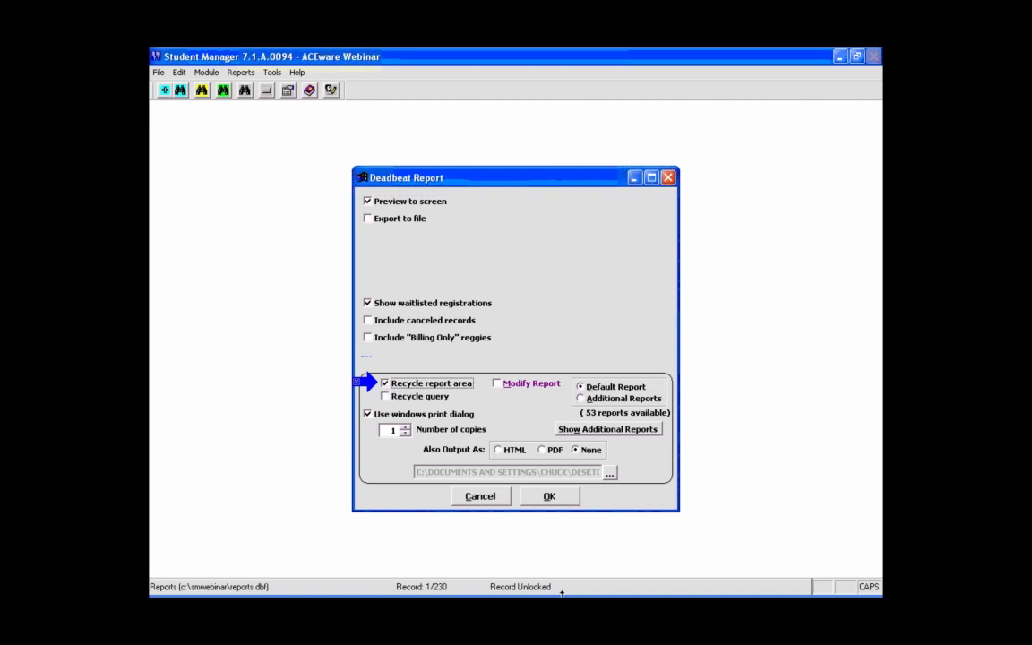
{"action": "left_click", "coordinate": [502, 385]}
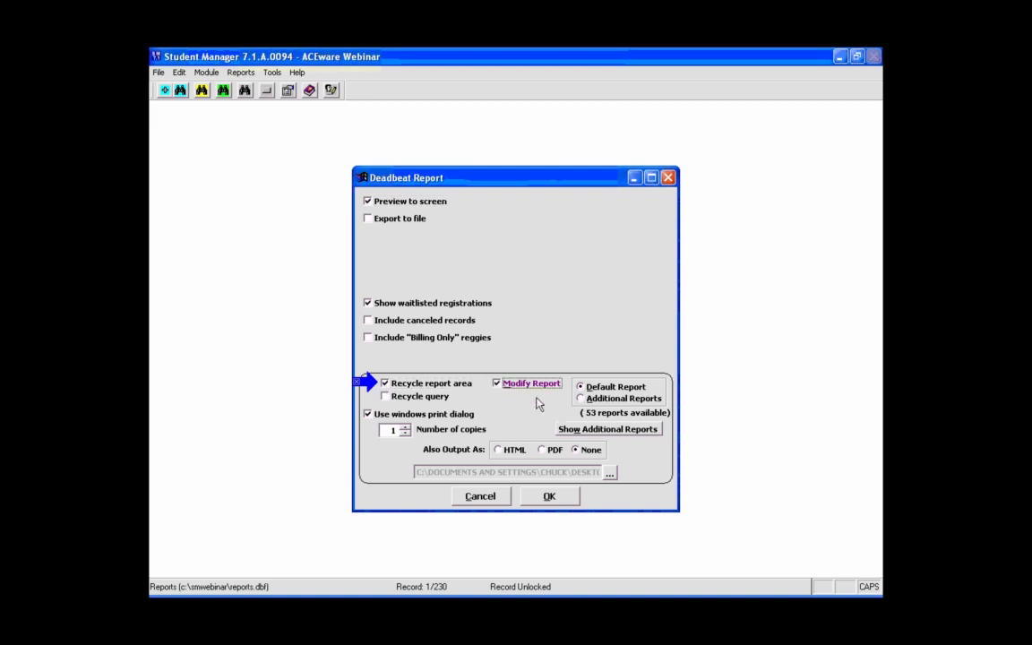
{"action": "left_click", "coordinate": [582, 399]}
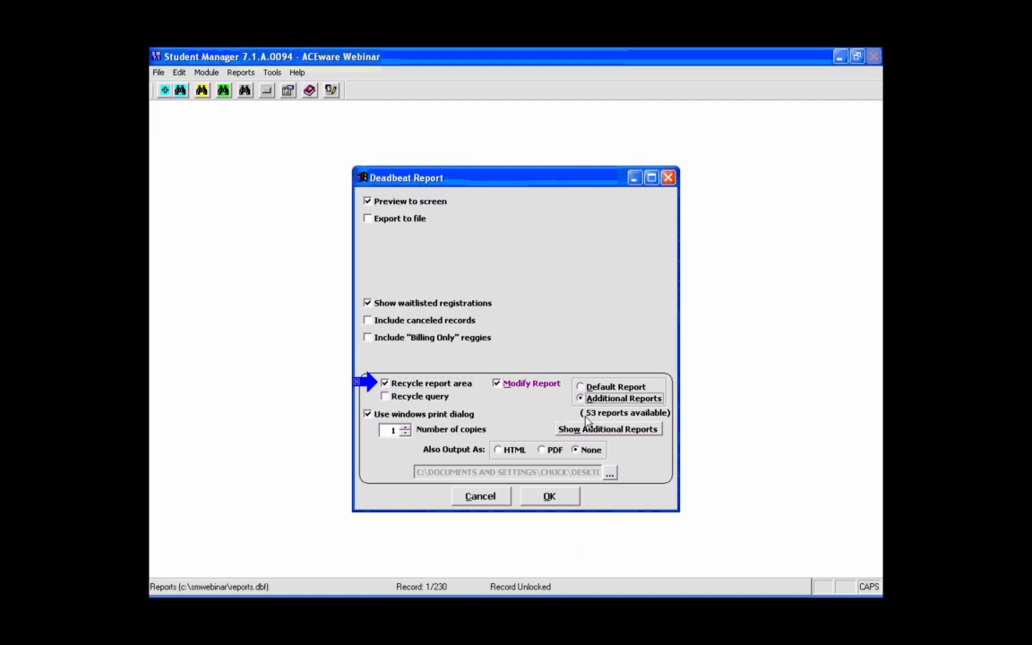
{"action": "left_click", "coordinate": [552, 497]}
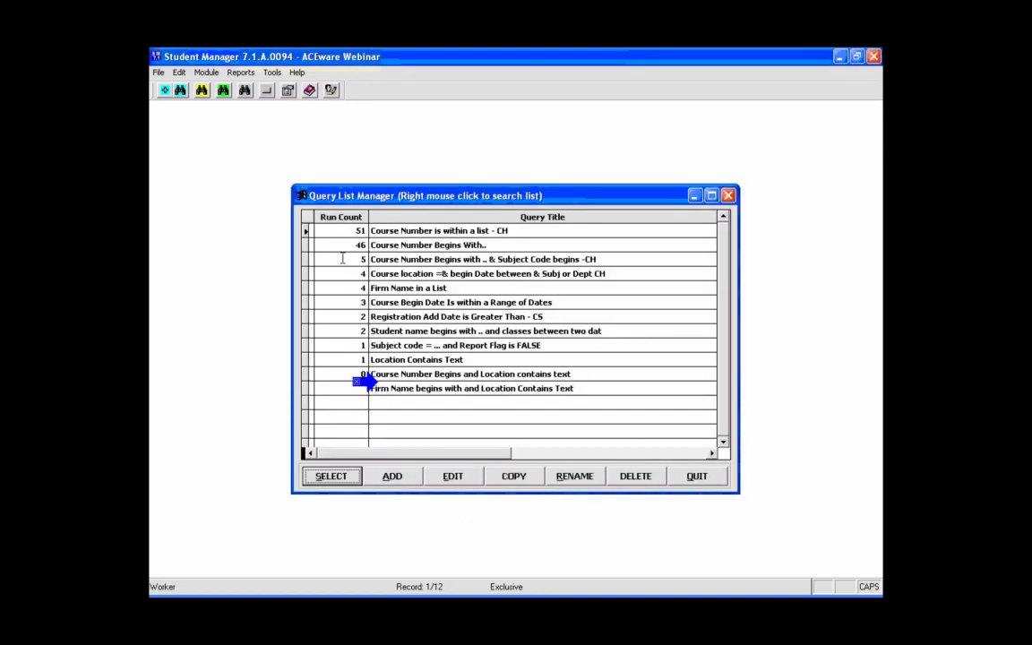
Run the "Course Number Begins With.." query with a course number prefix and accept automatic creation of the DUE and PAID amounts
{"action": "left_click", "coordinate": [346, 244]}
{"action": "left_click", "coordinate": [337, 477]}
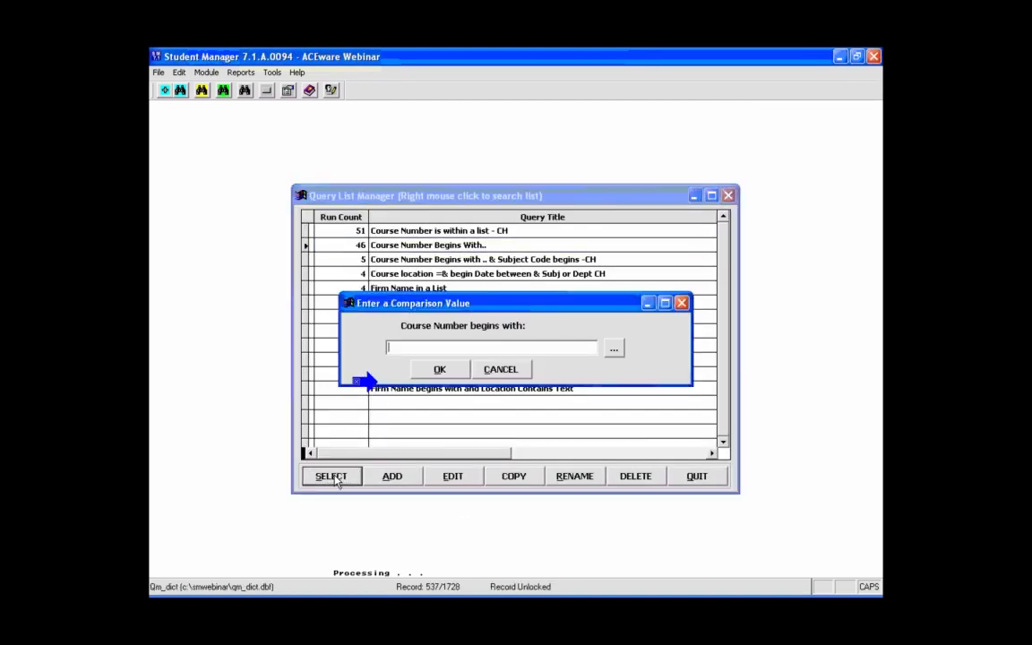
{"action": "type", "text": "A"}
{"action": "left_click", "coordinate": [448, 374]}
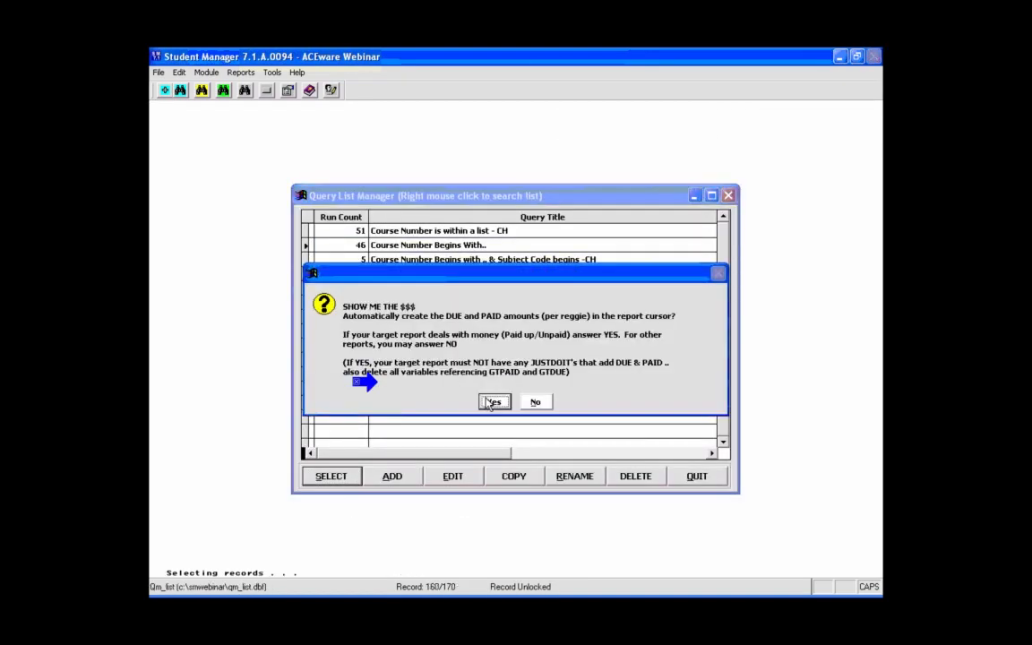
{"action": "left_click", "coordinate": [490, 405]}
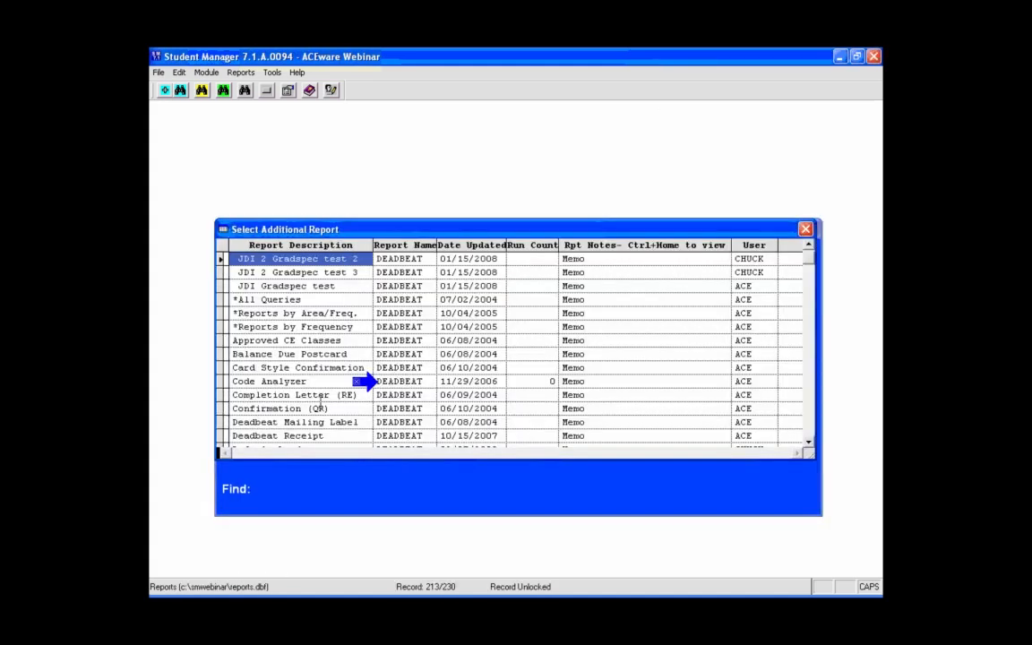
Choose the "Roster Style (Generic)" additional report to modify in the Report Designer
{"action": "scroll", "coordinate": [319, 401], "scroll_direction": "down", "scroll_amount": 2}
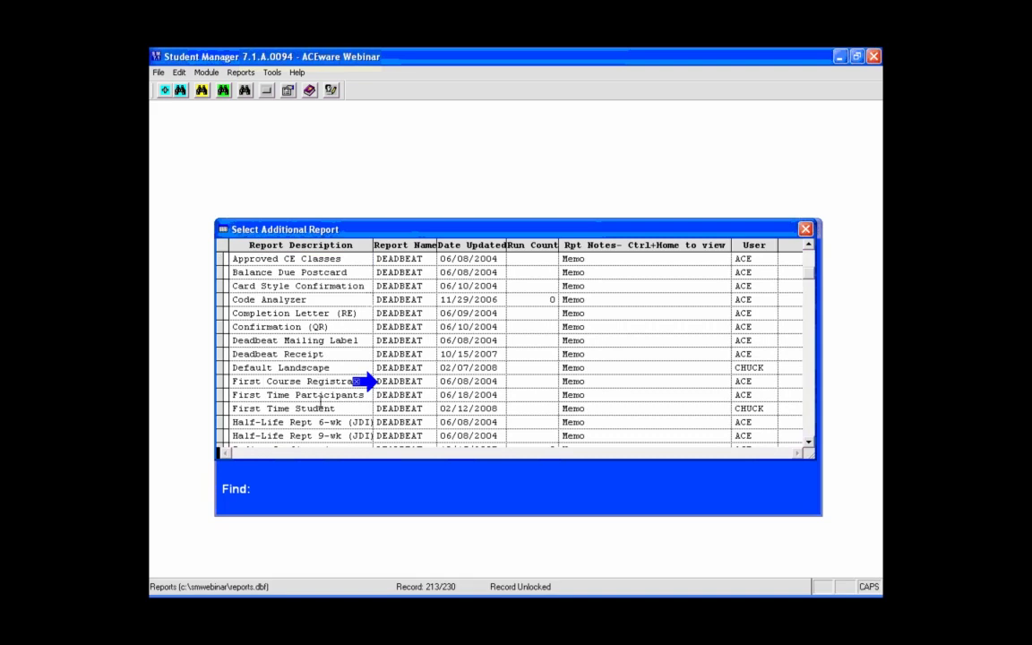
{"action": "scroll", "coordinate": [321, 401], "scroll_direction": "down", "scroll_amount": 1}
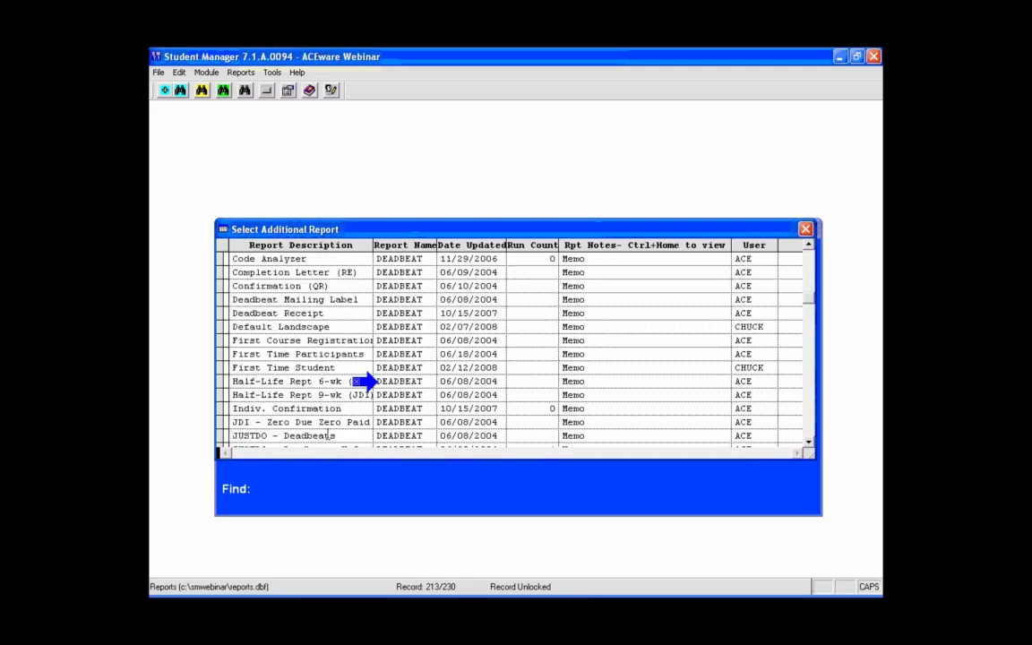
{"action": "scroll", "coordinate": [333, 439], "scroll_direction": "down", "scroll_amount": 3}
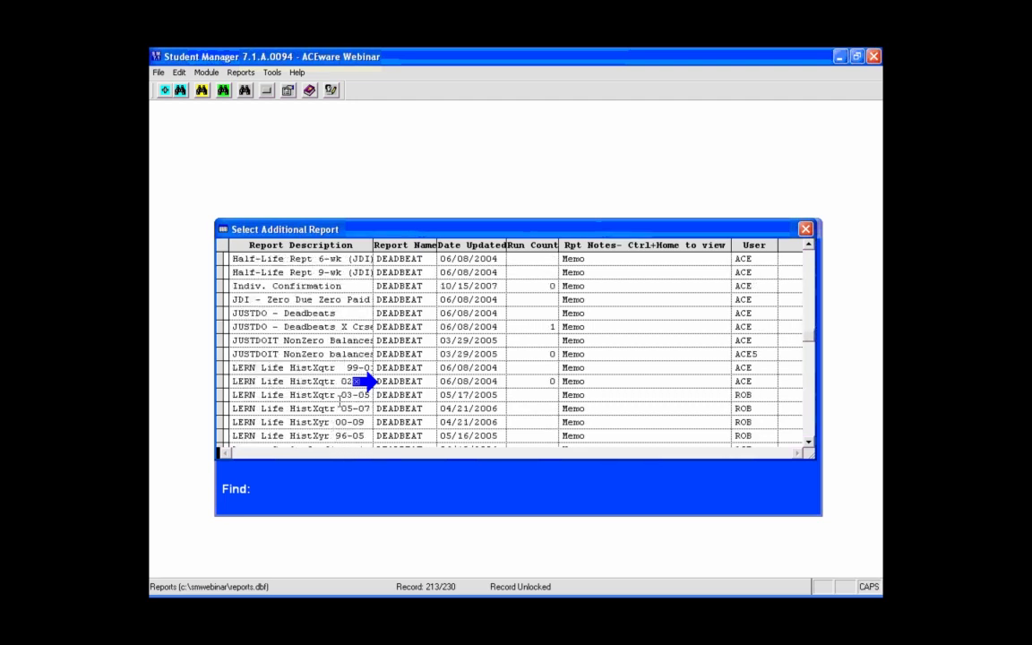
{"action": "scroll", "coordinate": [357, 373], "scroll_direction": "down", "scroll_amount": 10}
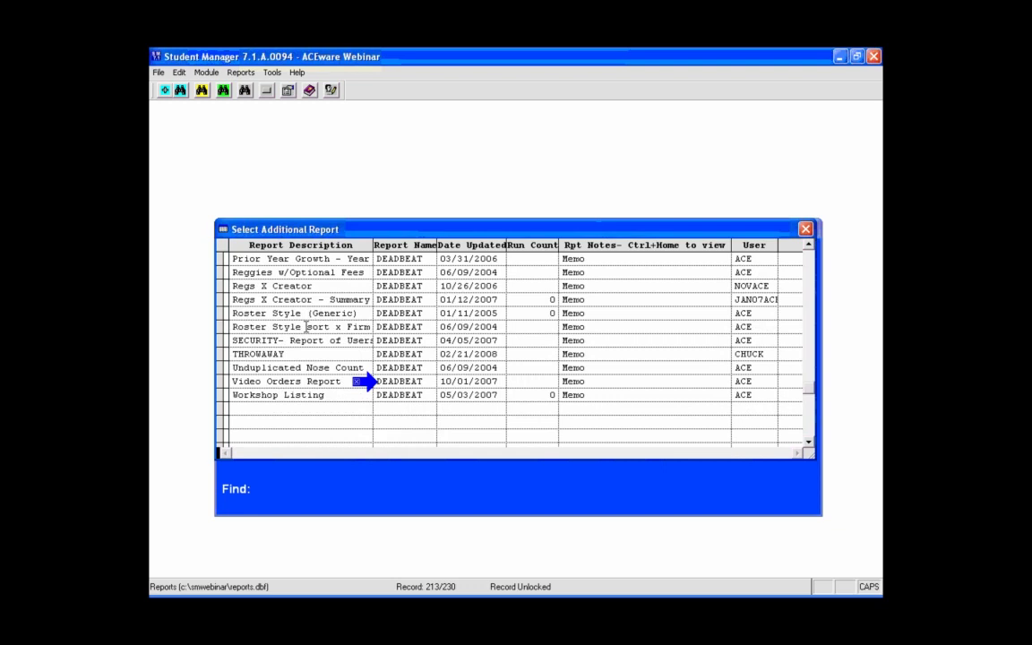
{"action": "left_click", "coordinate": [303, 303]}
{"action": "left_click", "coordinate": [305, 312]}
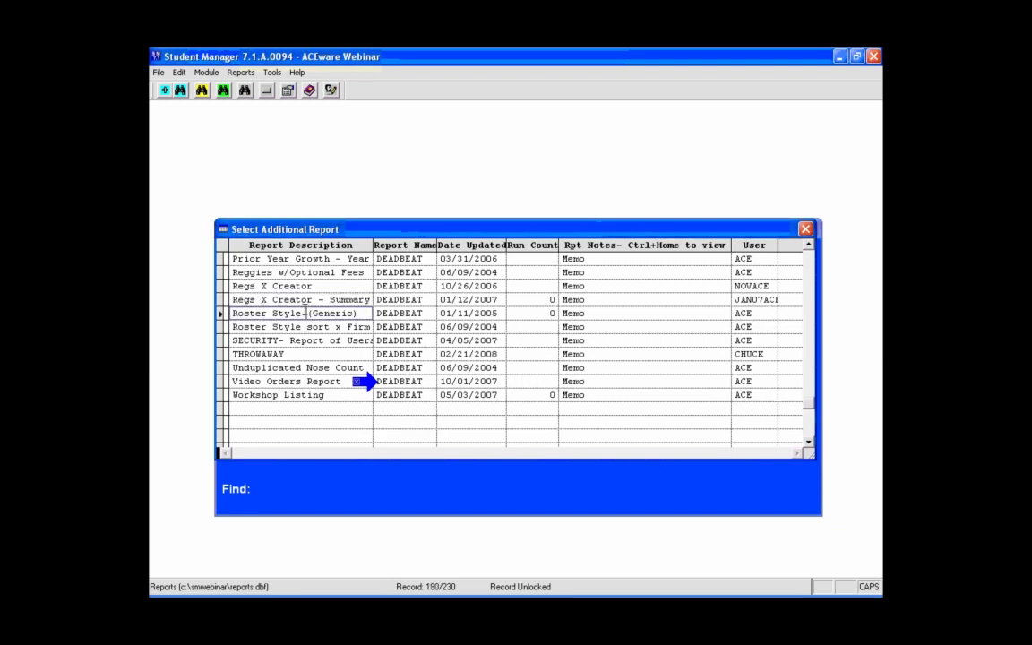
{"action": "double_click", "coordinate": [306, 313]}
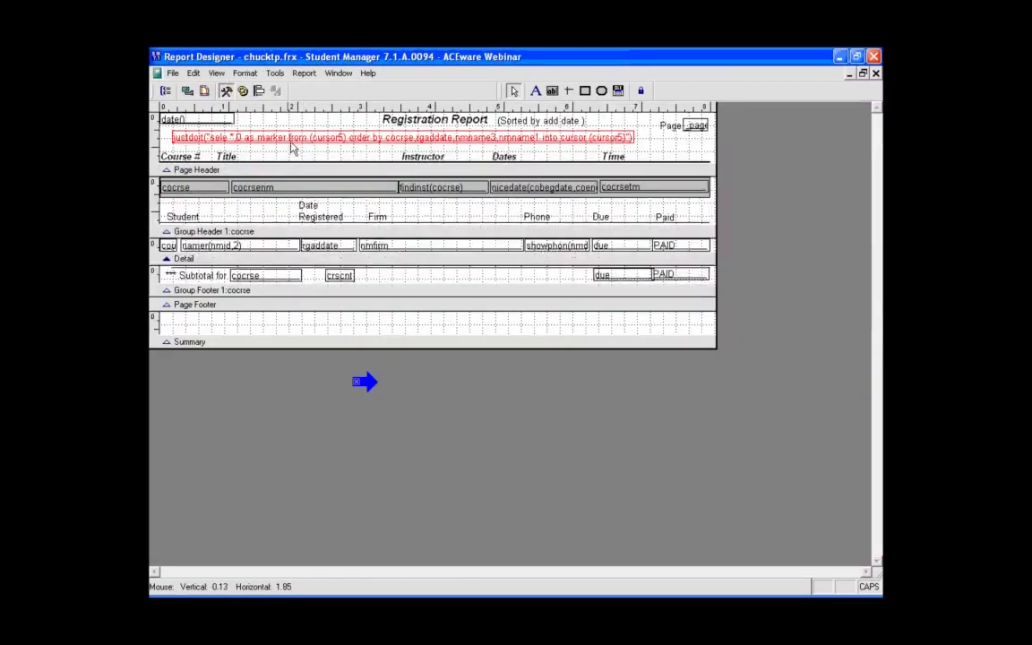
Enlarge the red justdoit expression field in the page header to about 7.44 wide and 0.26 high
{"action": "left_click", "coordinate": [311, 141]}
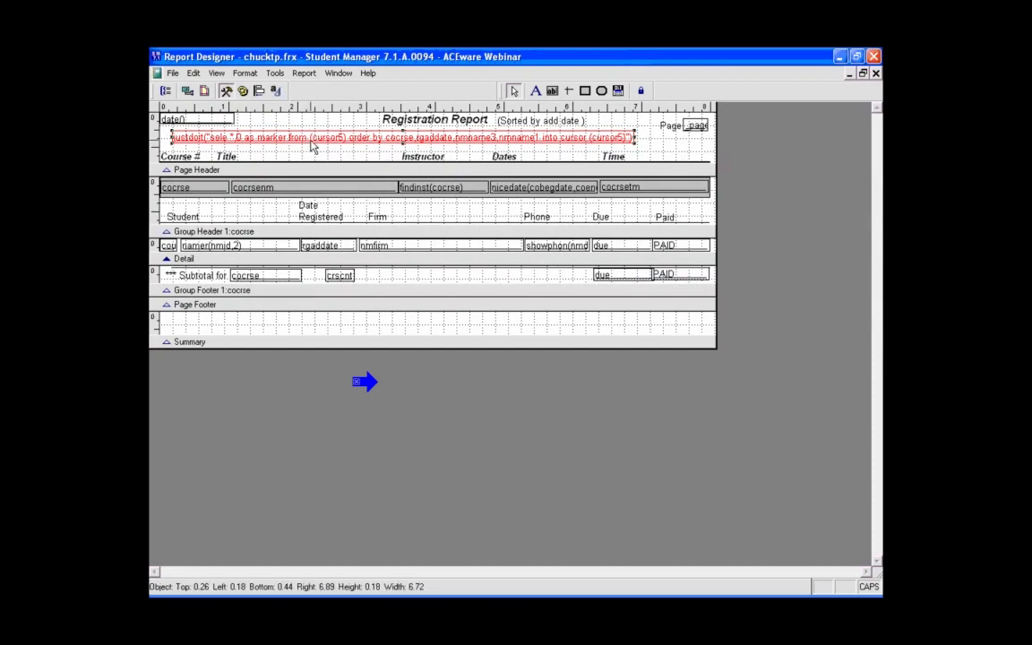
{"action": "left_click_drag", "start_coordinate": [366, 384], "coordinate": [375, 153]}
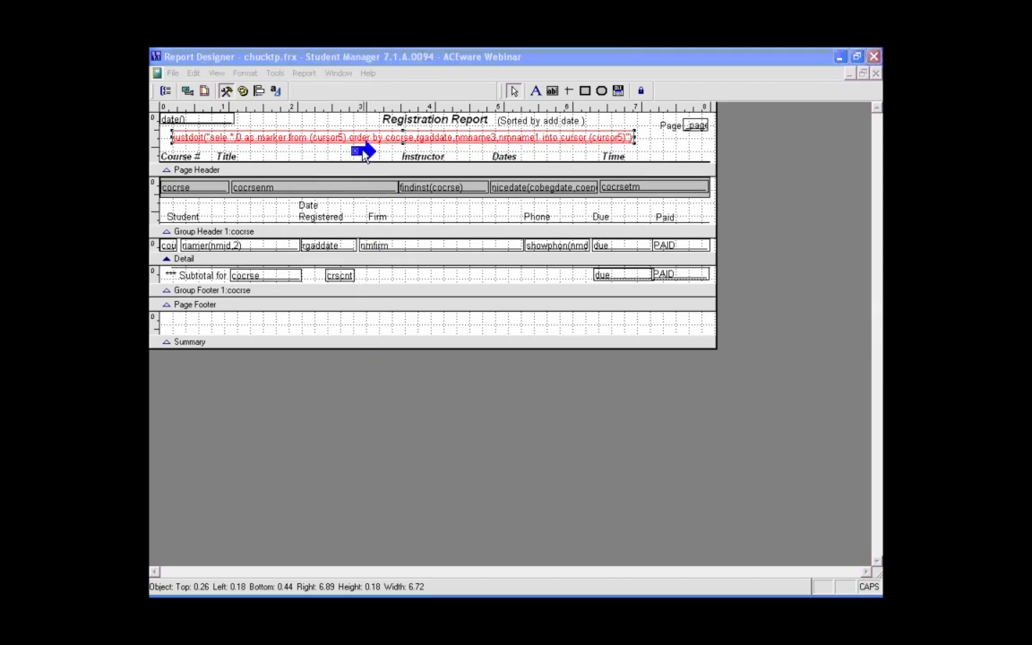
{"action": "left_click", "coordinate": [635, 138]}
{"action": "left_click_drag", "start_coordinate": [635, 137], "coordinate": [685, 137]}
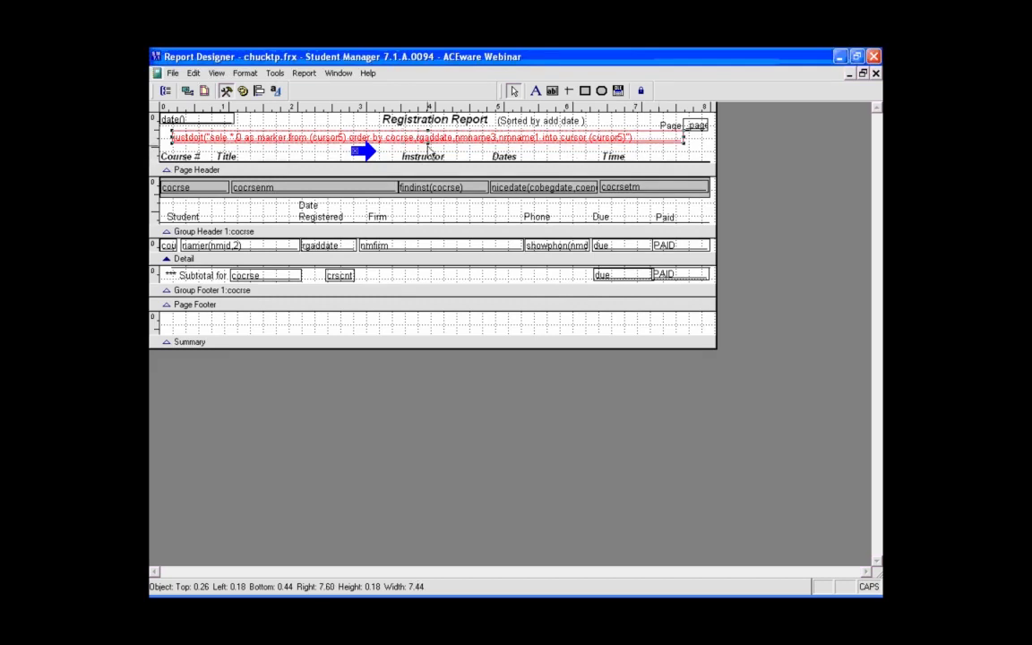
{"action": "left_click_drag", "start_coordinate": [429, 145], "coordinate": [428, 150]}
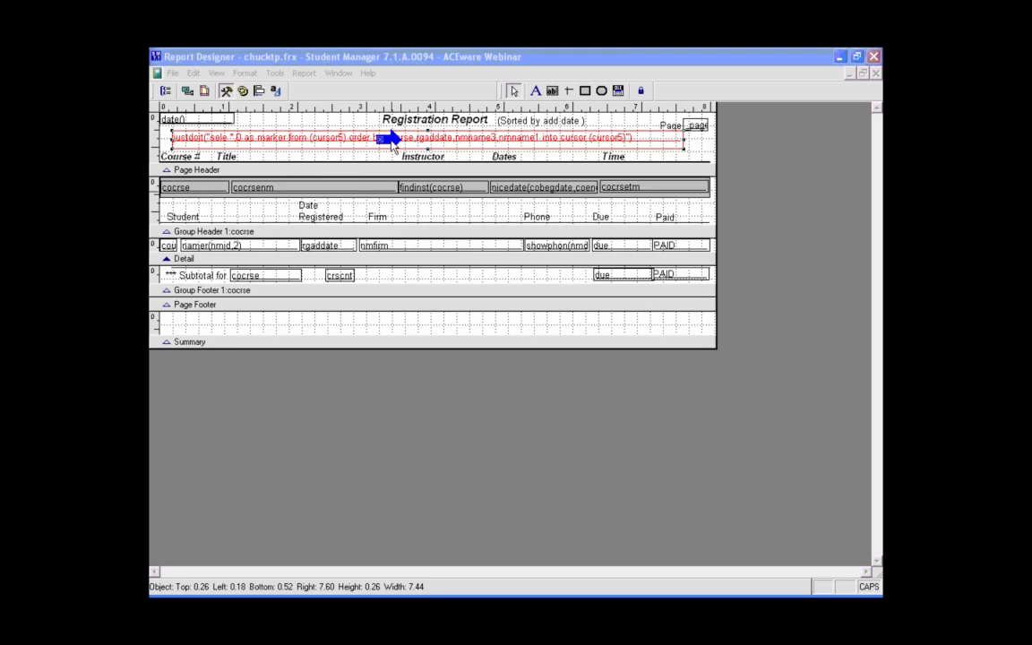
Preview the Registration Report, examine the student rows under each course, and return to the report layout
{"action": "left_click", "coordinate": [259, 214]}
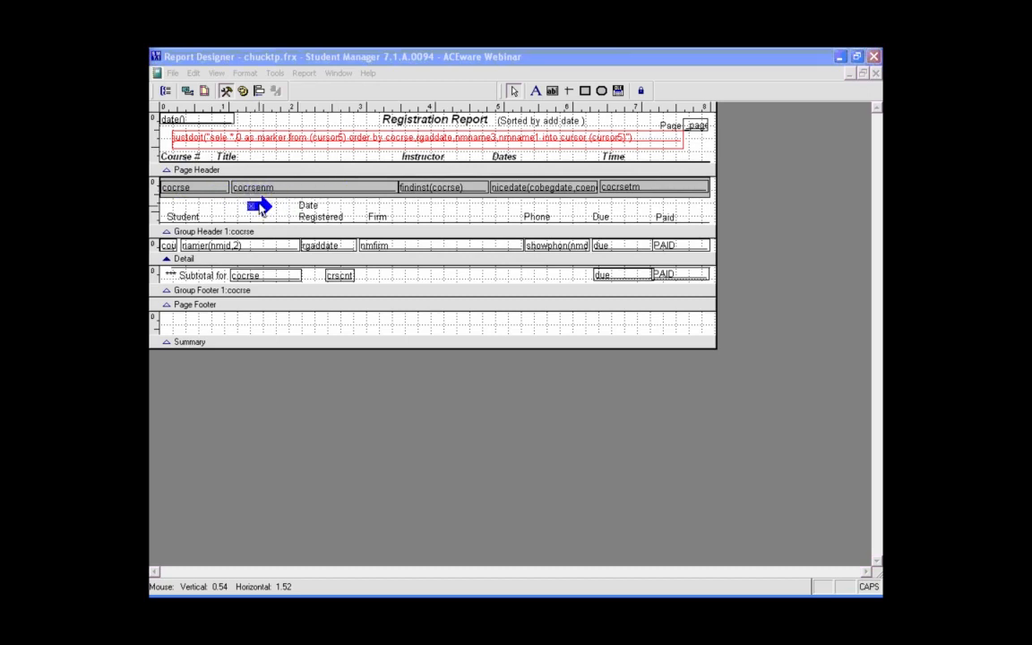
{"action": "left_click", "coordinate": [441, 198]}
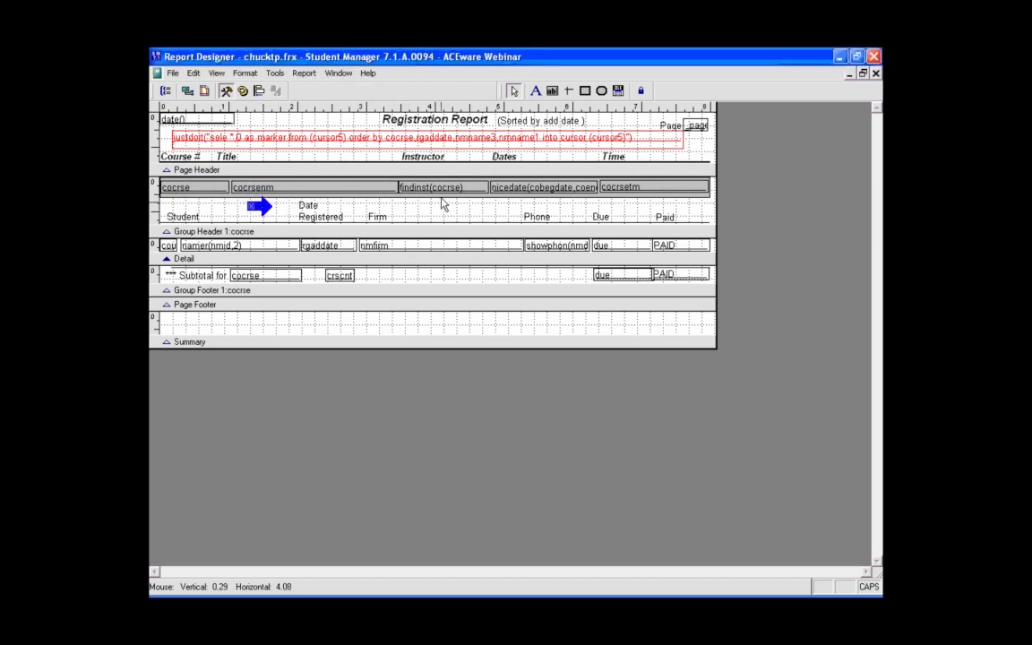
{"action": "key", "text": "ctrl+i"}
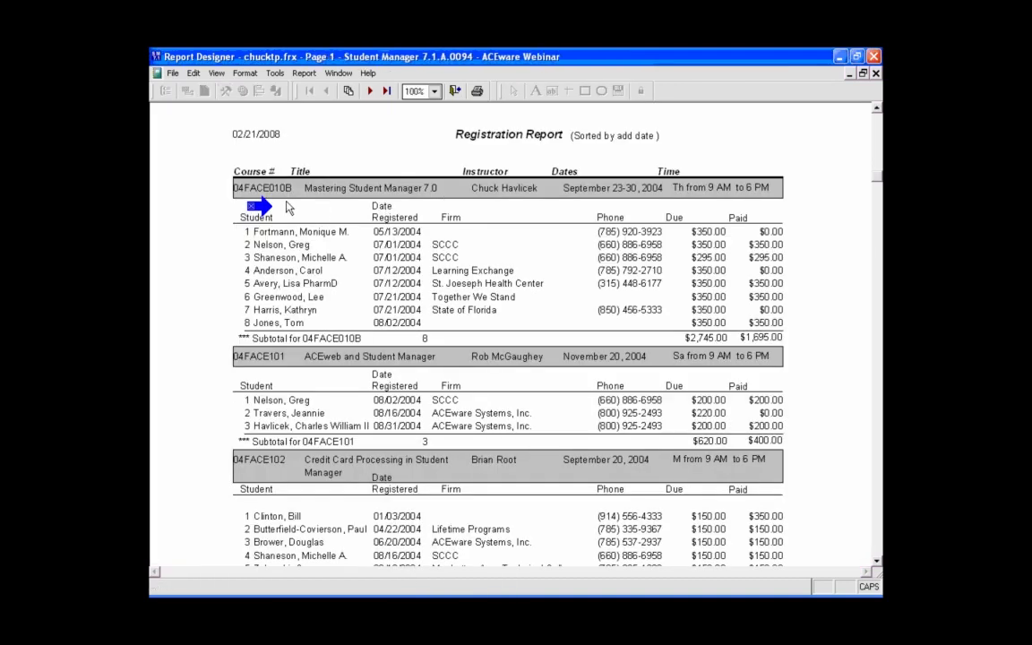
{"action": "left_click_drag", "start_coordinate": [267, 208], "coordinate": [641, 278]}
{"action": "left_click", "coordinate": [682, 293]}
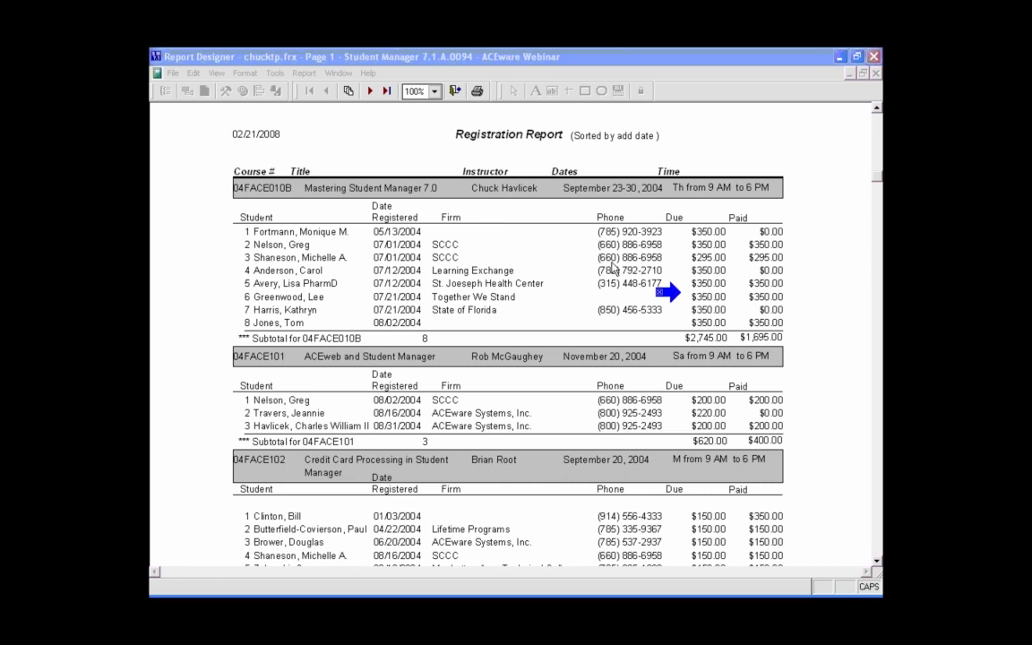
{"action": "left_click", "coordinate": [454, 91]}
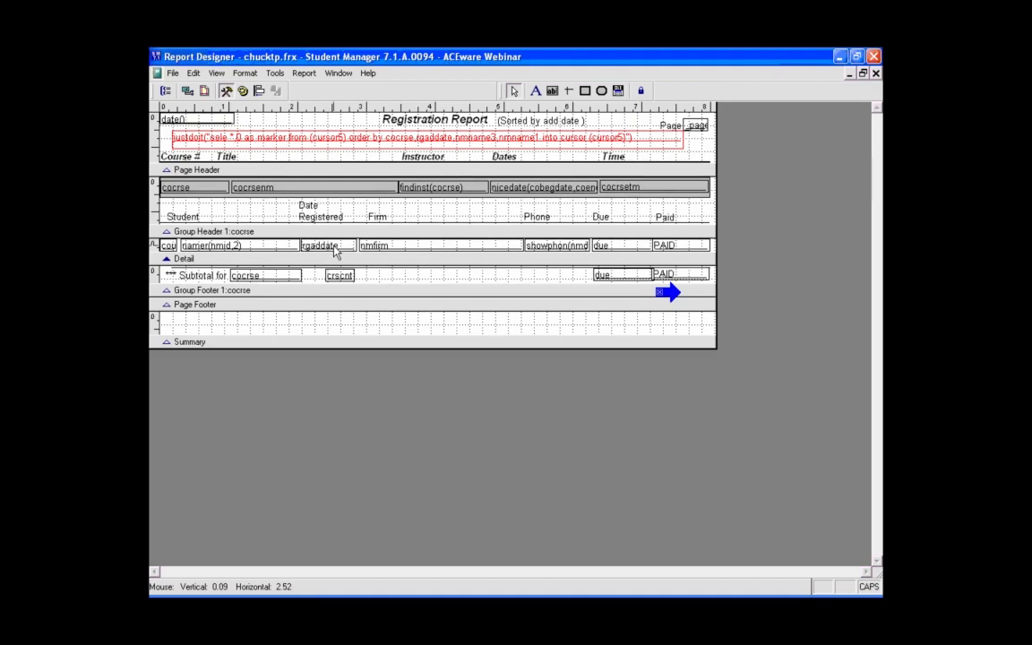
Preview the report again to examine repeated registration dates from the rgaddate field, and close the preview
{"action": "left_click", "coordinate": [335, 253]}
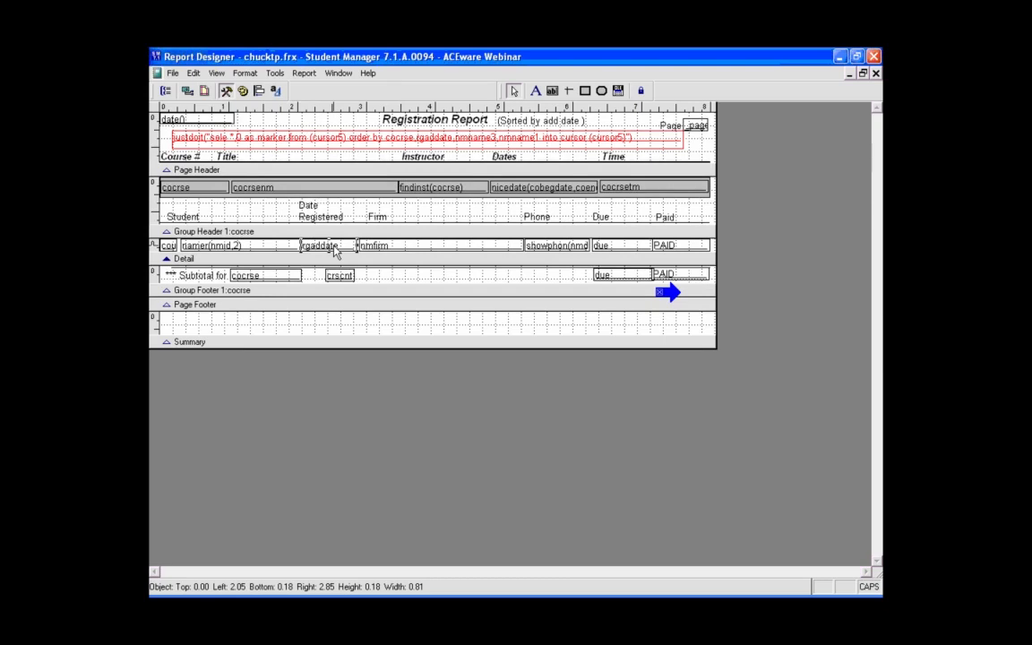
{"action": "key", "text": "ctrl+i"}
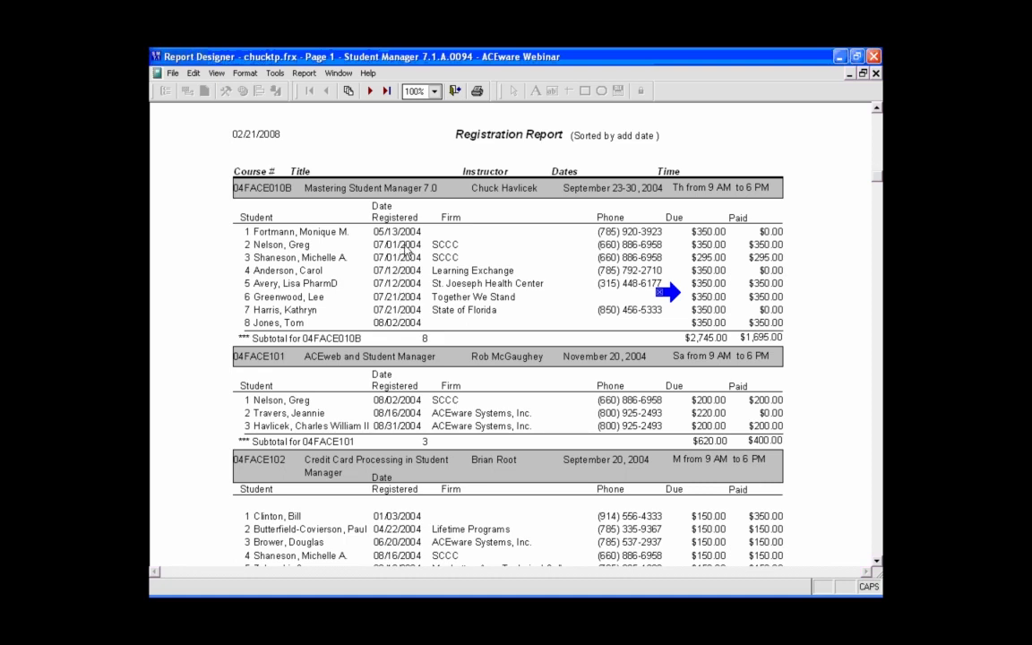
{"action": "key", "text": "Escape"}
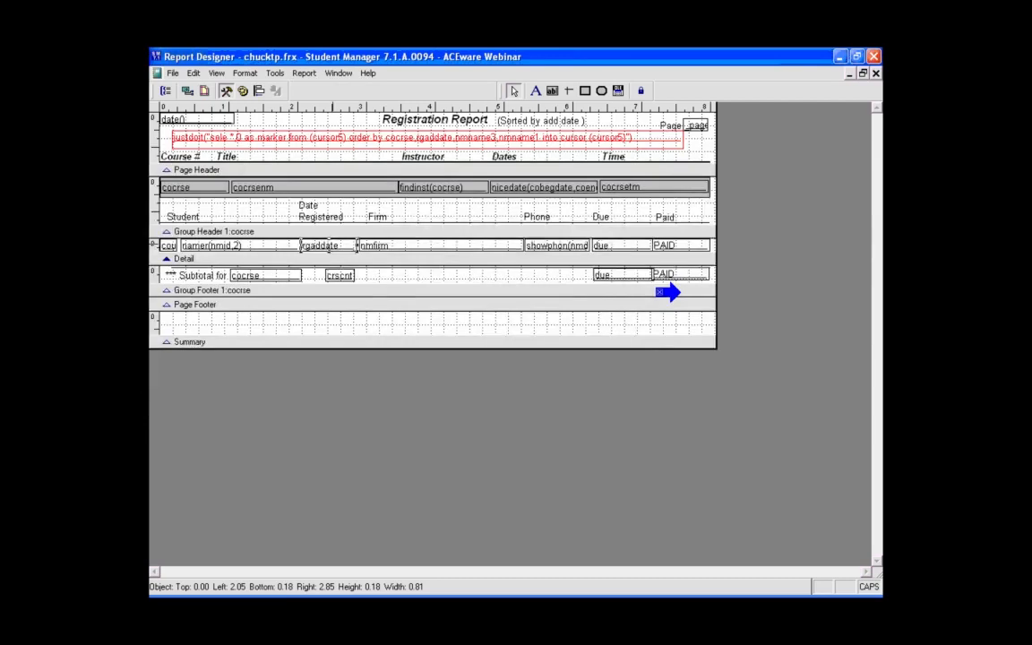
Set the rgaddate detail field's Print When option to not print repeated values, and check the result in a preview
{"action": "double_click", "coordinate": [336, 247]}
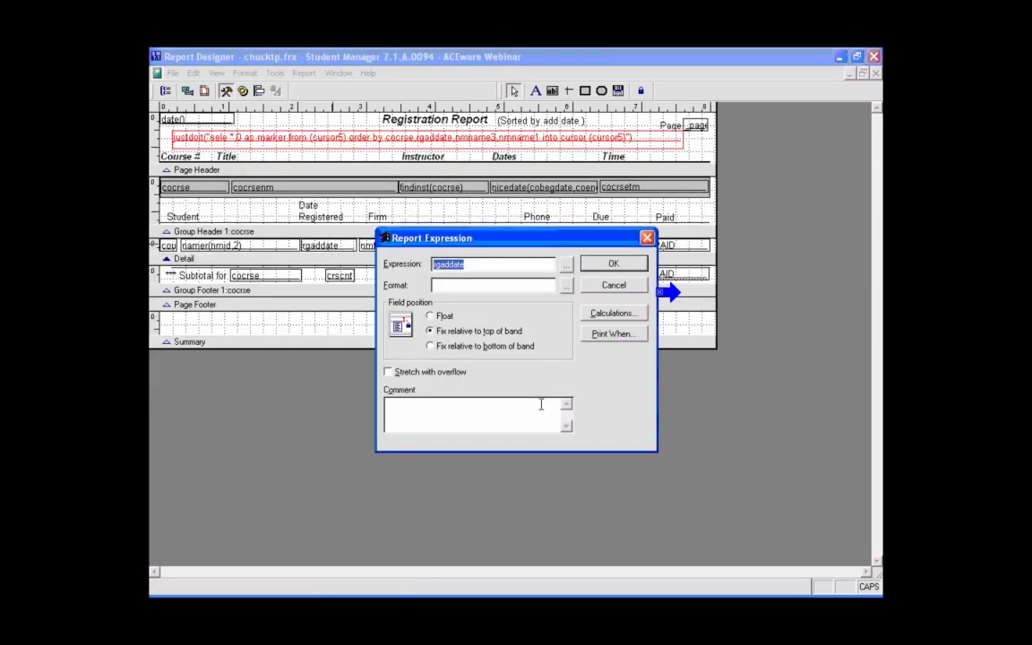
{"action": "left_click", "coordinate": [618, 335]}
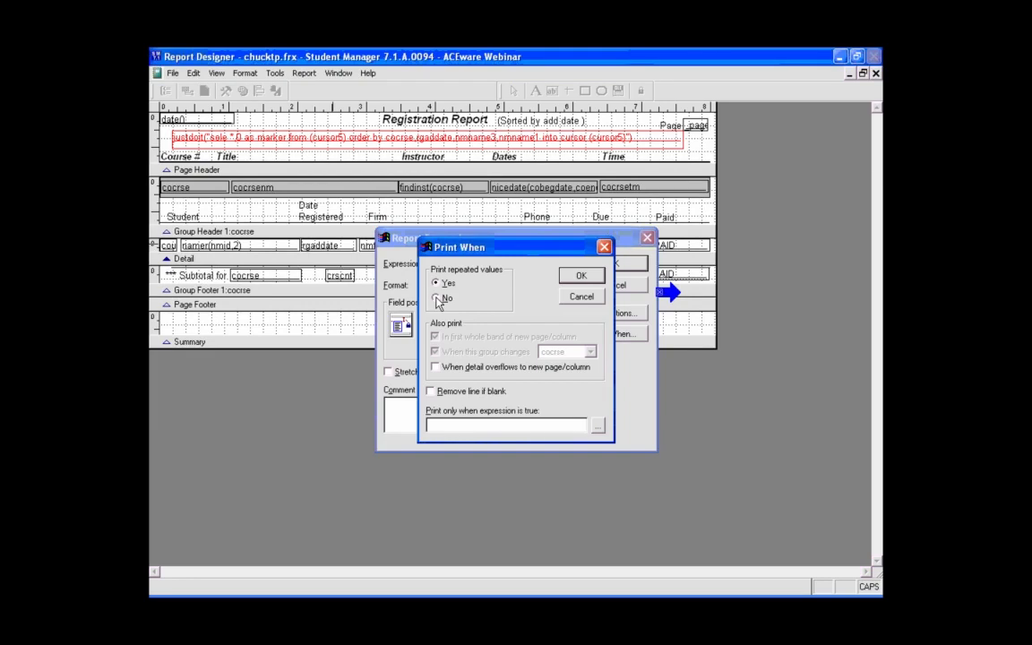
{"action": "left_click", "coordinate": [439, 300]}
{"action": "left_click", "coordinate": [581, 276]}
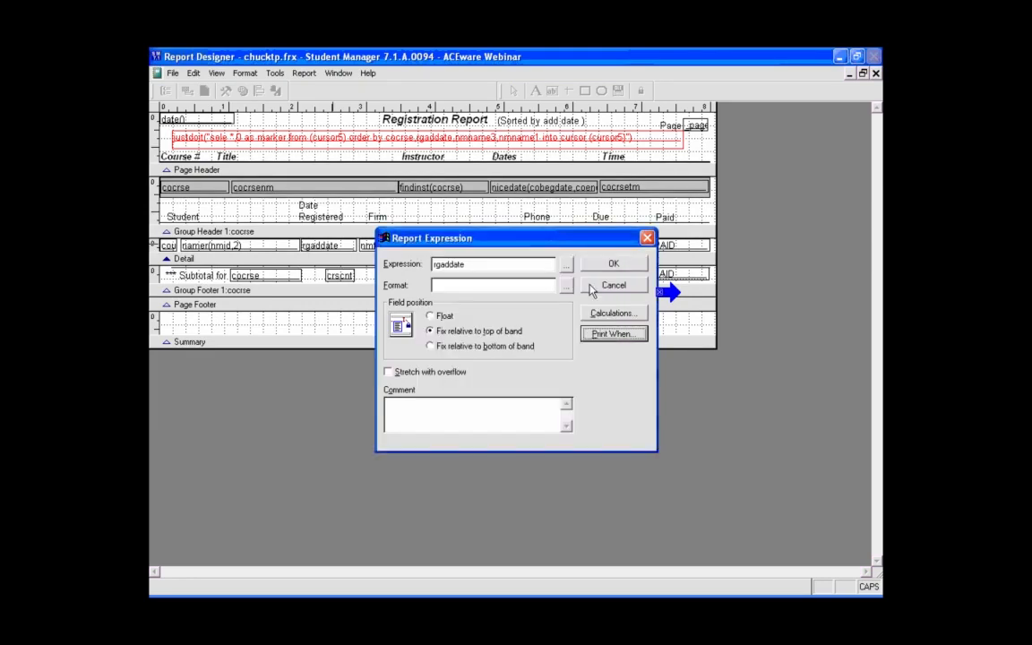
{"action": "left_click", "coordinate": [603, 263]}
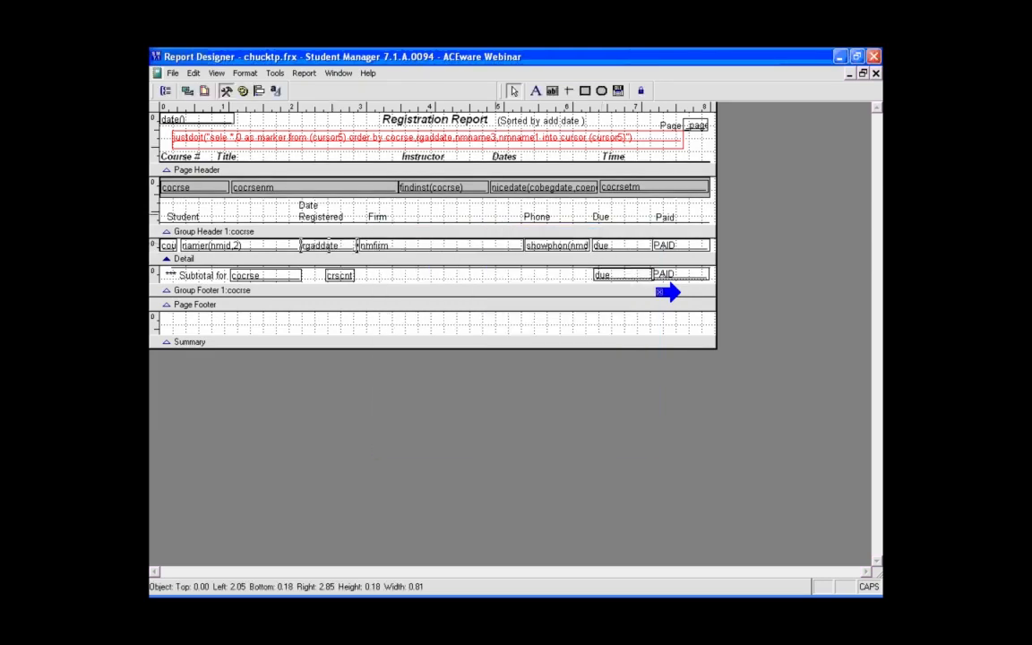
{"action": "key", "text": "ctrl+i"}
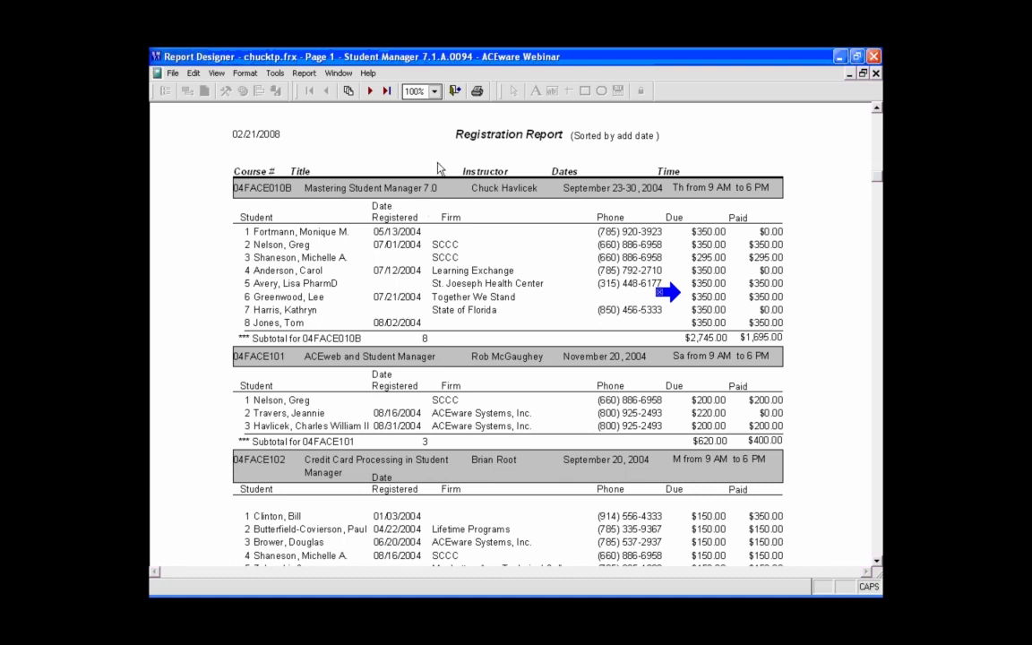
{"action": "left_click", "coordinate": [456, 91]}
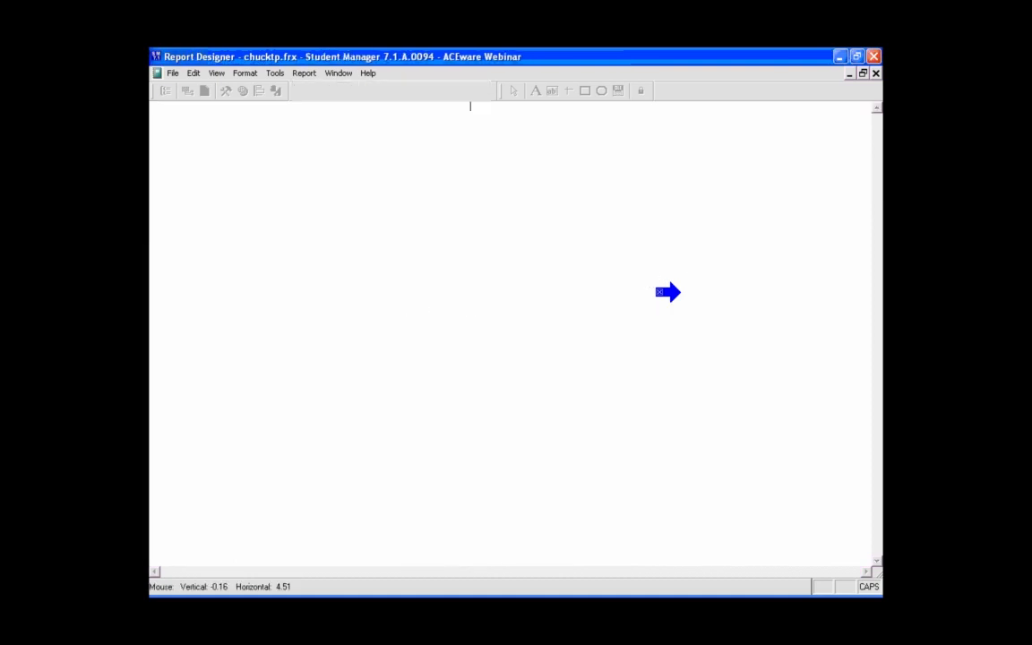
Set the rgaddate field's Print When option back to printing repeated values and accept the field settings
{"action": "left_click", "coordinate": [330, 250]}
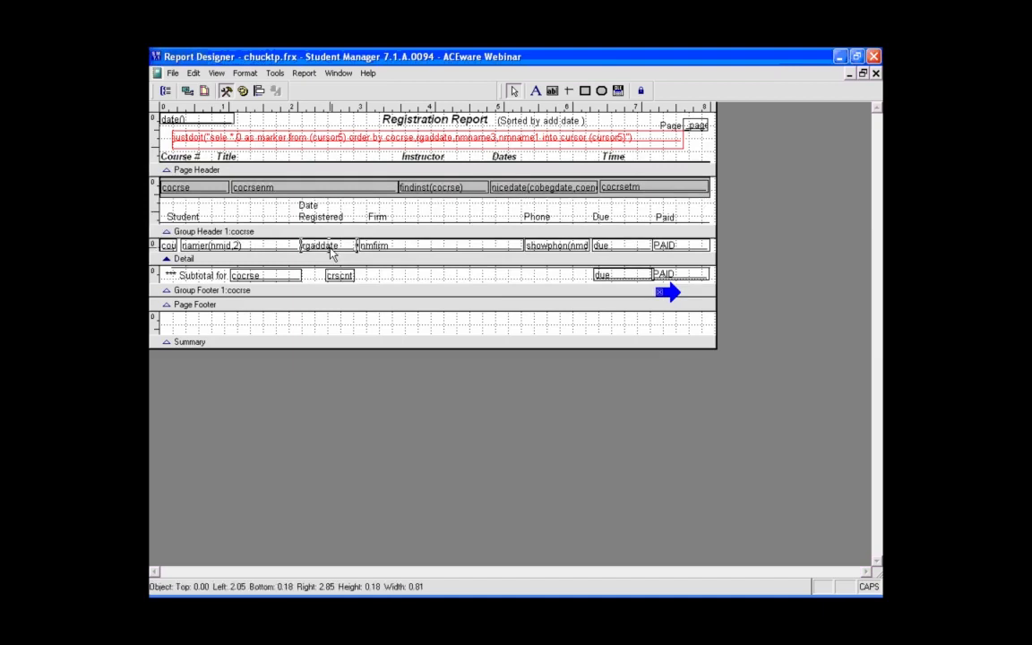
{"action": "double_click", "coordinate": [329, 250]}
{"action": "left_click", "coordinate": [619, 333]}
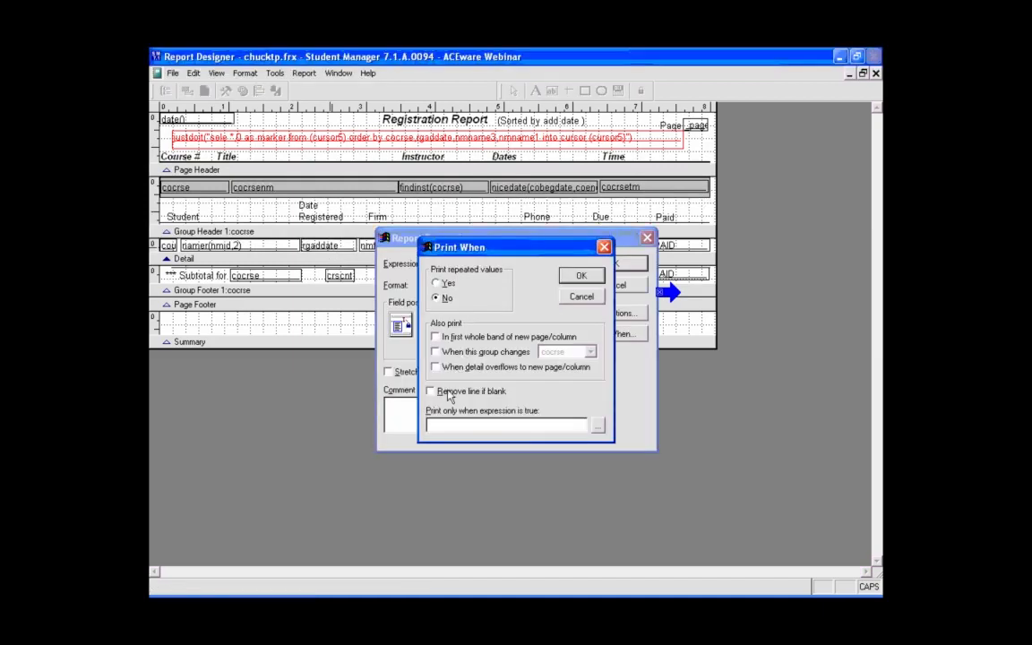
{"action": "left_click", "coordinate": [437, 283]}
{"action": "left_click", "coordinate": [581, 275]}
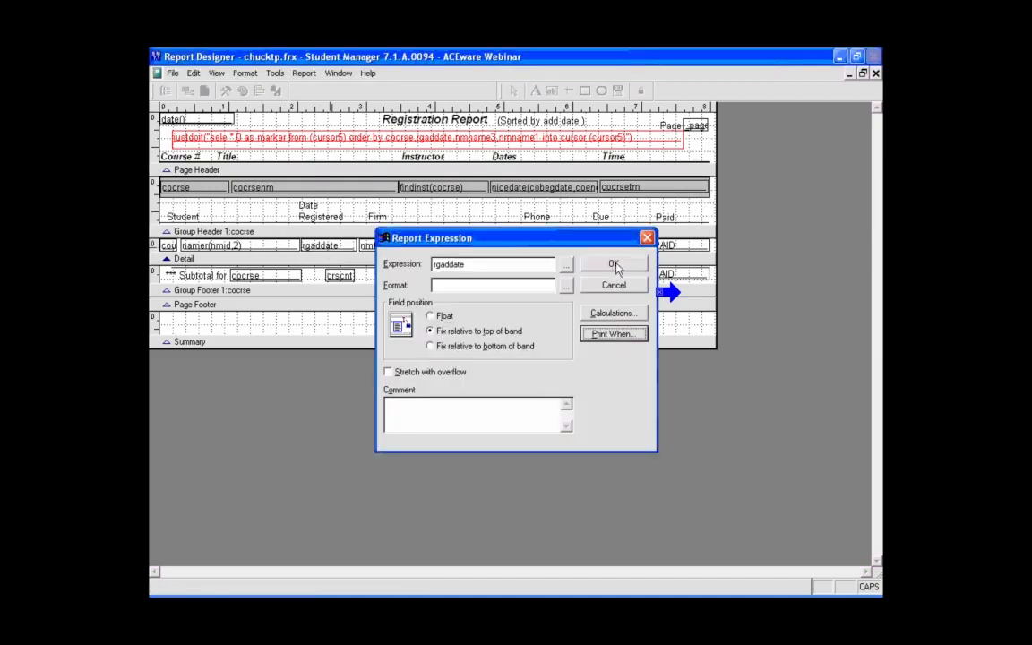
{"action": "left_click", "coordinate": [614, 264]}
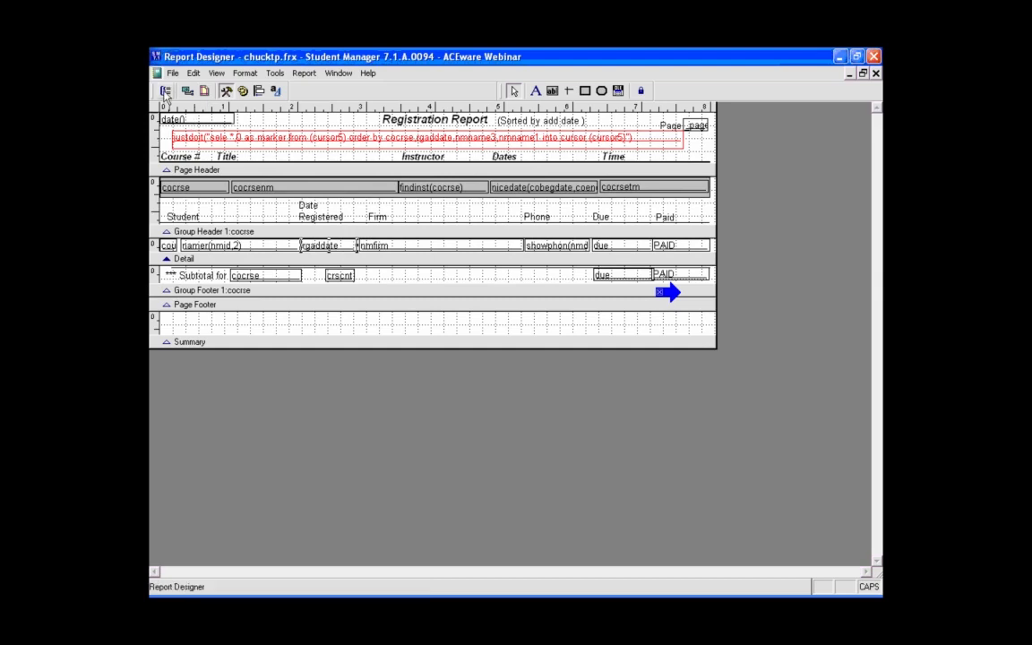
Add a second data group on RGADDATE beneath the cocrse group, accepting the default group properties
{"action": "mouse_move", "coordinate": [672, 295]}
{"action": "left_mouse_down"}
{"action": "mouse_move", "coordinate": [173, 146]}
{"action": "mouse_move", "coordinate": [168, 95]}
{"action": "left_mouse_up"}
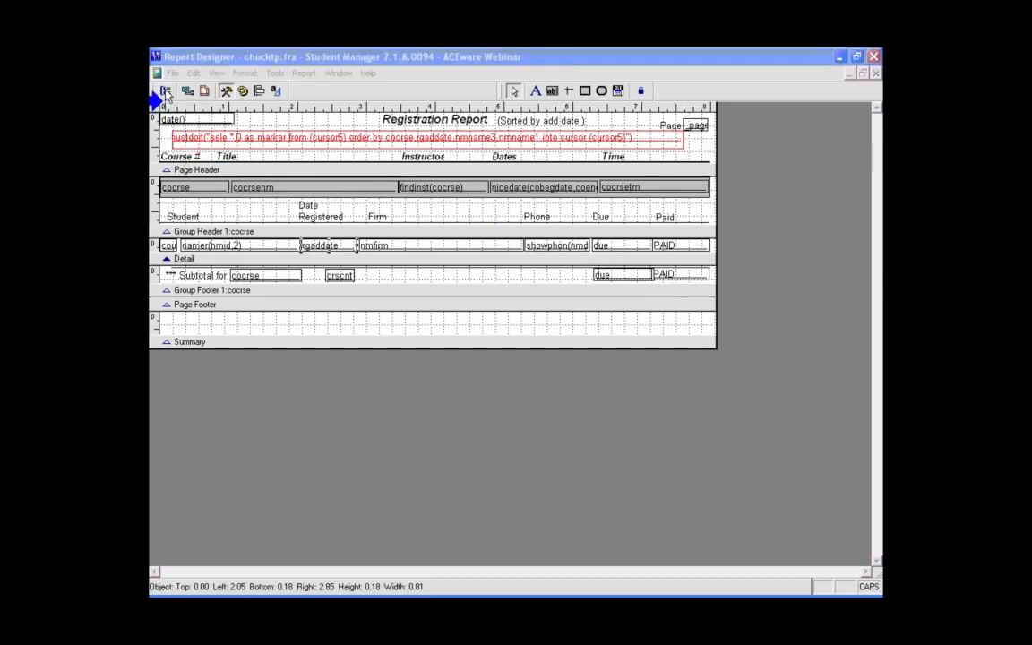
{"action": "left_click", "coordinate": [166, 93]}
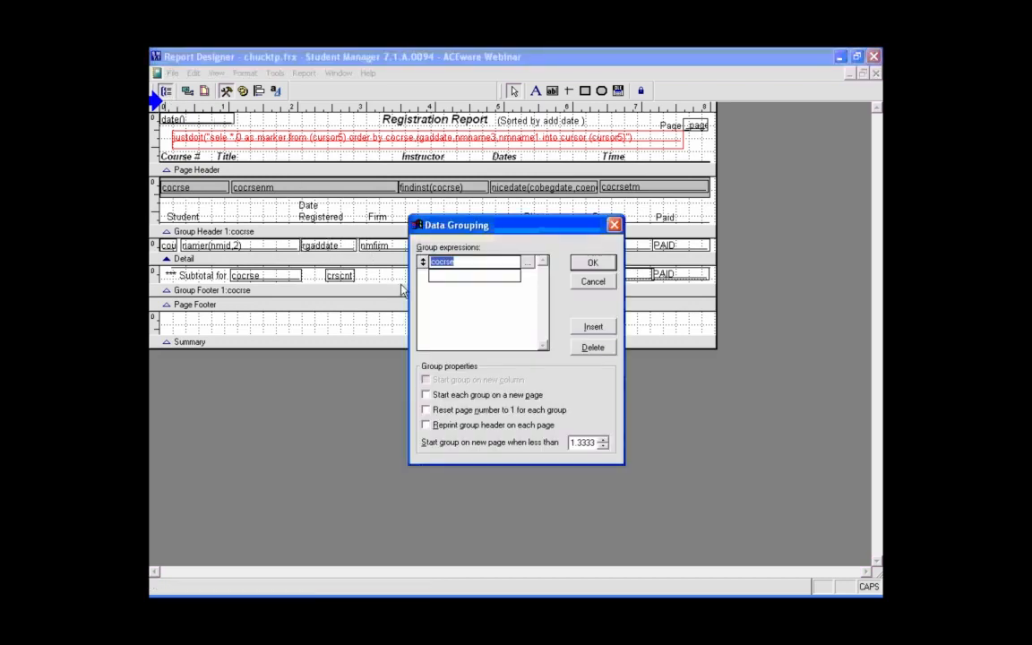
{"action": "left_click", "coordinate": [438, 276]}
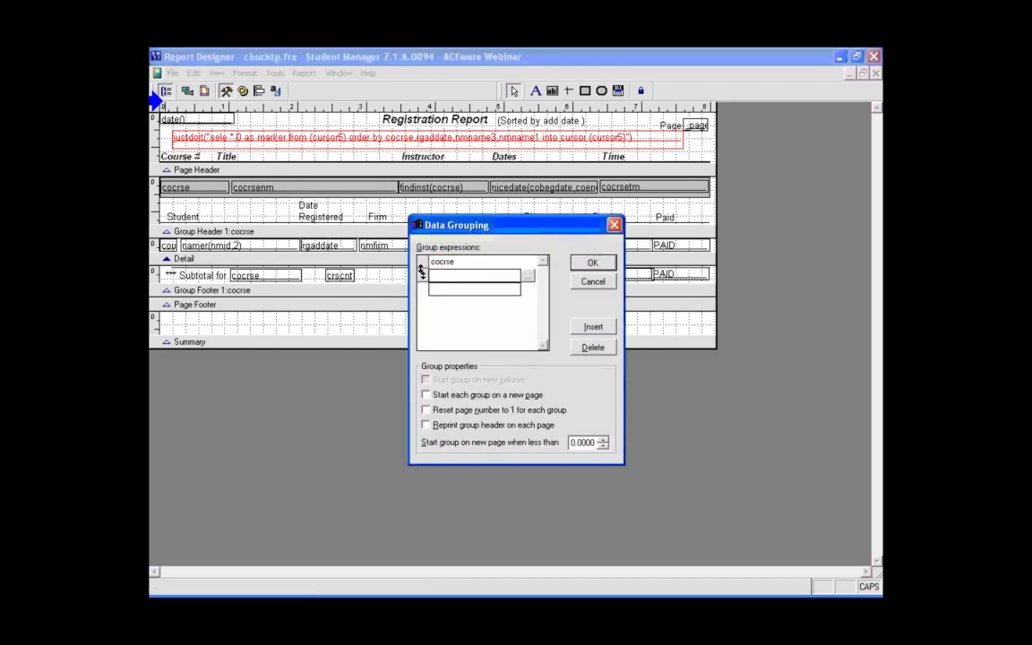
{"action": "type", "text": "RGADDATE"}
{"action": "left_click", "coordinate": [593, 261]}
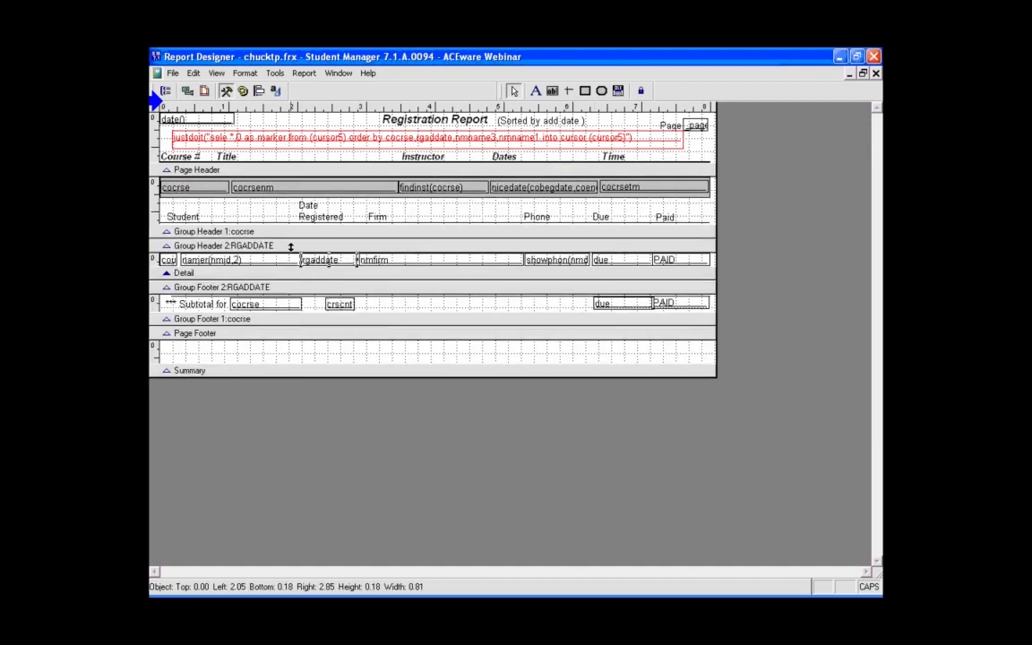
Open up the RGADDATE group header band, move the rgaddate field to its left edge, and check the grouping in a preview
{"action": "left_click_drag", "start_coordinate": [290, 246], "coordinate": [191, 254]}
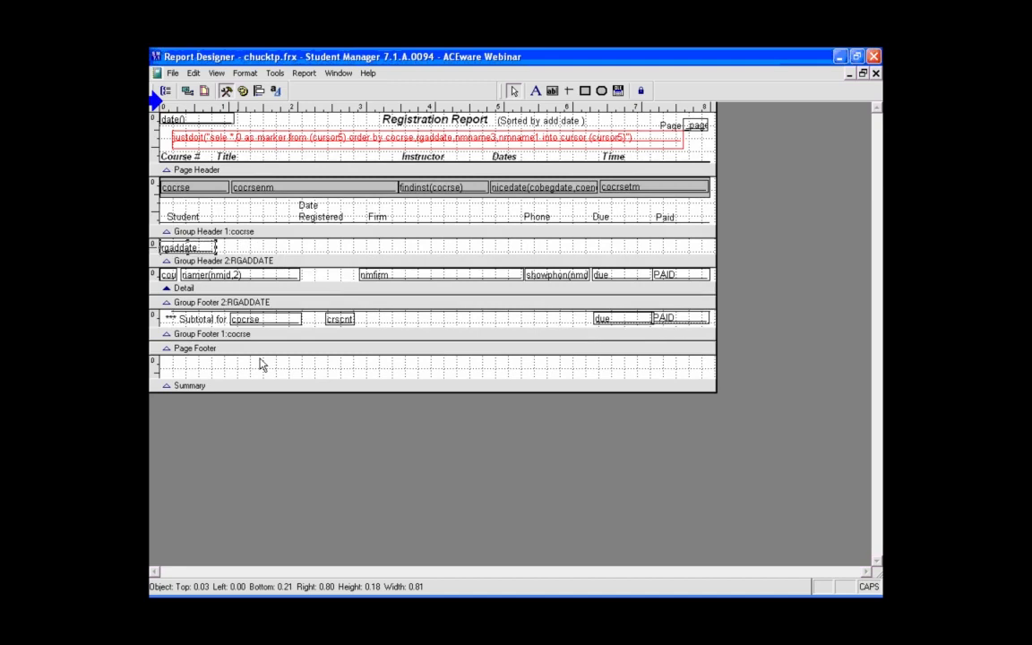
{"action": "key", "text": "ctrl+i"}
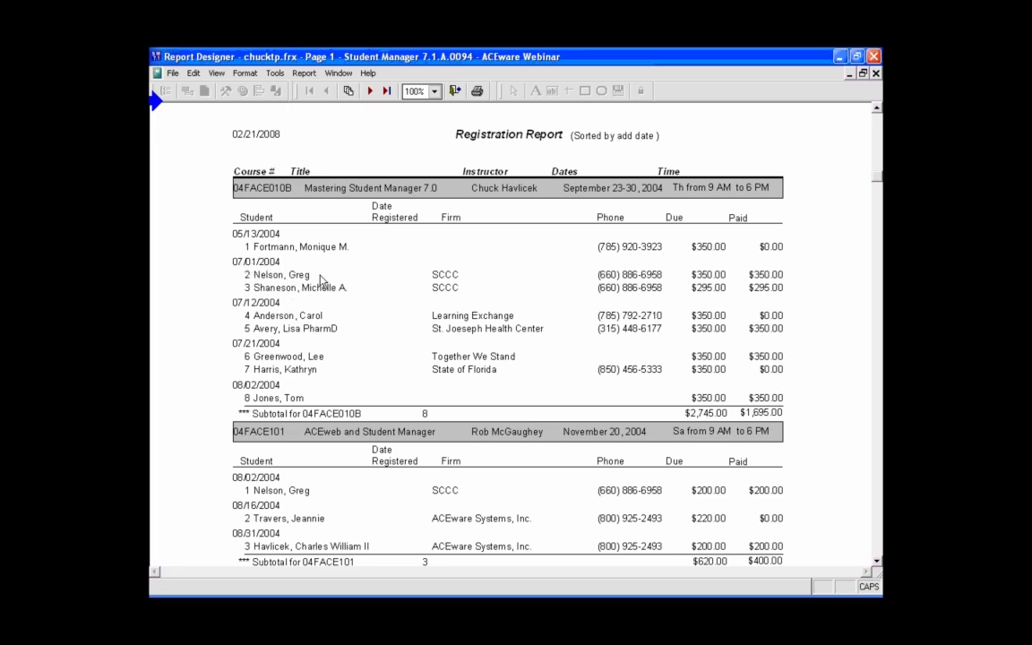
{"action": "key", "text": "Escape"}
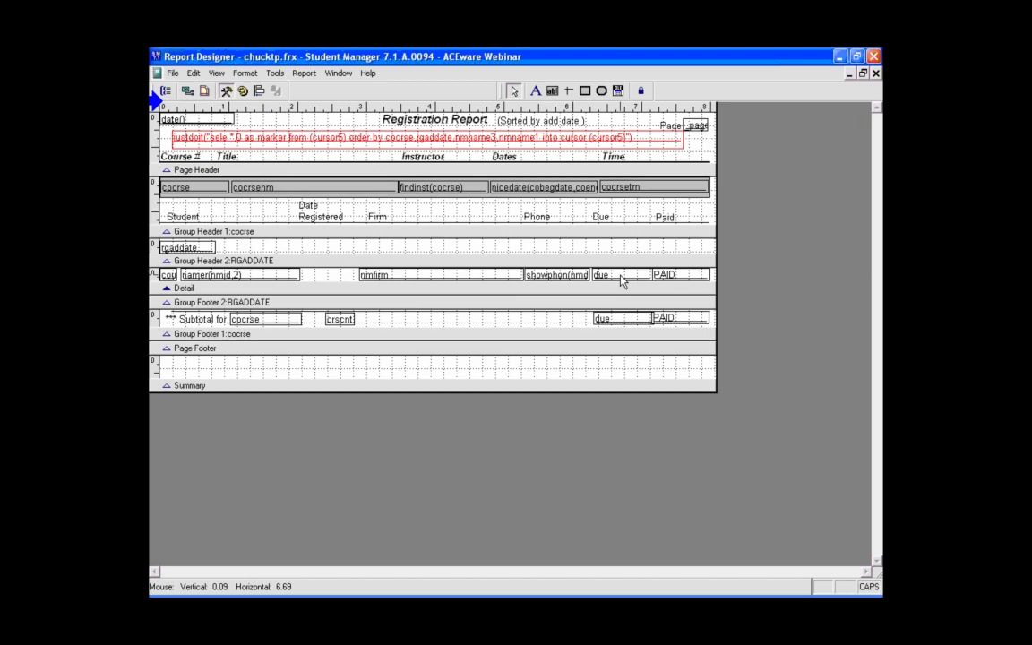
{"action": "key", "text": "alt+Tab"}
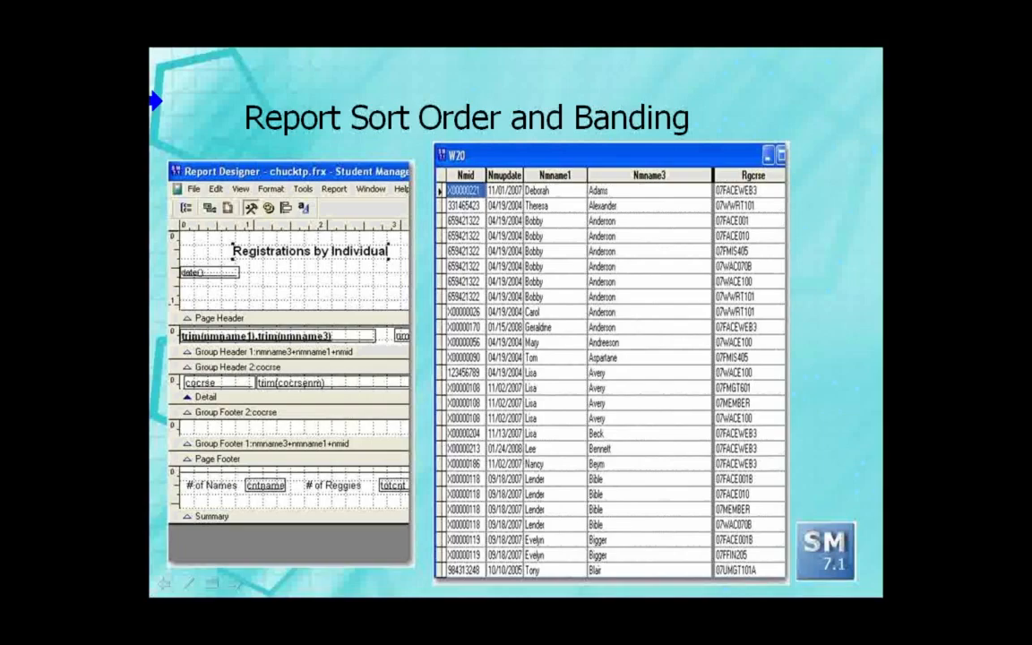
{"action": "left_click", "coordinate": [585, 347]}
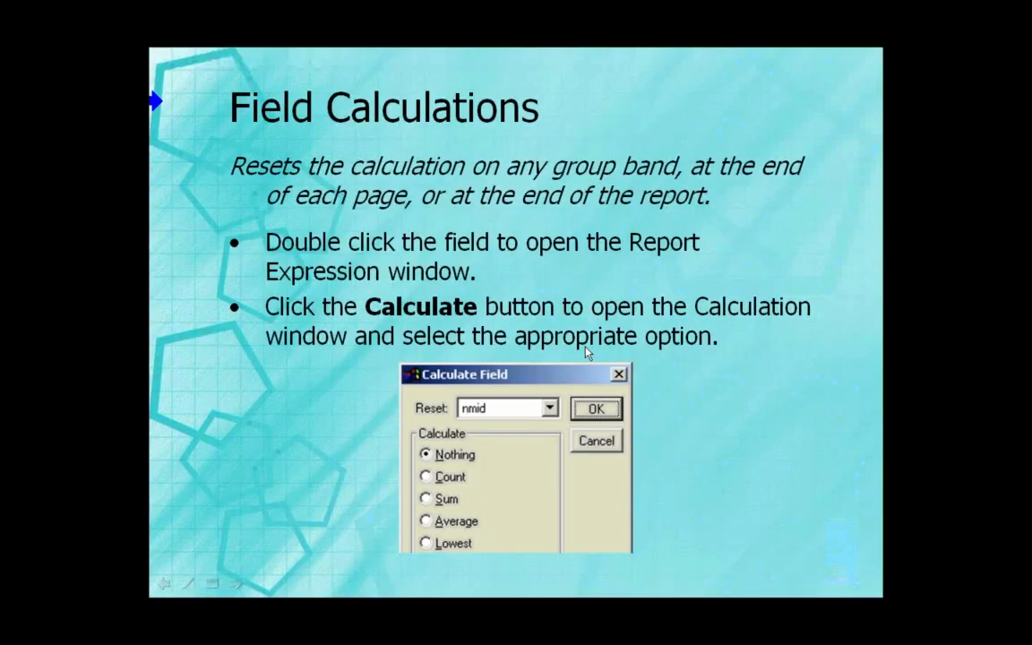
{"action": "left_click_drag", "start_coordinate": [157, 105], "coordinate": [196, 176]}
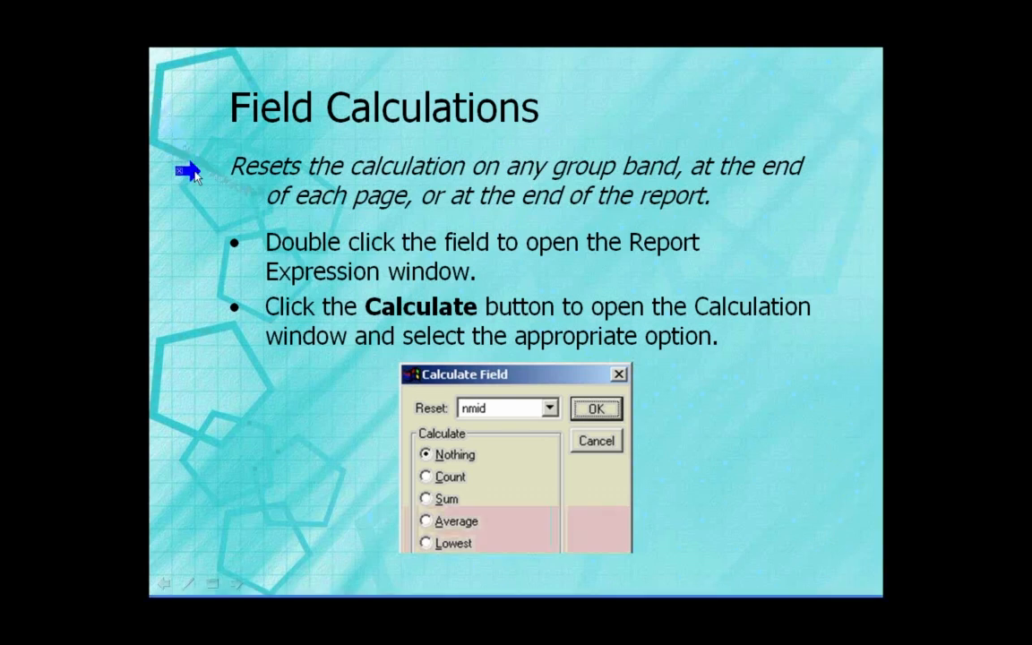
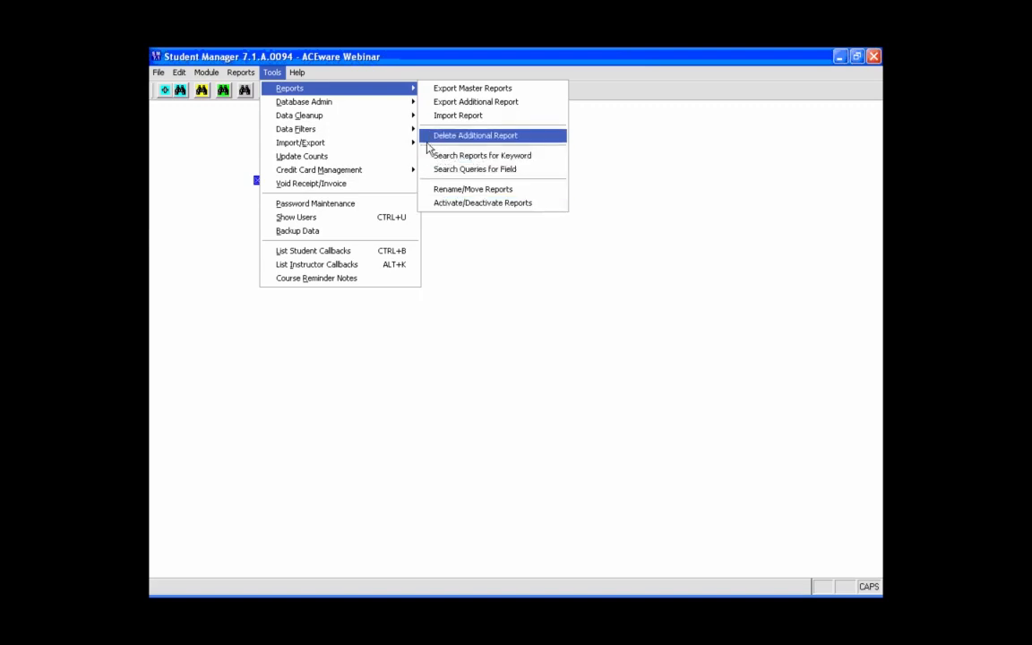
Open the utility for renaming and moving reports
{"action": "left_click", "coordinate": [432, 192]}
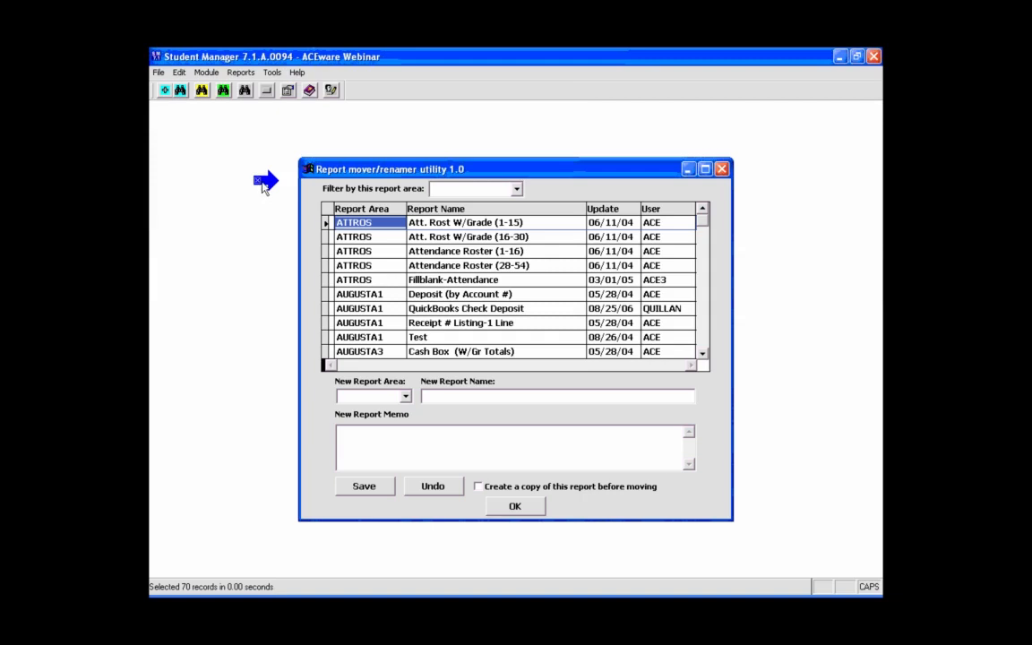
{"action": "mouse_move", "coordinate": [271, 182]}
{"action": "left_mouse_down"}
{"action": "mouse_move", "coordinate": [324, 225]}
{"action": "mouse_move", "coordinate": [320, 278]}
{"action": "mouse_move", "coordinate": [323, 216]}
{"action": "mouse_move", "coordinate": [272, 218]}
{"action": "left_mouse_up"}
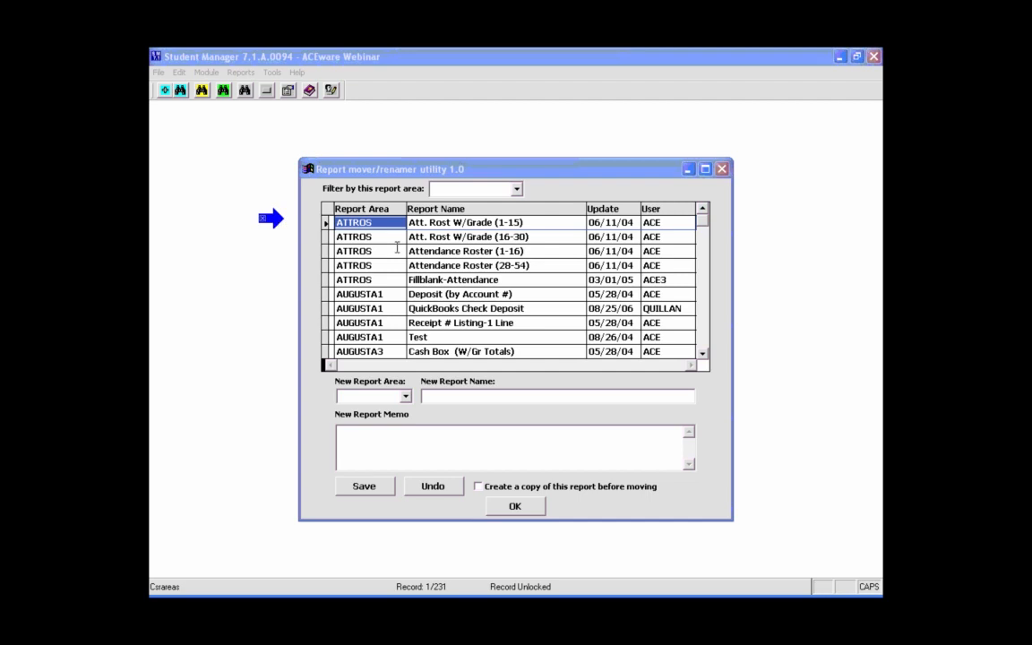
{"action": "key", "text": "alt+Tab"}
{"action": "key", "text": "alt+Tab"}
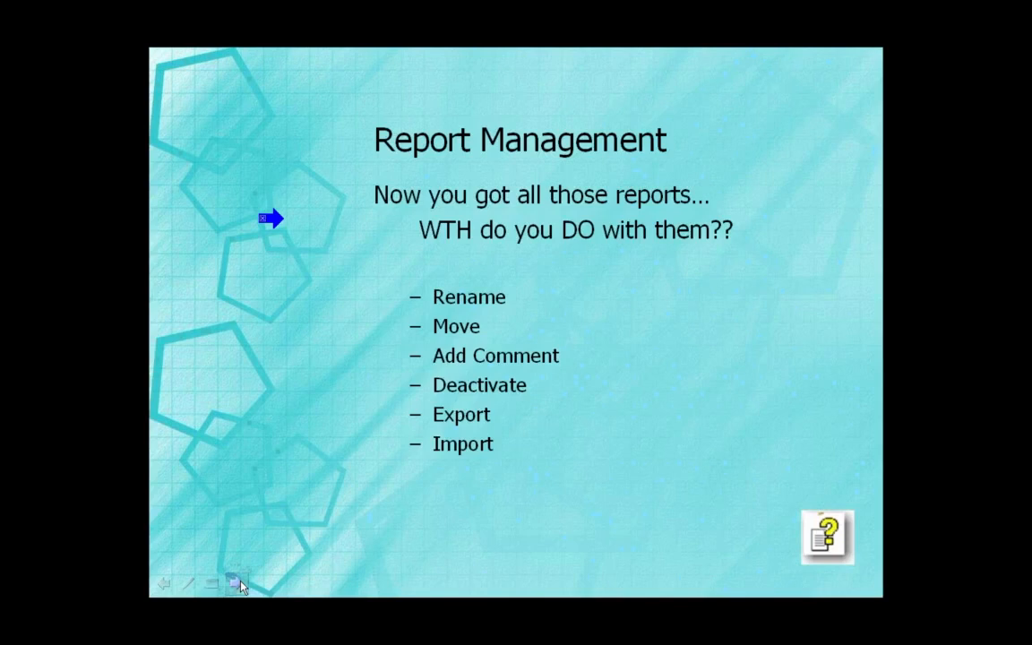
{"action": "left_click", "coordinate": [237, 583]}
{"action": "mouse_move", "coordinate": [277, 223]}
{"action": "left_mouse_down"}
{"action": "mouse_move", "coordinate": [265, 298]}
{"action": "mouse_move", "coordinate": [273, 307]}
{"action": "left_mouse_up"}
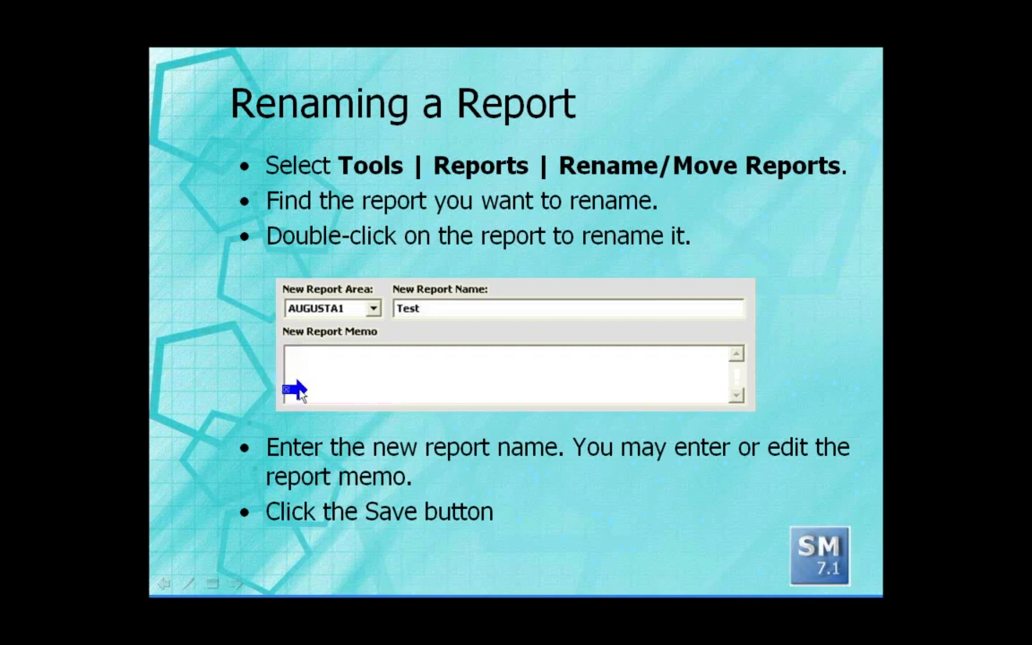
{"action": "left_click", "coordinate": [235, 583]}
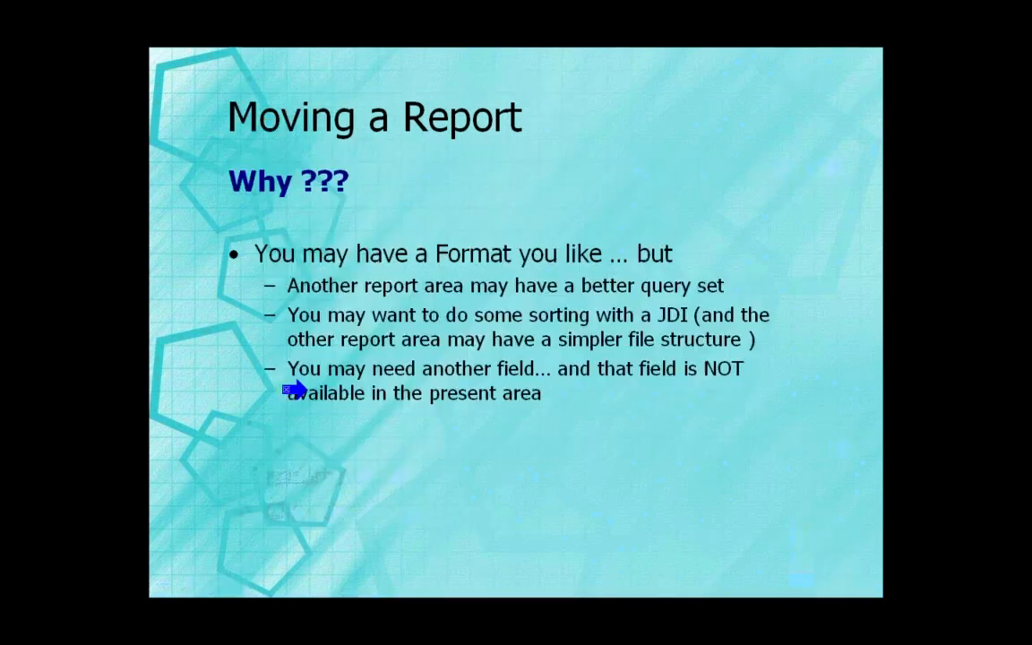
{"action": "key", "text": "alt+Tab"}
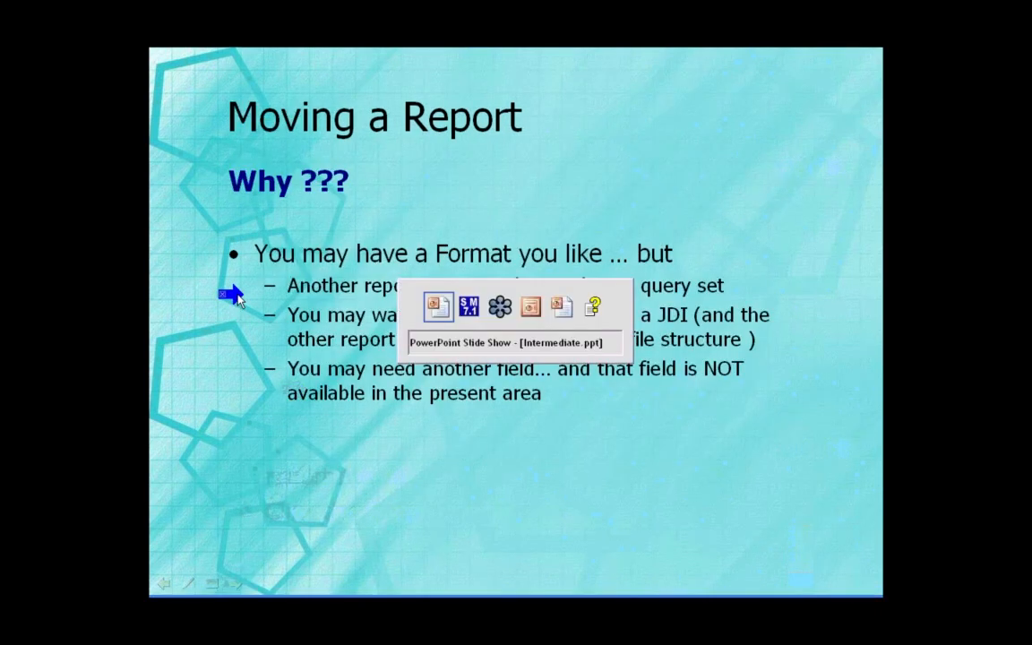
{"action": "key", "text": "alt+Tab"}
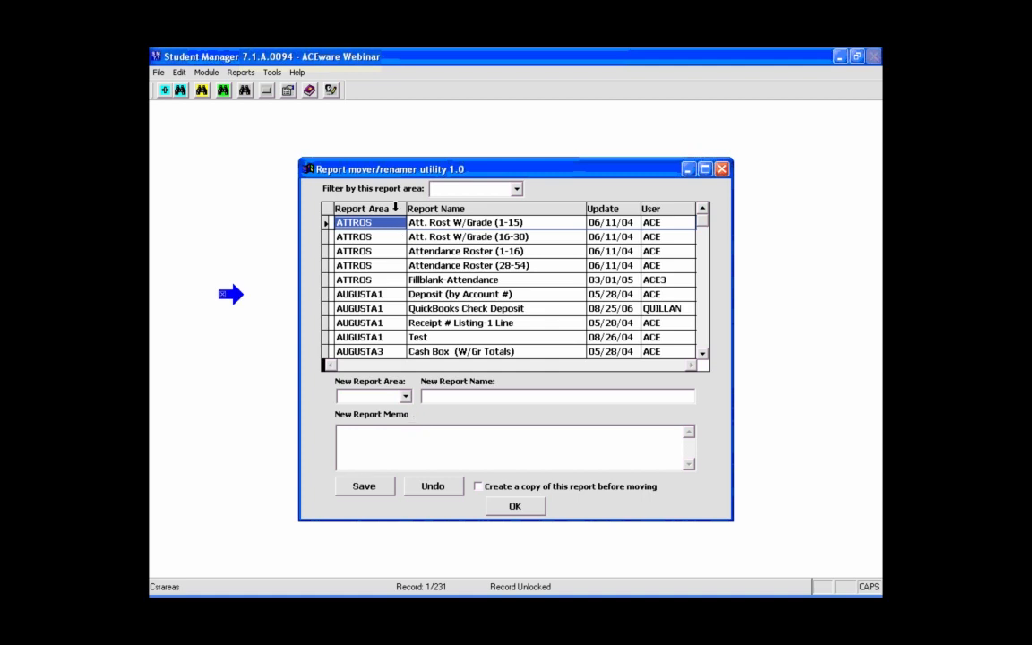
Load the Deposit (by Account #) report from the AUGUSTA1 area for renaming
{"action": "left_click", "coordinate": [389, 295]}
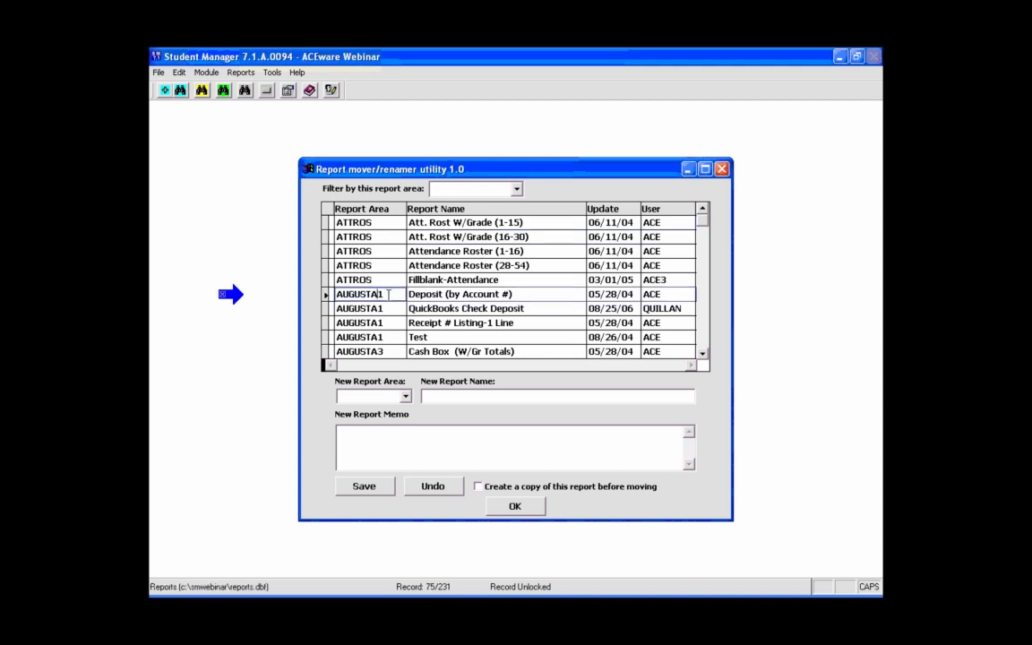
{"action": "double_click", "coordinate": [389, 295]}
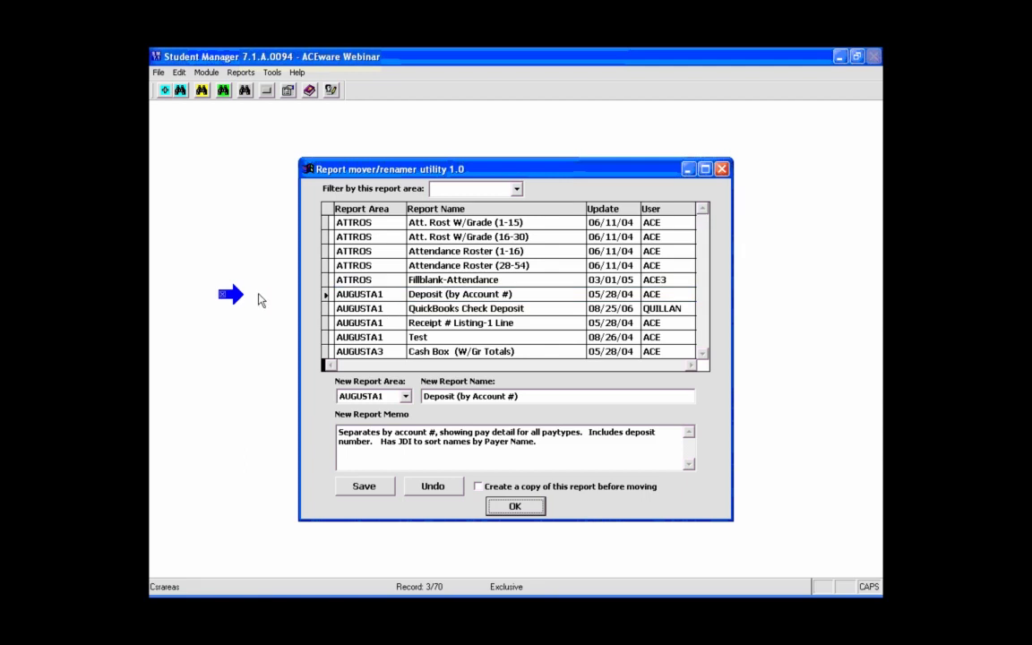
{"action": "left_click_drag", "start_coordinate": [237, 294], "coordinate": [273, 406]}
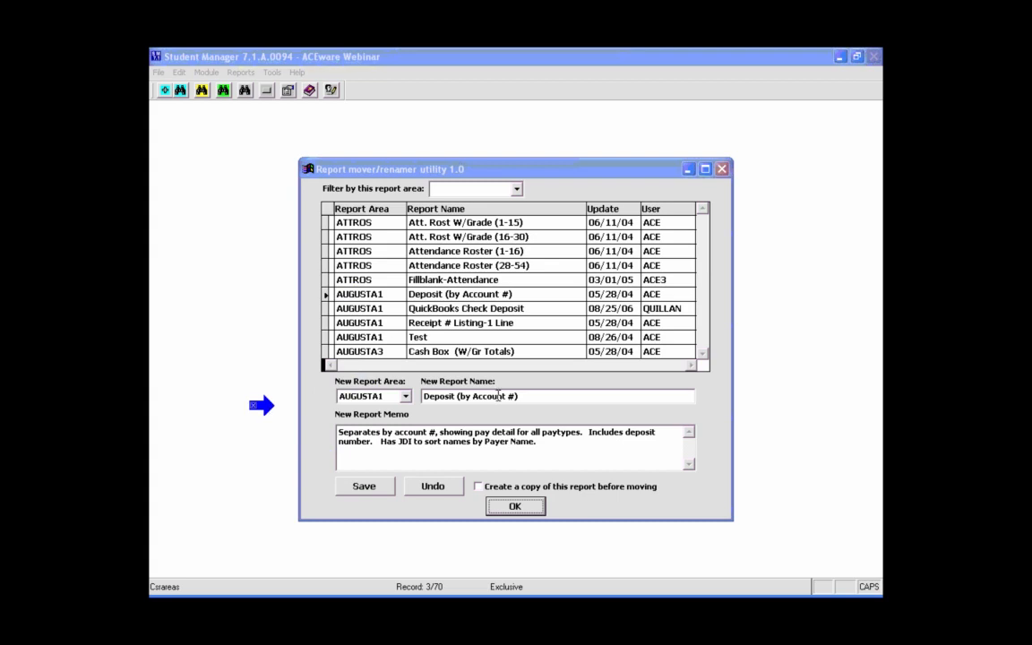
Change the new report name to "Deposit (by Account Numb)", keeping the memo starting with the word "separates"
{"action": "left_click", "coordinate": [510, 395]}
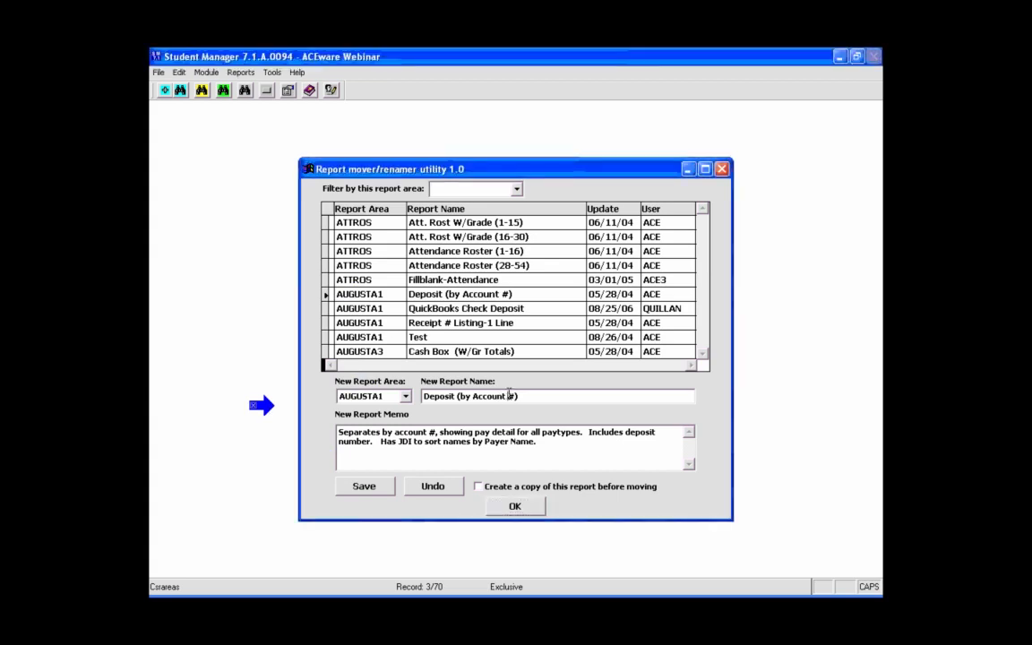
{"action": "type", "text": "nu"}
{"action": "key", "text": "BackSpace"}
{"action": "key", "text": "BackSpace"}
{"action": "type", "text": "NO"}
{"action": "key", "text": "BackSpace"}
{"action": "type", "text": "UM"}
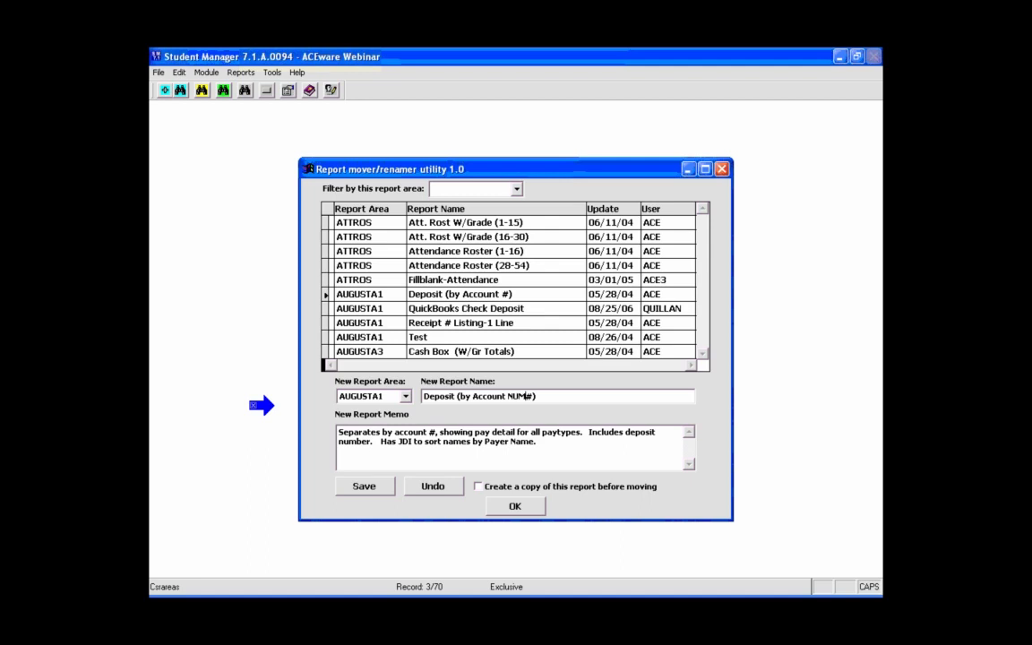
{"action": "key", "text": "BackSpace"}
{"action": "key", "text": "BackSpace"}
{"action": "type", "text": "umbe"}
{"action": "type", "text": "r"}
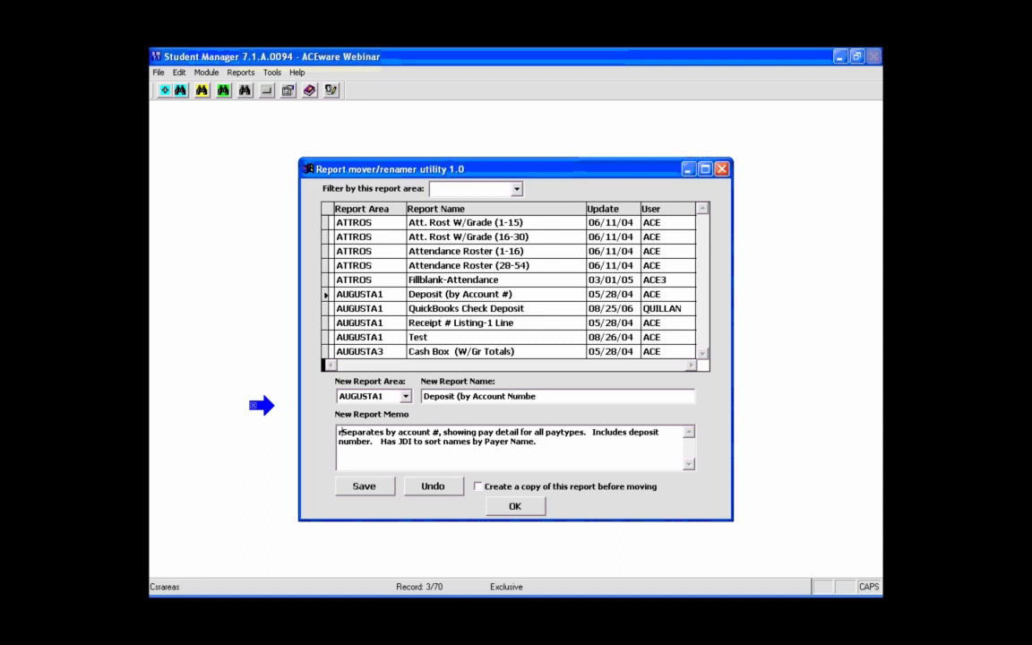
{"action": "key", "text": "BackSpace"}
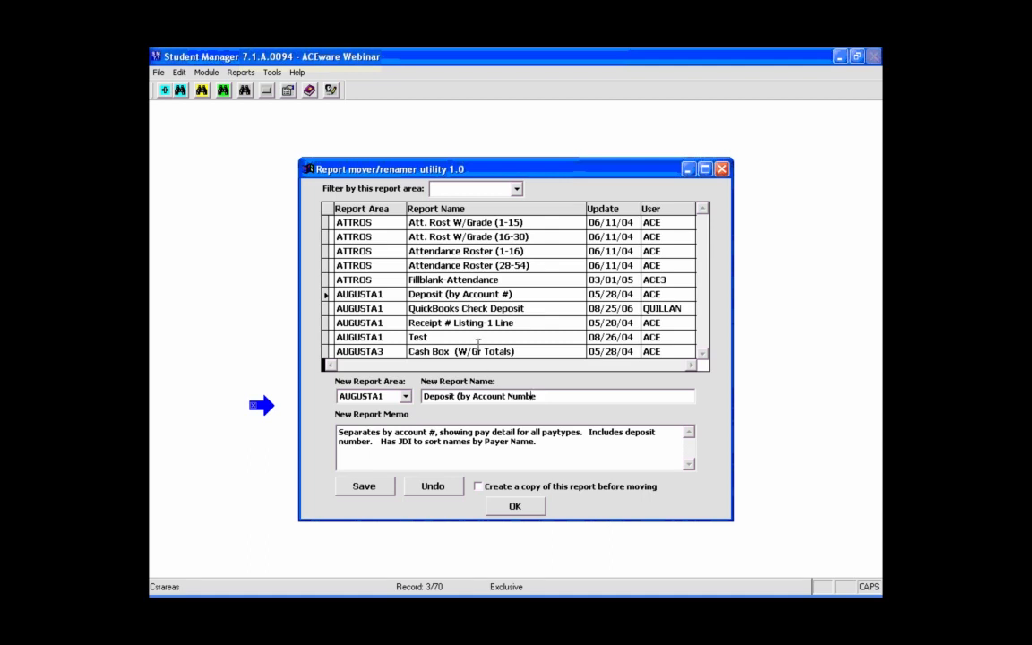
{"action": "key", "text": "Delete"}
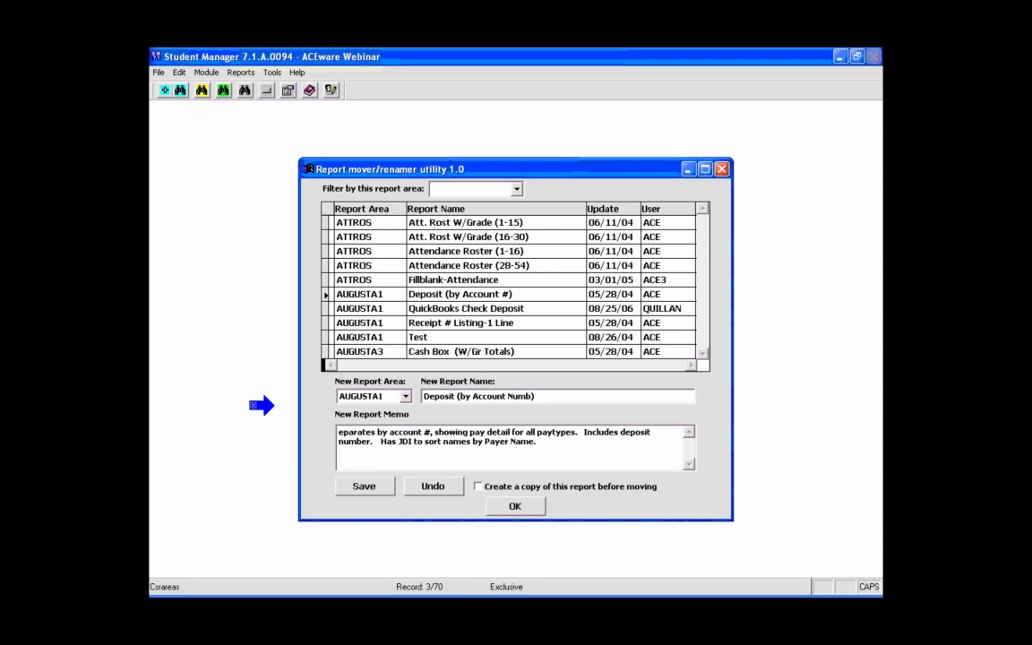
{"action": "type", "text": "s"}
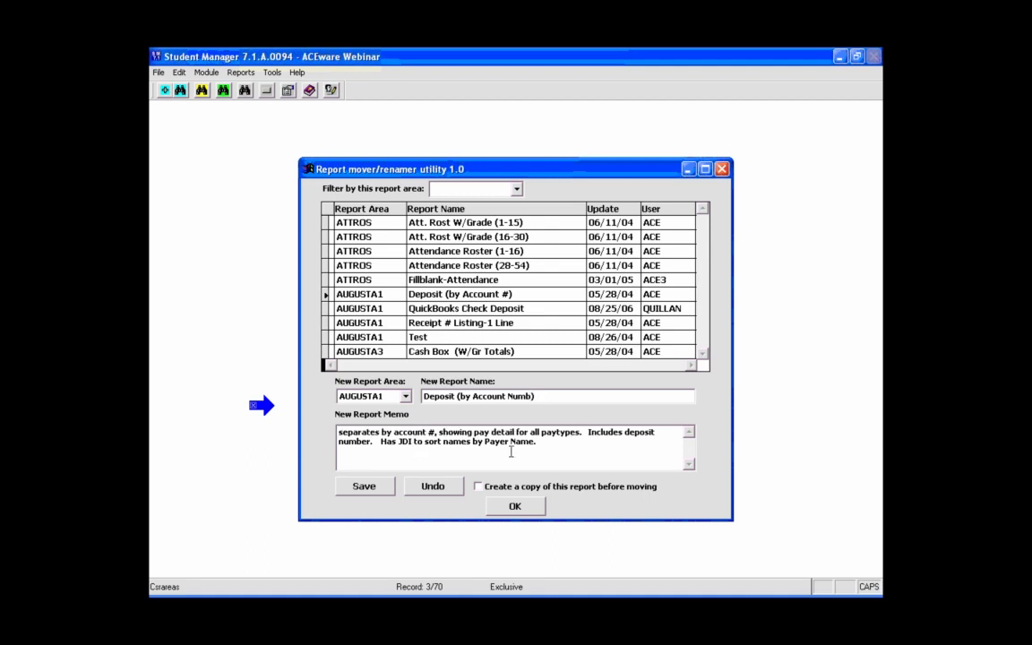
Add the line "aDD MORE STUFF AOBUT DESCRIPTION OR FUNCTION" at the end of the report memo and save the renamed report
{"action": "left_click", "coordinate": [567, 443]}
{"action": "key", "text": "Return"}
{"action": "type", "text": "aDDD"}
{"action": "key", "text": "BackSpace"}
{"action": "type", "text": "MORE STUFF AOBUT D"}
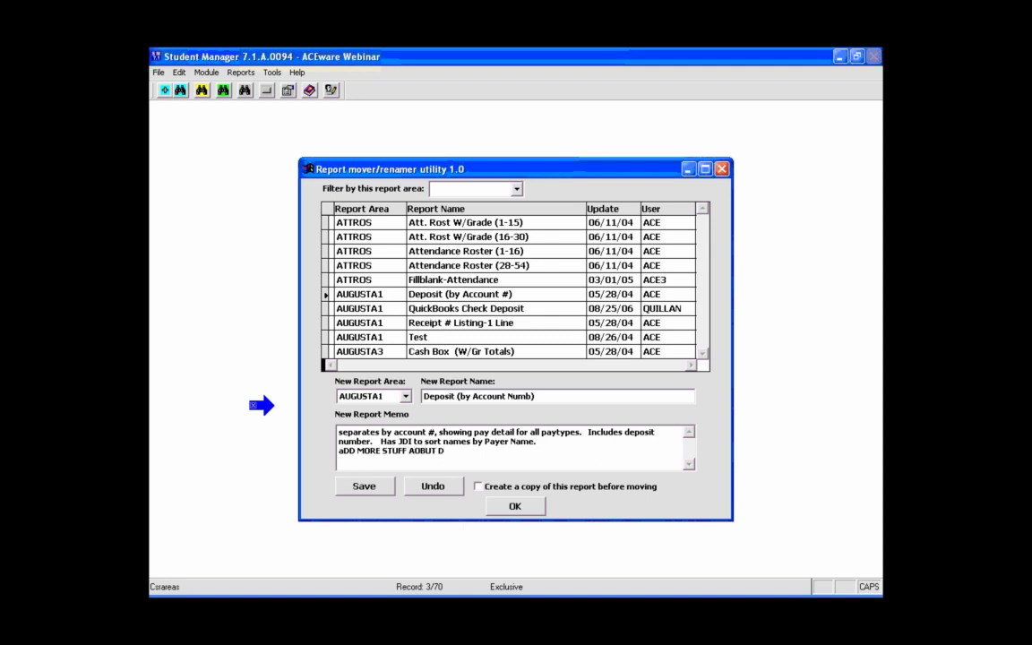
{"action": "type", "text": "ESRIPTION OR FUNCTION"}
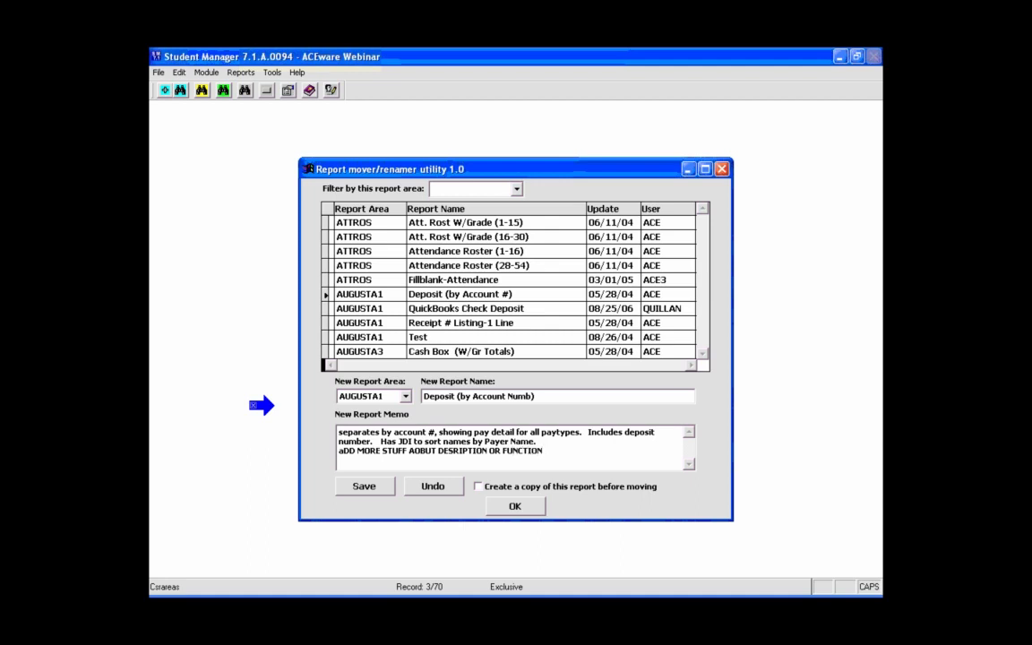
{"action": "left_click", "coordinate": [455, 450]}
{"action": "type", "text": "C"}
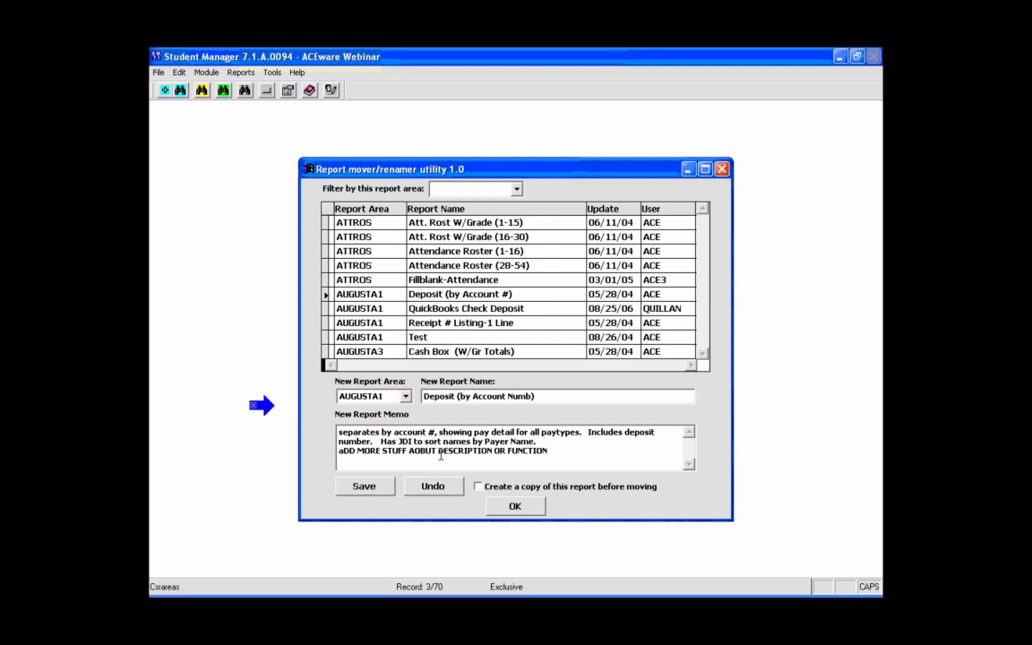
{"action": "left_click_drag", "start_coordinate": [266, 409], "coordinate": [427, 453]}
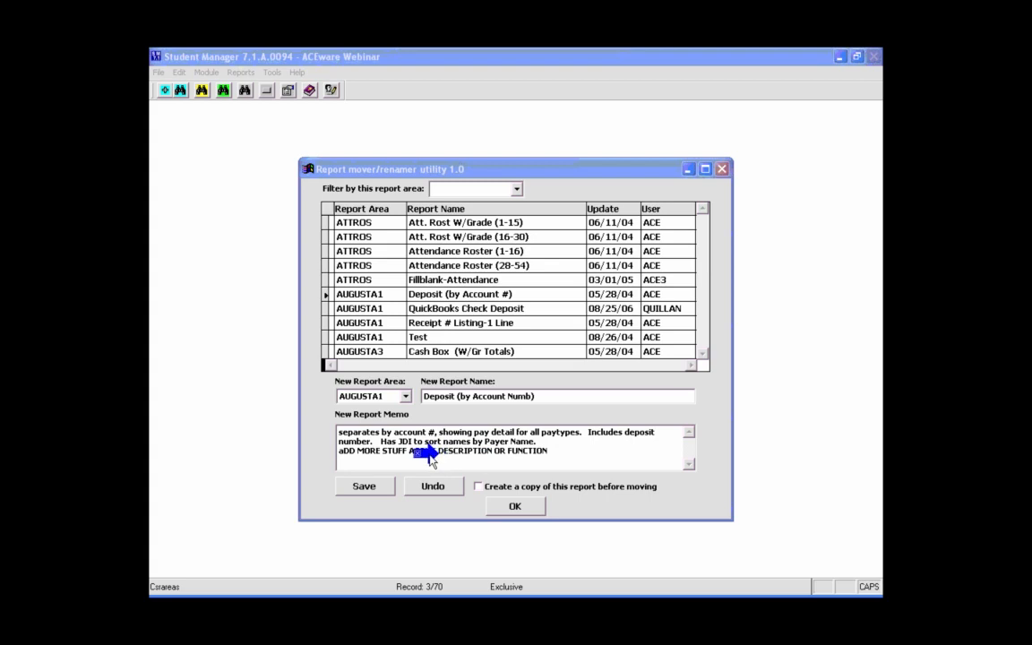
{"action": "mouse_move", "coordinate": [432, 461]}
{"action": "left_mouse_down"}
{"action": "mouse_move", "coordinate": [473, 459]}
{"action": "mouse_move", "coordinate": [240, 465]}
{"action": "left_mouse_up"}
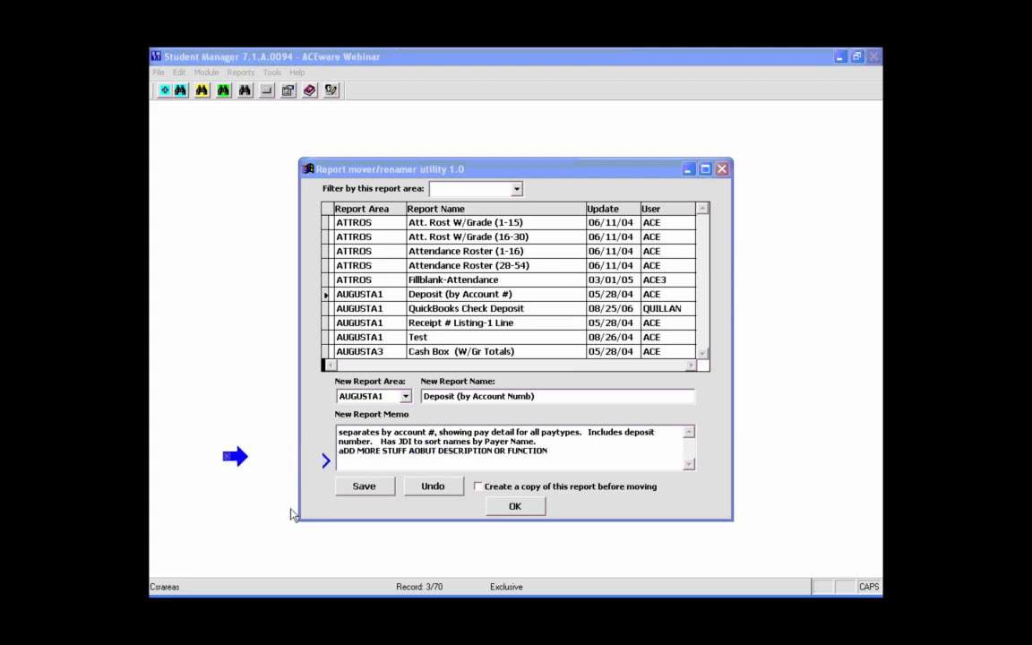
{"action": "left_click", "coordinate": [384, 493]}
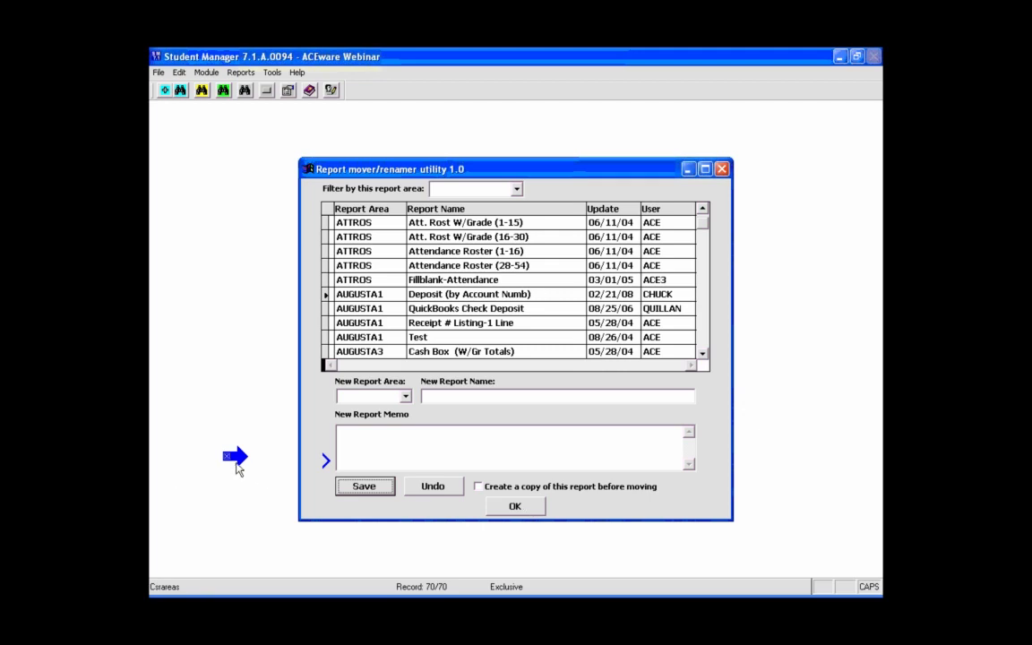
Mark the Test report in the AUGUSTA1 area for deletion, save the change and close the report mover/renamer utility
{"action": "left_click_drag", "start_coordinate": [238, 462], "coordinate": [321, 343]}
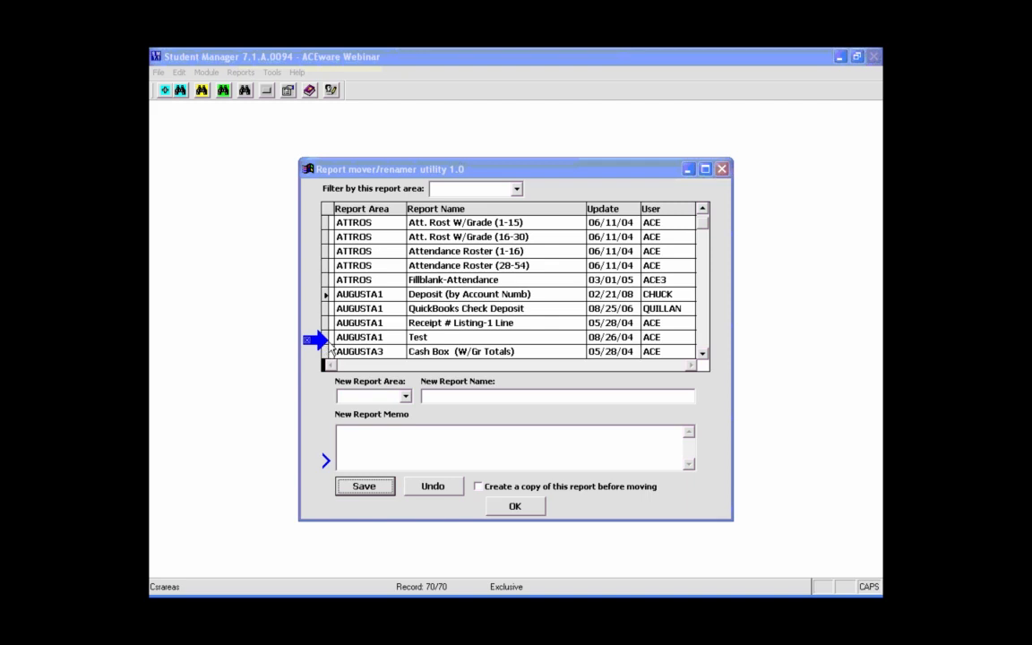
{"action": "left_click", "coordinate": [332, 339]}
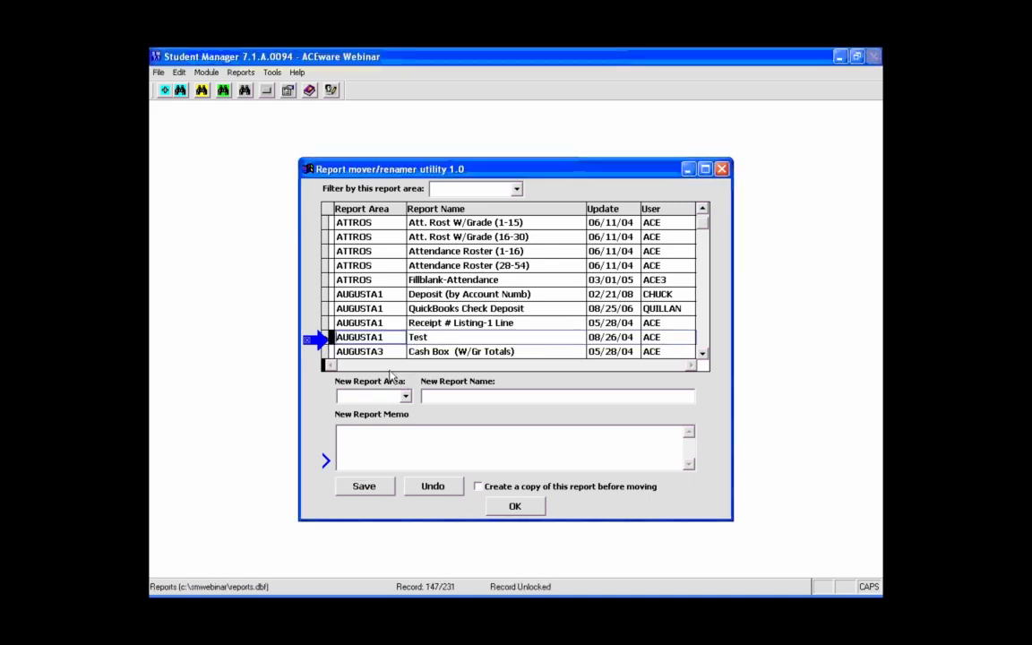
{"action": "left_click", "coordinate": [378, 489]}
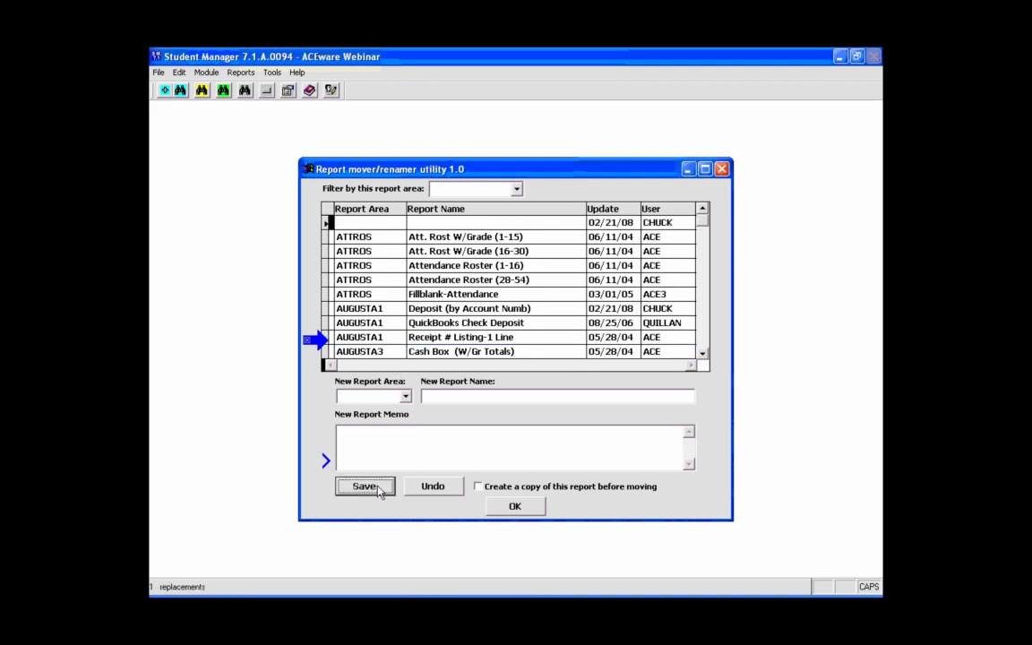
{"action": "left_click", "coordinate": [702, 353]}
{"action": "left_click", "coordinate": [703, 353]}
{"action": "left_click", "coordinate": [703, 353]}
{"action": "left_click", "coordinate": [703, 353]}
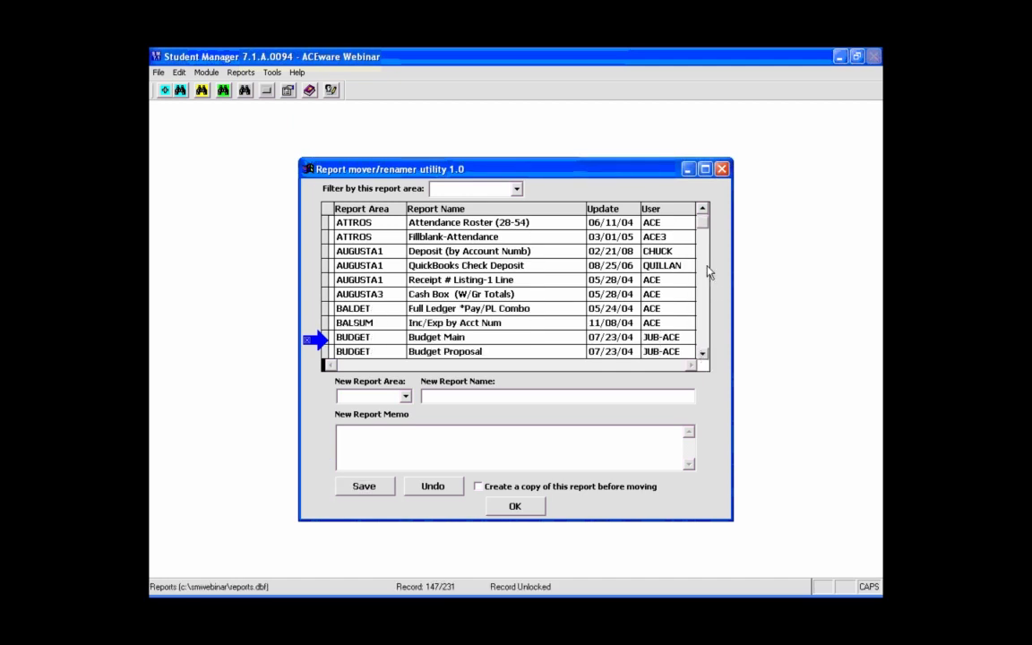
{"action": "left_click_drag", "start_coordinate": [702, 225], "coordinate": [702, 206]}
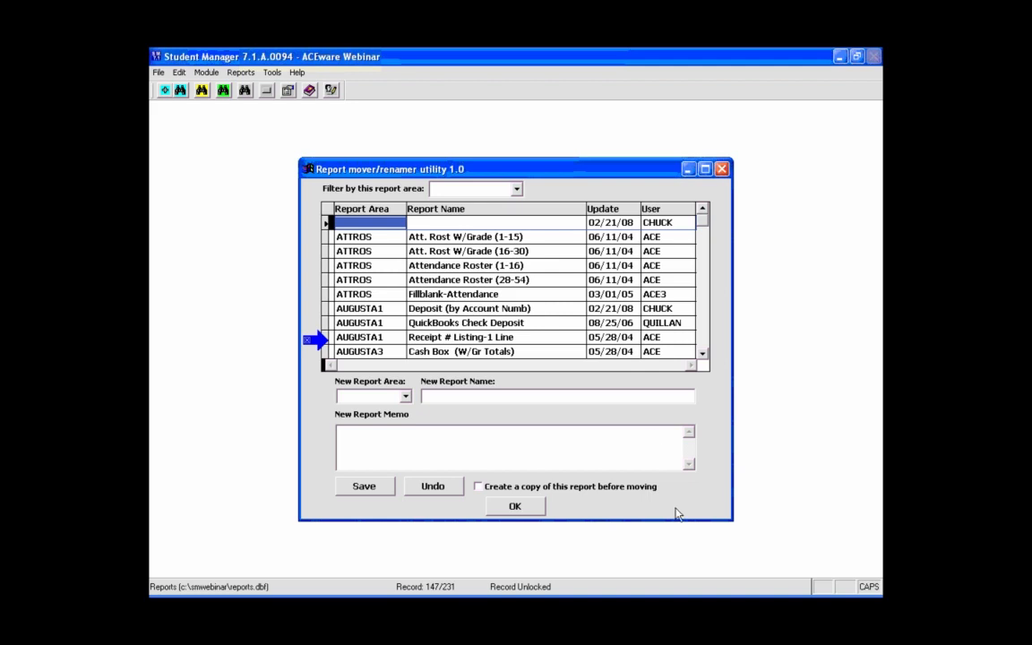
{"action": "left_click", "coordinate": [512, 508]}
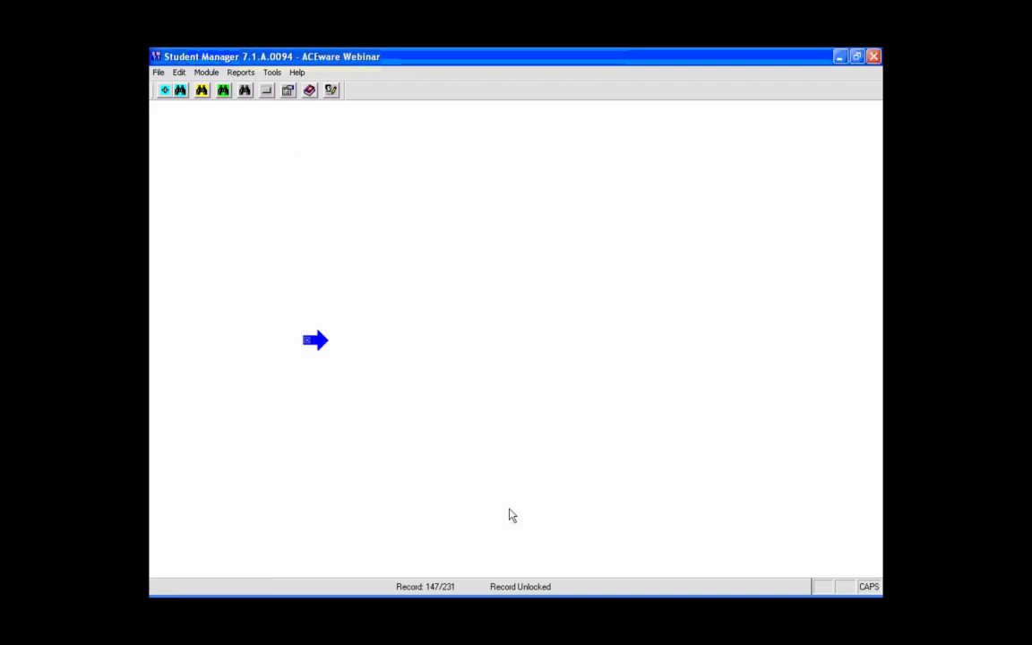
Open the list for deleting additional user reports, viewed in natural order
{"action": "left_click", "coordinate": [274, 77]}
{"action": "mouse_move", "coordinate": [283, 88]}
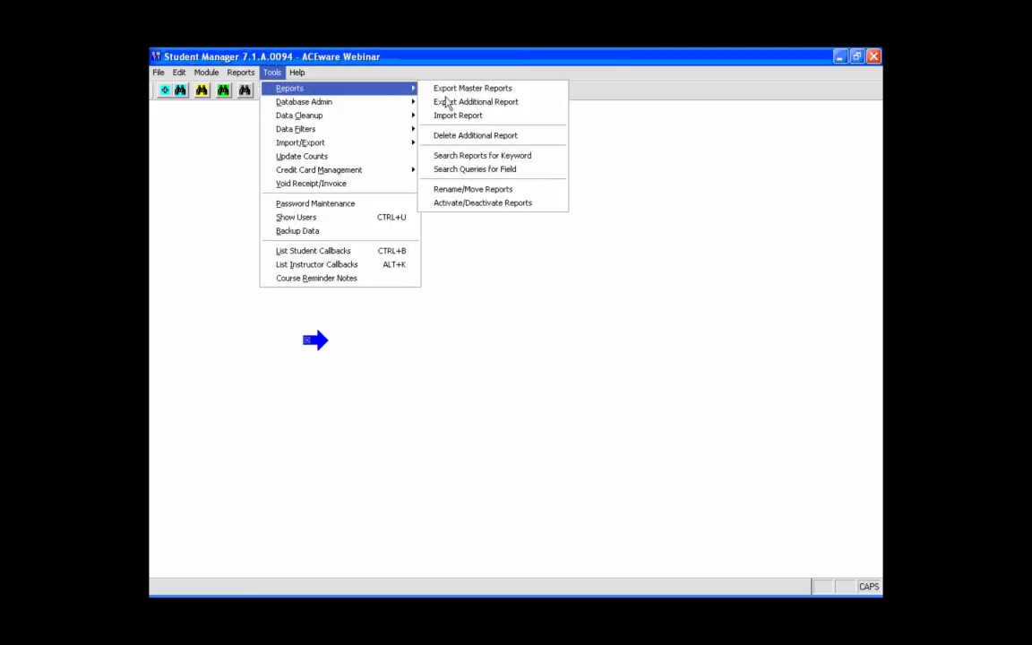
{"action": "left_click", "coordinate": [430, 132]}
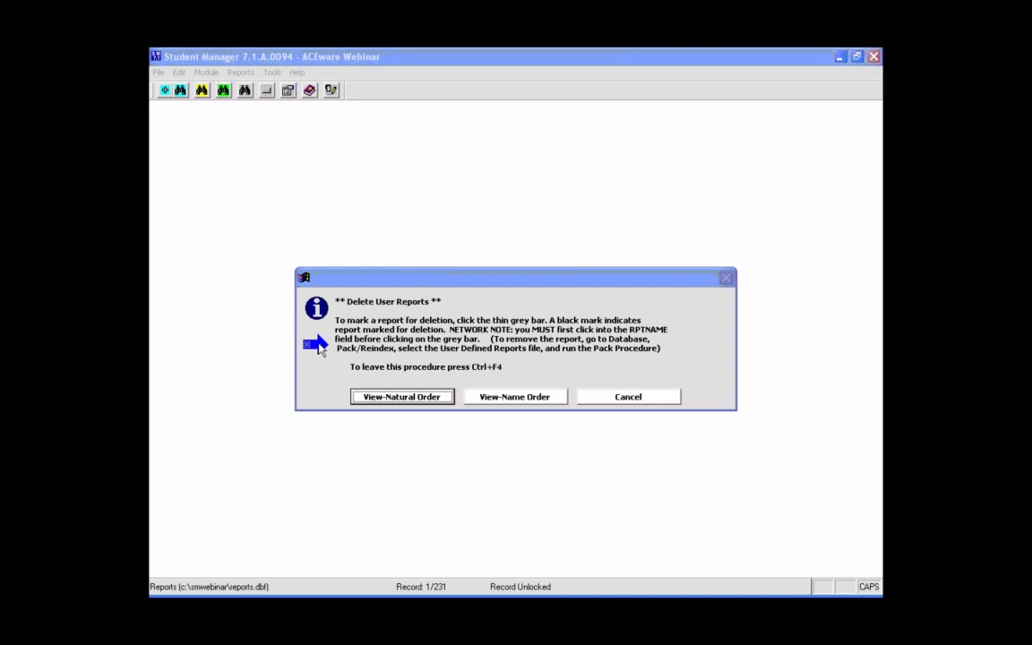
{"action": "left_click", "coordinate": [372, 399]}
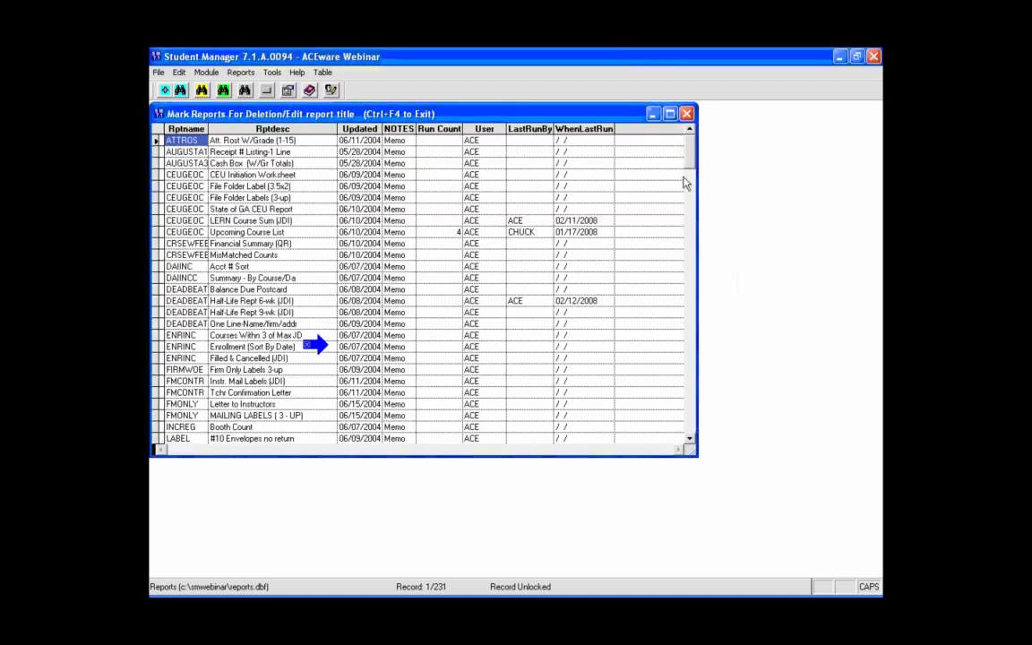
Mark the THROWAWAY report in the DEADBEAT area for deletion and close the report list
{"action": "left_click_drag", "start_coordinate": [692, 162], "coordinate": [693, 443]}
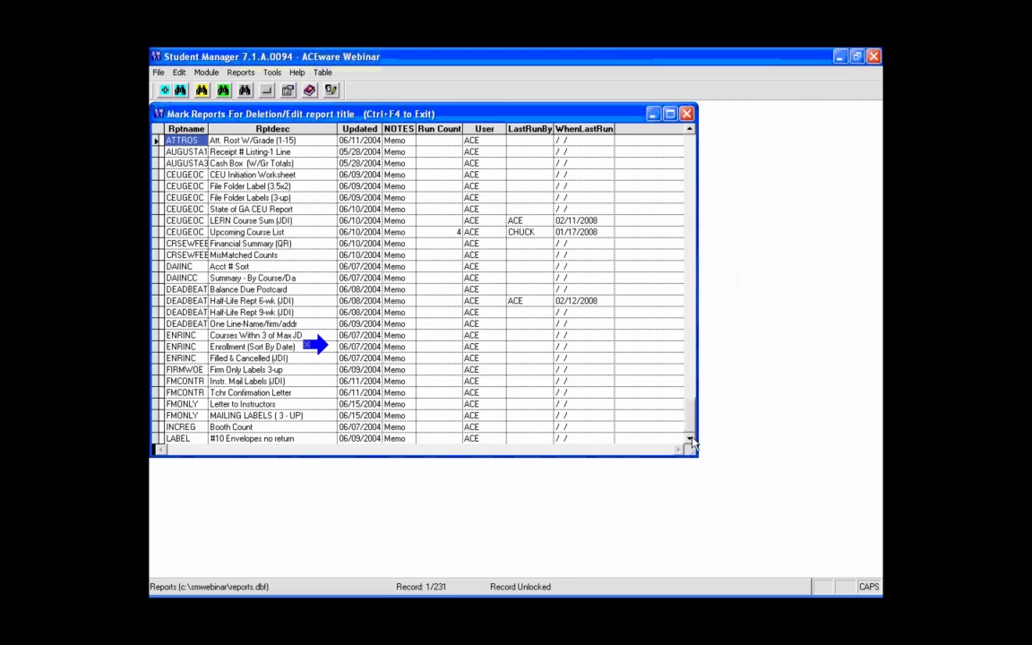
{"action": "left_click_drag", "start_coordinate": [321, 343], "coordinate": [172, 289]}
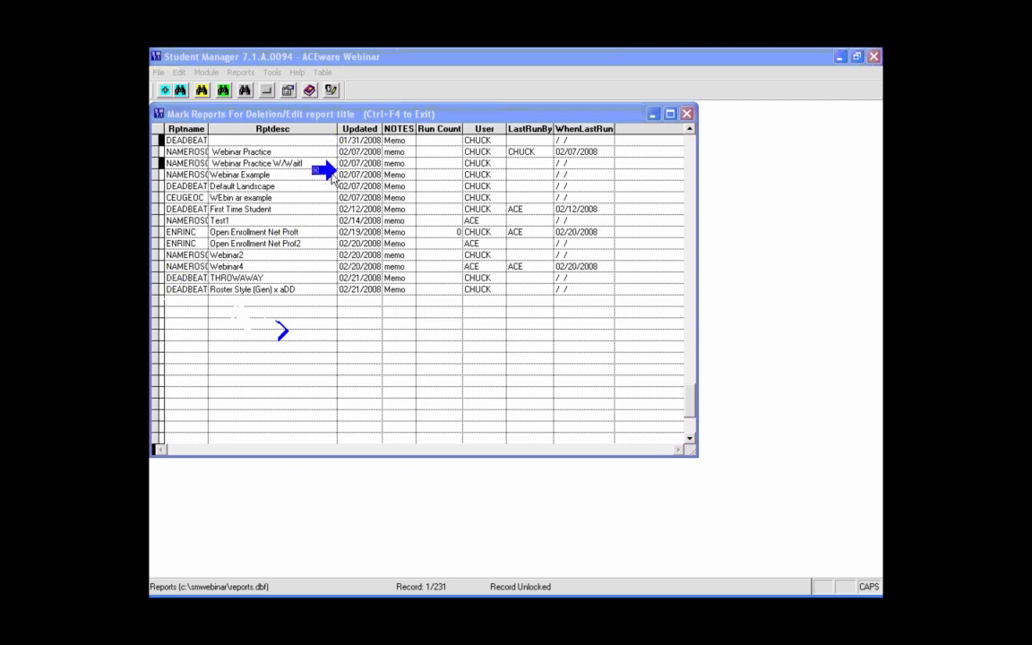
{"action": "left_click", "coordinate": [165, 279]}
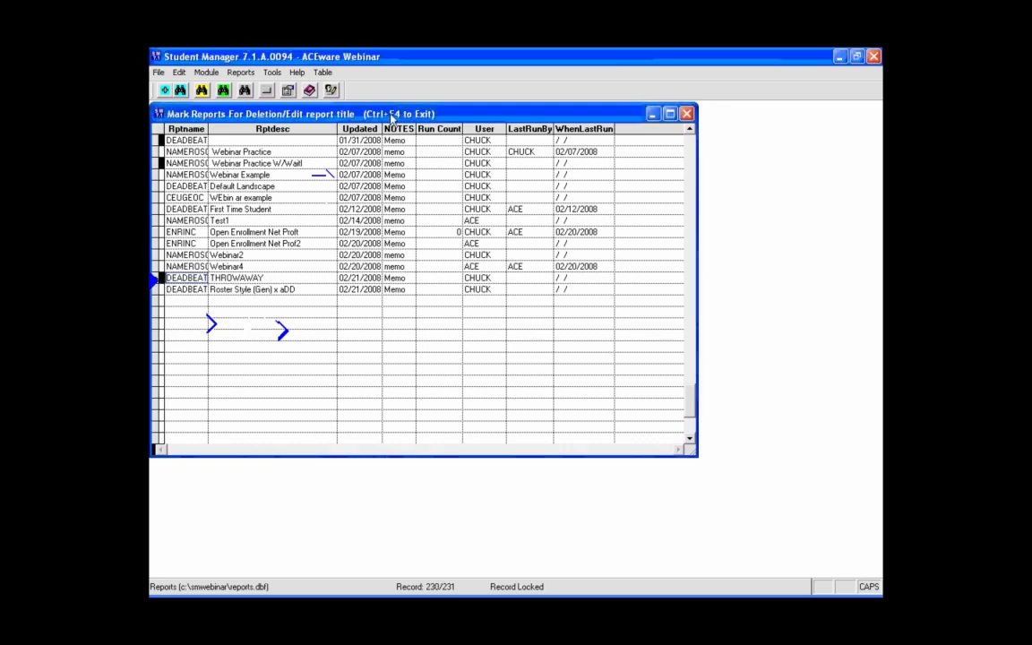
{"action": "mouse_move", "coordinate": [151, 280]}
{"action": "left_mouse_down"}
{"action": "mouse_move", "coordinate": [358, 125]}
{"action": "mouse_move", "coordinate": [335, 146]}
{"action": "left_mouse_up"}
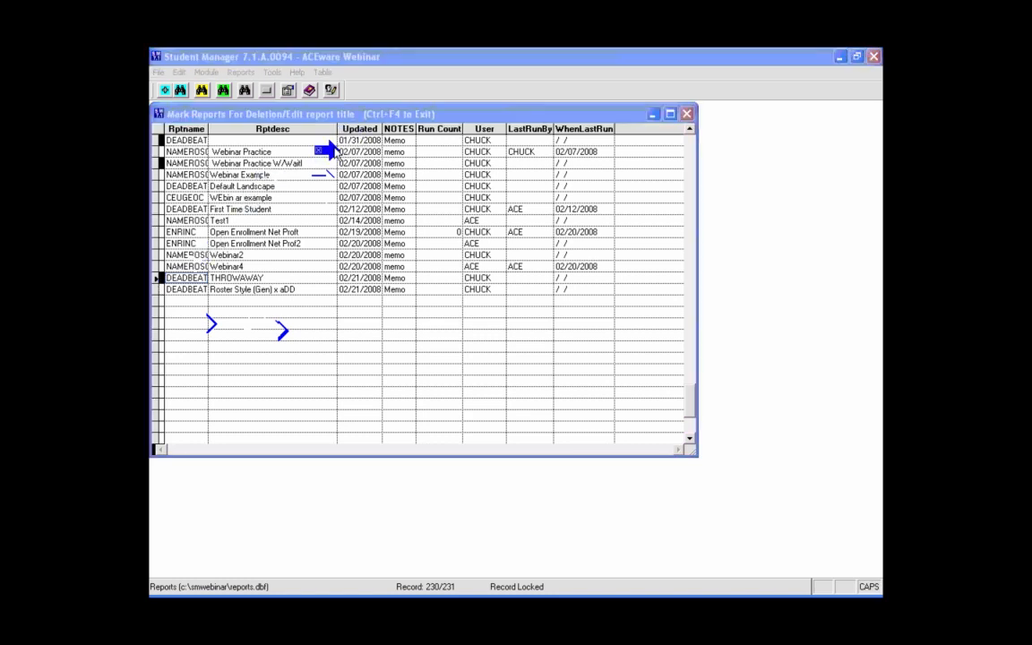
{"action": "left_click", "coordinate": [414, 115]}
{"action": "key", "text": "ctrl+F4"}
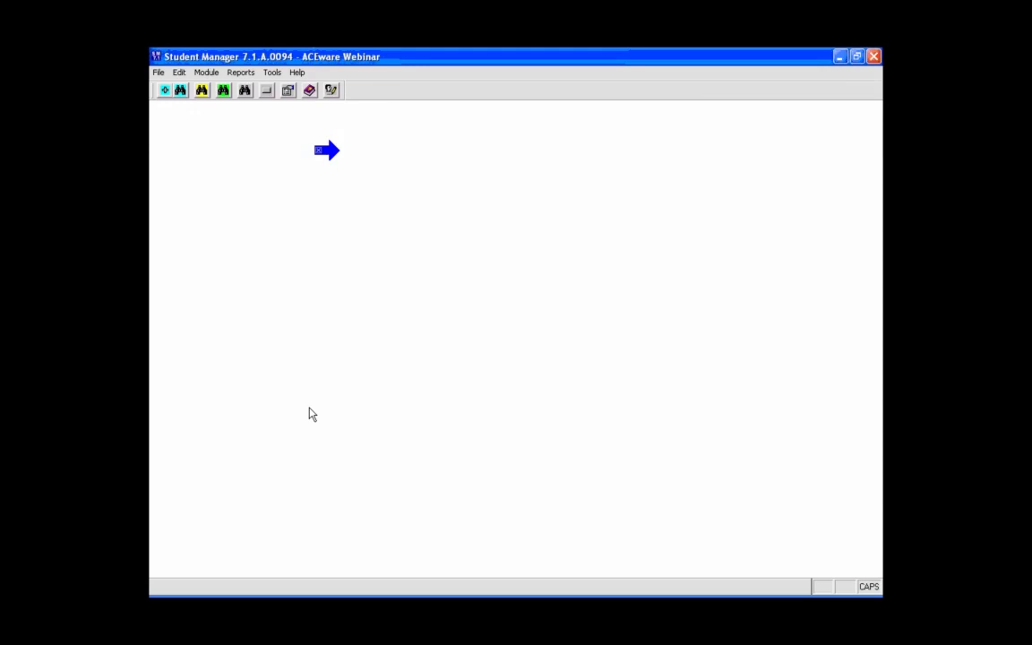
Open the utility for activating and deactivating reports, choose the DEADBEAT area and deactivate the Balance Due Postcard report
{"action": "left_click", "coordinate": [271, 73]}
{"action": "mouse_move", "coordinate": [403, 89]}
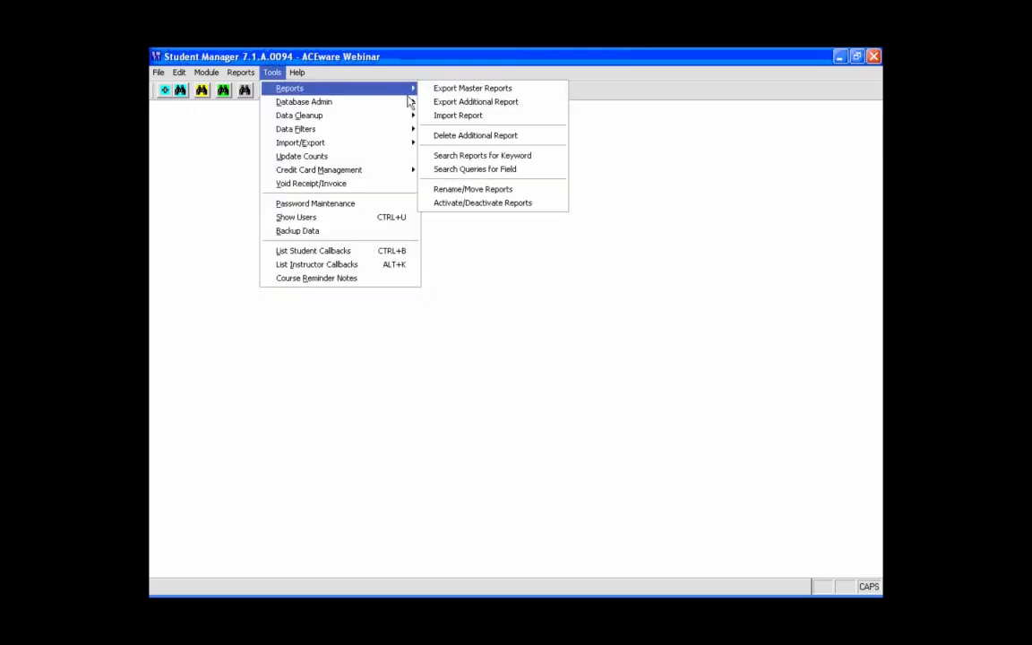
{"action": "left_click", "coordinate": [481, 204]}
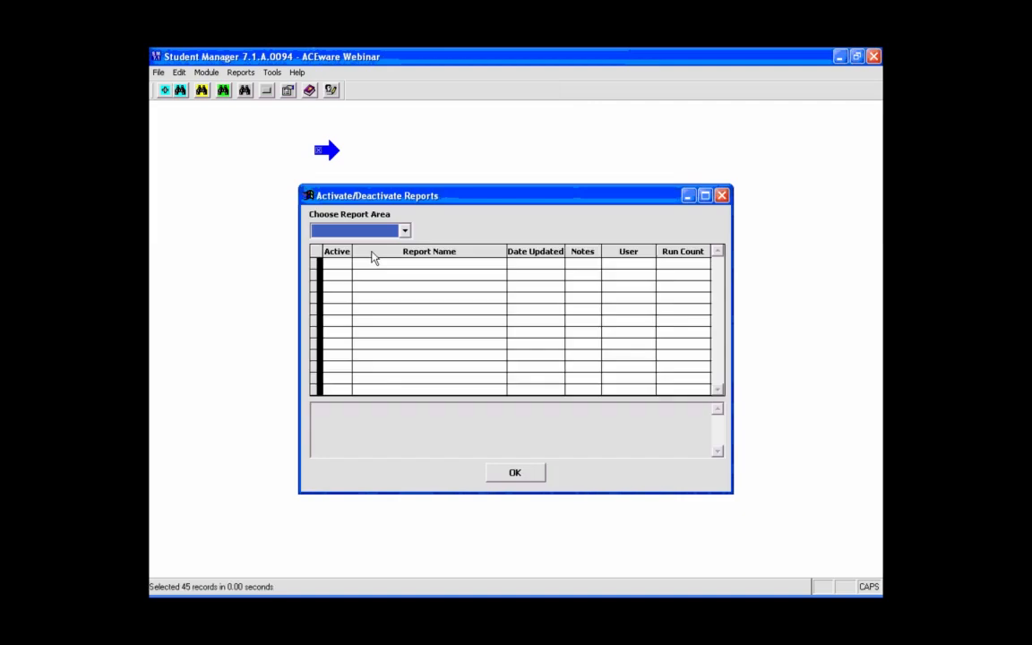
{"action": "left_click", "coordinate": [404, 231]}
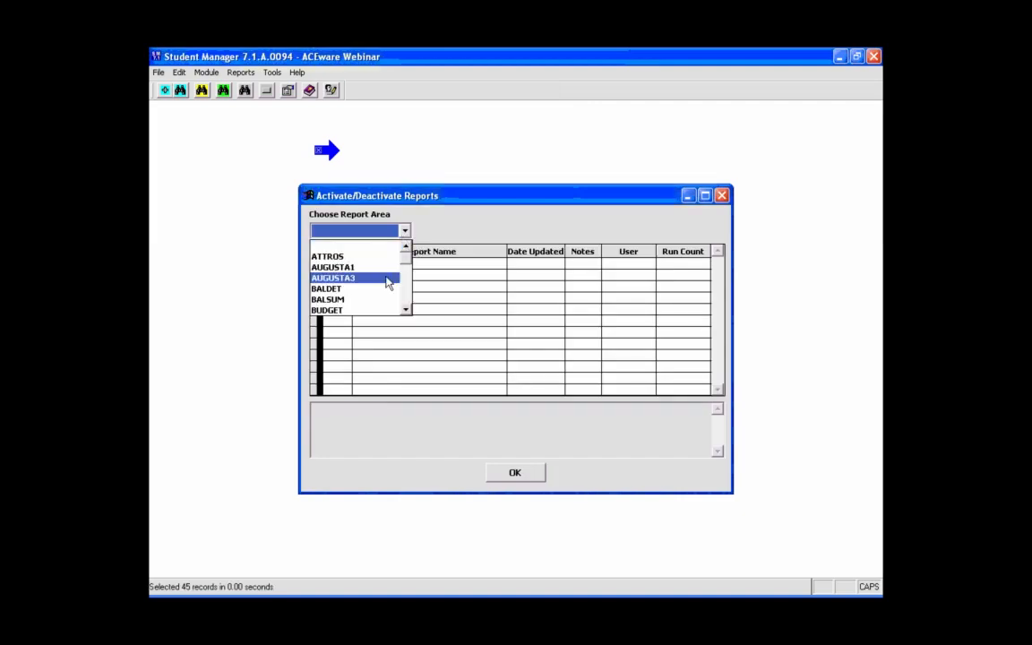
{"action": "left_click", "coordinate": [405, 300]}
{"action": "left_click", "coordinate": [404, 301]}
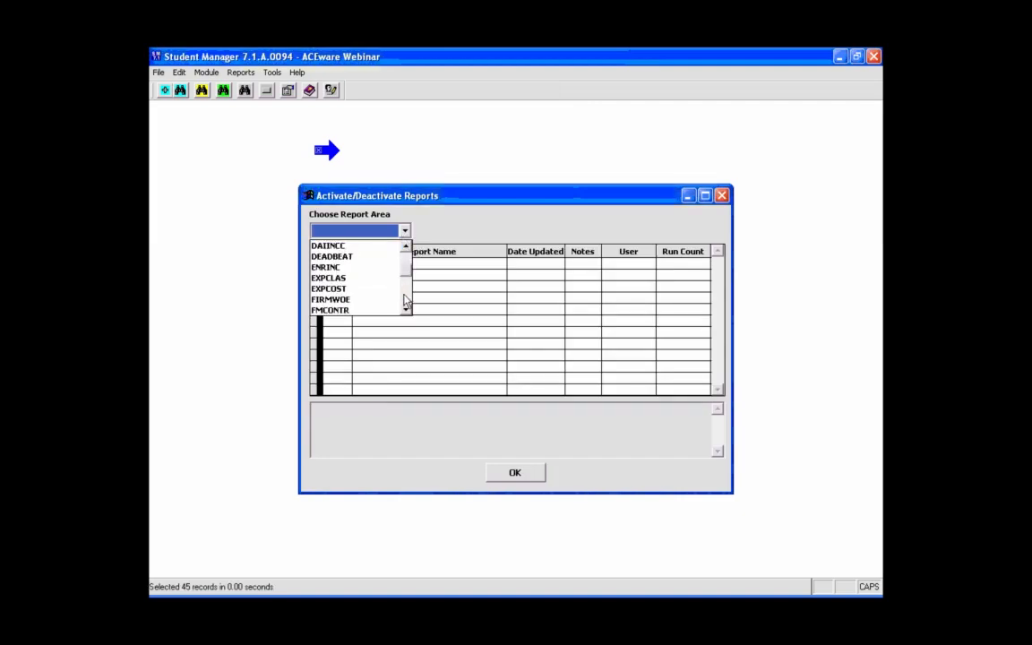
{"action": "left_click", "coordinate": [359, 256]}
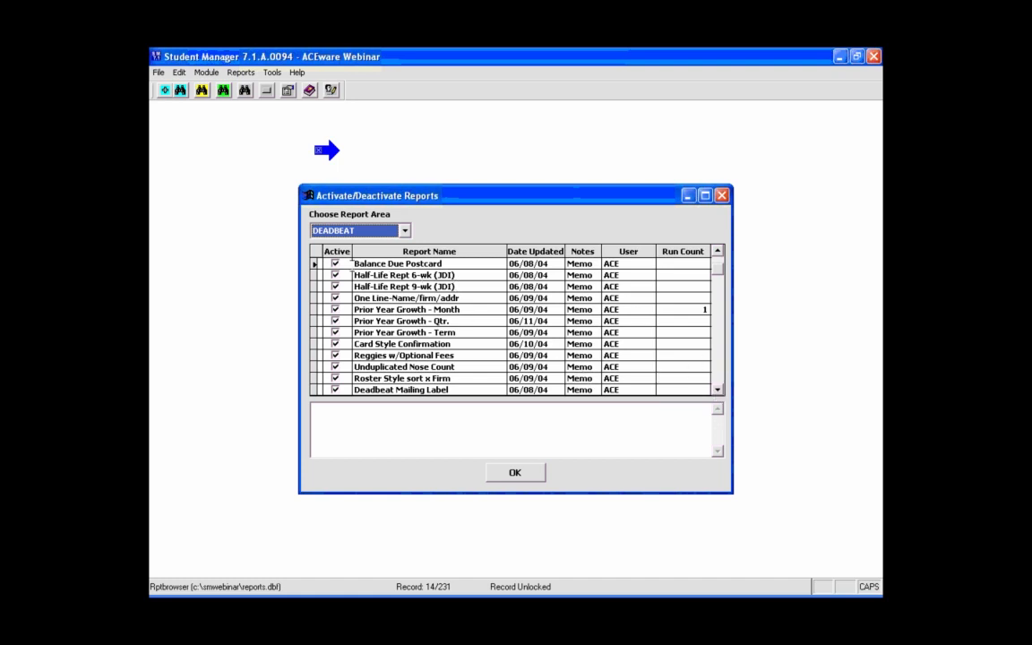
{"action": "left_click", "coordinate": [336, 264]}
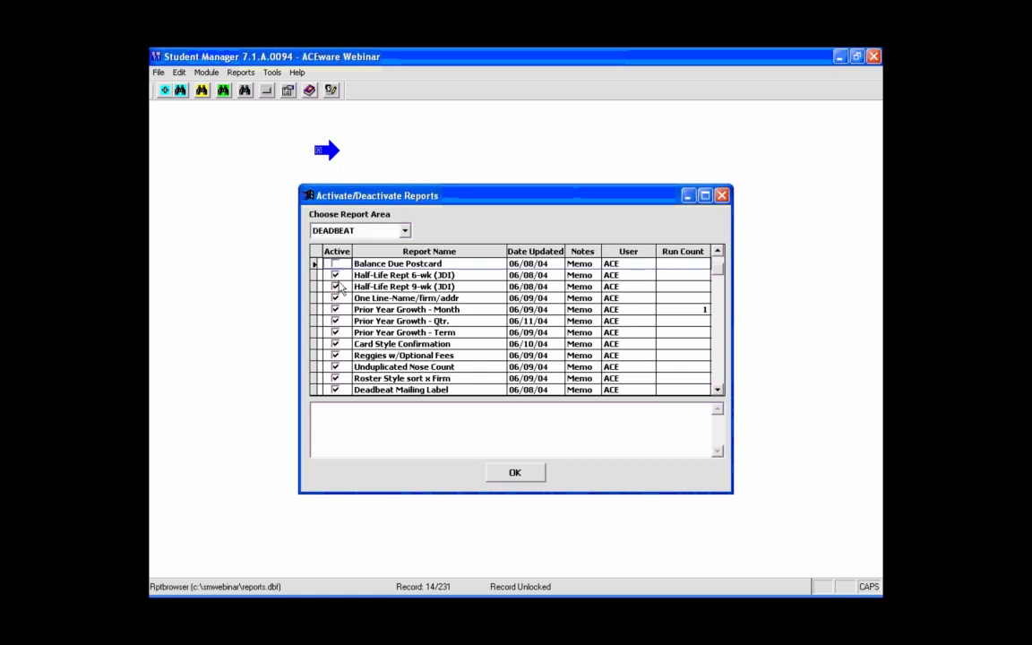
Look through the remaining DEADBEAT reports with their active status and run counts, and close the utility
{"action": "left_click", "coordinate": [718, 390]}
{"action": "left_click", "coordinate": [718, 390]}
{"action": "left_click", "coordinate": [717, 390]}
{"action": "left_click", "coordinate": [718, 389]}
{"action": "left_click", "coordinate": [718, 390]}
{"action": "left_click", "coordinate": [718, 390]}
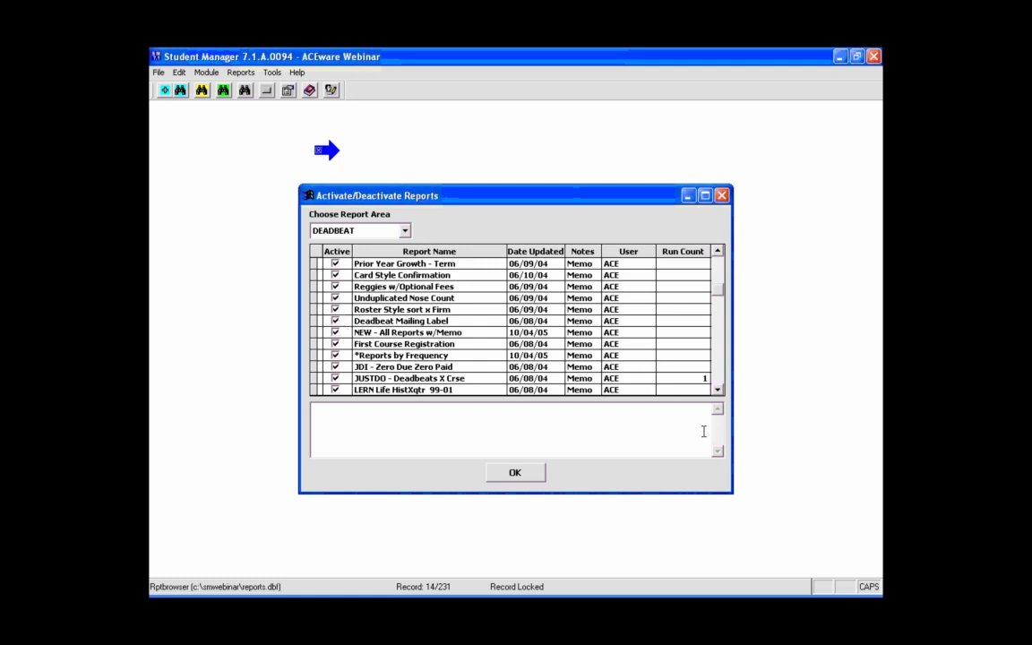
{"action": "left_click", "coordinate": [718, 390]}
{"action": "left_click", "coordinate": [718, 391]}
{"action": "left_click", "coordinate": [718, 390]}
{"action": "left_click", "coordinate": [718, 391]}
{"action": "left_click", "coordinate": [718, 391]}
{"action": "left_click", "coordinate": [718, 391]}
{"action": "left_click", "coordinate": [718, 391]}
{"action": "left_click", "coordinate": [718, 391]}
{"action": "left_click", "coordinate": [718, 391]}
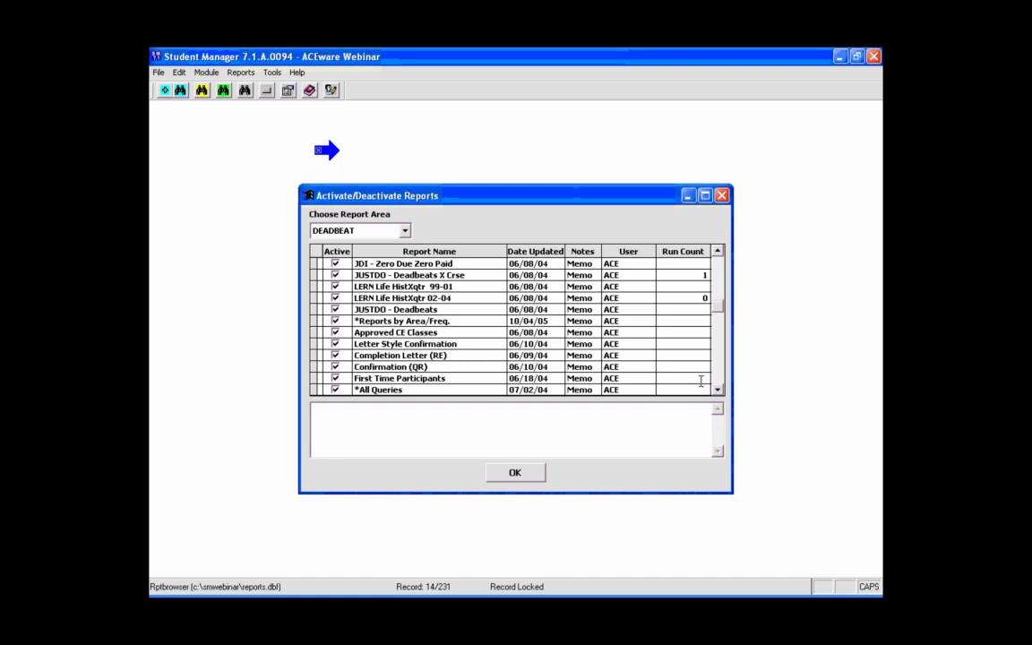
{"action": "left_click", "coordinate": [516, 472]}
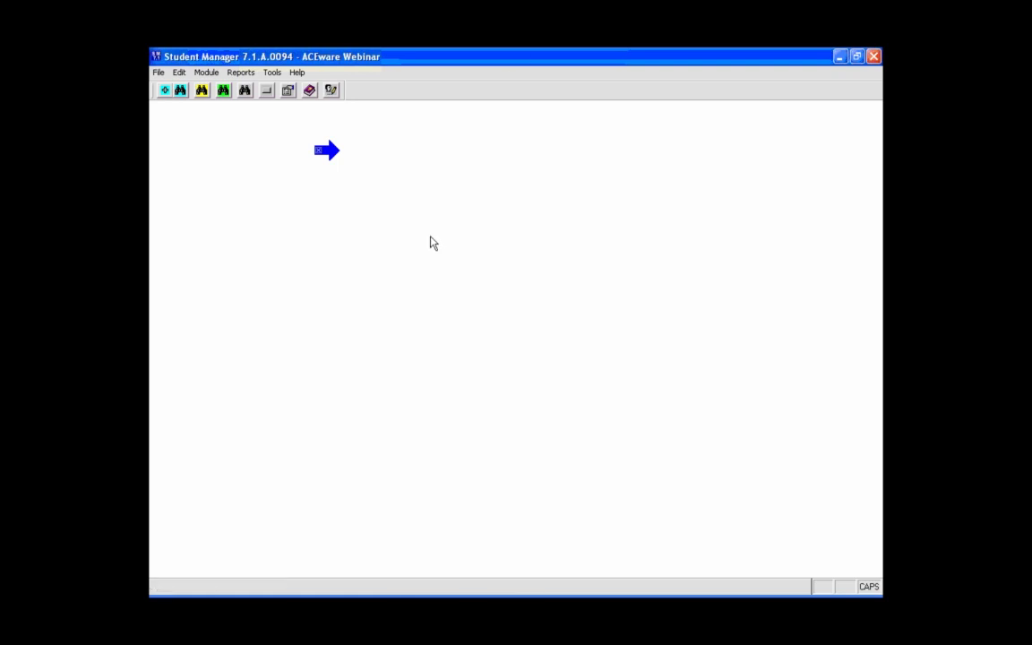
{"action": "key", "text": "alt+Tab"}
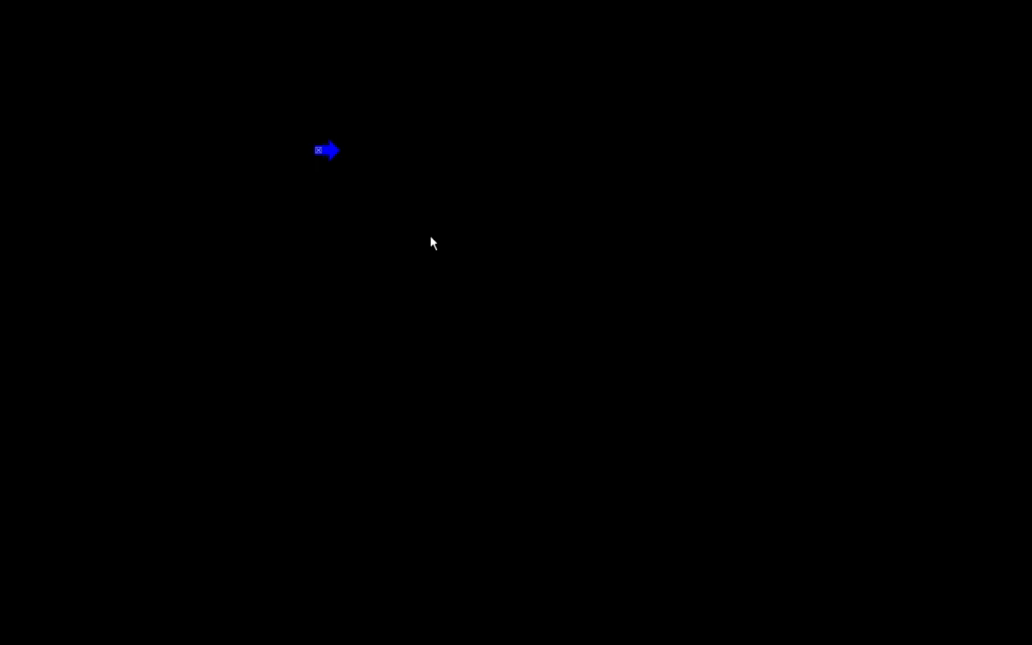
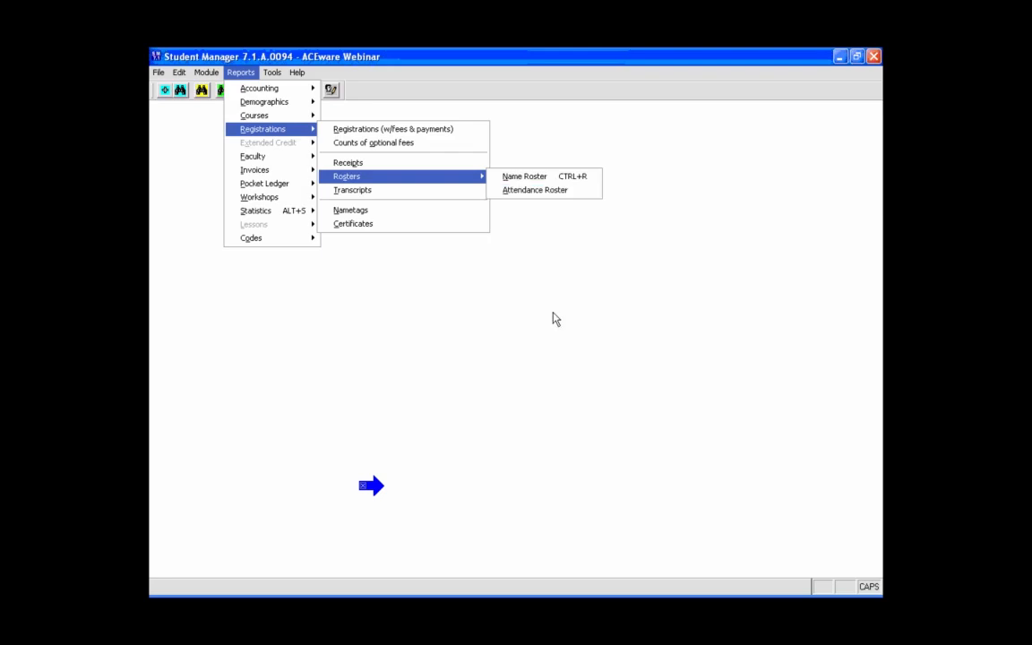
{"action": "left_click", "coordinate": [542, 316]}
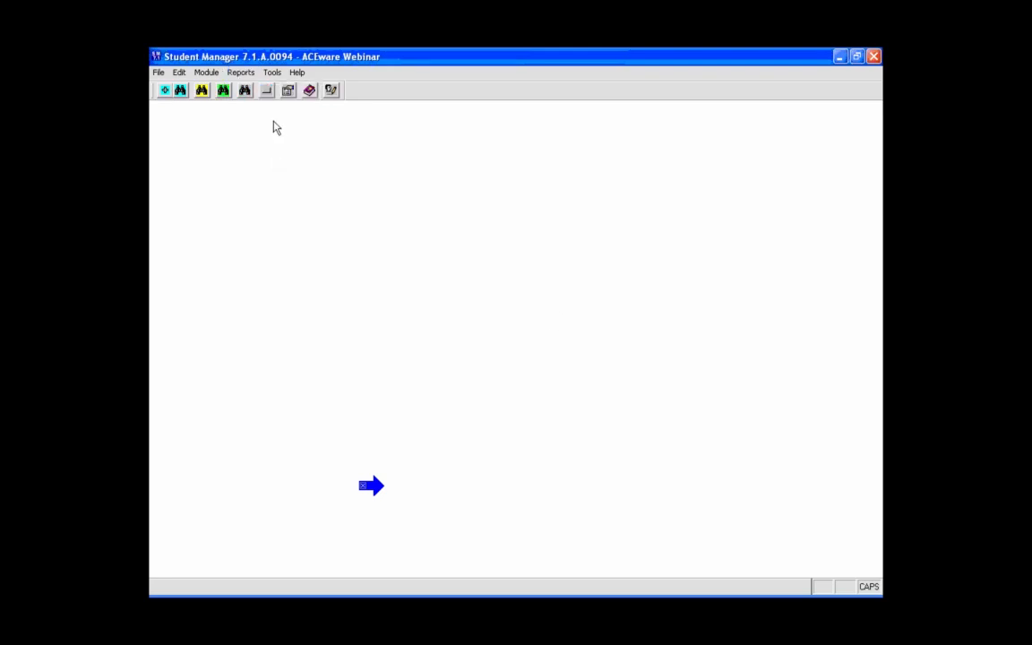
Open the utility for renaming and moving reports, filter by the NAMEROSC area and load the Webinar Practice report
{"action": "left_click", "coordinate": [273, 75]}
{"action": "mouse_move", "coordinate": [275, 89]}
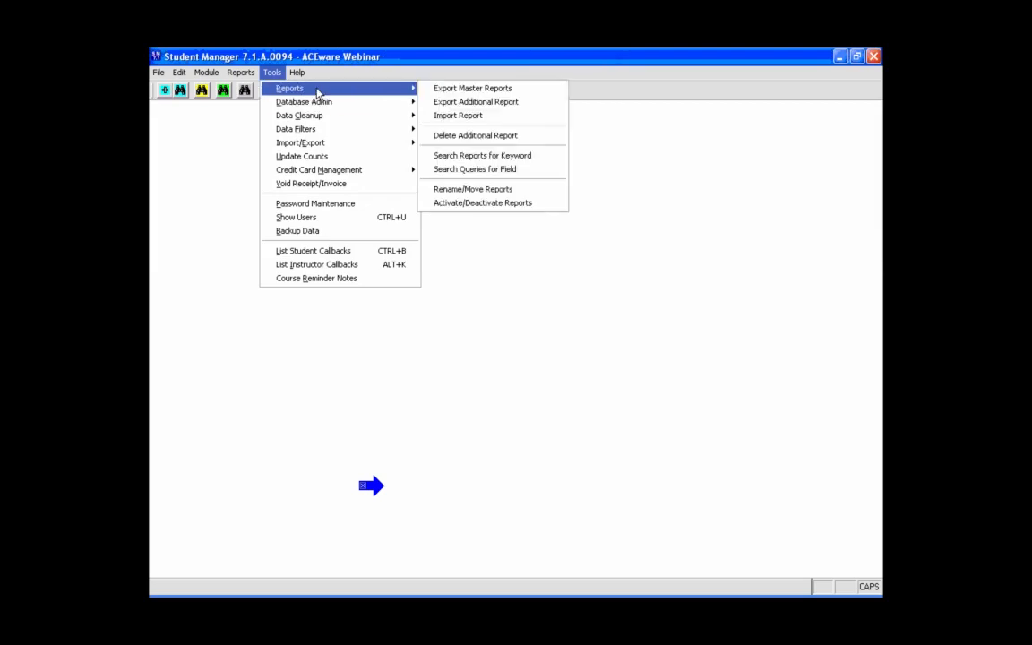
{"action": "left_click", "coordinate": [462, 190]}
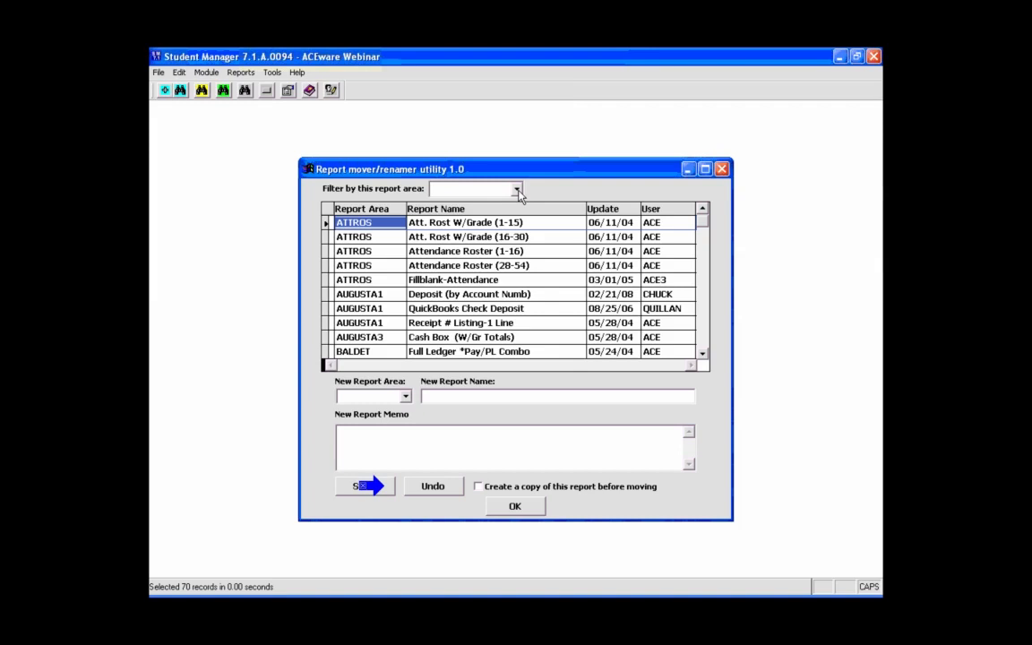
{"action": "left_click", "coordinate": [518, 192]}
{"action": "left_click_drag", "start_coordinate": [518, 212], "coordinate": [521, 243]}
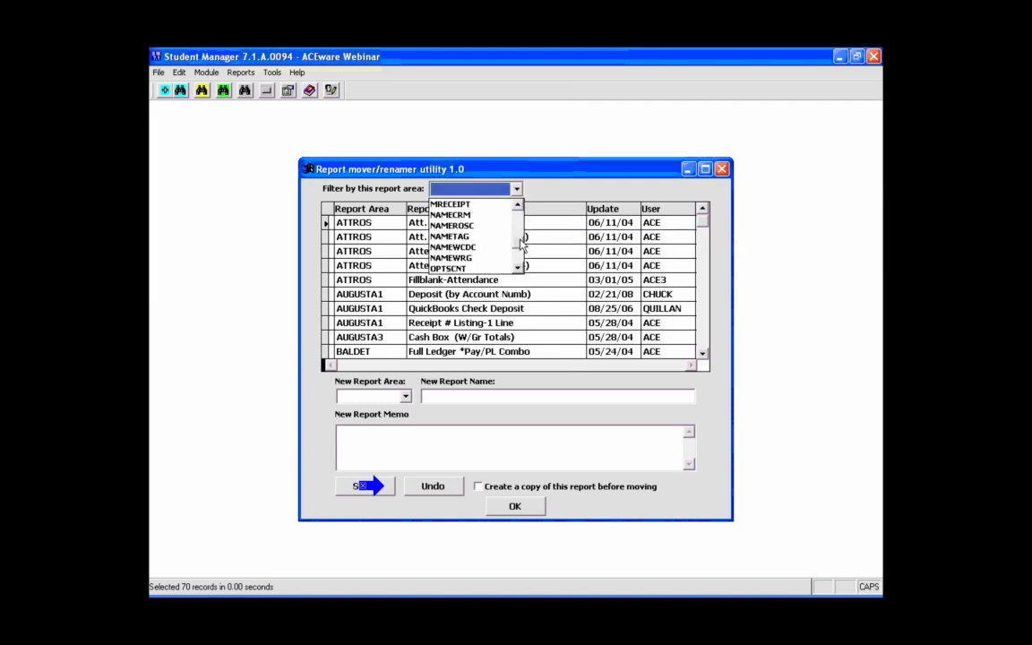
{"action": "left_click", "coordinate": [452, 226]}
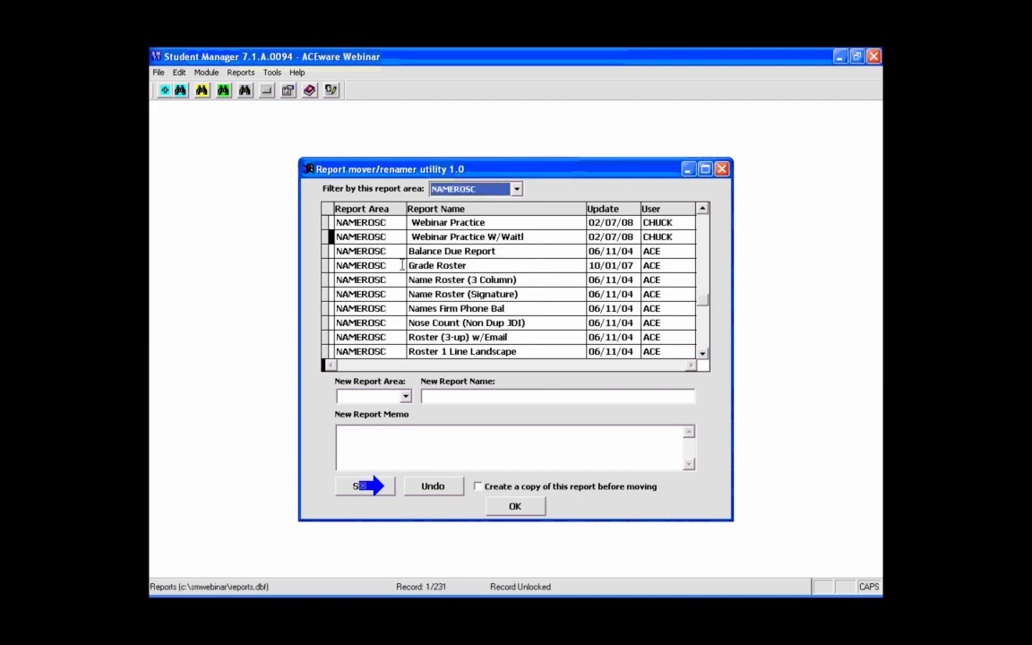
{"action": "left_click", "coordinate": [384, 222]}
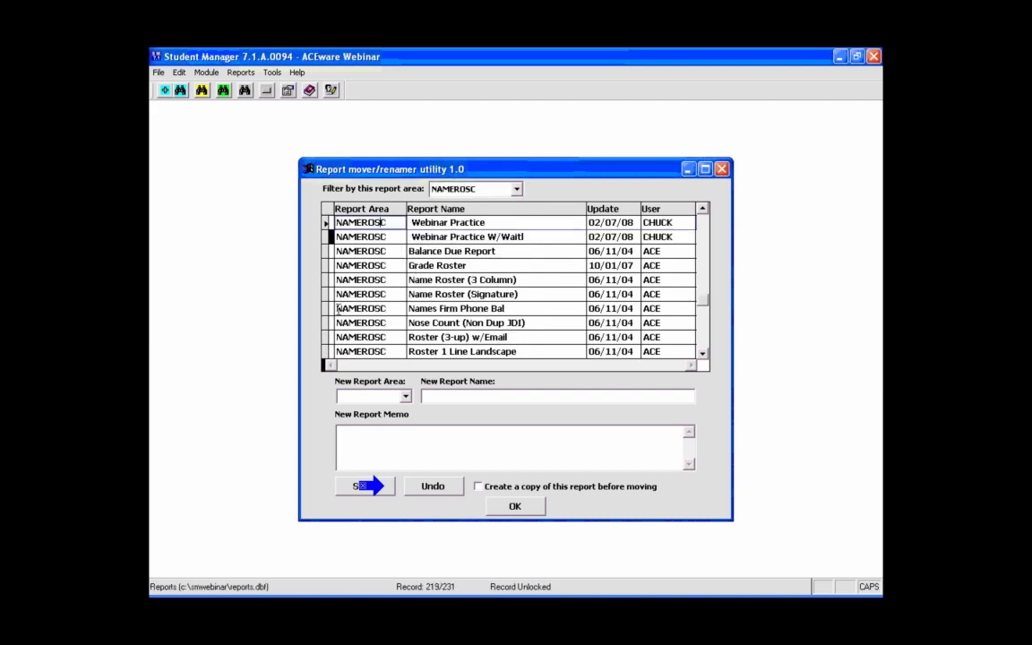
{"action": "double_click", "coordinate": [395, 222]}
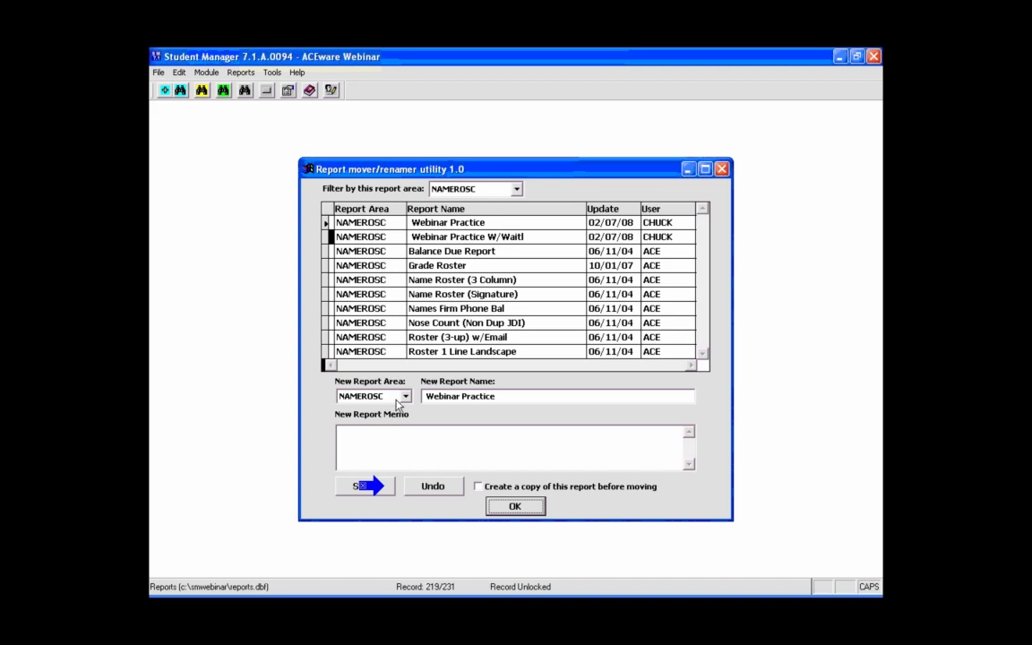
Set the new report area to DEADBEAT and enter the memo "02/21/2008 MOVED FROM ROSTER TO DEADBEAT"
{"action": "left_click", "coordinate": [405, 397]}
{"action": "key", "text": "d"}
{"action": "left_click", "coordinate": [369, 433]}
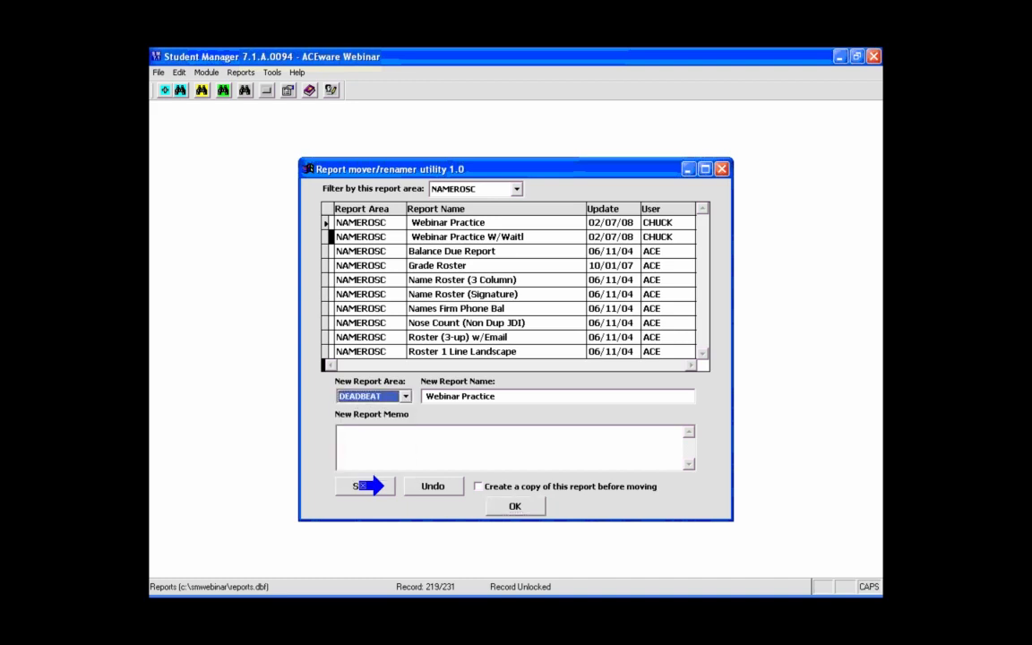
{"action": "left_click", "coordinate": [384, 428]}
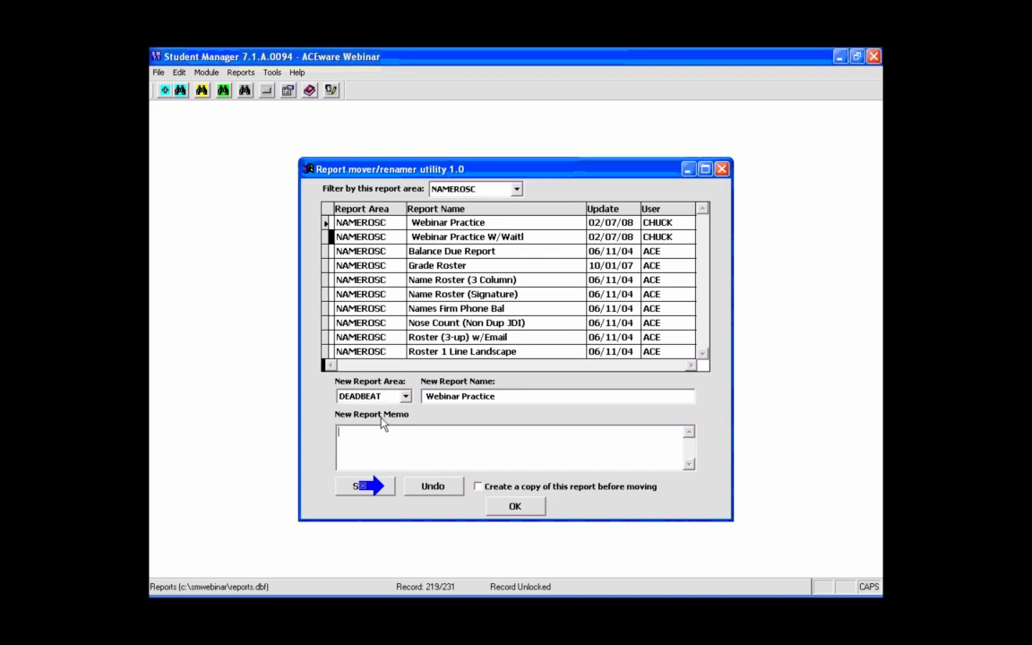
{"action": "type", "text": "02/21/2008 MOVED FROM ROSTER TO DEADBEAT"}
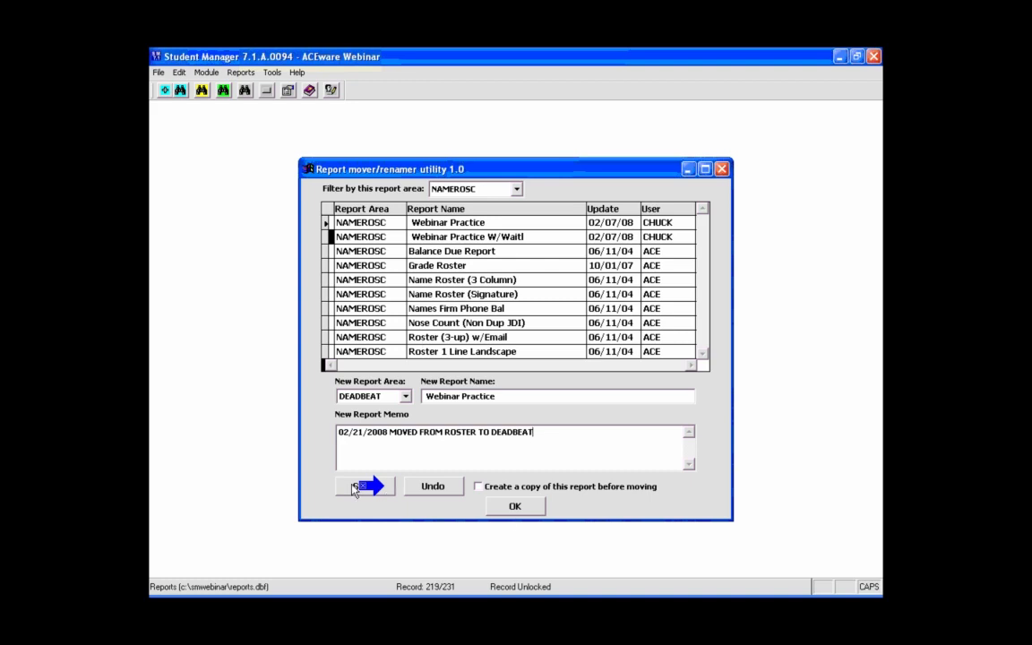
Save the Webinar Practice report's move to the DEADBEAT area and close the report mover utility
{"action": "left_click", "coordinate": [364, 490]}
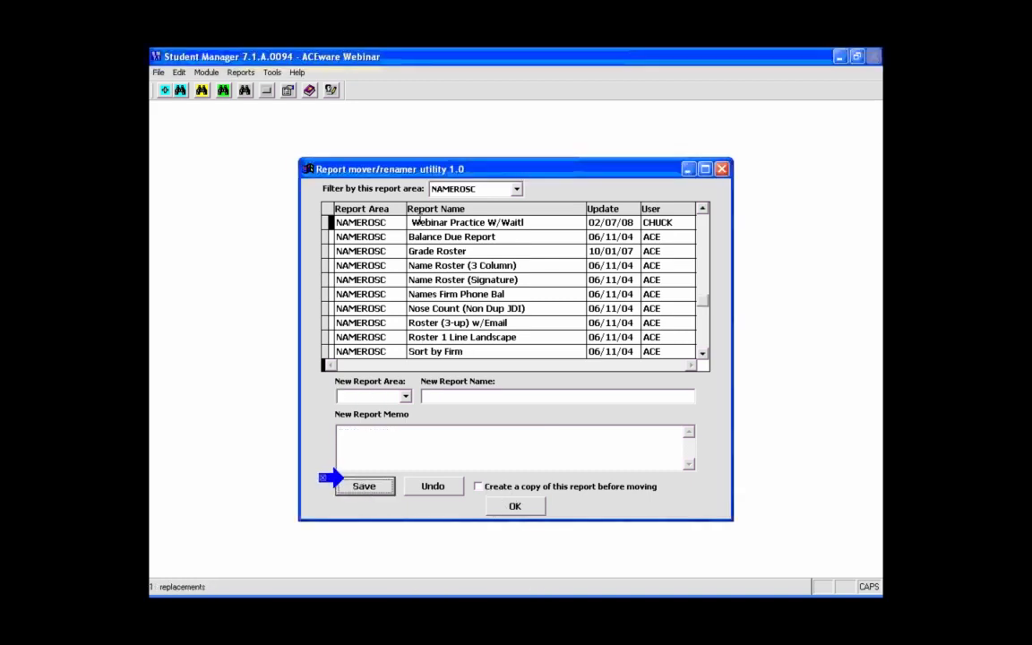
{"action": "left_click", "coordinate": [528, 511]}
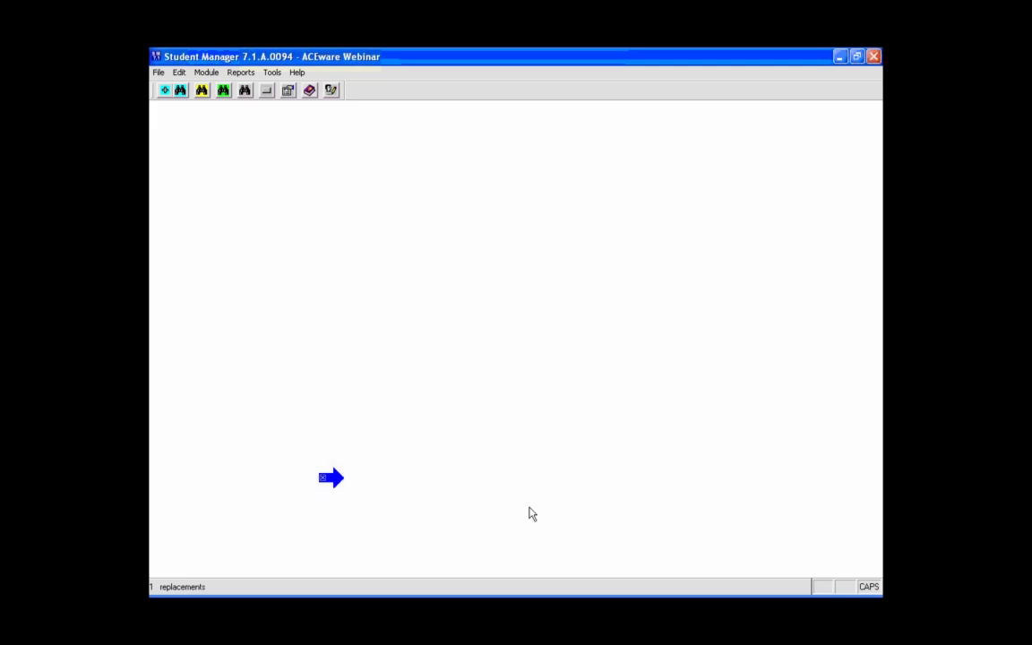
Start the Special 1 Reg/1 Line (Deadbeat) accounting report with Modify Report enabled and proceed to the query selection
{"action": "left_click", "coordinate": [241, 72]}
{"action": "mouse_move", "coordinate": [269, 87]}
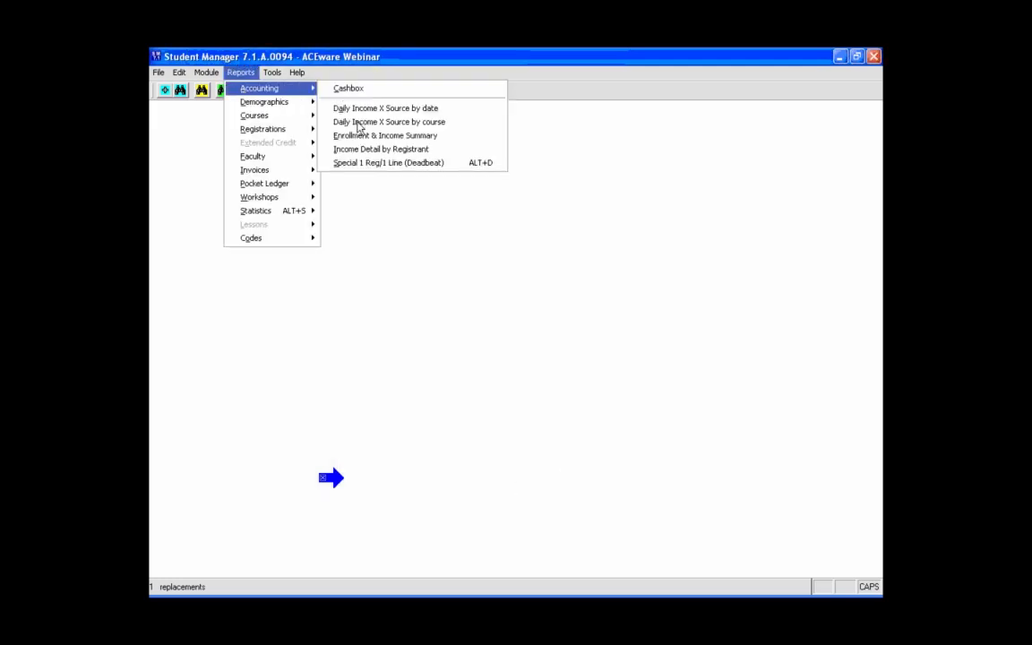
{"action": "left_click", "coordinate": [385, 164]}
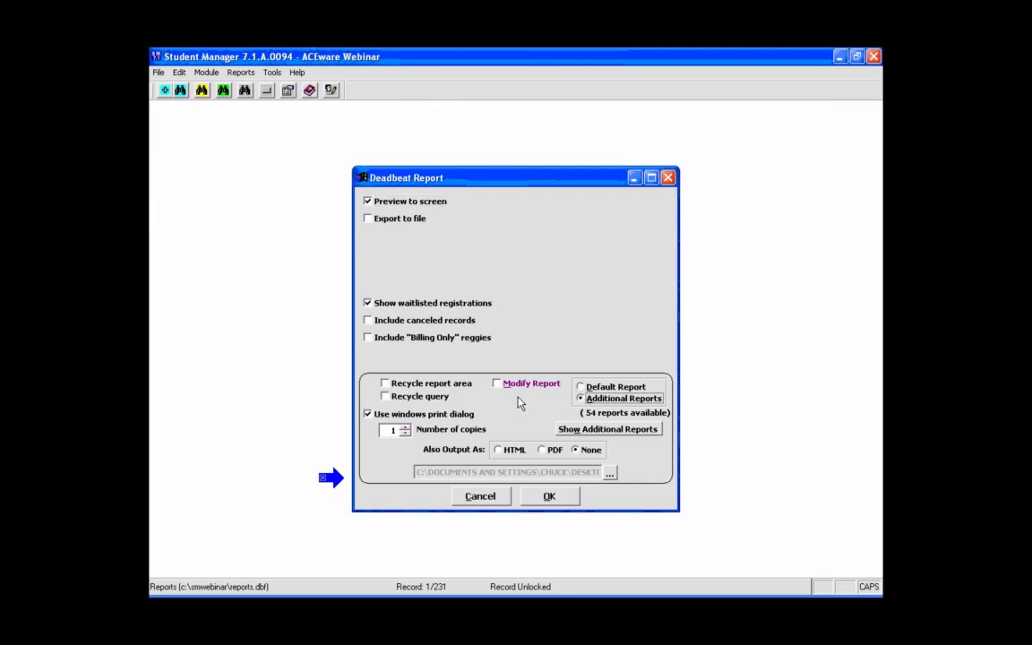
{"action": "left_click", "coordinate": [498, 384]}
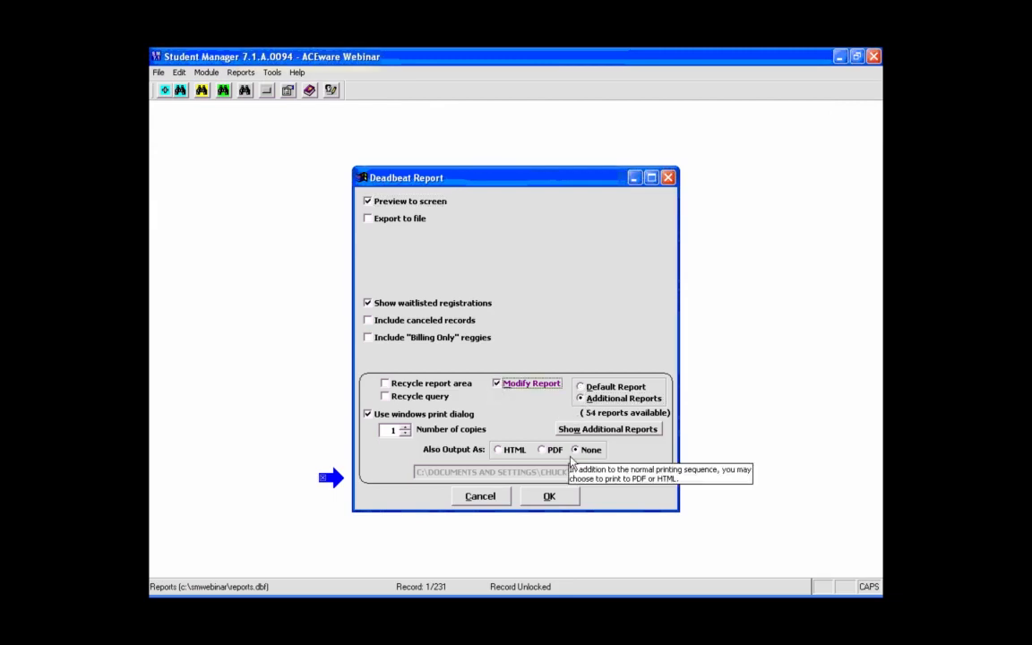
{"action": "left_click", "coordinate": [565, 502]}
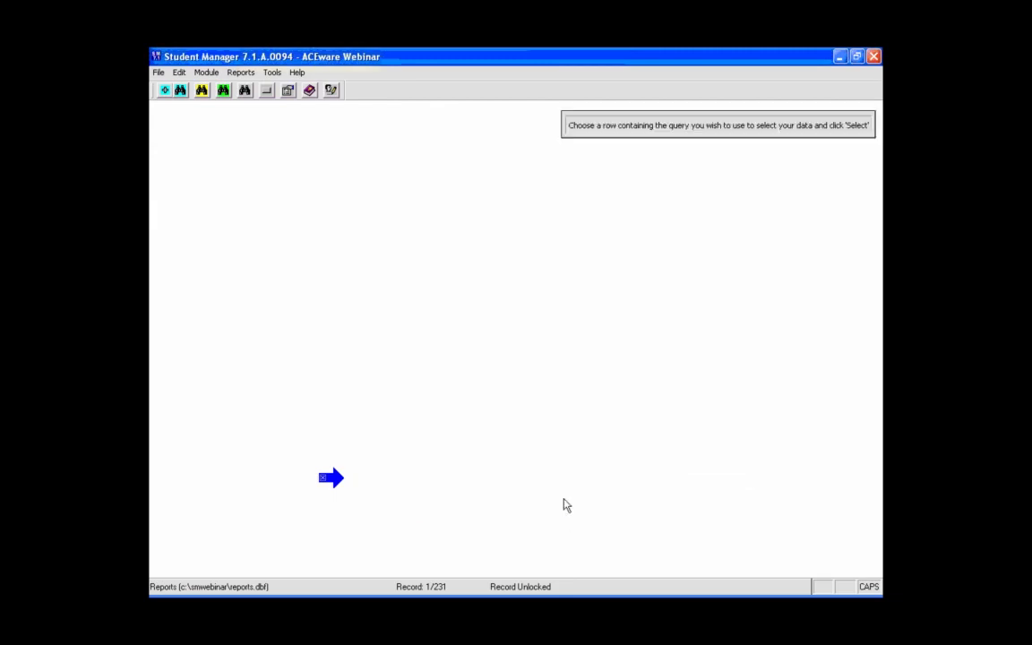
Run the "Course Number Begins With.." query with the value 07
{"action": "left_click", "coordinate": [353, 244]}
{"action": "left_click", "coordinate": [331, 477]}
{"action": "type", "text": "07"}
{"action": "left_click", "coordinate": [448, 373]}
{"action": "left_click", "coordinate": [494, 403]}
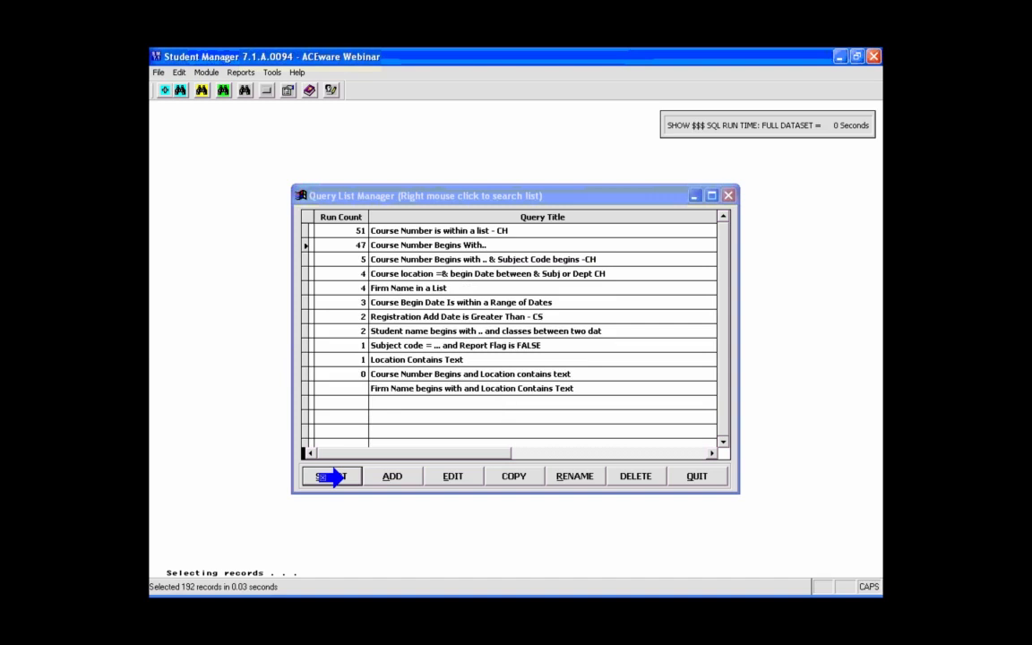
Open the Webinar Practice report in the designer, try to preview it, and cancel the line properties
{"action": "type", "text": "W"}
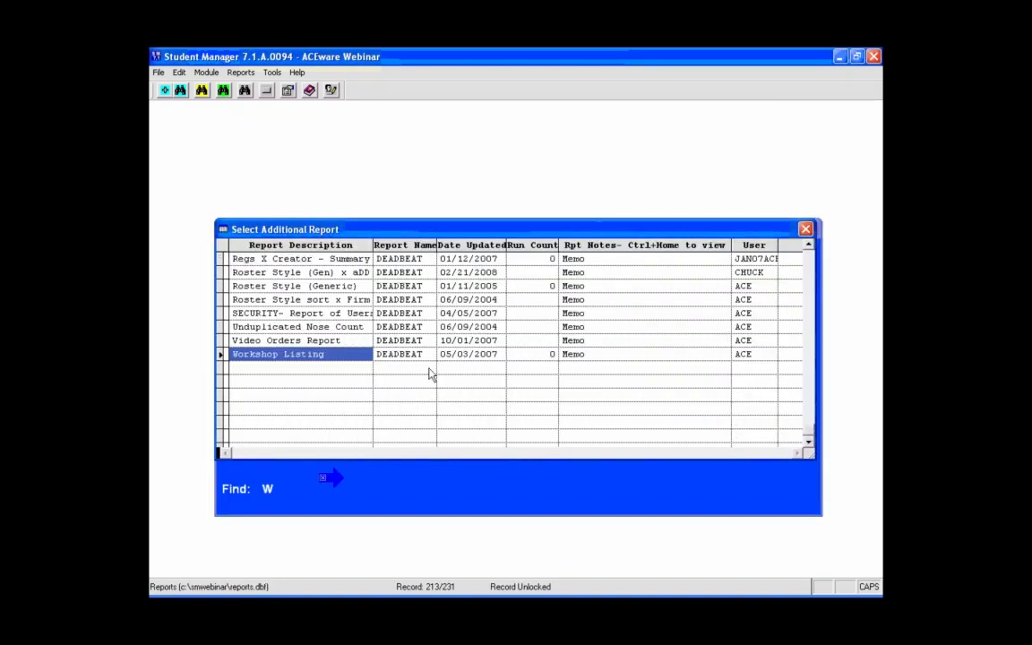
{"action": "key", "text": "BackSpace"}
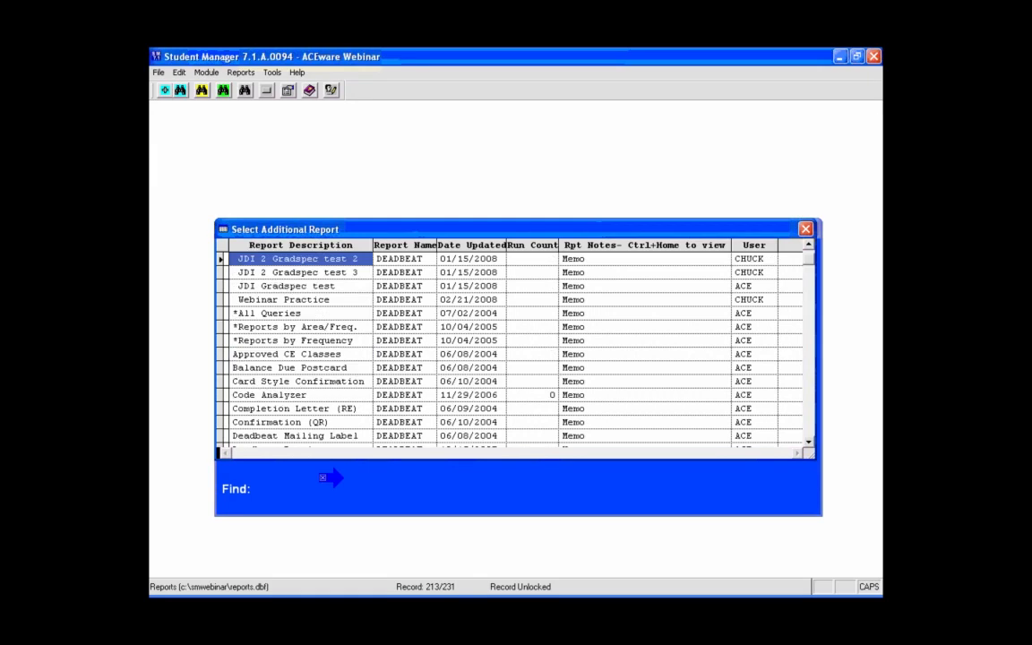
{"action": "left_click", "coordinate": [354, 300]}
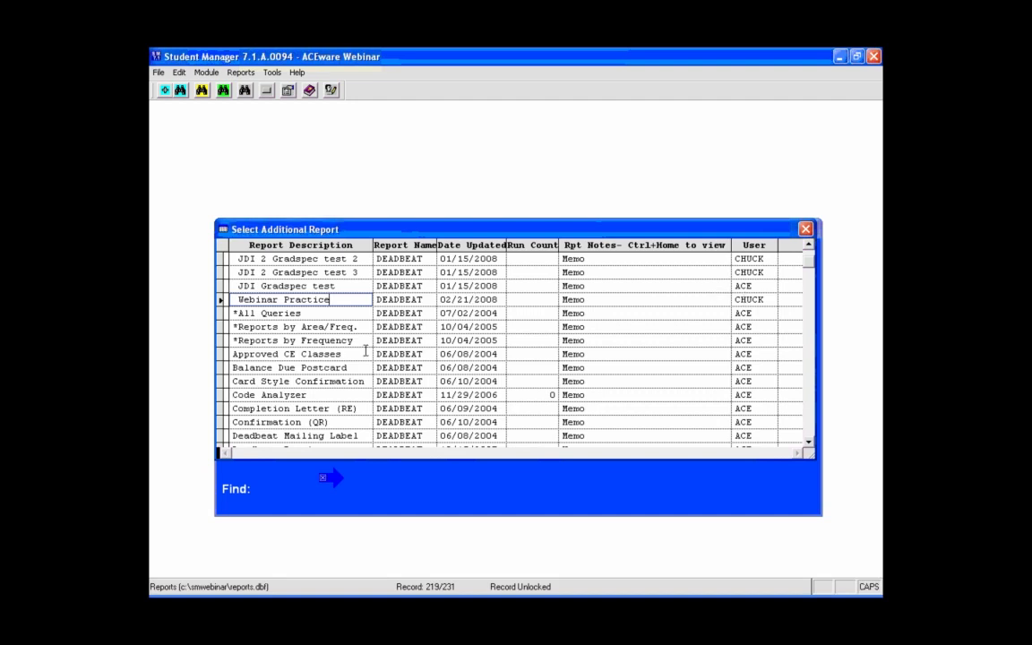
{"action": "key", "text": "Return"}
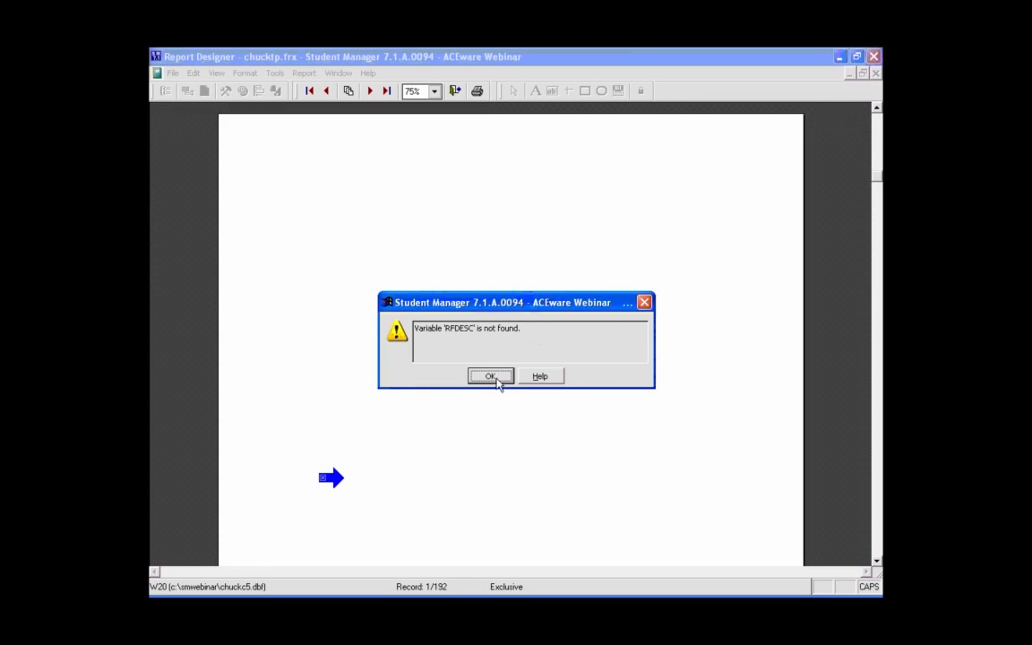
{"action": "left_click", "coordinate": [497, 380]}
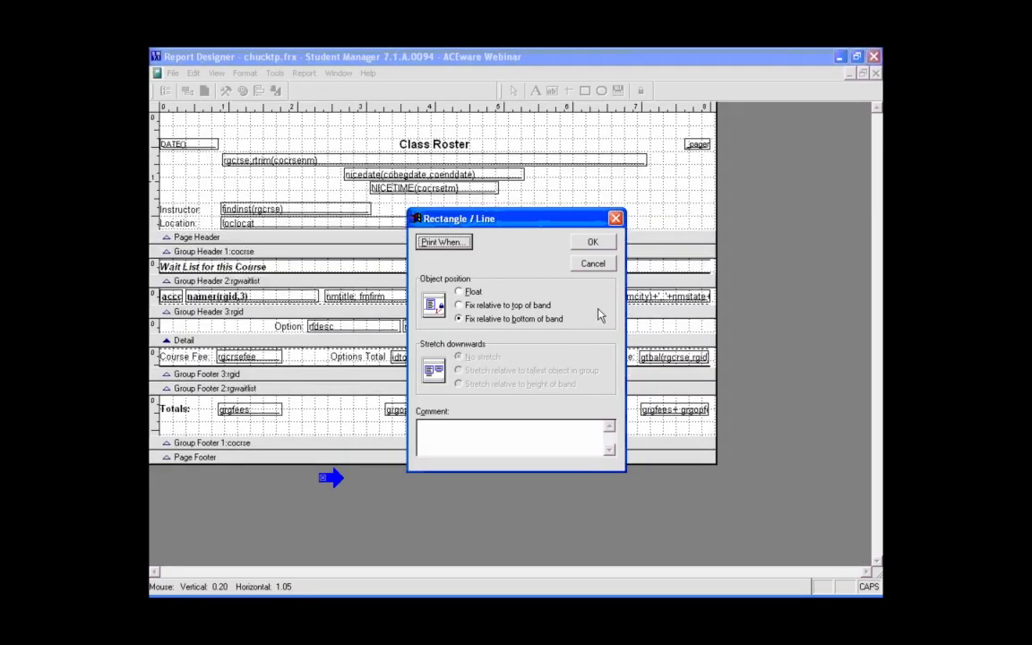
{"action": "left_click", "coordinate": [594, 266]}
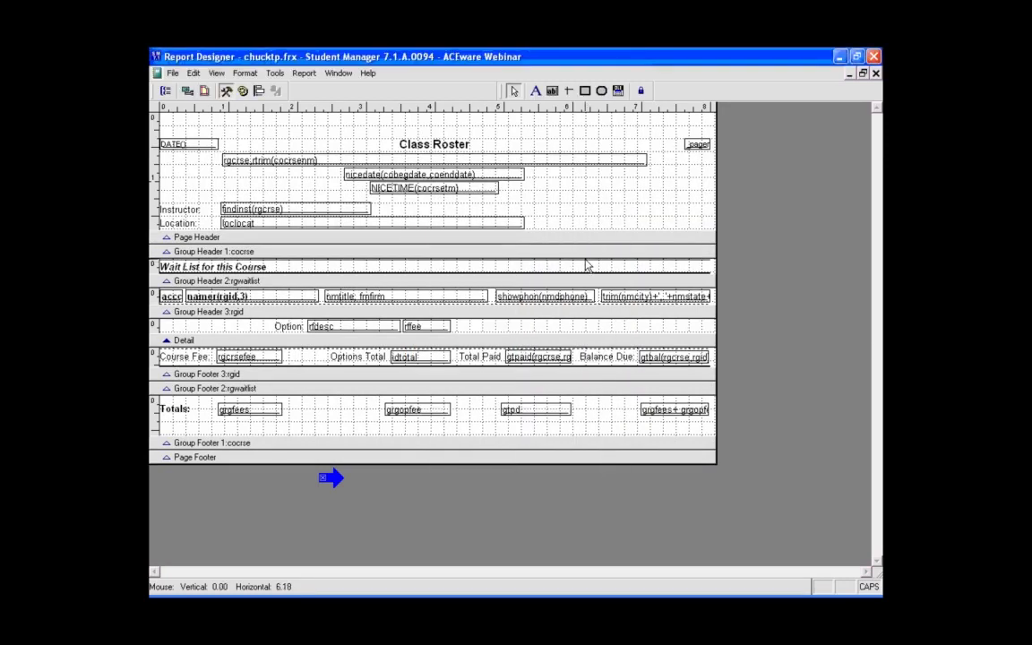
Preview the Class Roster again and inspect the Print When condition of the line that raises the error, cancelling without changes
{"action": "mouse_move", "coordinate": [330, 477]}
{"action": "left_mouse_down"}
{"action": "mouse_move", "coordinate": [303, 216]}
{"action": "mouse_move", "coordinate": [283, 184]}
{"action": "left_mouse_up"}
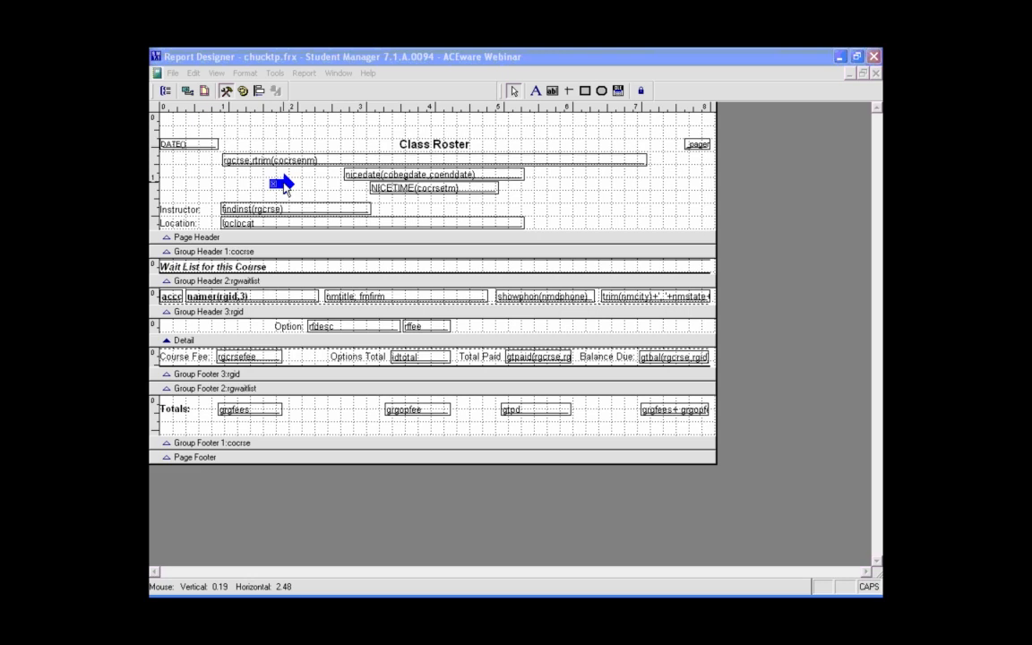
{"action": "left_click", "coordinate": [320, 191]}
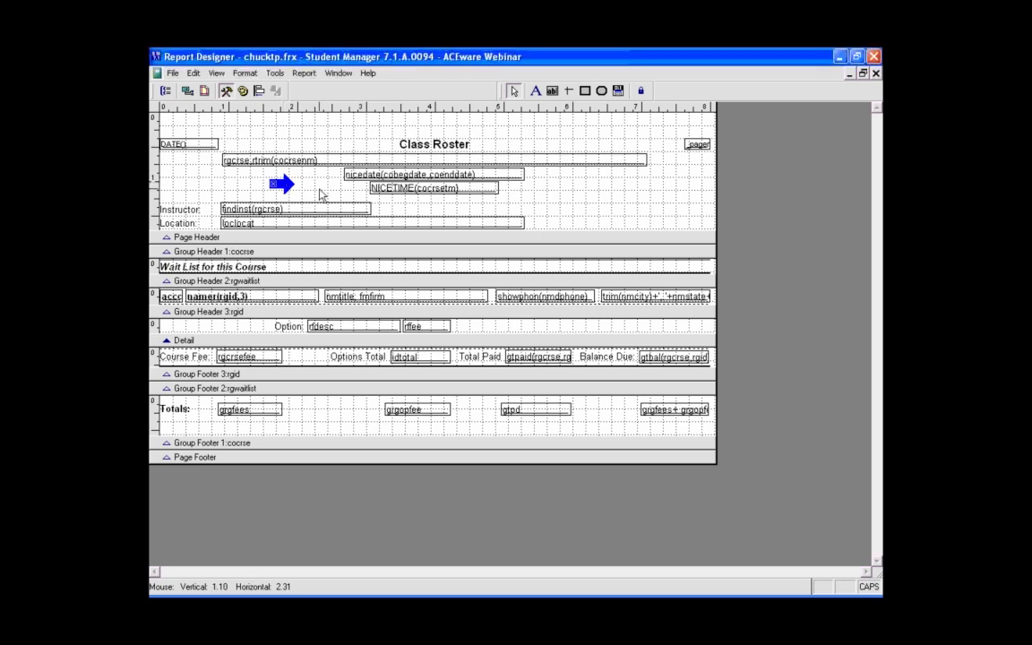
{"action": "key", "text": "ctrl+i"}
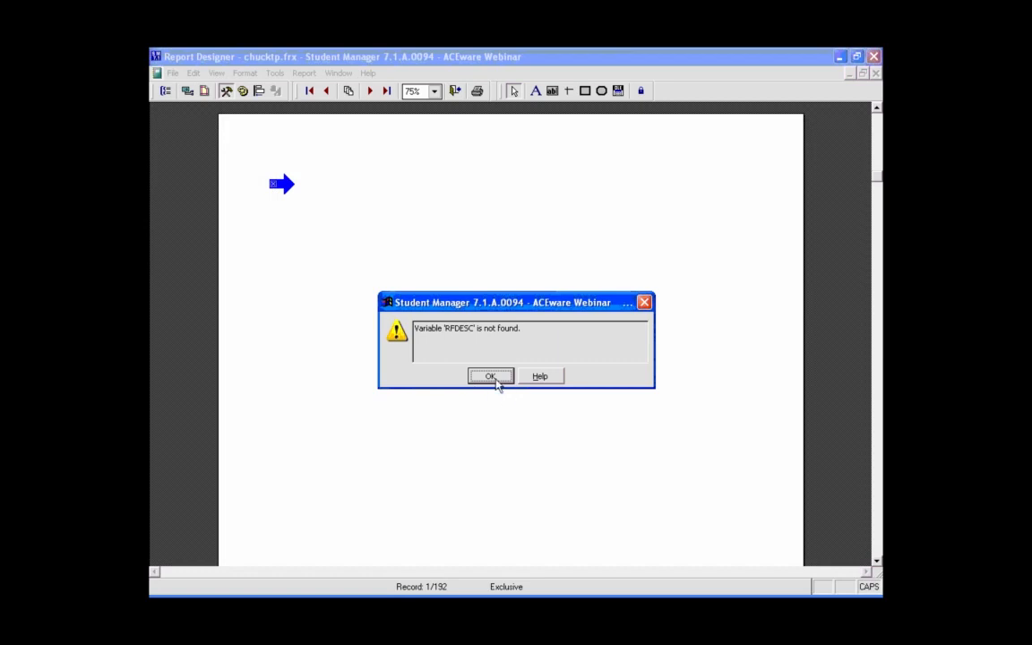
{"action": "left_click", "coordinate": [498, 383]}
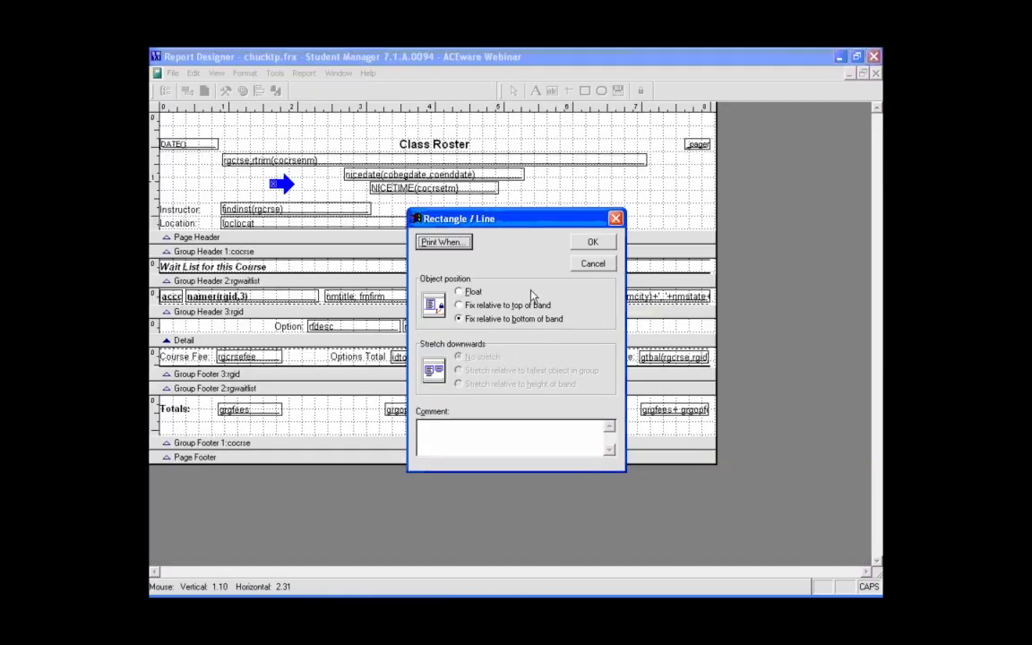
{"action": "left_click", "coordinate": [453, 242]}
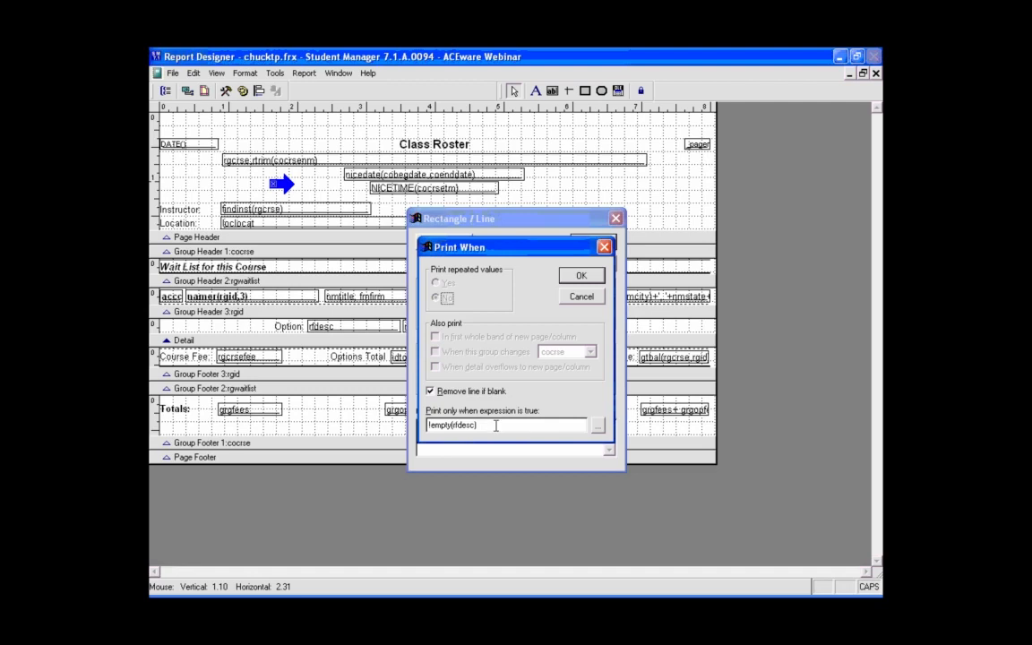
{"action": "left_click", "coordinate": [592, 297]}
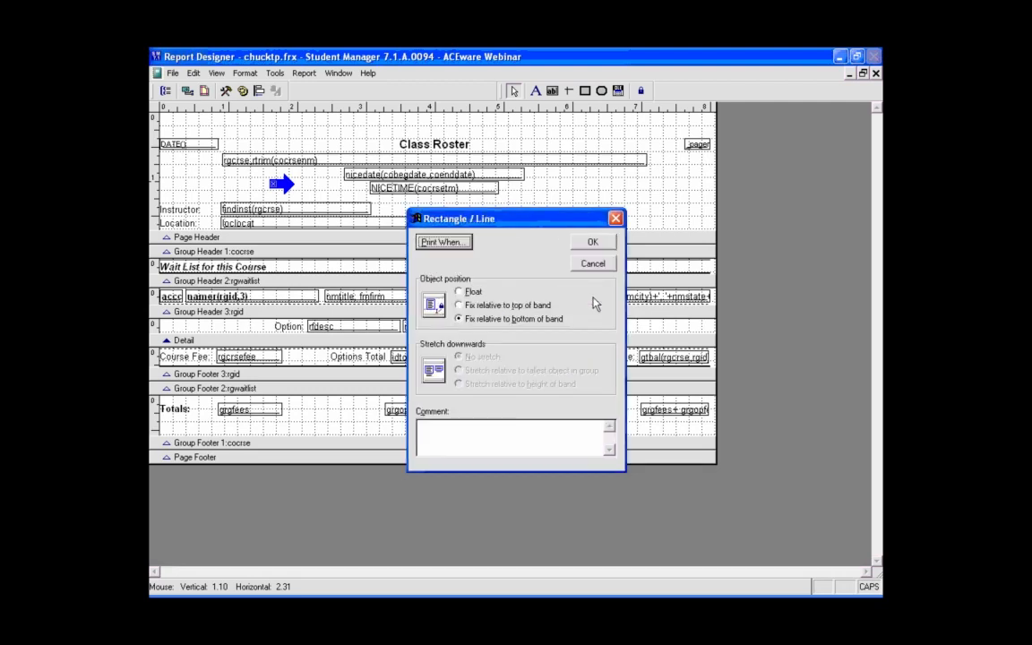
{"action": "left_click", "coordinate": [594, 264]}
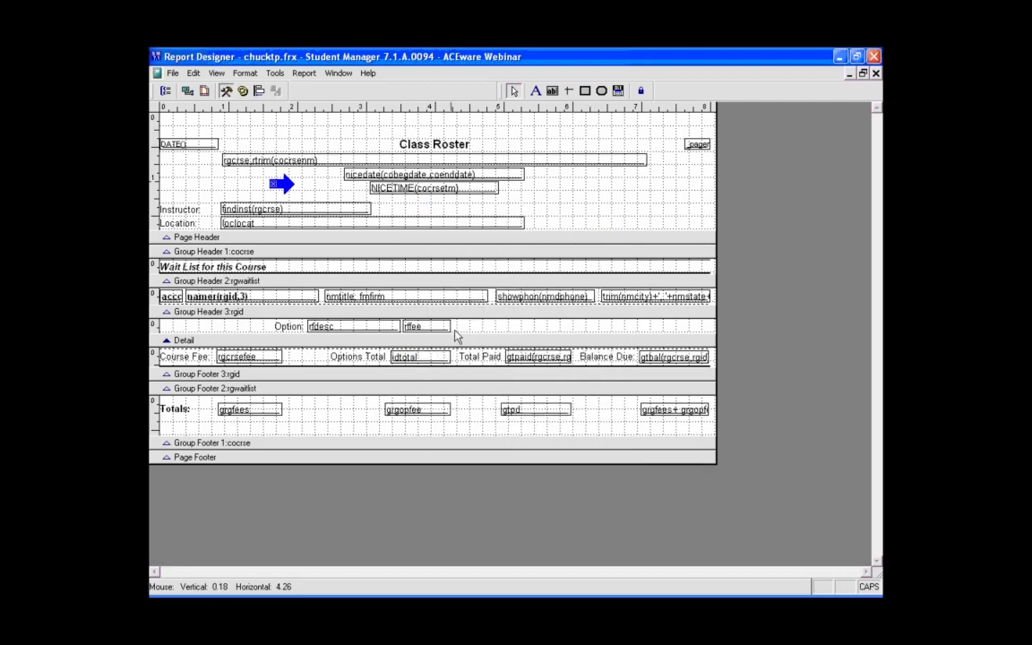
Delete the Option label and the rfdesc and rffee fields from the Detail band
{"action": "left_click_drag", "start_coordinate": [457, 331], "coordinate": [224, 322]}
{"action": "key", "text": "Delete"}
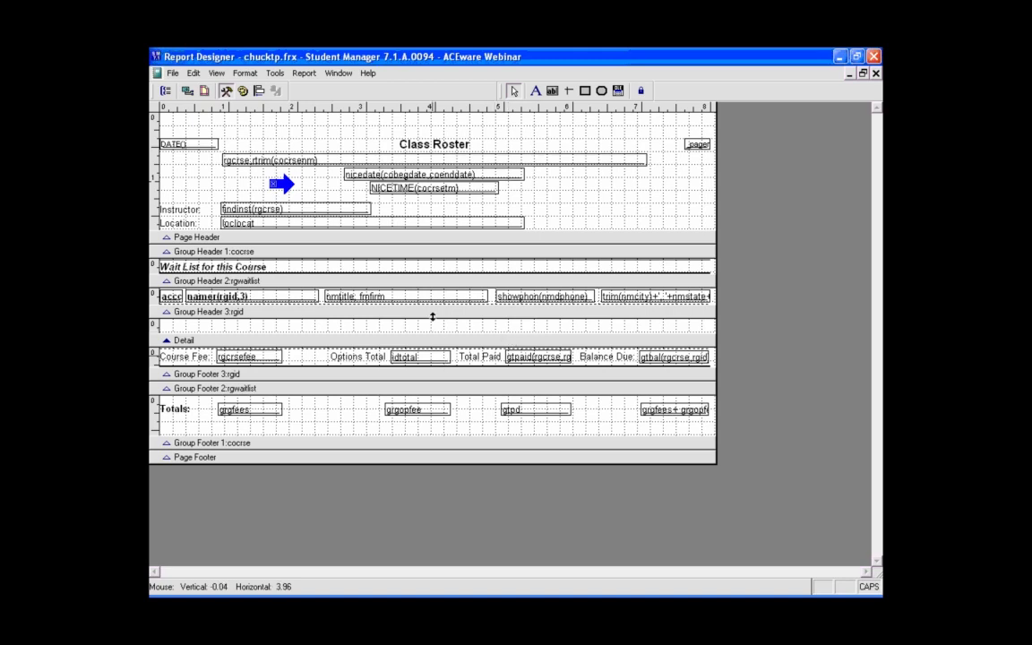
Open the report variables and delete the IDTotal variable
{"action": "left_click", "coordinate": [304, 73]}
{"action": "left_click", "coordinate": [296, 208]}
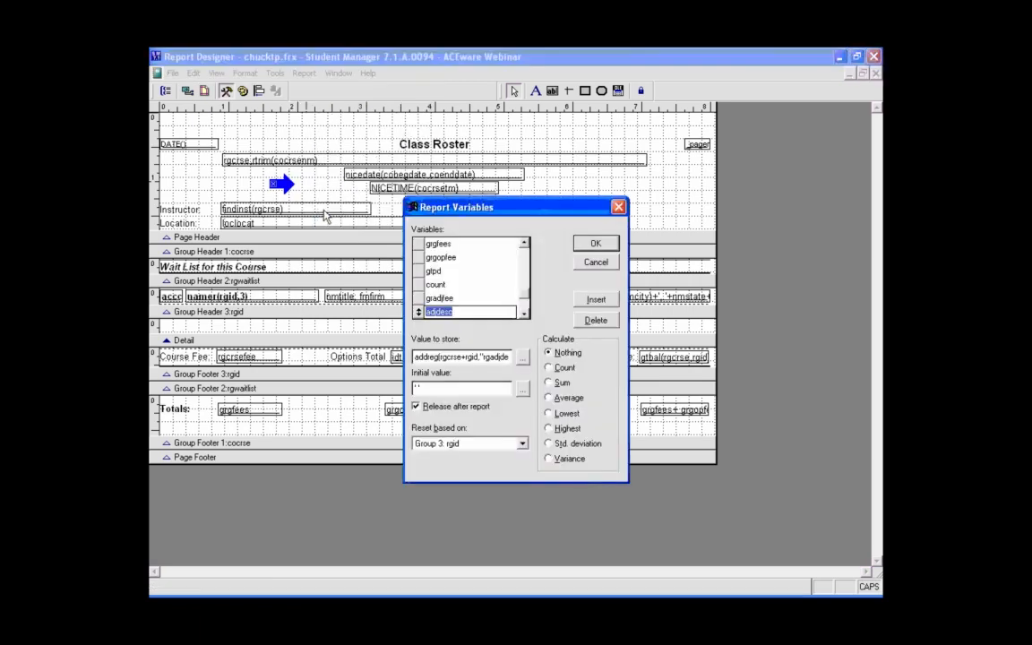
{"action": "scroll", "coordinate": [470, 256], "scroll_direction": "up", "scroll_amount": 2}
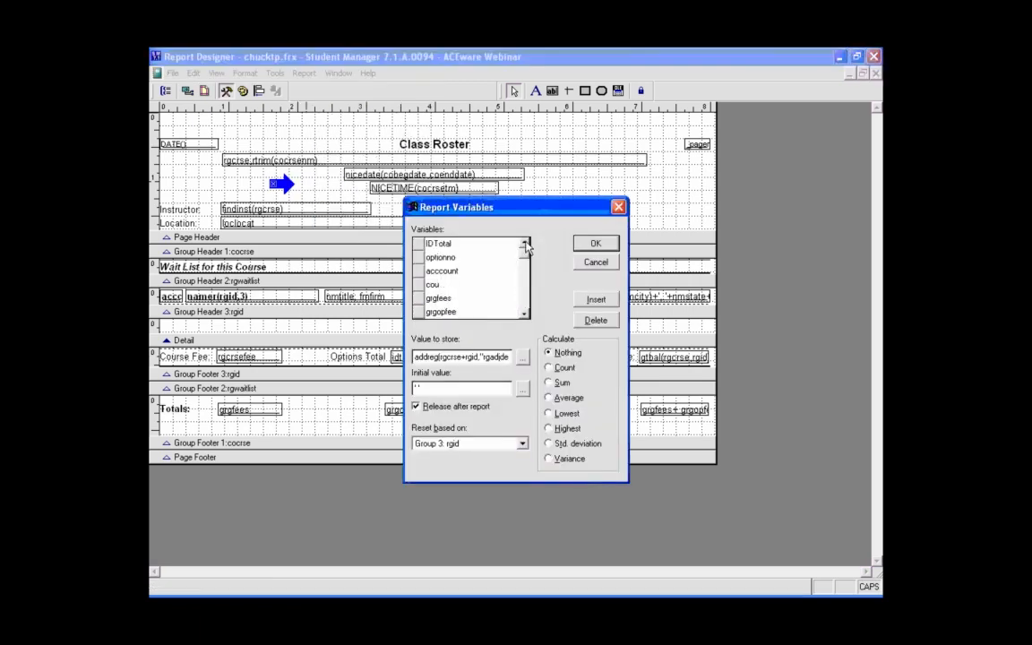
{"action": "left_click", "coordinate": [454, 244]}
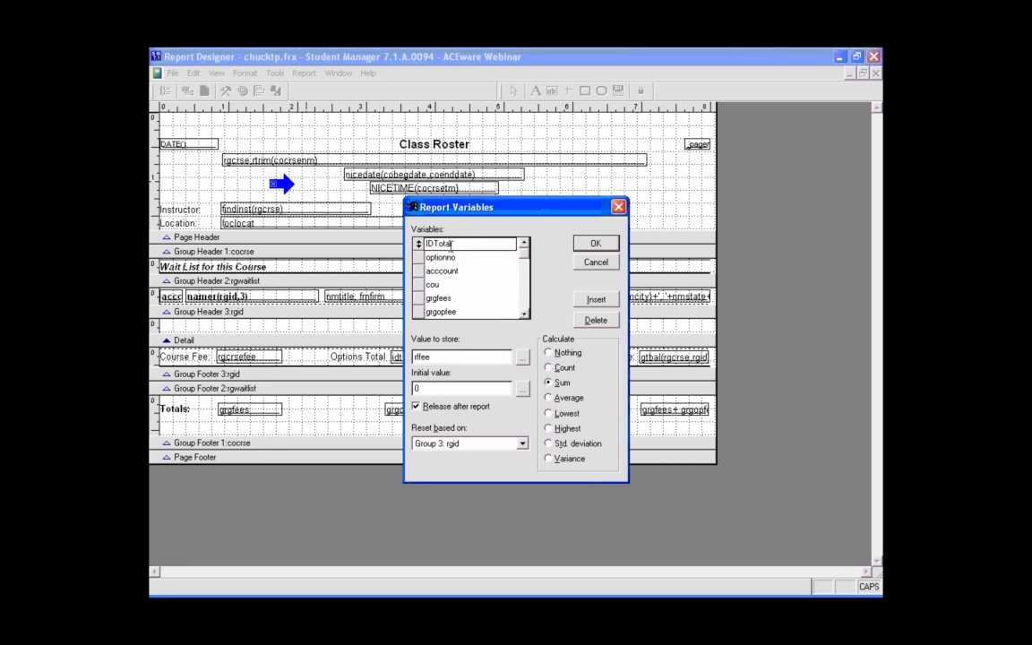
{"action": "left_click", "coordinate": [595, 320]}
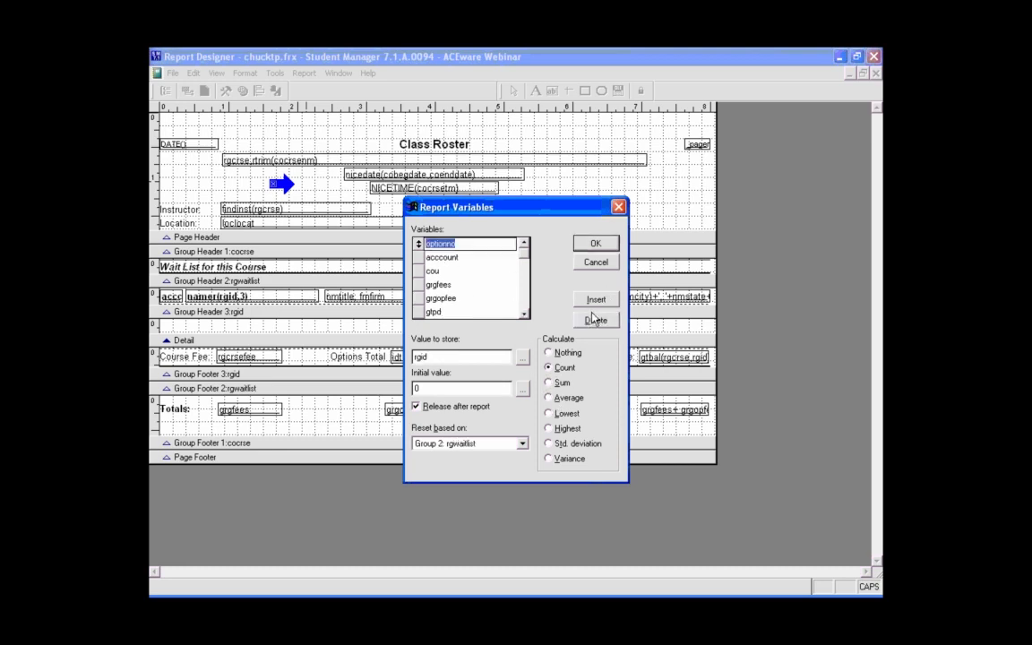
Check the cou and grgfees variables, including the grgfees expression, and delete the grgopfee variable
{"action": "left_click", "coordinate": [452, 257]}
{"action": "left_click", "coordinate": [454, 272]}
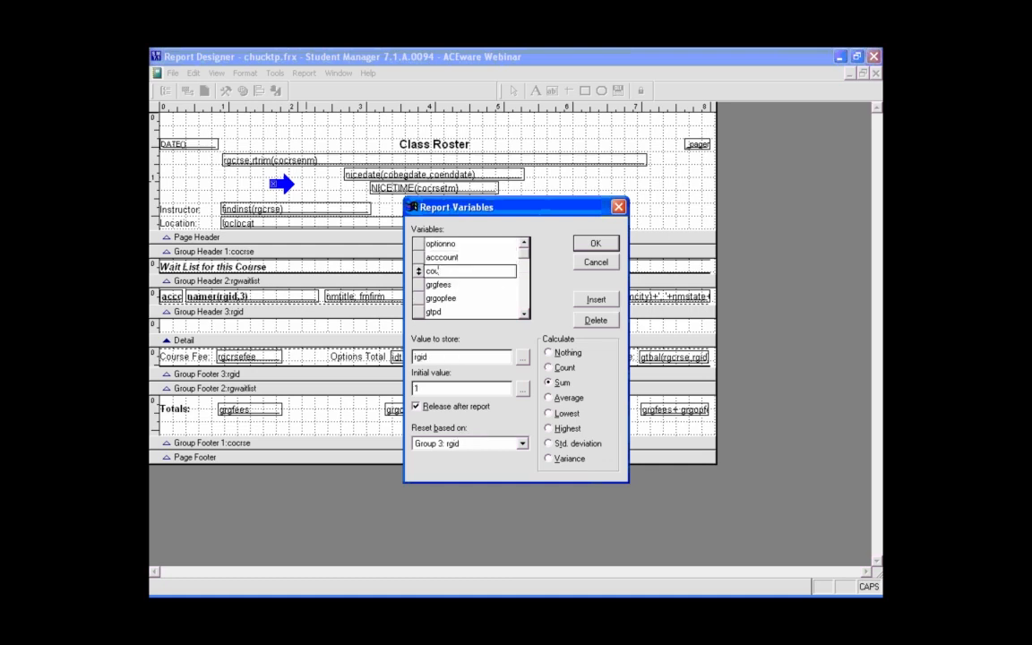
{"action": "left_click", "coordinate": [452, 286]}
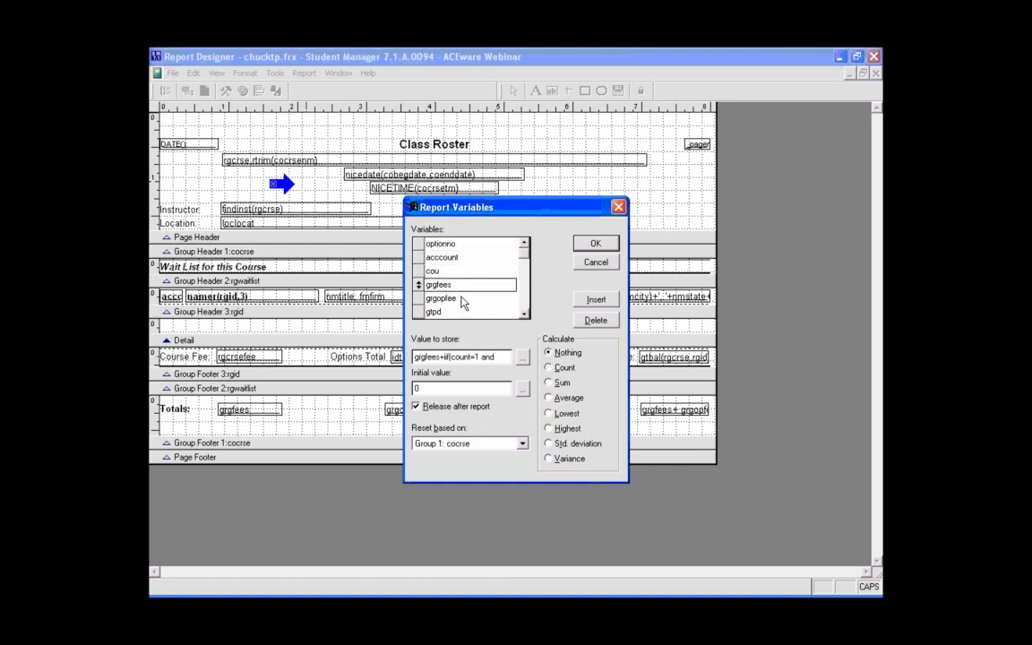
{"action": "left_click", "coordinate": [522, 357]}
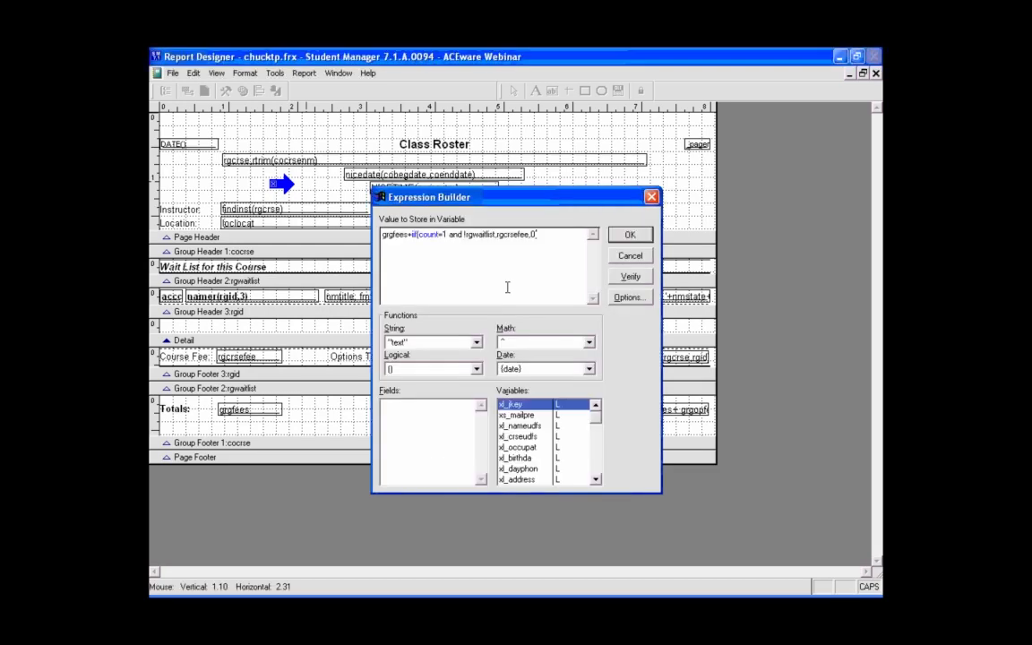
{"action": "left_click", "coordinate": [630, 235]}
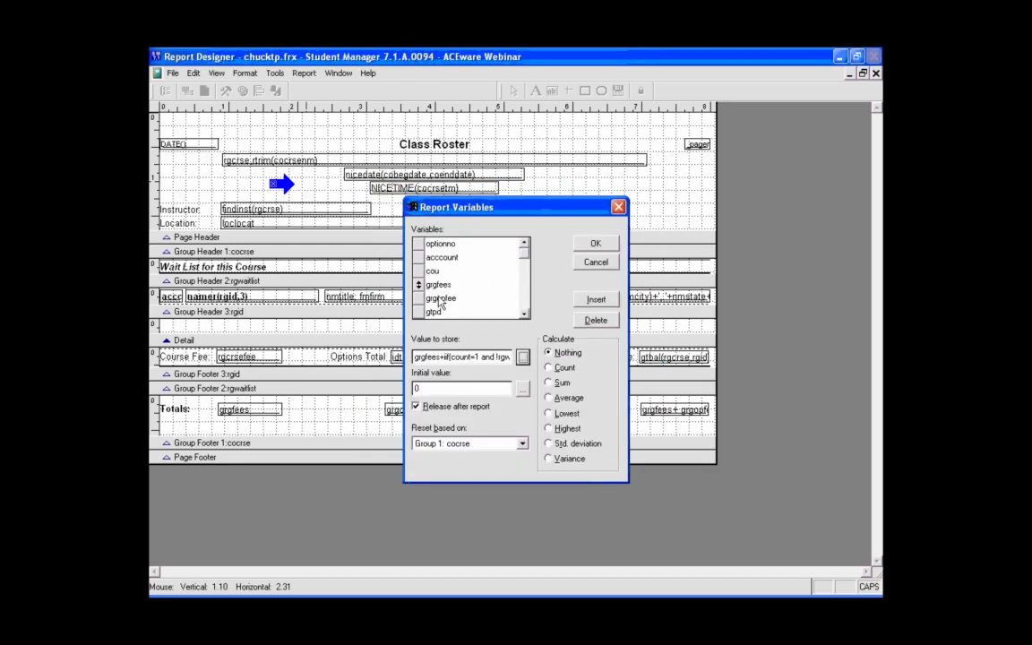
{"action": "left_click", "coordinate": [448, 297]}
{"action": "left_click", "coordinate": [593, 321]}
Examine the stored expression of the gtpd variable and review the grgfees and count variables
{"action": "left_click", "coordinate": [430, 300]}
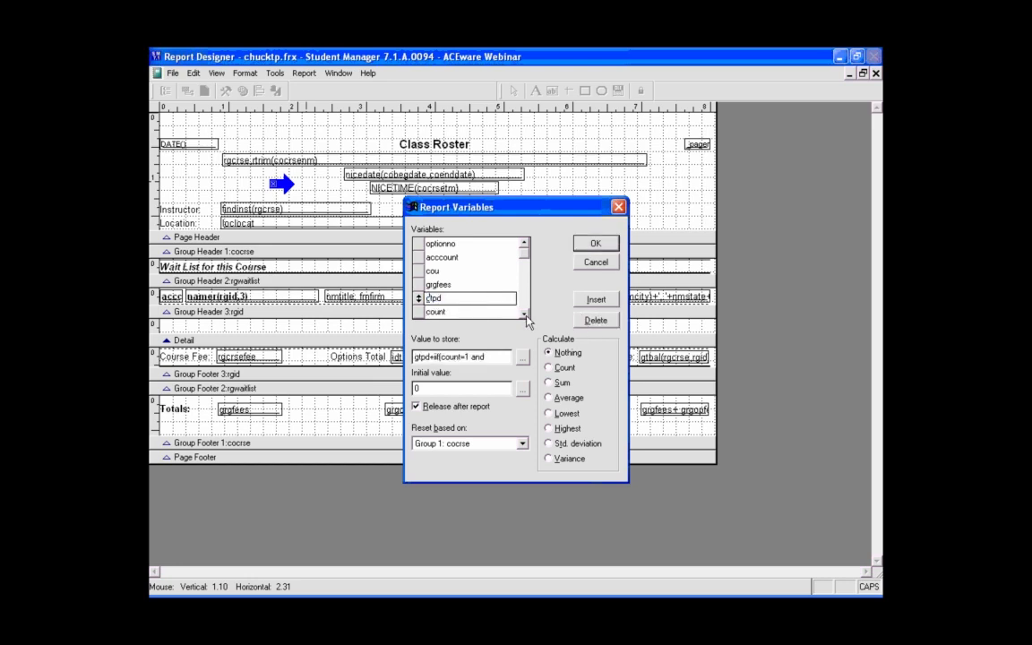
{"action": "left_click", "coordinate": [523, 357]}
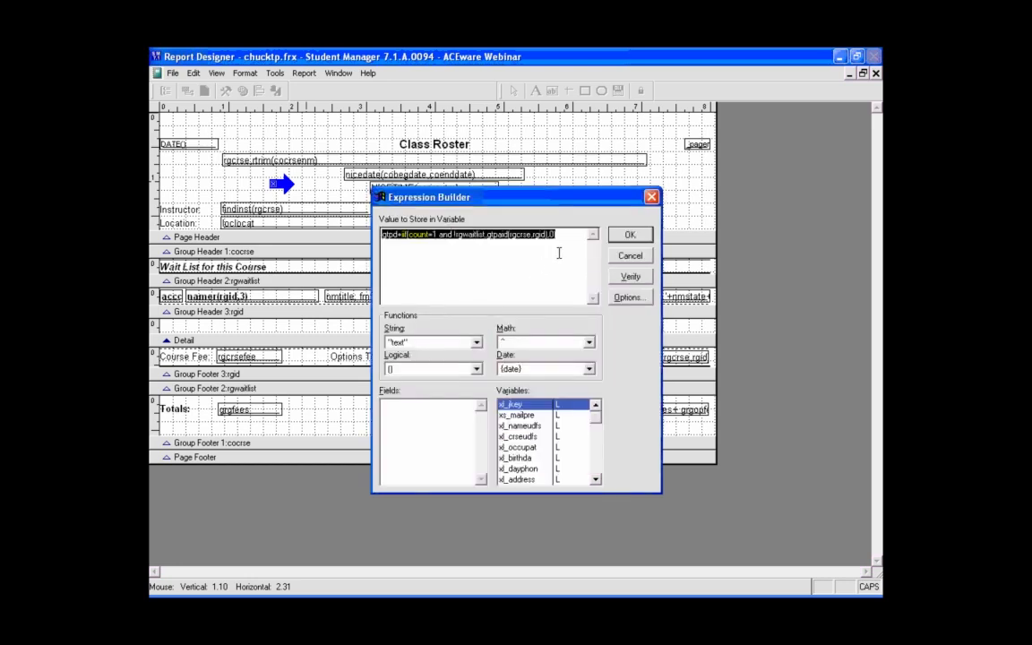
{"action": "left_click", "coordinate": [630, 235]}
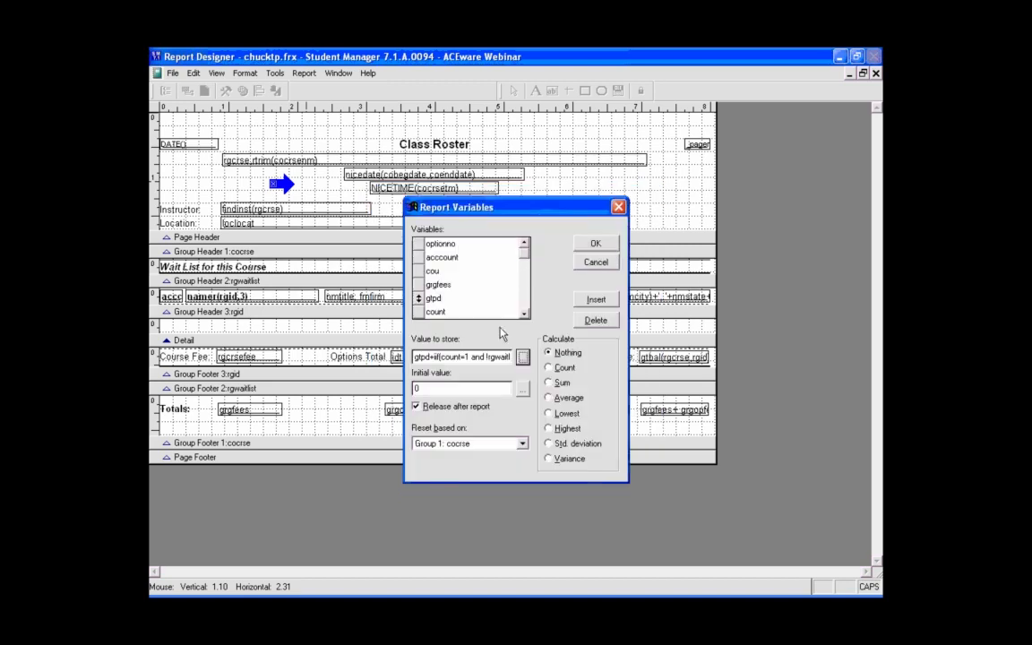
{"action": "left_click", "coordinate": [415, 285]}
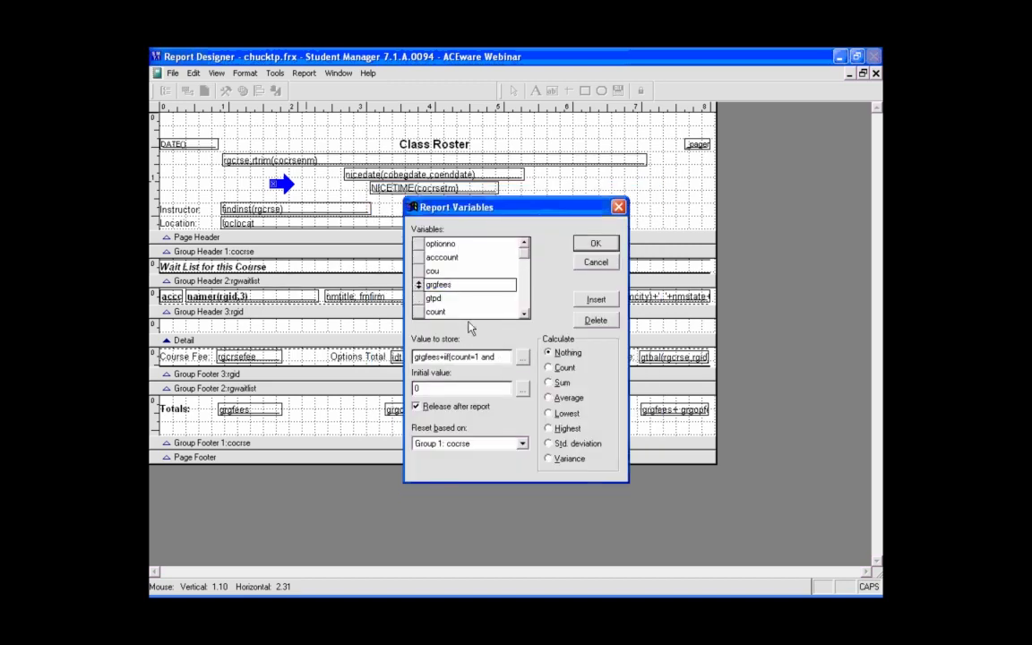
{"action": "left_click", "coordinate": [422, 313]}
Delete the gradjfee and adjdesc variables from the report
{"action": "scroll", "coordinate": [475, 300], "scroll_direction": "down", "scroll_amount": 1}
{"action": "left_click", "coordinate": [473, 284]}
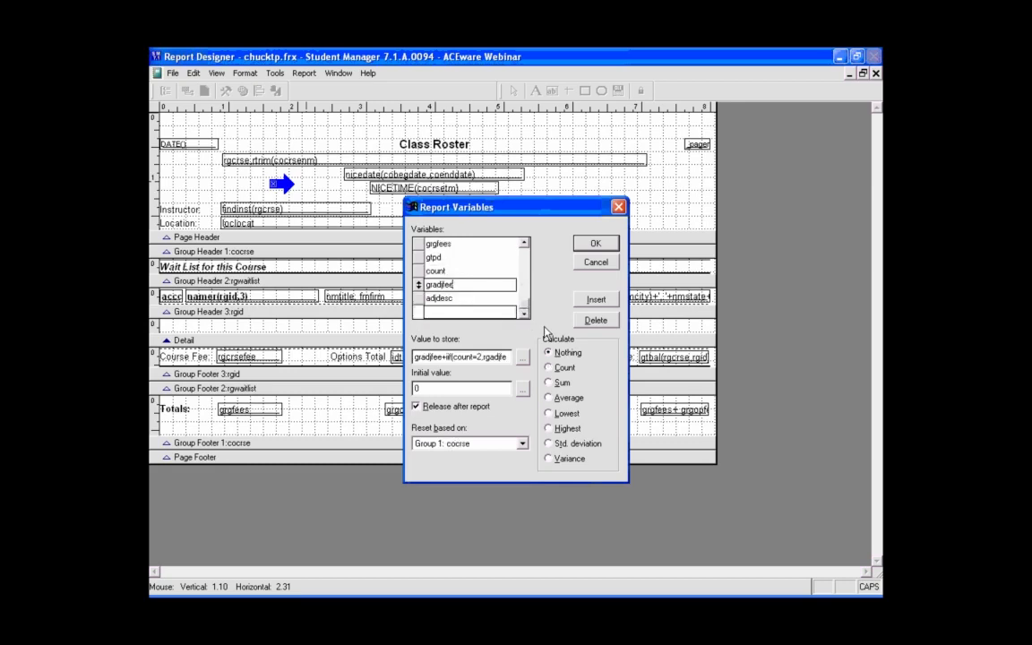
{"action": "left_click", "coordinate": [596, 320]}
{"action": "left_click", "coordinate": [596, 321]}
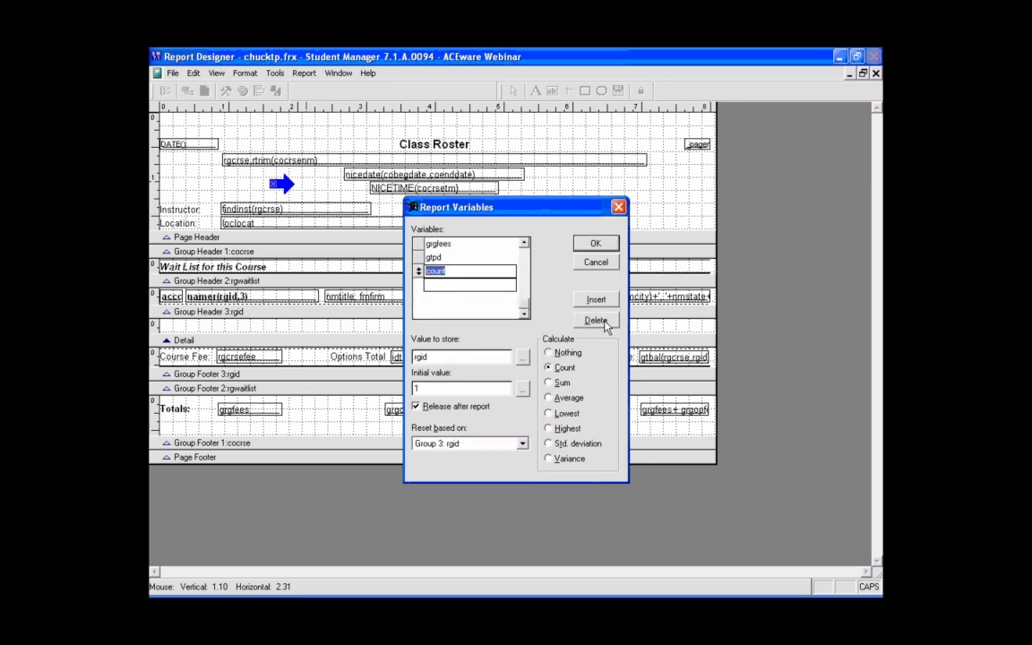
Accept the variable changes, preview the report and clear the !empty(rfdesc) print condition from the line that the preview flags
{"action": "left_click", "coordinate": [597, 246]}
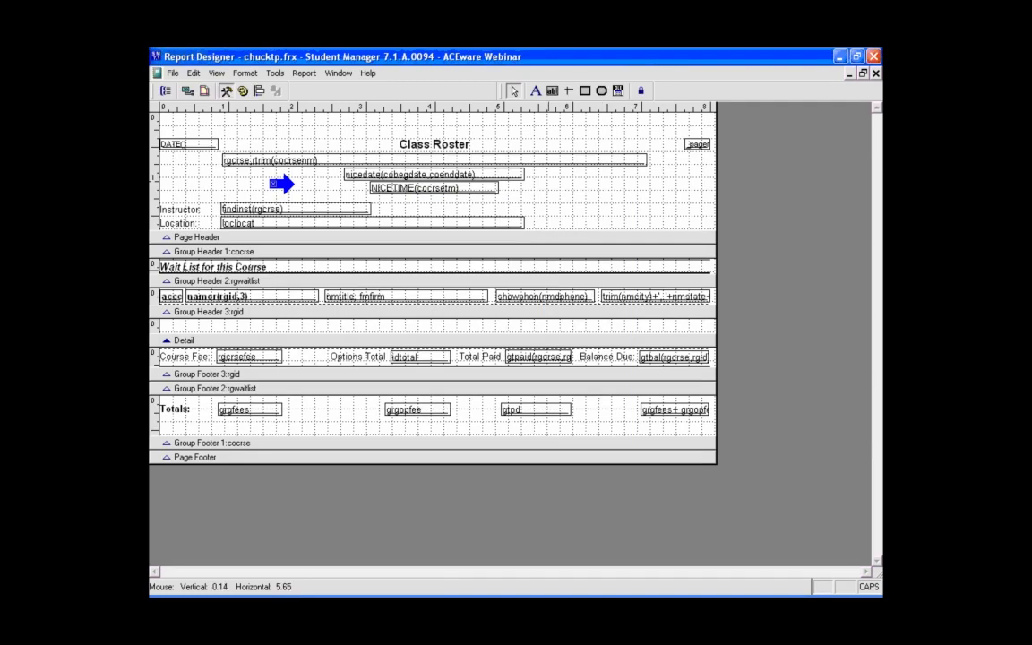
{"action": "key", "text": "ctrl+i"}
{"action": "left_click", "coordinate": [491, 375]}
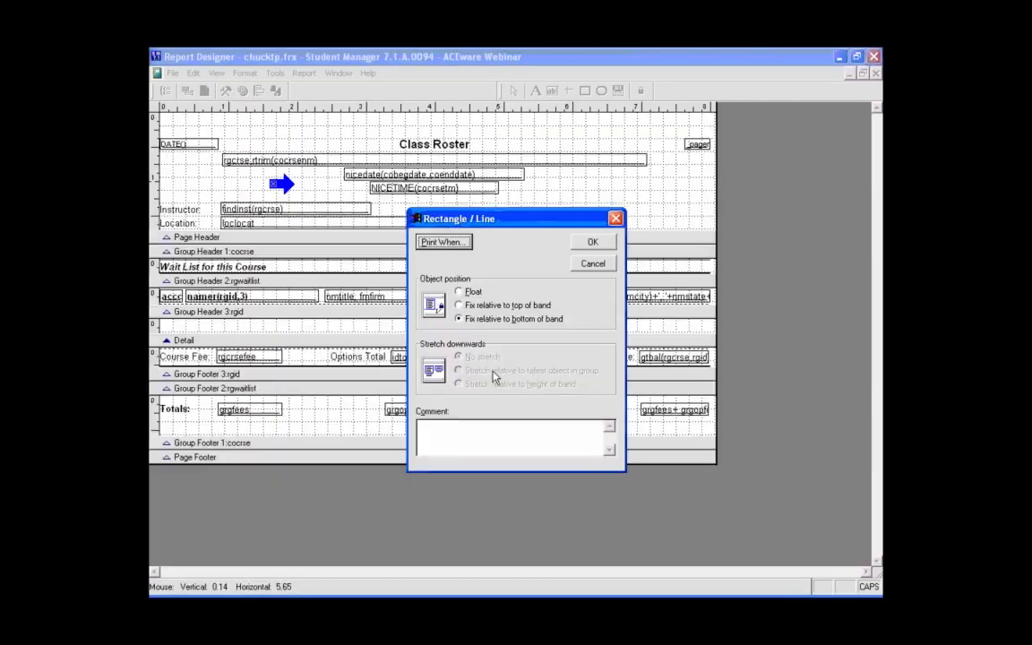
{"action": "left_click", "coordinate": [442, 243]}
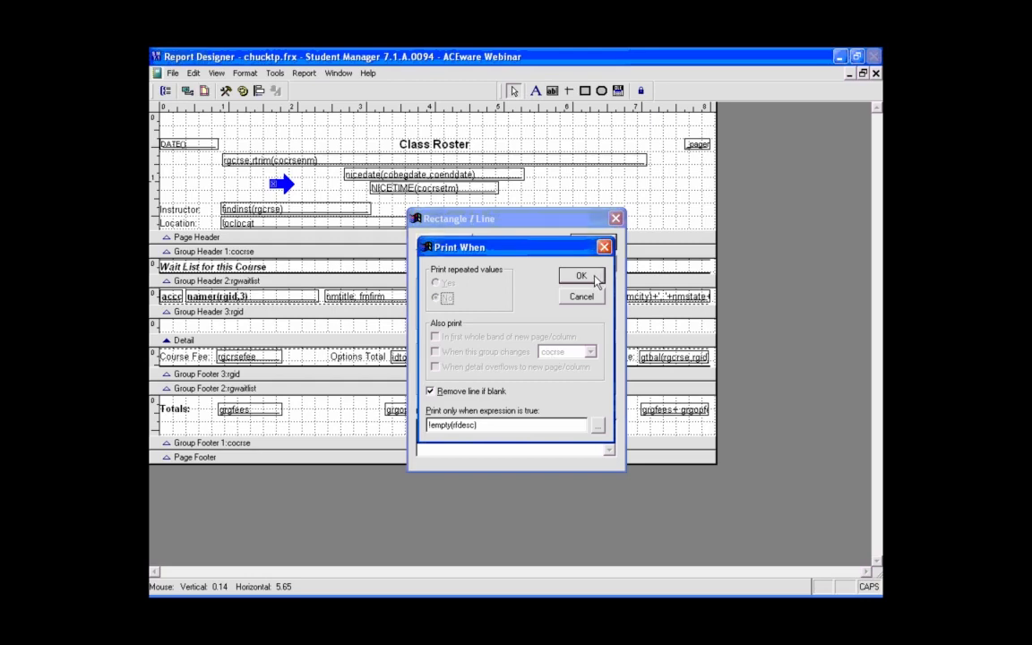
{"action": "left_click_drag", "start_coordinate": [512, 426], "coordinate": [434, 426]}
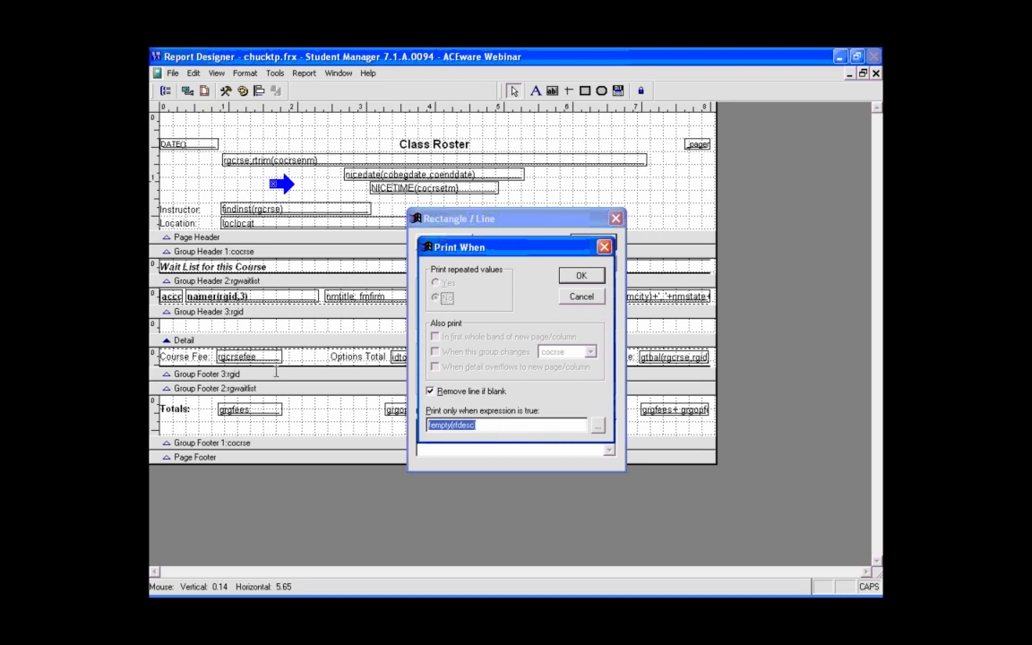
{"action": "key", "text": "Delete"}
{"action": "left_click", "coordinate": [600, 295]}
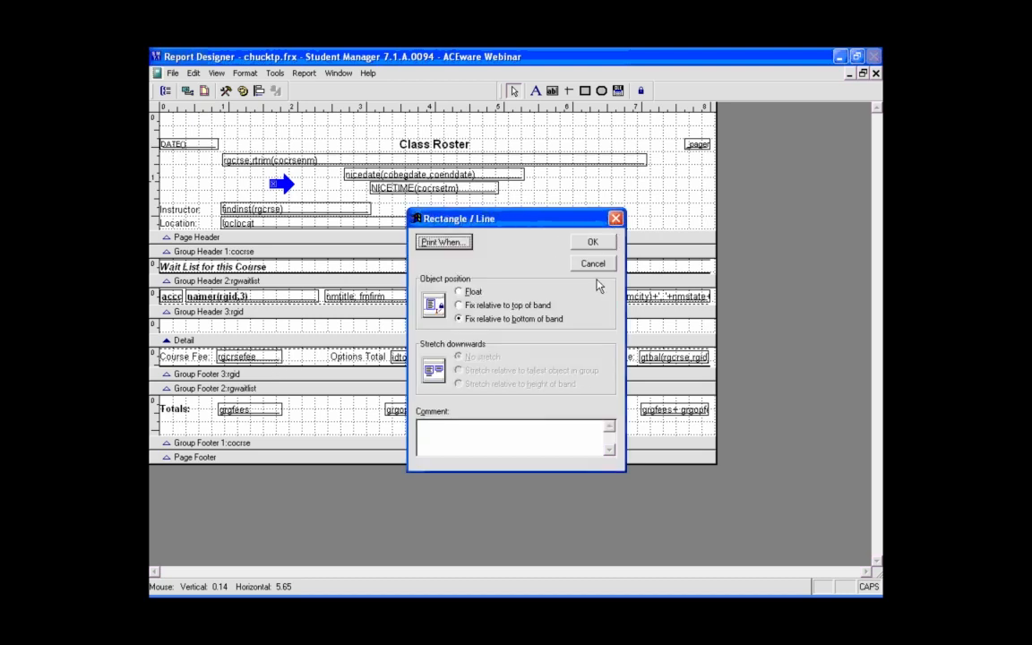
{"action": "left_click", "coordinate": [600, 247]}
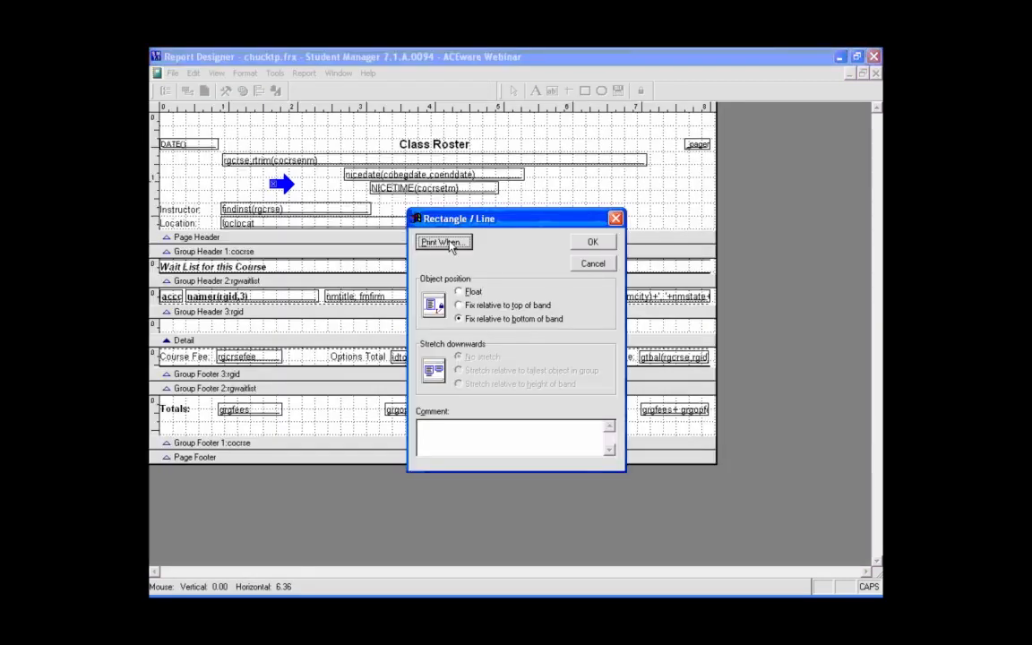
Clear the print-only-when expression of the next line flagged by the preview and accept its settings
{"action": "left_click", "coordinate": [449, 243]}
{"action": "left_click_drag", "start_coordinate": [484, 425], "coordinate": [316, 385]}
{"action": "key", "text": "Delete"}
{"action": "left_click", "coordinate": [578, 275]}
{"action": "left_click", "coordinate": [593, 242]}
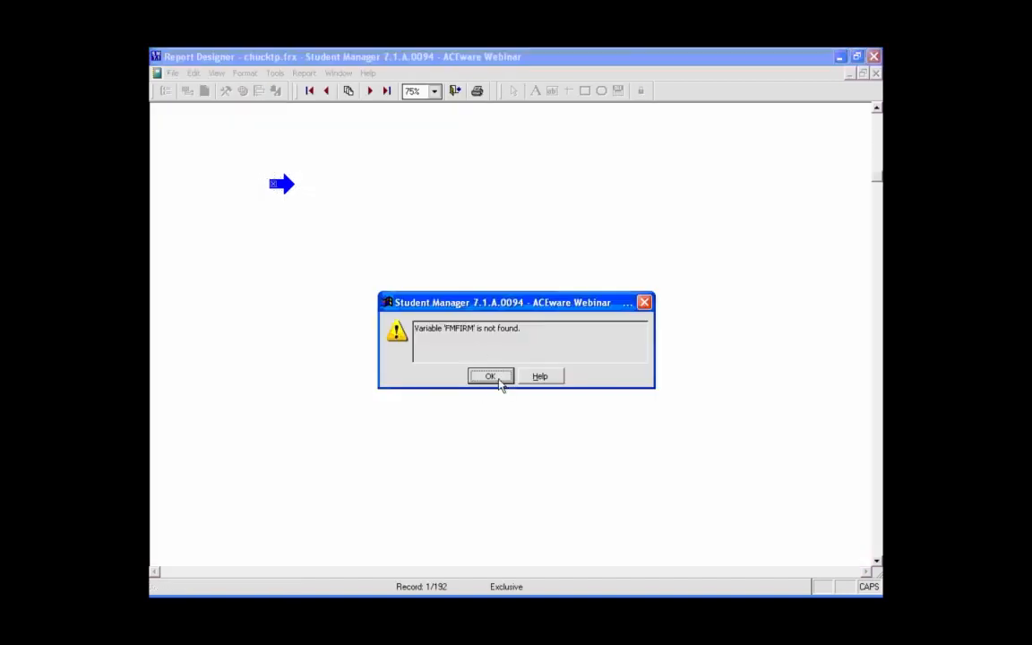
Correct the title and firm field's expression to nmtitle; Nmfirm
{"action": "left_click", "coordinate": [500, 383]}
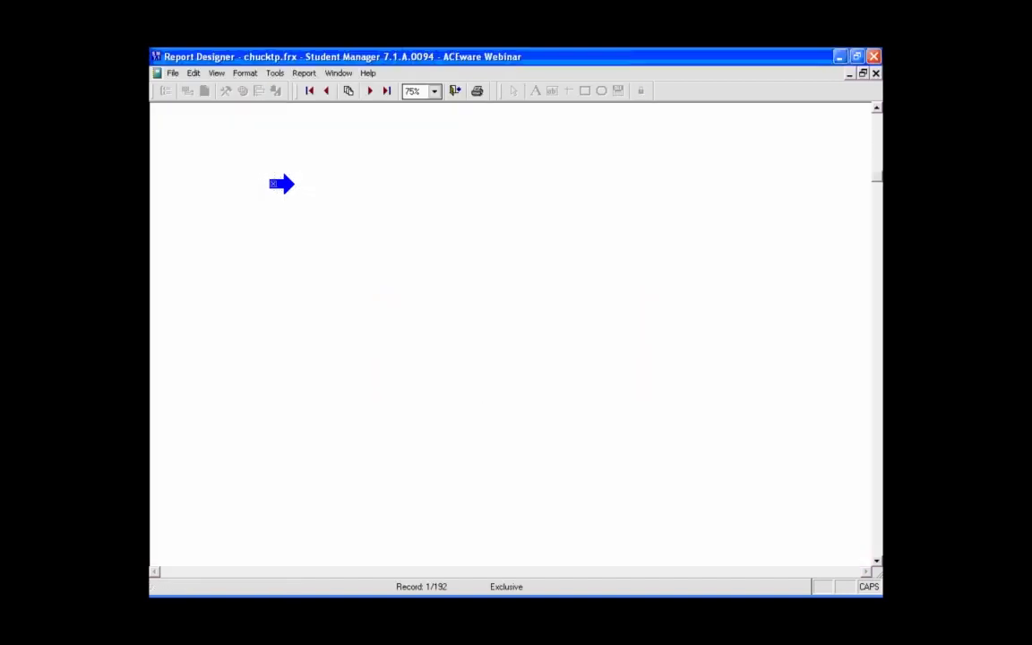
{"action": "left_click", "coordinate": [465, 264]}
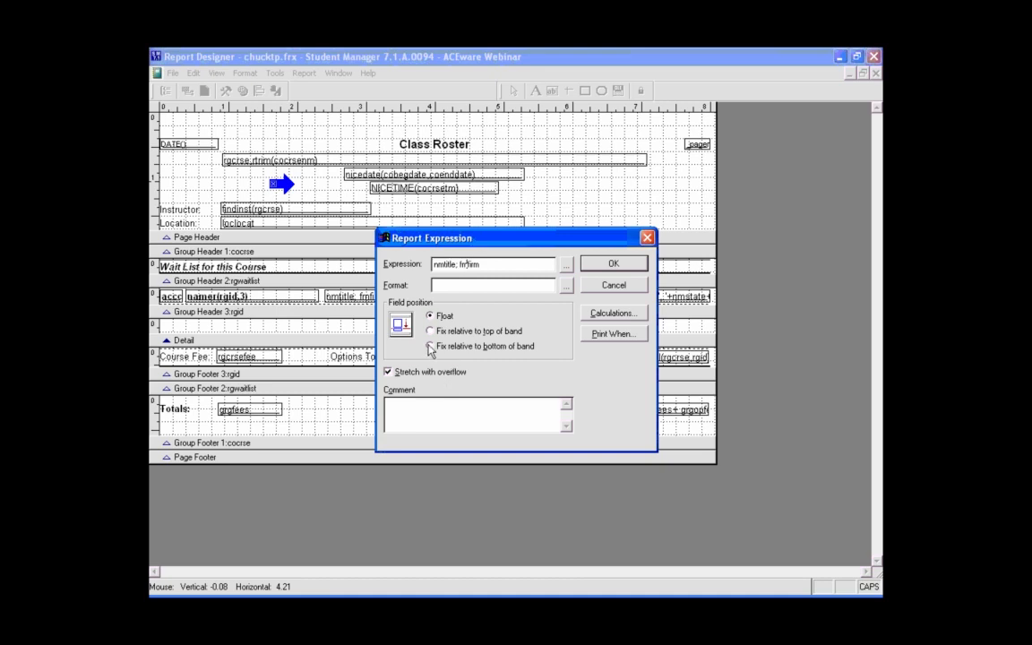
{"action": "key", "text": "BackSpace"}
{"action": "type", "text": "Nm"}
{"action": "left_click", "coordinate": [614, 264]}
Preview the report, then delete the idtotal field and its Options Total label from the rgid group footer
{"action": "key", "text": "ctrl+i"}
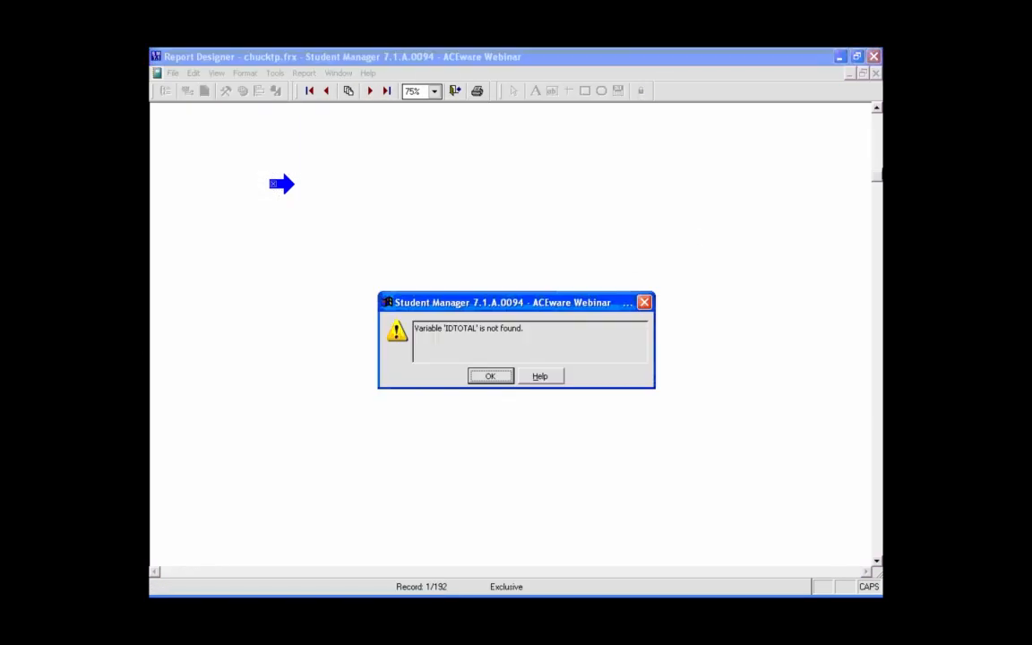
{"action": "left_click", "coordinate": [490, 377]}
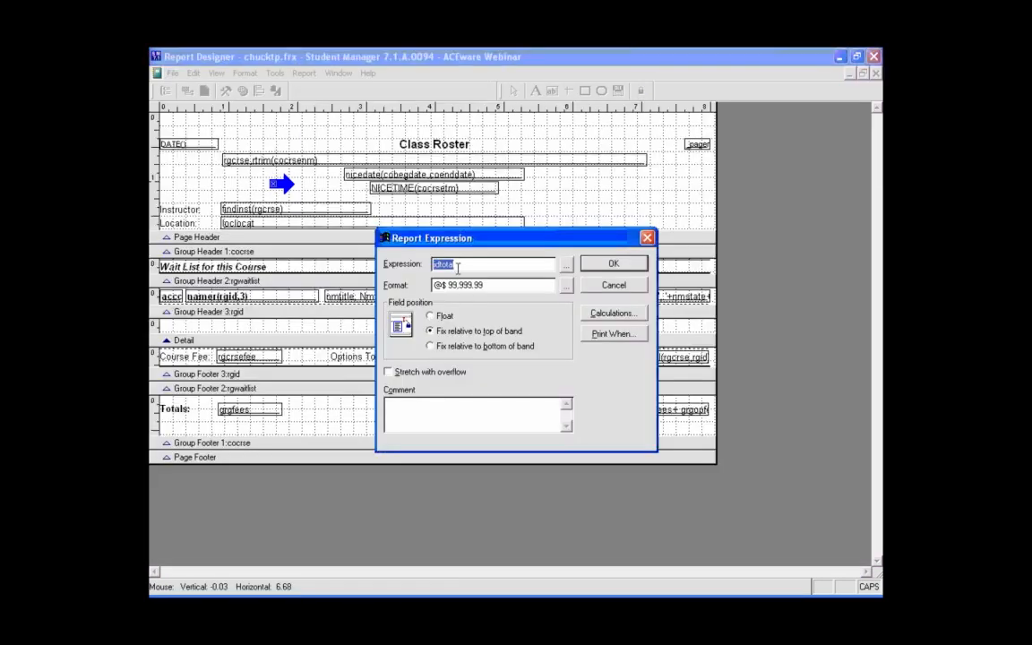
{"action": "left_click", "coordinate": [613, 264]}
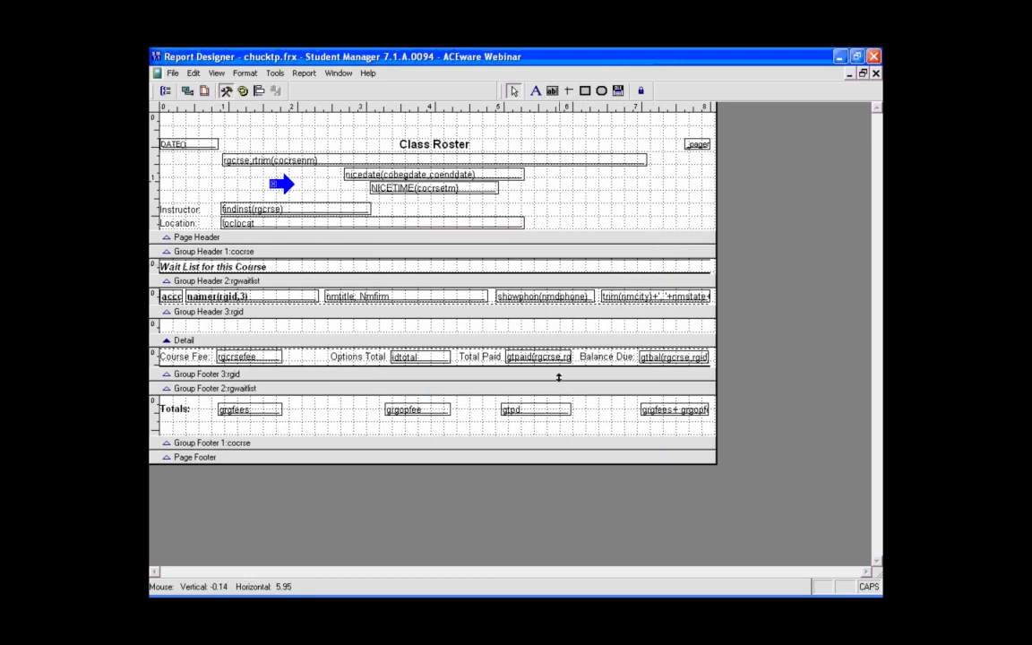
{"action": "left_click", "coordinate": [427, 358]}
{"action": "key", "text": "Delete"}
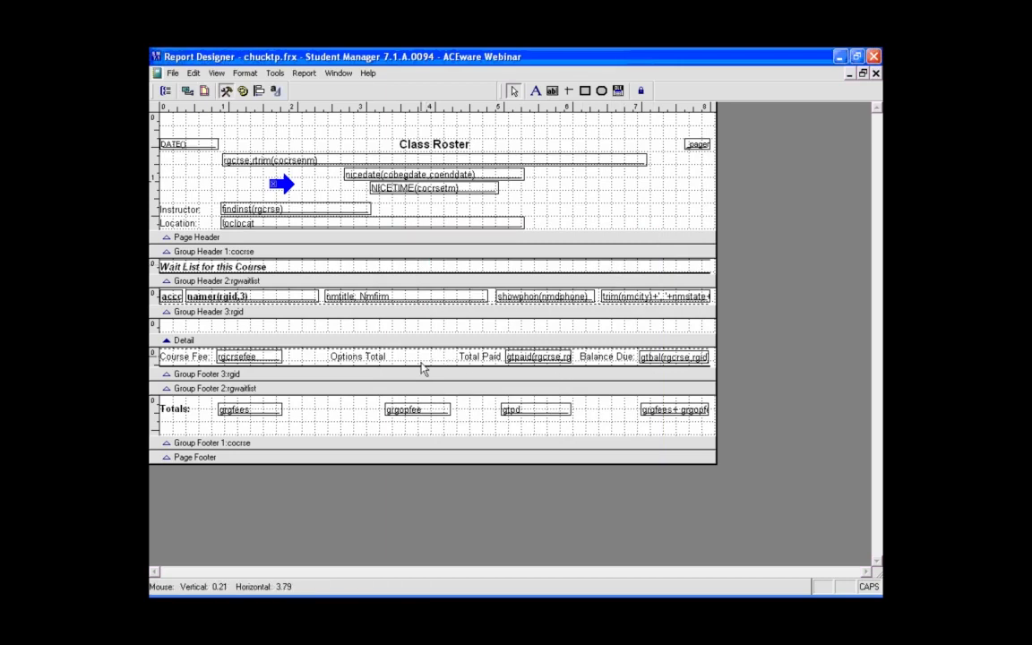
{"action": "left_click", "coordinate": [358, 357]}
{"action": "key", "text": "Delete"}
Delete the grgopfee total field and change the balance total's expression to grgfees-gtpd
{"action": "left_click", "coordinate": [417, 412]}
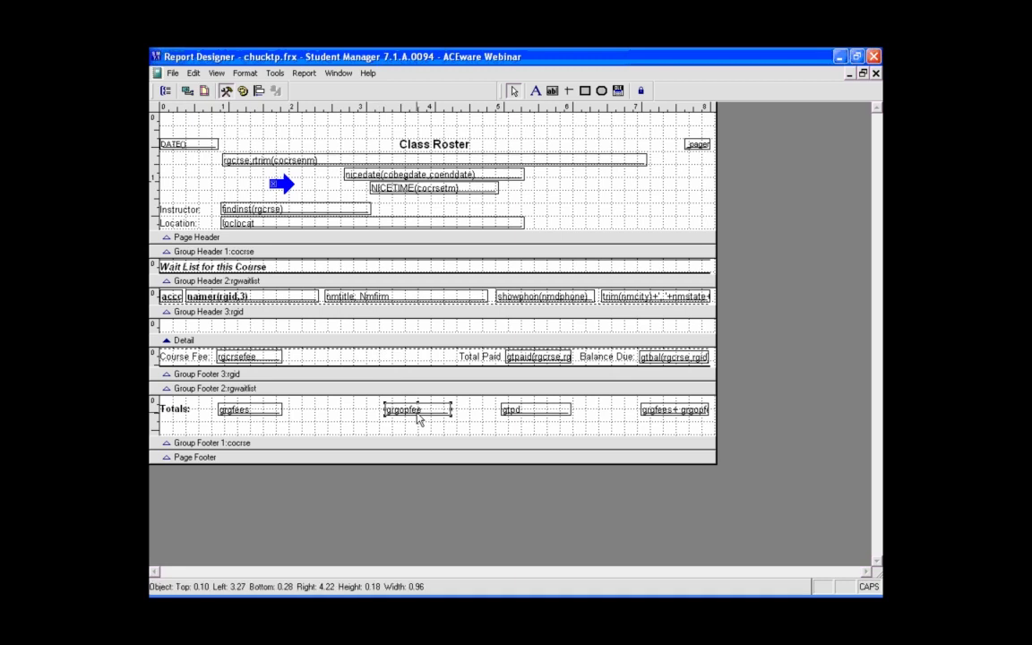
{"action": "key", "text": "Delete"}
{"action": "key", "text": "ctrl+i"}
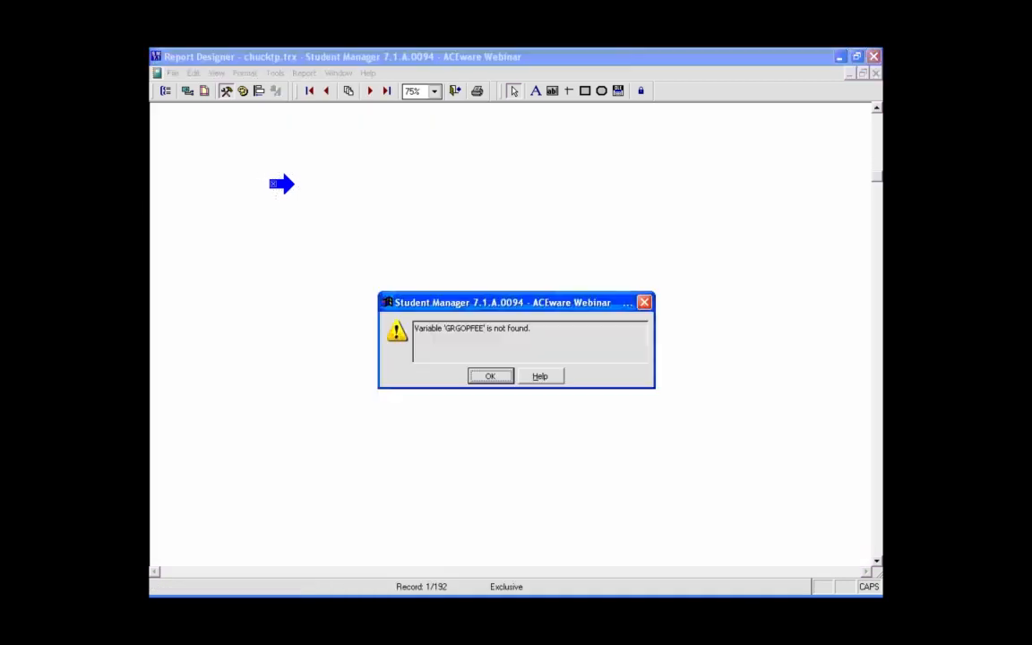
{"action": "left_click", "coordinate": [492, 378]}
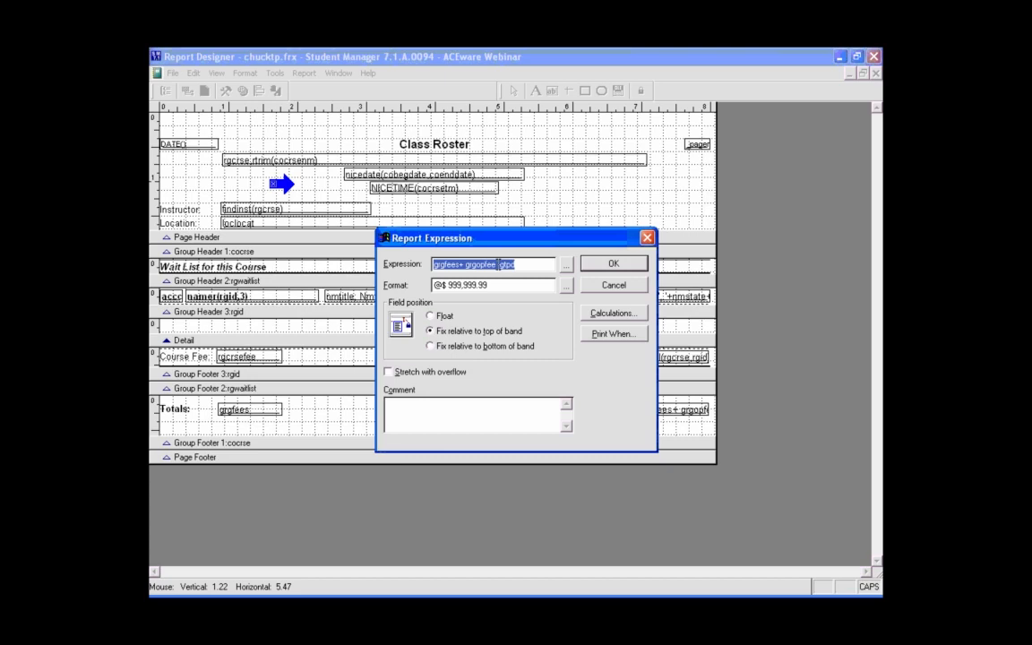
{"action": "left_click", "coordinate": [499, 264]}
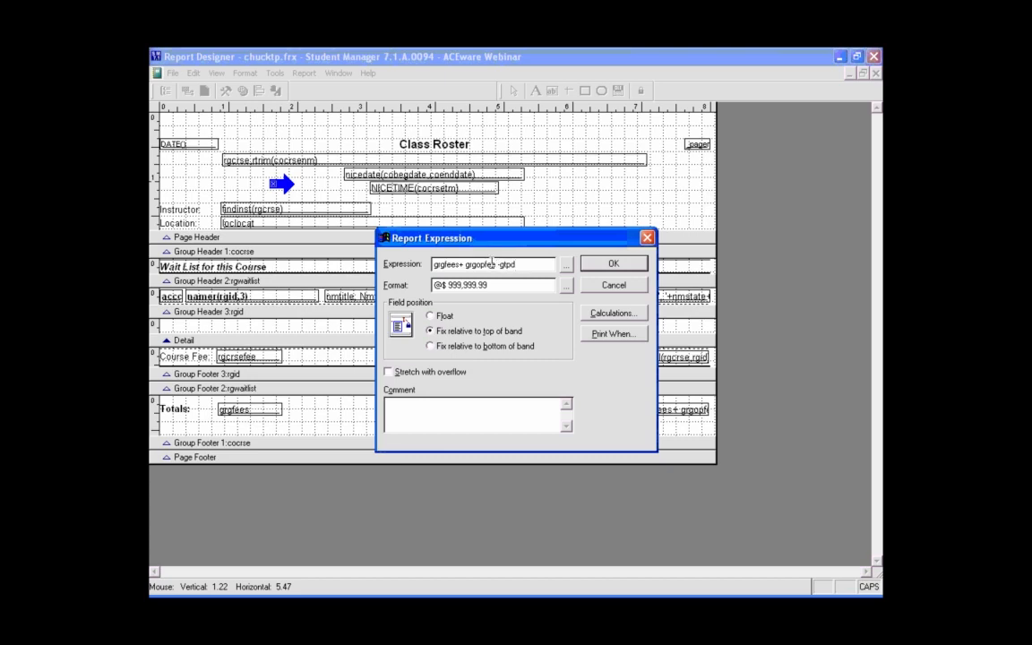
{"action": "left_click_drag", "start_coordinate": [499, 264], "coordinate": [461, 264]}
{"action": "key", "text": "Delete"}
{"action": "left_click", "coordinate": [609, 263]}
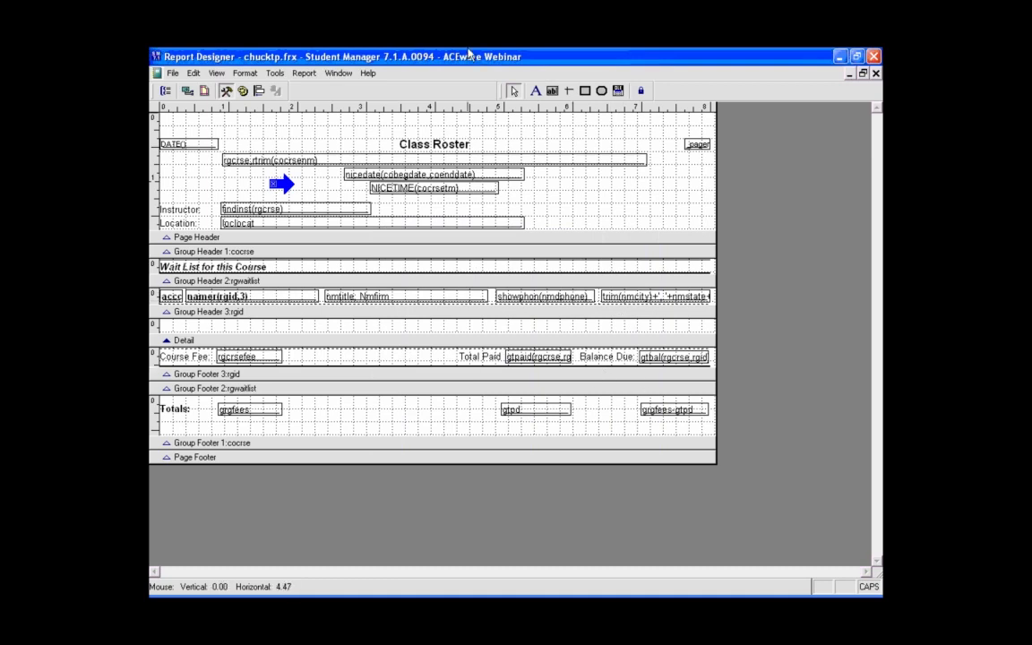
Preview the corrected Class Roster report and return to its layout
{"action": "key", "text": "ctrl+i"}
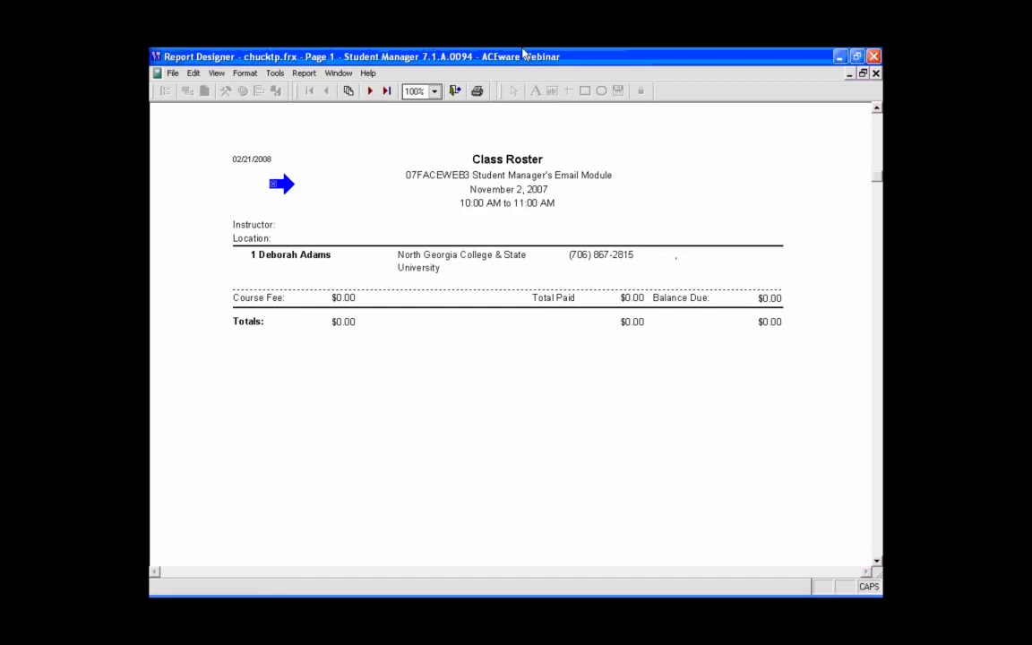
{"action": "left_click", "coordinate": [454, 91]}
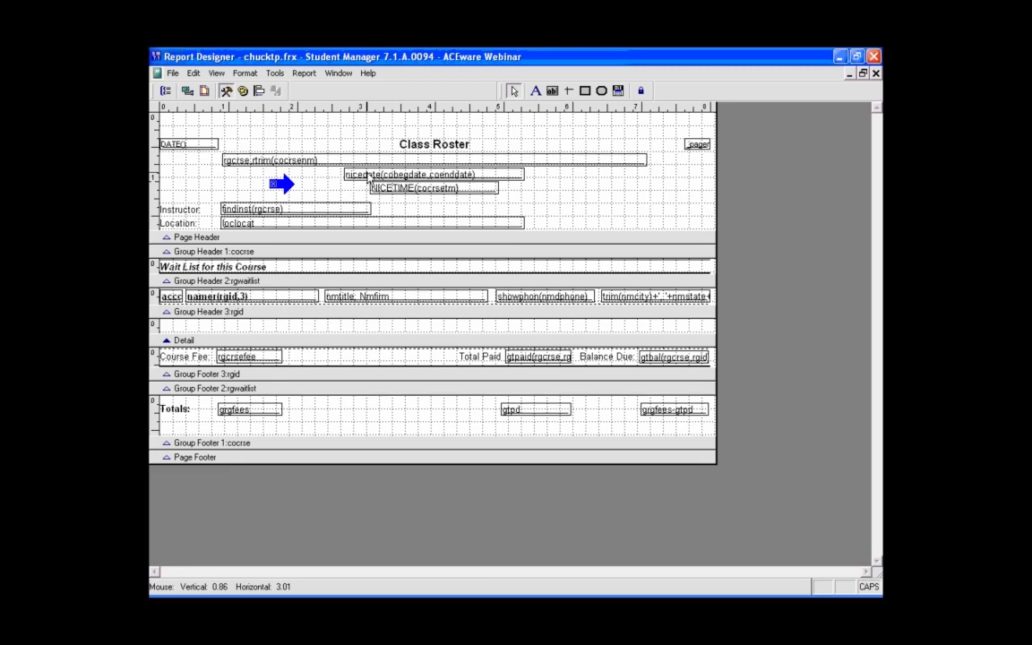
{"action": "left_click_drag", "start_coordinate": [285, 186], "coordinate": [202, 165]}
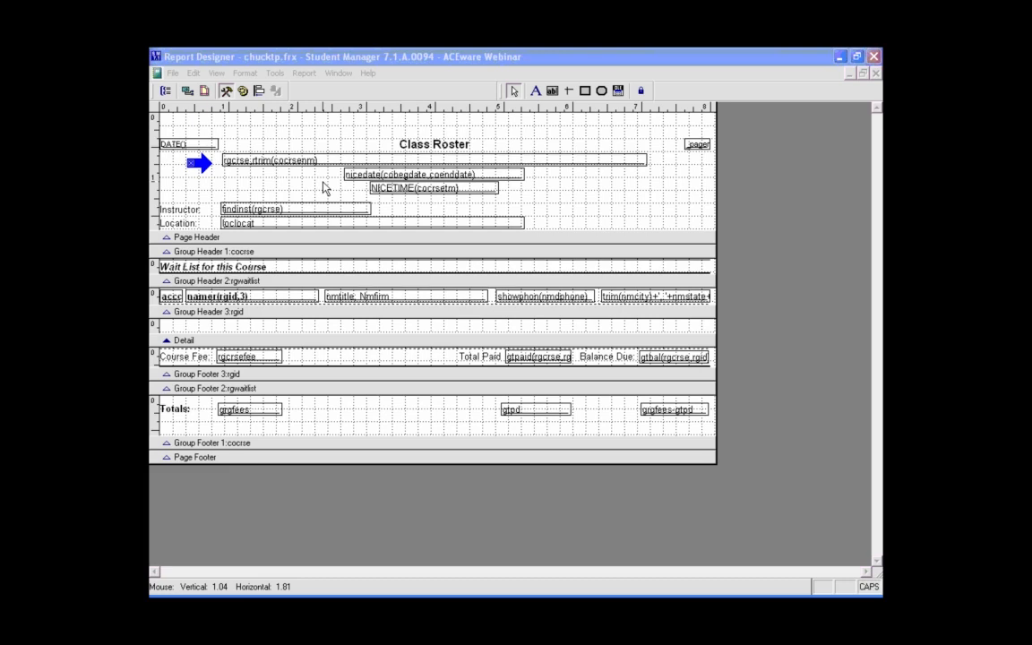
Switch to the Student Manager/ACEweb Reference Guide and read the COUNTNAME and COUNTREG function descriptions
{"action": "key", "text": "alt+Tab"}
{"action": "key", "text": "alt+Tab"}
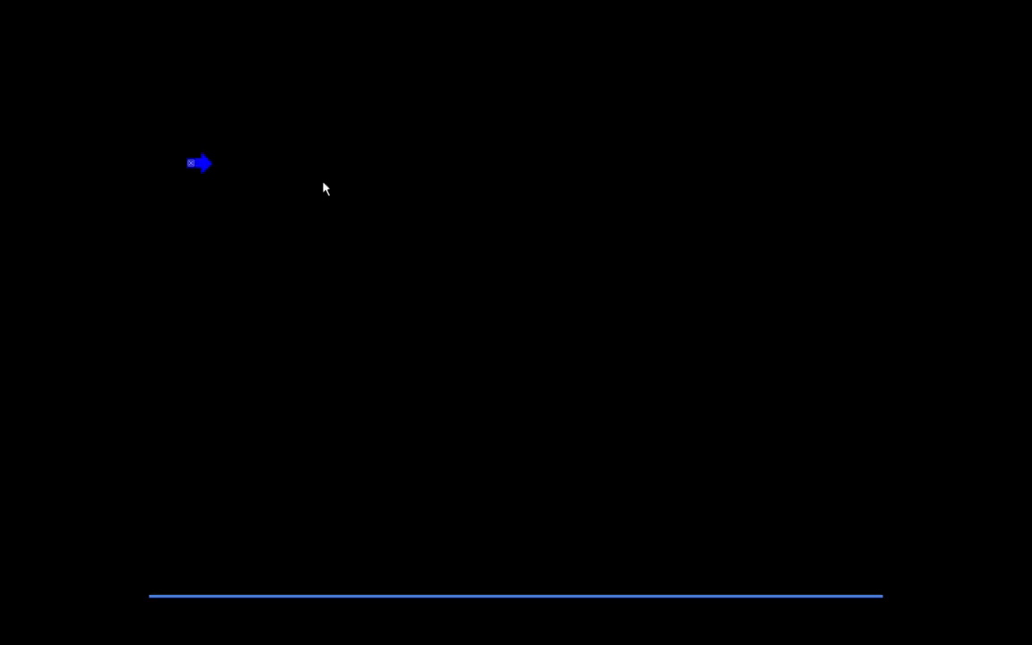
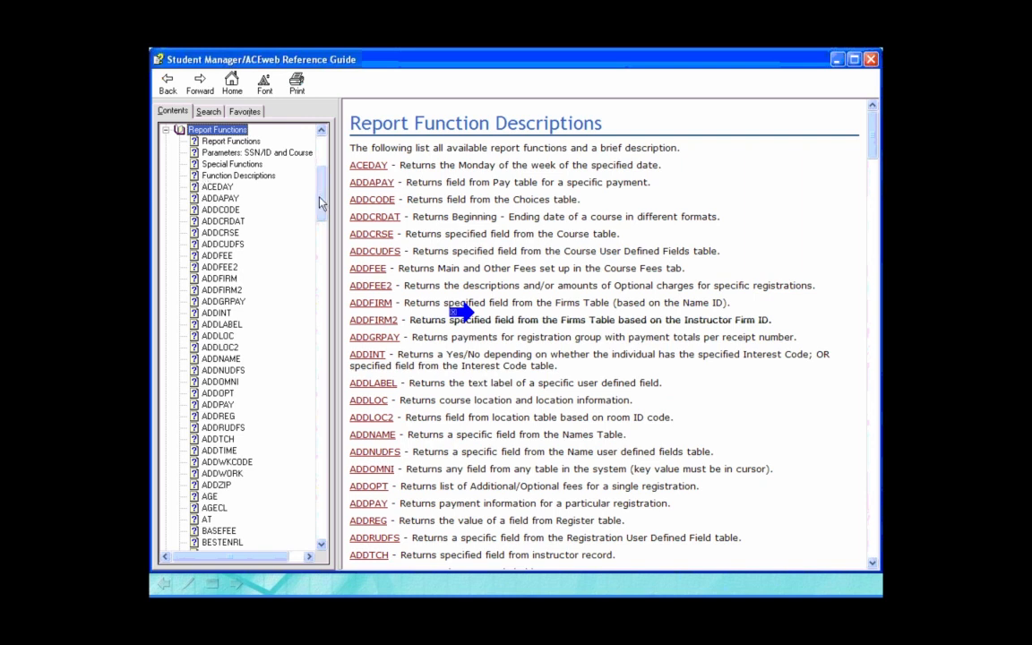
{"action": "left_click_drag", "start_coordinate": [323, 199], "coordinate": [304, 278]}
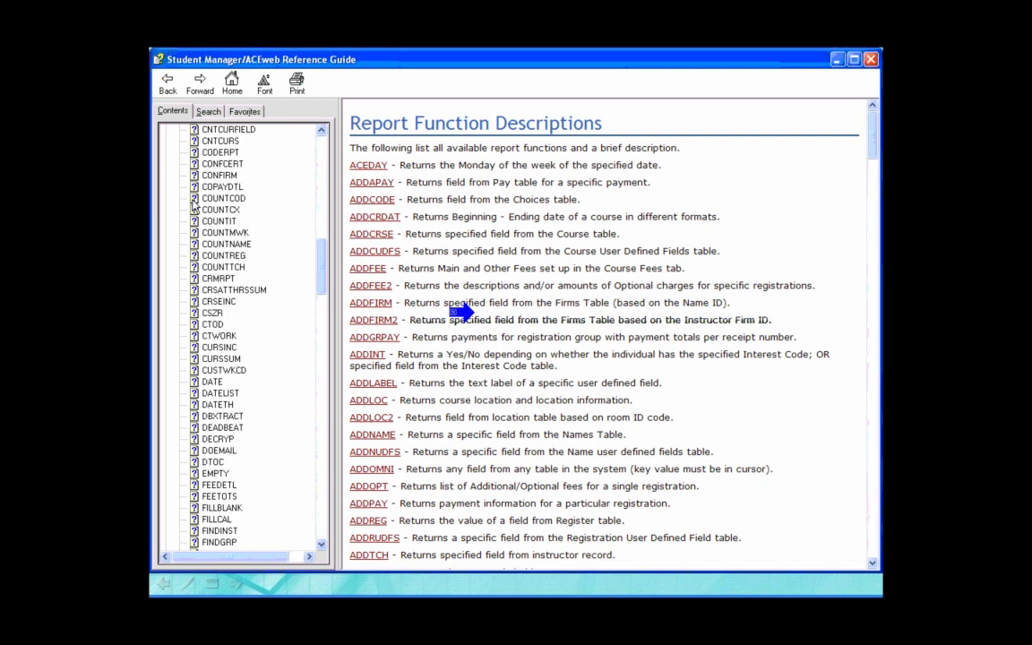
{"action": "left_click", "coordinate": [192, 245]}
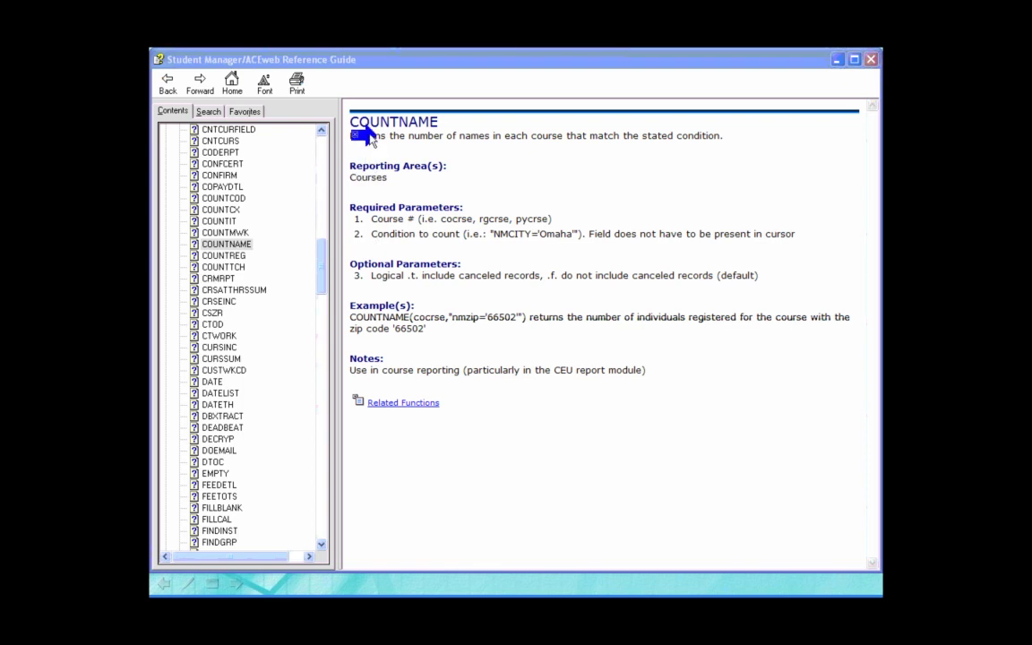
{"action": "left_click", "coordinate": [224, 257]}
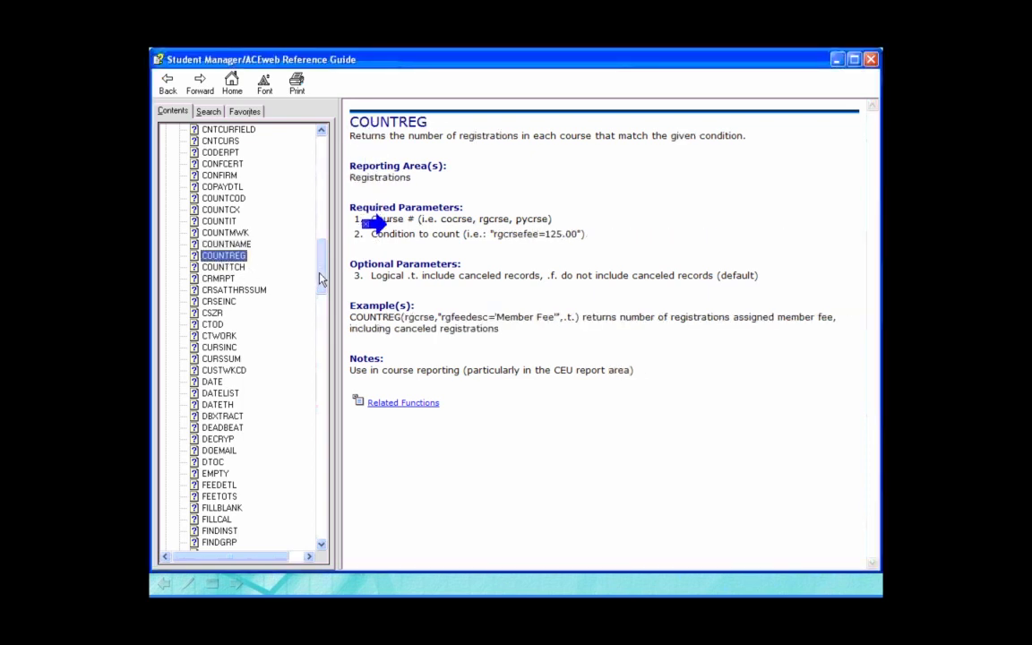
Review the SHOWCLAS and SHOWOPTS report function descriptions, including their parameters and examples
{"action": "left_click_drag", "start_coordinate": [323, 279], "coordinate": [317, 498]}
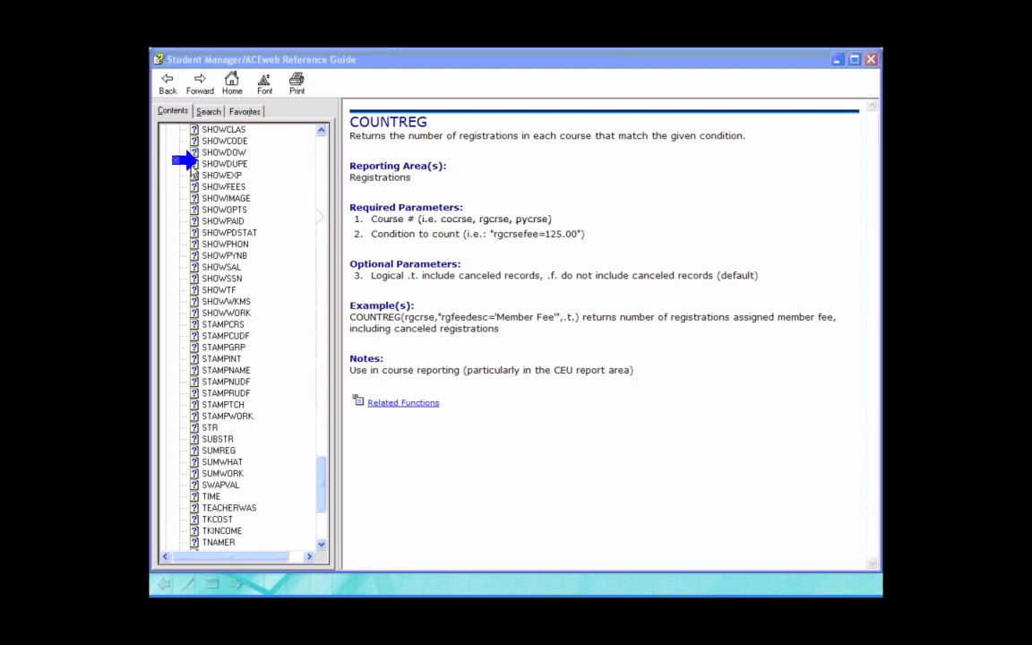
{"action": "left_click", "coordinate": [196, 131]}
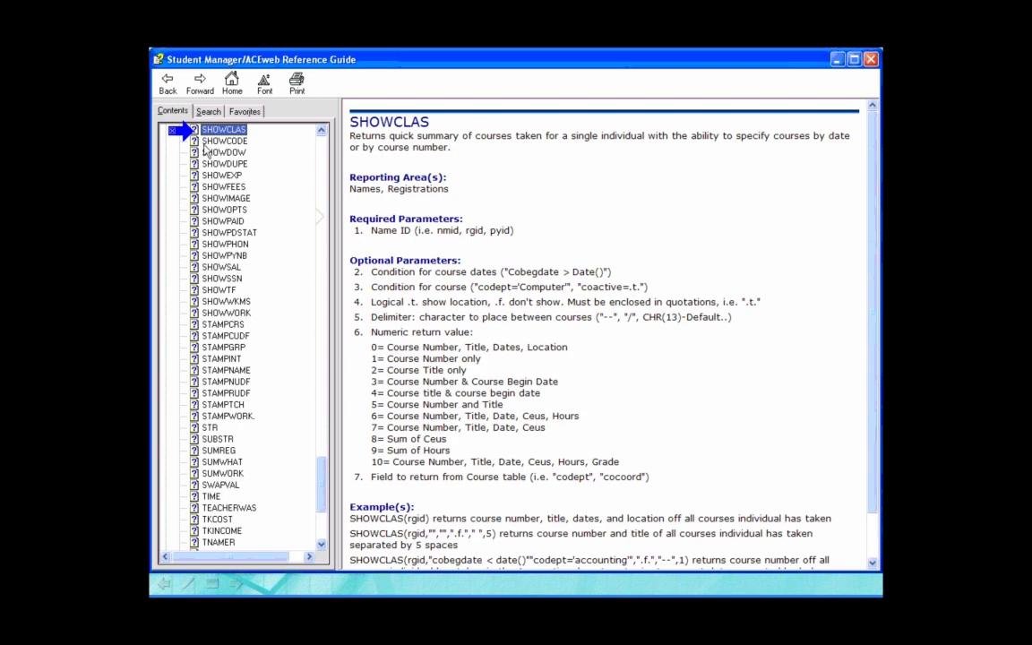
{"action": "left_click", "coordinate": [321, 131]}
{"action": "left_click", "coordinate": [322, 130]}
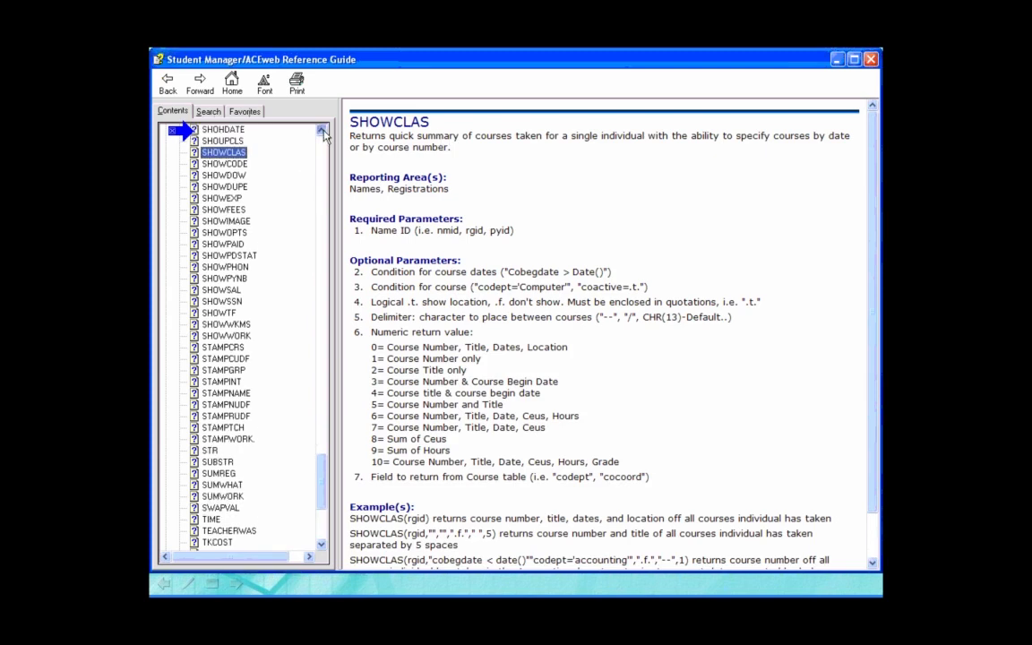
{"action": "left_click", "coordinate": [322, 131]}
{"action": "left_click", "coordinate": [322, 131]}
{"action": "left_click", "coordinate": [322, 130]}
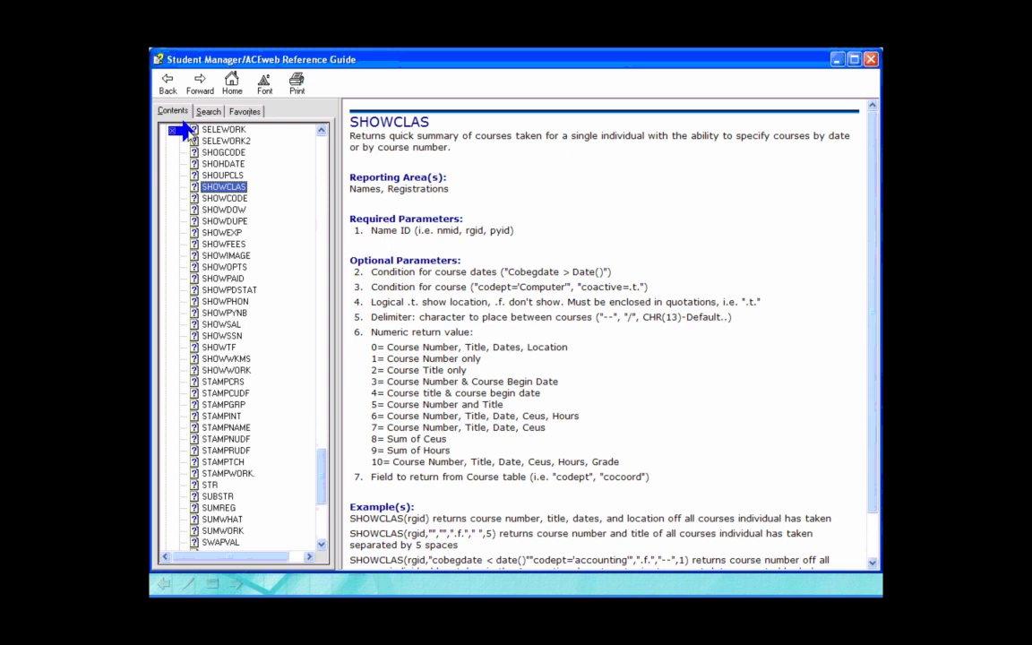
{"action": "left_click", "coordinate": [185, 265]}
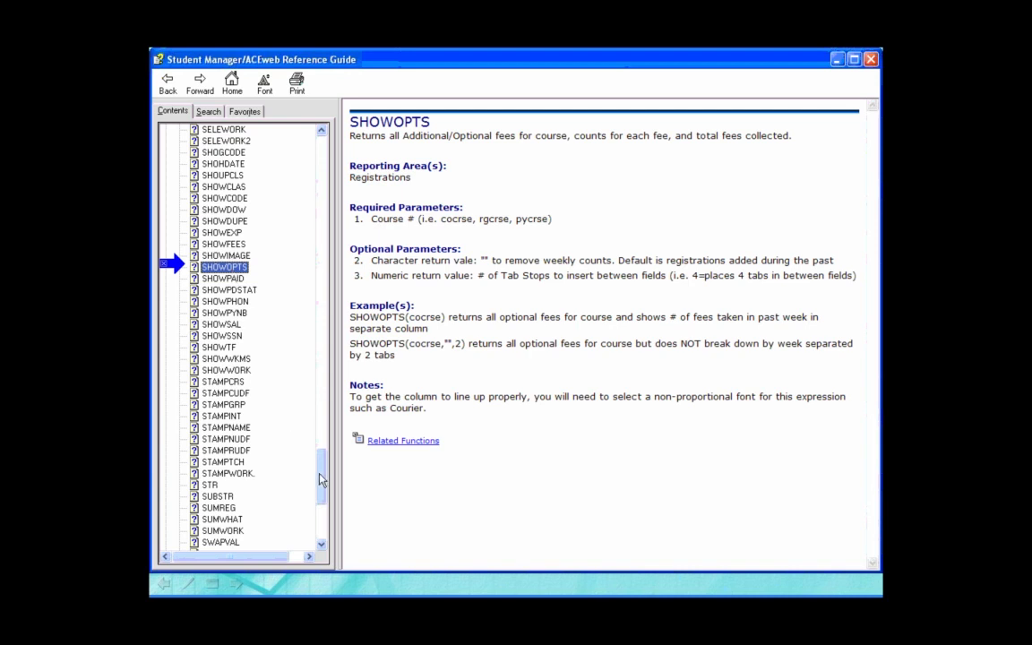
{"action": "left_click_drag", "start_coordinate": [323, 477], "coordinate": [324, 512]}
{"action": "scroll", "coordinate": [325, 515], "scroll_direction": "up", "scroll_amount": 6}
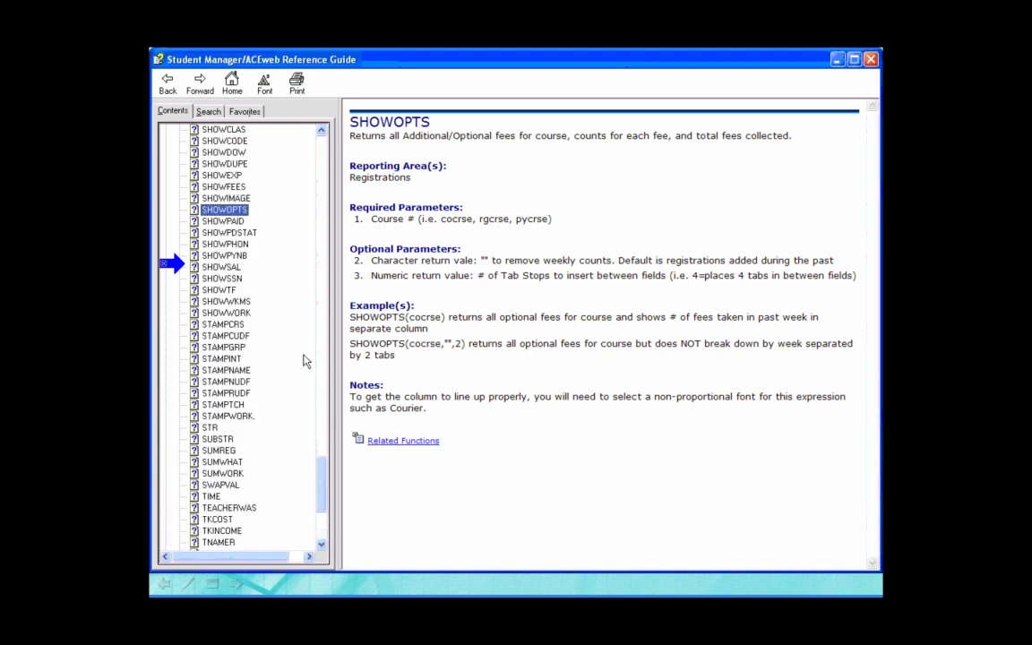
Return to the Reference Guide and read the HASCLASS function description with its parameters and examples
{"action": "key", "text": "alt+Tab"}
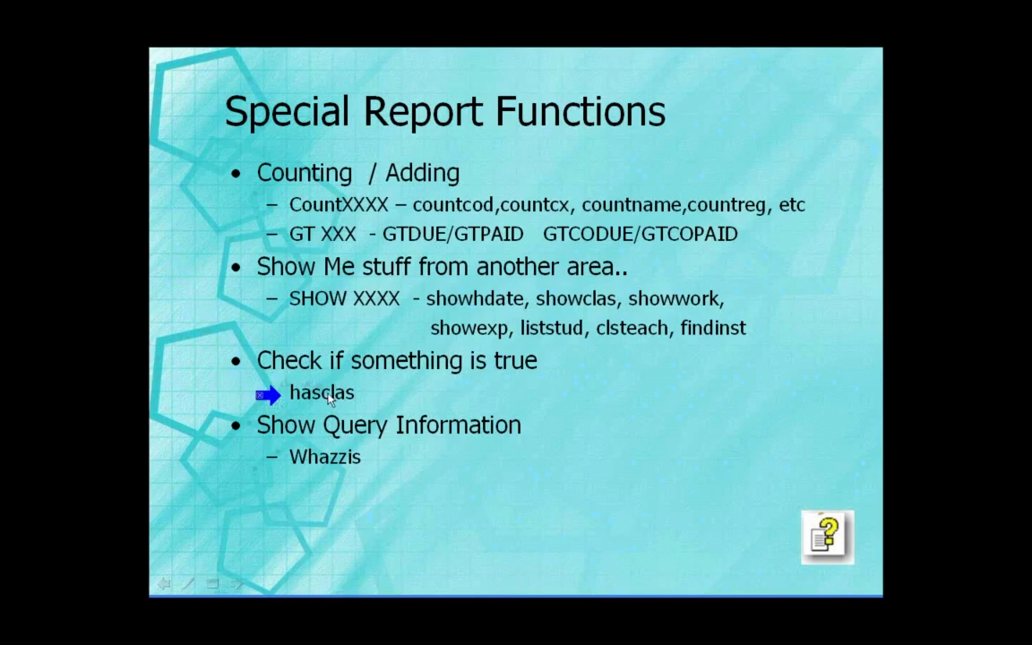
{"action": "key", "text": "alt+Tab"}
{"action": "key", "text": "alt+Tab"}
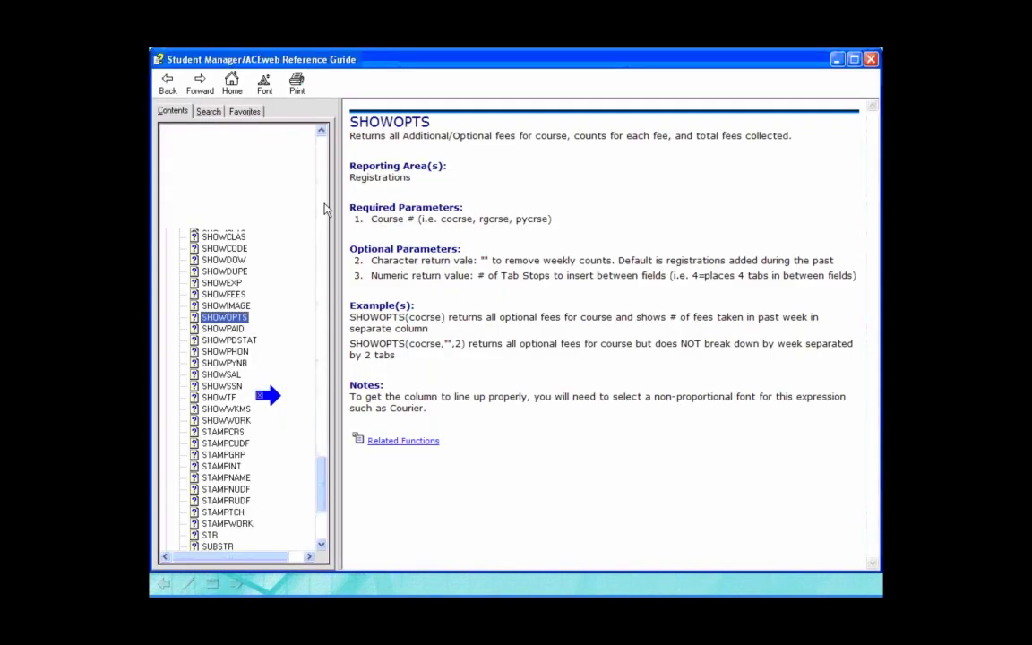
{"action": "scroll", "coordinate": [325, 209], "scroll_direction": "up", "scroll_amount": 20}
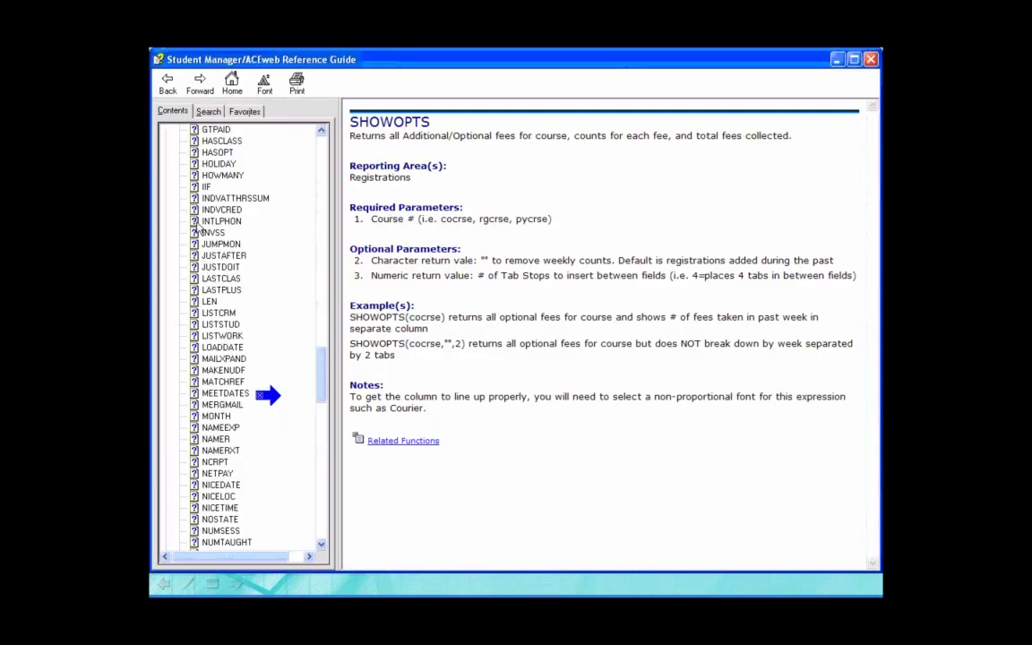
{"action": "left_click", "coordinate": [179, 142]}
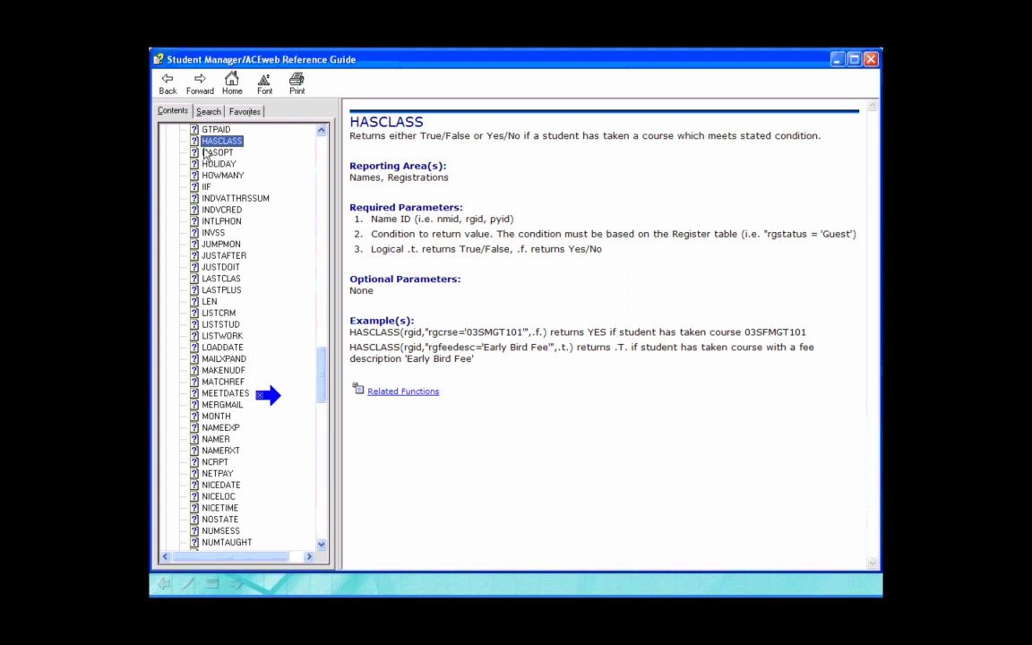
Switch back to the Report Designer and delete the NICETIME(cocrsetm) field from the Class Roster page header
{"action": "key", "text": "alt+Tab"}
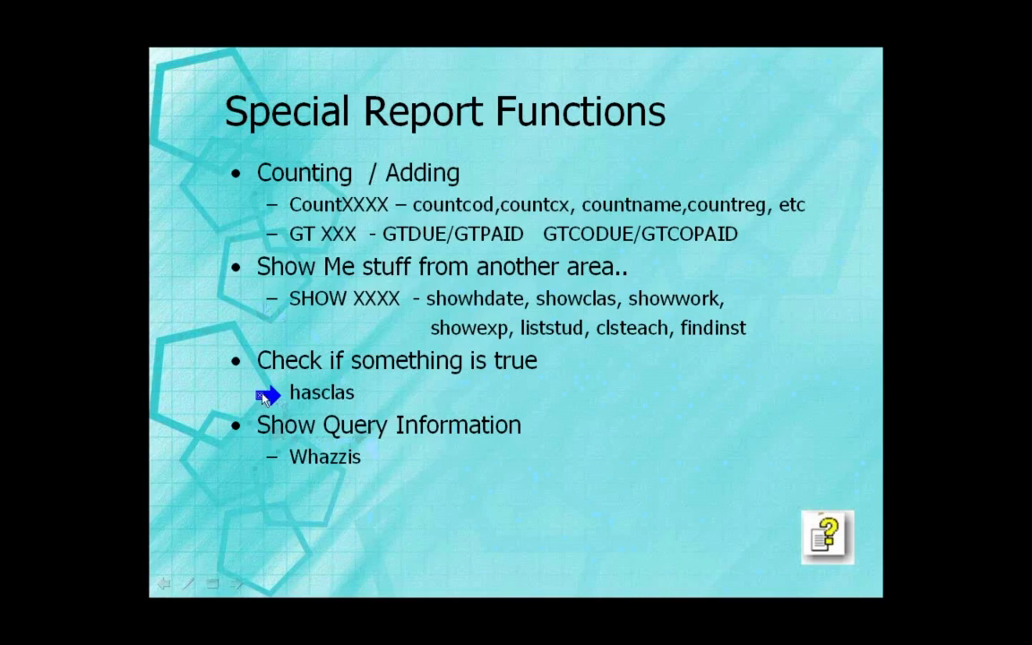
{"action": "left_click_drag", "start_coordinate": [268, 394], "coordinate": [248, 455]}
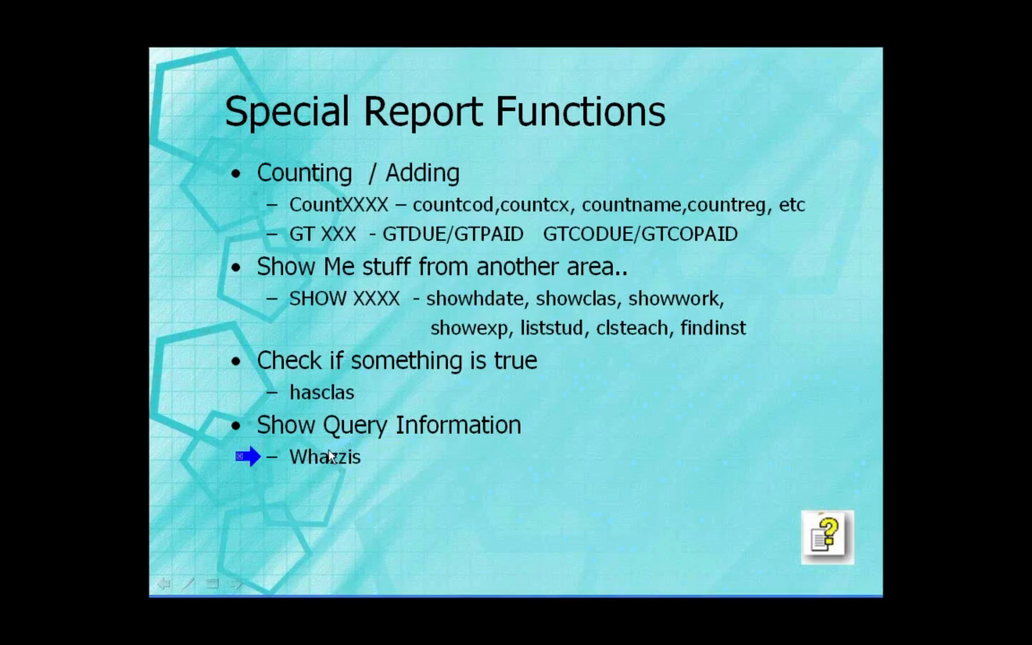
{"action": "key", "text": "alt+Tab"}
{"action": "key", "text": "alt+Tab"}
{"action": "key", "text": "alt+Tab"}
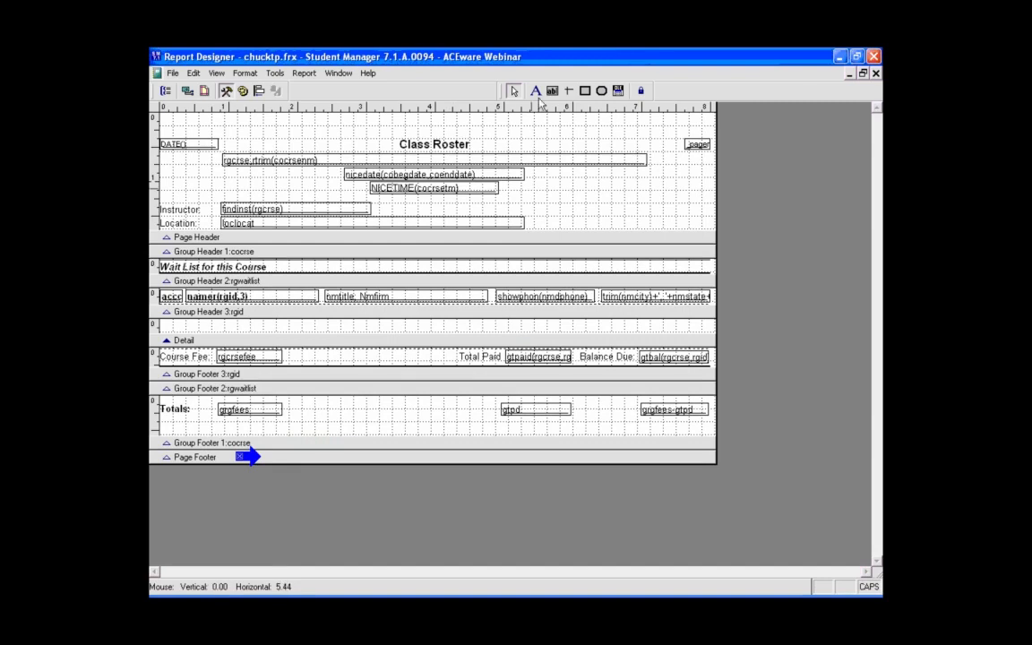
{"action": "left_click", "coordinate": [482, 190]}
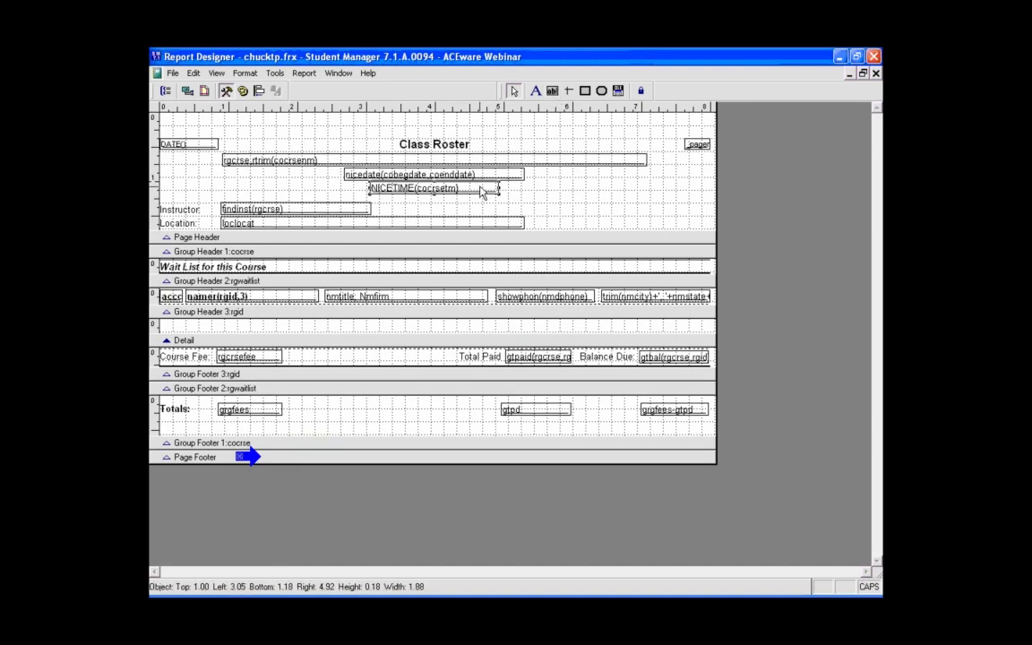
{"action": "key", "text": "Delete"}
Add a WHAZZIS() expression field below the course dates in the page header and widen it to about 4.18
{"action": "left_click", "coordinate": [552, 90]}
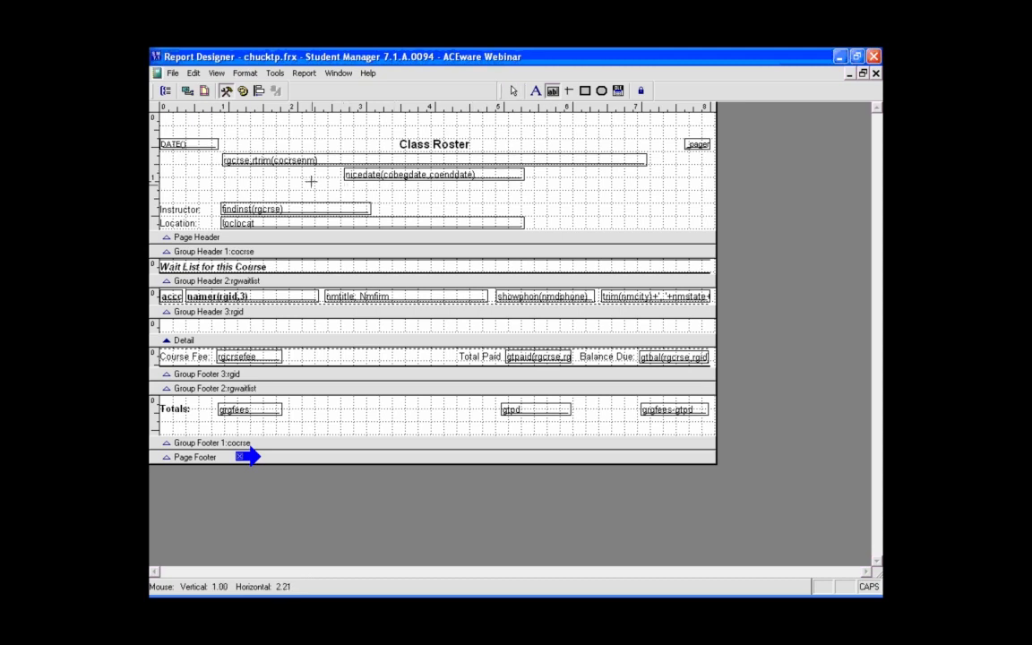
{"action": "left_click_drag", "start_coordinate": [307, 187], "coordinate": [580, 191]}
{"action": "type", "text": "WH"}
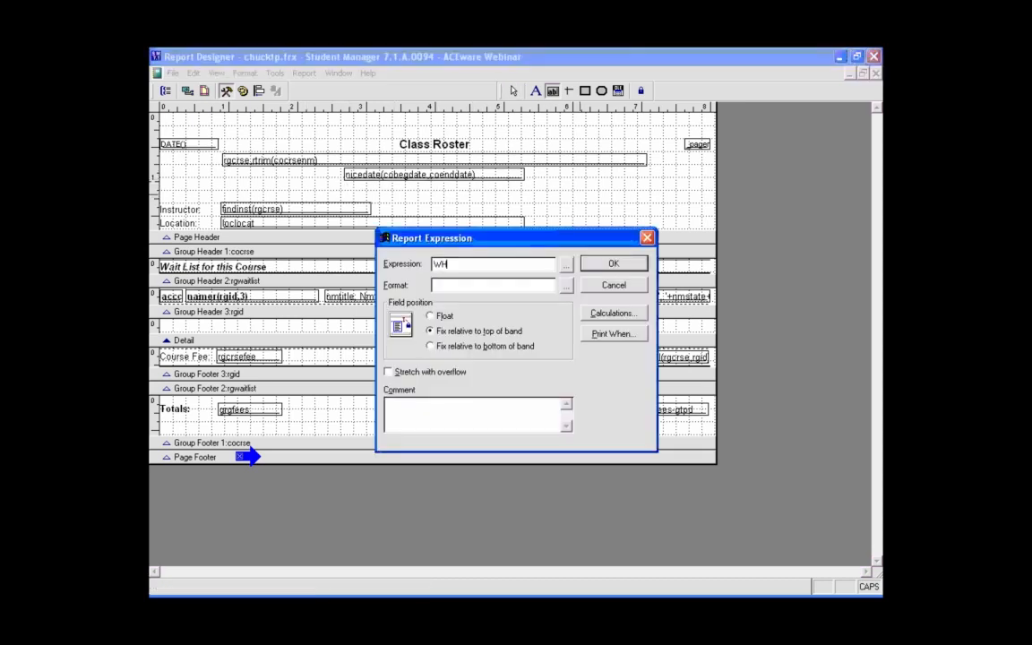
{"action": "type", "text": "AZZISI"}
{"action": "left_click", "coordinate": [614, 263]}
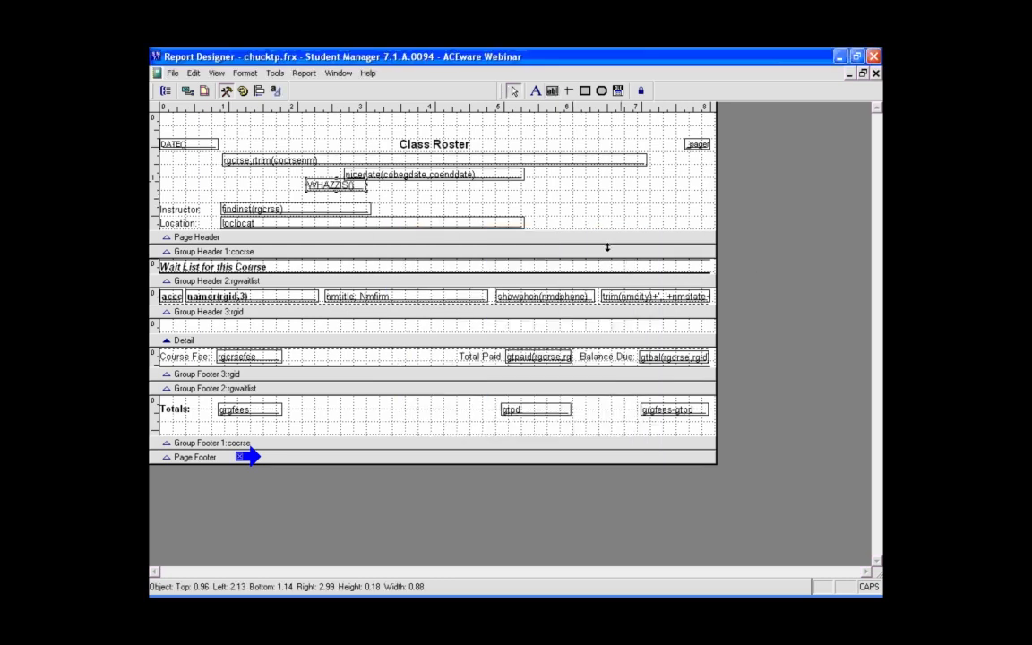
{"action": "left_click_drag", "start_coordinate": [368, 186], "coordinate": [594, 201]}
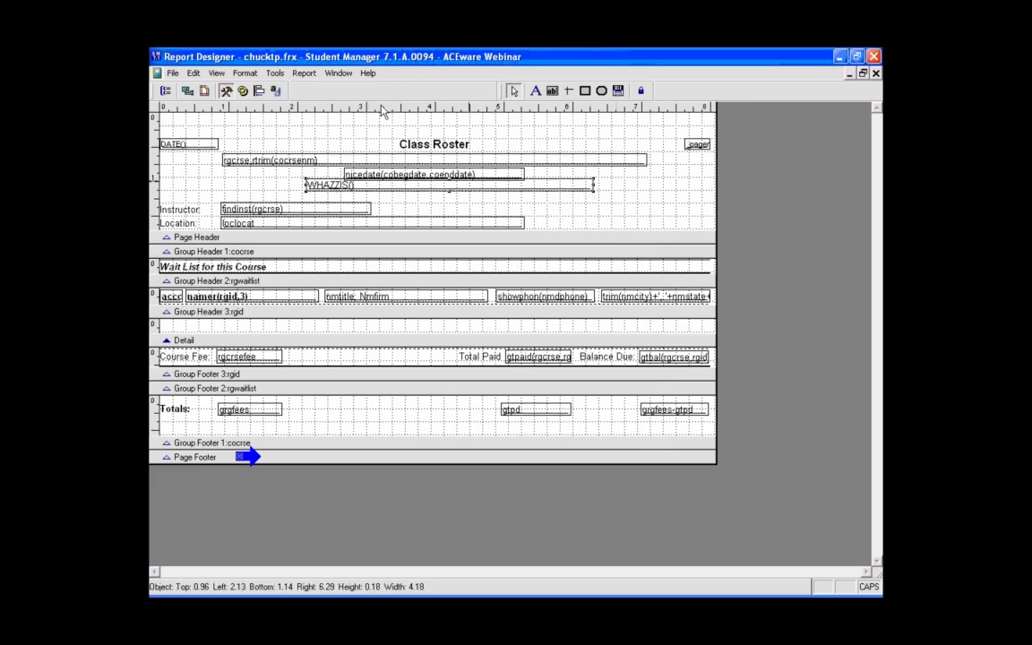
Set the text colour of the WHAZZIS() field to blue
{"action": "left_click", "coordinate": [242, 90]}
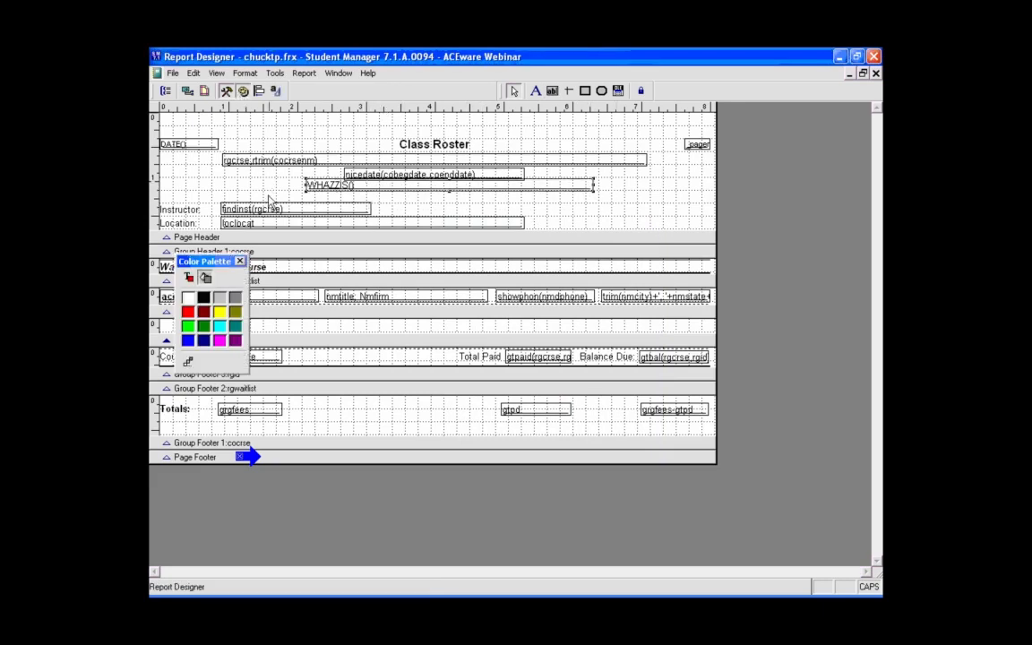
{"action": "left_click", "coordinate": [186, 279]}
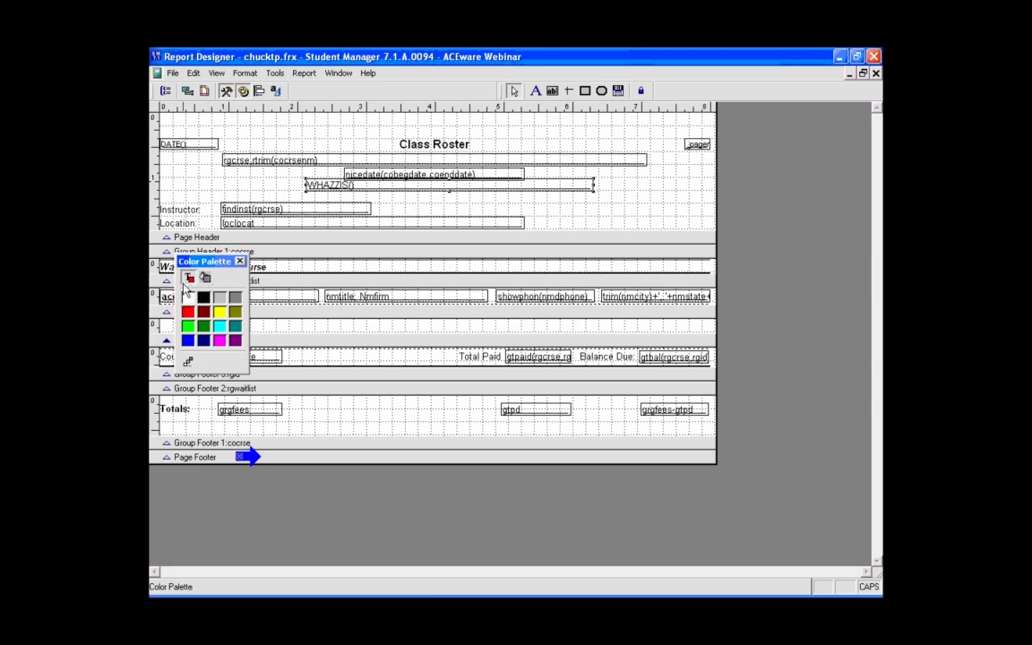
{"action": "left_click", "coordinate": [188, 340]}
{"action": "left_click_drag", "start_coordinate": [230, 258], "coordinate": [234, 262]}
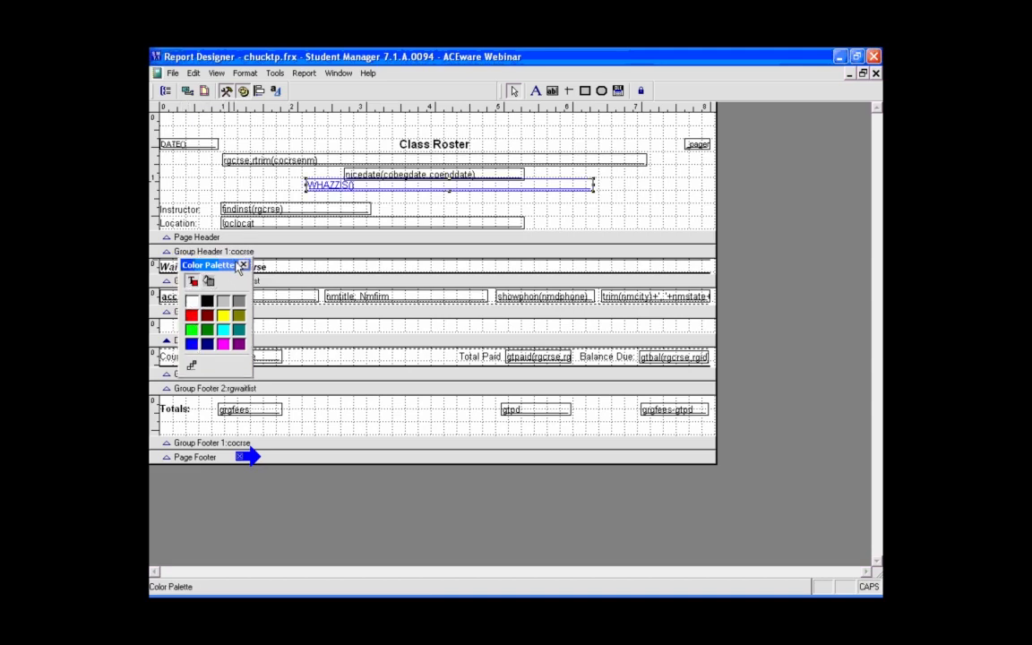
Preview the Class Roster report with the WHAZZIS() field and return to its layout
{"action": "left_click", "coordinate": [188, 91]}
{"action": "key", "text": "ctrl+i"}
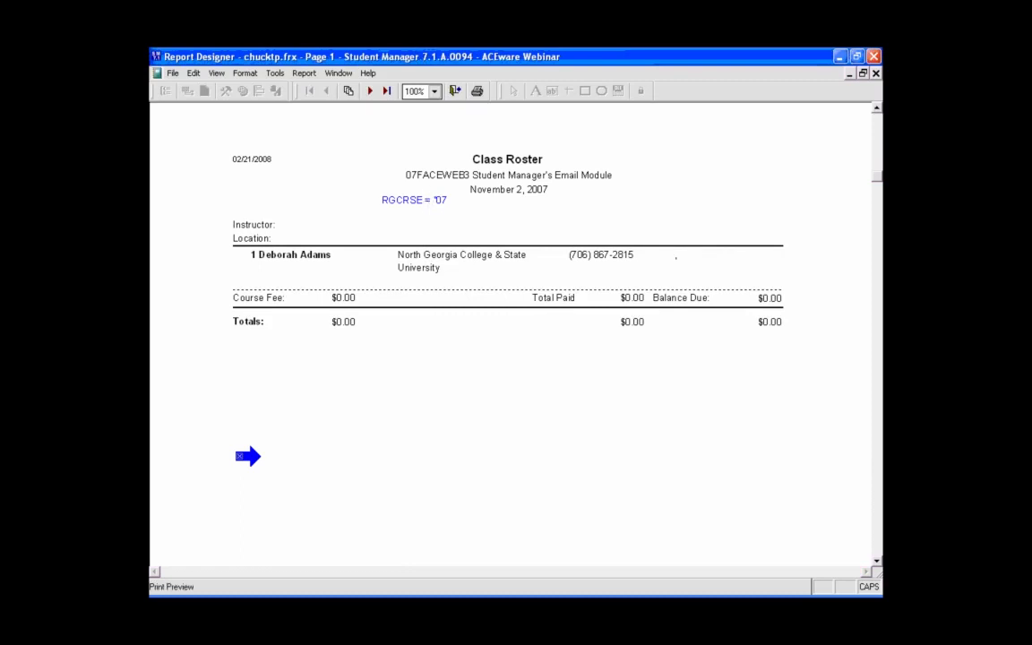
{"action": "left_click", "coordinate": [455, 91]}
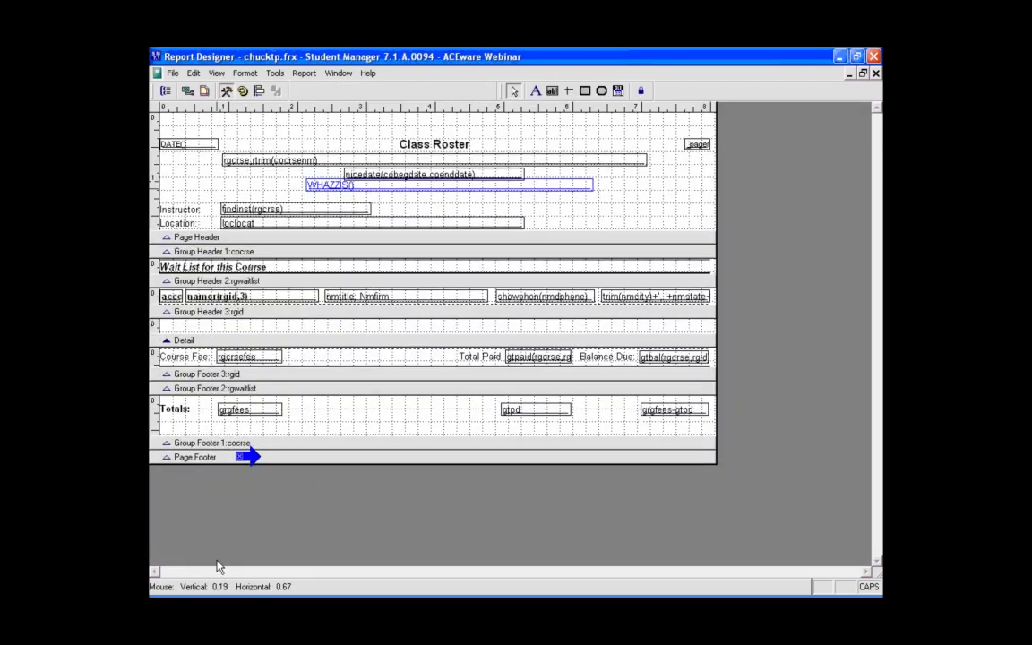
Look up the WHAZZIS function in the Reference Guide and come back to the report layout
{"action": "key", "text": "alt+Tab"}
{"action": "key", "text": "alt+Tab"}
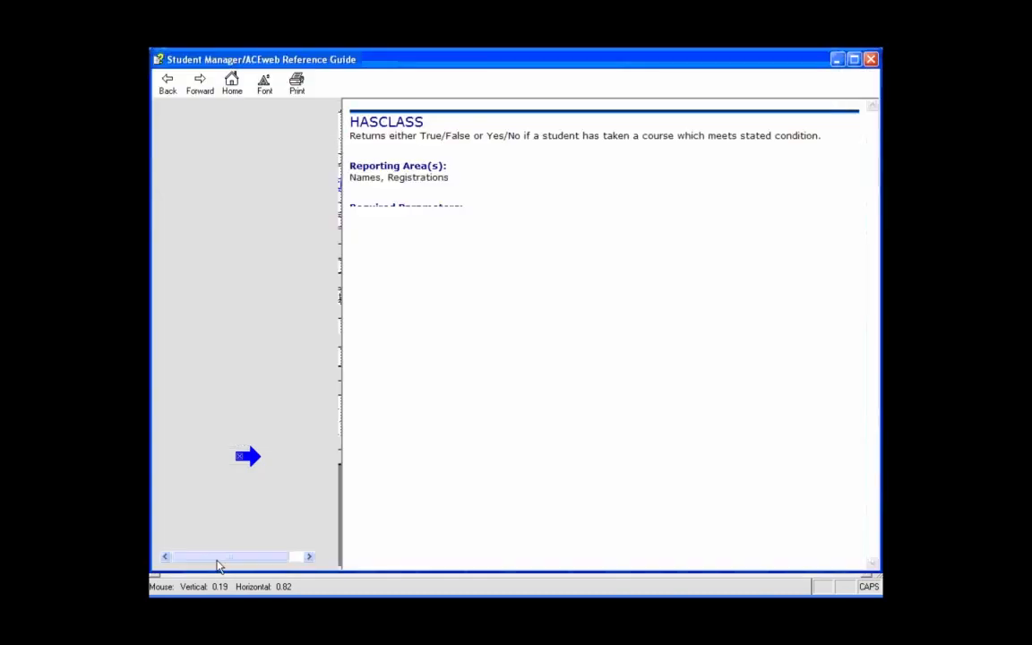
{"action": "scroll", "coordinate": [269, 403], "scroll_direction": "down", "scroll_amount": 10}
{"action": "left_click", "coordinate": [220, 405]}
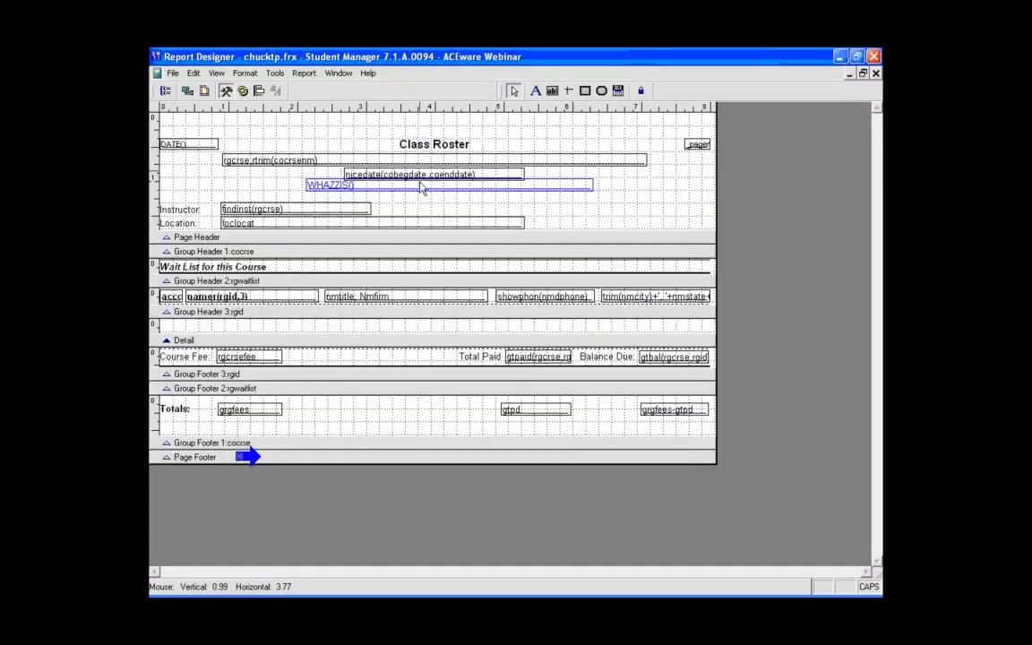
Change the WHAZZIS field's expression to WHAZZIS('+'), preview the report, and return to the layout
{"action": "double_click", "coordinate": [422, 186]}
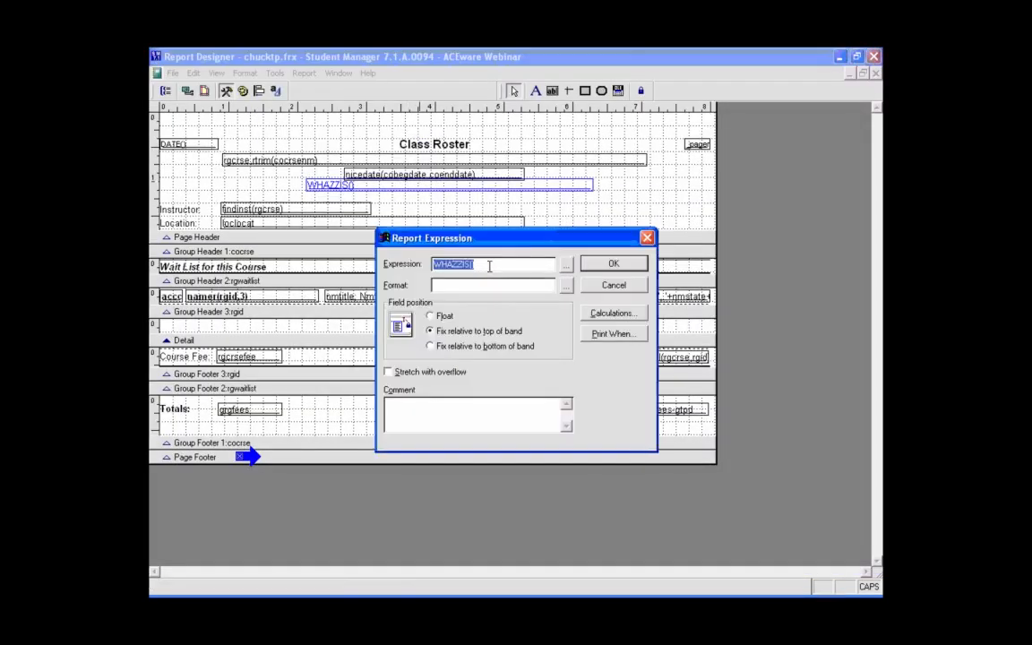
{"action": "left_click", "coordinate": [472, 263]}
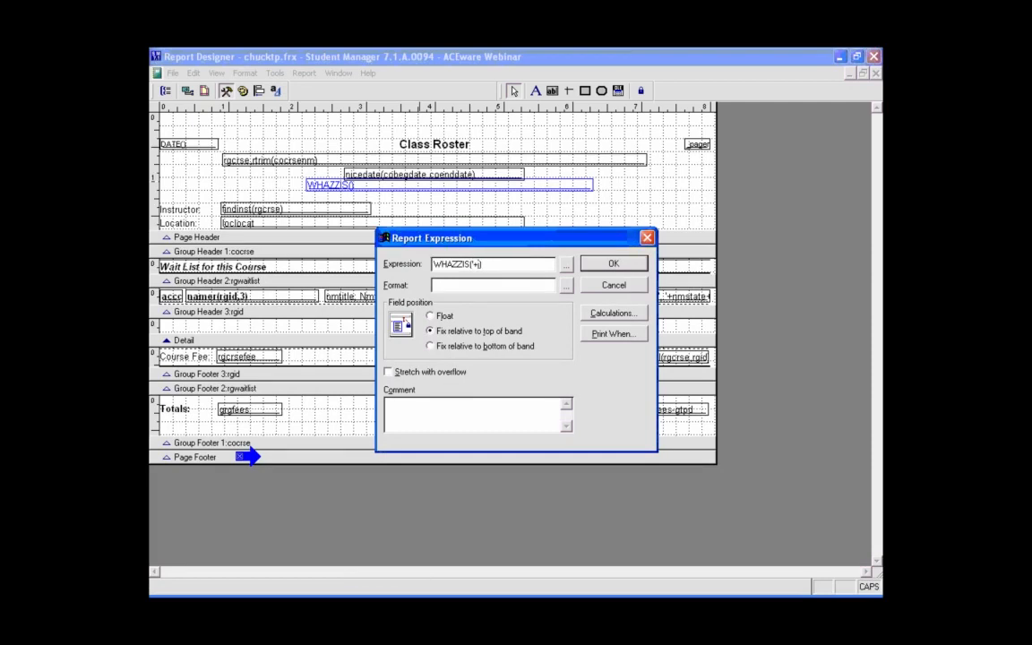
{"action": "left_click", "coordinate": [613, 263]}
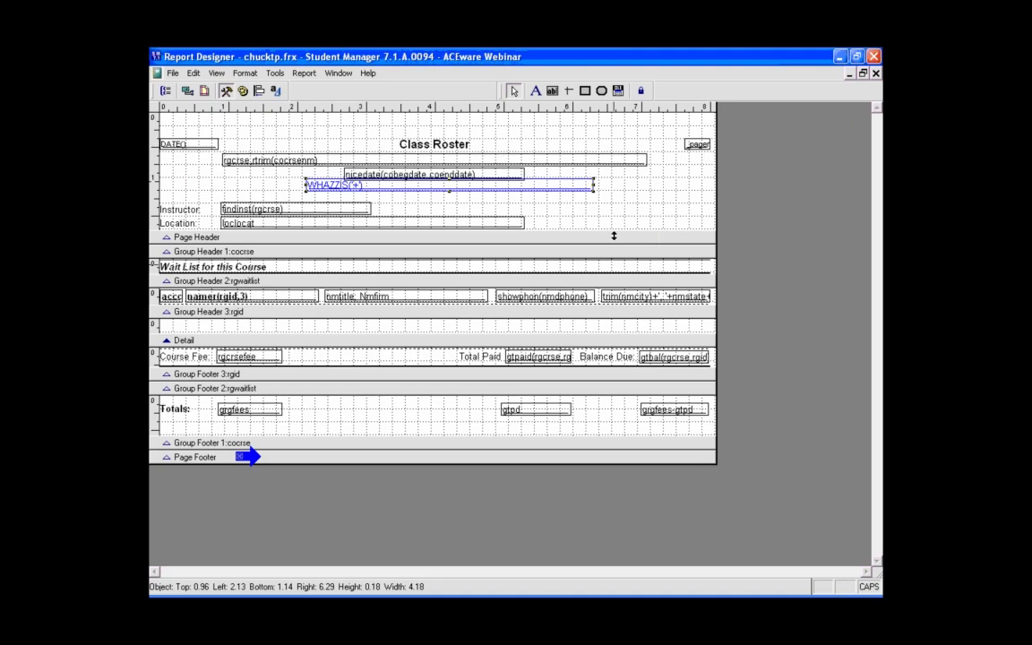
{"action": "key", "text": "ctrl+i"}
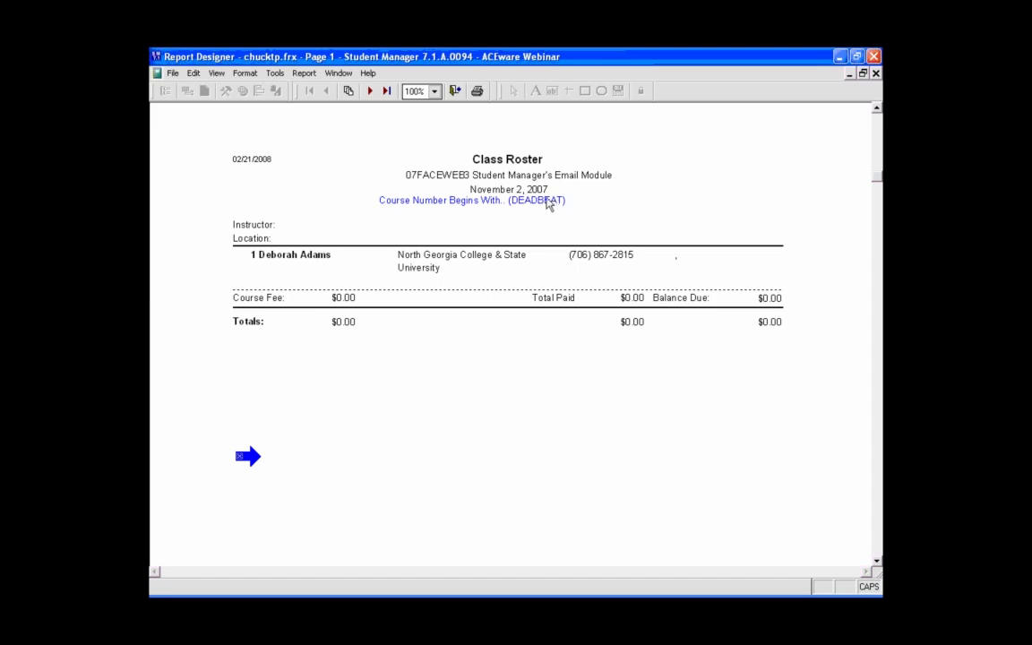
{"action": "key", "text": "Escape"}
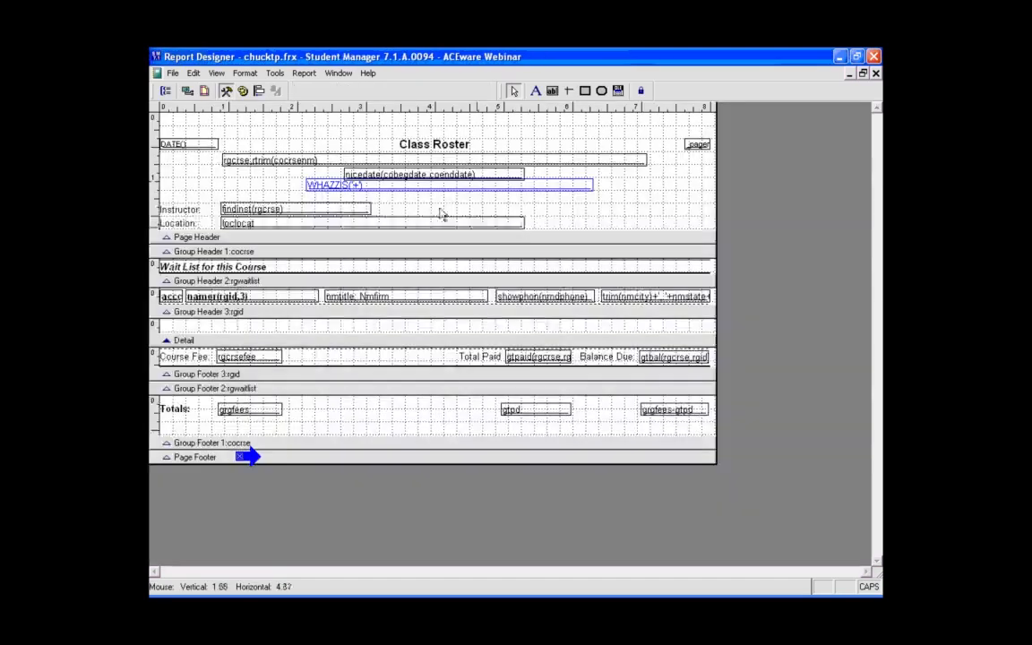
Change the WHAZZIS field's expression to WHAZZIS('++'), preview the report, and return to the layout
{"action": "double_click", "coordinate": [461, 187]}
{"action": "left_click", "coordinate": [476, 265]}
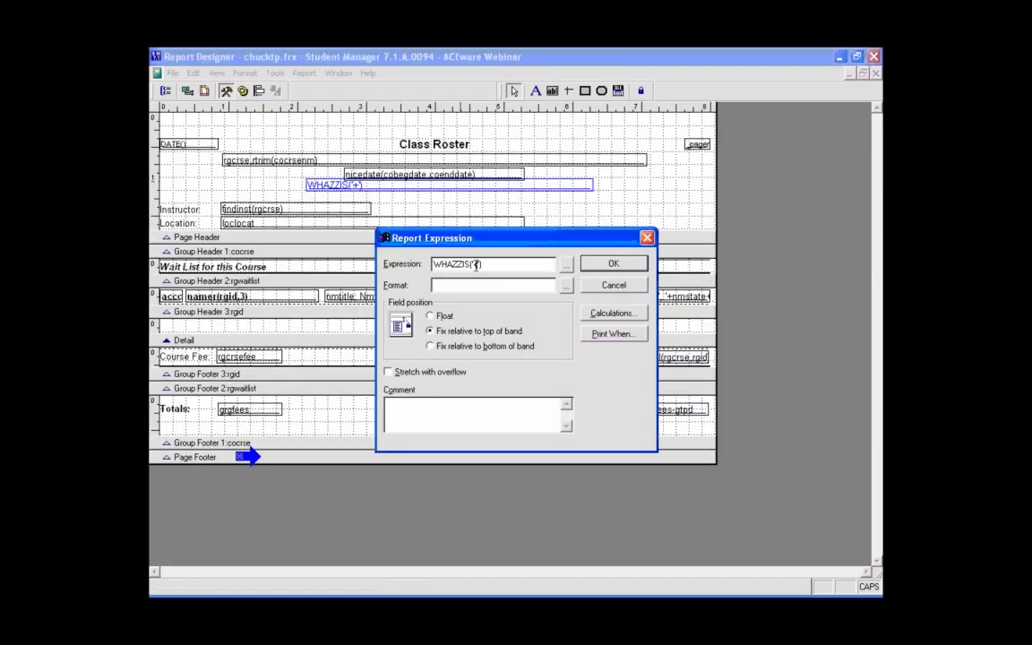
{"action": "type", "text": "+"}
{"action": "left_click", "coordinate": [603, 264]}
{"action": "key", "text": "ctrl+i"}
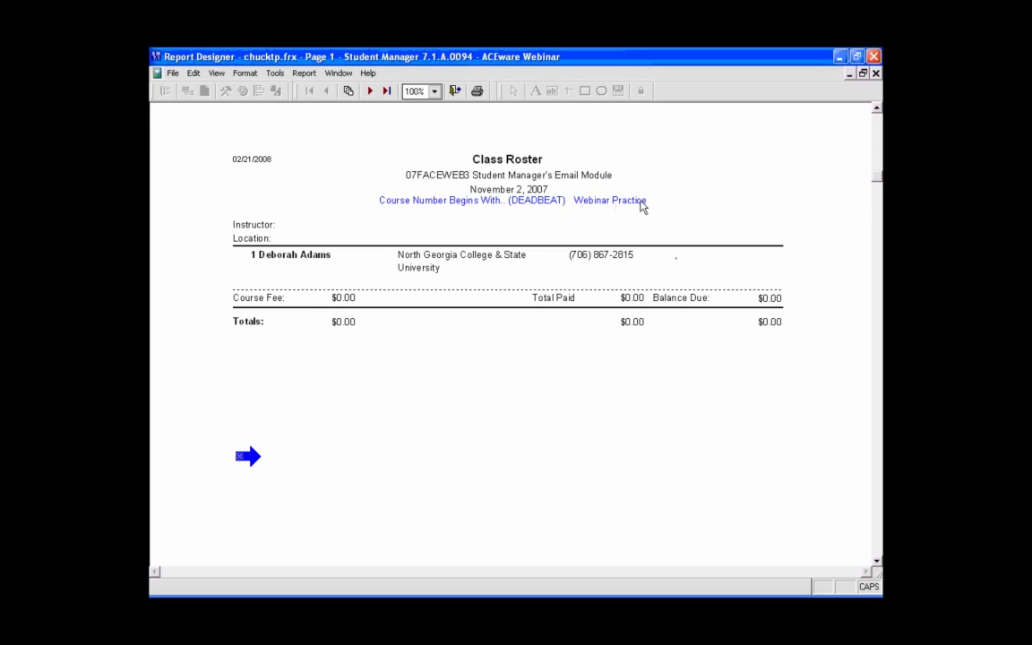
{"action": "left_click", "coordinate": [455, 93]}
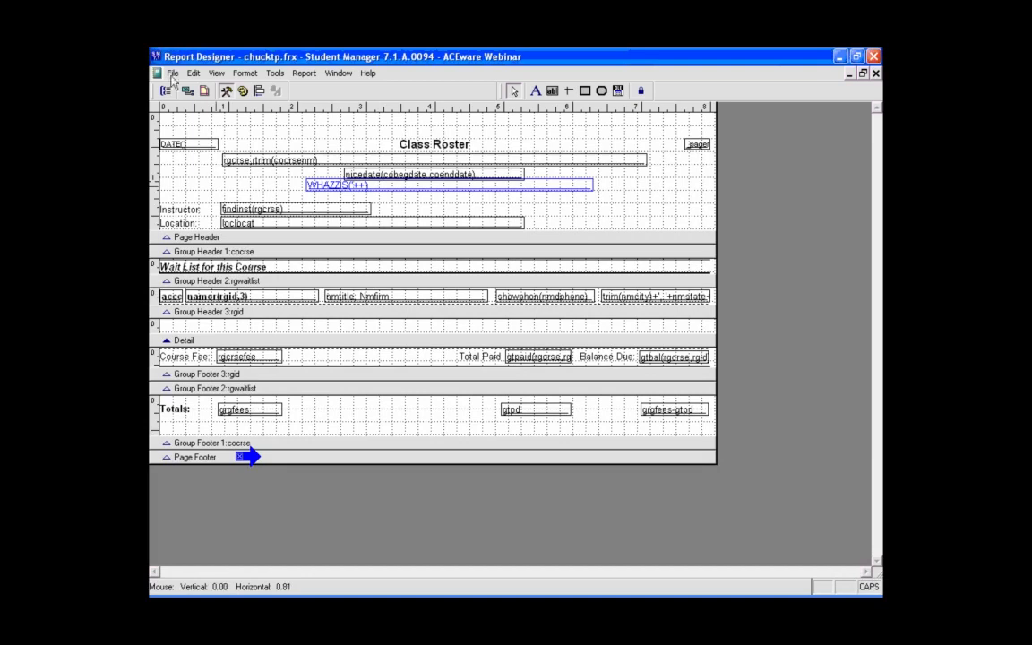
{"action": "key", "text": "alt+Tab"}
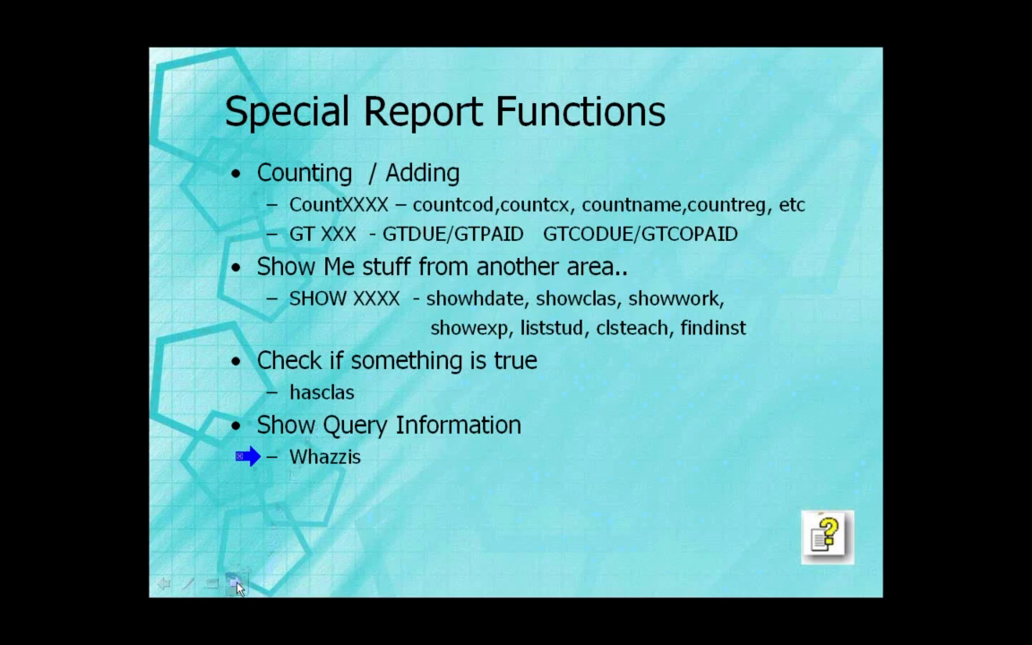
{"action": "left_click", "coordinate": [237, 584]}
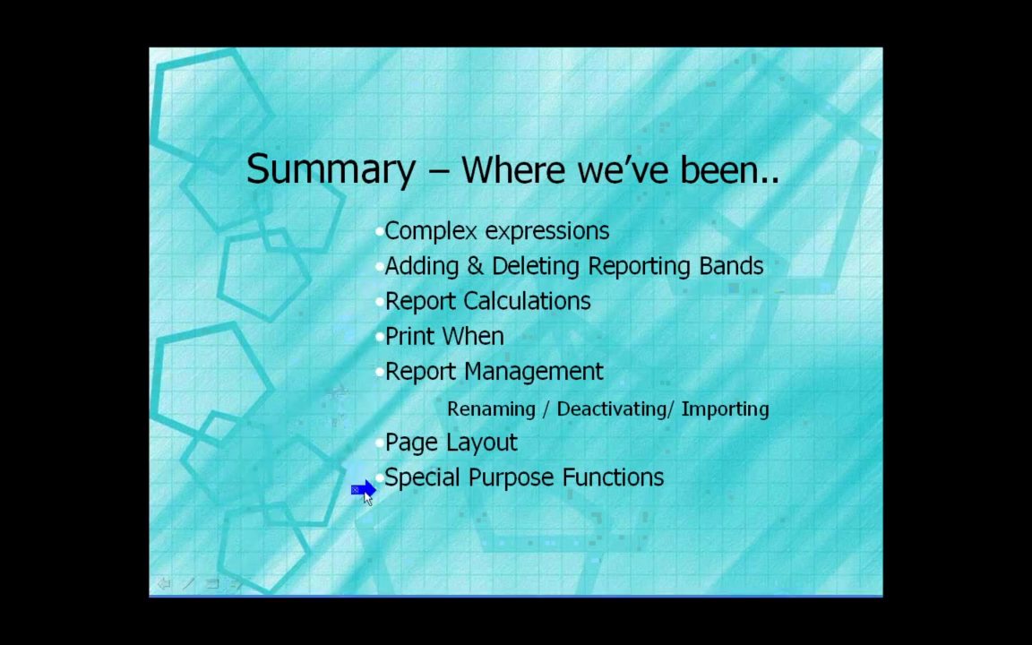
{"action": "left_click", "coordinate": [164, 587]}
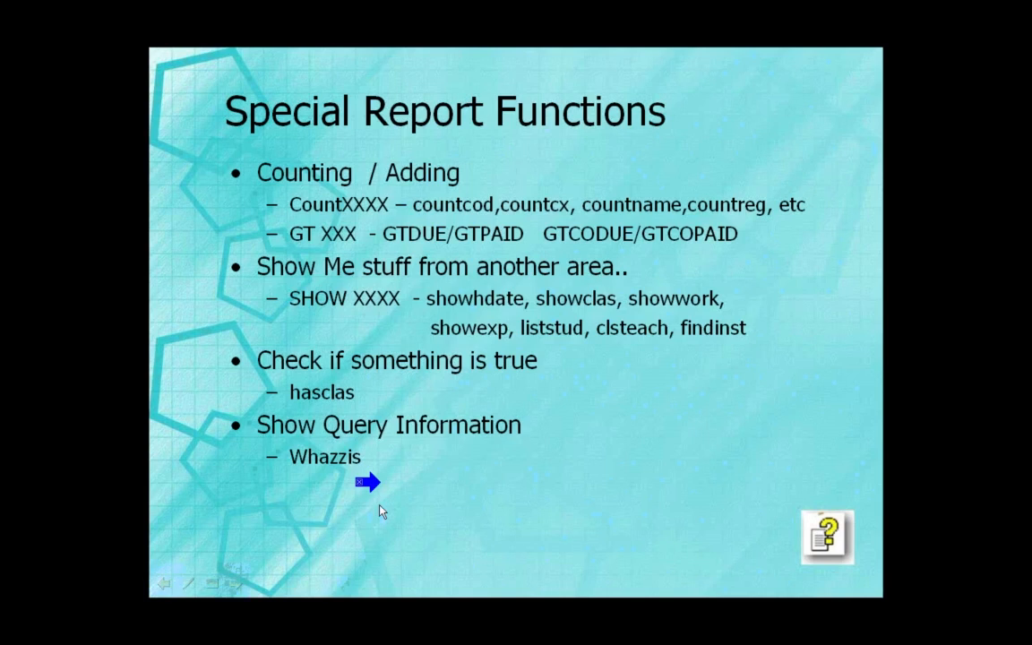
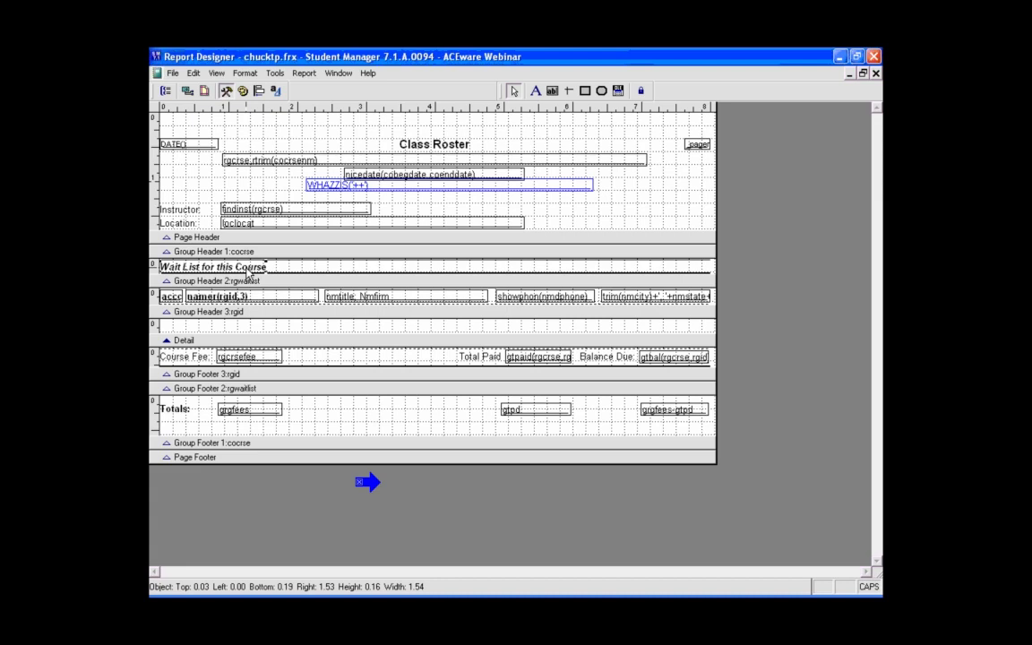
Review the Print When settings of the "Wait List for this Course" text and close them without changes
{"action": "double_click", "coordinate": [224, 267]}
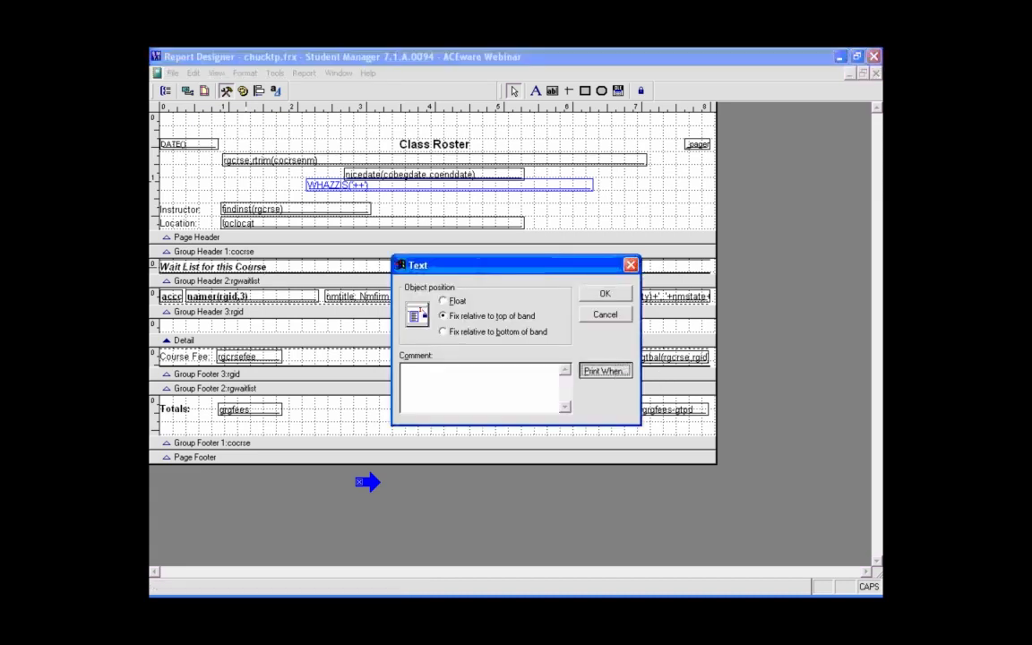
{"action": "left_click", "coordinate": [606, 370]}
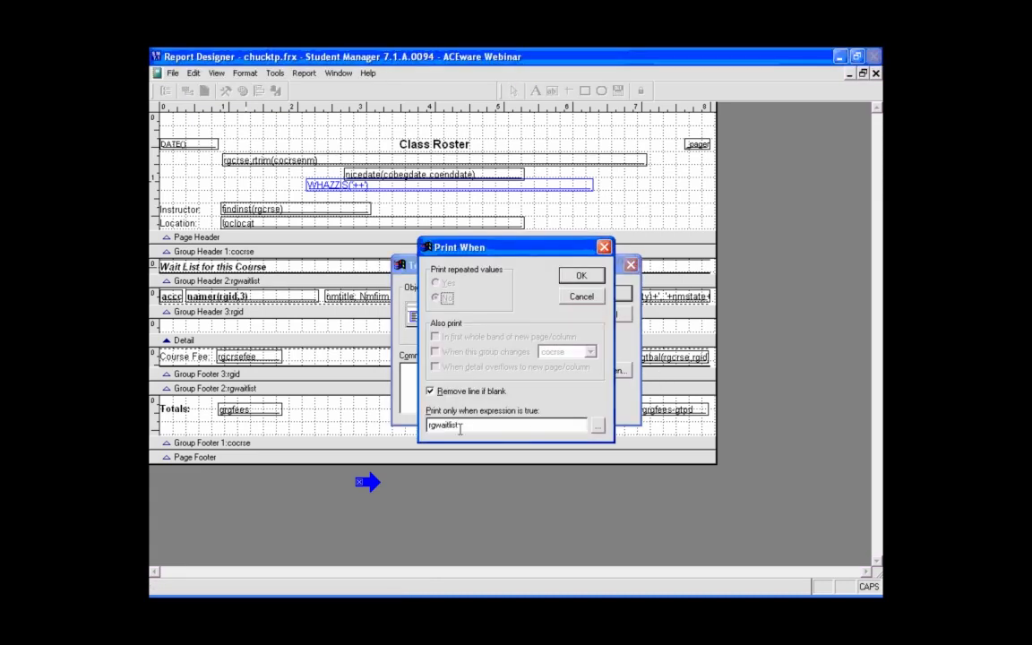
{"action": "left_click", "coordinate": [592, 303]}
{"action": "left_click", "coordinate": [598, 294]}
Review the Print When settings of the namer(rgid,3) field and close them without changes
{"action": "left_click", "coordinate": [312, 300]}
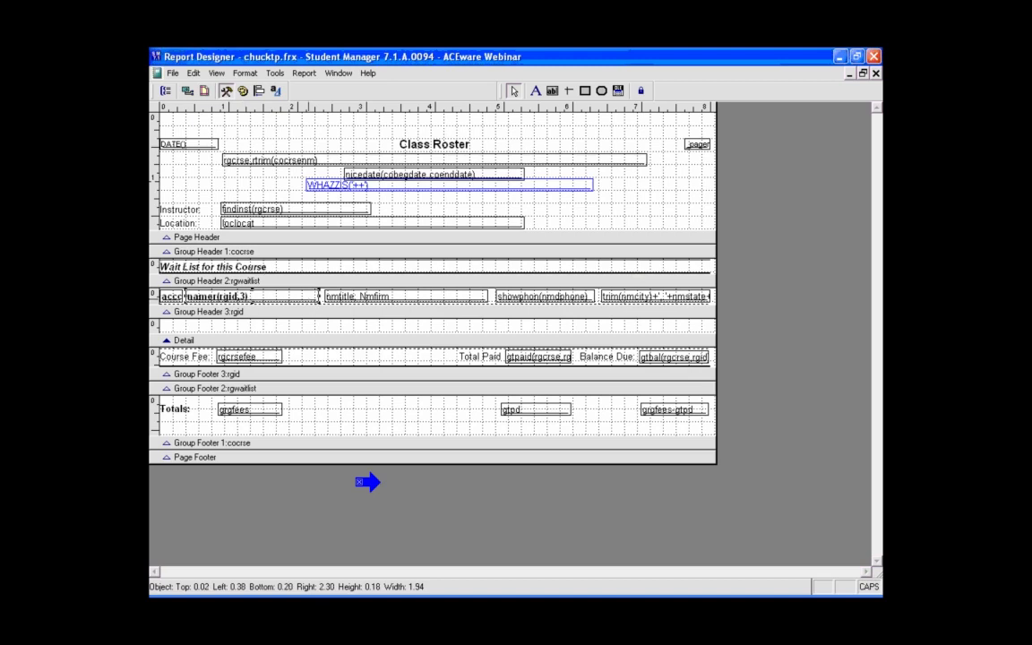
{"action": "double_click", "coordinate": [314, 297]}
{"action": "left_click", "coordinate": [613, 334]}
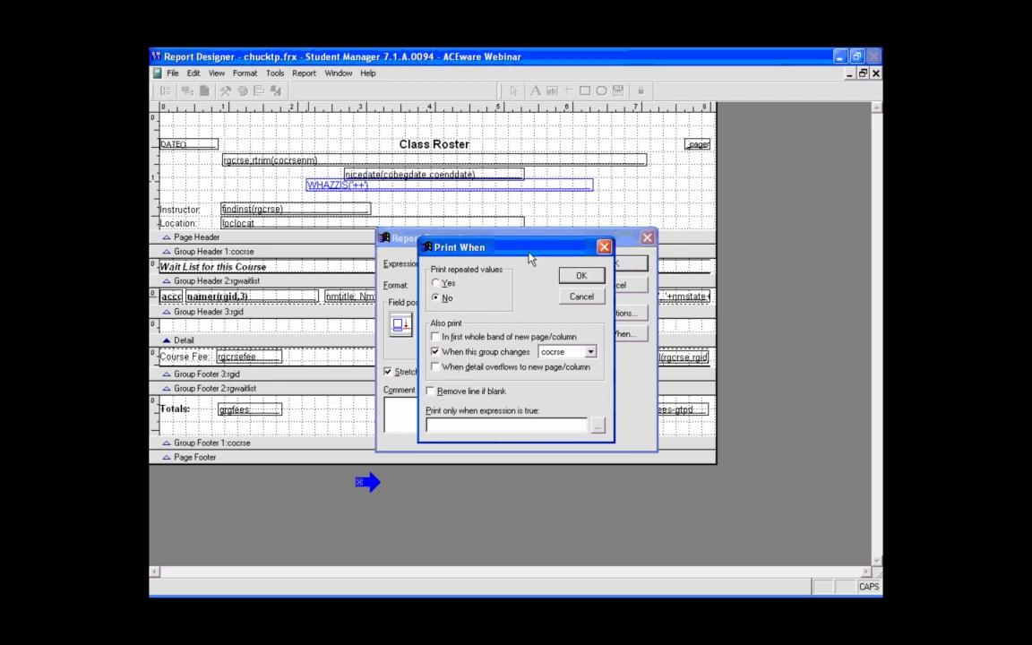
{"action": "left_click_drag", "start_coordinate": [529, 256], "coordinate": [503, 213]}
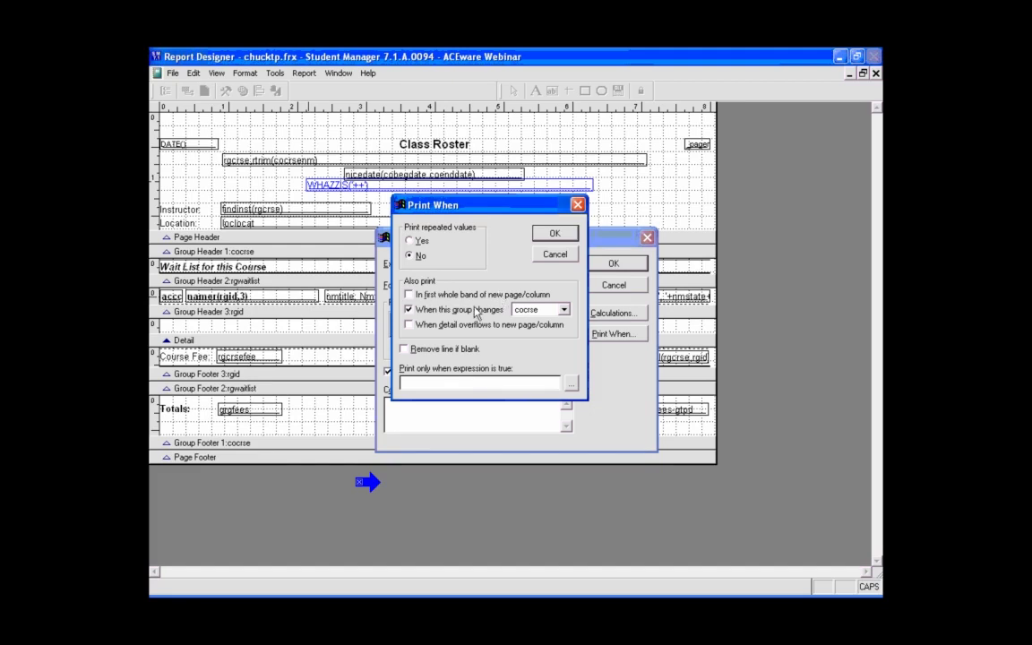
{"action": "left_click", "coordinate": [556, 234]}
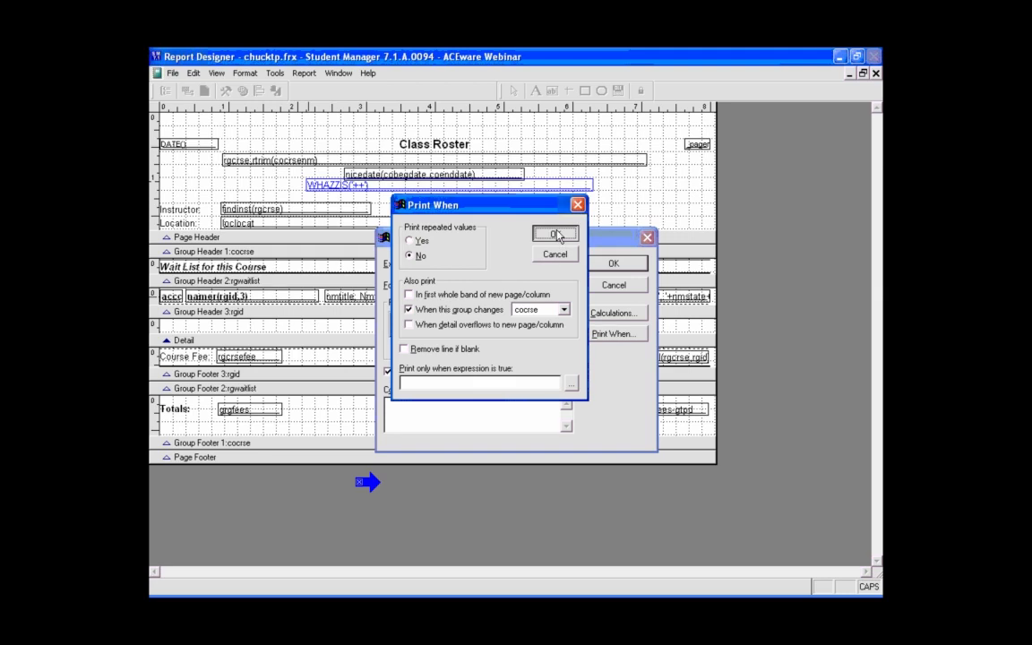
{"action": "left_click", "coordinate": [614, 265]}
Enlarge the Group Header 3:rgid band and move its whole row of fields down to about 0.26 from the band's top
{"action": "left_click_drag", "start_coordinate": [177, 311], "coordinate": [698, 292]}
{"action": "key", "text": "Down"}
{"action": "key", "text": "Down"}
{"action": "key", "text": "Down"}
{"action": "key", "text": "Down"}
{"action": "key", "text": "Down"}
{"action": "key", "text": "Down"}
{"action": "key", "text": "Down"}
{"action": "key", "text": "Down"}
{"action": "key", "text": "Down"}
{"action": "key", "text": "Down"}
{"action": "key", "text": "Down"}
{"action": "key", "text": "Down"}
{"action": "key", "text": "Down"}
{"action": "key", "text": "Down"}
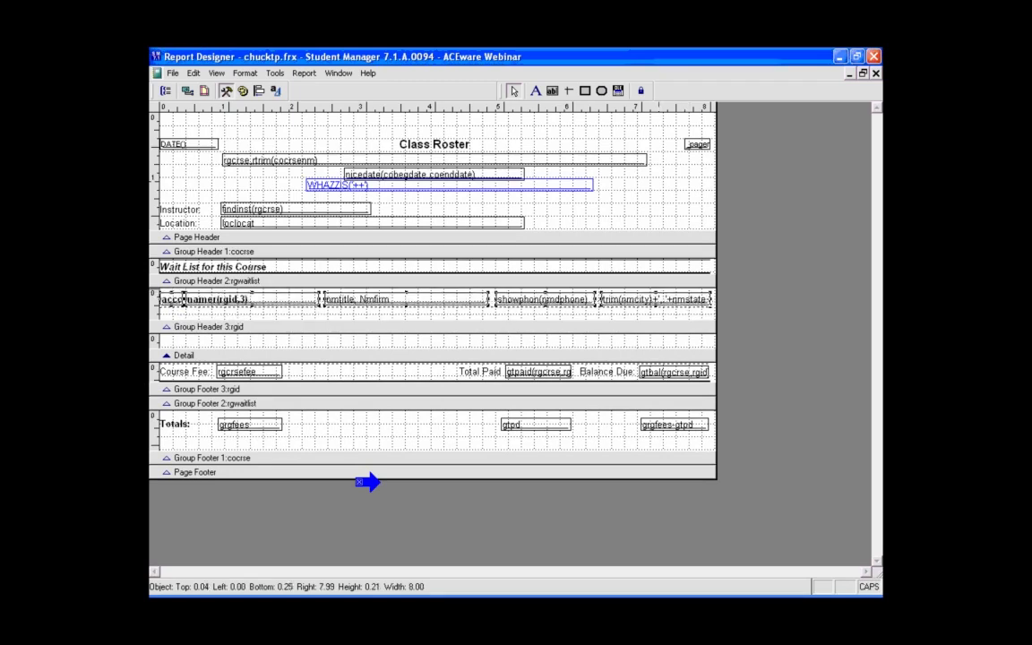
{"action": "key", "text": "Down"}
{"action": "key", "text": "Down"}
{"action": "key", "text": "Down"}
{"action": "key", "text": "Down"}
{"action": "key", "text": "Down"}
{"action": "key", "text": "Down"}
{"action": "key", "text": "Down"}
{"action": "key", "text": "Down"}
{"action": "key", "text": "Down"}
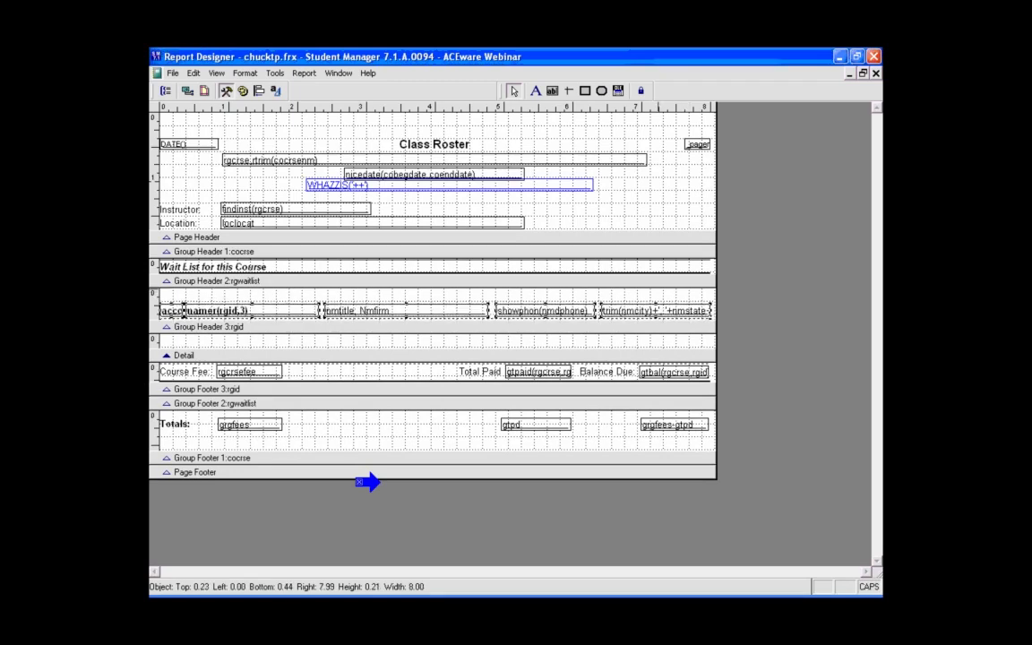
Add a NAME text label above the namer(rgid,3) field in the Group Header 3:rgid band, keeping its default object properties
{"action": "left_click", "coordinate": [536, 90]}
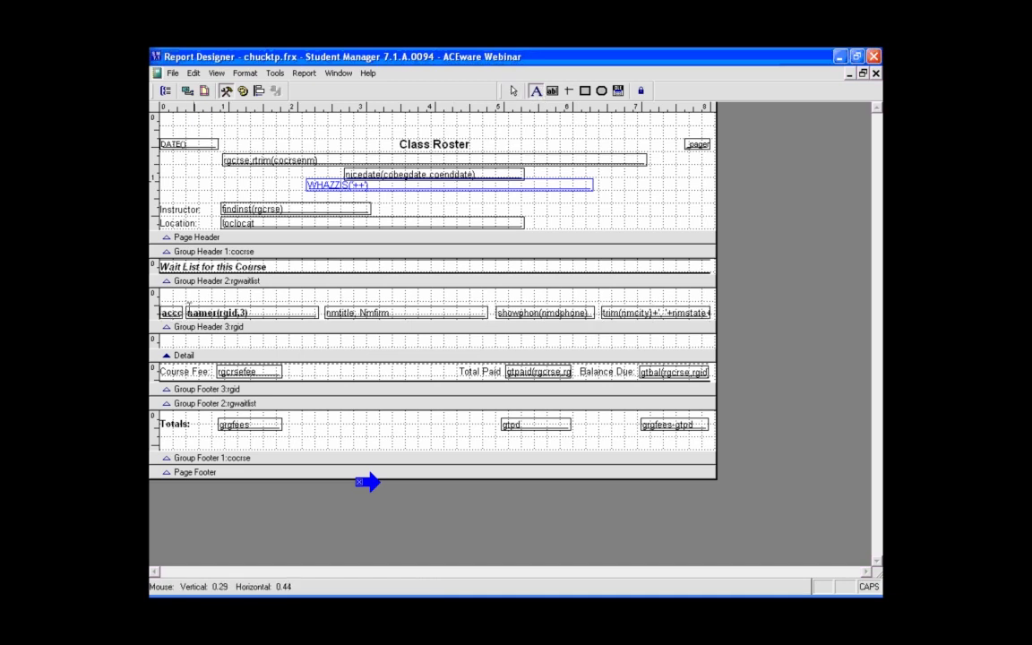
{"action": "left_click", "coordinate": [189, 294]}
{"action": "type", "text": "nAM"}
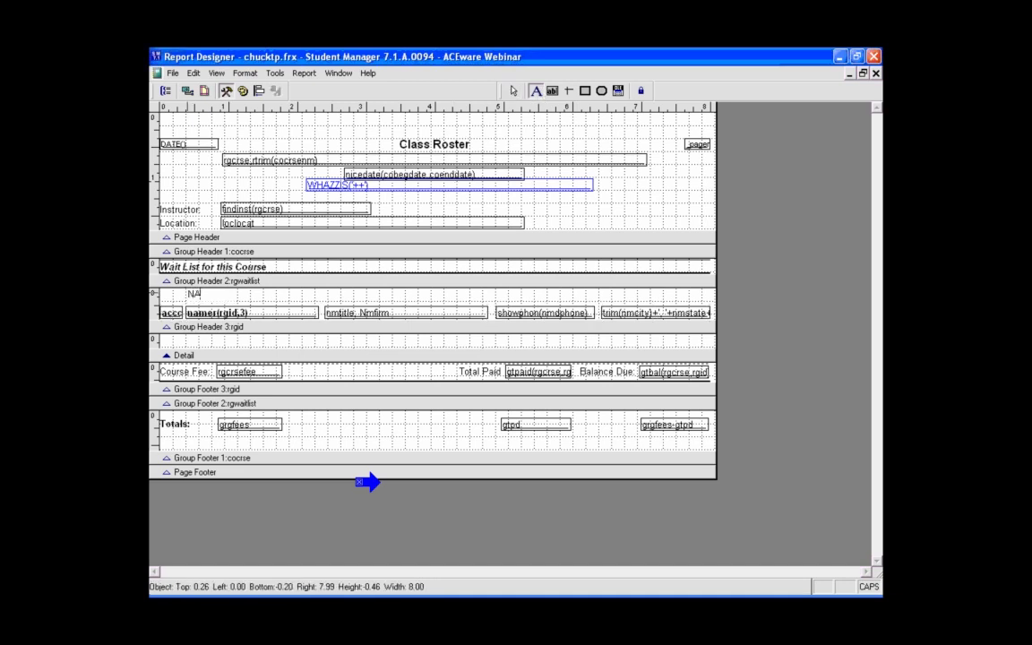
{"action": "double_click", "coordinate": [200, 294]}
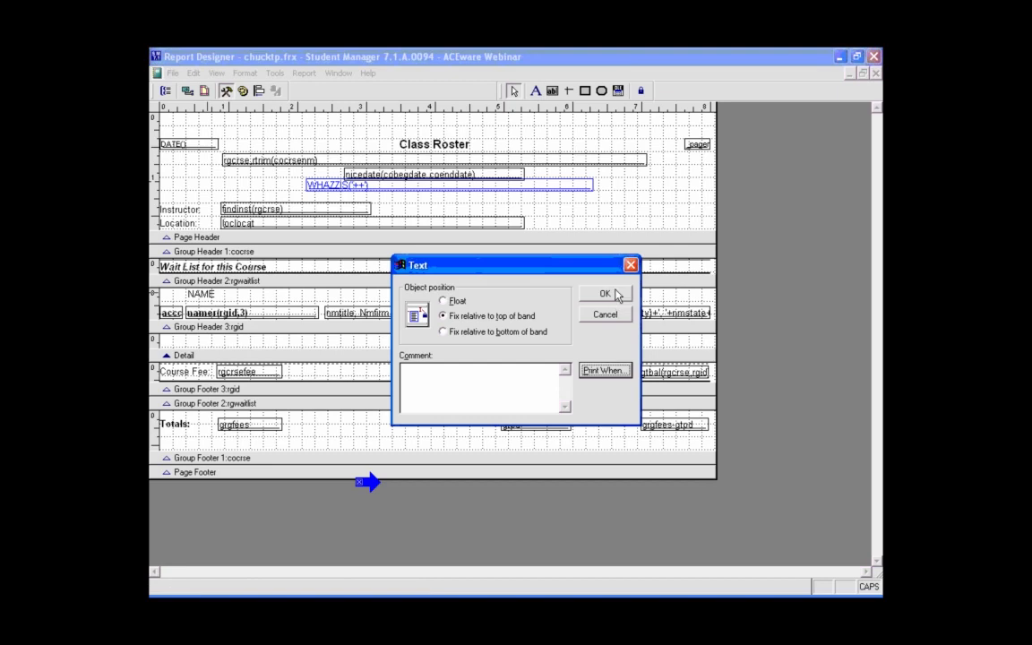
{"action": "left_click", "coordinate": [616, 295]}
Preview the report through to its last page and return to the layout
{"action": "key", "text": "ctrl+i"}
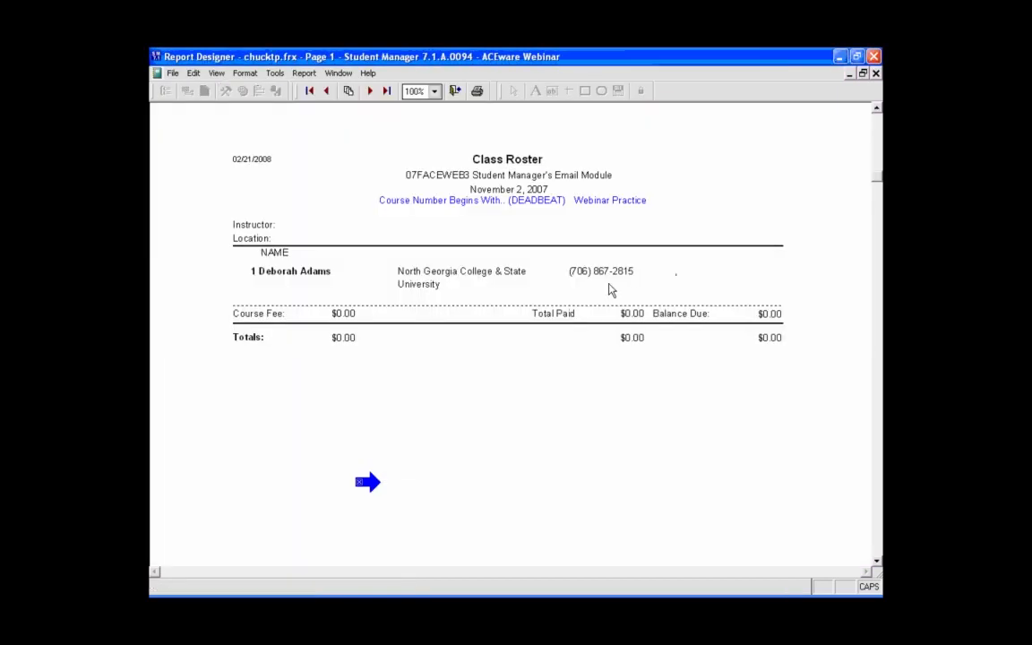
{"action": "left_click", "coordinate": [386, 90]}
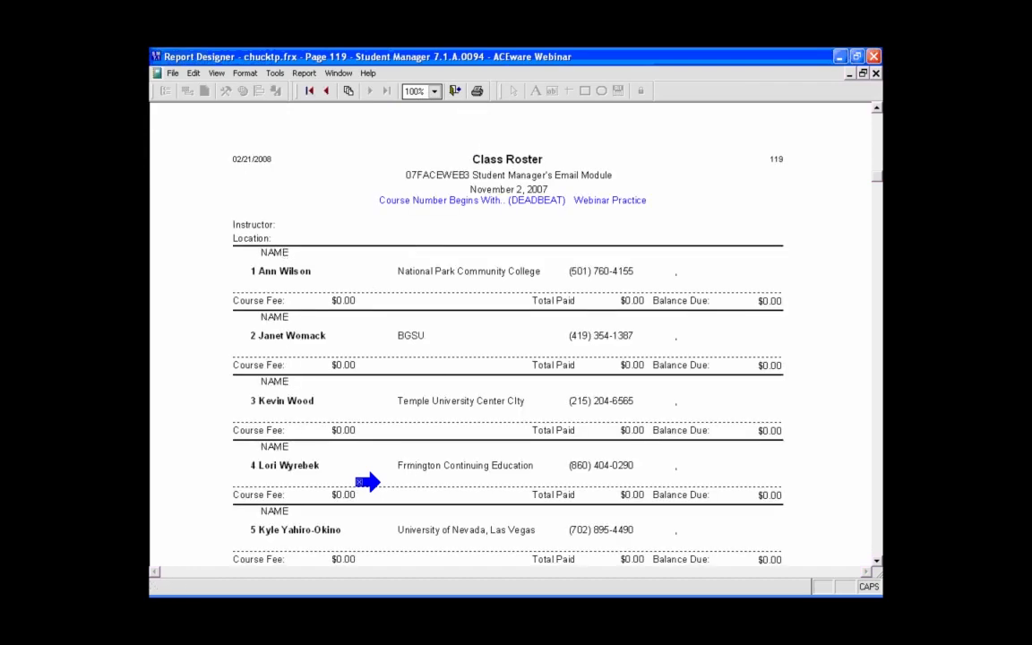
{"action": "key", "text": "Escape"}
Set the NAME label's Print When to not print repeated values, but also print in the first whole band of a new page/column
{"action": "double_click", "coordinate": [204, 299]}
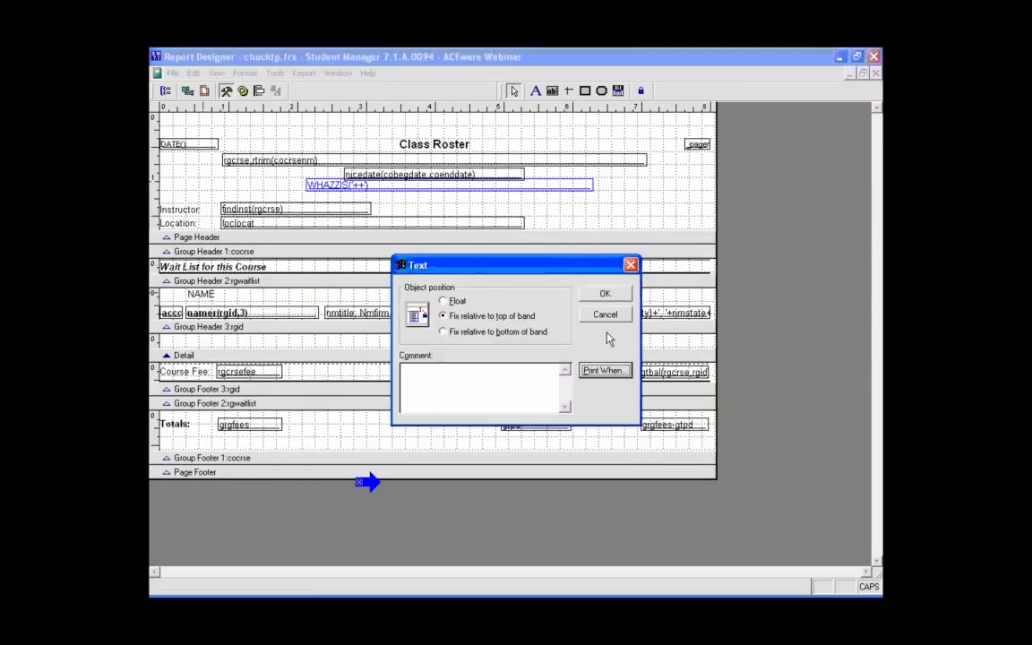
{"action": "left_click", "coordinate": [593, 370]}
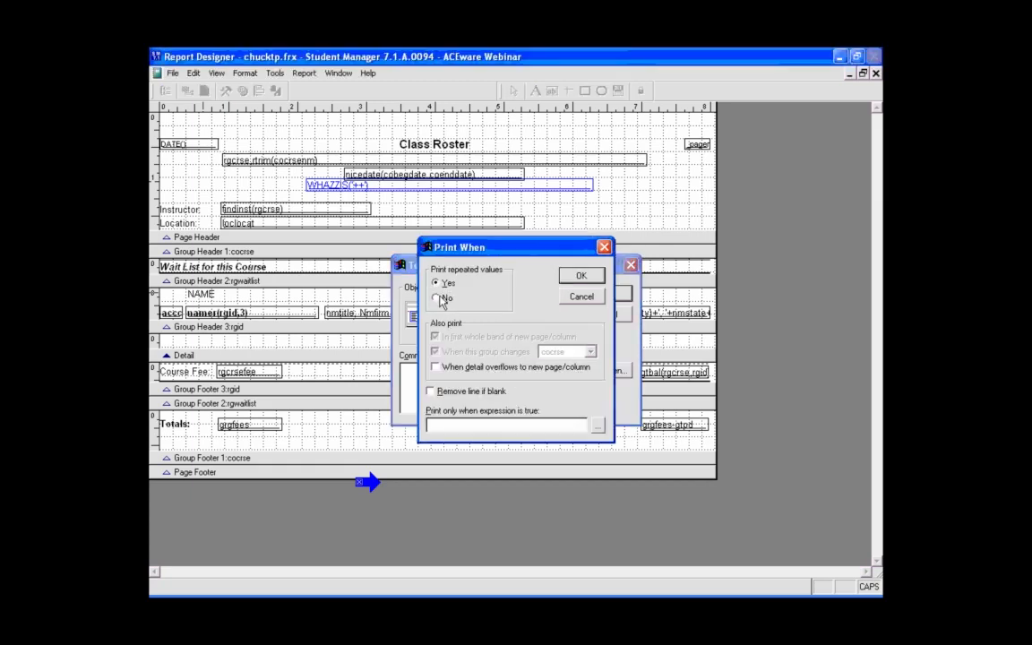
{"action": "left_click", "coordinate": [441, 298]}
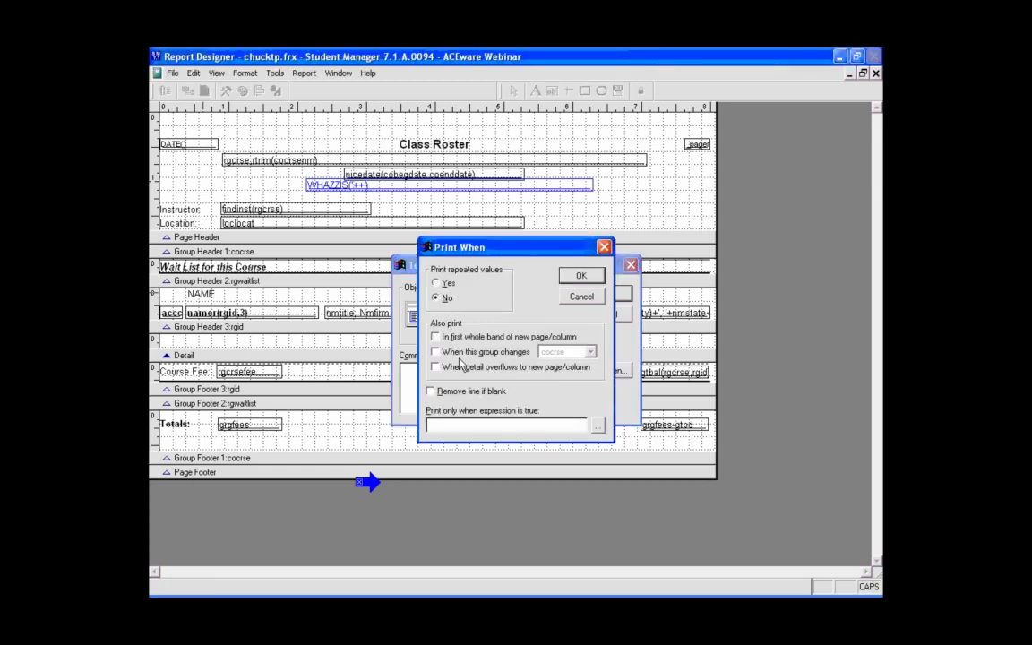
{"action": "left_click", "coordinate": [437, 340]}
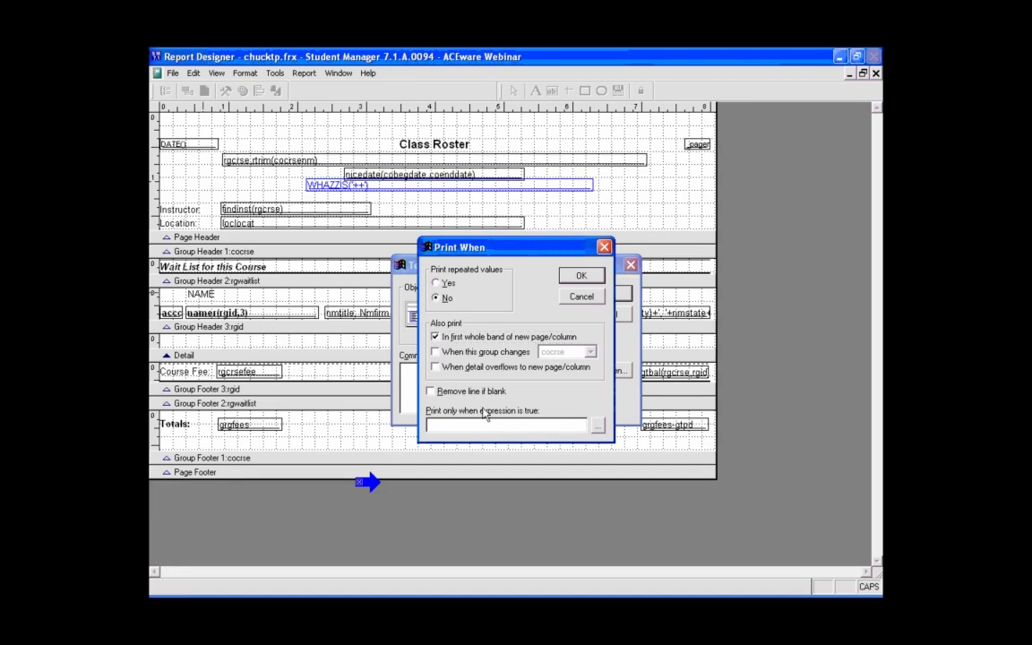
{"action": "left_click", "coordinate": [584, 278]}
{"action": "left_click", "coordinate": [594, 293]}
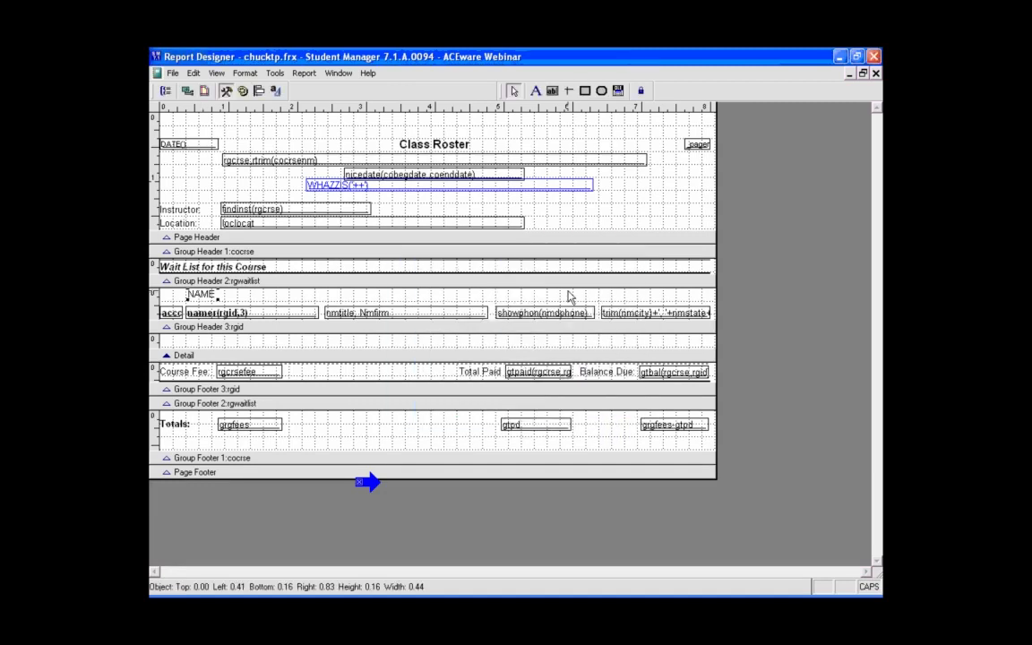
Preview the report, page forward to page 6 to check the NAME label, and return to the layout
{"action": "key", "text": "ctrl+i"}
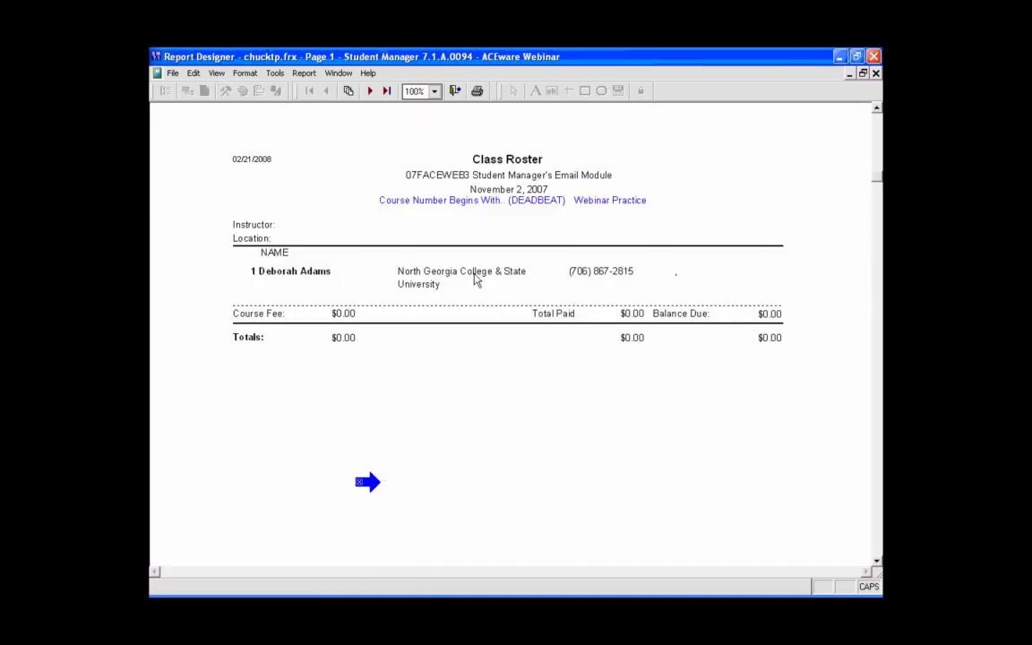
{"action": "left_click", "coordinate": [476, 280]}
{"action": "left_click", "coordinate": [370, 91]}
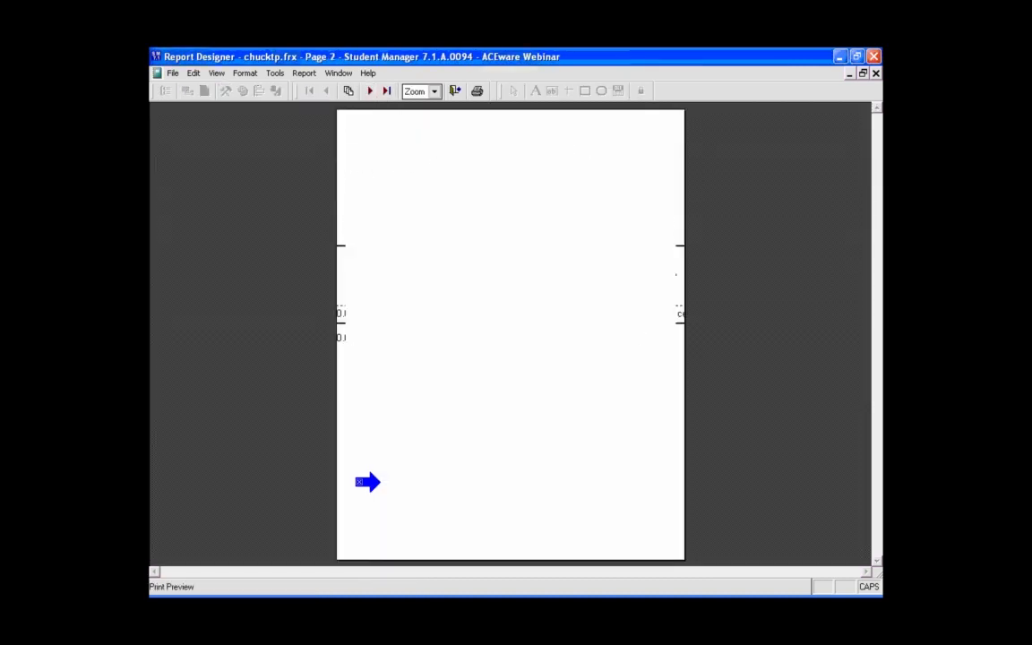
{"action": "left_click", "coordinate": [371, 91]}
{"action": "left_click", "coordinate": [370, 91]}
{"action": "left_click", "coordinate": [371, 91]}
{"action": "left_click", "coordinate": [370, 90]}
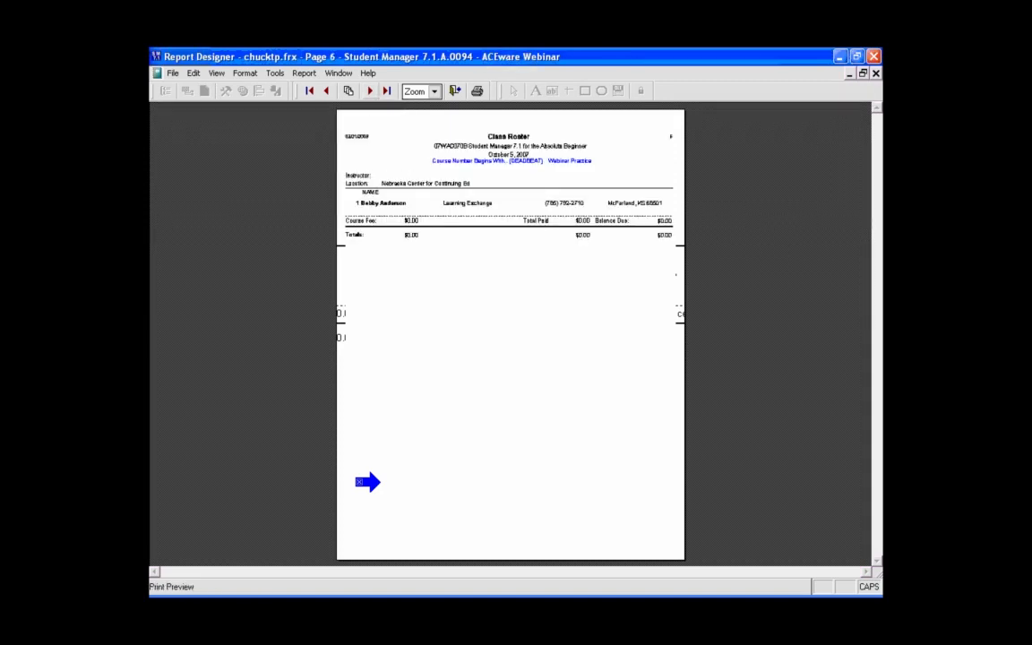
{"action": "key", "text": "Escape"}
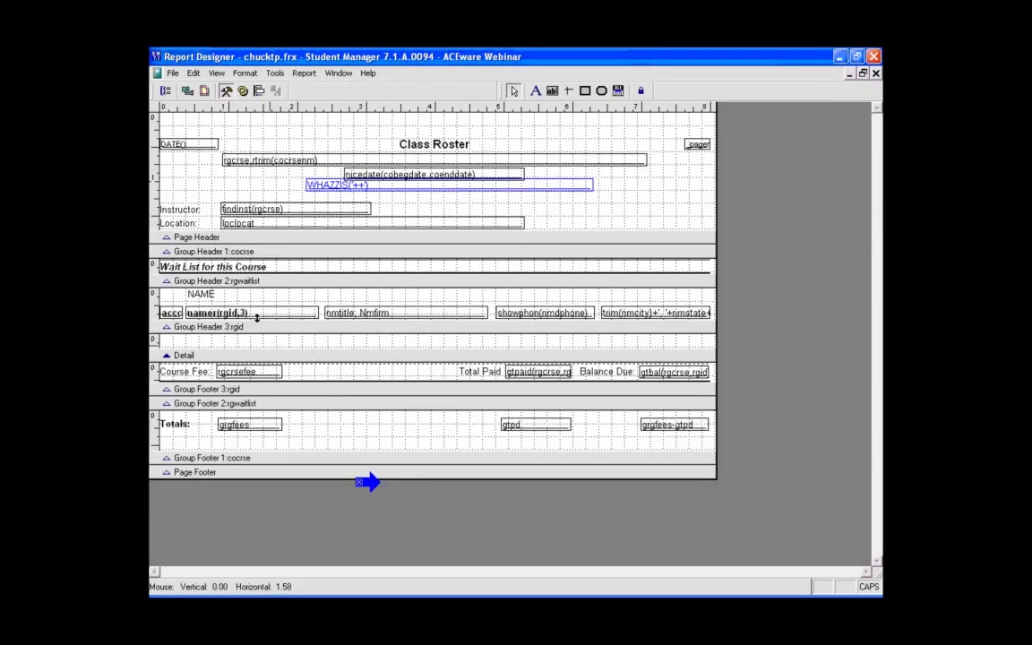
Review the NAME label's Print When settings and close them without changes
{"action": "left_click", "coordinate": [192, 295]}
{"action": "double_click", "coordinate": [193, 295]}
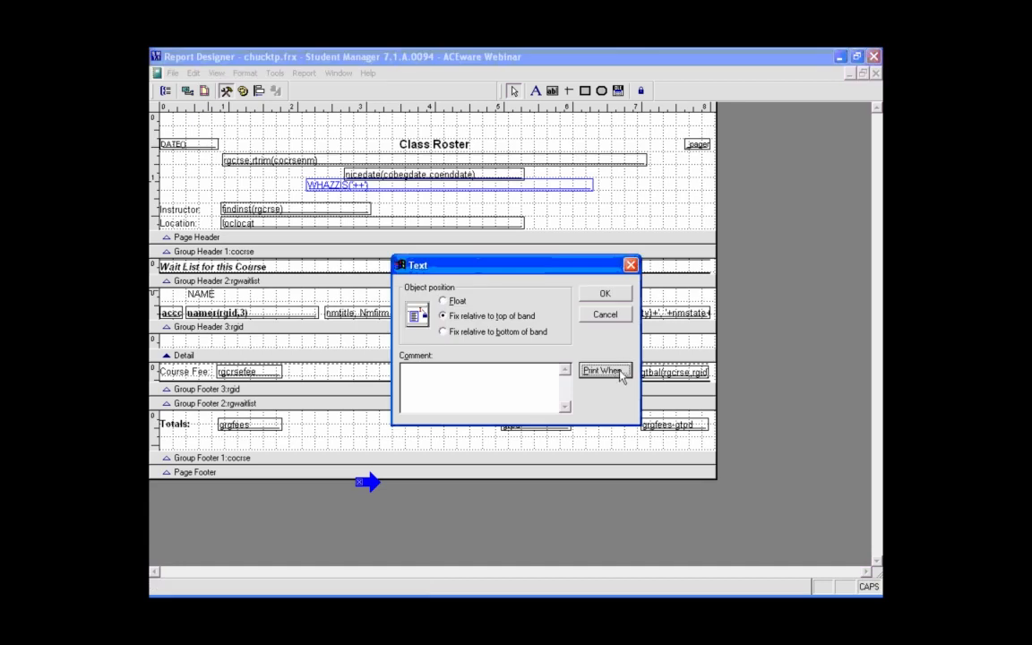
{"action": "left_click", "coordinate": [618, 372]}
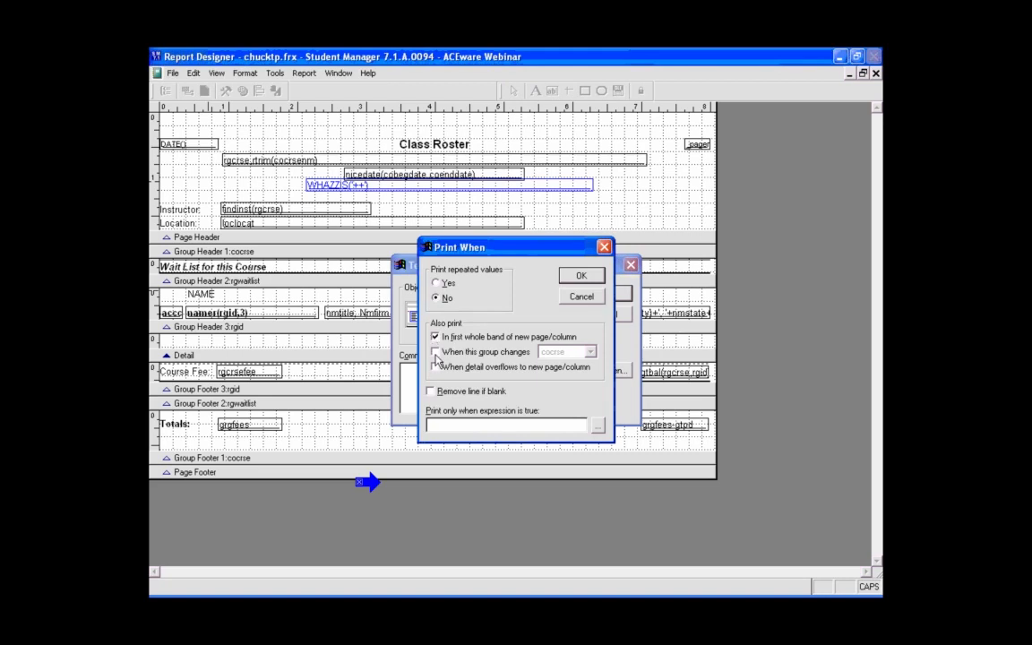
{"action": "left_click", "coordinate": [598, 279]}
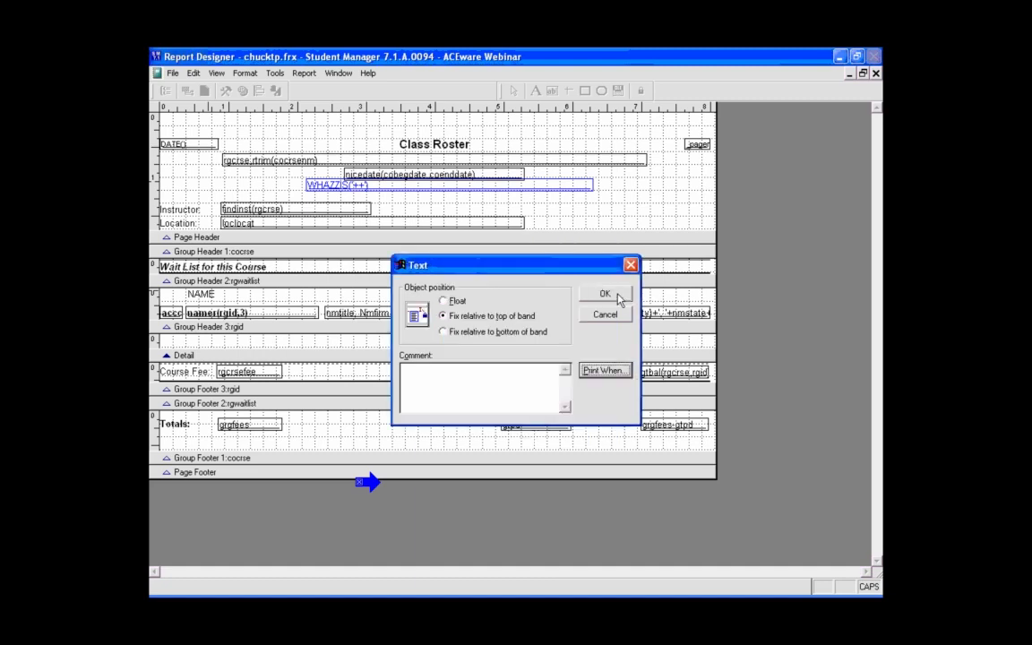
{"action": "left_click", "coordinate": [619, 299]}
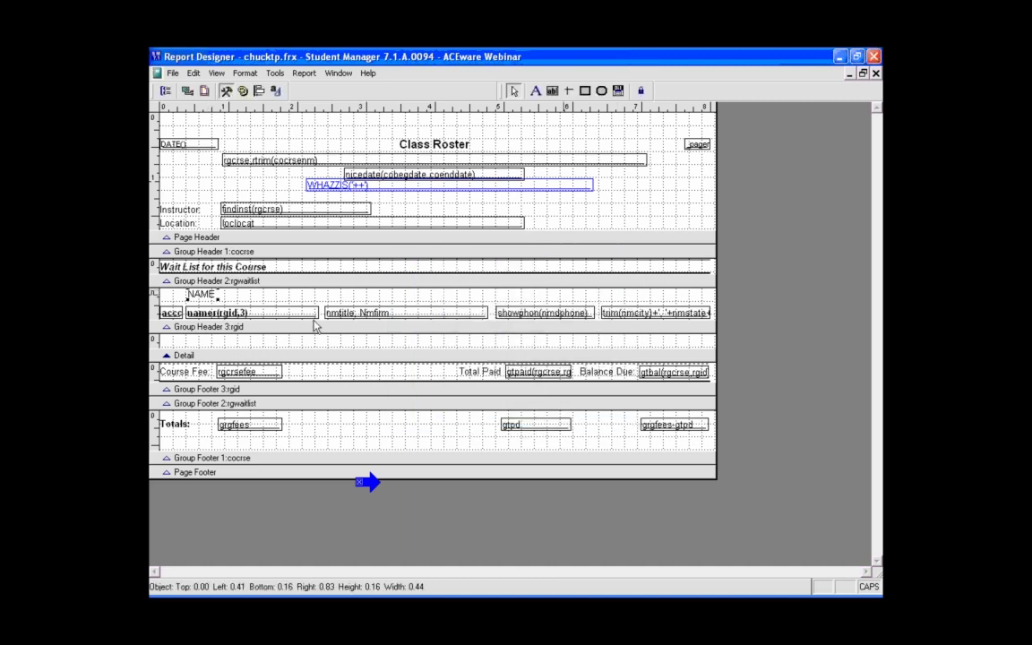
Disable printing the NAME label in the first whole band of a new page/column and set Print repeated values to Yes
{"action": "double_click", "coordinate": [198, 294]}
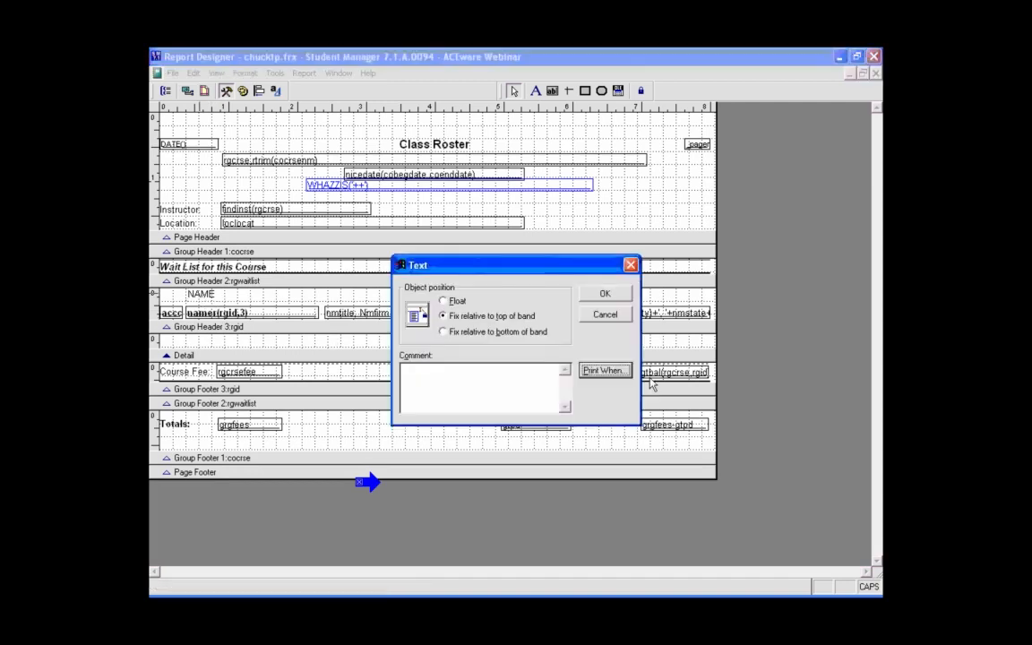
{"action": "left_click", "coordinate": [600, 372]}
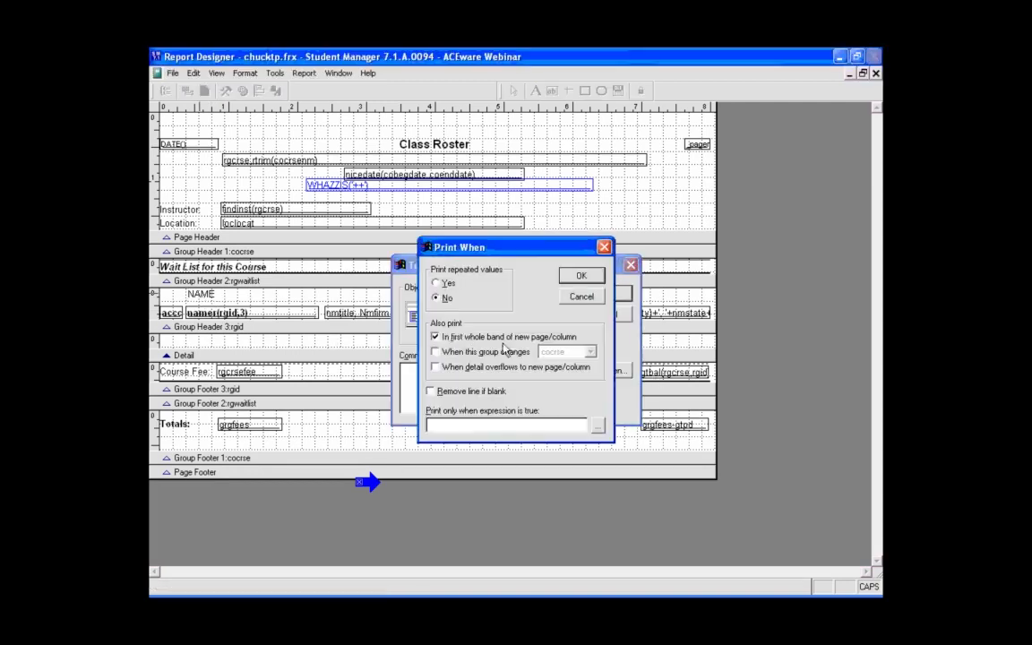
{"action": "left_click", "coordinate": [436, 338]}
{"action": "left_click", "coordinate": [436, 283]}
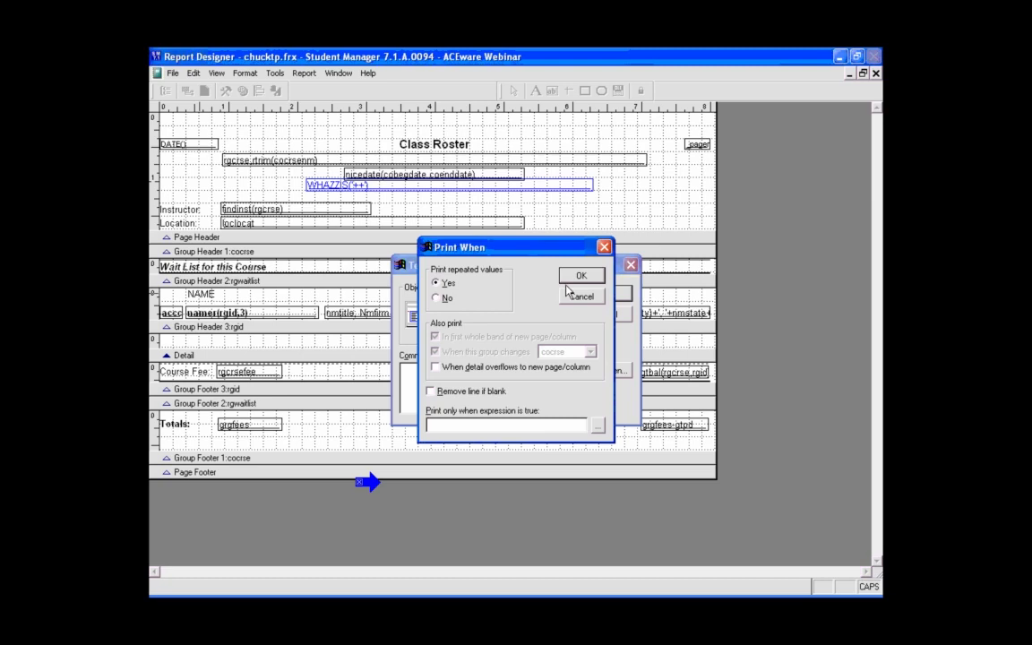
{"action": "left_click", "coordinate": [580, 282]}
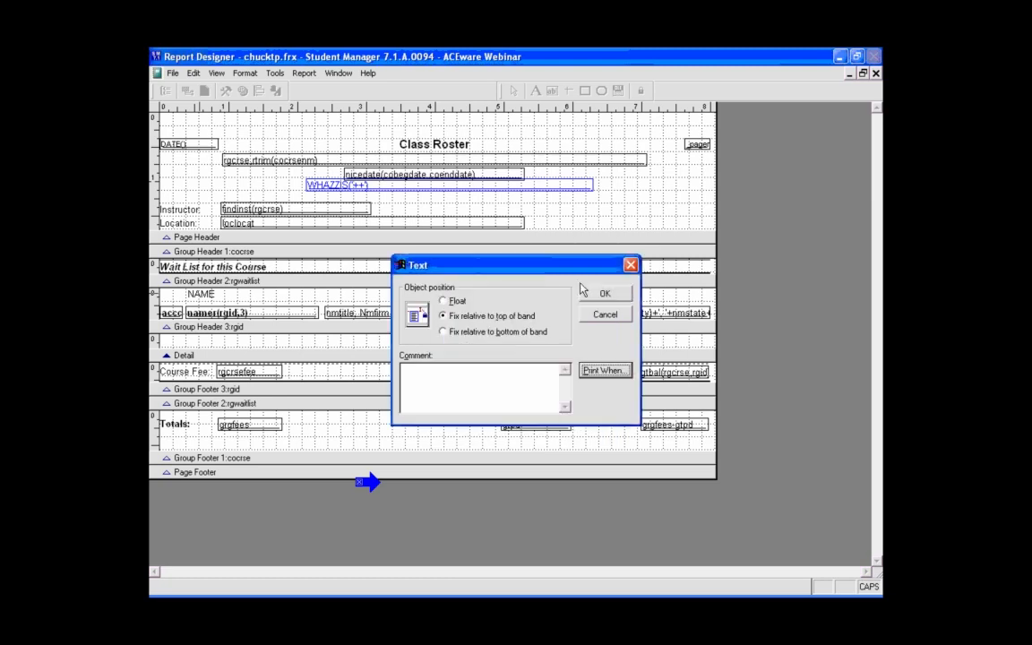
Set the NAME label's Print repeated values to No with no Also print options, preview the report, and return to the layout
{"action": "left_click", "coordinate": [603, 373]}
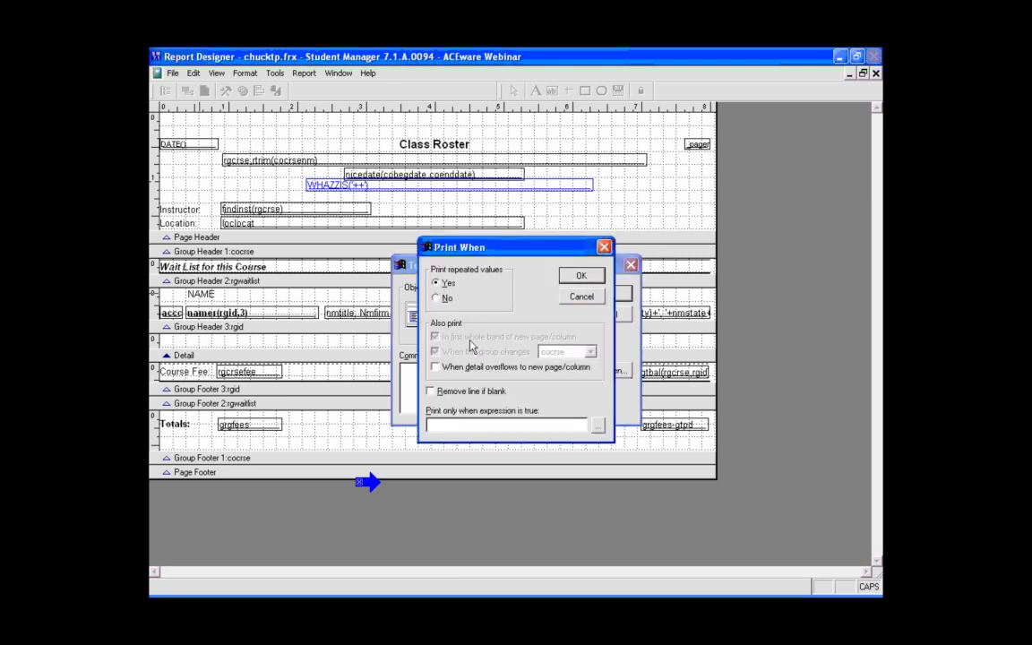
{"action": "left_click", "coordinate": [437, 298]}
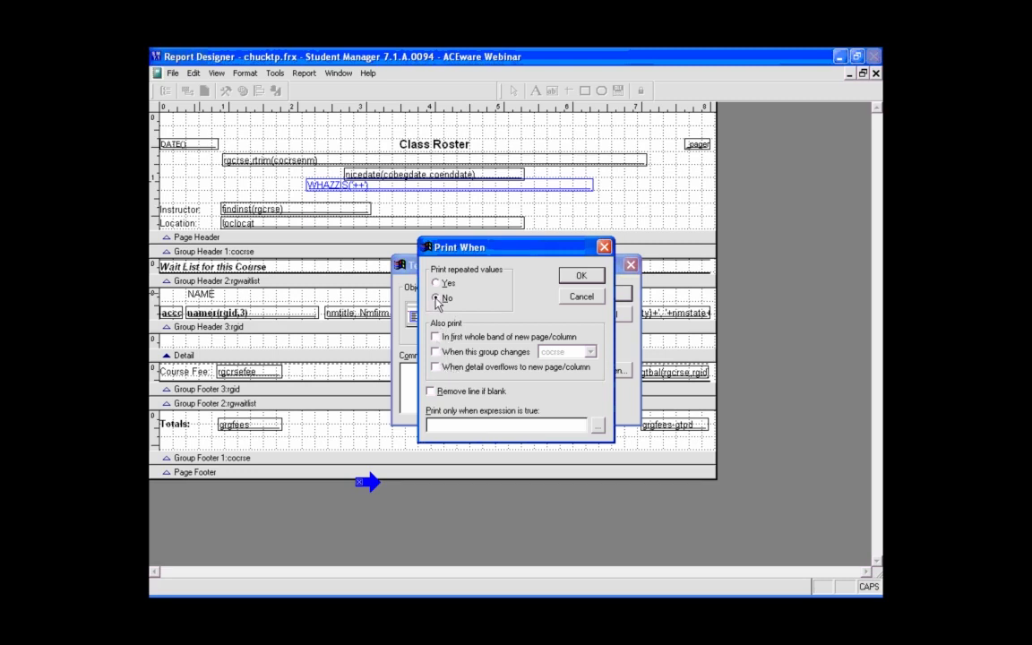
{"action": "left_click", "coordinate": [581, 275]}
{"action": "key", "text": "Return"}
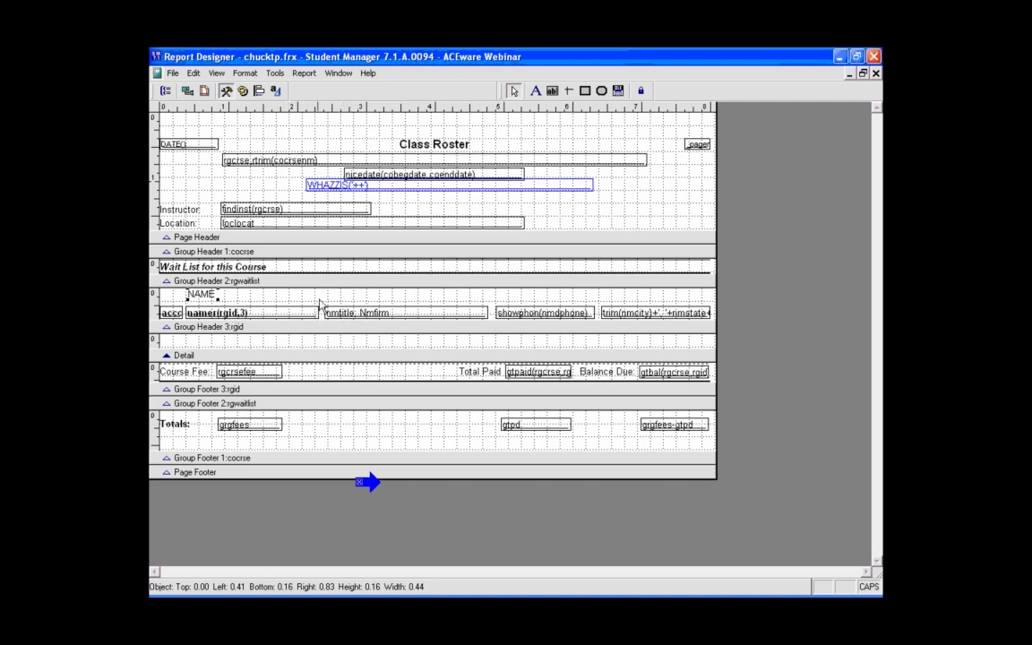
{"action": "key", "text": "ctrl+i"}
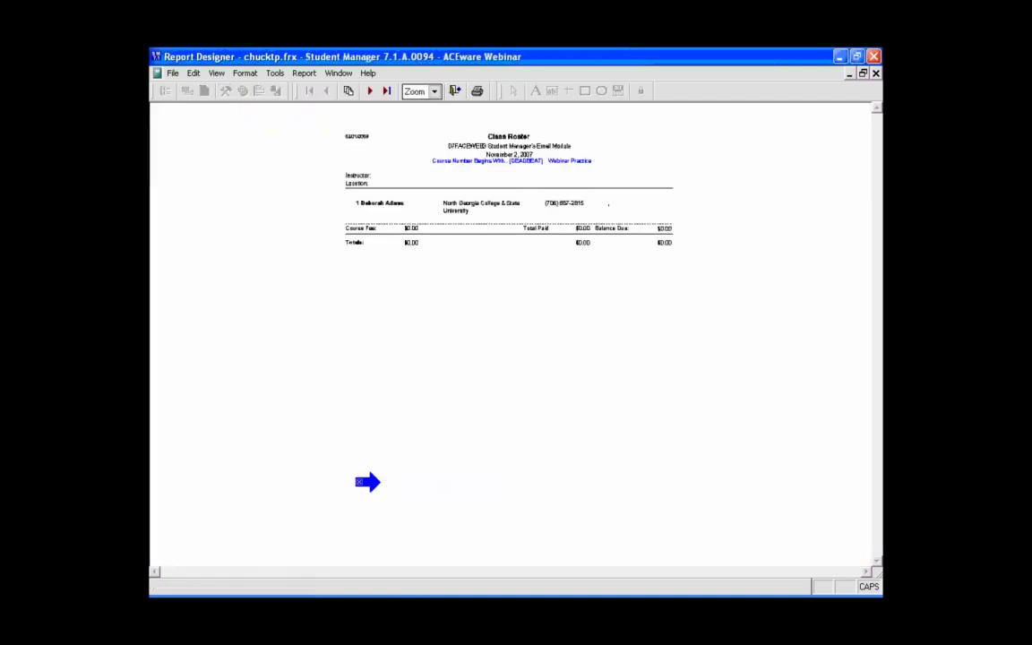
{"action": "key", "text": "Escape"}
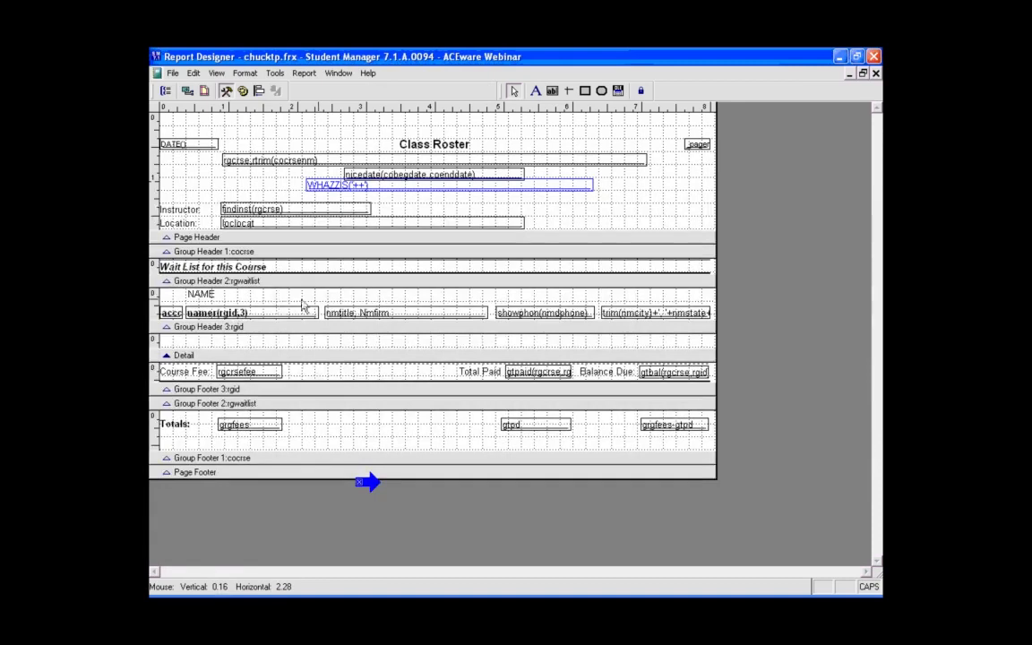
Review the Group Header 1:cocrse band's settings and close them without changes
{"action": "double_click", "coordinate": [261, 252]}
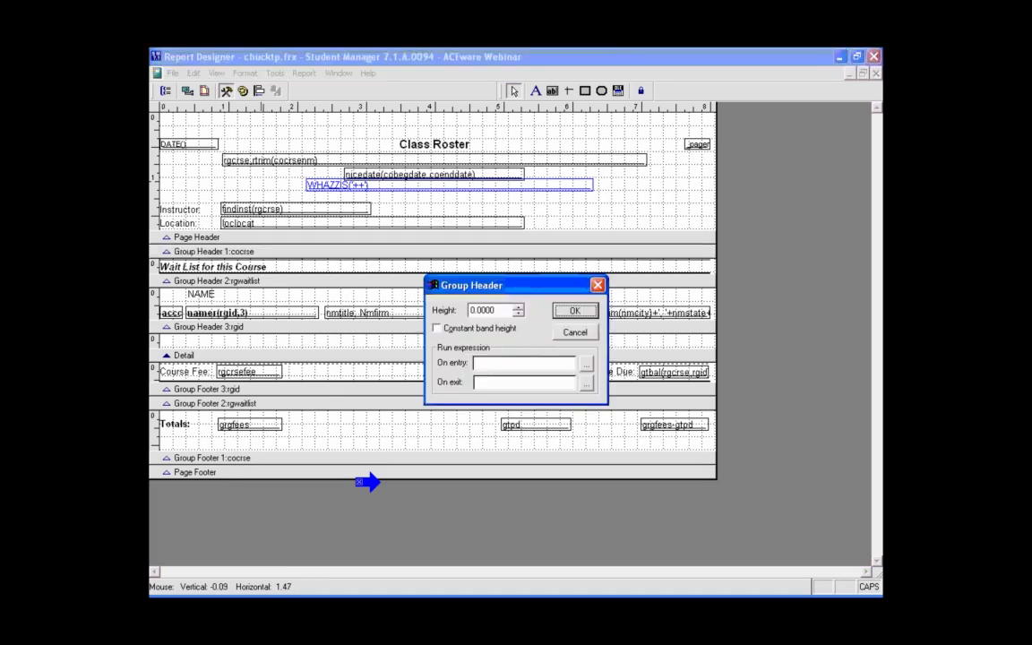
{"action": "left_click", "coordinate": [575, 311]}
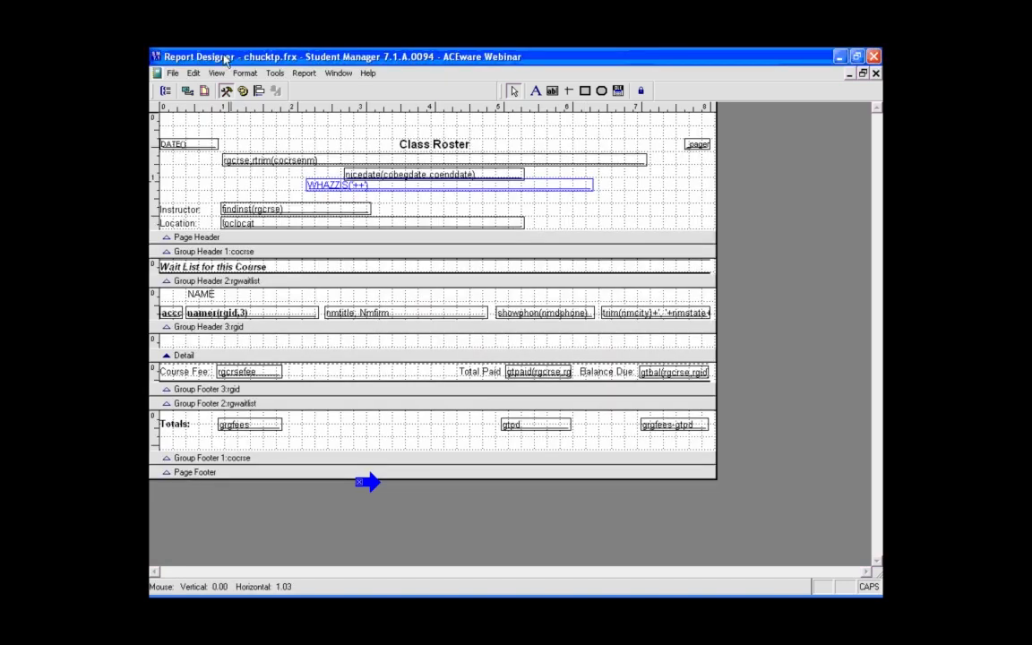
Review the cocrse group's data grouping properties, accept them, and decline discarding the report's changes
{"action": "left_click", "coordinate": [165, 90]}
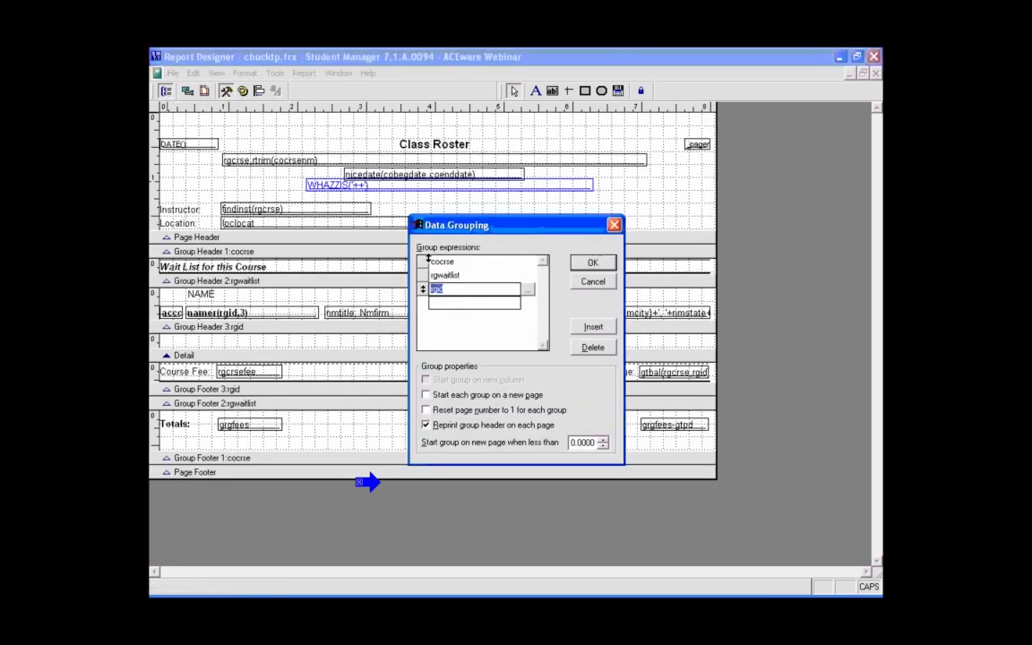
{"action": "left_click", "coordinate": [428, 260]}
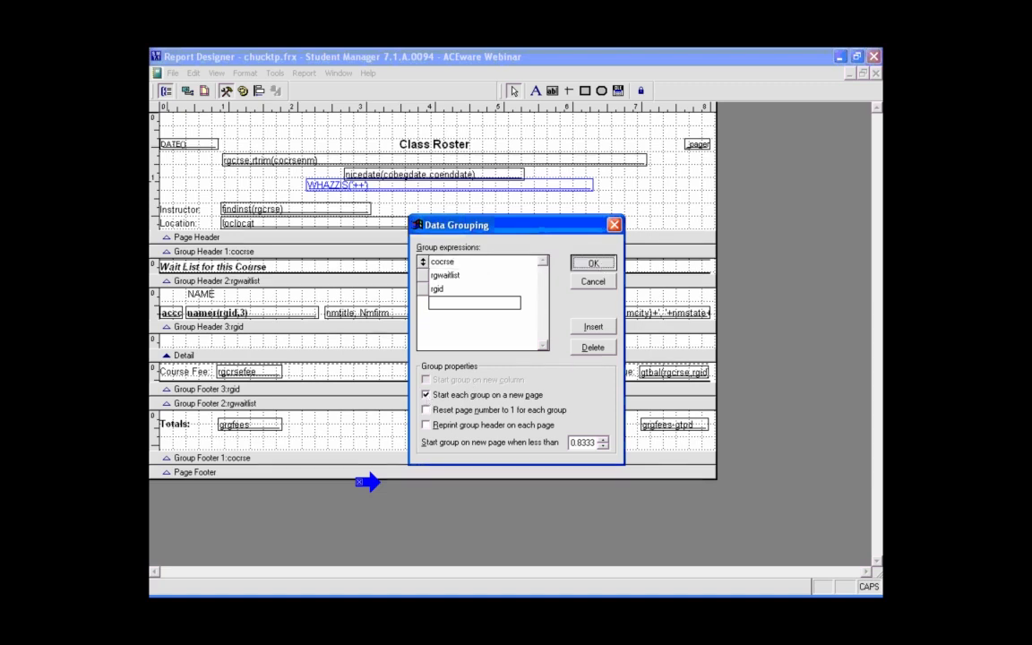
{"action": "left_click", "coordinate": [592, 261]}
{"action": "key", "text": "Escape"}
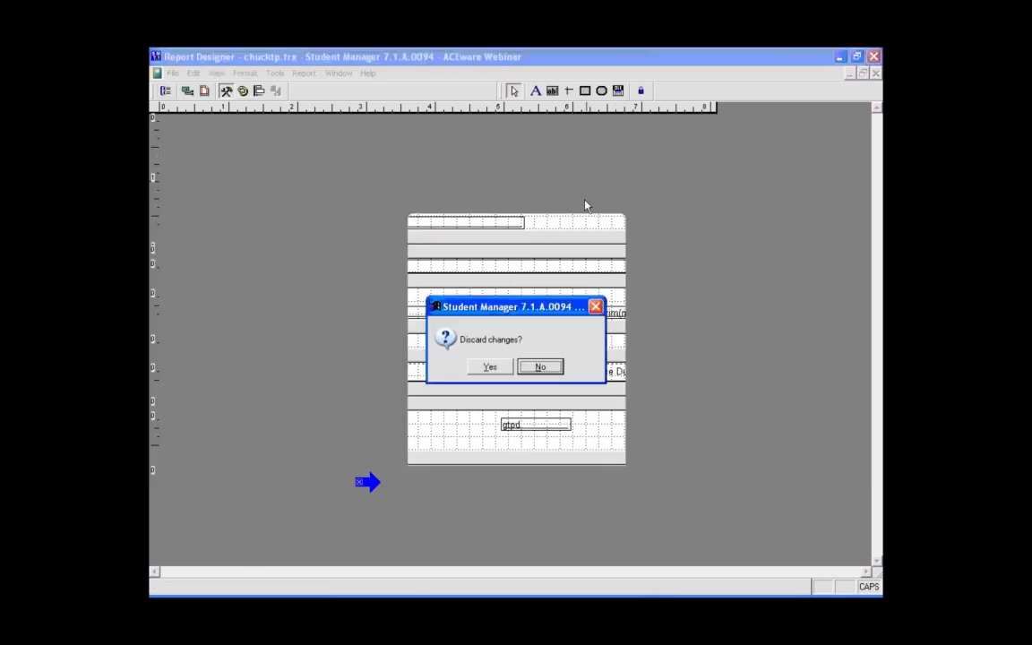
{"action": "left_click", "coordinate": [541, 368]}
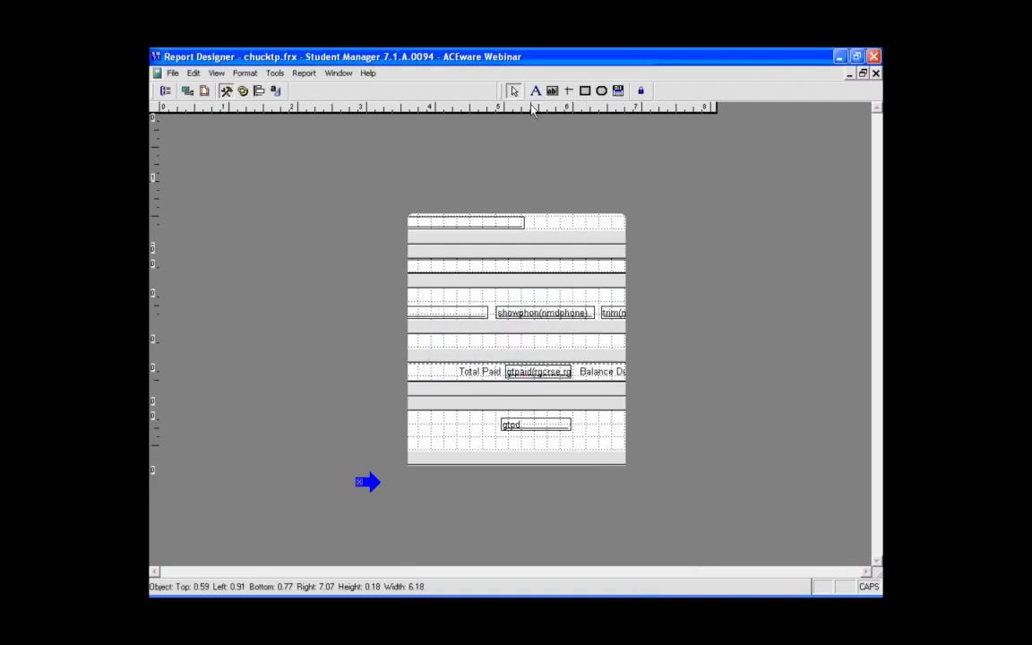
Close the report layout, page through the resulting Class Roster preview up to page 6, and exit the preview
{"action": "left_click", "coordinate": [174, 74]}
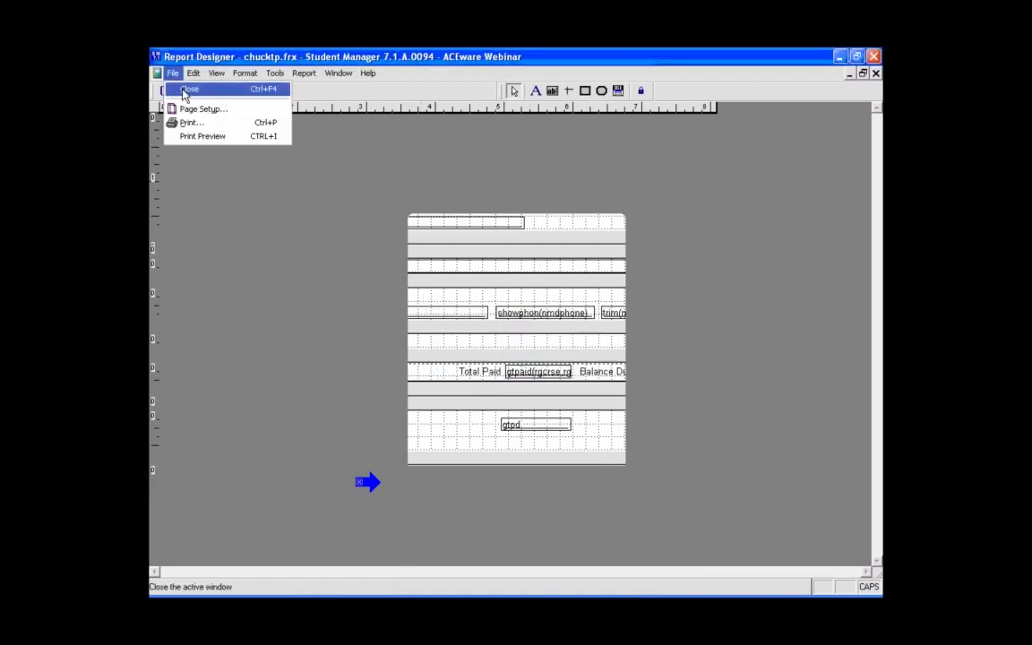
{"action": "left_click", "coordinate": [184, 88]}
{"action": "left_click", "coordinate": [460, 367]}
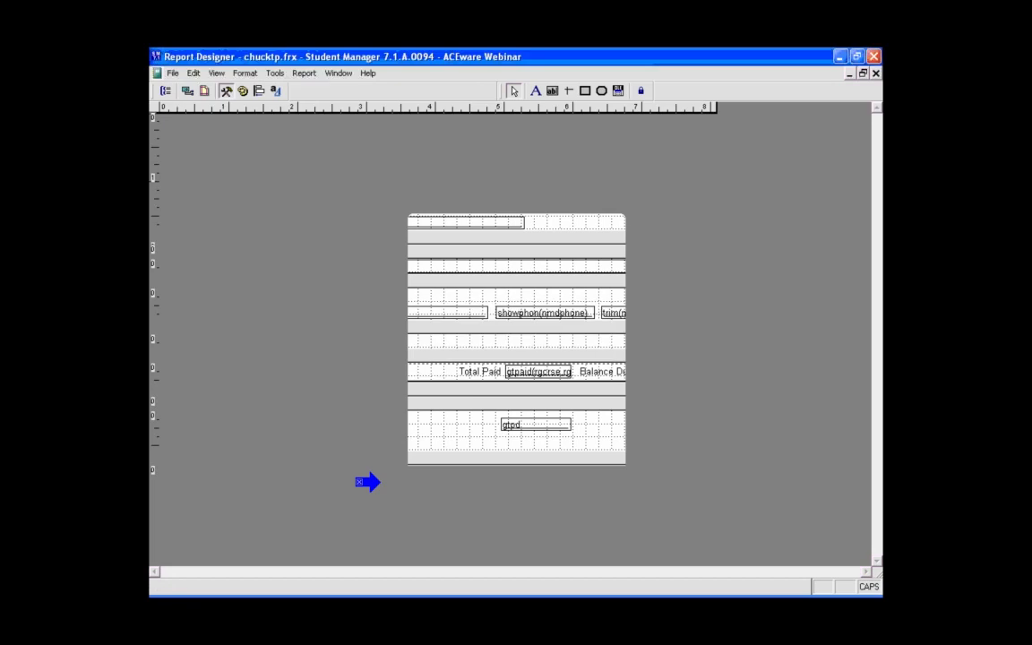
{"action": "left_click", "coordinate": [519, 447]}
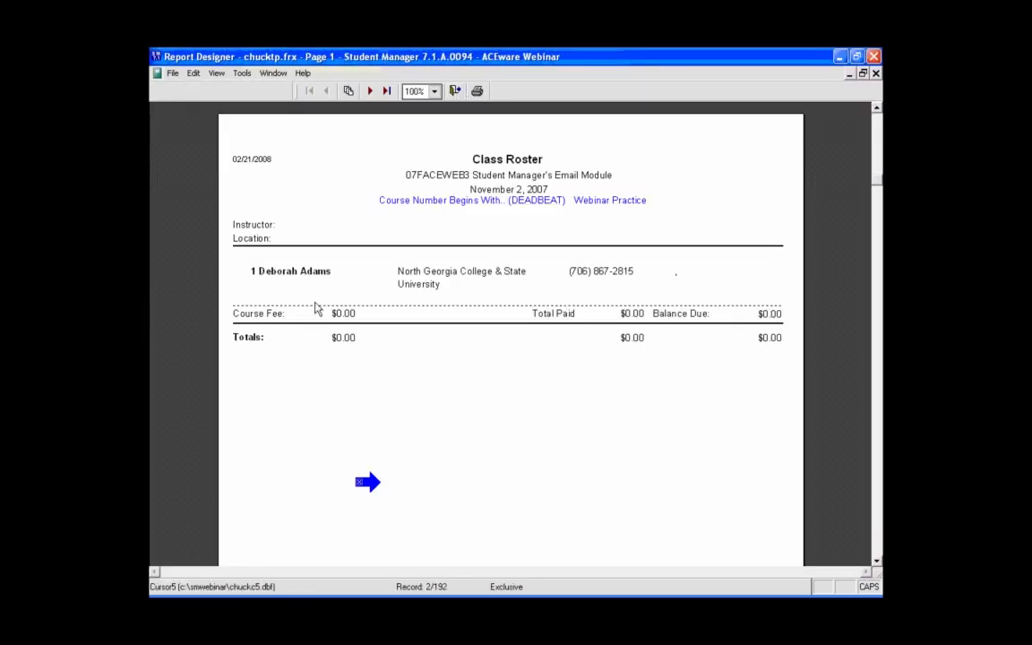
{"action": "left_click", "coordinate": [371, 91]}
{"action": "left_click", "coordinate": [371, 92]}
{"action": "left_click", "coordinate": [371, 92]}
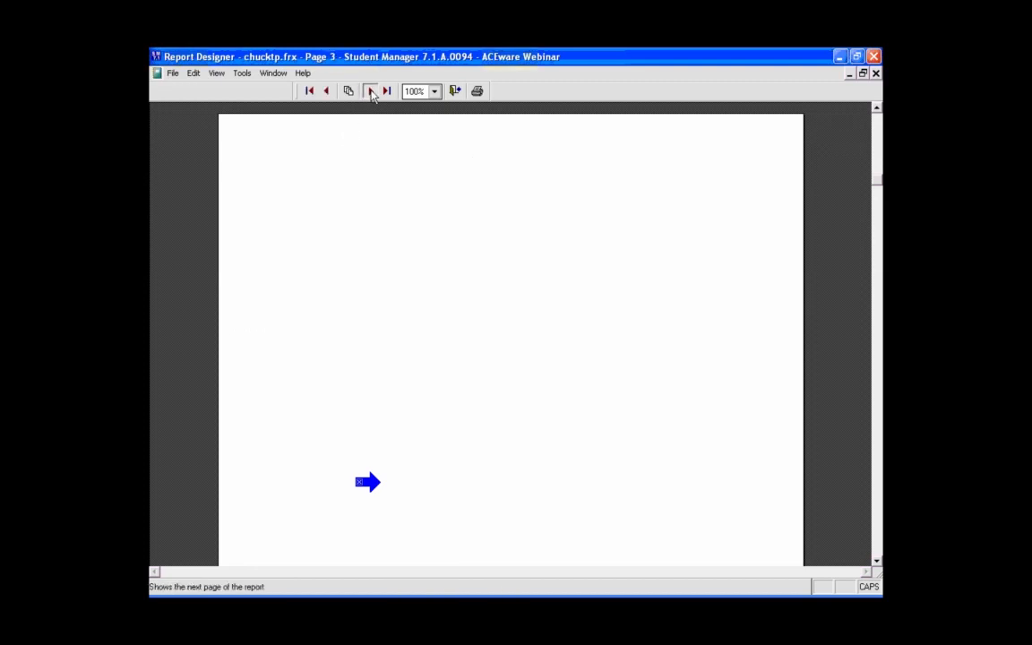
{"action": "left_click", "coordinate": [371, 91]}
{"action": "left_click", "coordinate": [371, 91]}
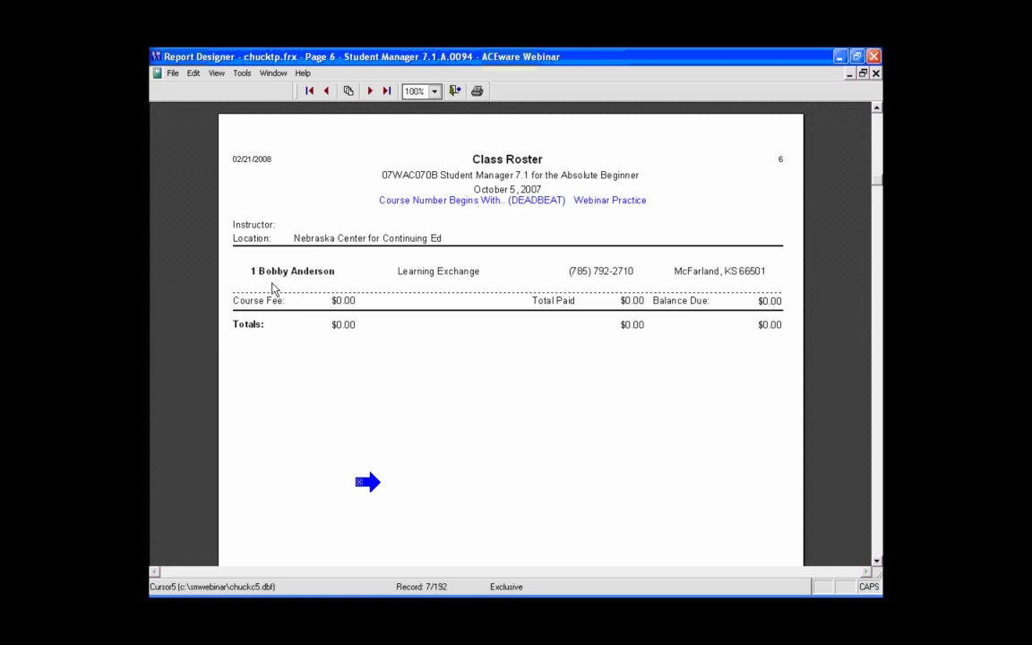
{"action": "left_click", "coordinate": [459, 93]}
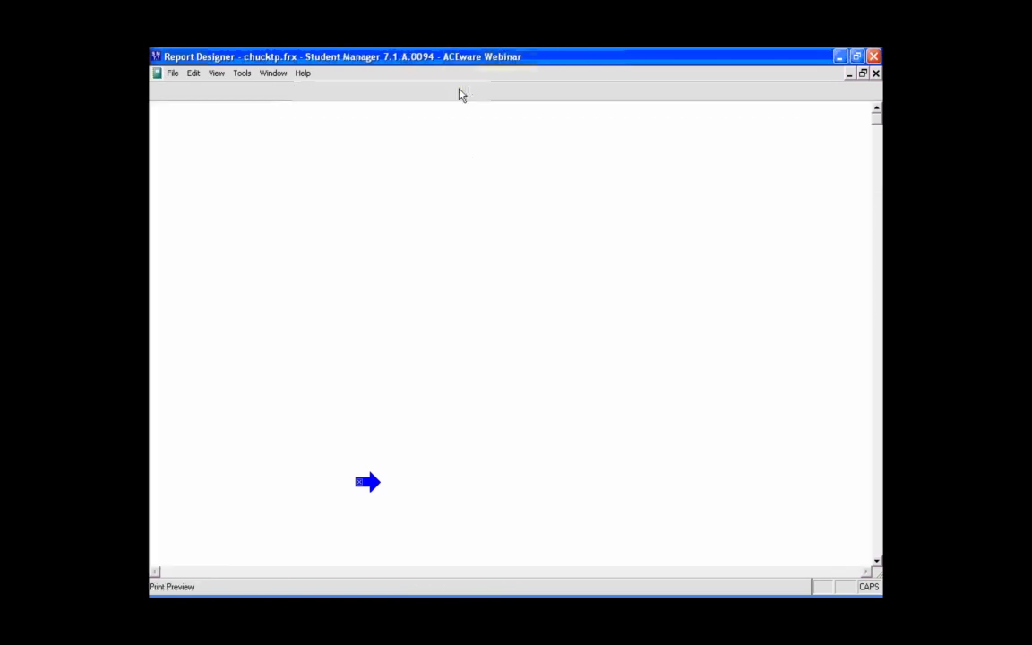
{"action": "left_click", "coordinate": [536, 355]}
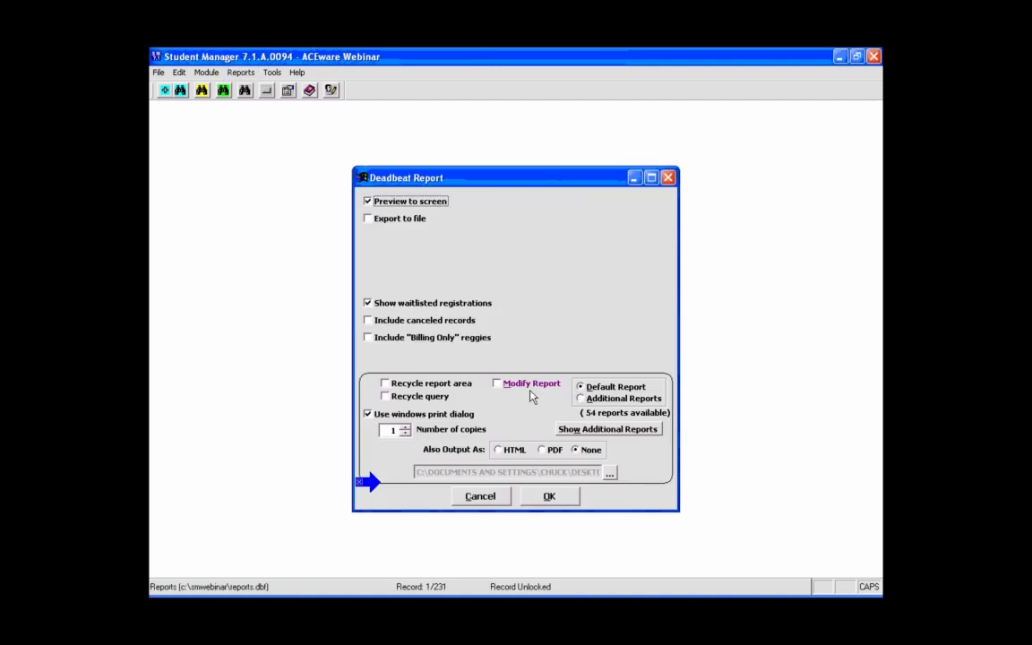
Set the Deadbeat Report to modify an additional report and continue to the query list
{"action": "left_click", "coordinate": [500, 384]}
{"action": "left_click", "coordinate": [580, 399]}
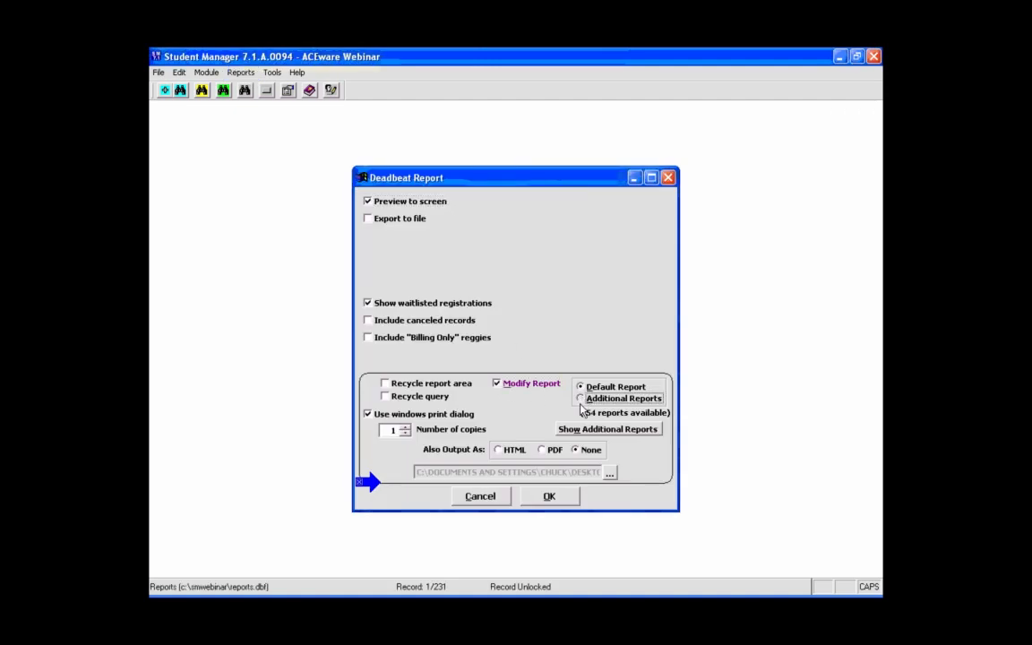
{"action": "left_click", "coordinate": [545, 498]}
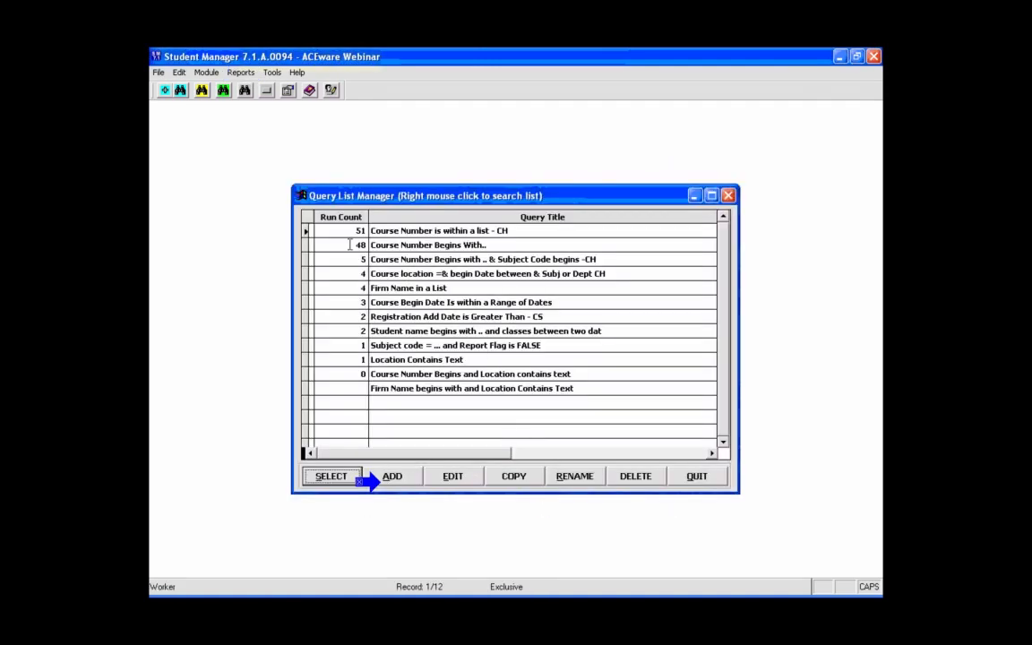
Run the Course Number Begins With.. query for 07, create the DUE and PAID amounts, and open the Webinar Practice report layout
{"action": "left_click", "coordinate": [350, 244]}
{"action": "left_click", "coordinate": [332, 478]}
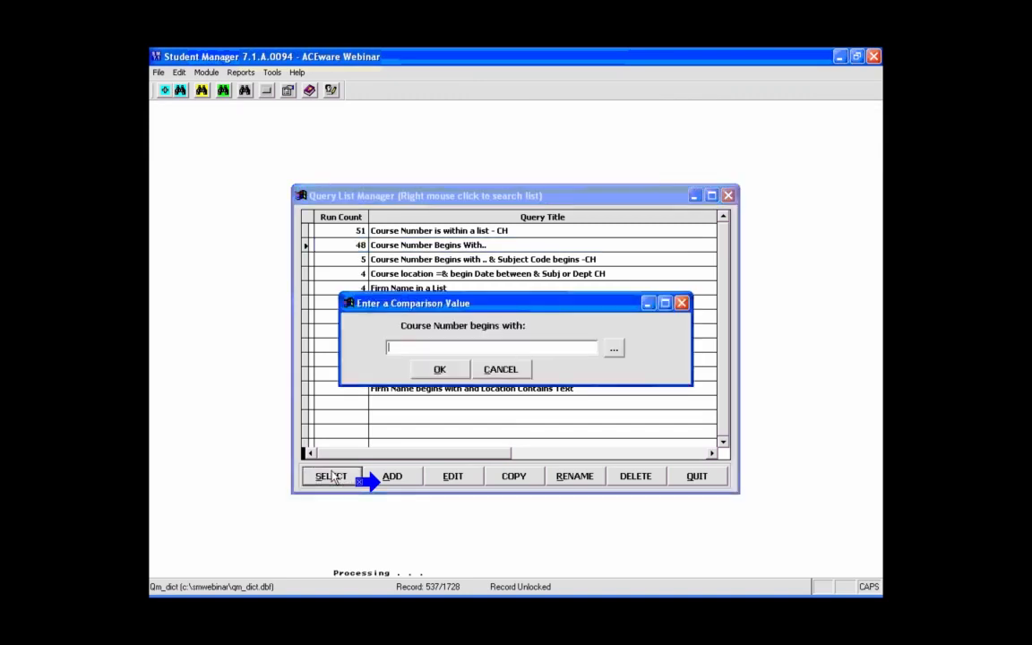
{"action": "type", "text": "07"}
{"action": "key", "text": "Return"}
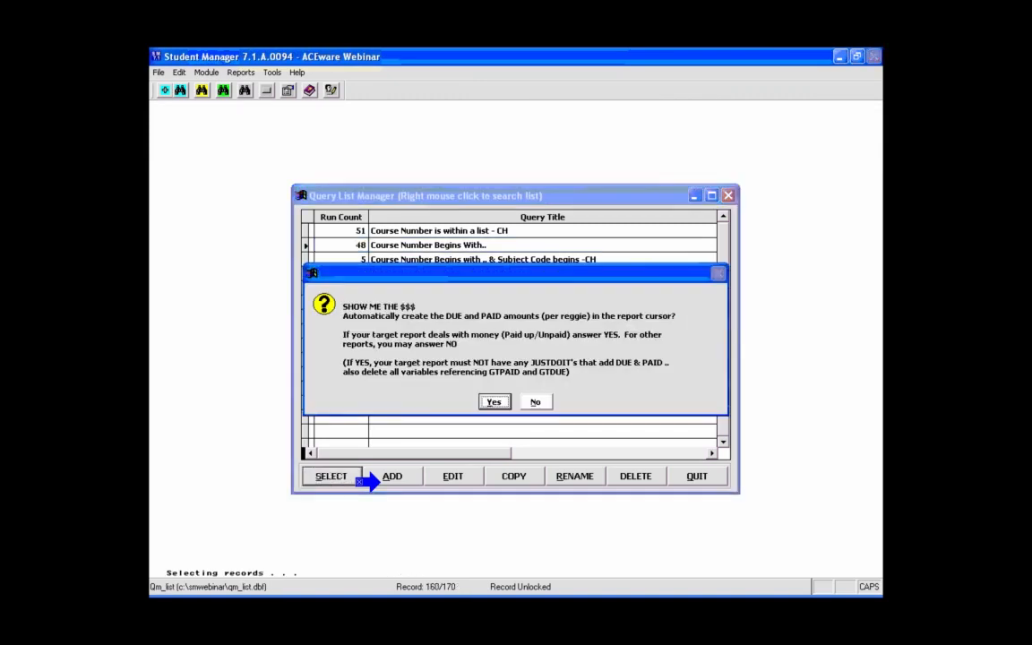
{"action": "left_click", "coordinate": [495, 403]}
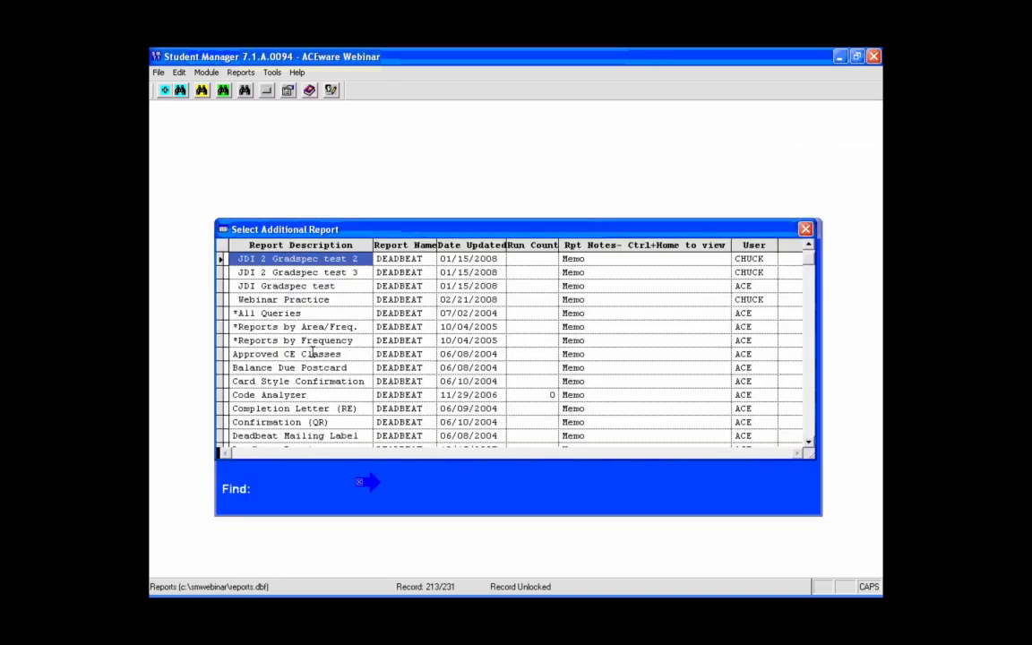
{"action": "left_click", "coordinate": [289, 301]}
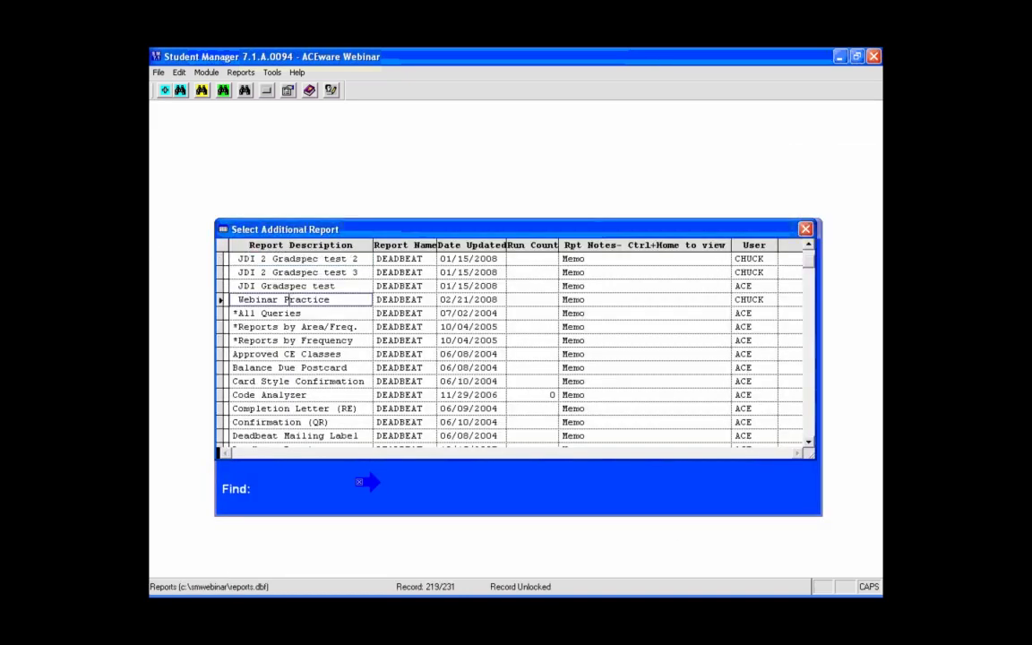
{"action": "double_click", "coordinate": [289, 301]}
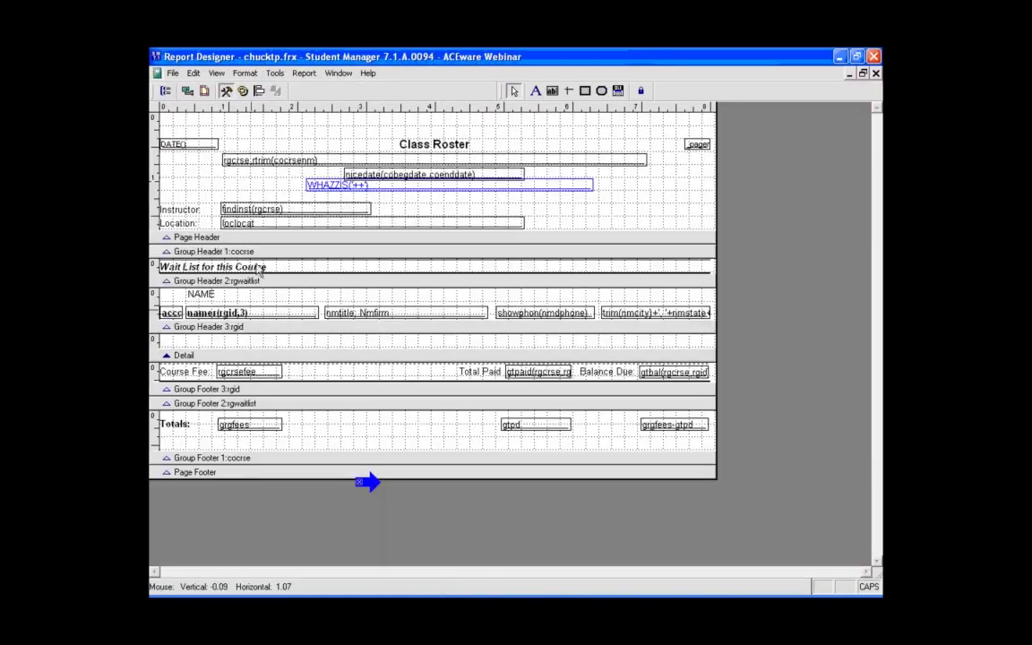
Turn off starting each cocrse group on a new page, preview the report, and return to the layout
{"action": "double_click", "coordinate": [257, 252]}
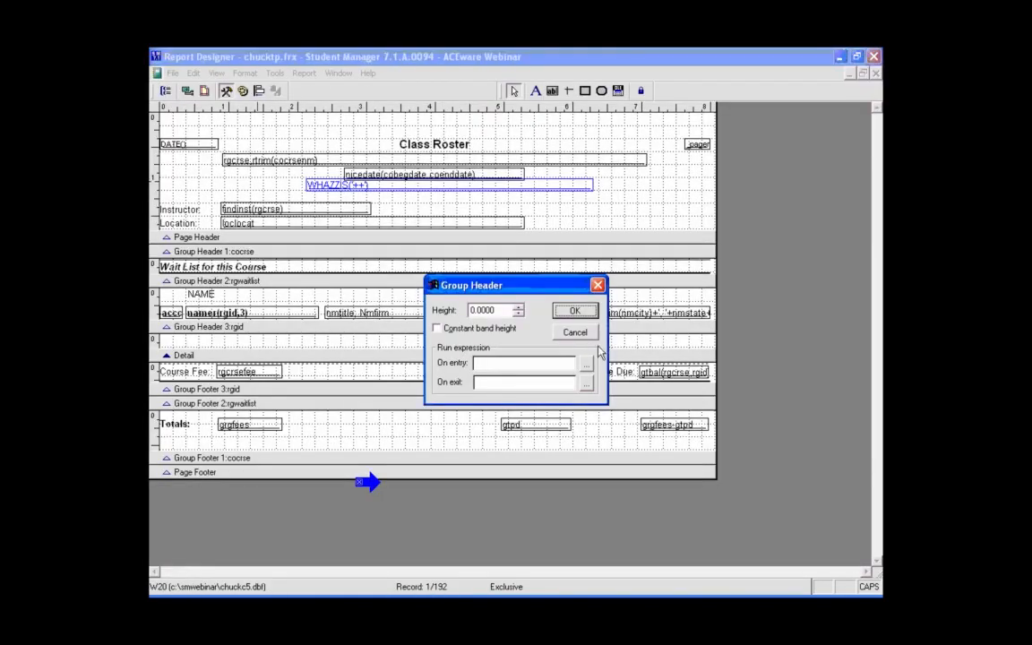
{"action": "left_click", "coordinate": [575, 333]}
{"action": "left_click", "coordinate": [166, 91]}
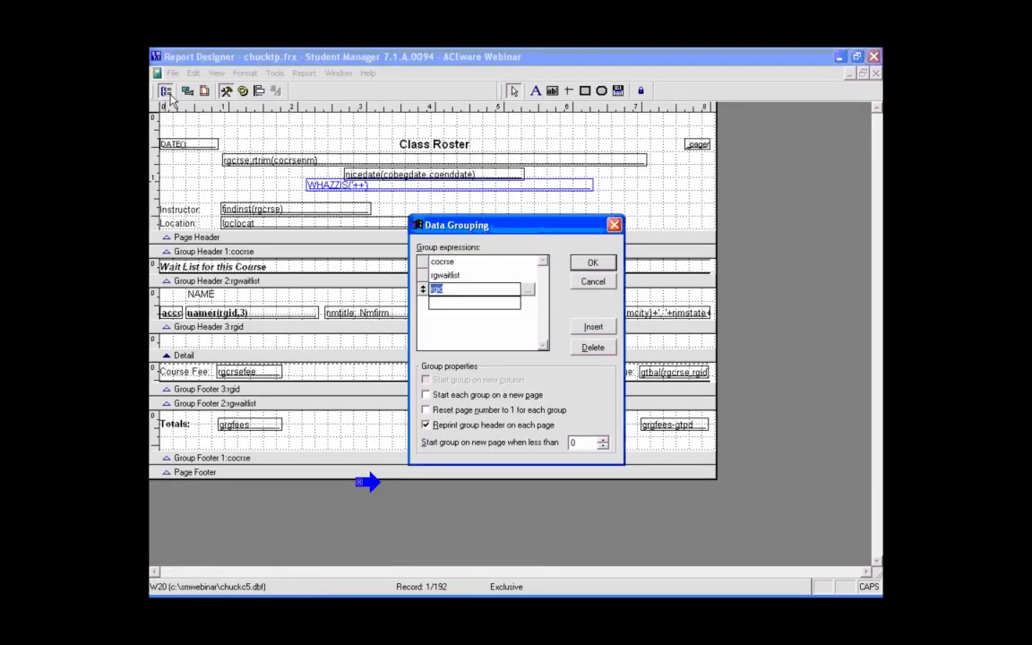
{"action": "left_click", "coordinate": [444, 261]}
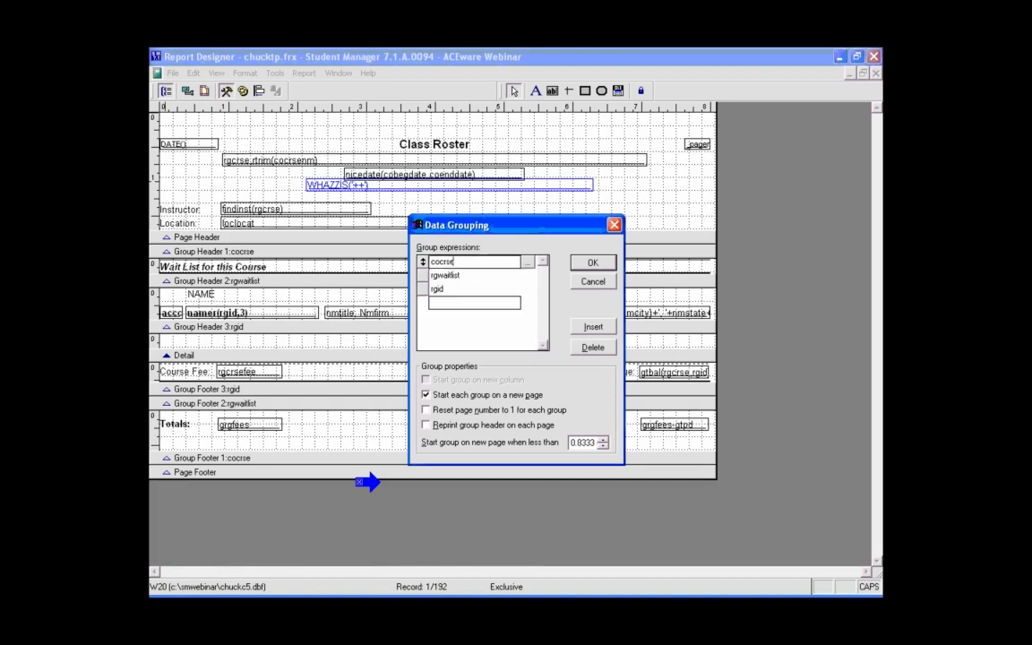
{"action": "left_click", "coordinate": [592, 261]}
{"action": "key", "text": "ctrl+i"}
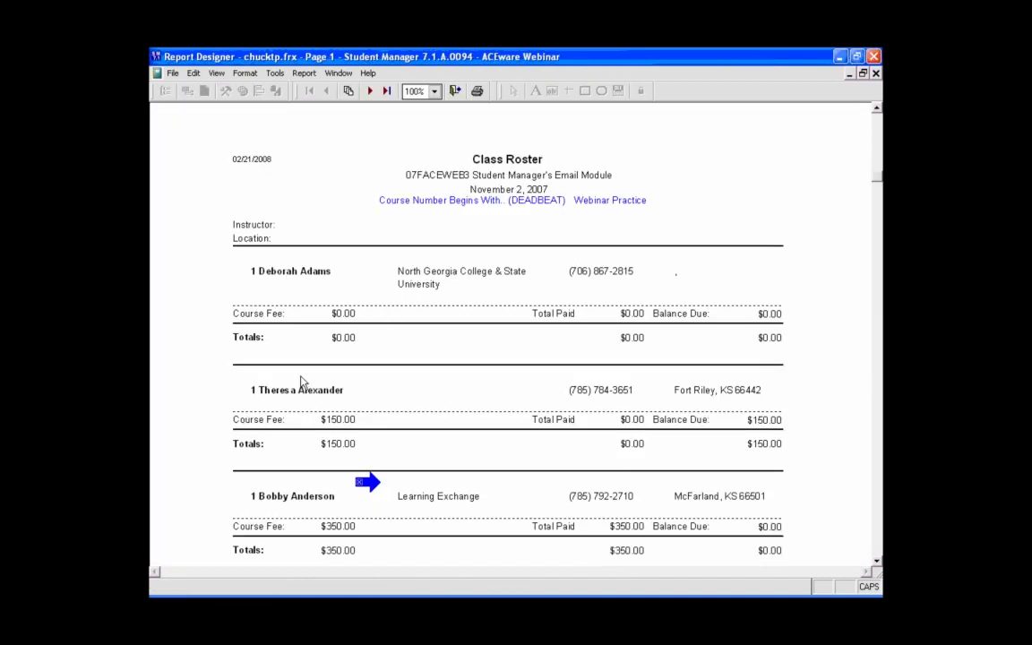
{"action": "key", "text": "Escape"}
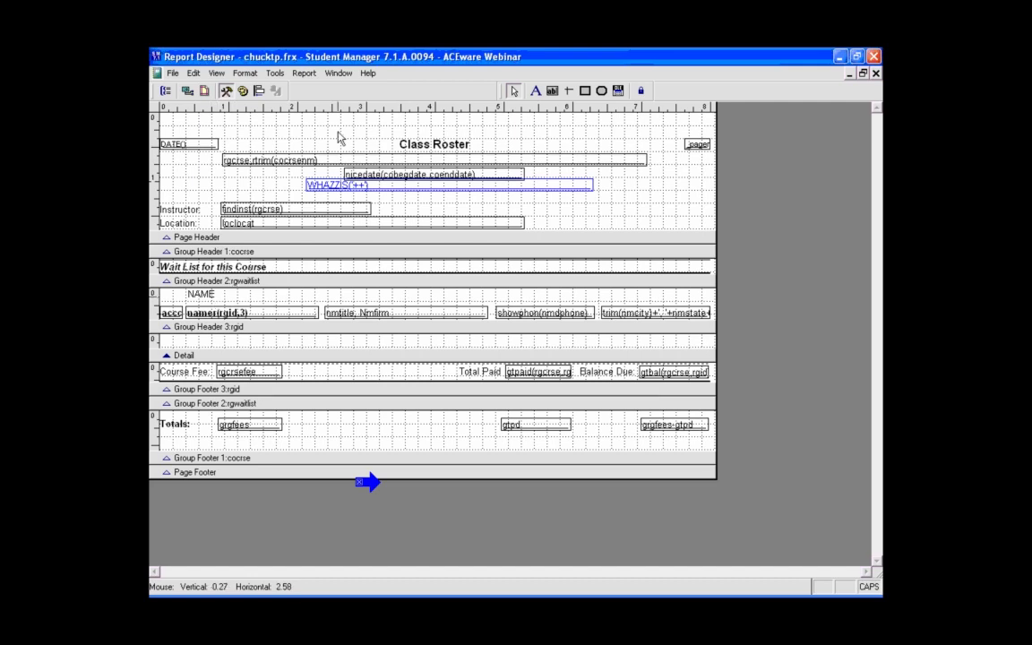
Set the NAME label to also print in the first whole band of a new page/column
{"action": "double_click", "coordinate": [197, 294]}
{"action": "left_click", "coordinate": [611, 372]}
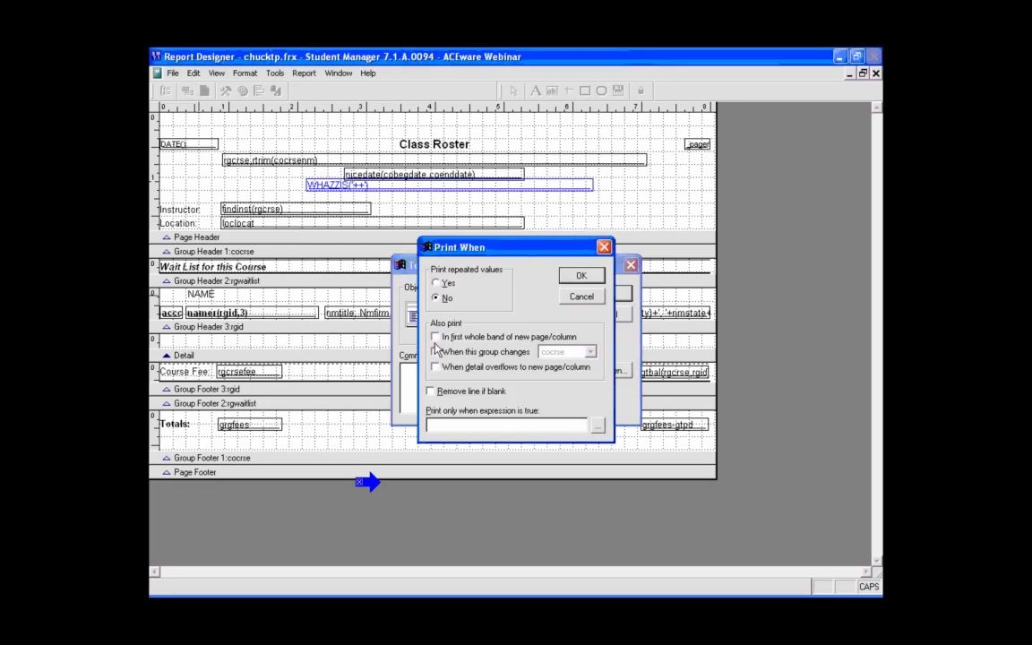
{"action": "left_click", "coordinate": [435, 337]}
{"action": "left_click", "coordinate": [581, 276]}
{"action": "left_click", "coordinate": [604, 293]}
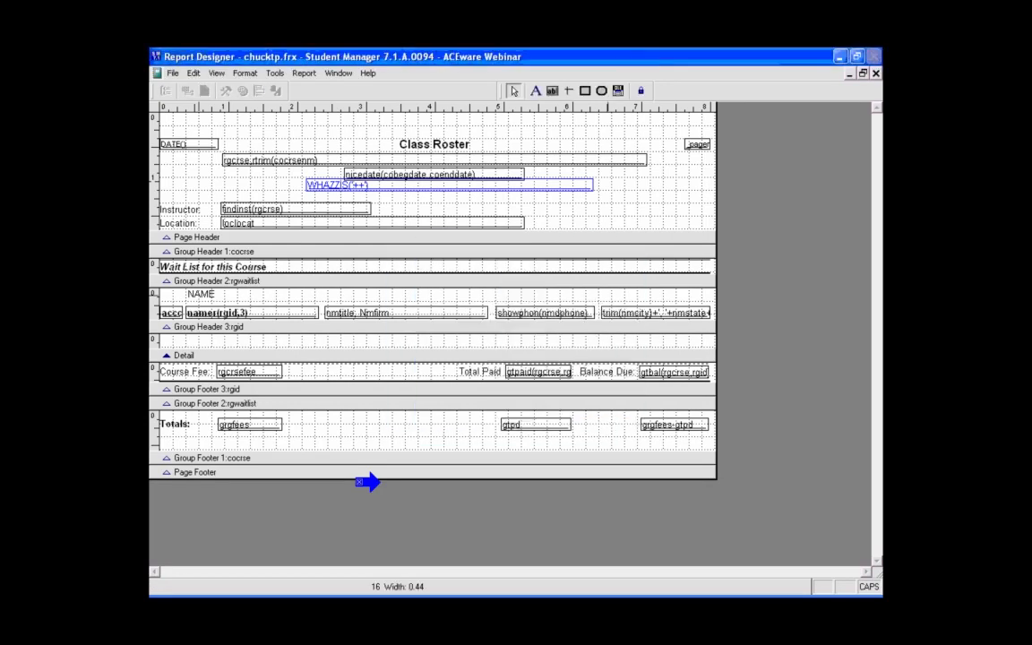
Preview the report, examine where the NAME label prints on pages 1 and 2, and return to the layout
{"action": "left_click", "coordinate": [216, 74]}
{"action": "left_click", "coordinate": [236, 103]}
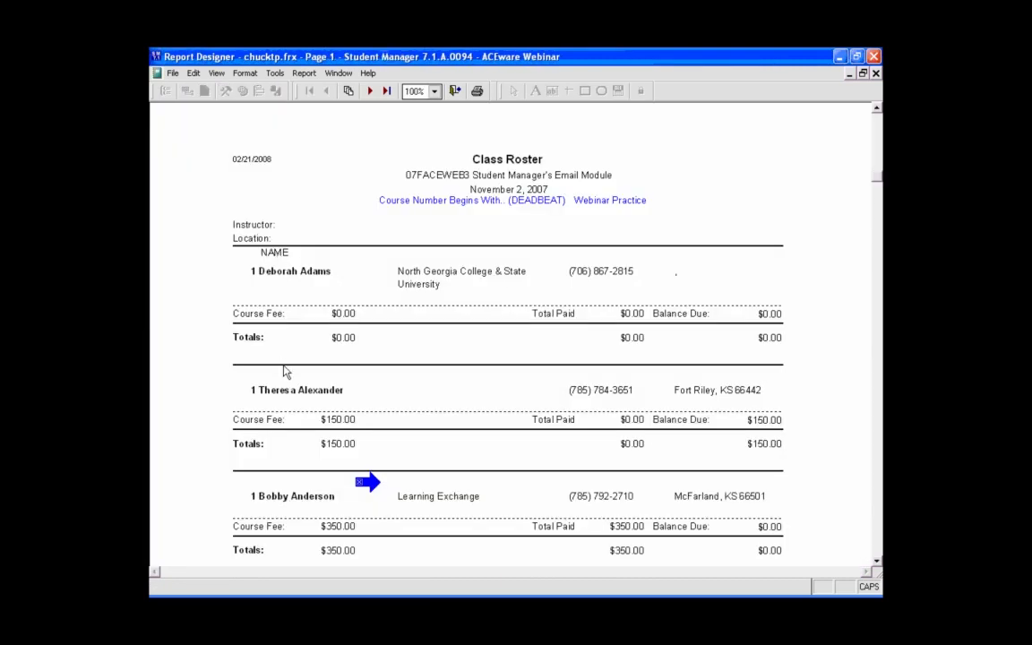
{"action": "scroll", "coordinate": [285, 371], "scroll_direction": "down", "scroll_amount": 10}
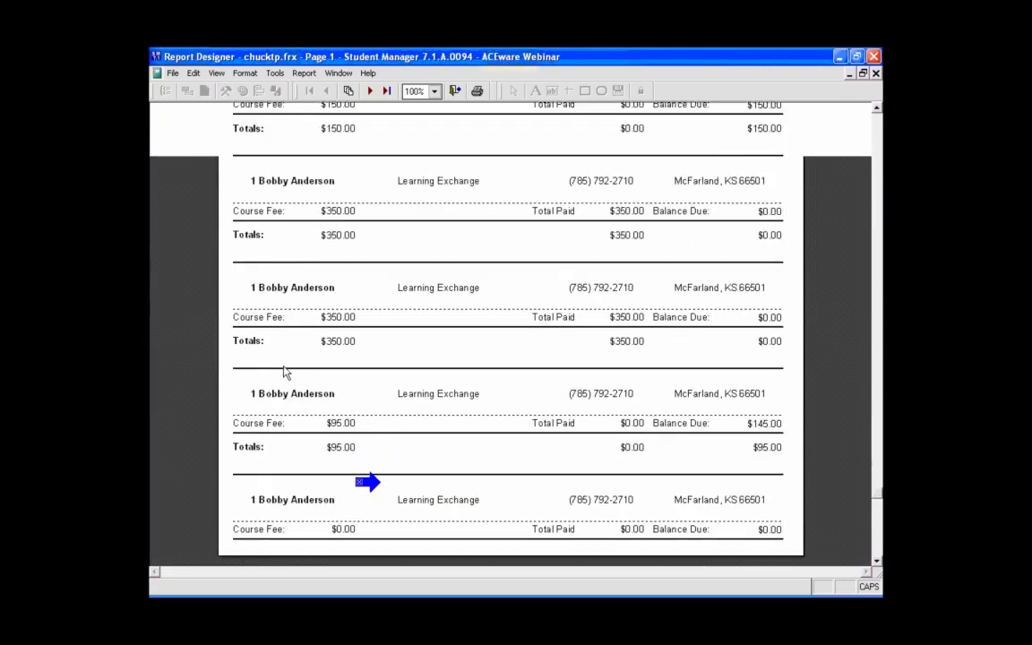
{"action": "scroll", "coordinate": [285, 371], "scroll_direction": "up", "scroll_amount": 2}
{"action": "left_click", "coordinate": [370, 90]}
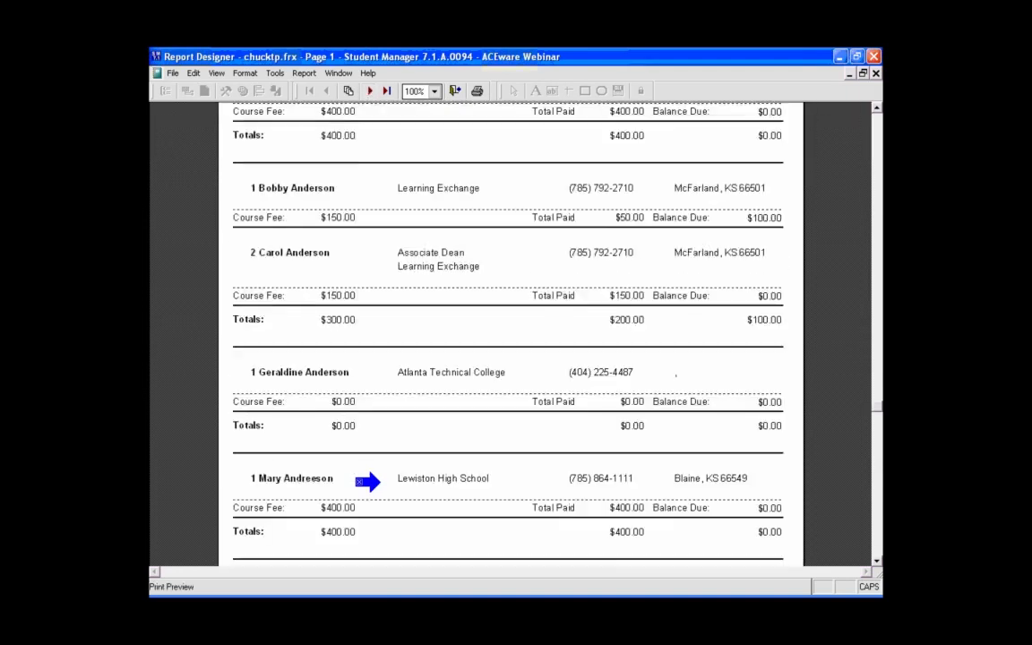
{"action": "scroll", "coordinate": [326, 195], "scroll_direction": "up", "scroll_amount": 3}
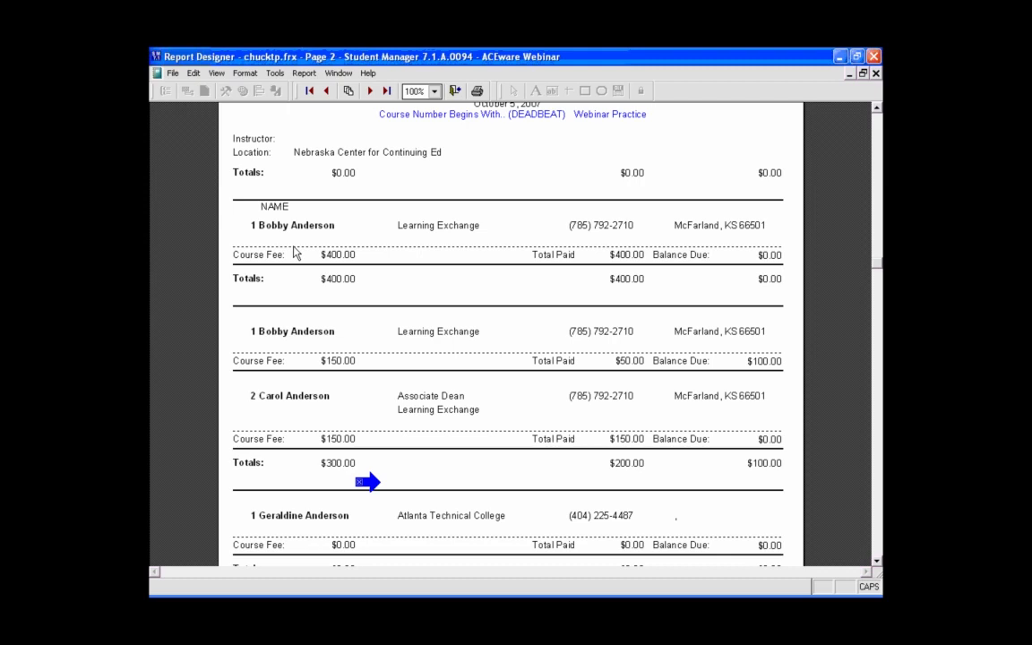
{"action": "key", "text": "Escape"}
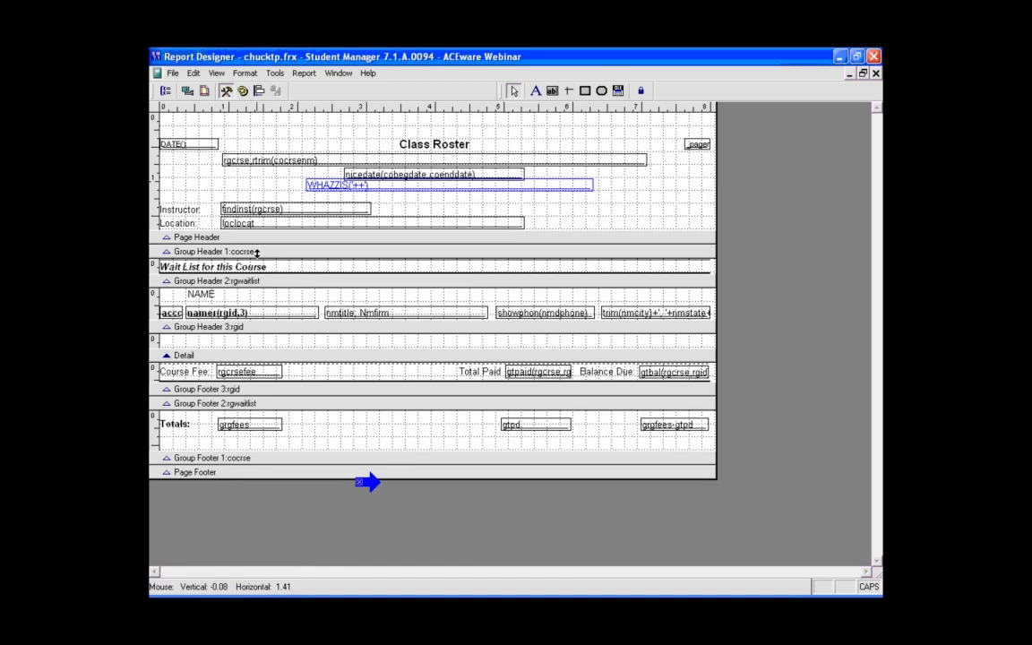
Move the row counter, namer(rgid,3) and nmtitle, Nmfirm fields from Group Header 3:rgid into the Detail band
{"action": "left_click_drag", "start_coordinate": [269, 313], "coordinate": [267, 337]}
{"action": "left_click_drag", "start_coordinate": [346, 314], "coordinate": [358, 335]}
{"action": "left_click_drag", "start_coordinate": [181, 311], "coordinate": [182, 341]}
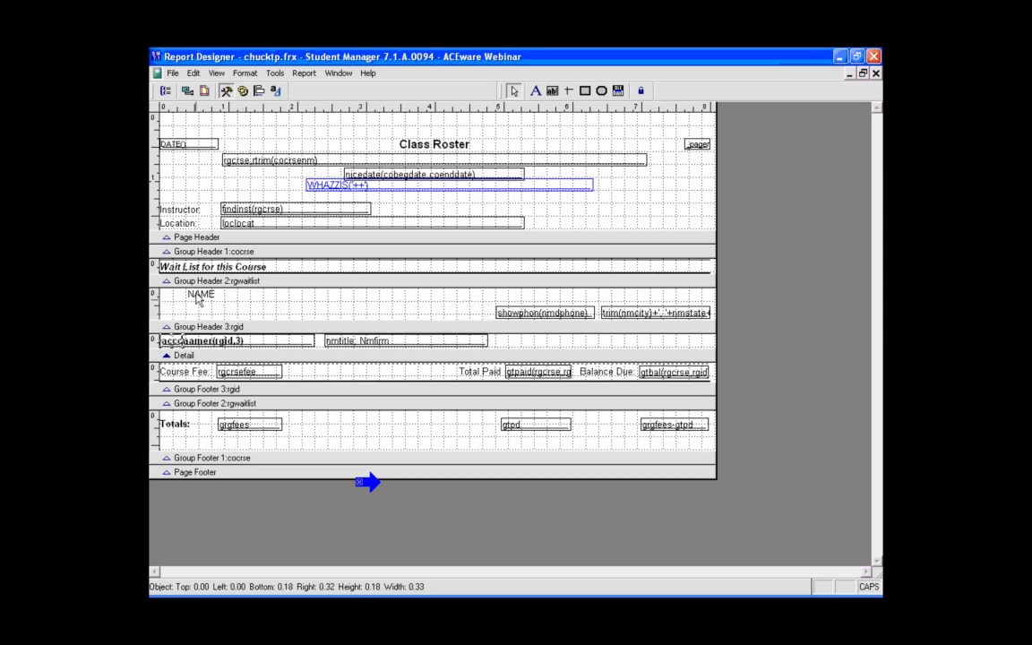
Move the NAME label into the Page Header band and the showphon(nmdphone) and trim(nmcity) fields into the Detail band
{"action": "left_click_drag", "start_coordinate": [197, 300], "coordinate": [195, 195]}
{"action": "left_click_drag", "start_coordinate": [491, 313], "coordinate": [648, 282]}
{"action": "left_click_drag", "start_coordinate": [565, 328], "coordinate": [575, 266]}
{"action": "left_click_drag", "start_coordinate": [476, 327], "coordinate": [482, 347]}
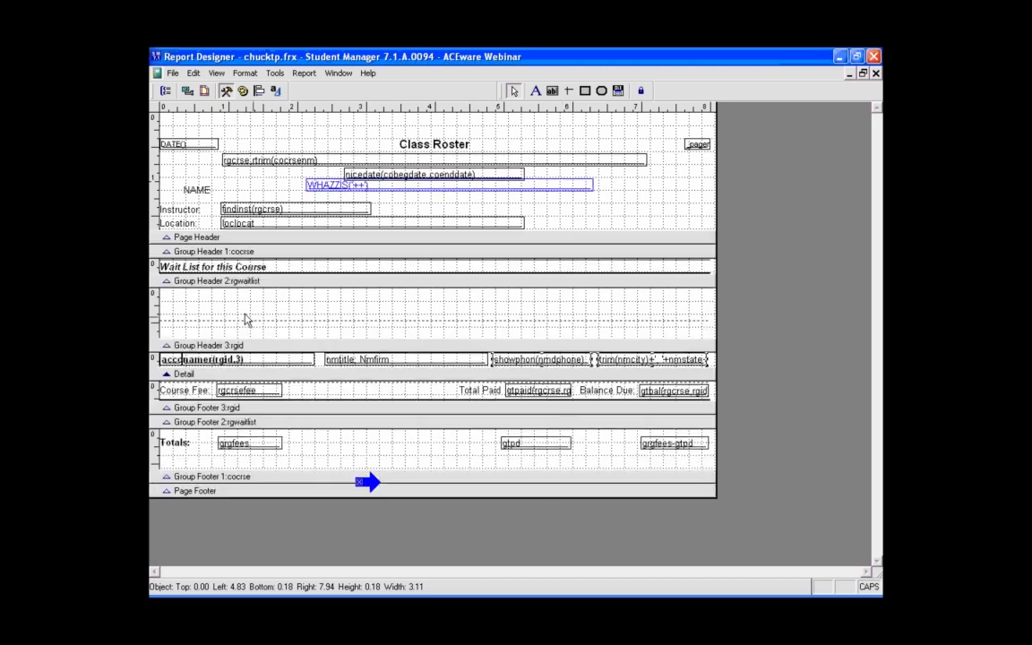
Collapse the empty space above the Group Header 3:rgid bar, preview the report, and return to the layout
{"action": "left_click_drag", "start_coordinate": [360, 343], "coordinate": [373, 260]}
{"action": "key", "text": "ctrl+i"}
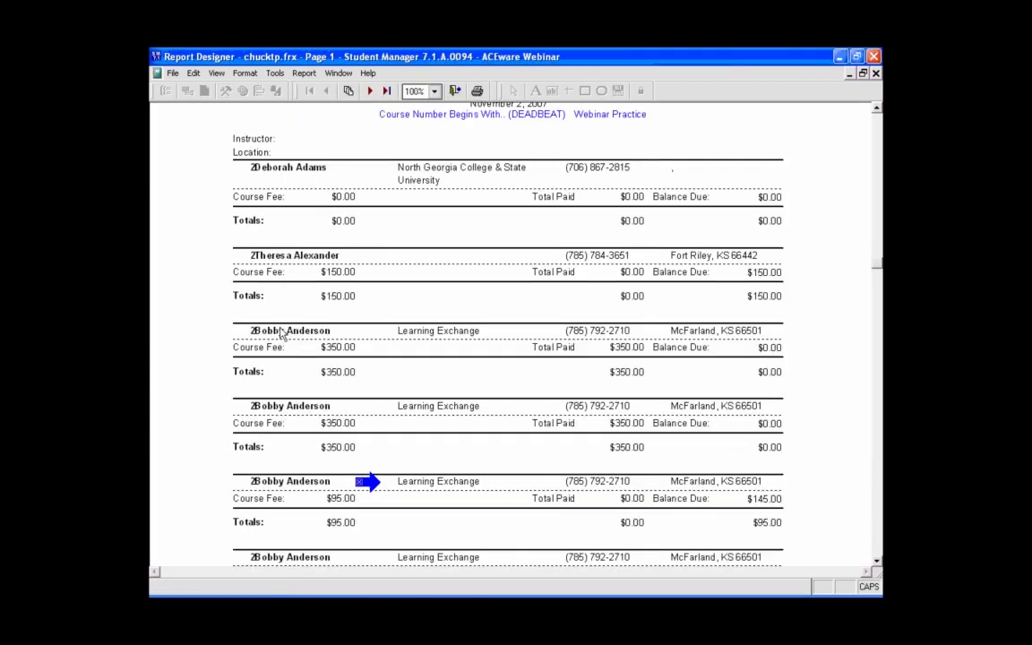
{"action": "key", "text": "Escape"}
Set the namer(rgid,3) field in the Detail band not to print repeated values, preview the report, and return to the layout
{"action": "left_click", "coordinate": [247, 313]}
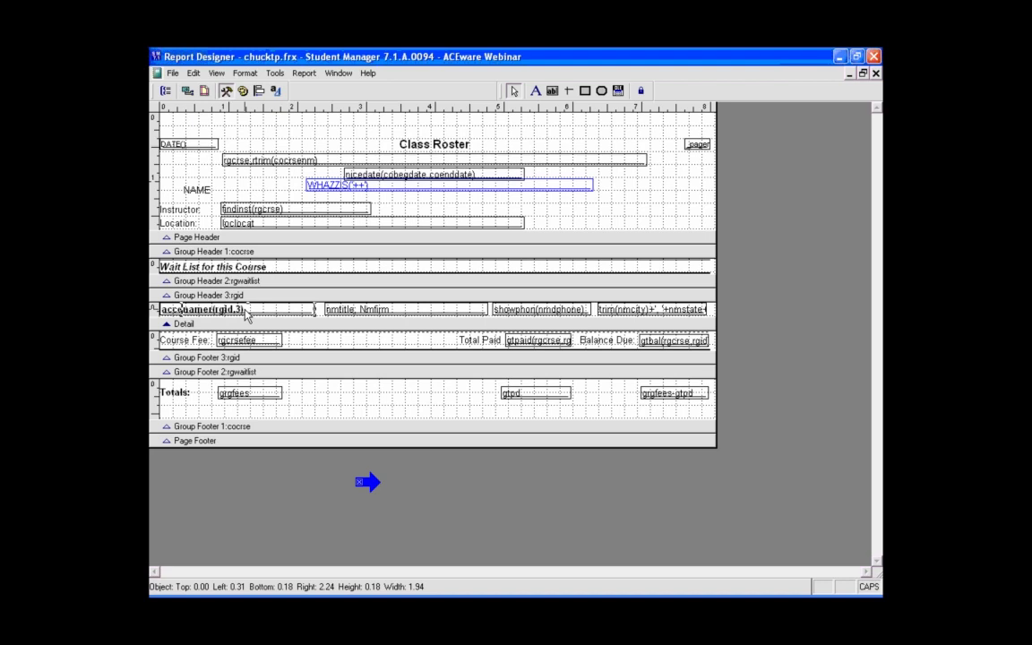
{"action": "double_click", "coordinate": [247, 313]}
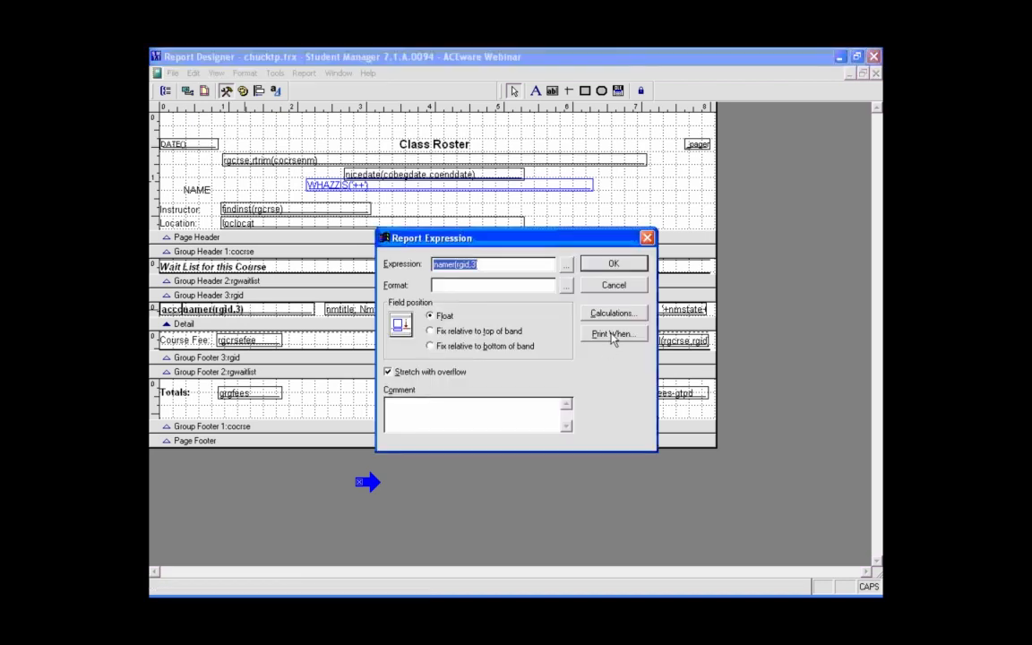
{"action": "left_click", "coordinate": [613, 335]}
{"action": "left_click", "coordinate": [438, 283]}
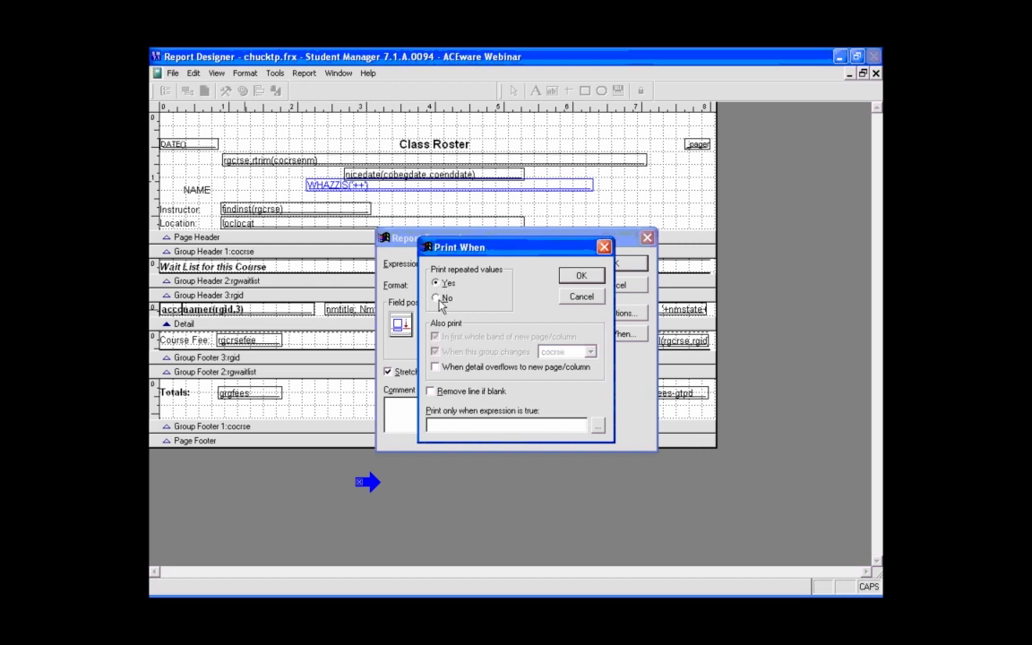
{"action": "left_click", "coordinate": [437, 296]}
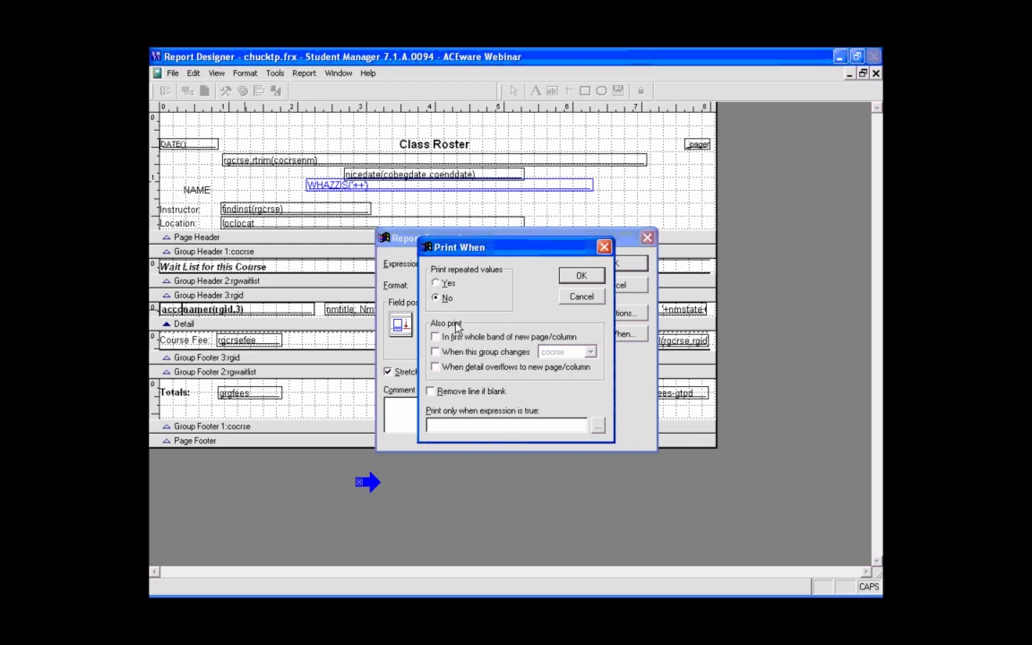
{"action": "left_click", "coordinate": [580, 275]}
{"action": "left_click", "coordinate": [615, 265]}
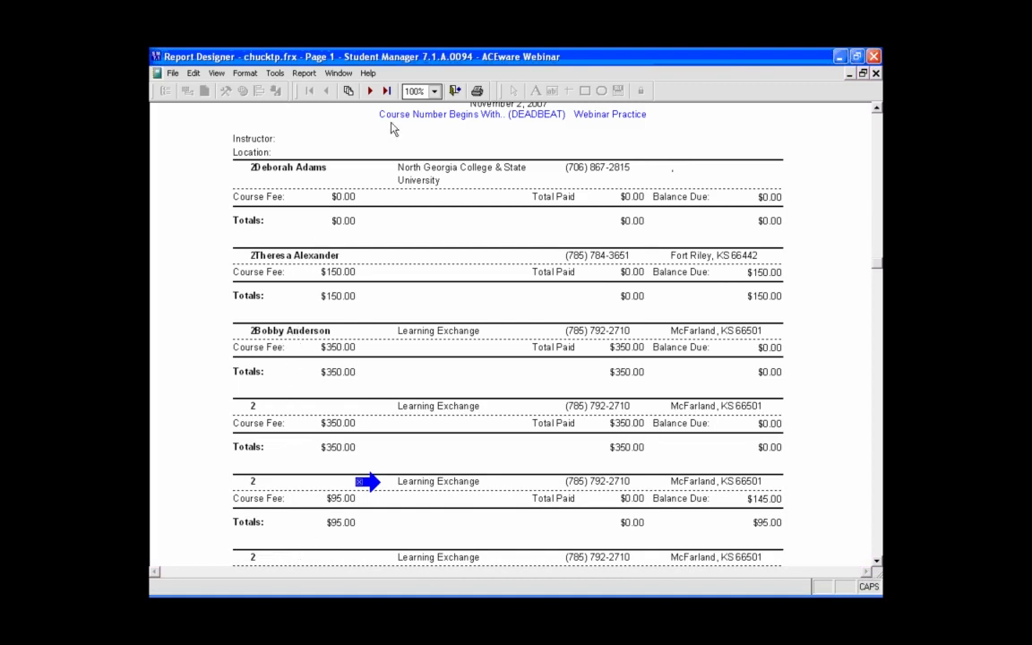
{"action": "left_click", "coordinate": [456, 92]}
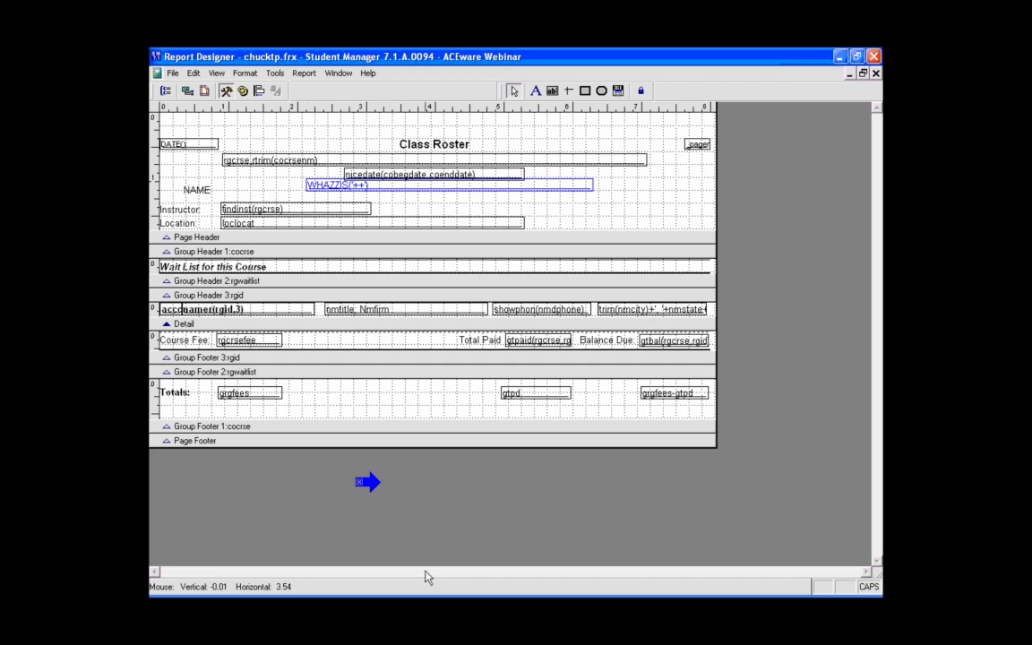
Switch to the presentation, advance from the Special Report Functions slide to the Summary slide, and return to Student Manager
{"action": "left_click_drag", "start_coordinate": [366, 483], "coordinate": [221, 485]}
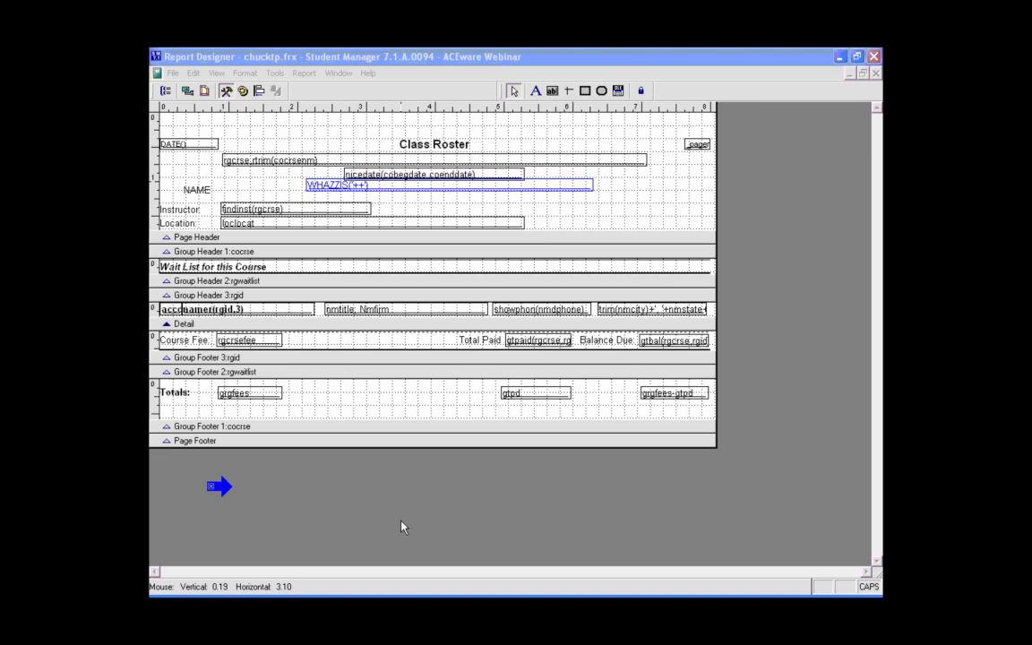
{"action": "key", "text": "alt+Tab"}
{"action": "key", "text": "alt+Tab"}
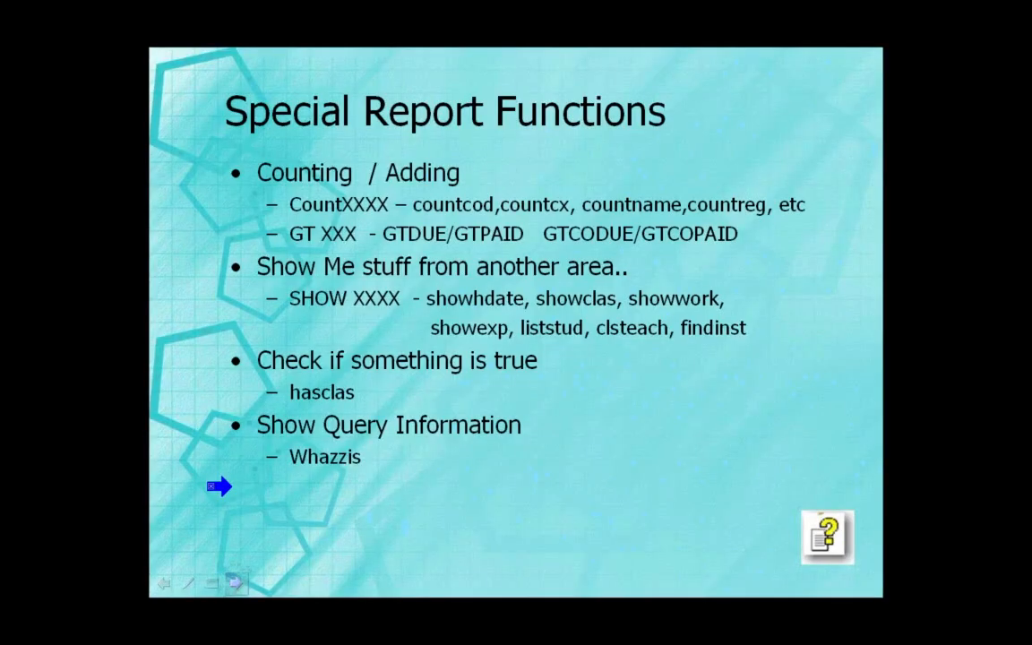
{"action": "key", "text": "space"}
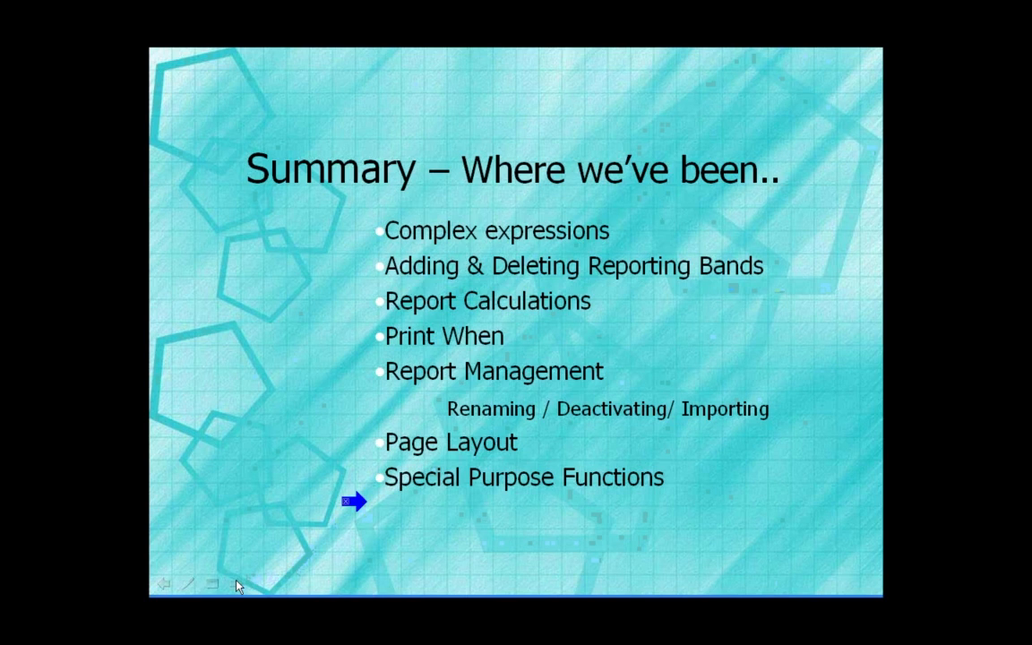
{"action": "key", "text": "alt+Tab"}
{"action": "key", "text": "alt+Tab"}
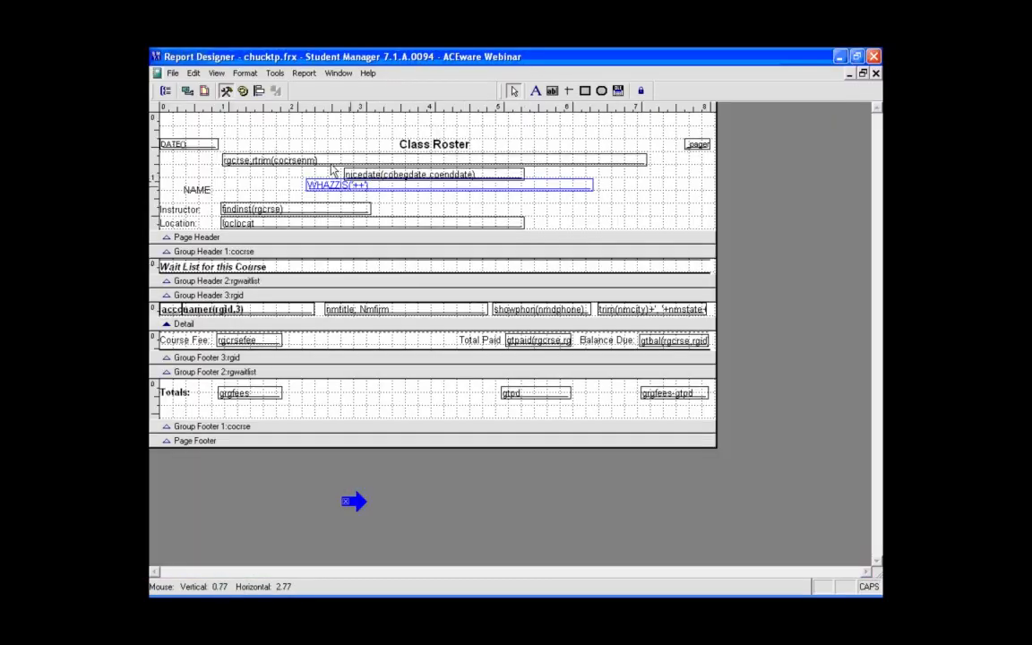
Close the chucktp.frx layout without saving its changes, and exit the Class Roster preview to the empty main window
{"action": "left_click", "coordinate": [173, 74]}
{"action": "left_click", "coordinate": [171, 94]}
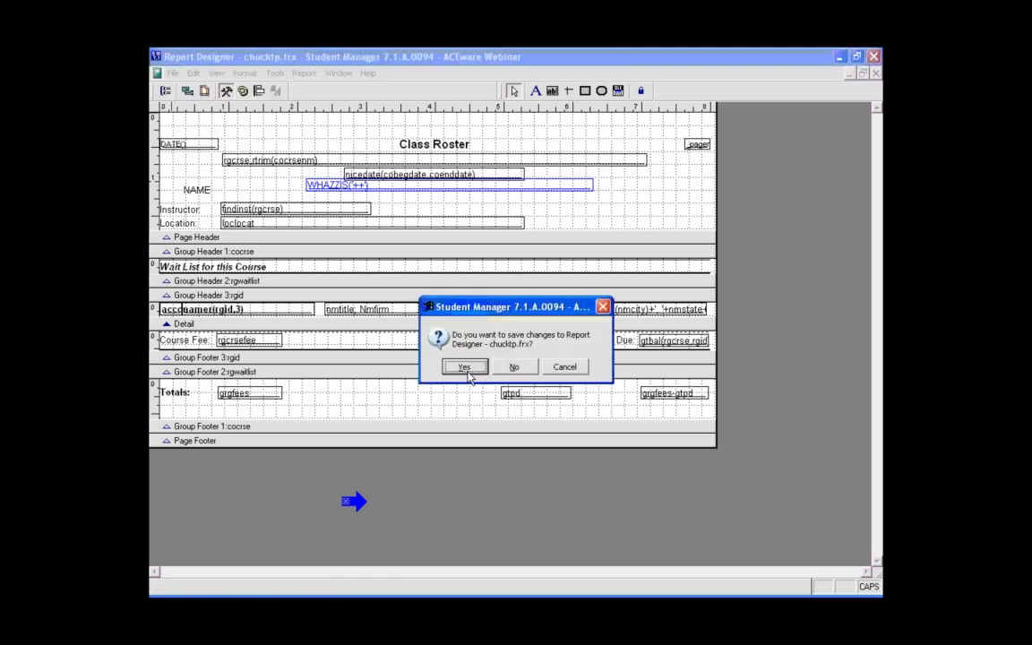
{"action": "left_click", "coordinate": [516, 368]}
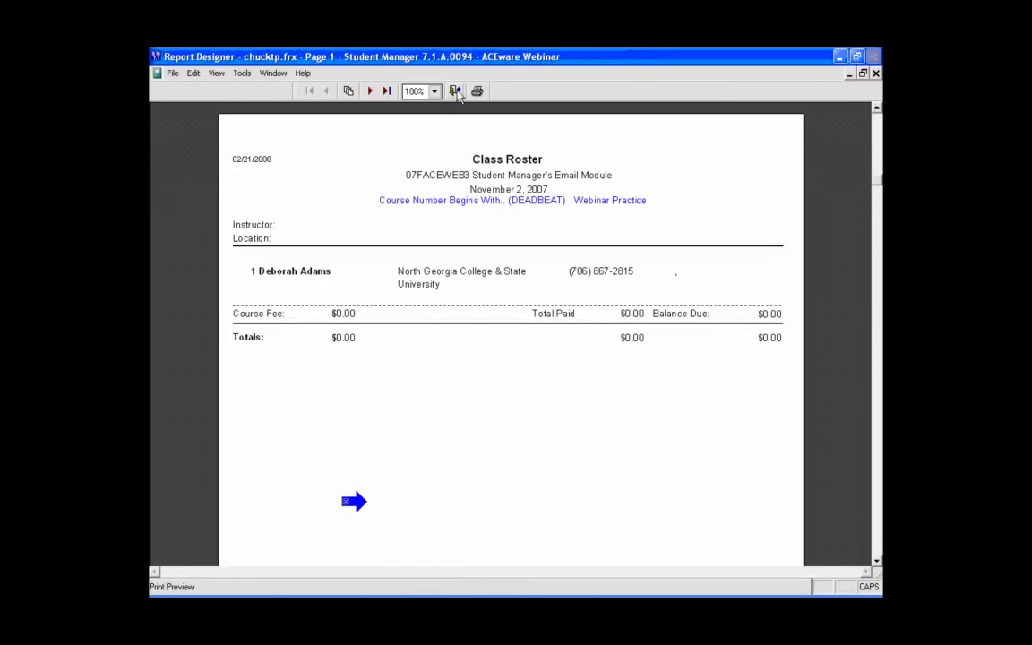
{"action": "left_click", "coordinate": [457, 92]}
{"action": "left_click", "coordinate": [536, 355]}
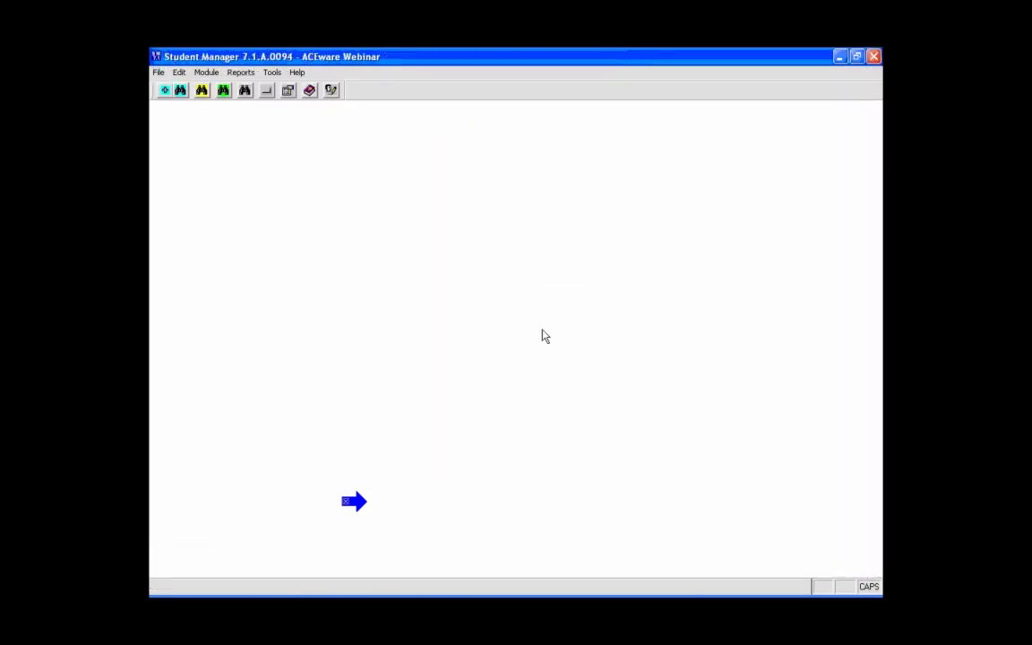
Switch to the presentation and advance from the Summary slide to the Questions slide
{"action": "key", "text": "alt+Tab"}
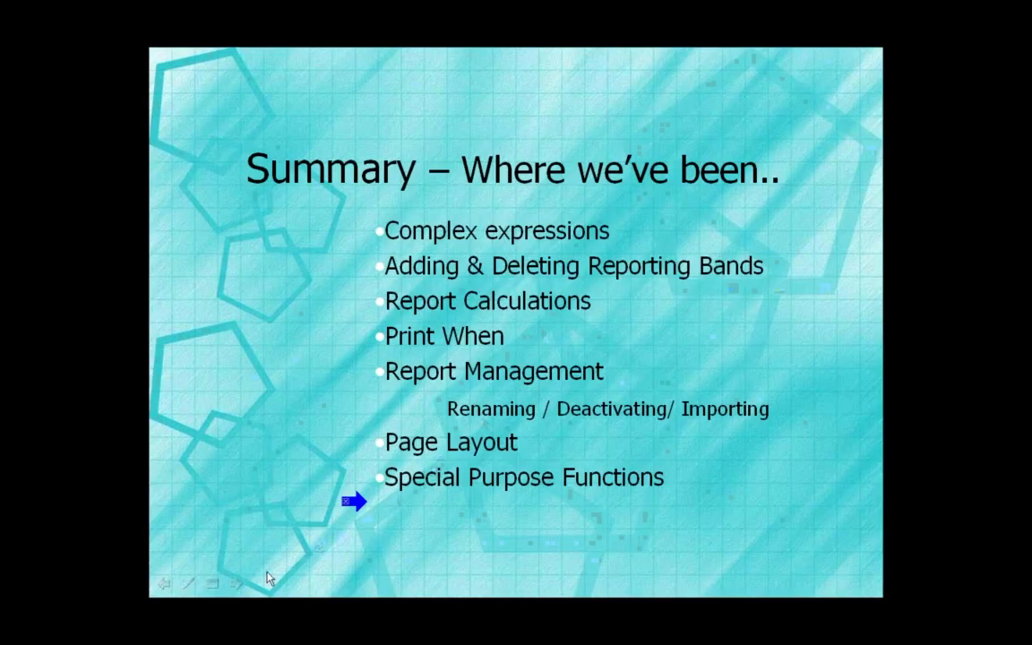
{"action": "left_click", "coordinate": [237, 584]}
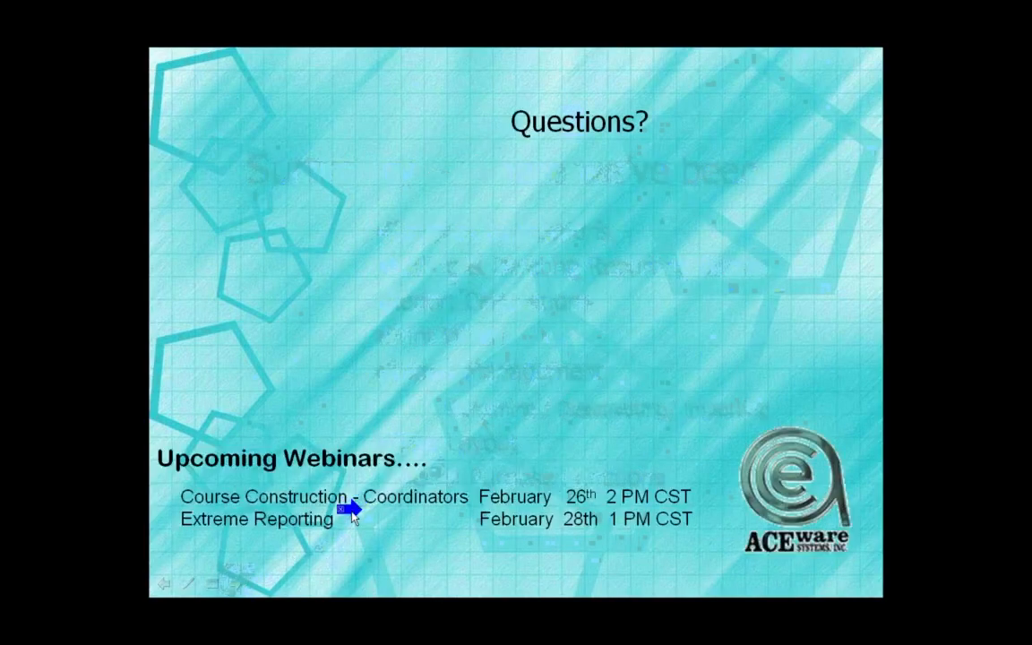